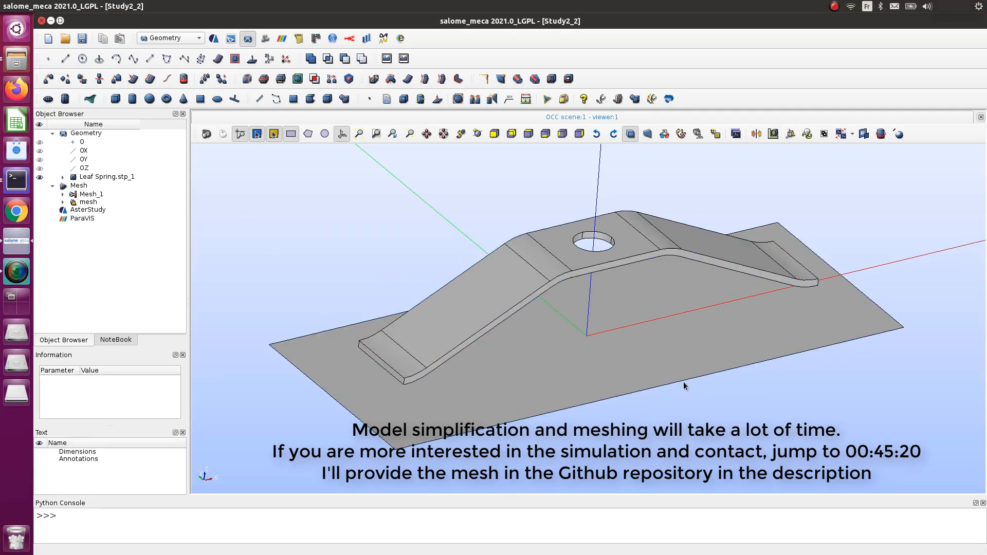
- Examine the leaf spring and the flat plate beneath it from the side and from above
right_click(678, 365)
click(672, 396)
mouse_move(673, 396)
ctrl+middle_down()
mouse_move(666, 361)
mouse_move(665, 391)
ctrl+middle_up()
scroll(665, 391, down, 2)
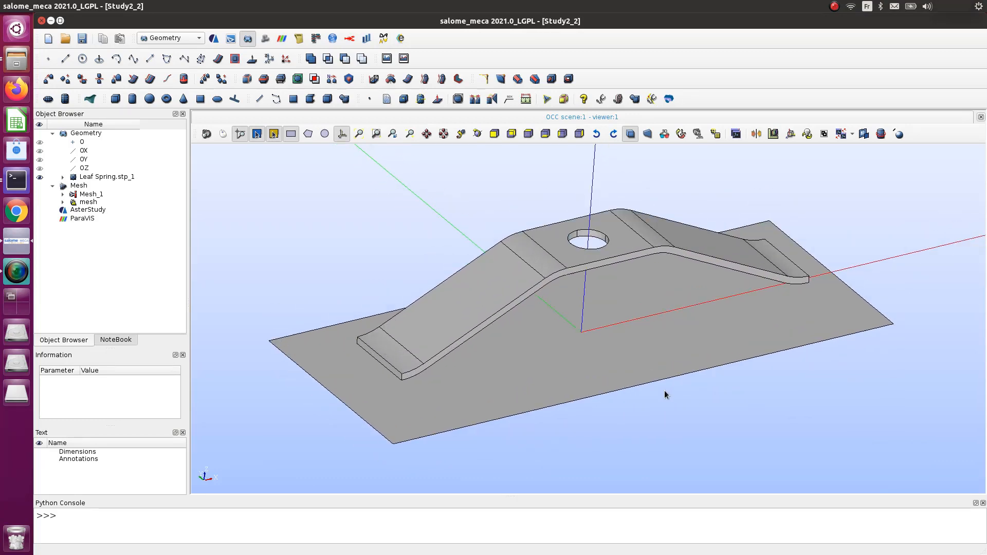
ctrl+right_drag(649, 400, 600, 331)
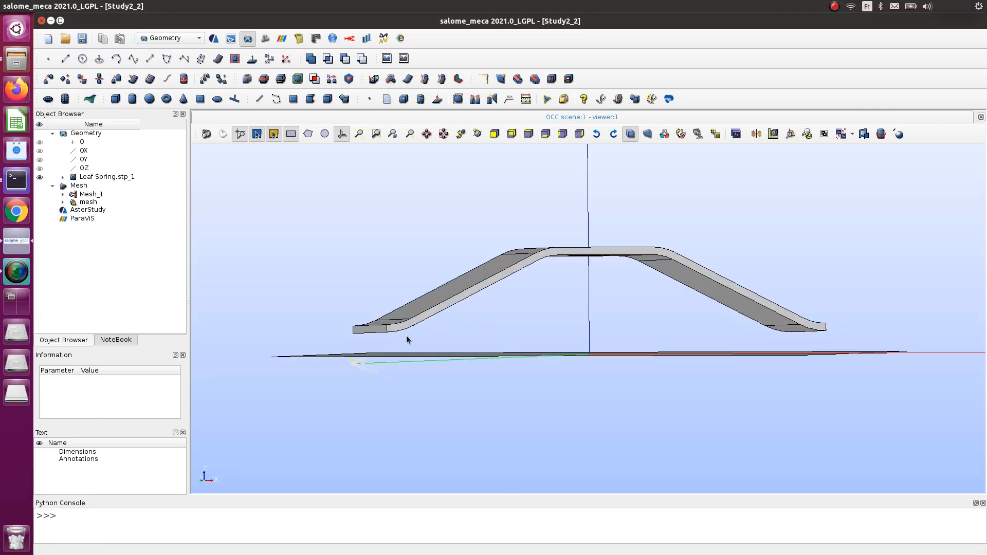
ctrl+right_drag(512, 313, 462, 318)
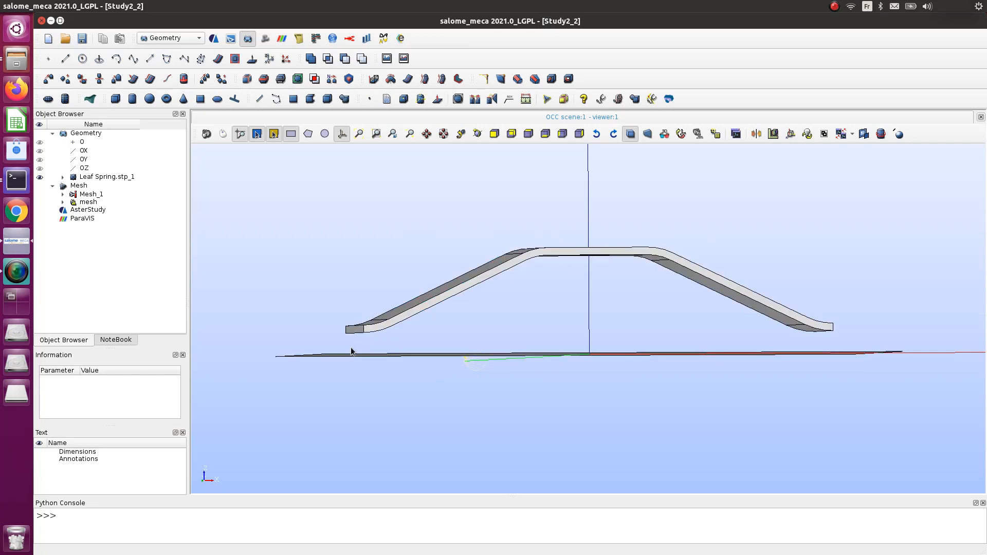
ctrl+right_drag(329, 353, 481, 296)
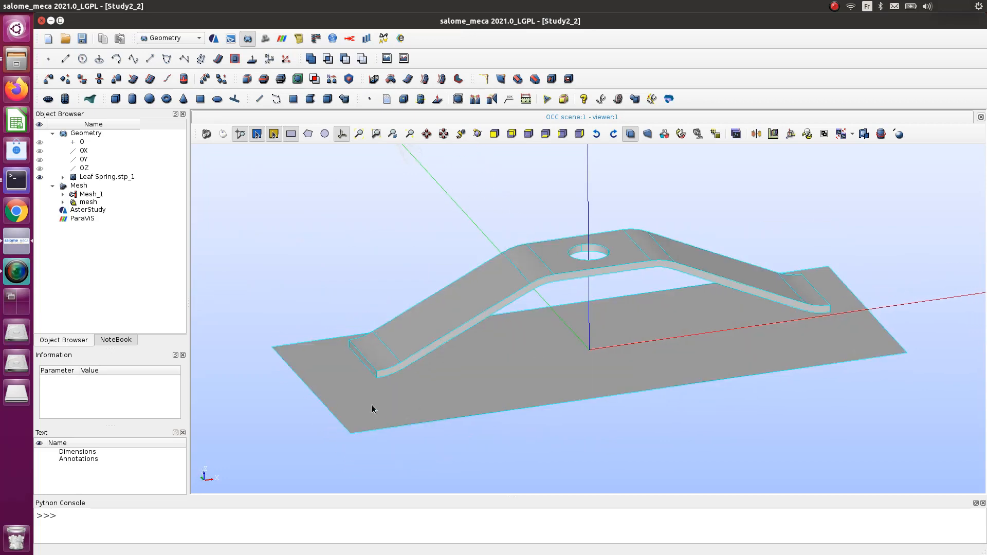
ctrl+right_drag(525, 330, 505, 272)
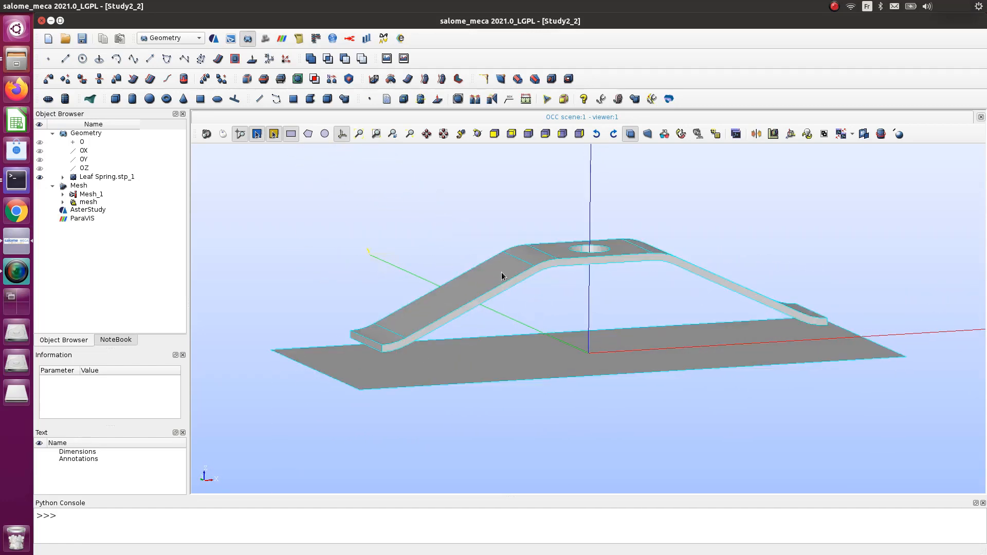
ctrl+right_drag(714, 403, 699, 427)
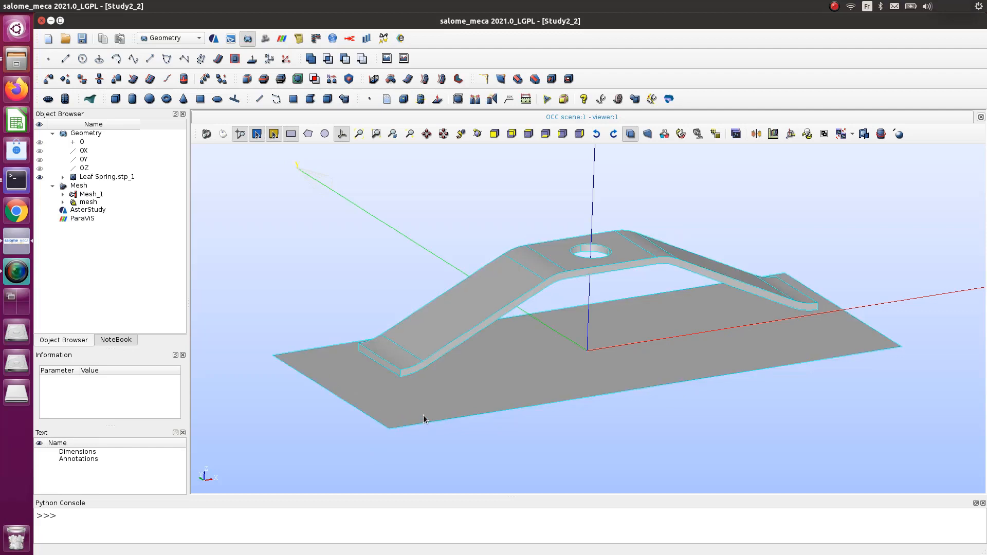
ctrl+right_drag(603, 446, 534, 402)
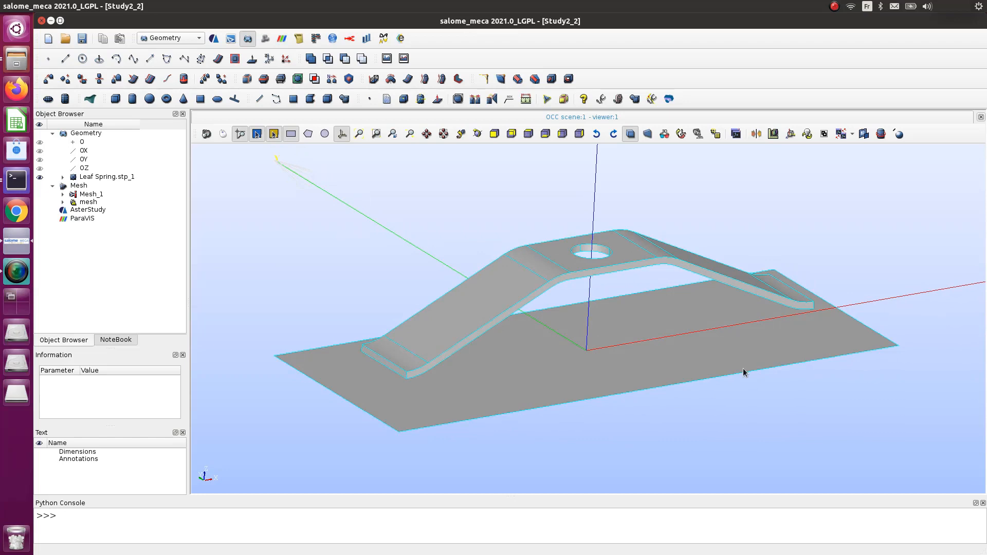
ctrl+right_drag(739, 406, 710, 399)
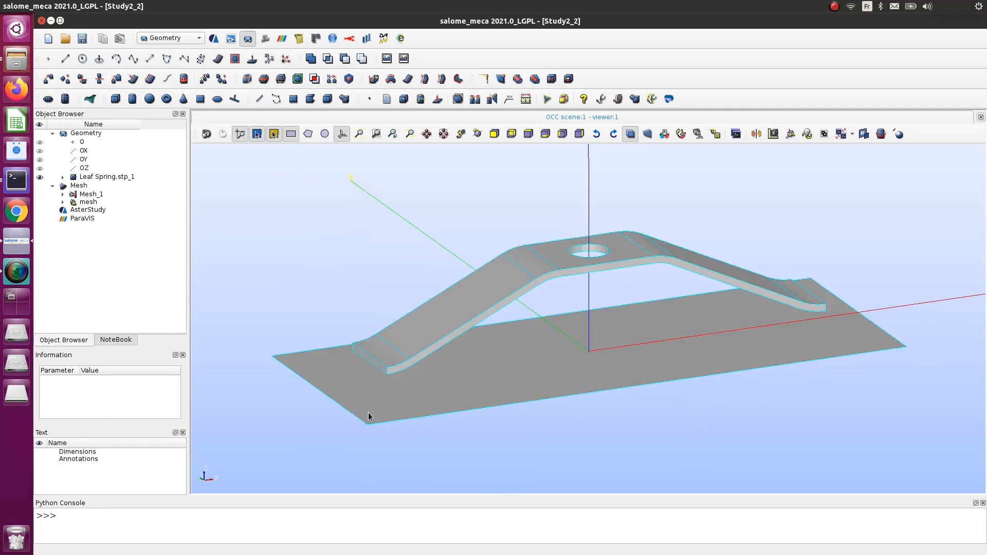
mouse_move(451, 378)
ctrl+right_down()
mouse_move(458, 366)
mouse_move(453, 375)
ctrl+right_up()
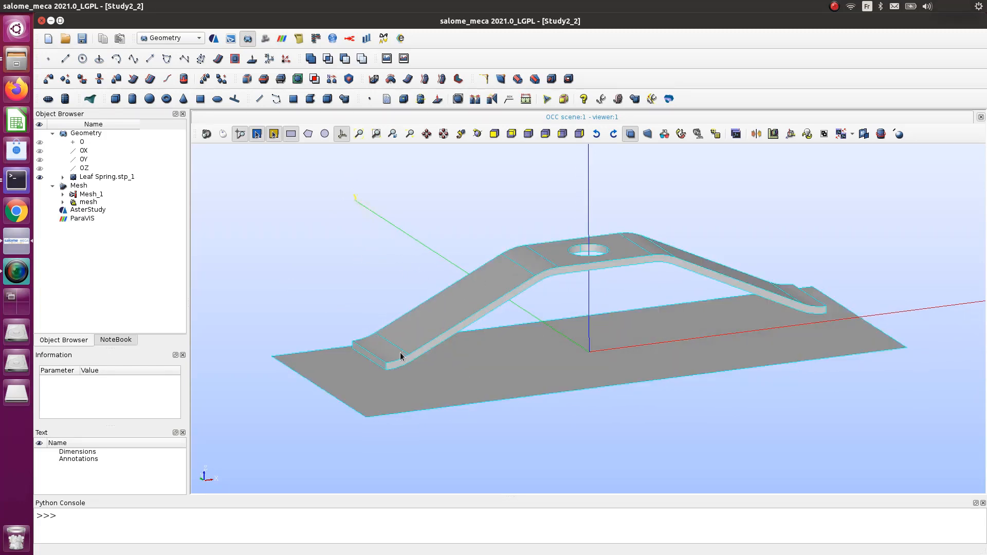
- Inspect one curved end of the leaf spring up close, including its gap to the plate below
scroll(355, 391, up, 5)
ctrl+right_drag(608, 329, 580, 317)
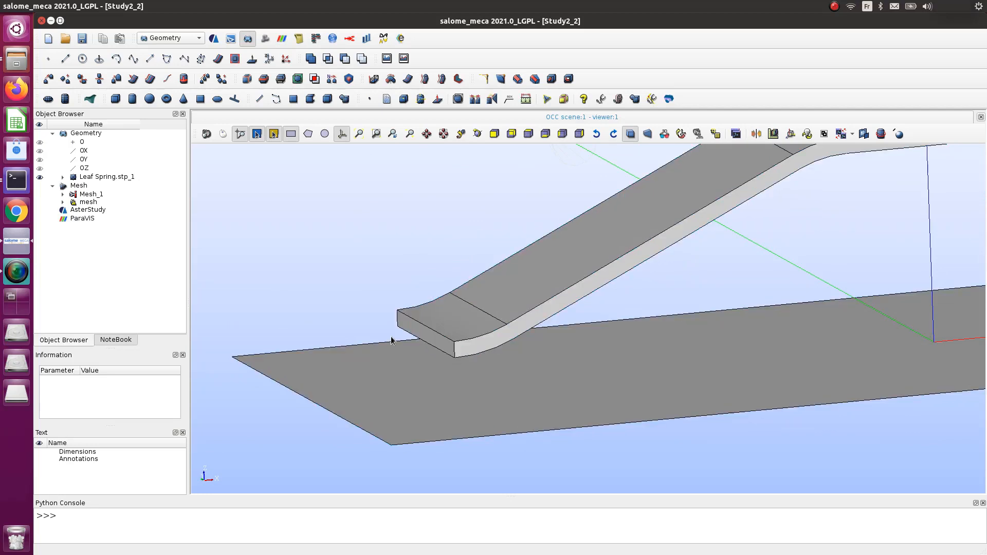
mouse_move(381, 330)
ctrl+right_down()
mouse_move(578, 289)
mouse_move(485, 342)
mouse_move(486, 358)
mouse_move(516, 352)
mouse_move(498, 357)
mouse_move(531, 392)
mouse_move(517, 388)
ctrl+right_up()
key(alt+Tab)
click(497, 366)
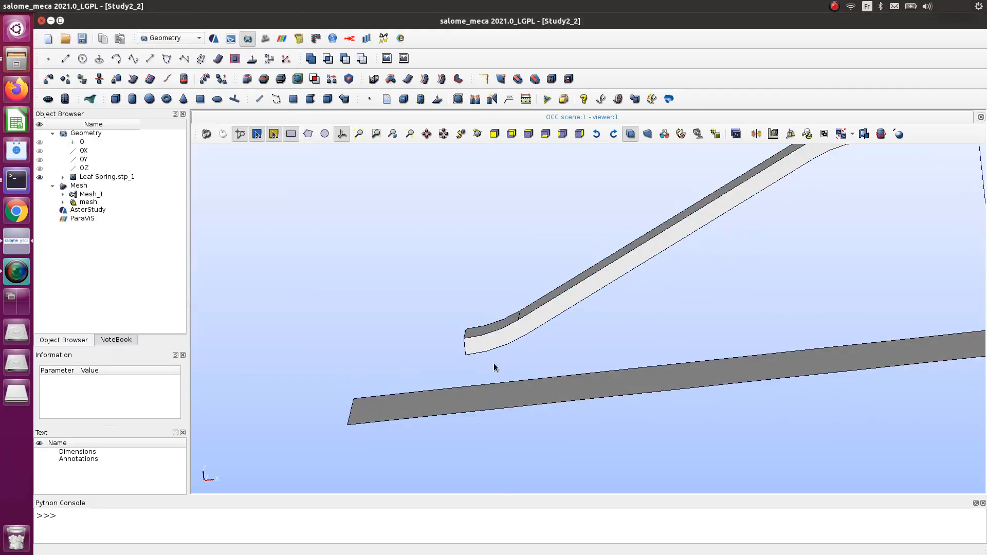
ctrl+right_drag(540, 347, 729, 379)
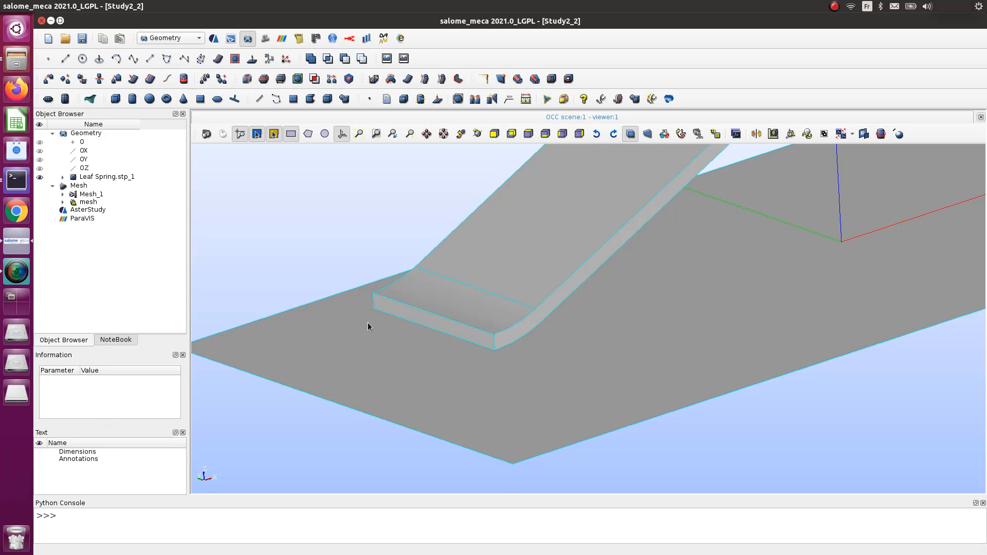
ctrl+right_drag(390, 320, 560, 360)
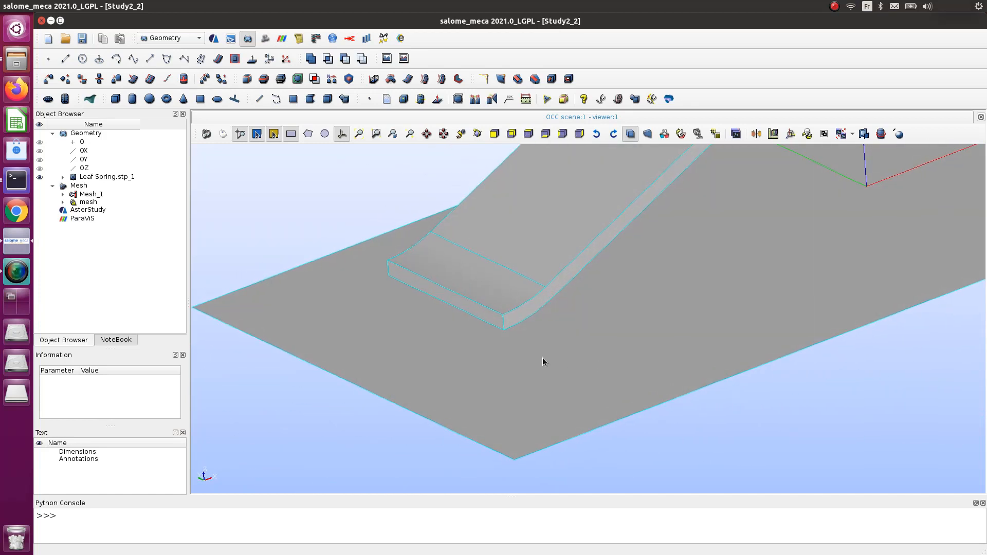
ctrl+right_drag(660, 313, 710, 283)
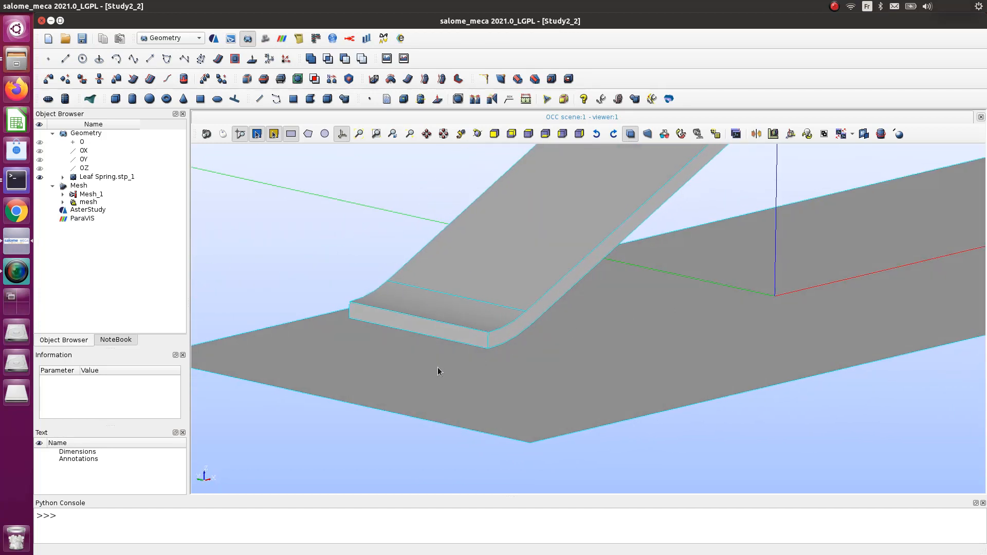
scroll(435, 365, down, 6)
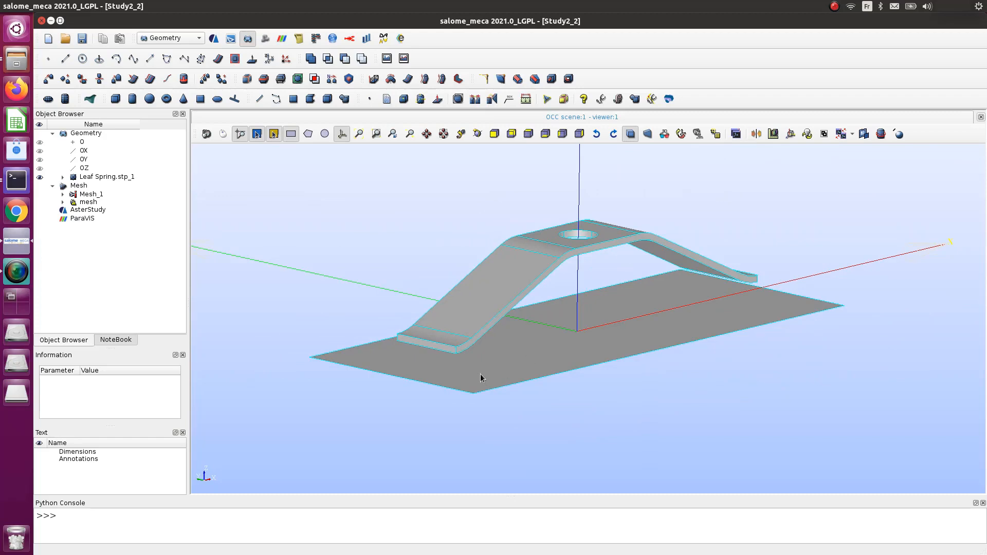
- Examine the leaf spring's bends, central hole and the side edge near its curved end
ctrl+right_drag(716, 307, 612, 339)
ctrl+right_drag(444, 217, 485, 220)
scroll(485, 220, up, 2)
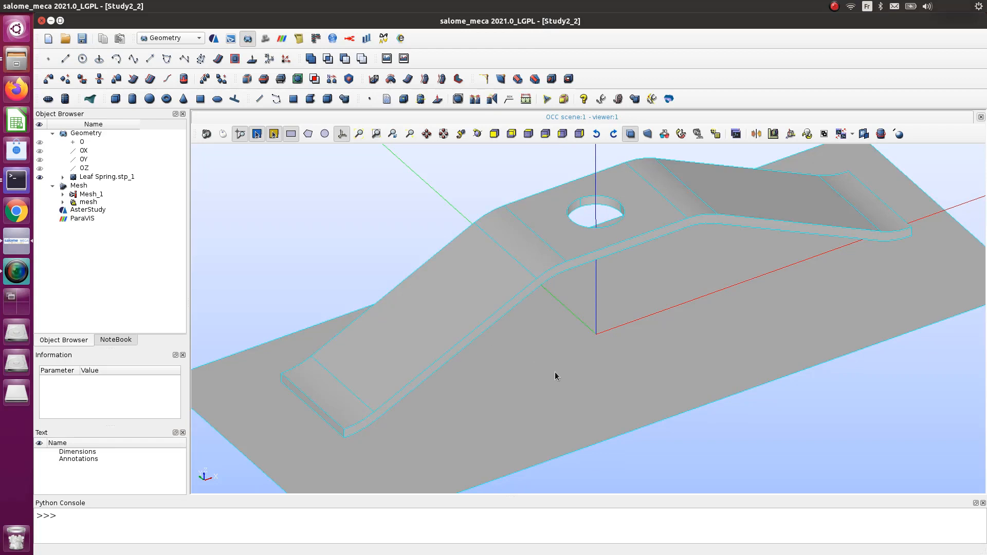
ctrl+middle_drag(543, 388, 628, 237)
scroll(473, 275, up, 5)
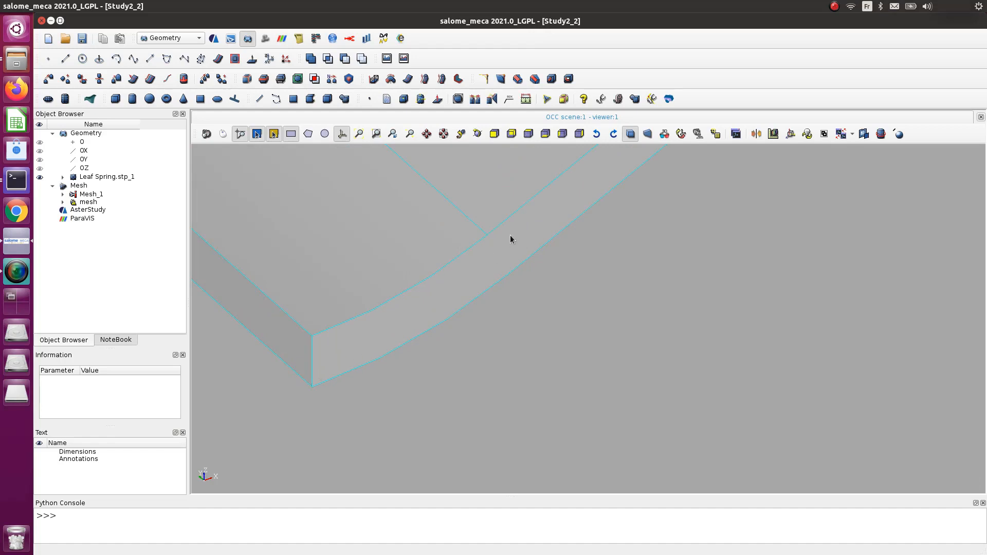
scroll(511, 236, down, 5)
ctrl+middle_drag(601, 221, 453, 363)
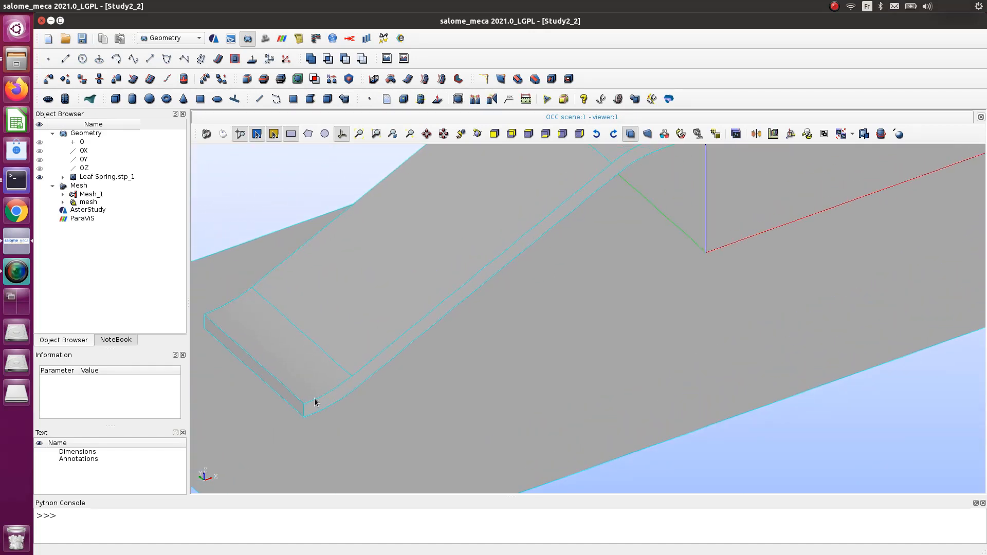
scroll(315, 395, down, 3)
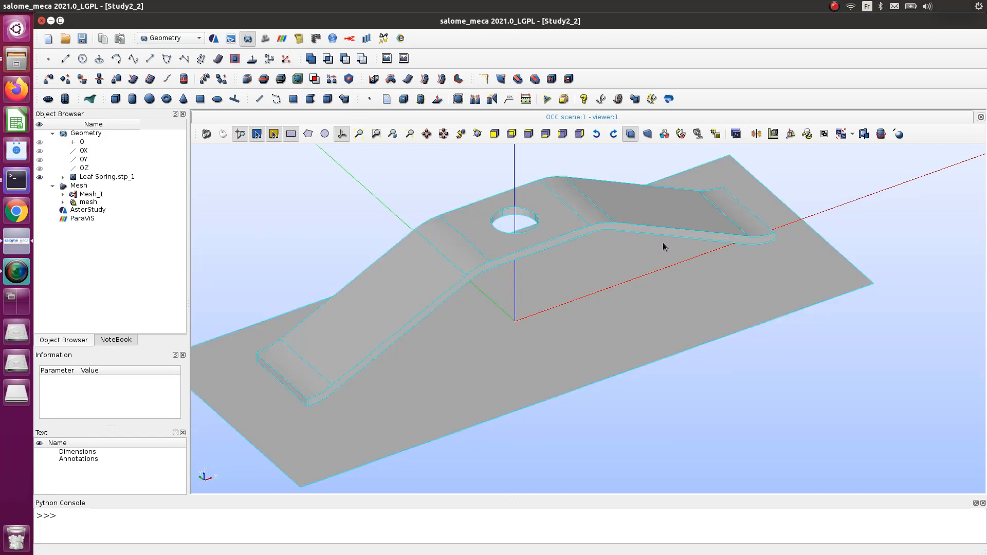
scroll(495, 304, up, 2)
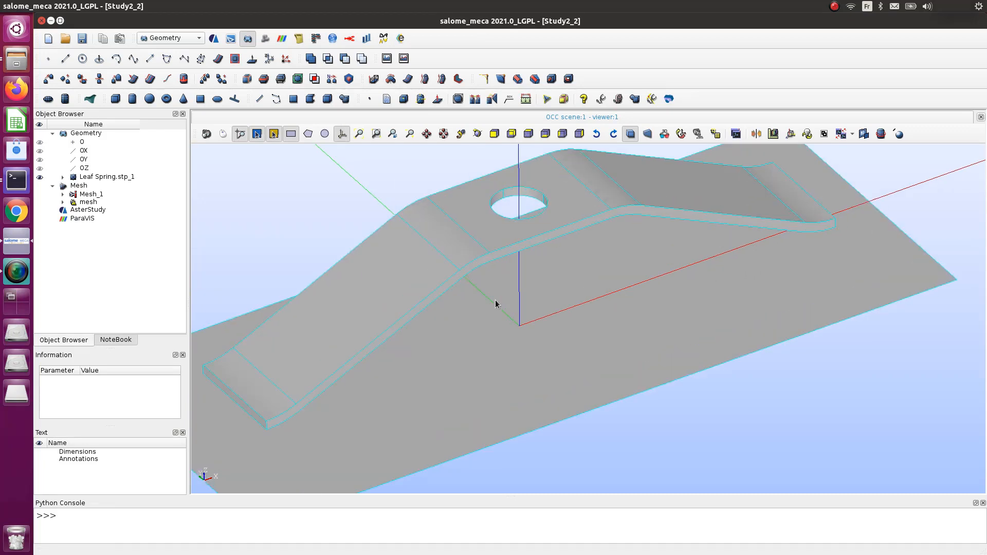
scroll(496, 304, down, 2)
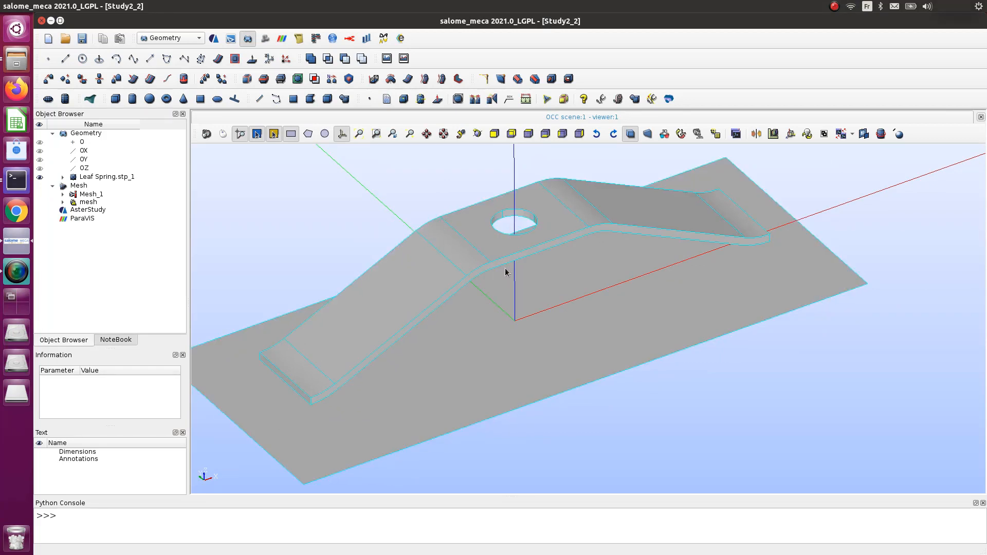
scroll(278, 216, down, 2)
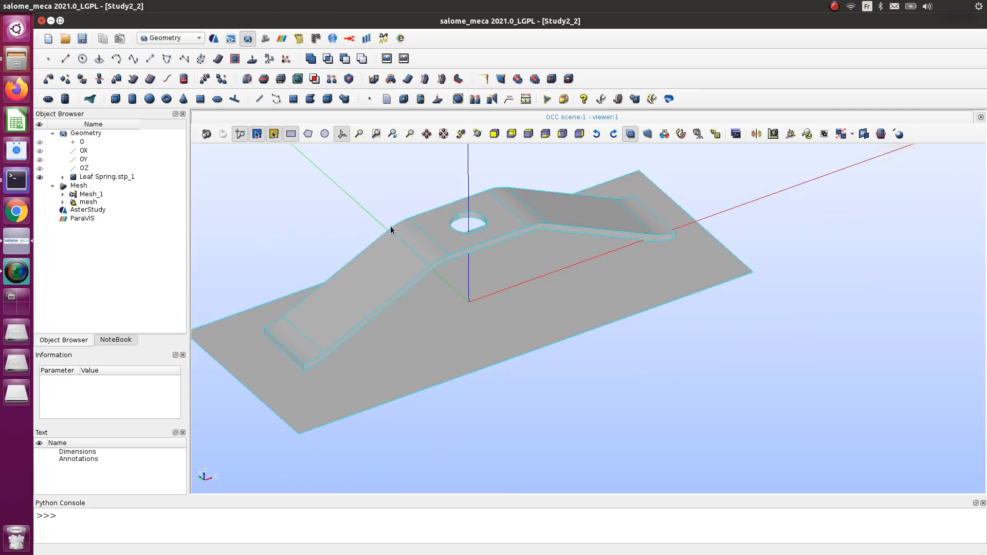
scroll(331, 225, down, 2)
scroll(257, 216, up, 4)
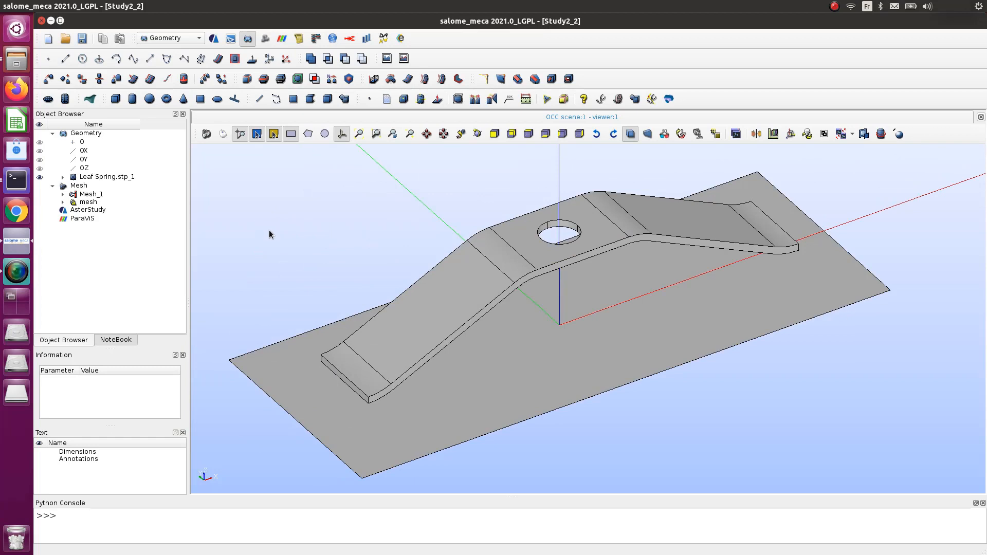
- Start exploding Leaf Spring.stp_1 with sub-shape type Face and enable manual selection of sub-shapes
ctrl+right_drag(282, 233, 296, 228)
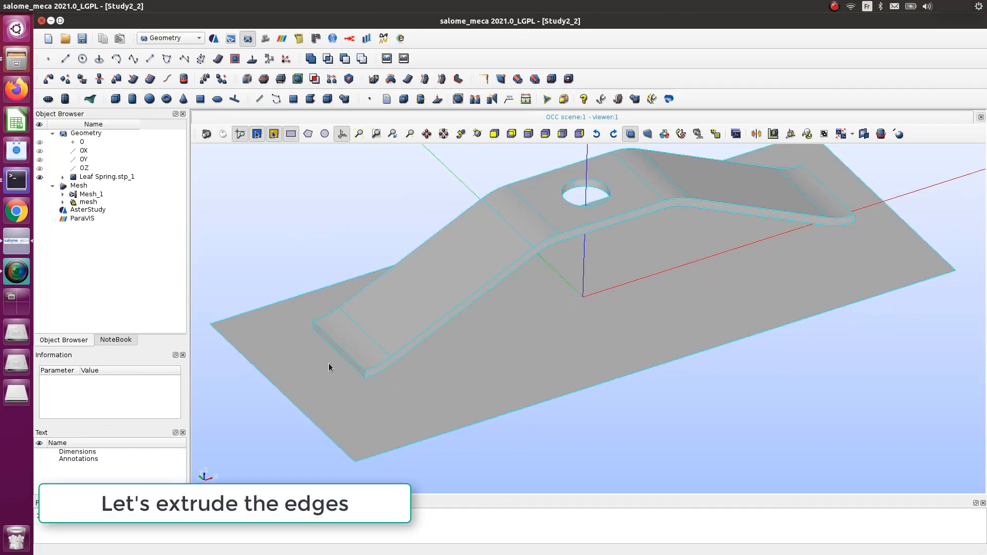
scroll(349, 378, up, 2)
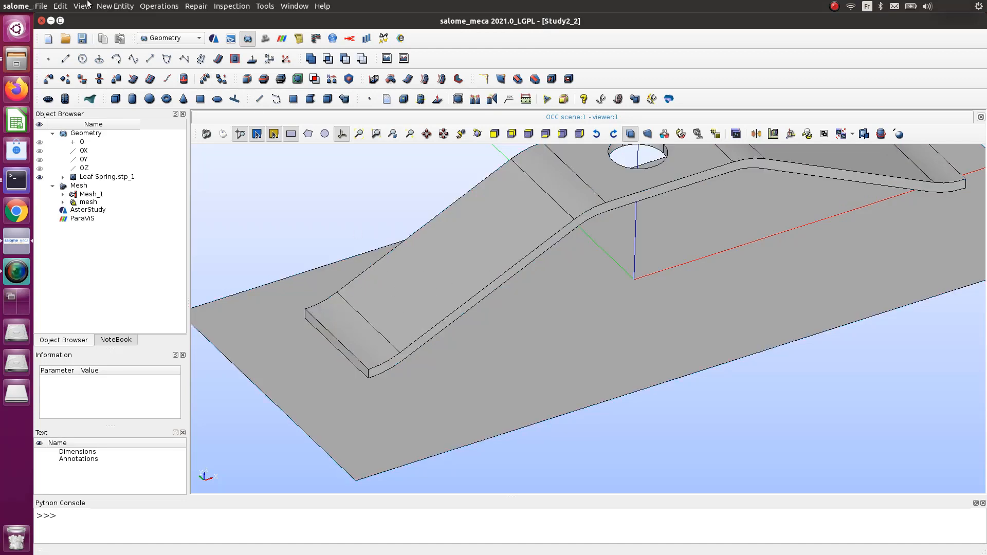
click(149, 6)
mouse_move(110, 5)
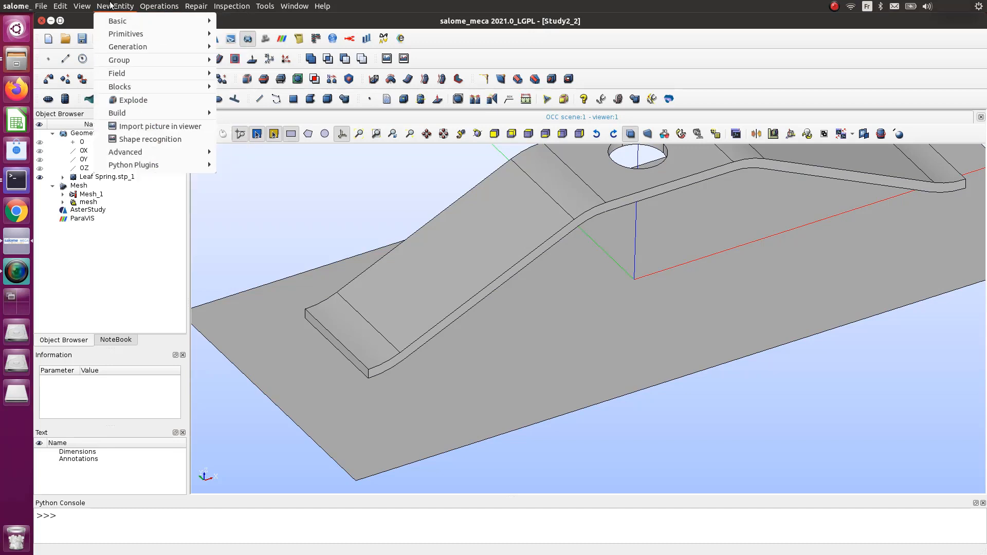
click(164, 100)
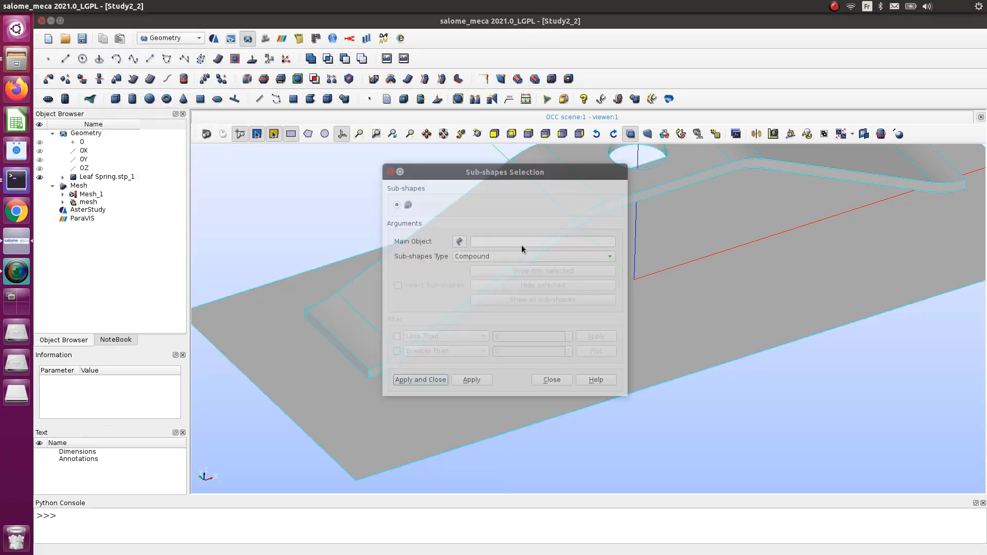
click(326, 319)
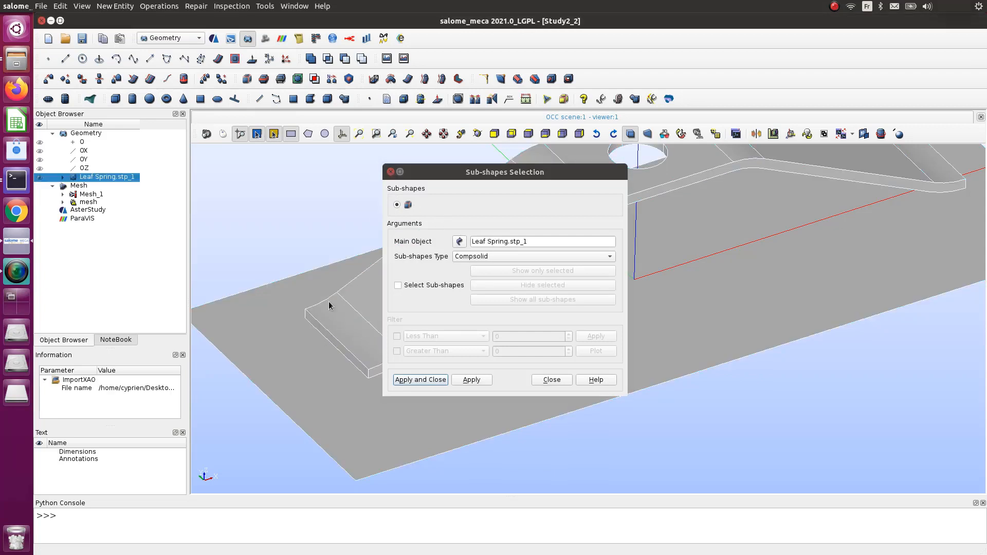
click(509, 258)
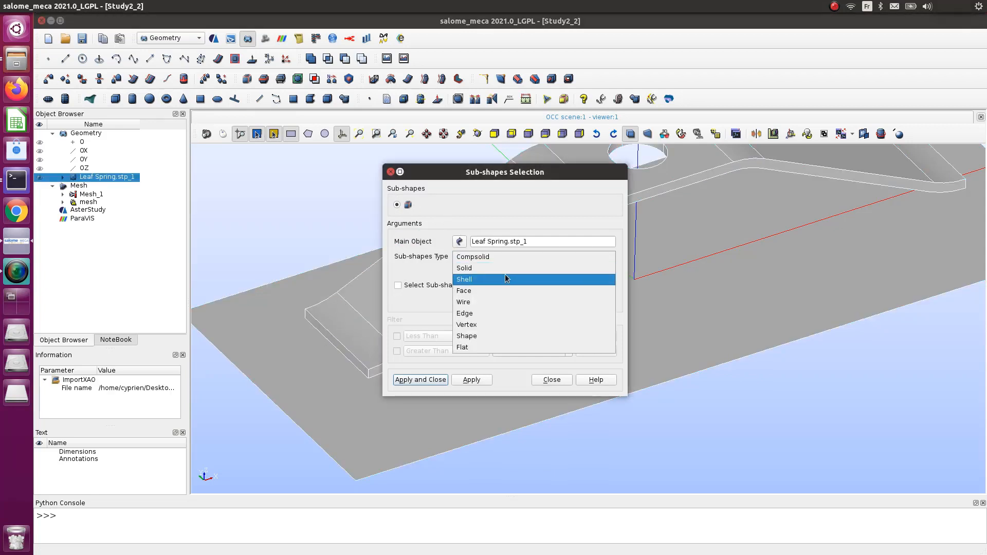
click(501, 280)
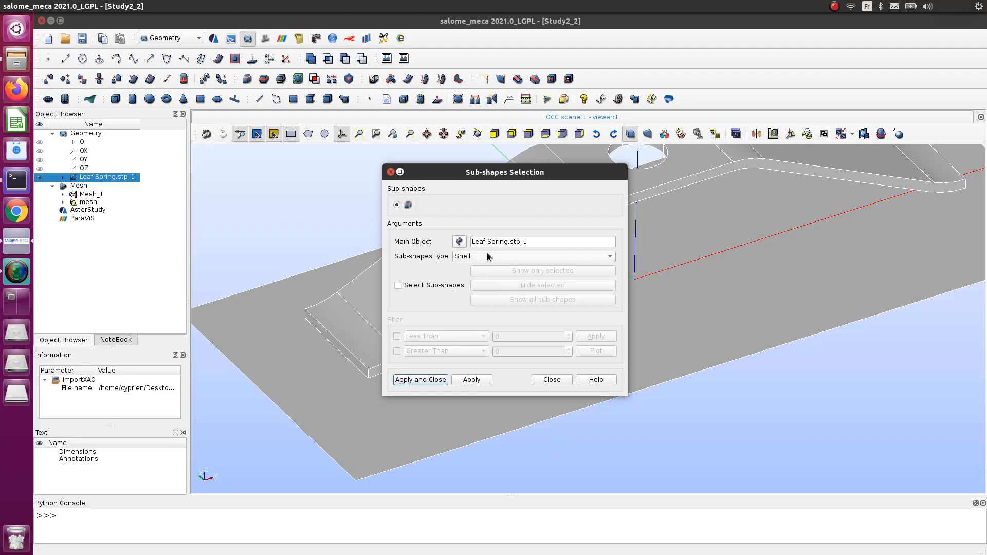
click(487, 254)
click(498, 267)
click(398, 286)
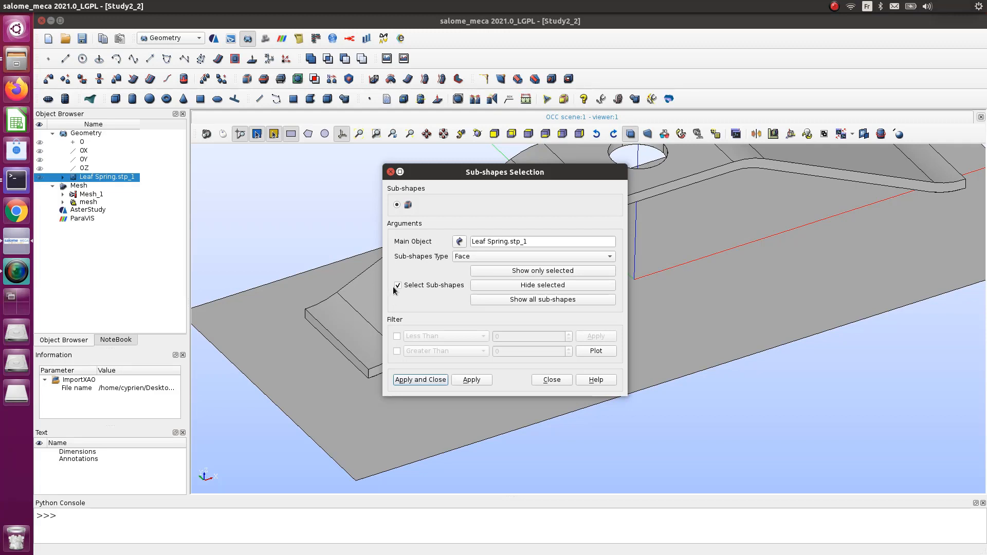
- Select the thin end faces at both curved tips of the leaf spring, isolate them, and extract them as separate faces
click(344, 352)
ctrl+right_drag(918, 296, 817, 282)
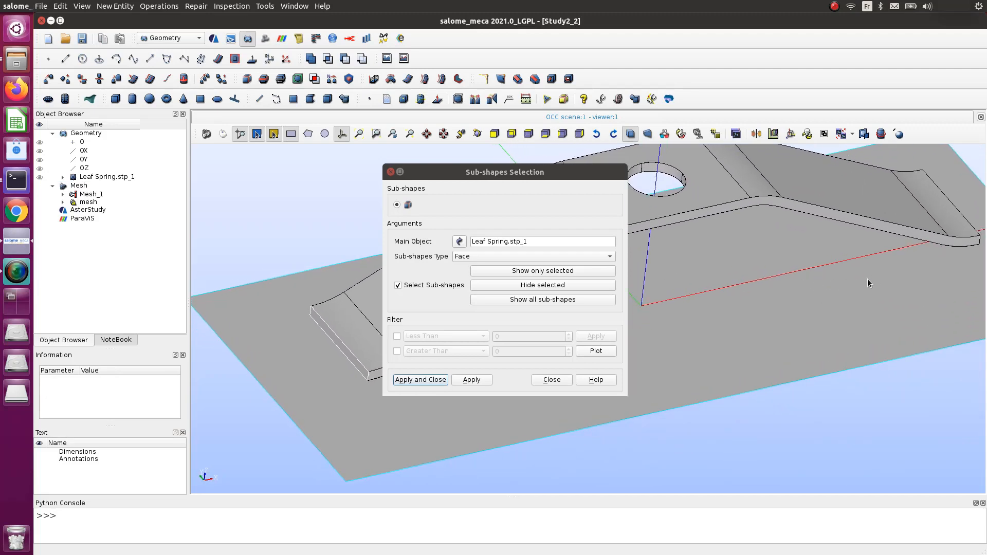
right_click(800, 304)
click(890, 267)
right_click(847, 320)
click(825, 273)
ctrl+right_drag(825, 273, 893, 279)
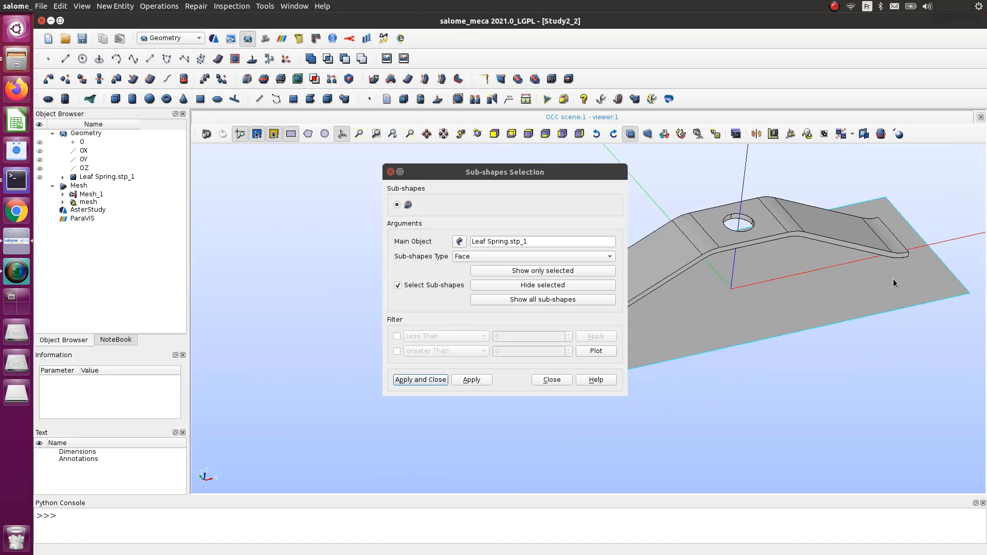
right_click(795, 308)
click(865, 279)
scroll(878, 280, up, 2)
scroll(825, 317, up, 2)
ctrl+right_drag(825, 317, 522, 338)
scroll(747, 326, up, 4)
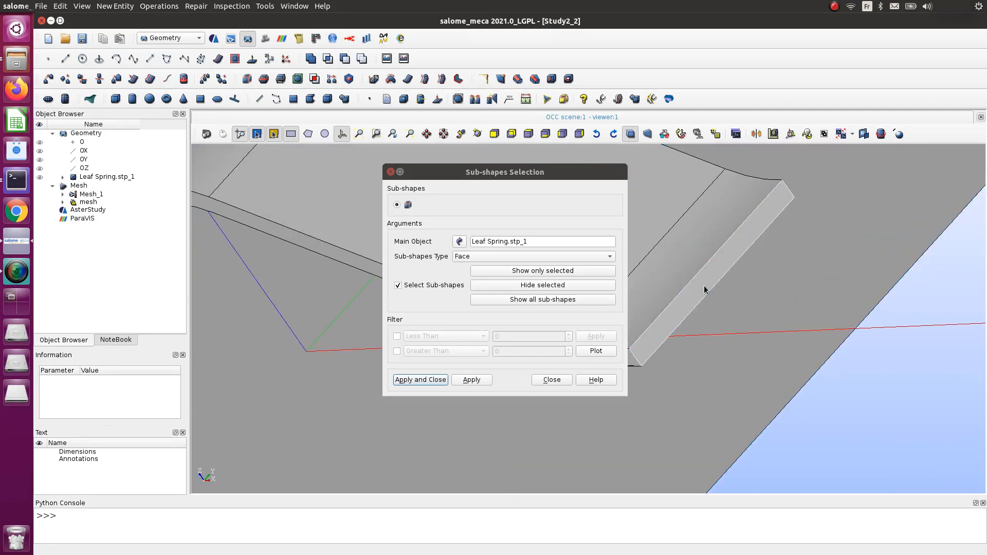
scroll(686, 311, down, 3)
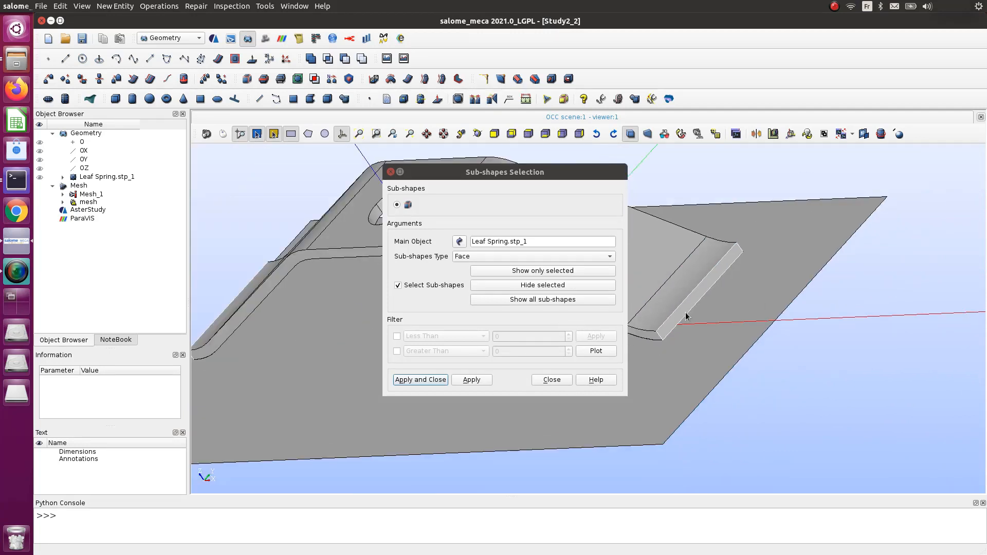
click(560, 273)
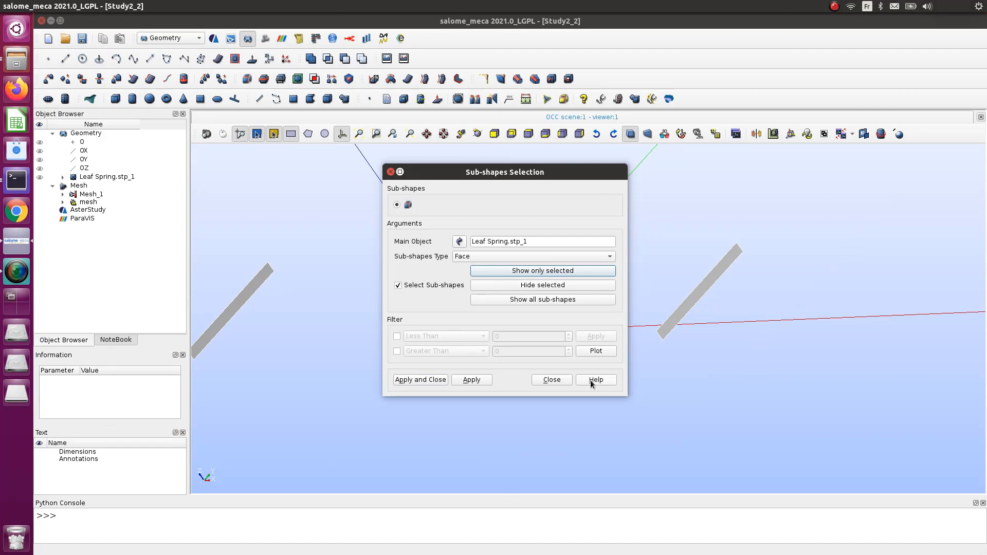
click(419, 381)
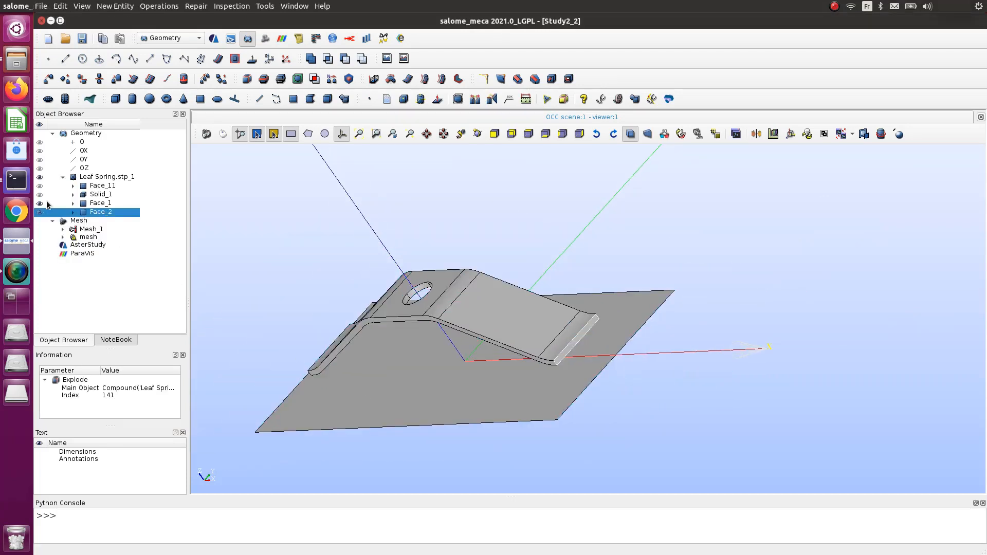
- Set up an extrusion of Face_2, the spring's end face on the positive X side, with OX as its vector
ctrl+right_drag(353, 334, 176, 335)
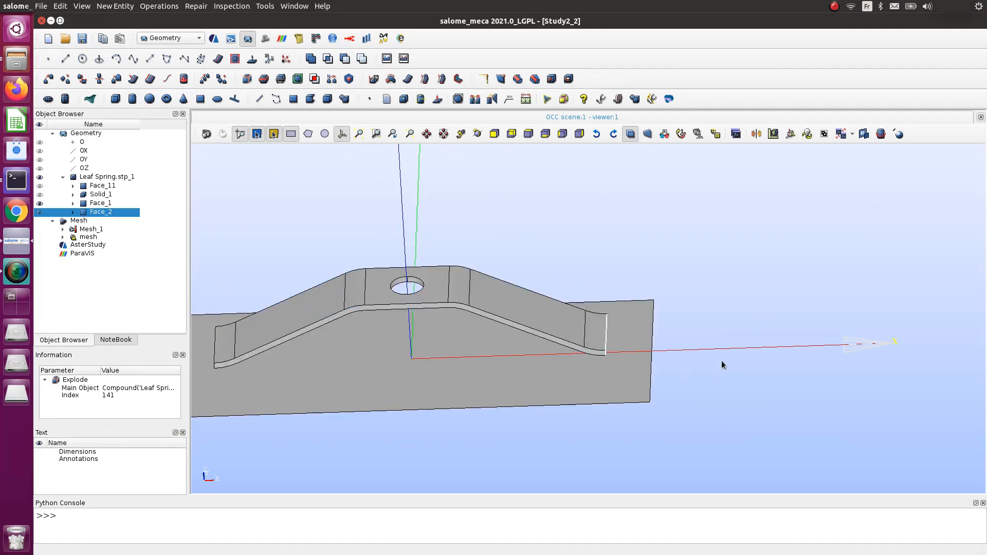
scroll(655, 362, up, 3)
ctrl+right_drag(655, 365, 441, 374)
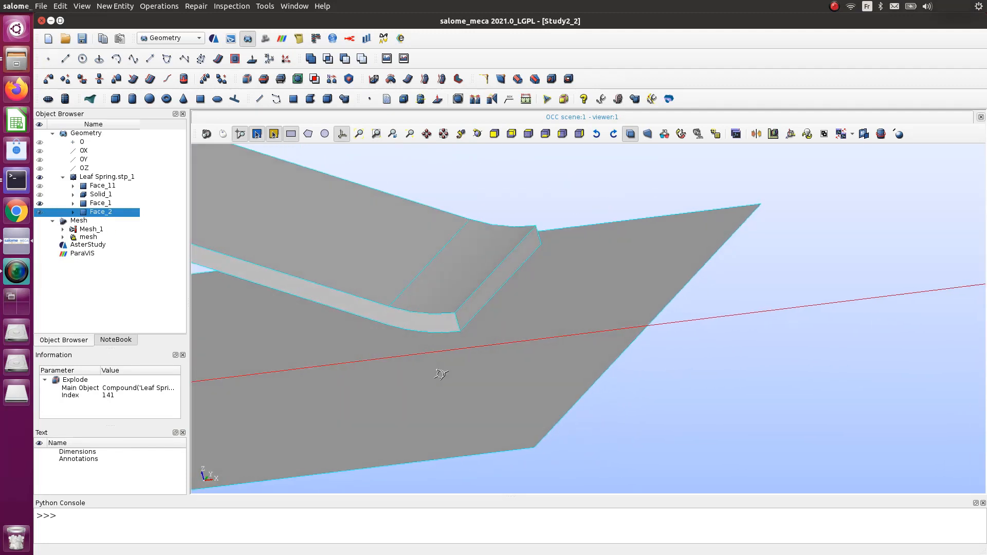
click(102, 6)
mouse_move(136, 51)
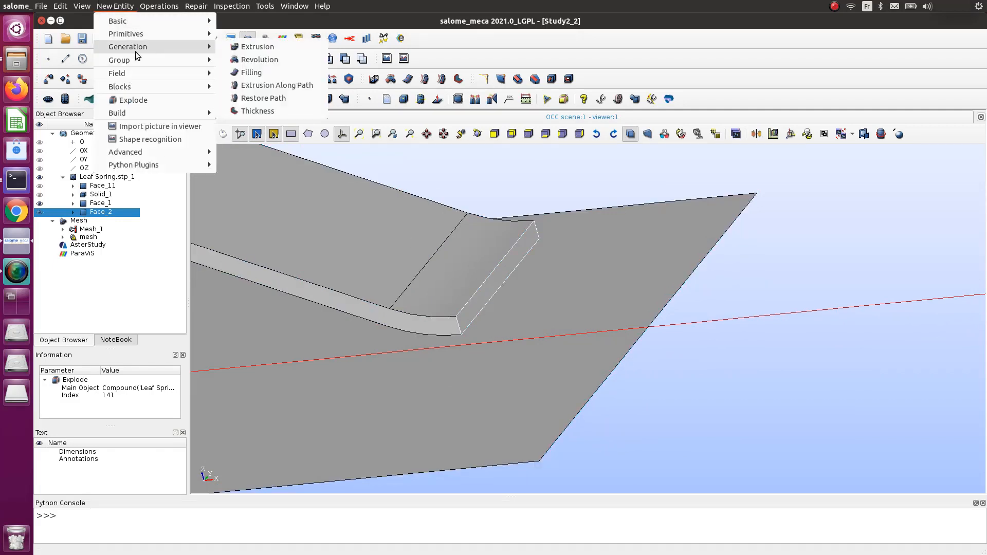
click(257, 47)
drag(530, 146, 791, 172)
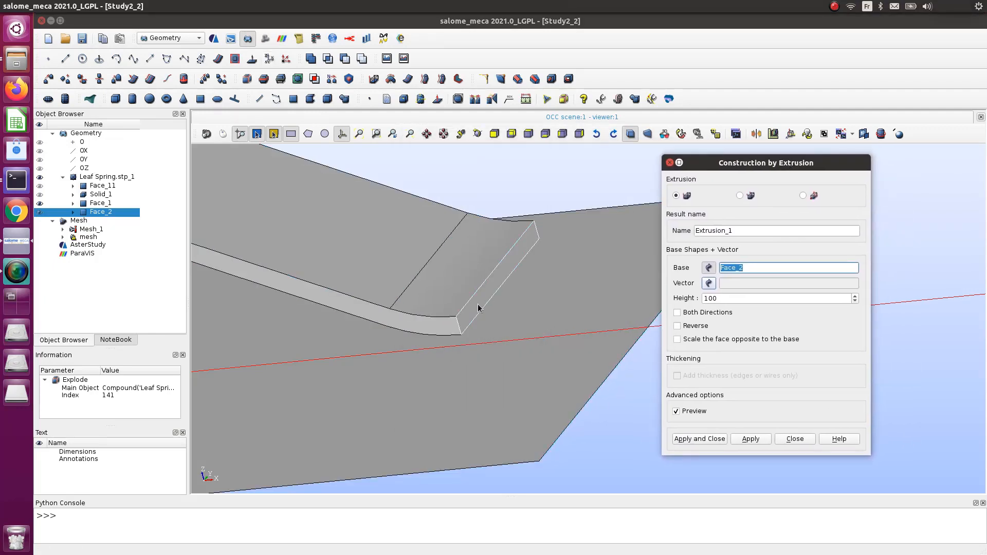
click(710, 283)
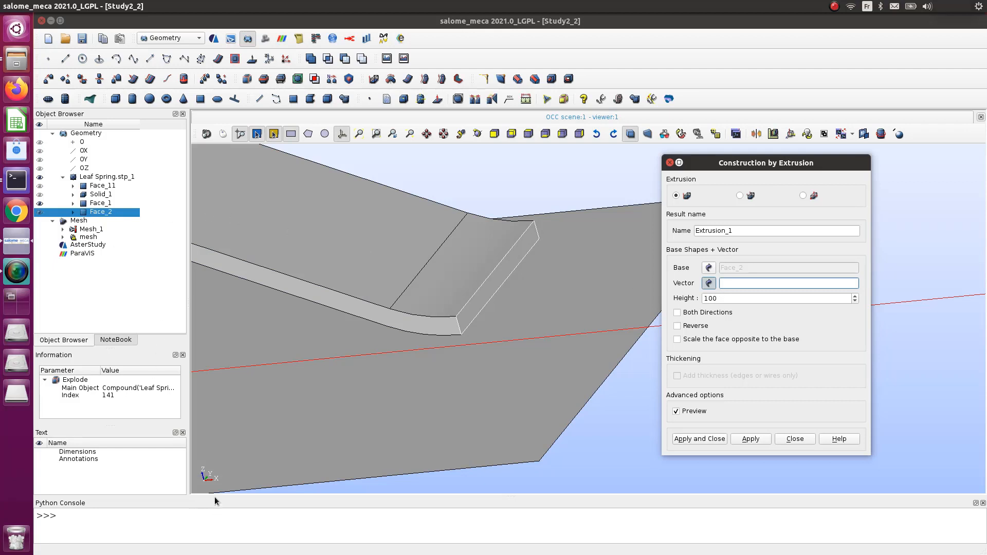
click(83, 152)
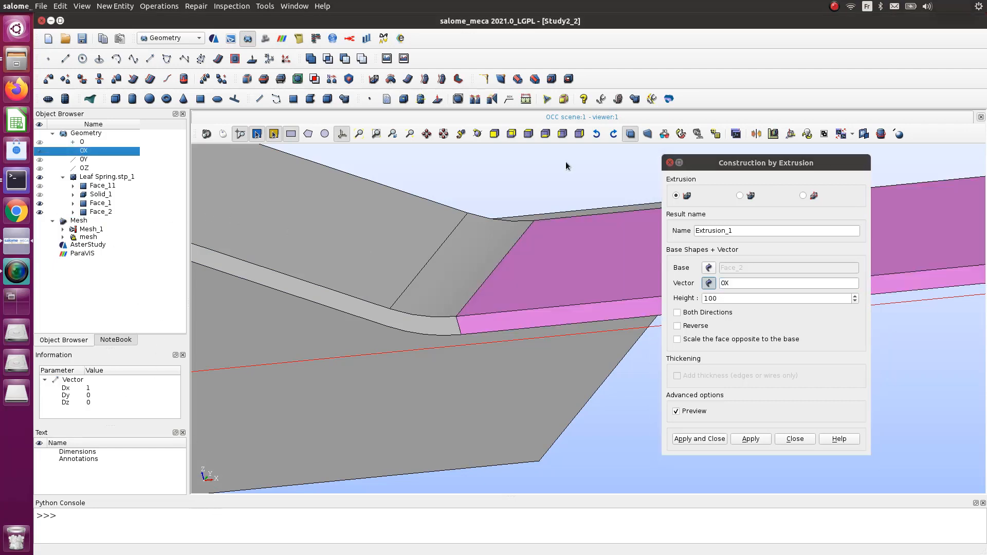
- Set the extrusion height to 0.005 and create the extension of Face_2, keeping the extrusion settings open
double_click(726, 298)
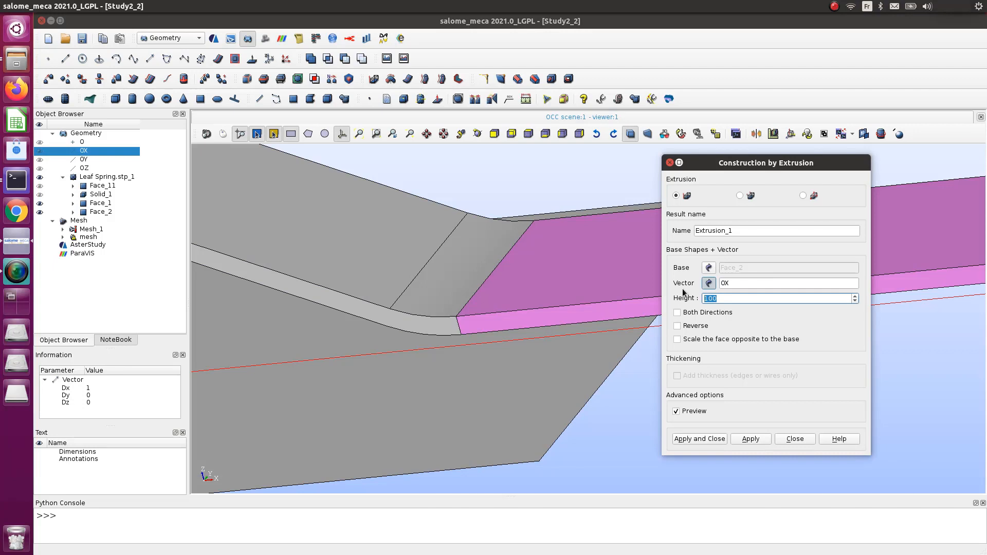
text(0.1)
text(0)
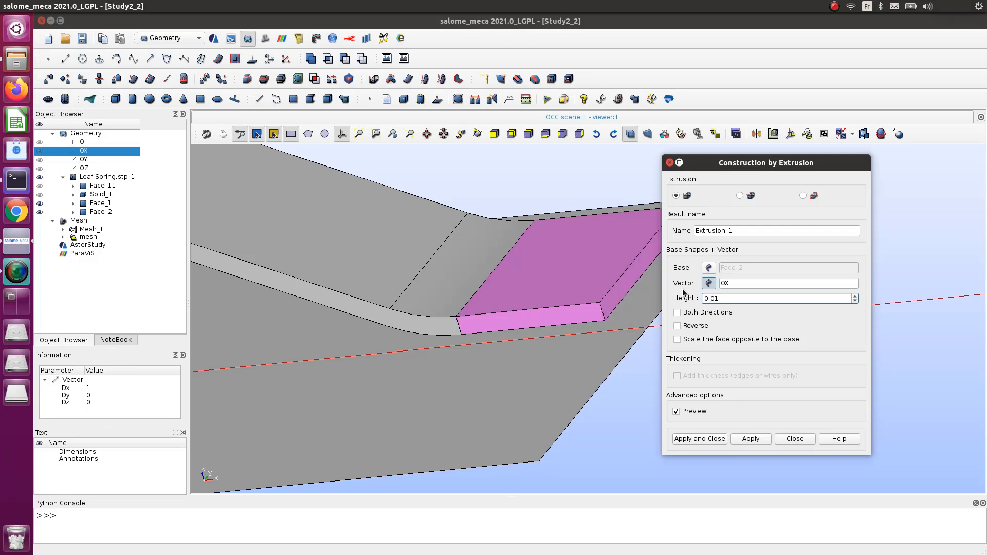
key(BackSpace)
text(05)
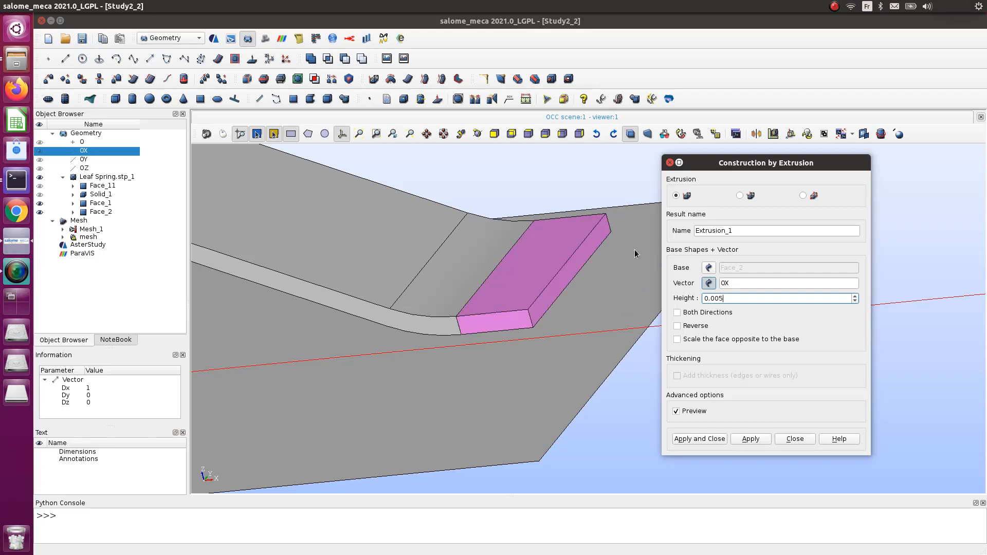
drag(733, 299, 652, 299)
click(751, 439)
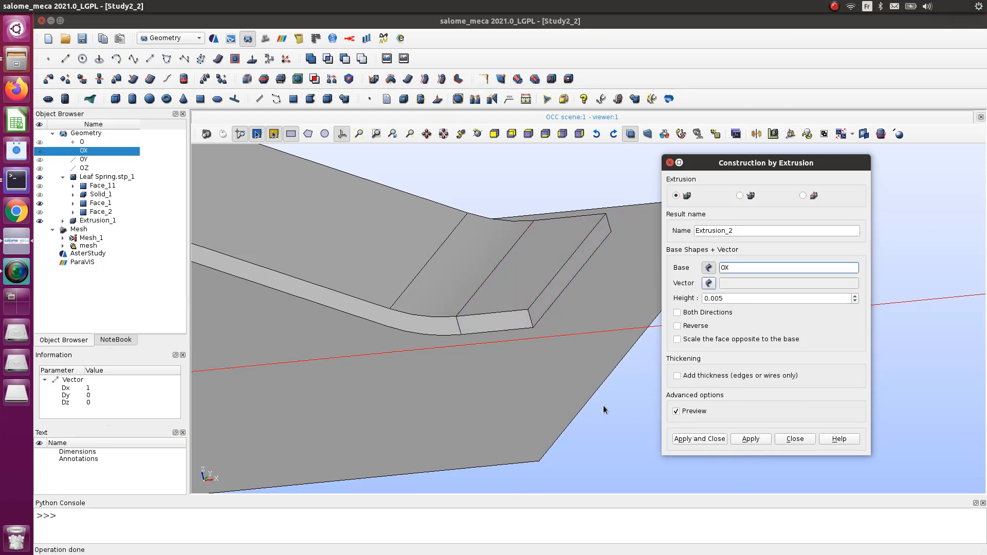
- Extrude Face_1 at the spring's opposite end along OX with a height of -0.005 and finish extruding
scroll(553, 404, down, 5)
ctrl+right_drag(393, 423, 625, 440)
scroll(290, 440, up, 8)
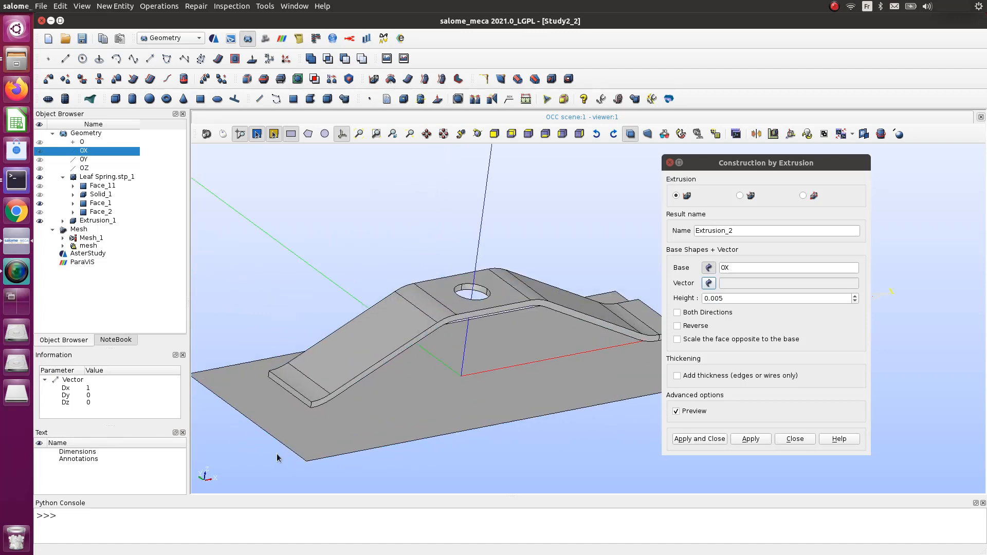
click(708, 268)
click(315, 358)
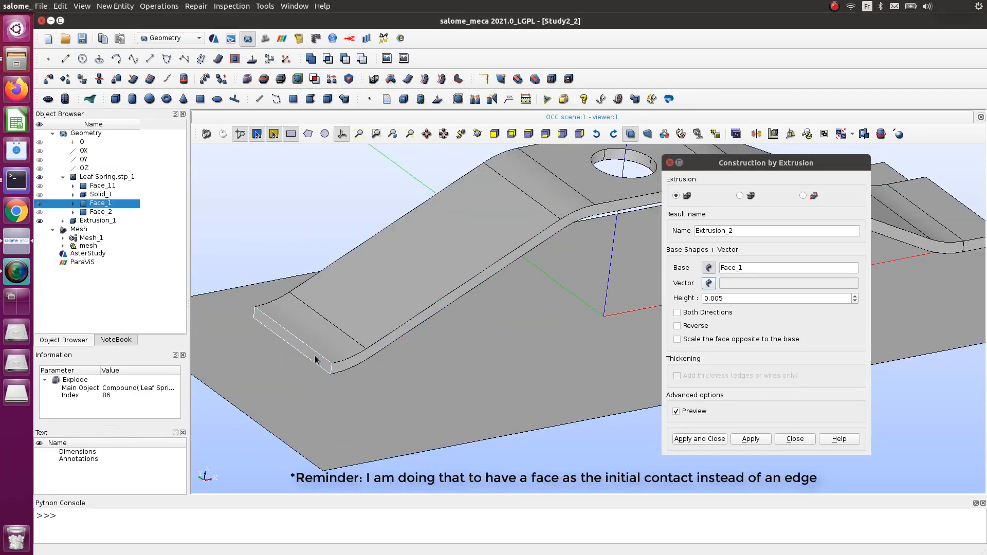
click(708, 284)
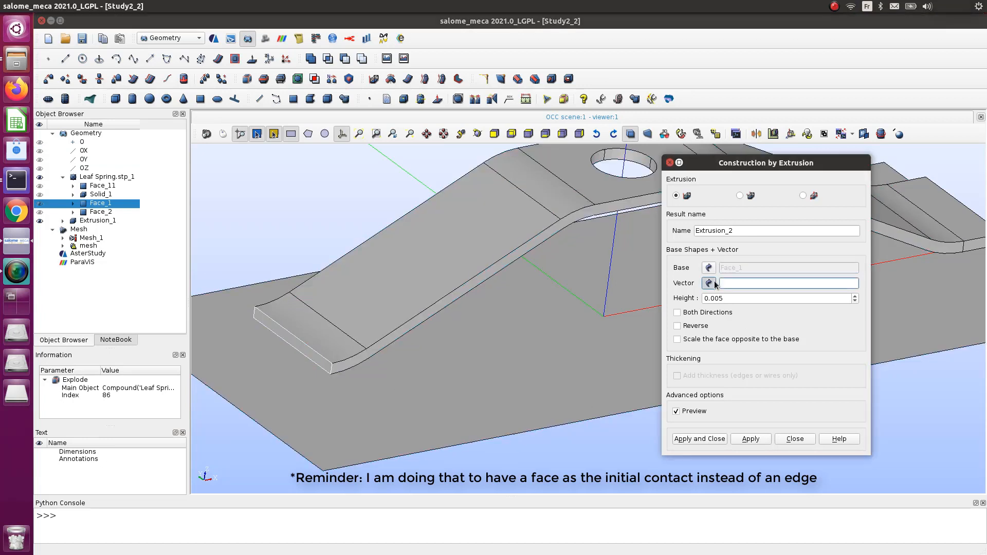
click(84, 152)
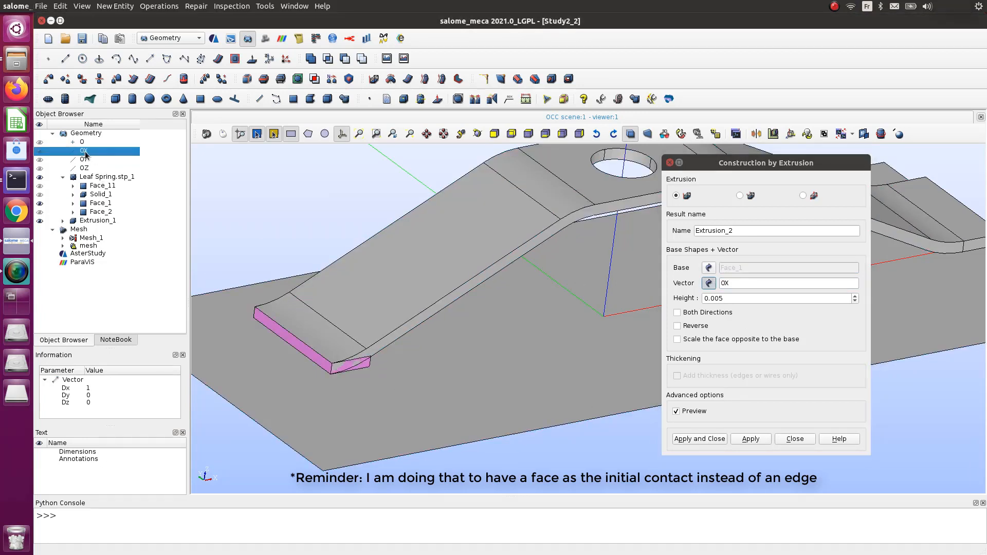
click(706, 298)
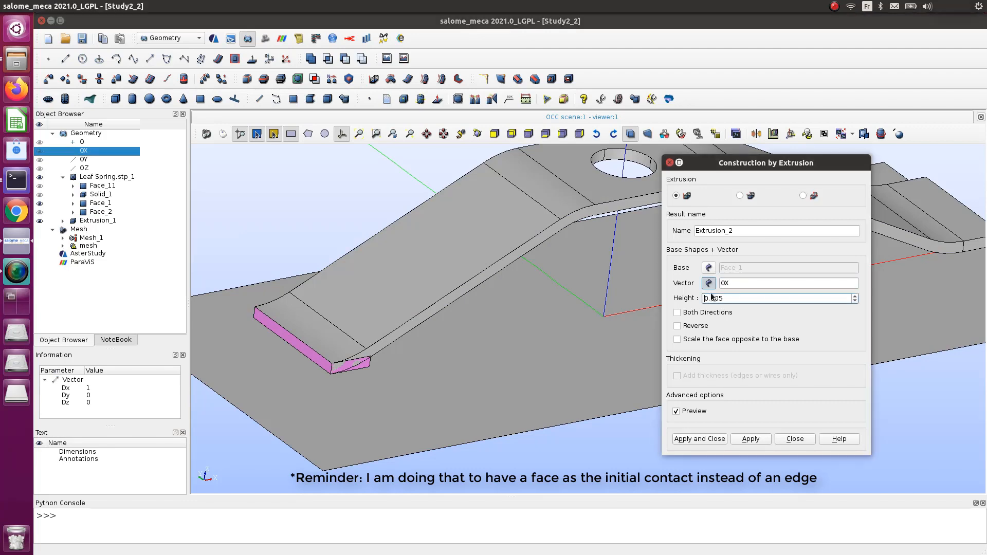
text(-)
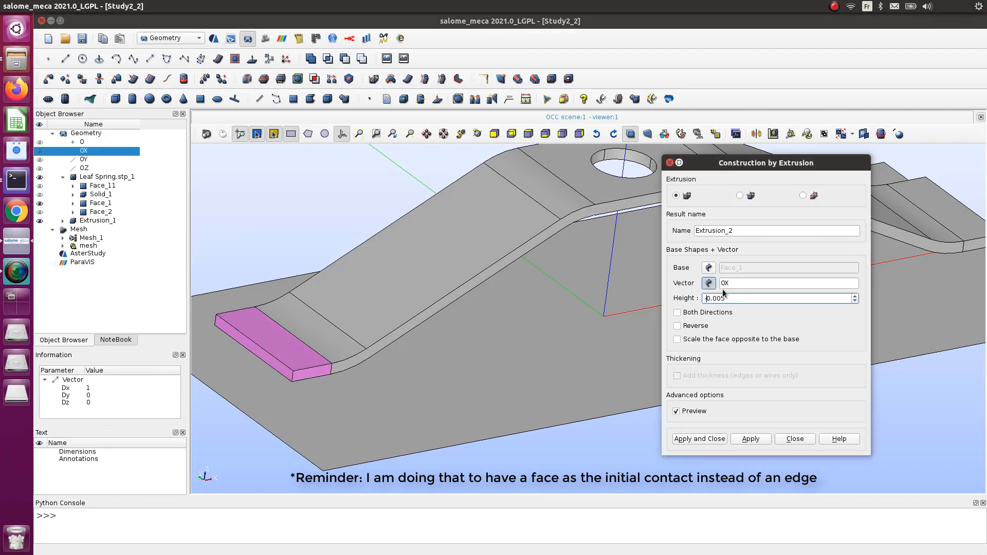
click(699, 439)
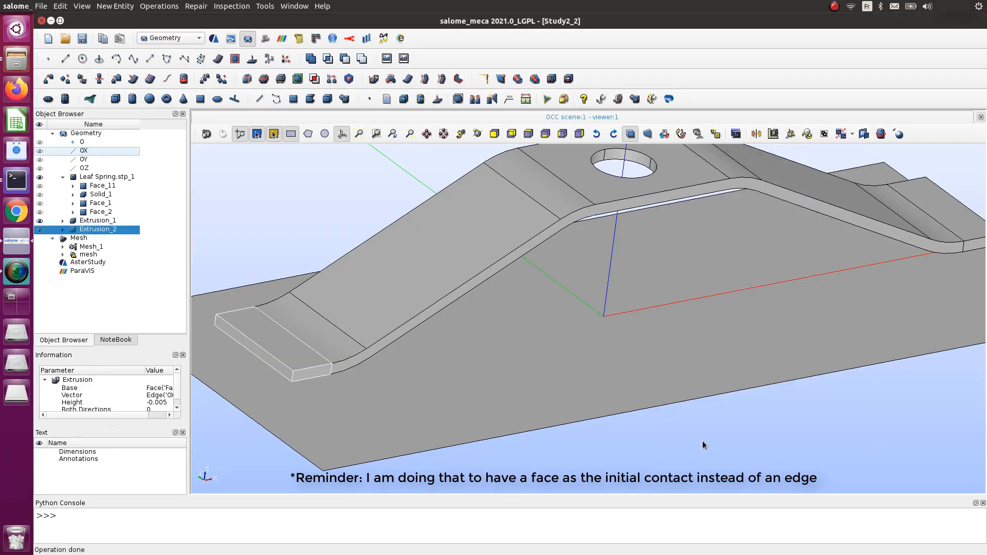
- Examine the whole leaf spring over the plate, including the extruded extensions at both ends
scroll(627, 419, down, 2)
scroll(627, 419, down, 3)
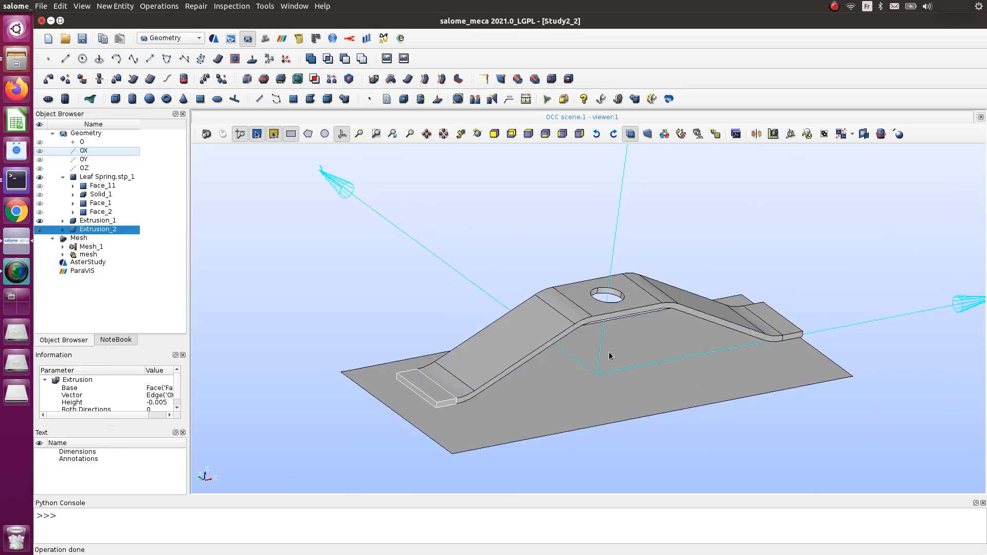
scroll(759, 324, up, 2)
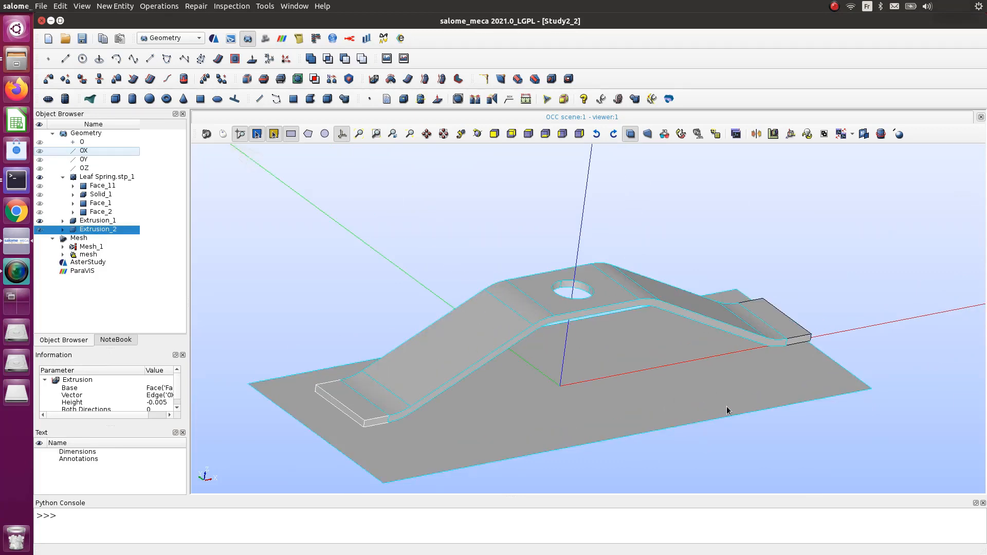
scroll(826, 370, down, 1)
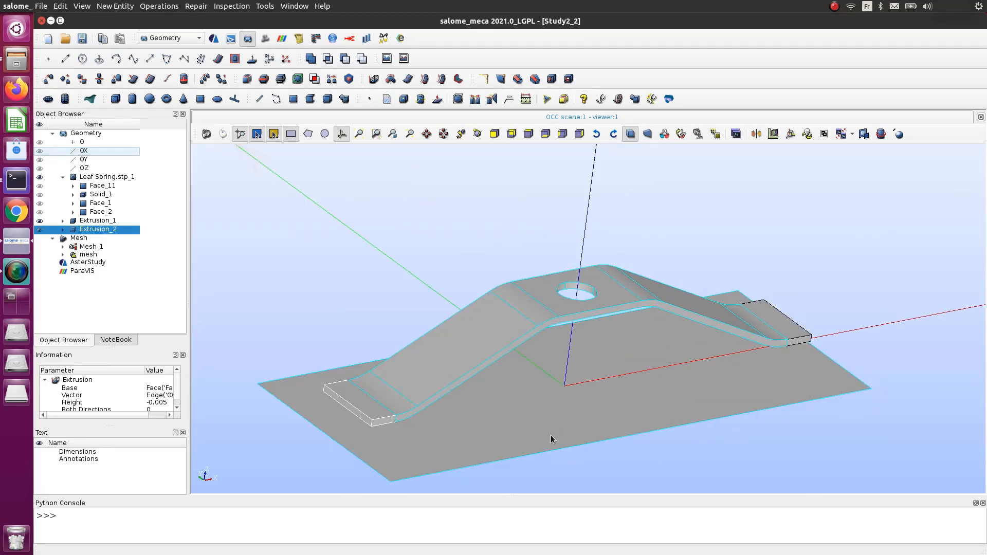
scroll(403, 412, up, 1)
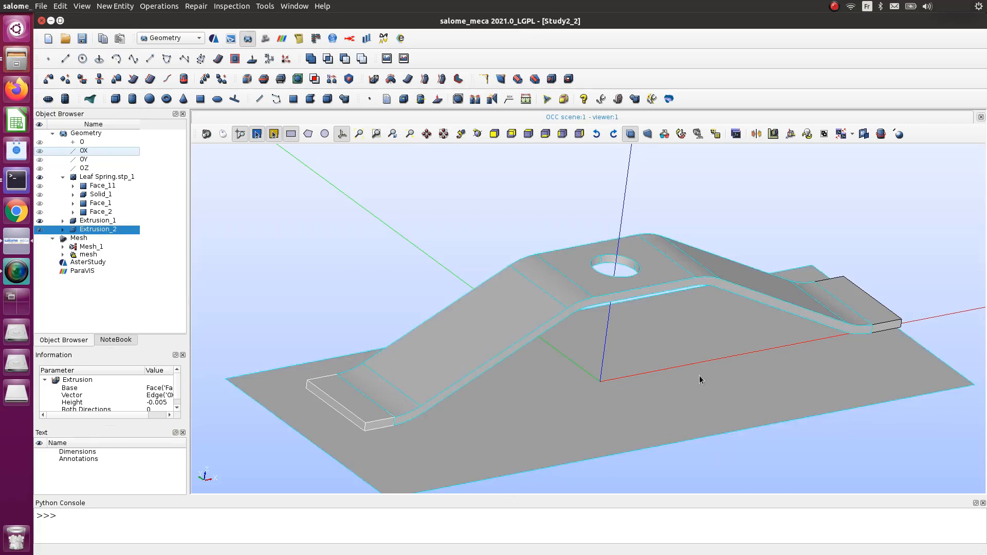
scroll(933, 372, up, 1)
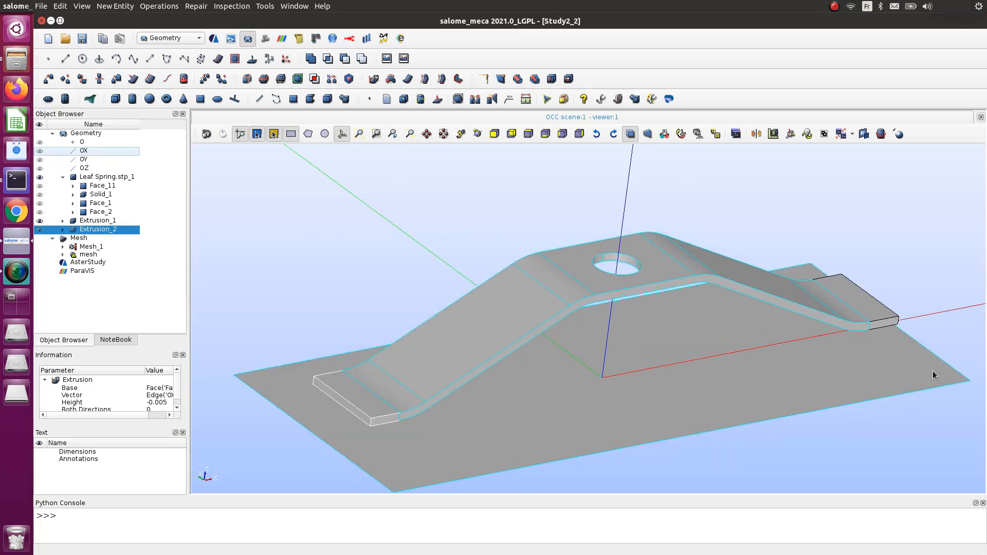
scroll(934, 371, down, 1)
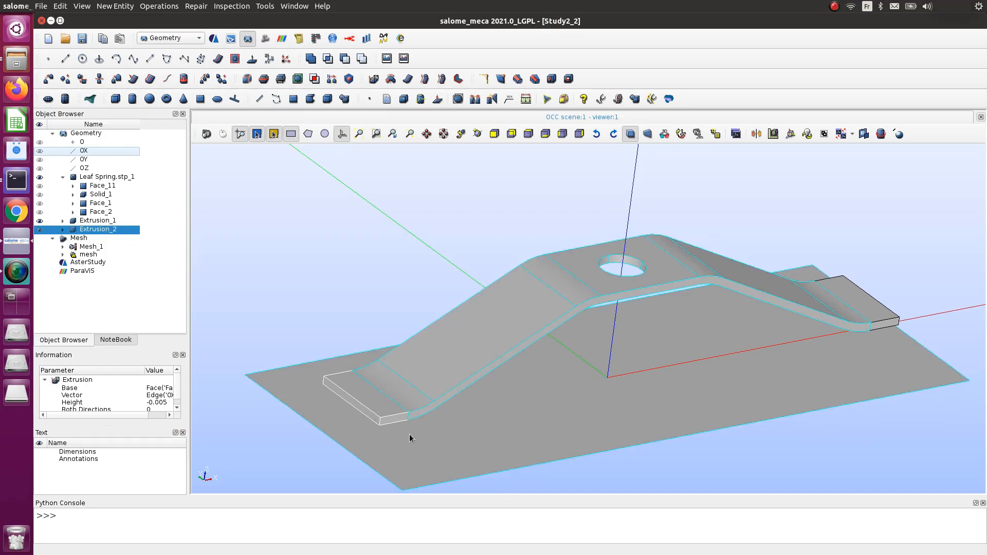
scroll(417, 421, down, 1)
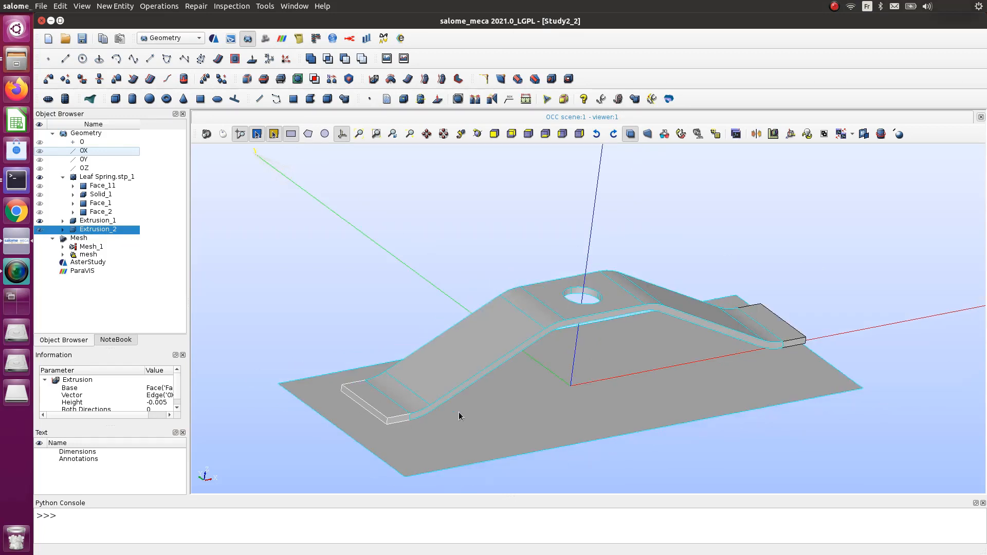
scroll(819, 381, up, 1)
scroll(604, 418, down, 1)
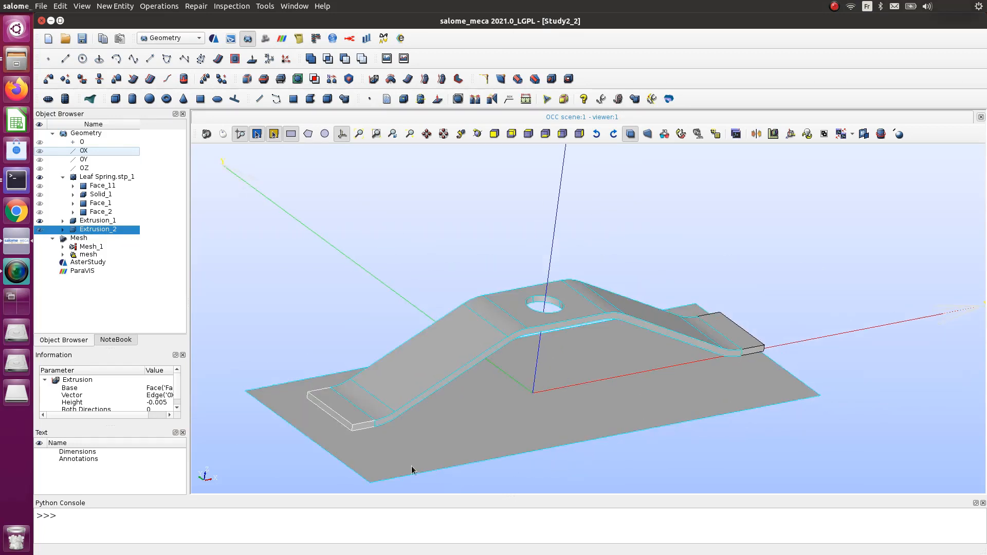
scroll(411, 467, up, 1)
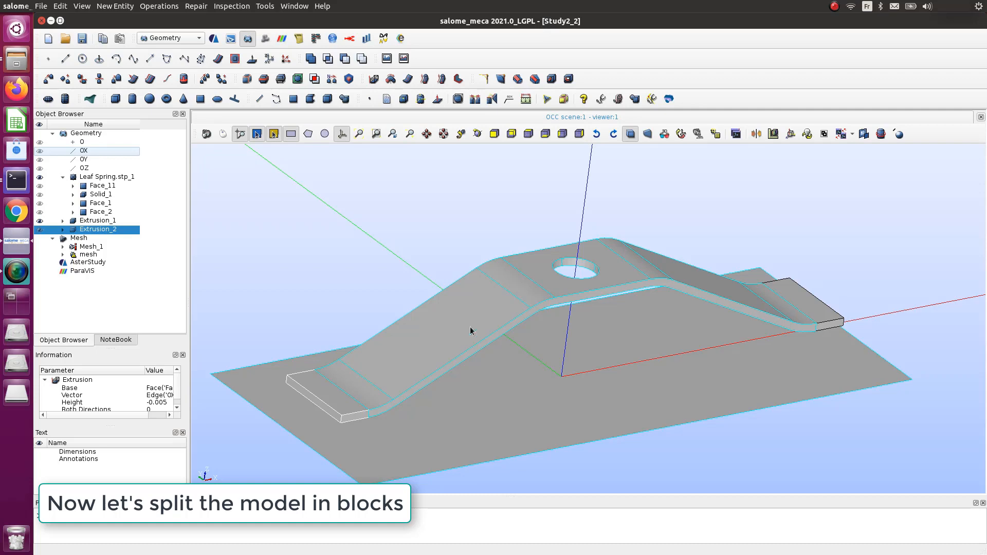
scroll(637, 295, up, 1)
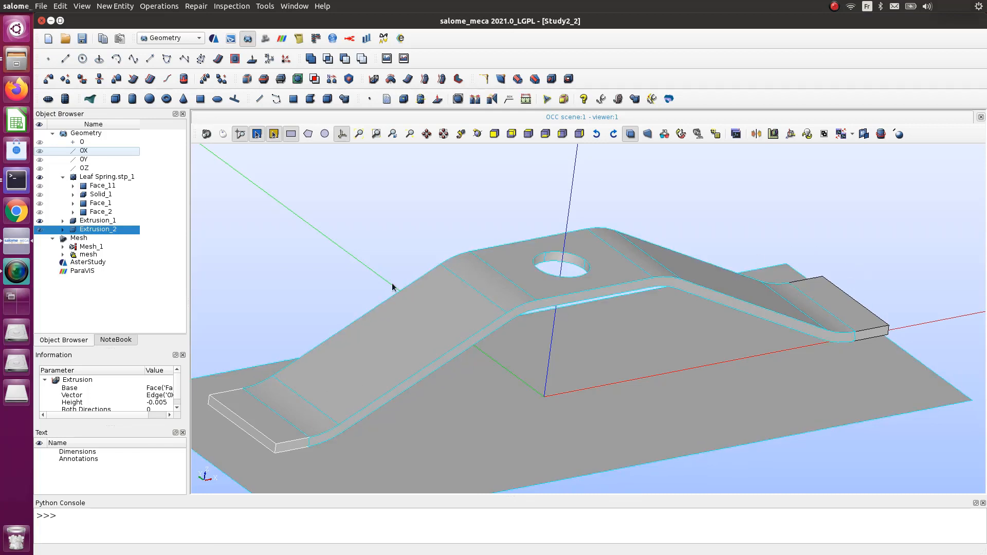
- Set up a plane at the corner where the negative-X end bend meets the sloping arm, with OX as its vector
click(126, 6)
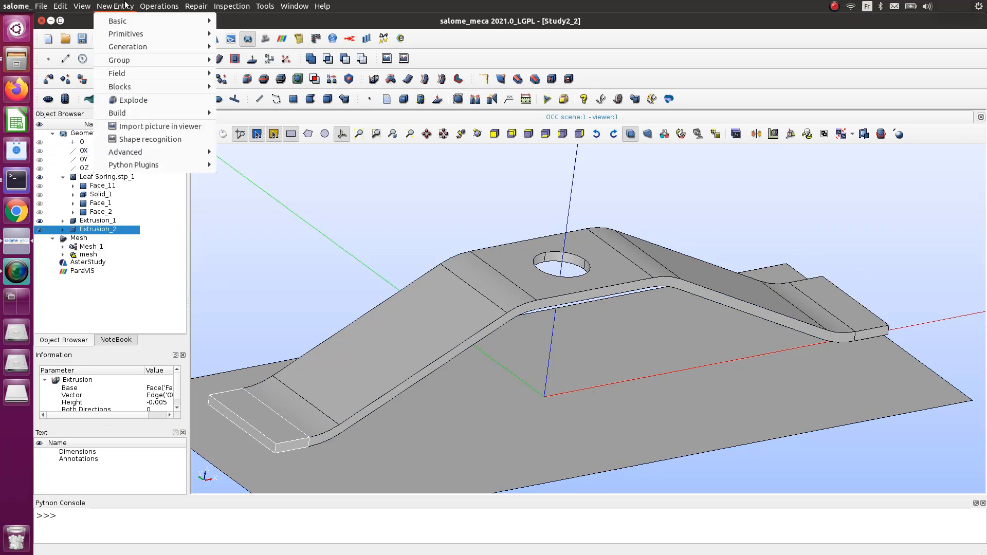
mouse_move(144, 47)
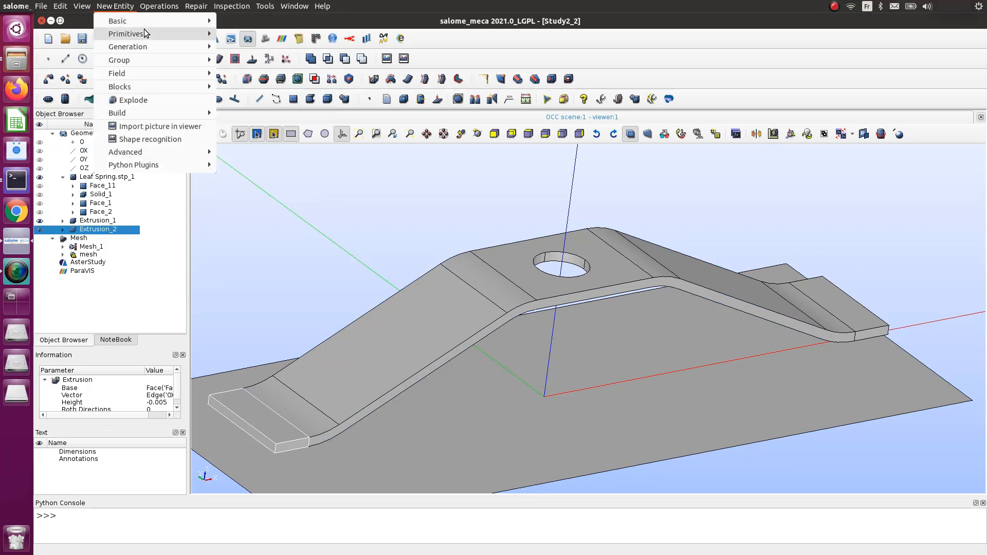
mouse_move(145, 25)
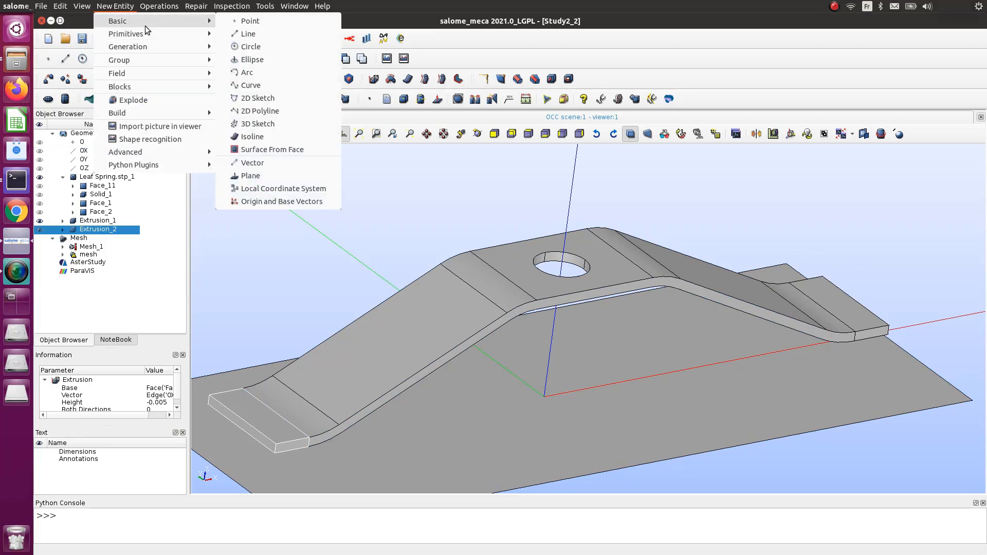
click(250, 175)
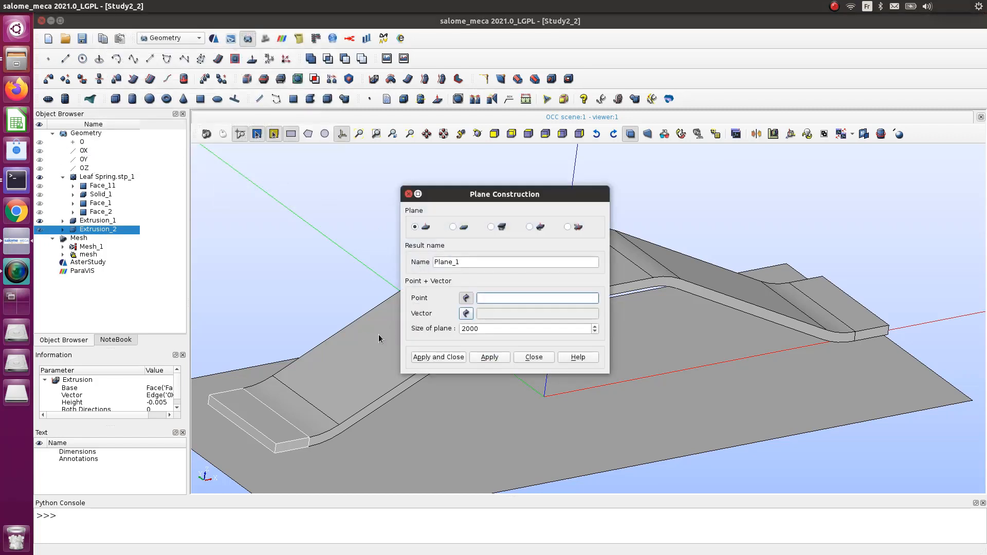
scroll(335, 468, up, 2)
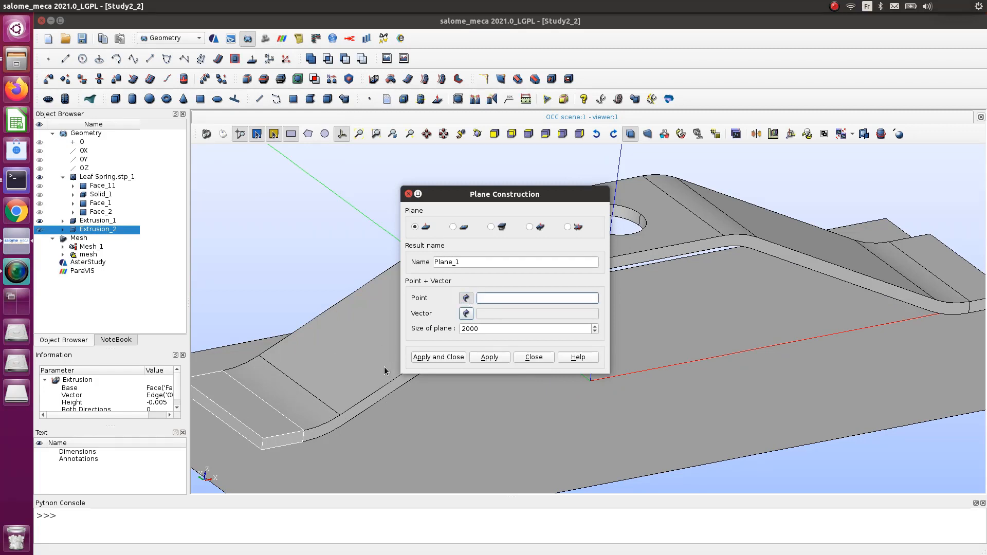
click(340, 417)
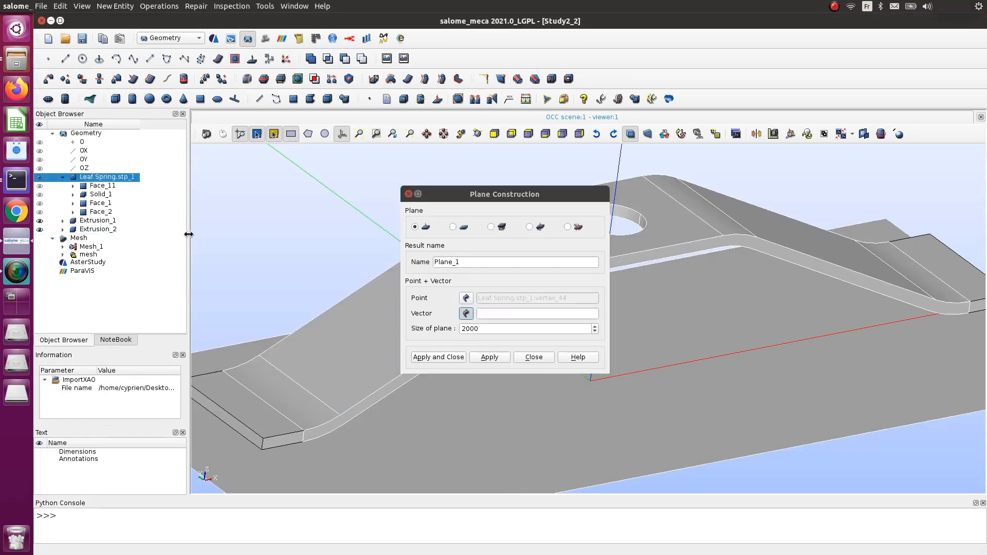
click(84, 151)
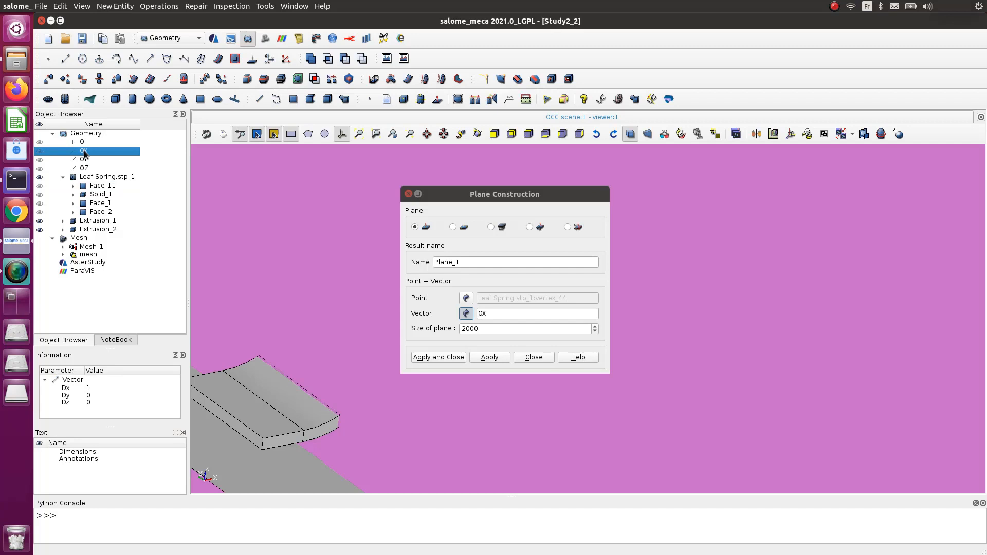
- Set the plane size to 0.05 and create the plane at the negative-X end bend, keeping the plane settings open
double_click(490, 330)
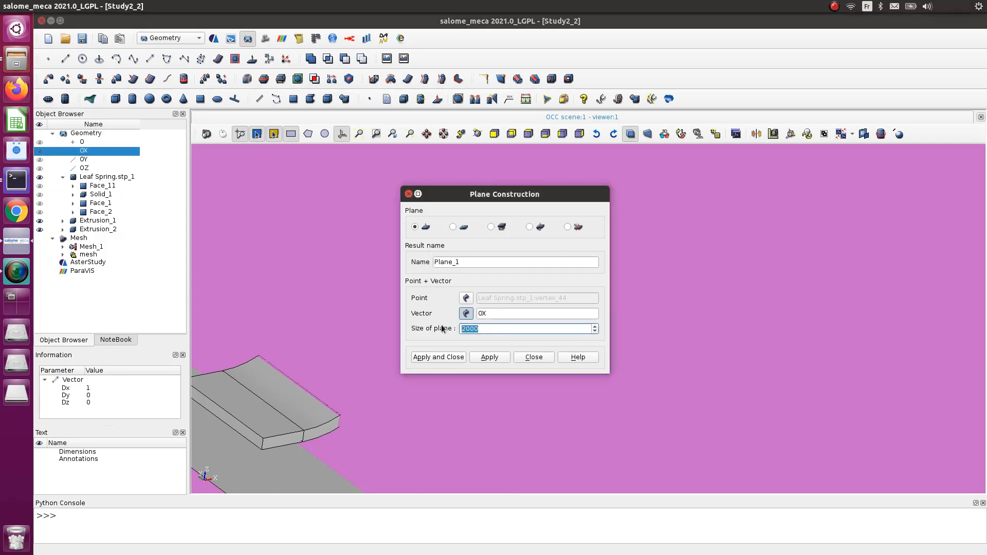
text(0.1)
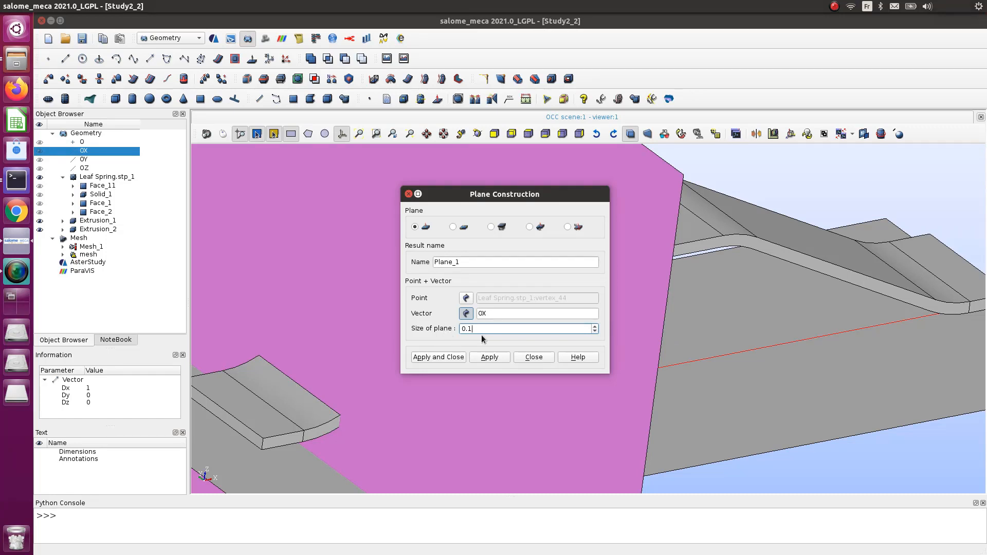
key(BackSpace)
text(05)
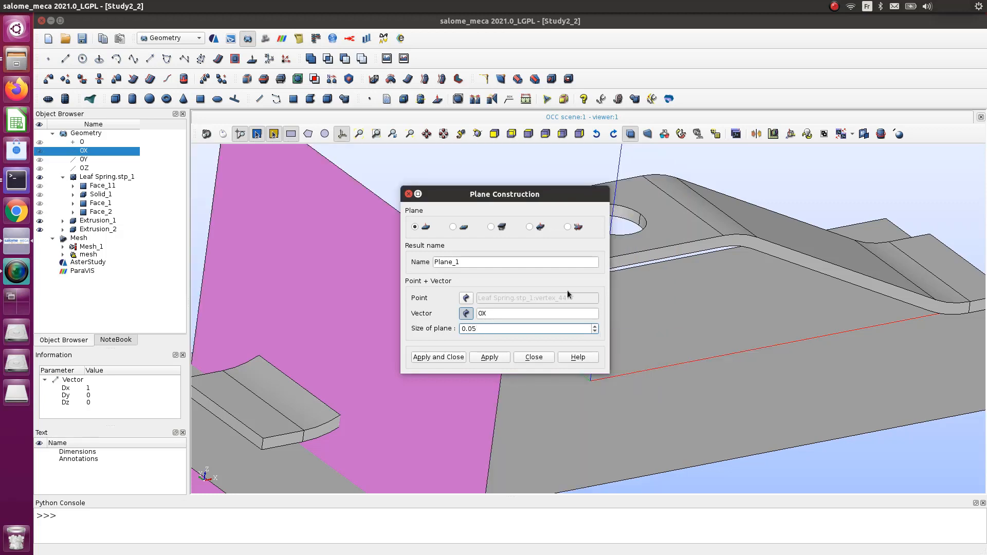
ctrl+right_drag(659, 425, 572, 420)
click(494, 358)
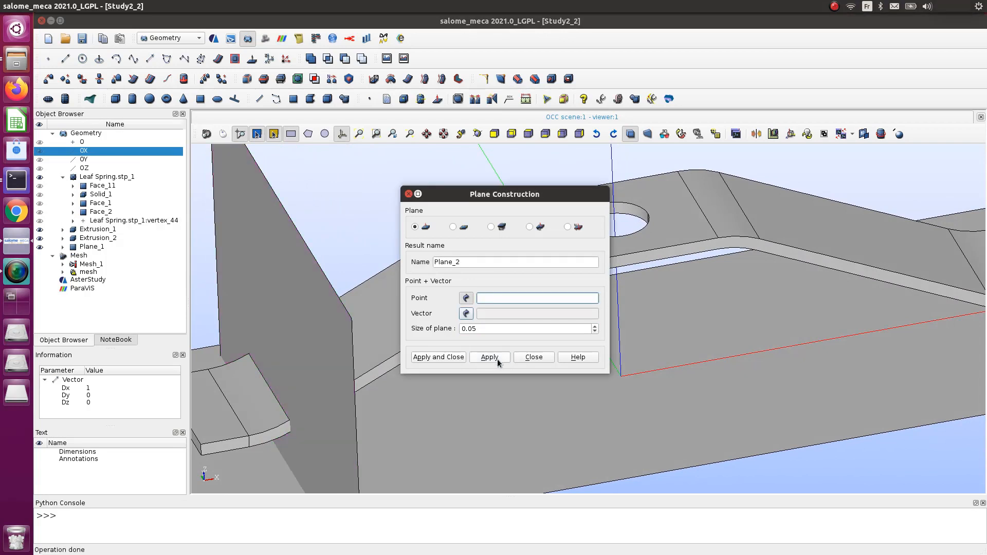
- Create a plane normal to OX at the corner where the negative-X sloping arm meets the upper bend
drag(502, 193, 720, 283)
click(686, 390)
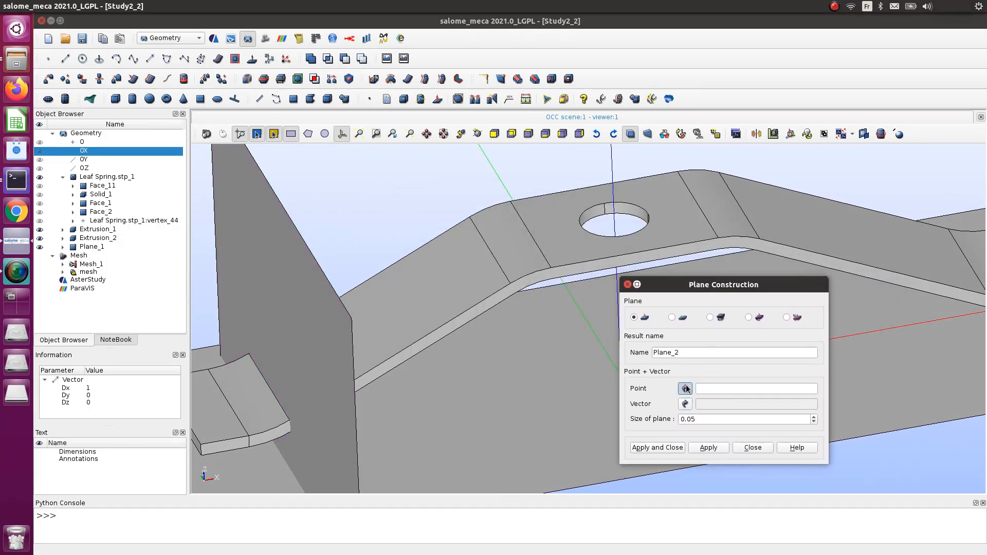
click(509, 285)
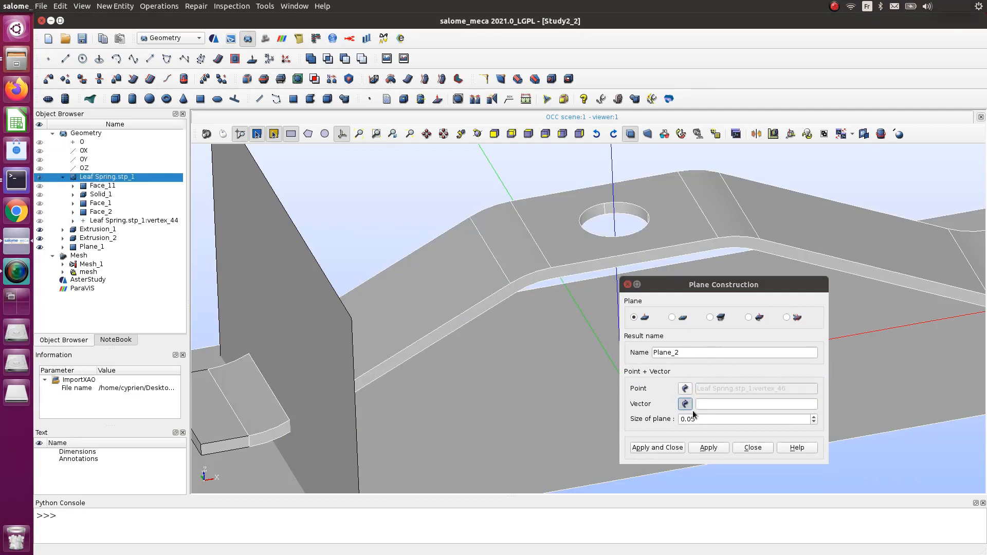
click(84, 151)
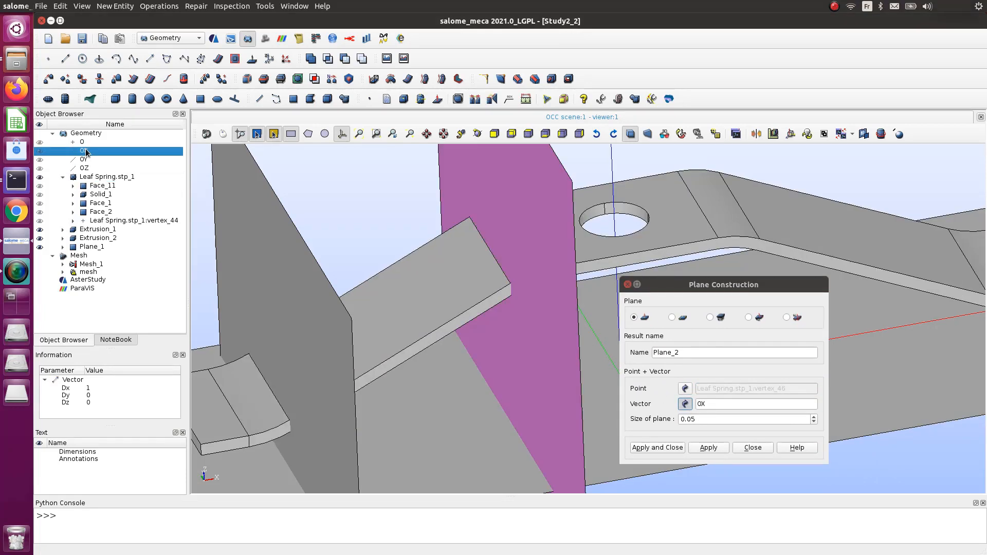
click(709, 450)
- Create a plane normal to OX at the corner where the negative-X upper bend meets the flat top
ctrl+right_drag(582, 366, 480, 431)
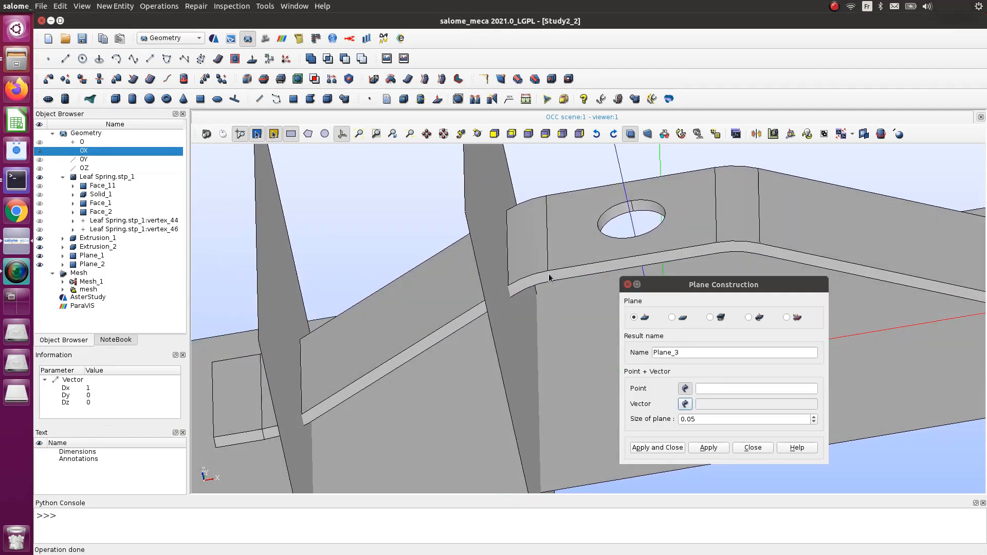
click(548, 276)
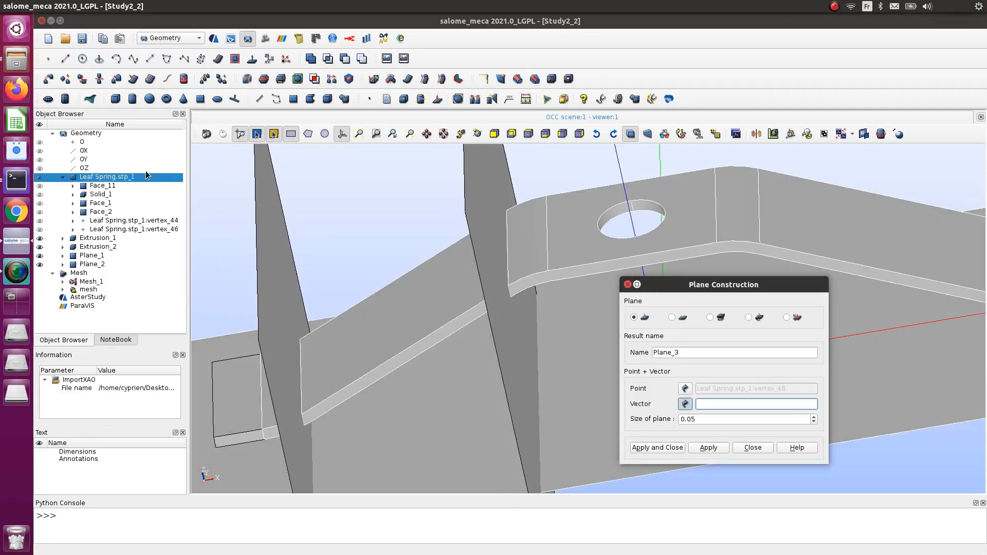
click(85, 150)
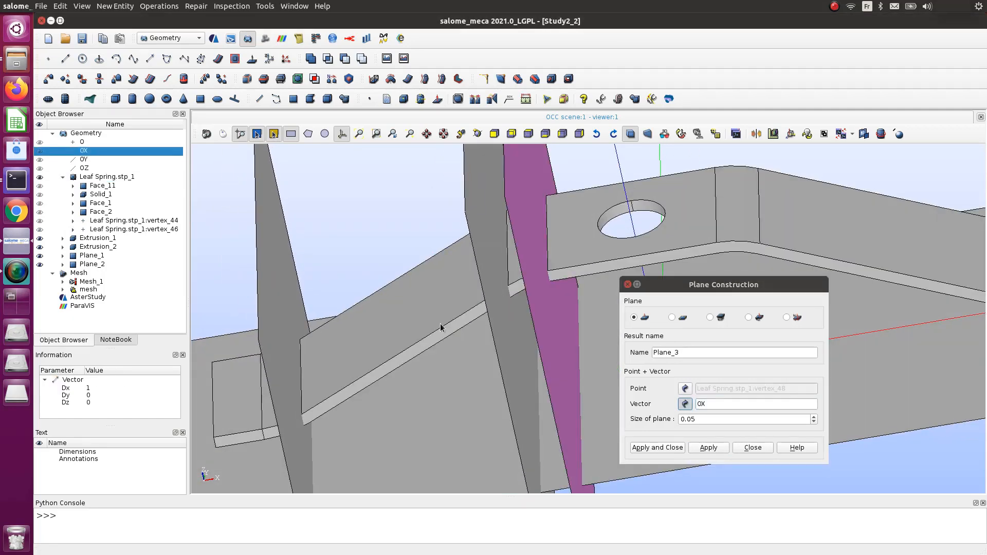
click(705, 448)
- Create a plane normal to OX at the corner where the flat top meets the positive-X upper bend
ctrl+right_drag(549, 312, 596, 302)
click(736, 253)
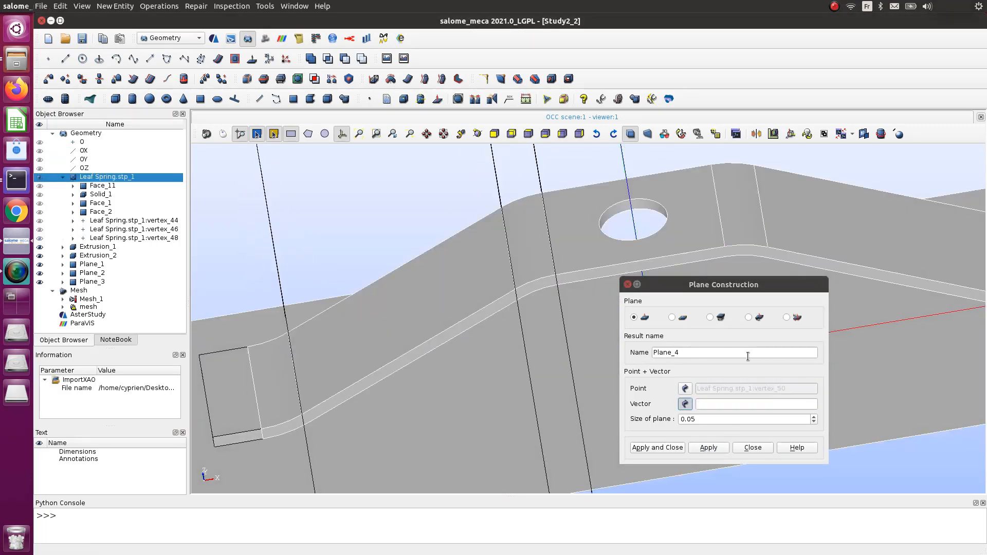
click(685, 404)
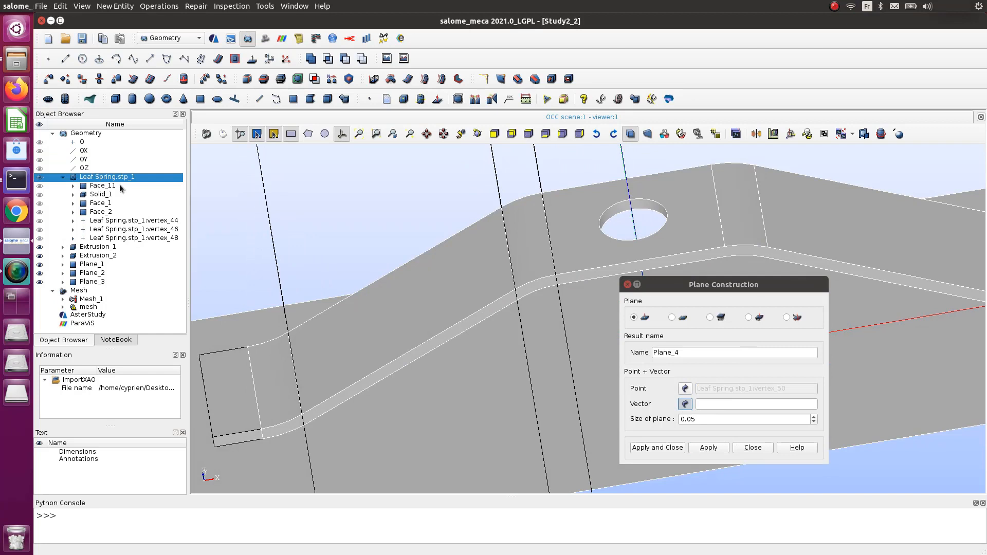
click(84, 151)
click(720, 445)
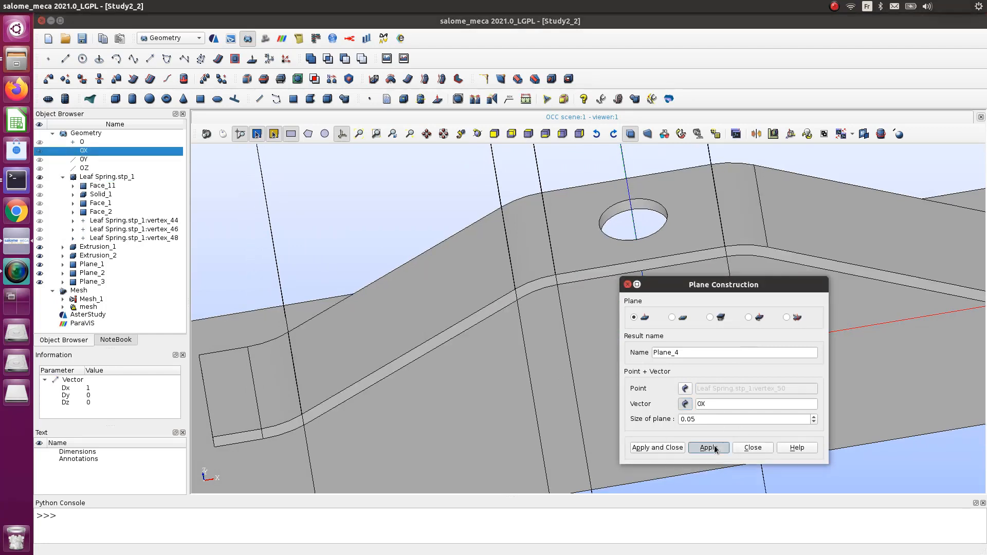
- Create a plane normal to OX at the corner where the positive-X upper bend meets its sloping arm
scroll(795, 229, down, 2)
click(783, 249)
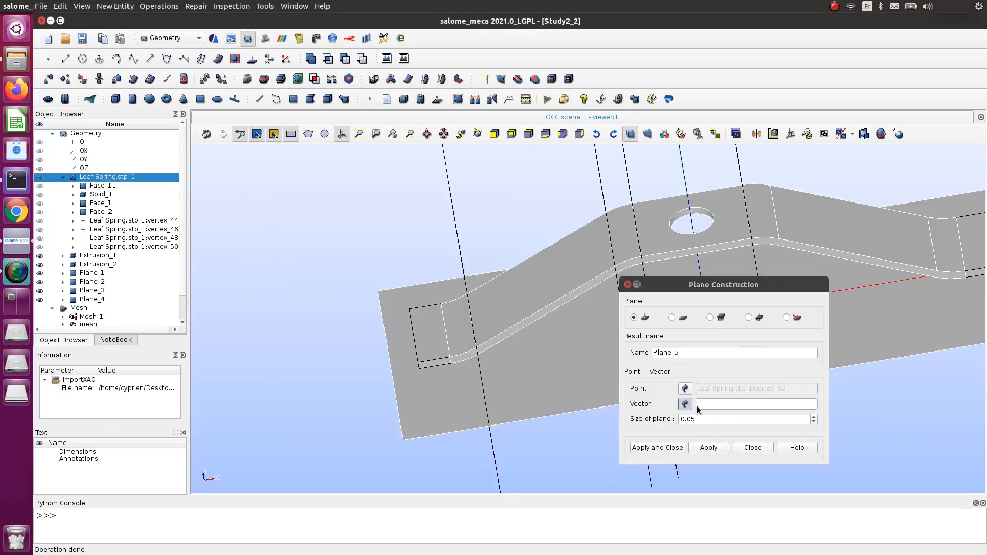
click(84, 152)
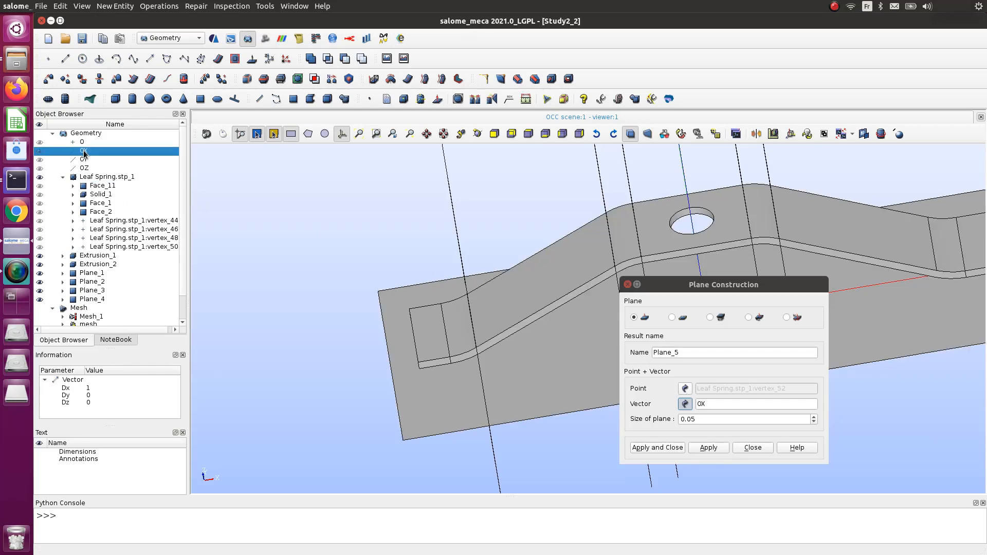
click(707, 447)
- Create a plane normal to OX at the corner where the positive-X sloping arm meets the end bend
scroll(926, 311, down, 2)
ctrl+middle_drag(926, 311, 504, 379)
right_click(532, 402)
click(491, 393)
scroll(498, 390, up, 5)
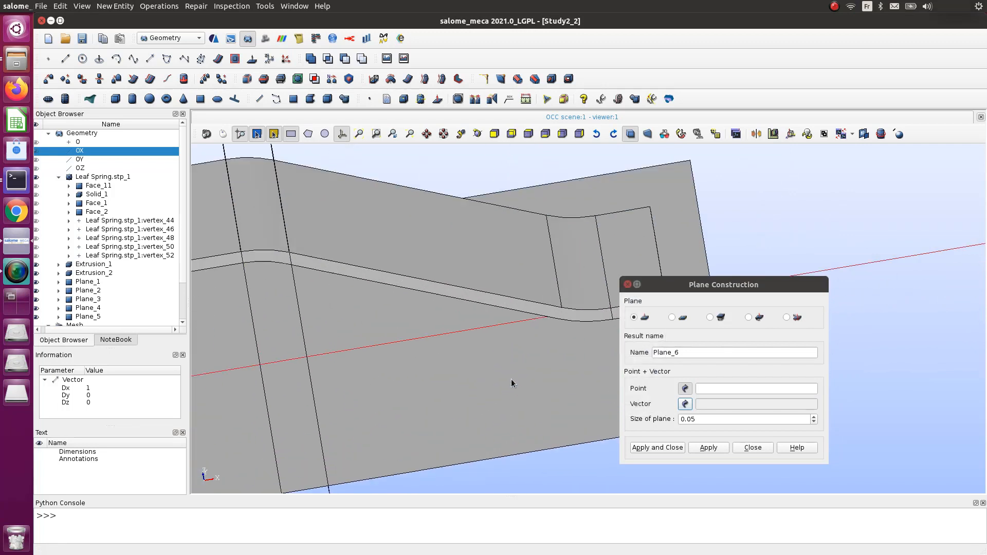
click(562, 310)
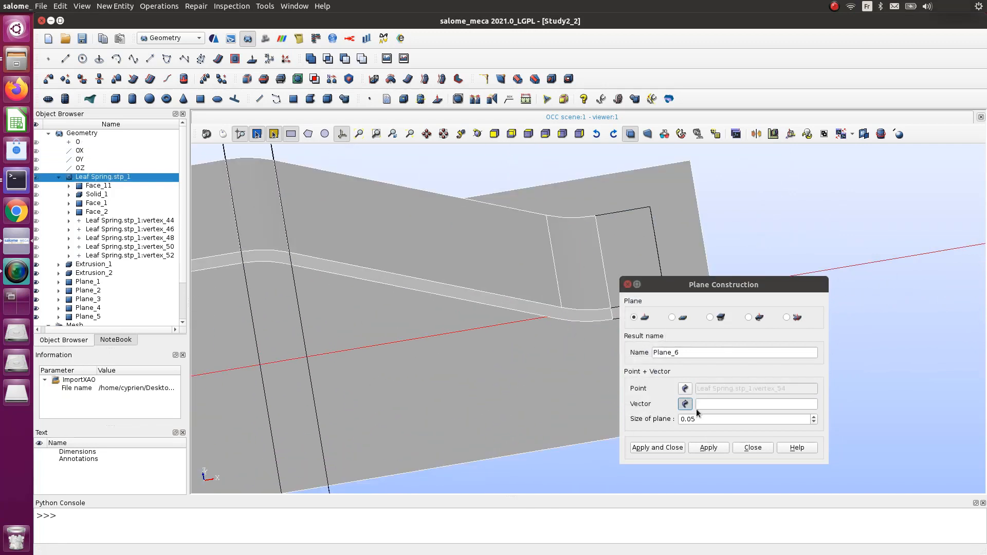
click(80, 151)
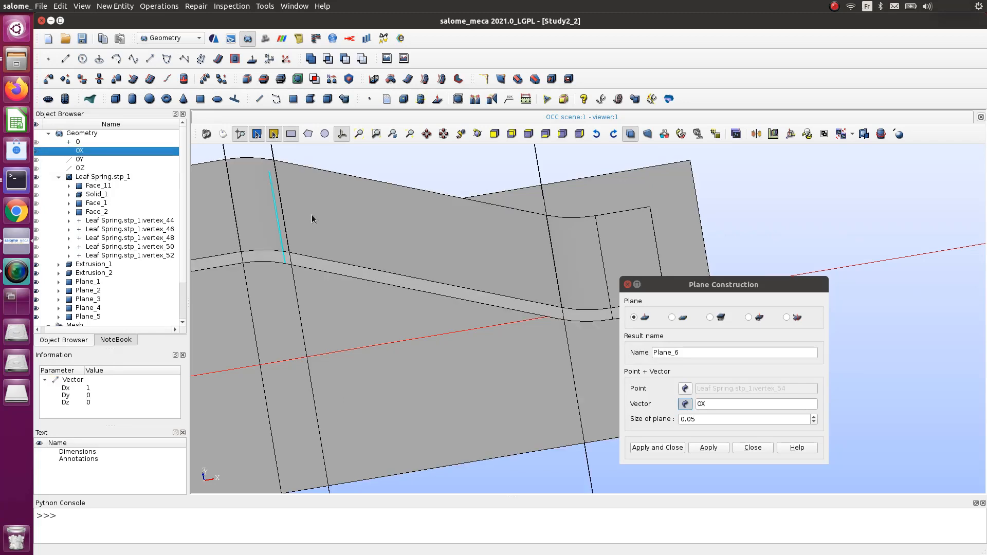
click(709, 447)
- Examine the positions of all the cutting planes along the leaf spring and the area around the centre hole
scroll(455, 444, down, 5)
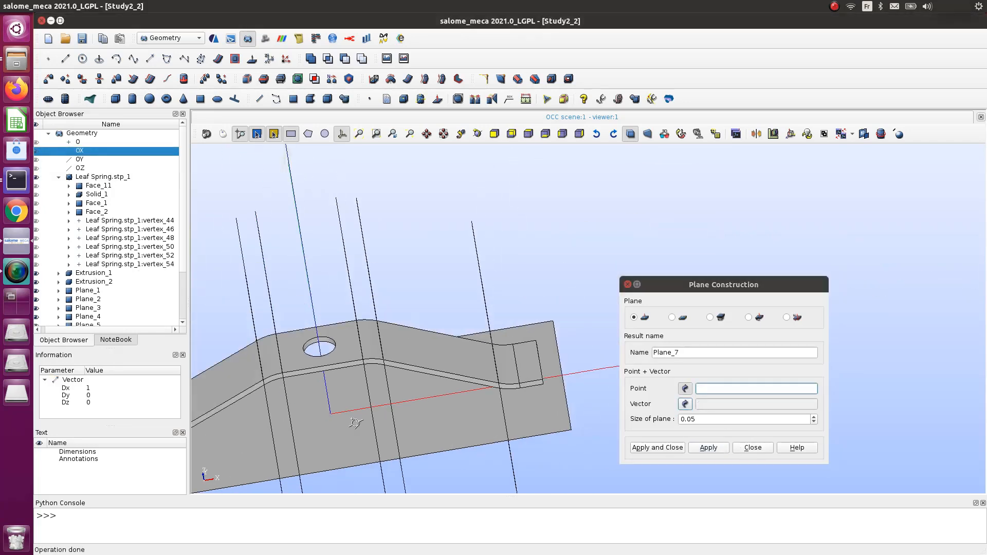
ctrl+right_drag(389, 458, 401, 430)
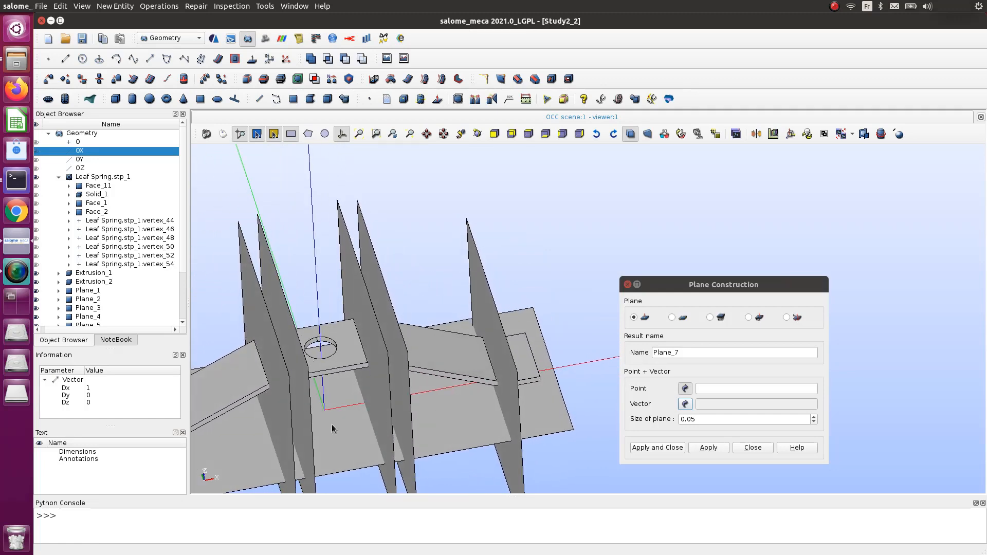
scroll(351, 417, down, 2)
scroll(351, 416, up, 1)
scroll(347, 425, down, 4)
scroll(268, 426, up, 5)
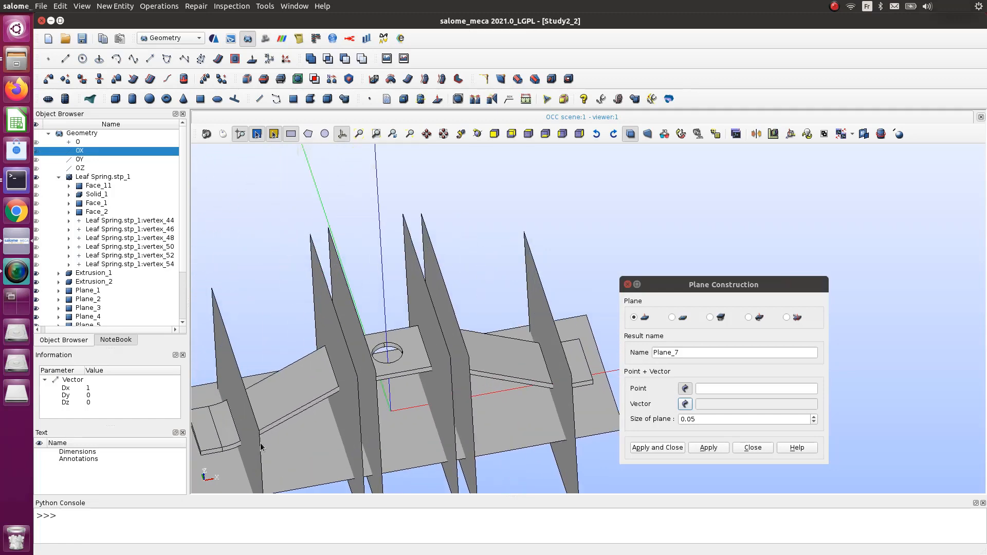
scroll(451, 422, down, 3)
ctrl+middle_drag(398, 433, 449, 415)
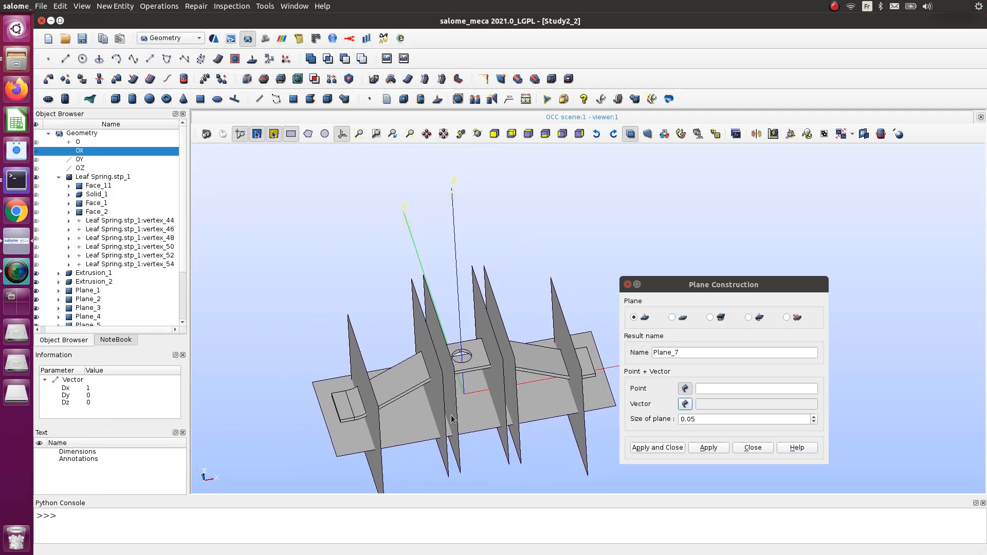
scroll(469, 412, up, 4)
scroll(427, 347, up, 3)
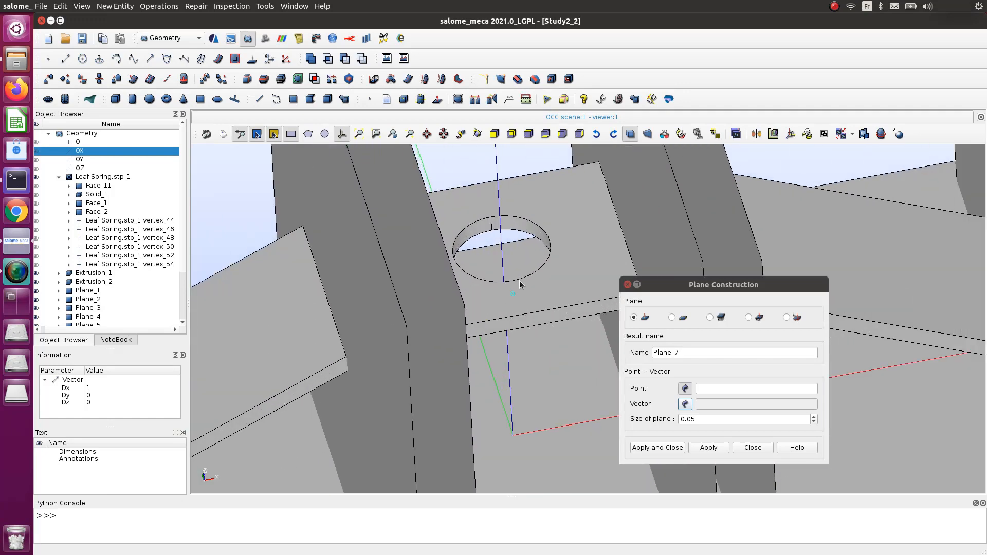
scroll(583, 314, down, 4)
scroll(536, 293, up, 3)
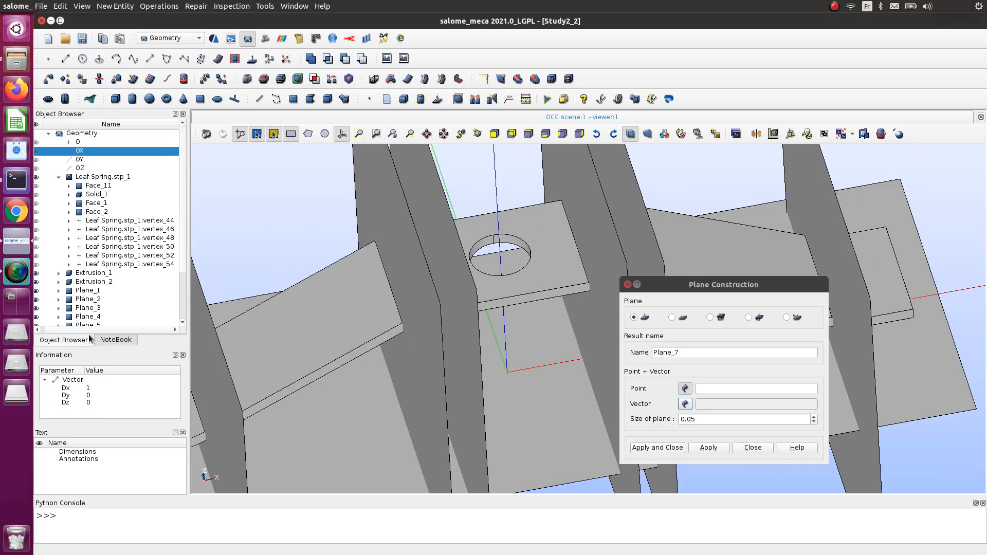
- Hide Plane_1 through Plane_6 so that the leaf spring and its centre hole are unobstructed
drag(85, 330, 67, 330)
scroll(57, 288, down, 2)
click(41, 282)
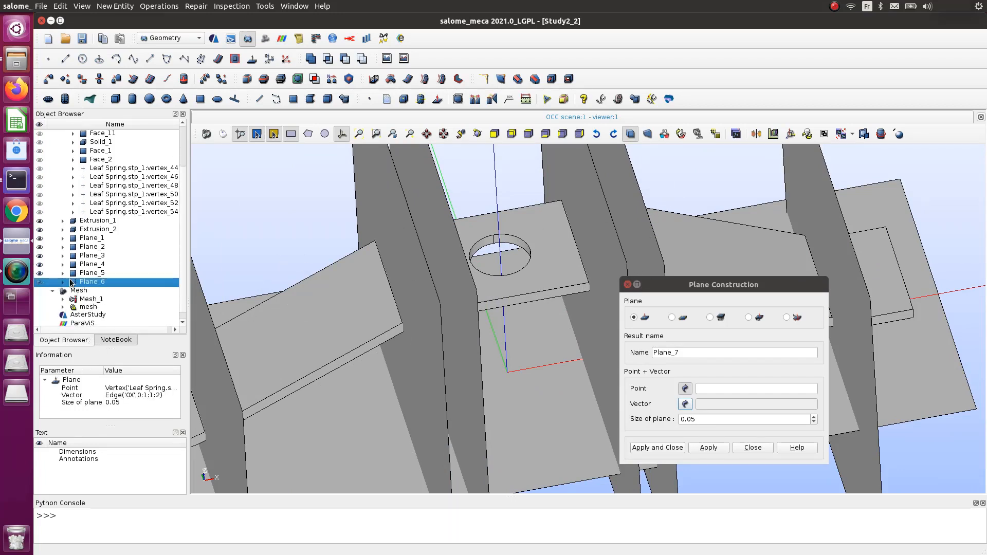
click(40, 282)
click(39, 273)
click(39, 265)
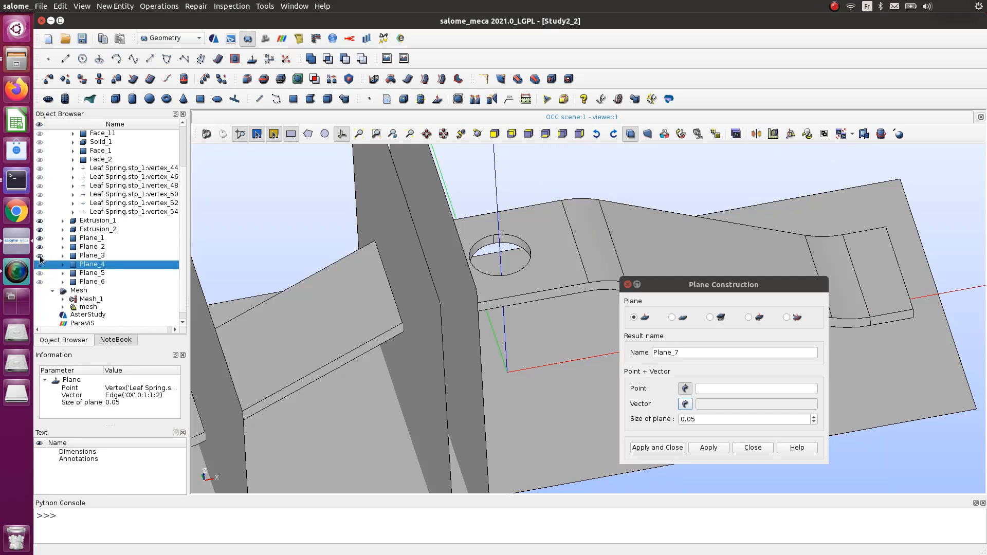
click(40, 256)
click(39, 247)
click(40, 239)
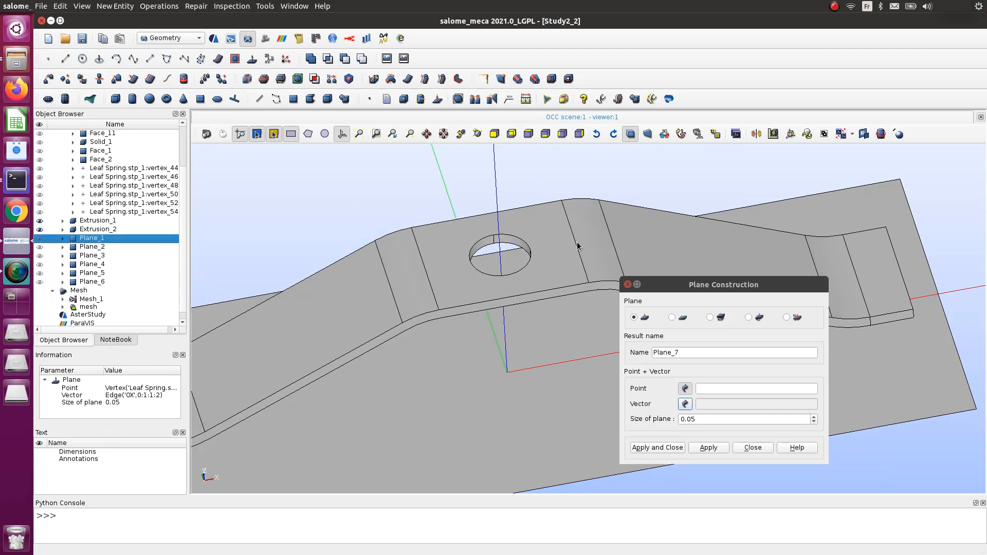
scroll(576, 247, up, 2)
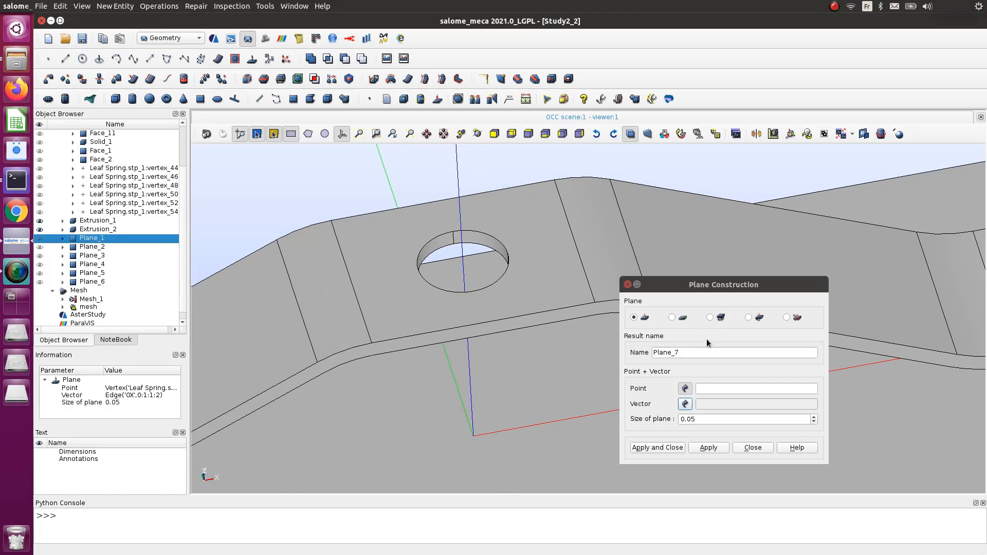
- Create a plane of size 0.05 normal to OX through the vertex on the centre hole's edge
click(685, 389)
click(455, 234)
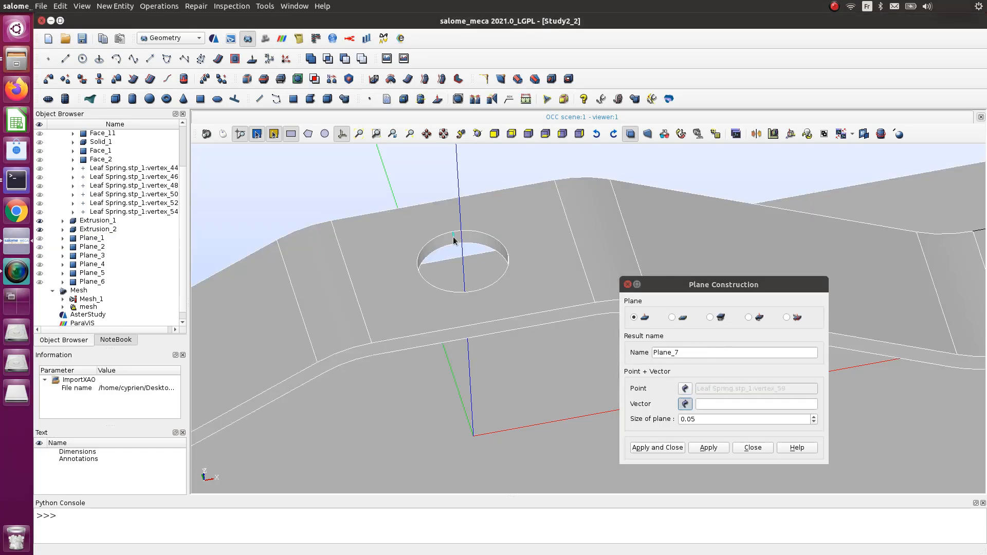
click(685, 404)
scroll(153, 204, up, 2)
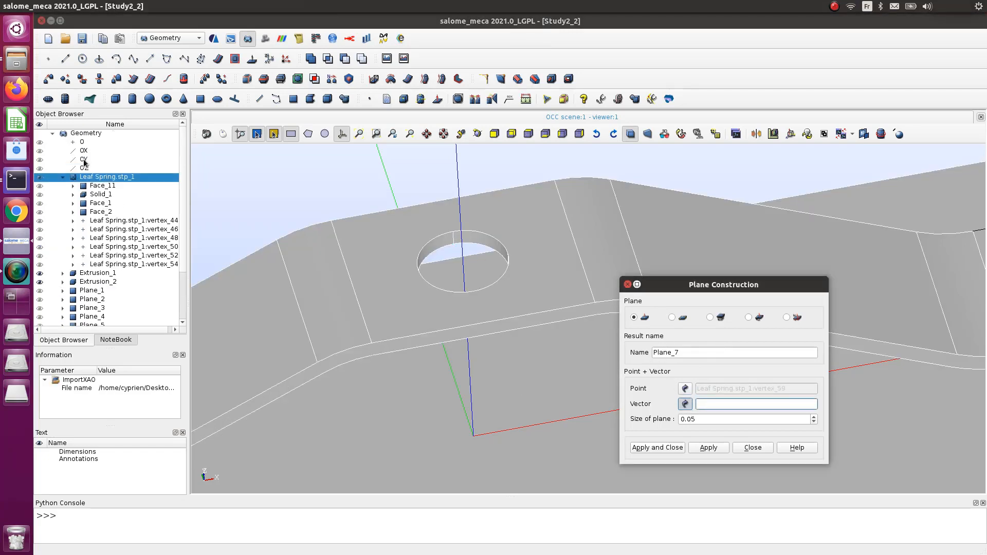
click(81, 151)
click(720, 449)
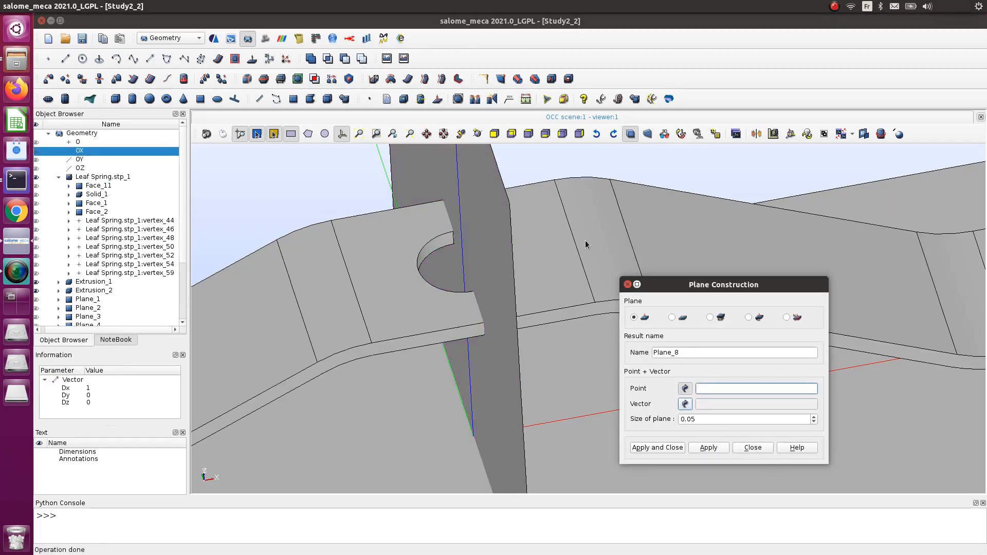
- Examine where the plane through the centre hole cuts the leaf spring, looking along its whole length
scroll(544, 333, down, 3)
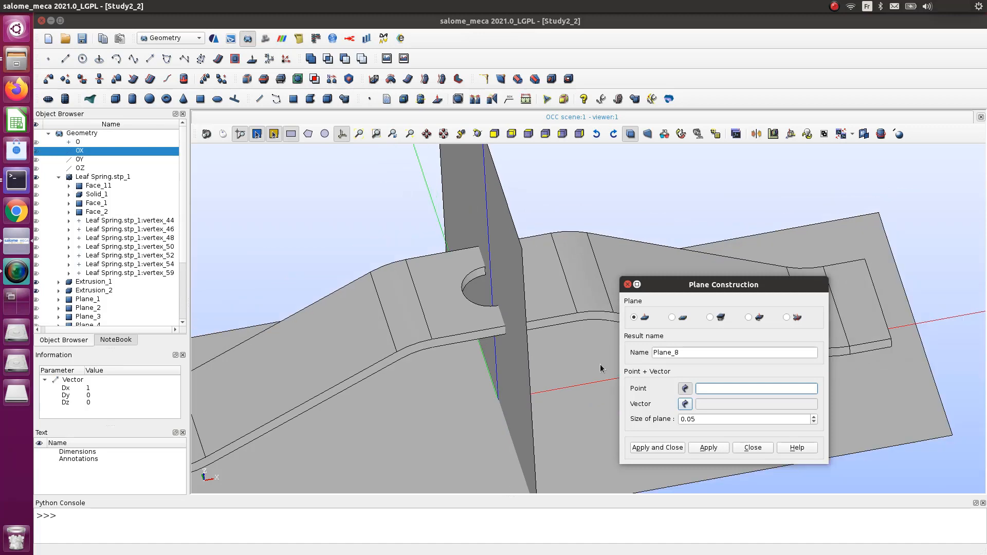
click(556, 339)
right_click(538, 345)
click(598, 329)
ctrl+right_drag(597, 330, 561, 395)
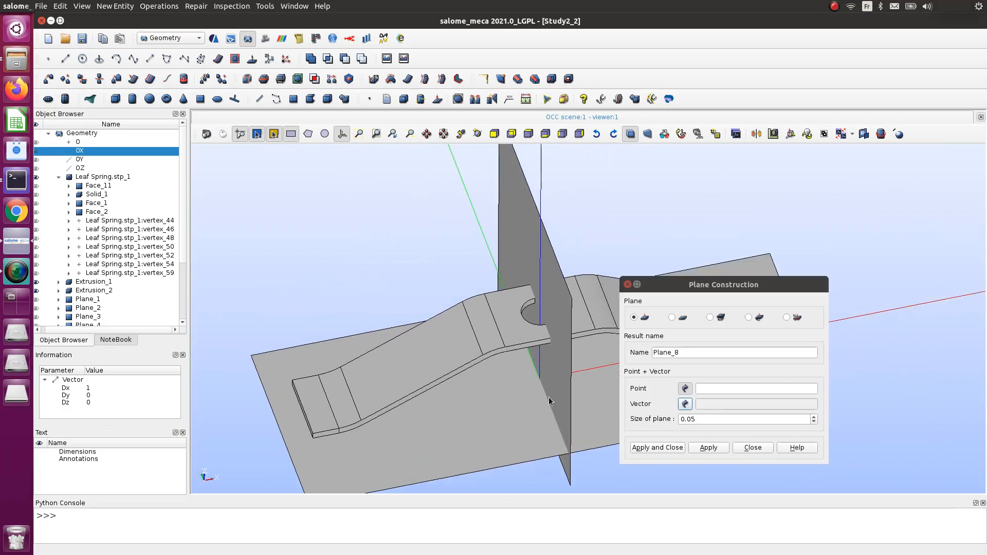
scroll(402, 391, down, 3)
scroll(474, 407, down, 1)
scroll(473, 408, up, 1)
scroll(474, 409, down, 1)
scroll(581, 423, up, 2)
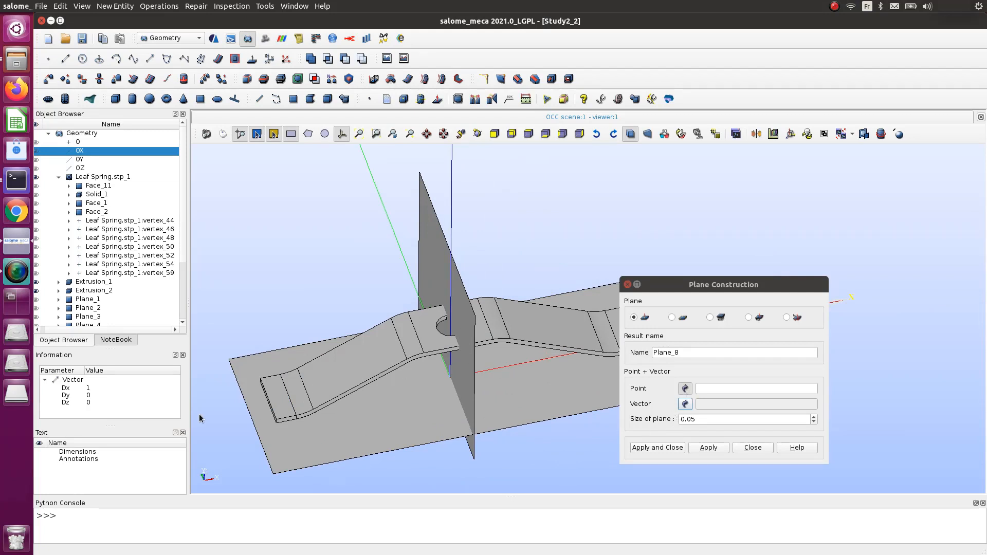
scroll(360, 415, up, 1)
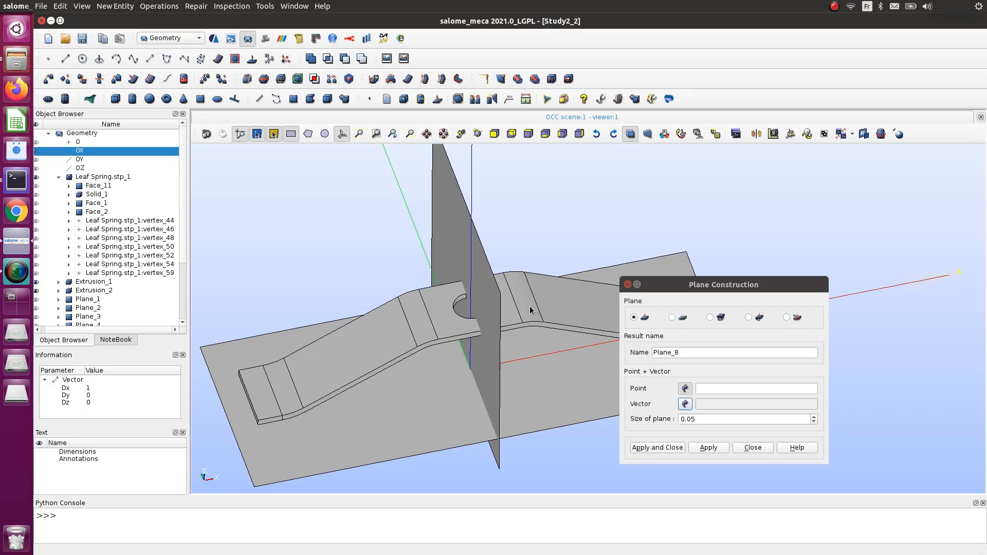
scroll(533, 314, down, 1)
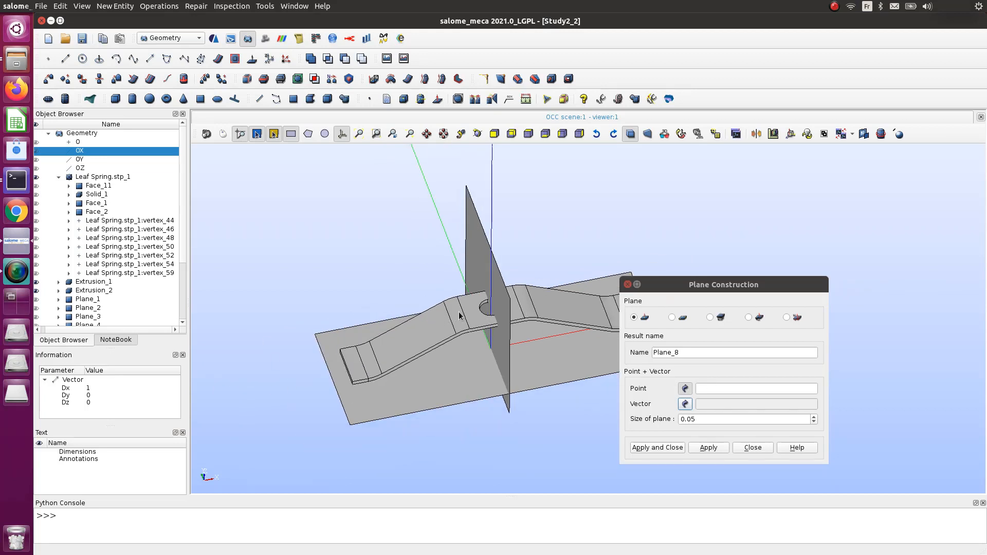
- Create a plane of size 0.1 through the origin O, normal to OY, cutting the leaf spring lengthwise
click(686, 389)
click(79, 143)
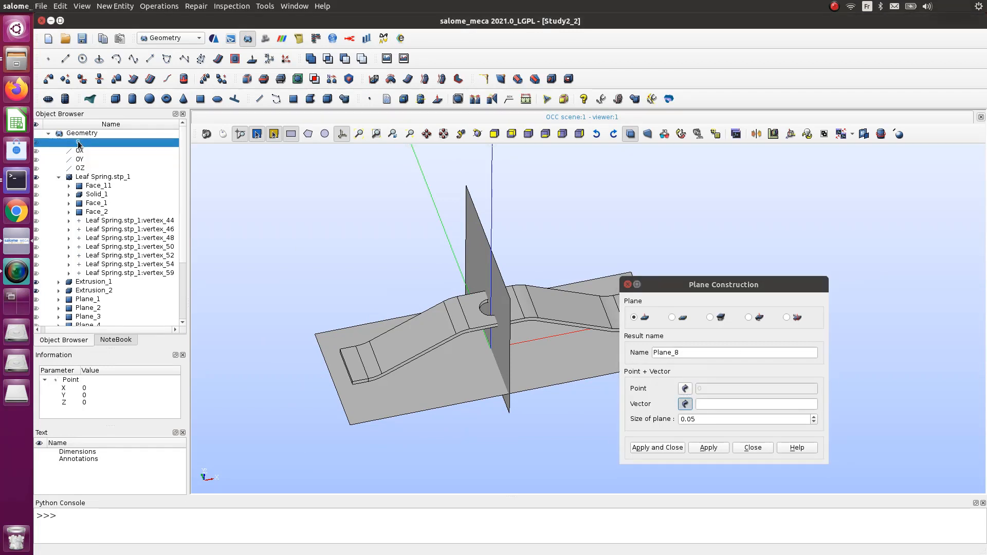
click(686, 404)
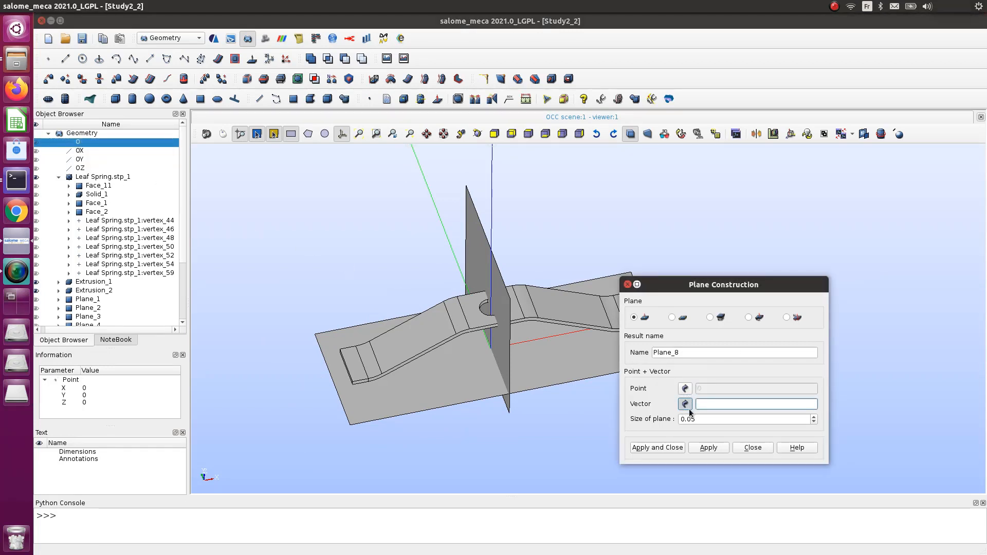
click(80, 160)
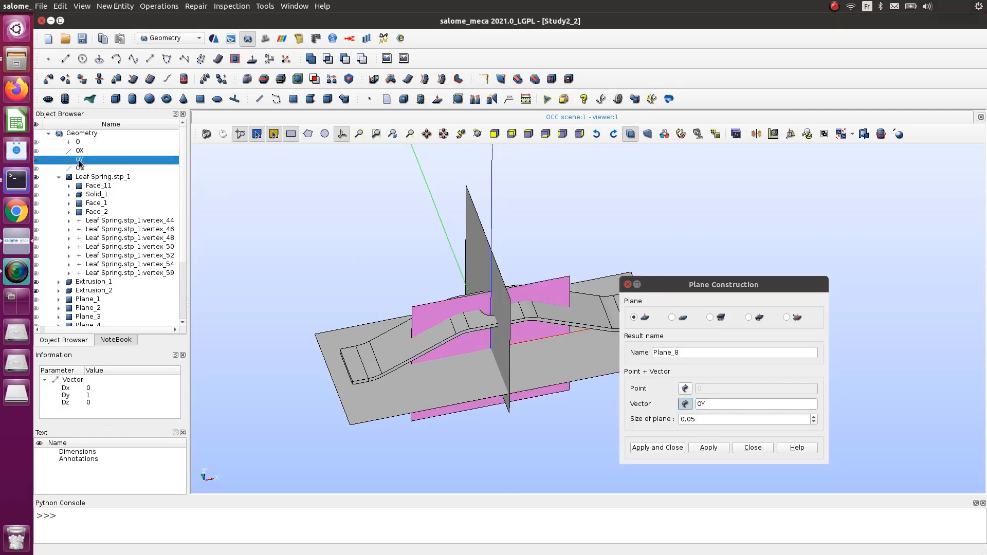
drag(724, 419, 689, 418)
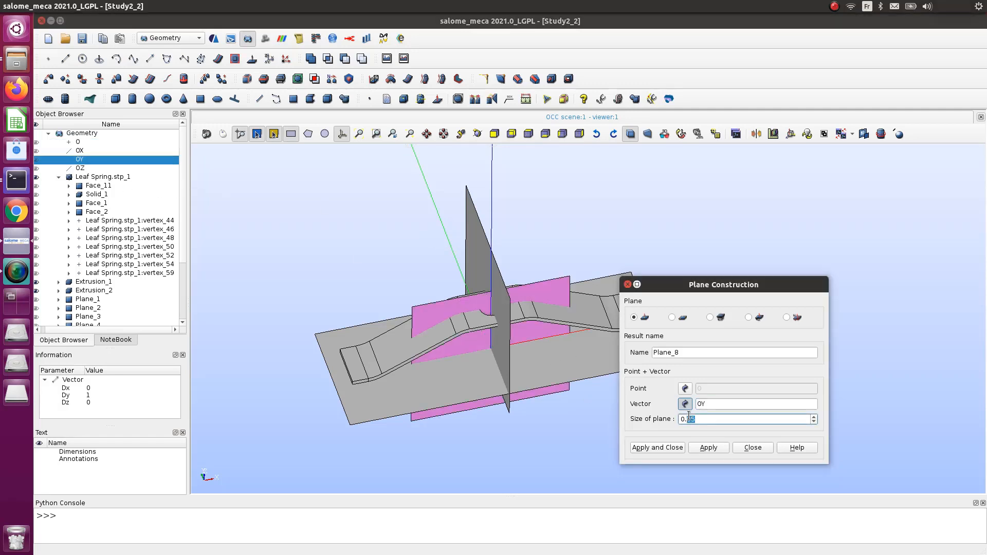
text(1)
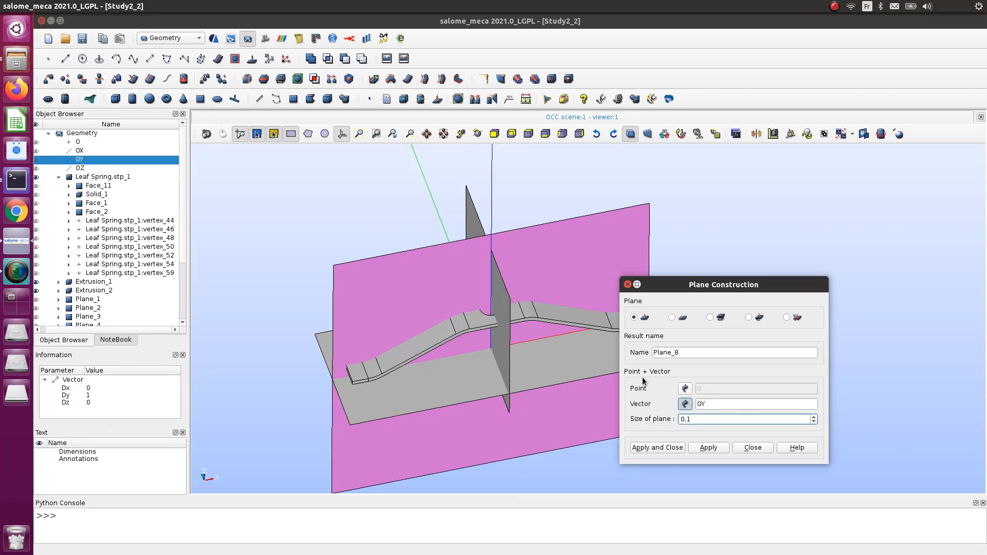
scroll(517, 369, down, 4)
scroll(521, 380, up, 5)
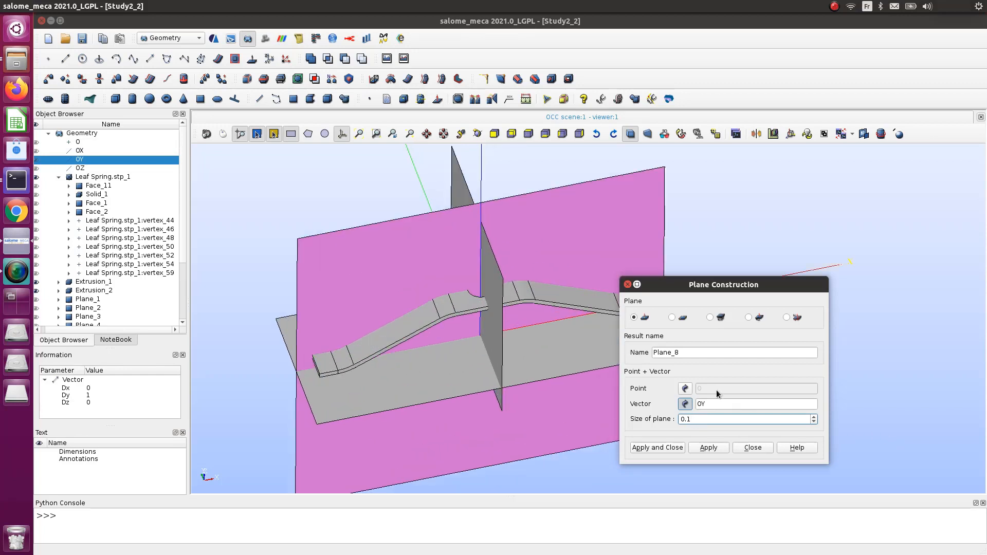
click(708, 447)
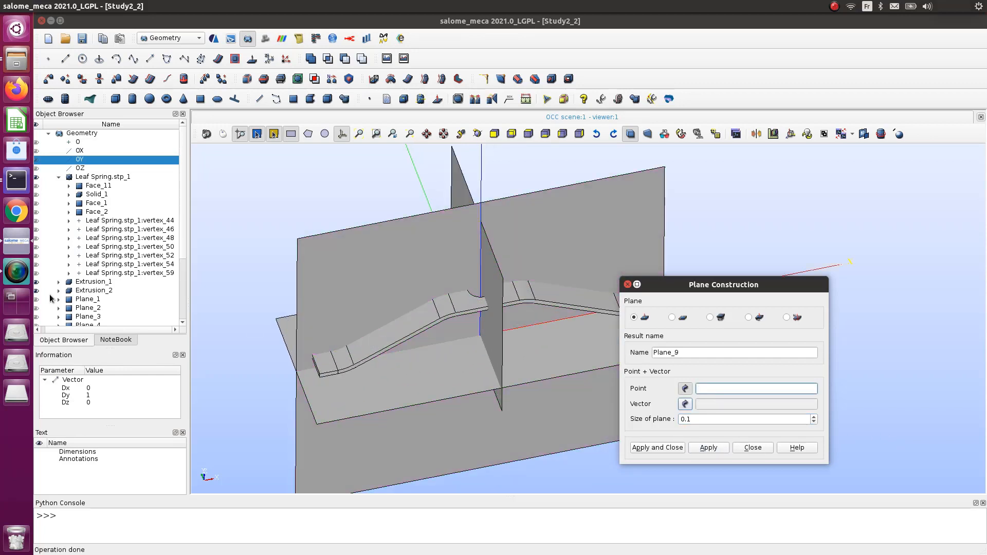
- Hide Plane_7 and Plane_8 so that the leaf spring and its centre hole are unobstructed
scroll(440, 331, up, 5)
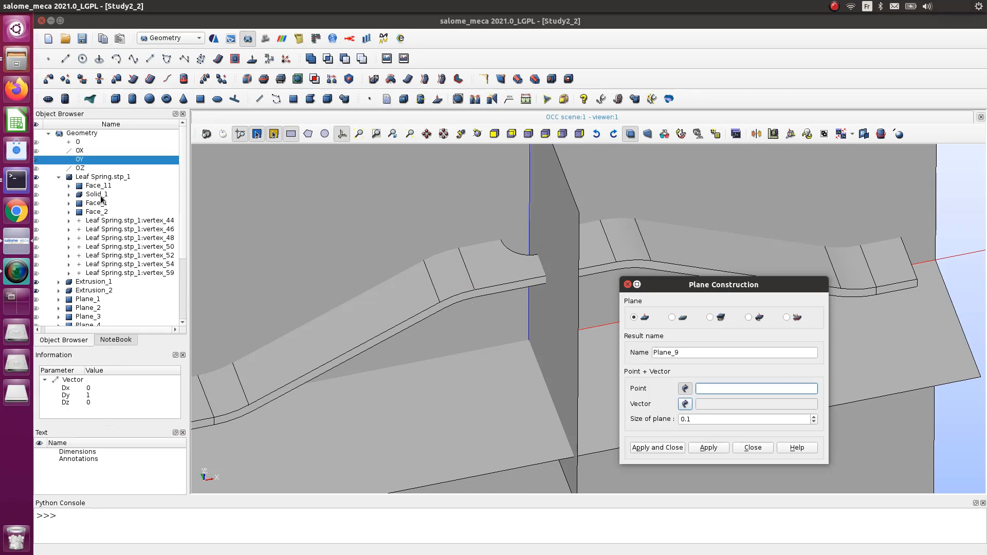
scroll(109, 320, down, 2)
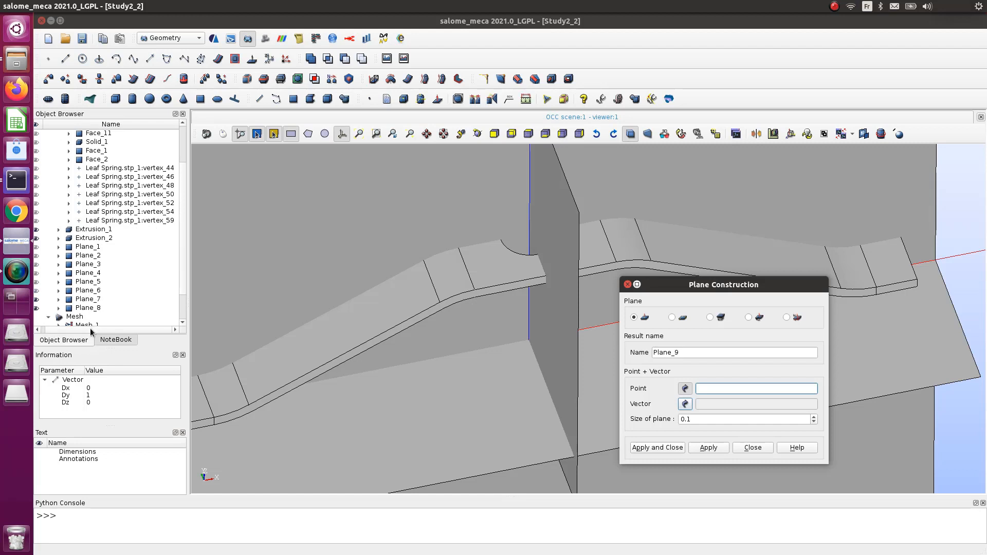
click(54, 317)
click(40, 308)
click(40, 299)
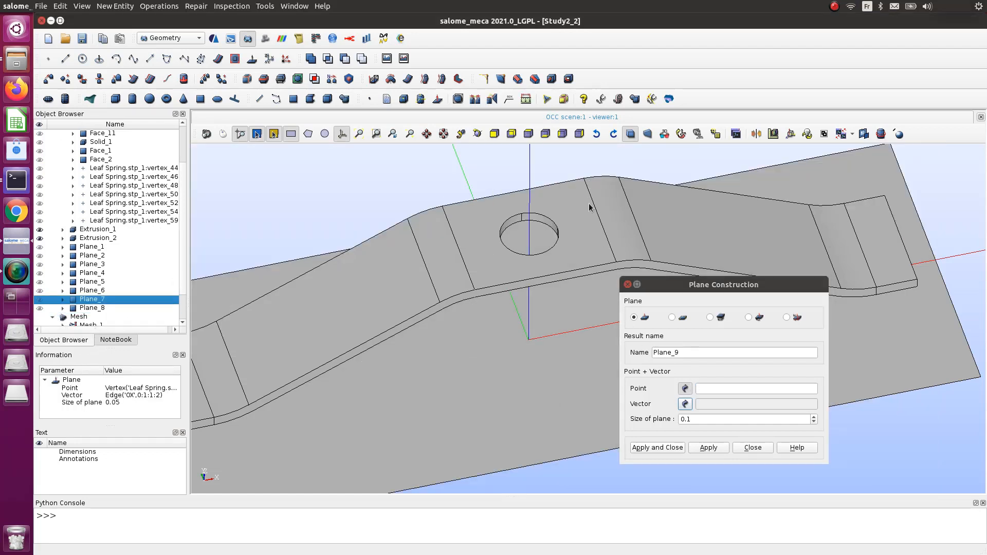
- Create a diagonal three-point plane of size 0.05 across the hole, from the far positive-X bend corner to the two near negative-X bend corners
scroll(468, 297, up, 1)
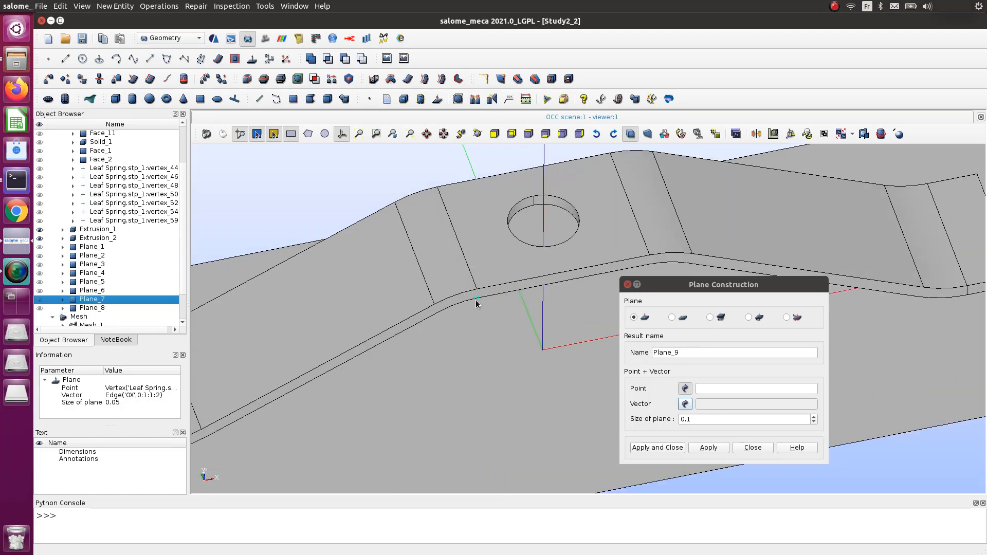
click(672, 318)
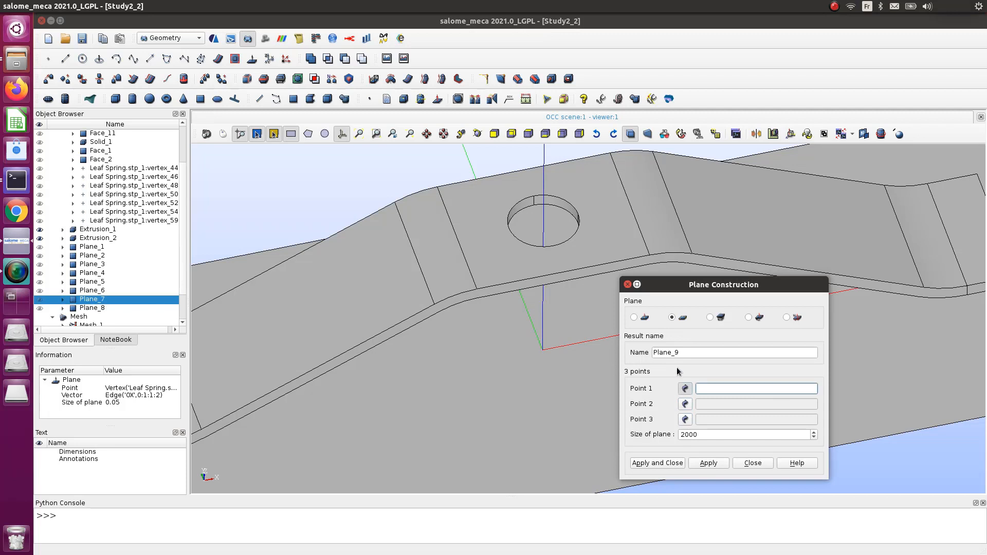
click(609, 164)
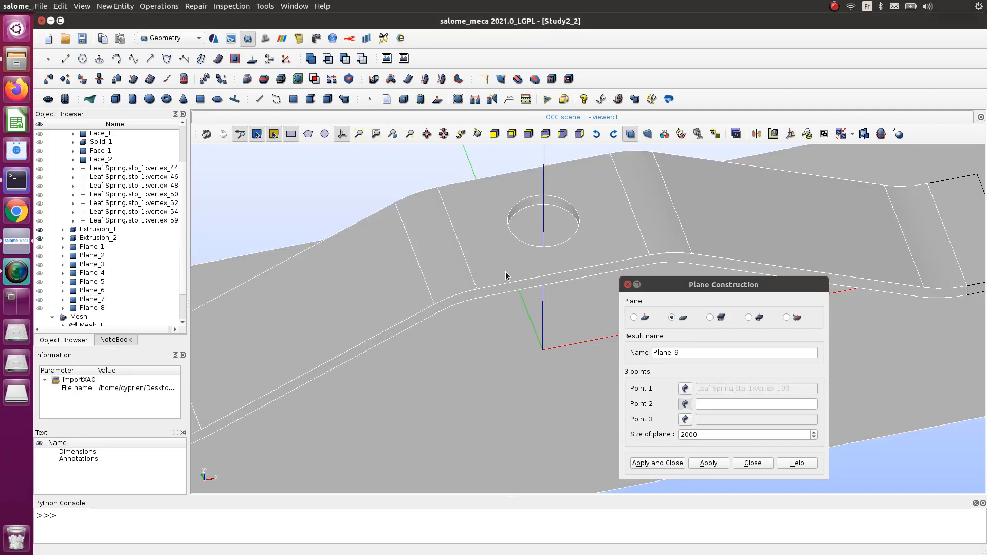
click(478, 291)
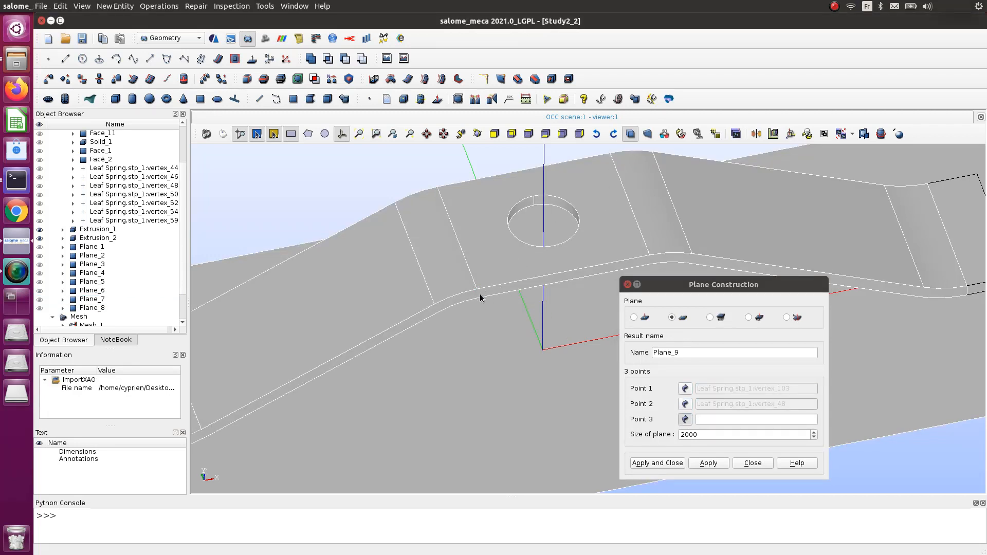
click(477, 299)
scroll(613, 231, down, 7)
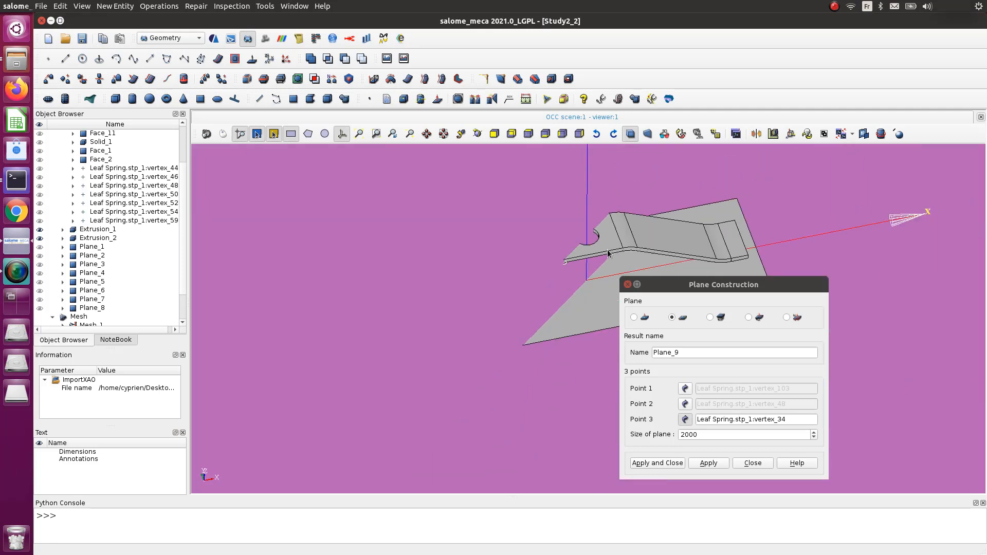
scroll(610, 260, up, 4)
drag(706, 438, 671, 438)
text(0.0)
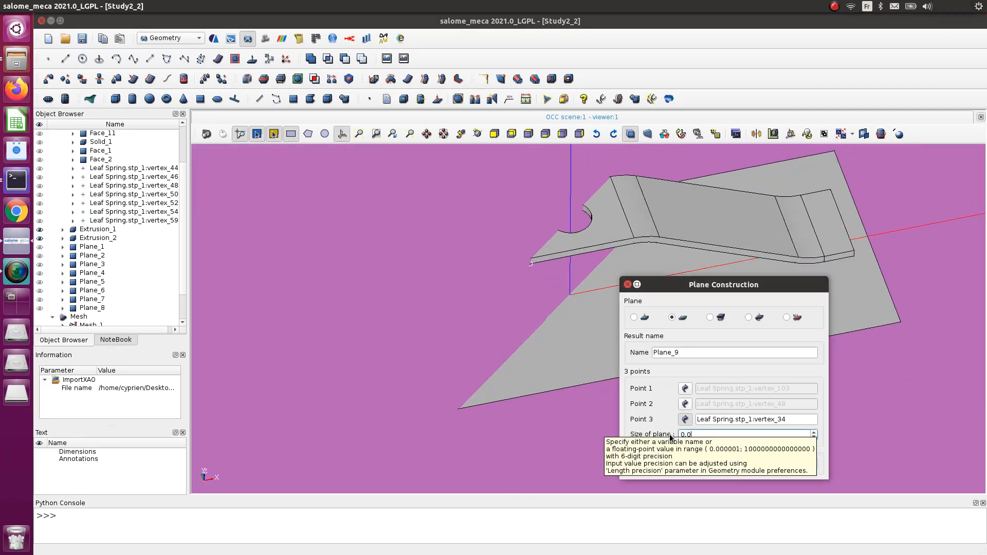
text(5)
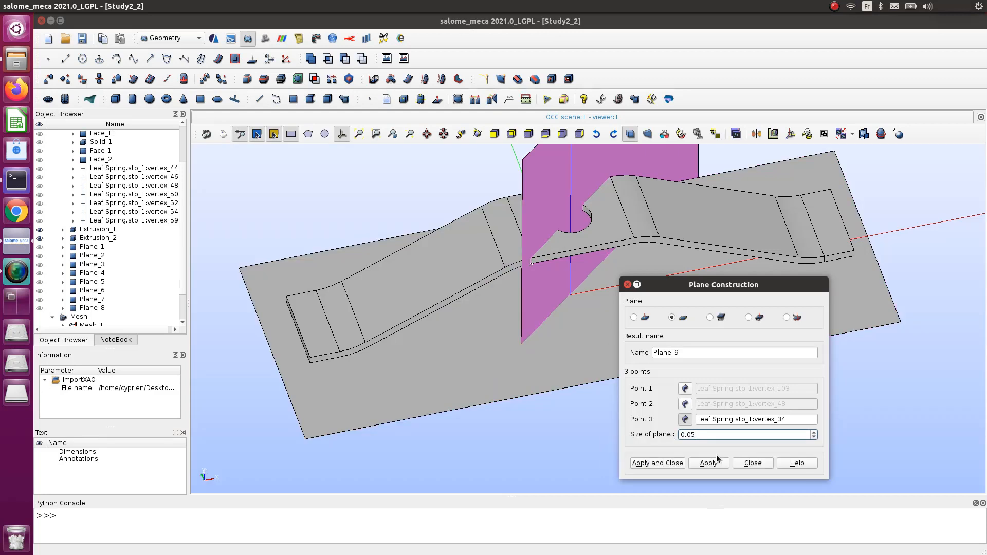
click(709, 462)
- Create the opposite three-point diagonal plane, from the two near positive-X bend corners to the far negative-X bend corner, with size 0.05
scroll(627, 234, up, 2)
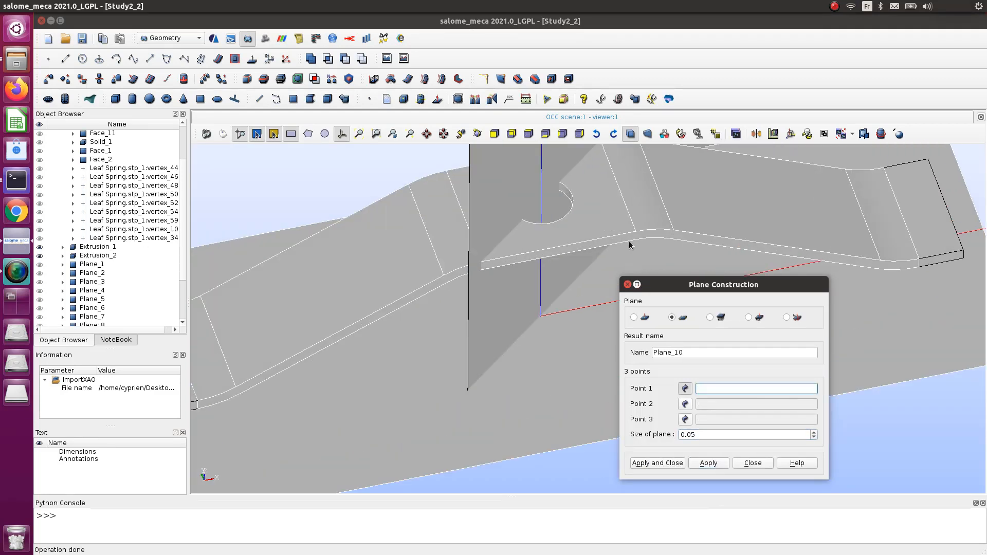
click(636, 235)
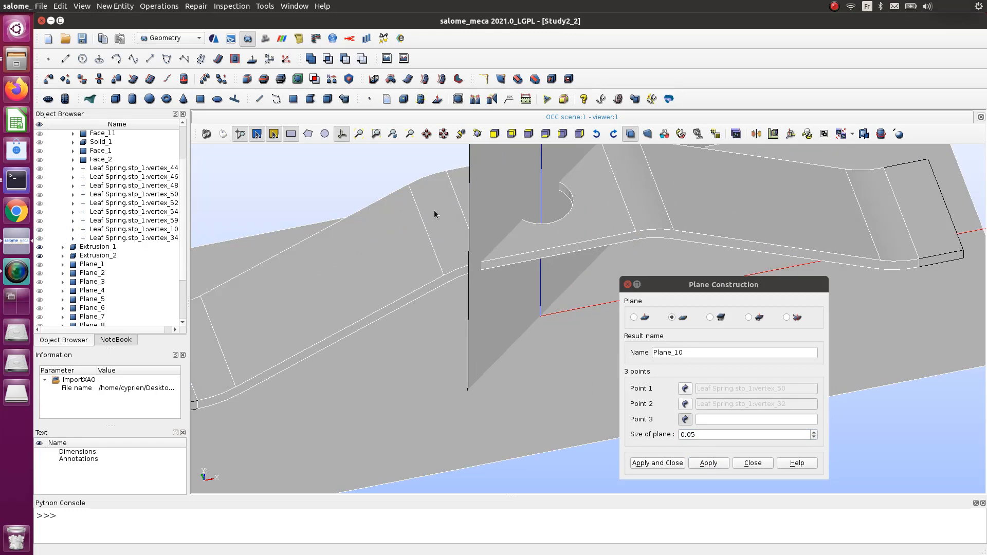
click(445, 174)
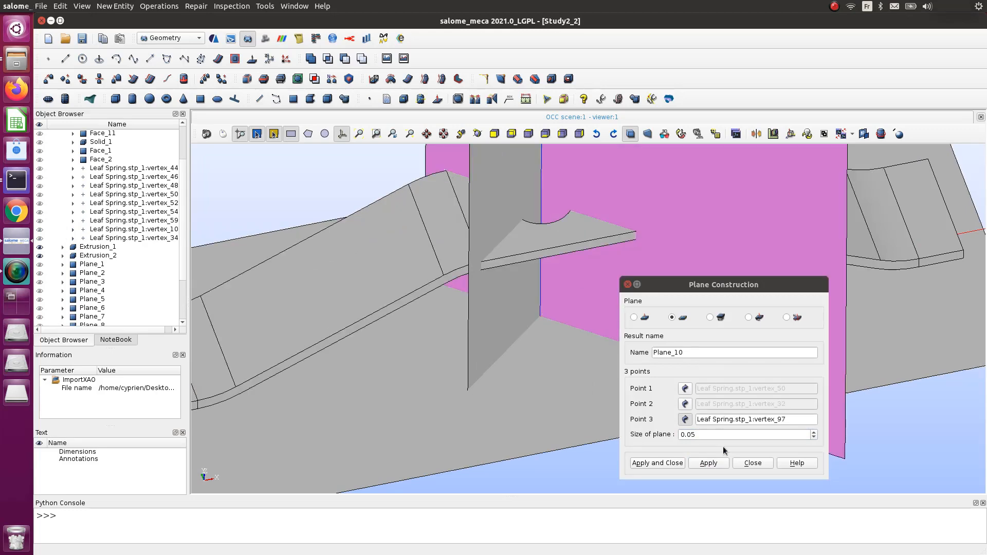
click(683, 463)
- Show Plane_1 through Plane_8 again alongside the two diagonal planes
scroll(547, 369, down, 5)
scroll(557, 380, up, 2)
scroll(559, 395, up, 1)
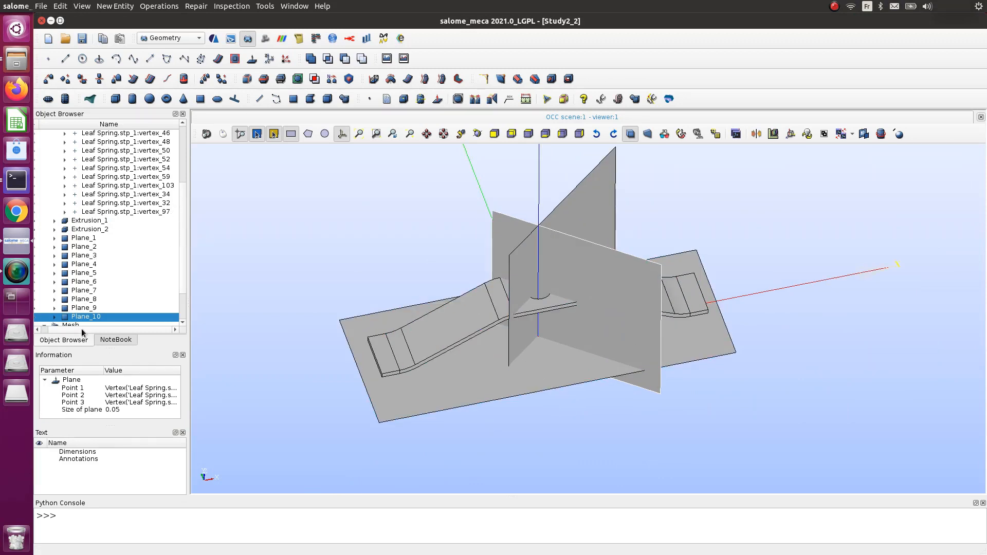
click(79, 308)
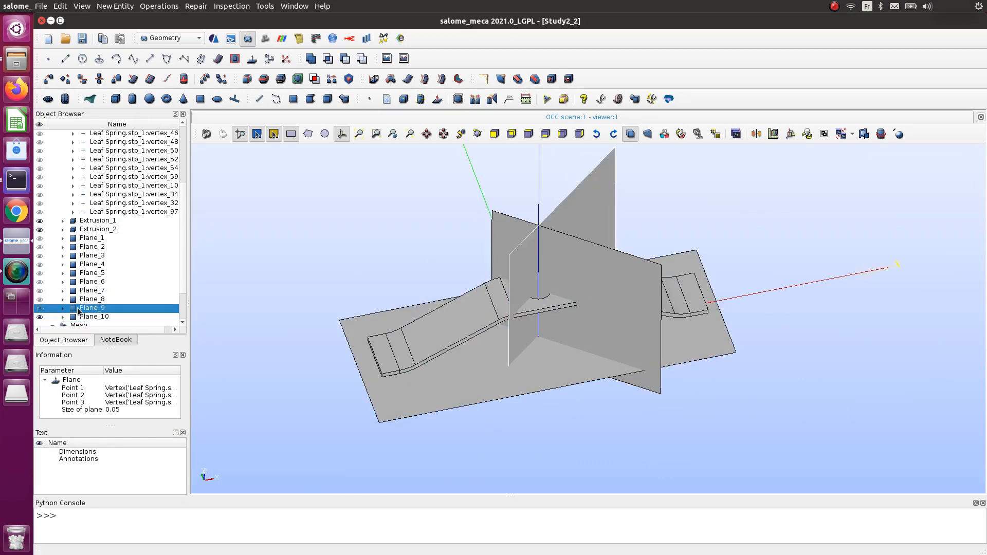
click(40, 300)
click(40, 290)
click(39, 282)
click(39, 273)
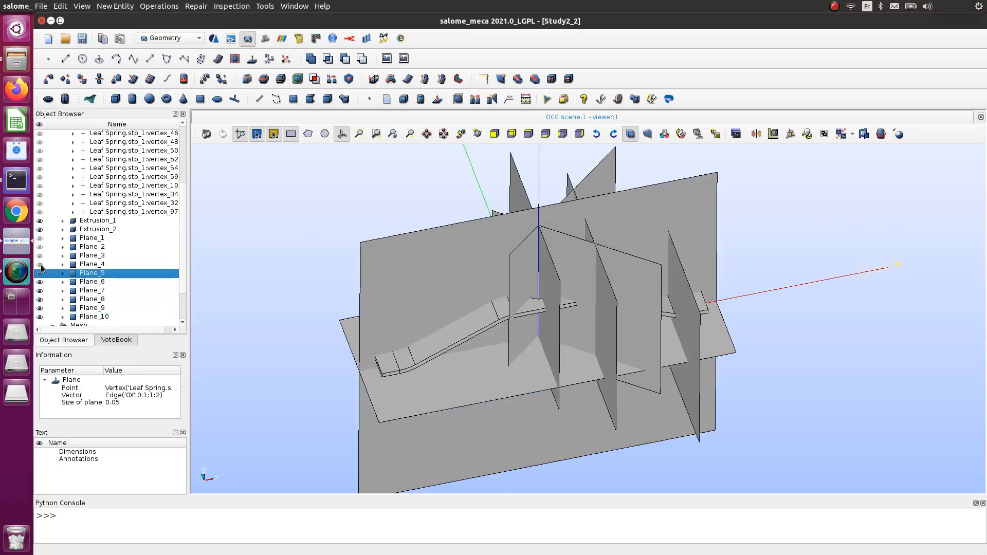
click(39, 264)
click(40, 256)
click(40, 247)
click(39, 238)
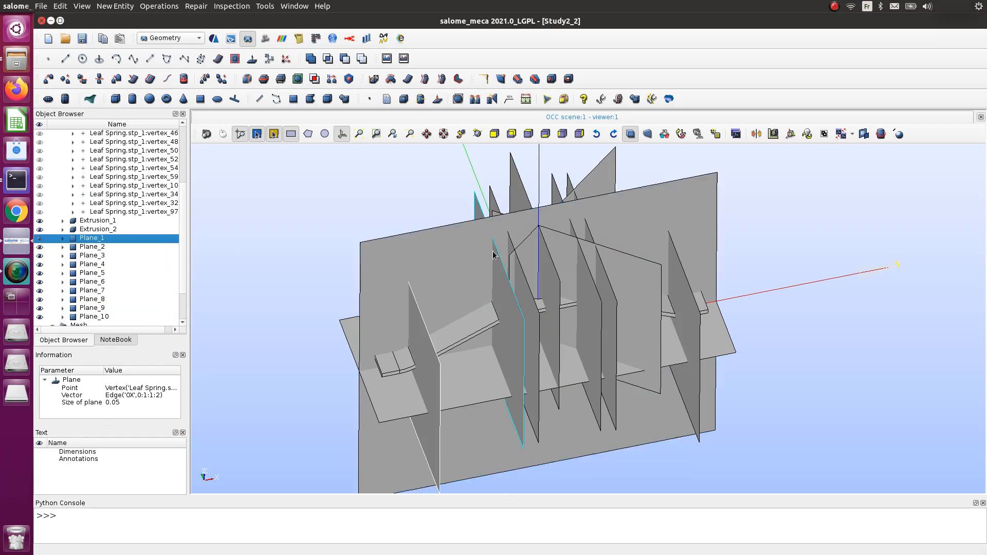
- Save the study with all ten cutting planes in place
scroll(517, 285, down, 2)
scroll(517, 285, up, 3)
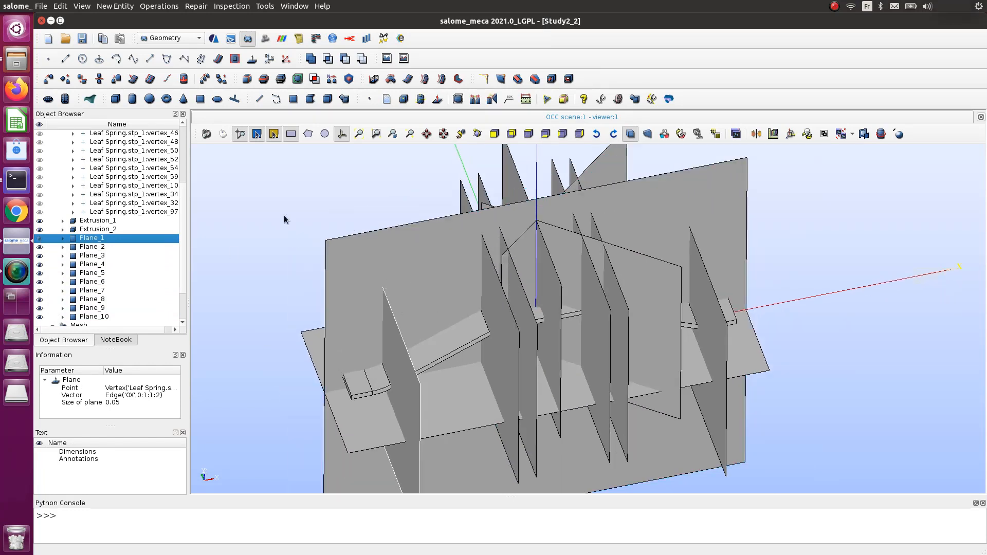
click(82, 38)
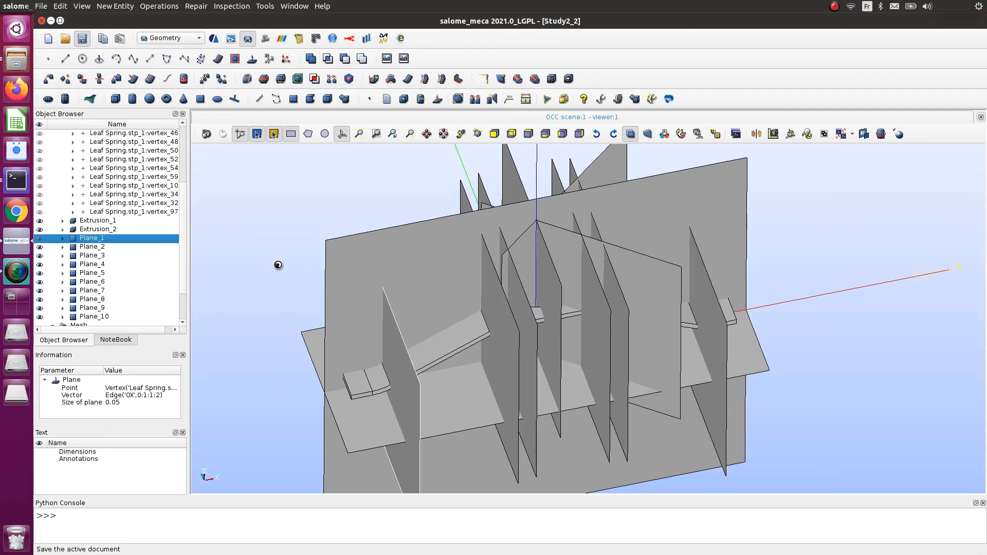
- Partition Solid_1 of the leaf spring using Plane_1 through Plane_10 as tool objects, with resulting type Solid
click(160, 6)
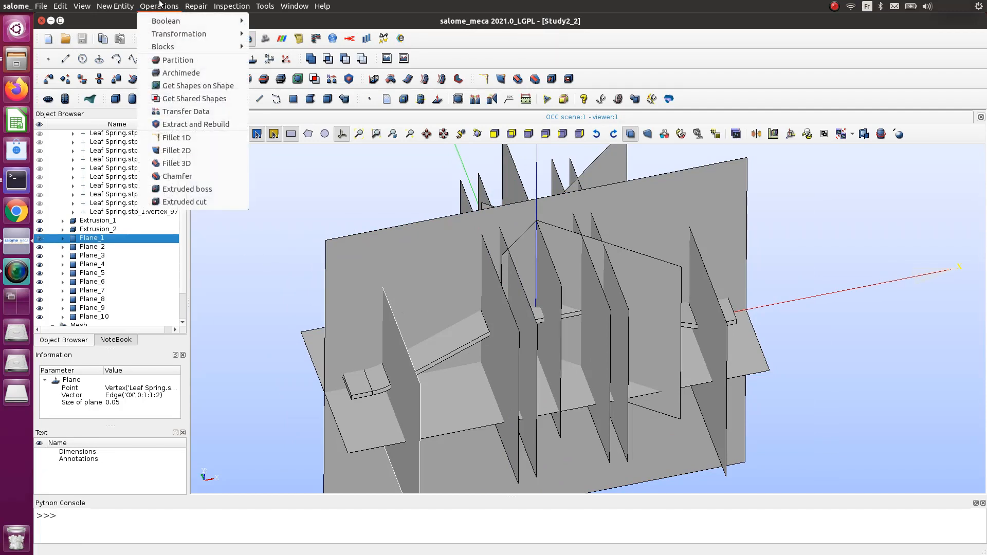
click(178, 60)
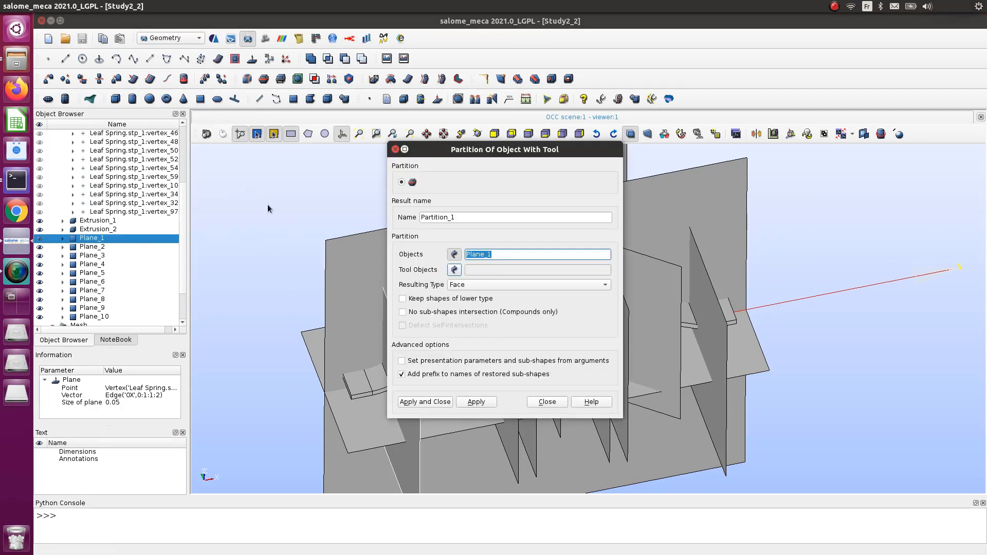
click(456, 259)
scroll(105, 239, up, 4)
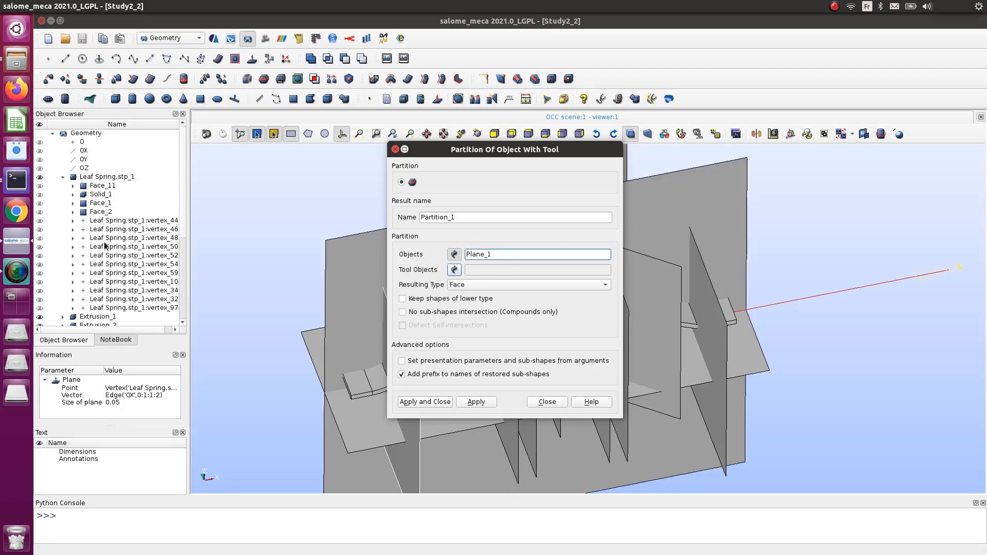
click(98, 196)
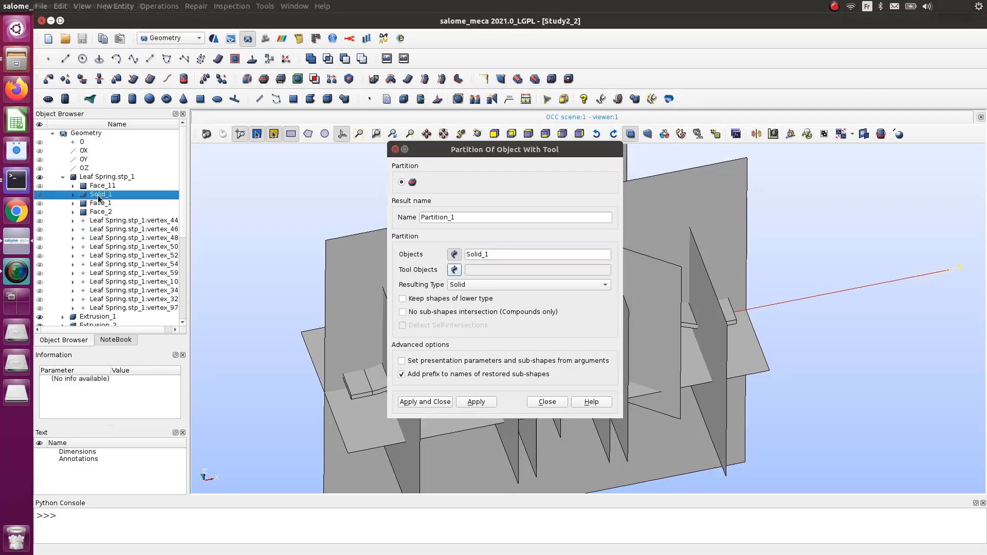
click(455, 269)
scroll(121, 291, down, 5)
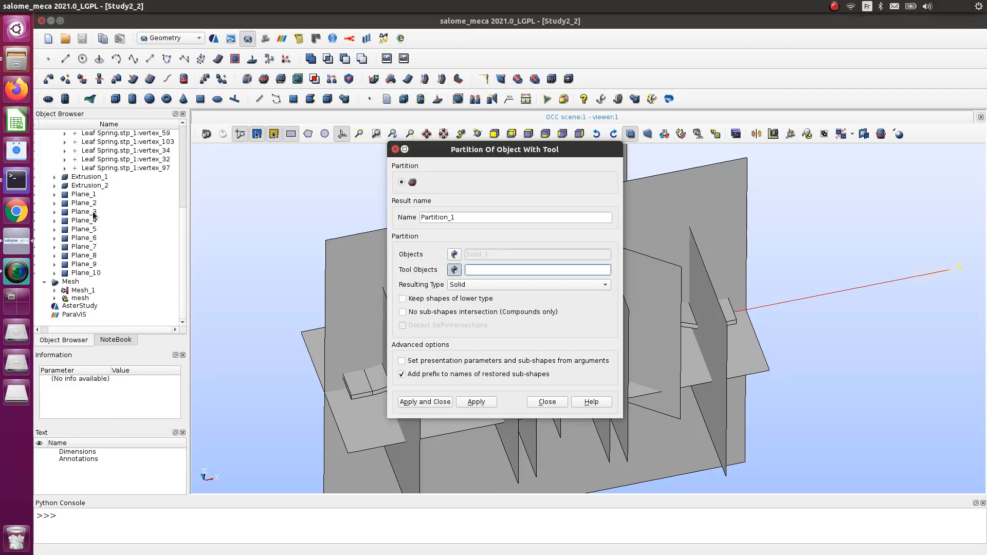
click(90, 195)
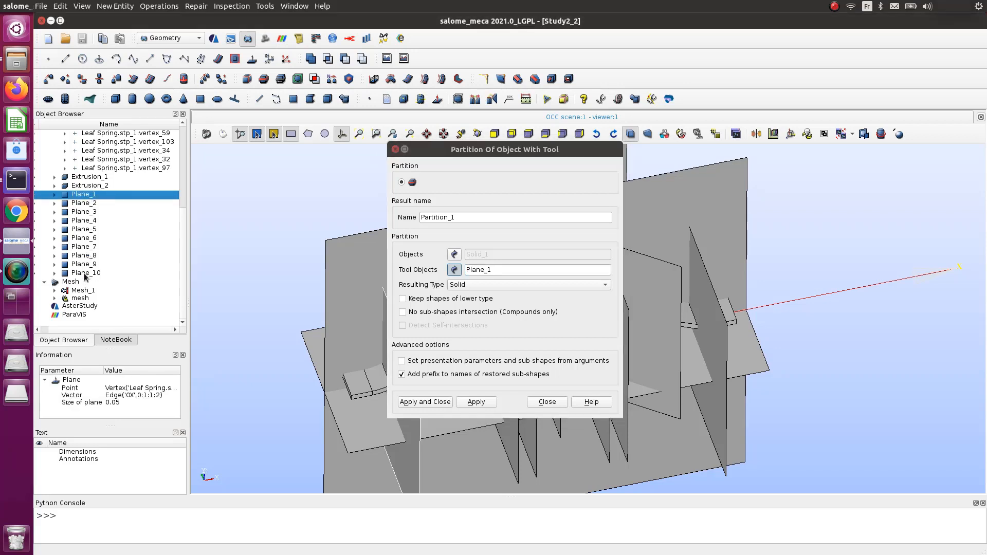
shift+click(85, 273)
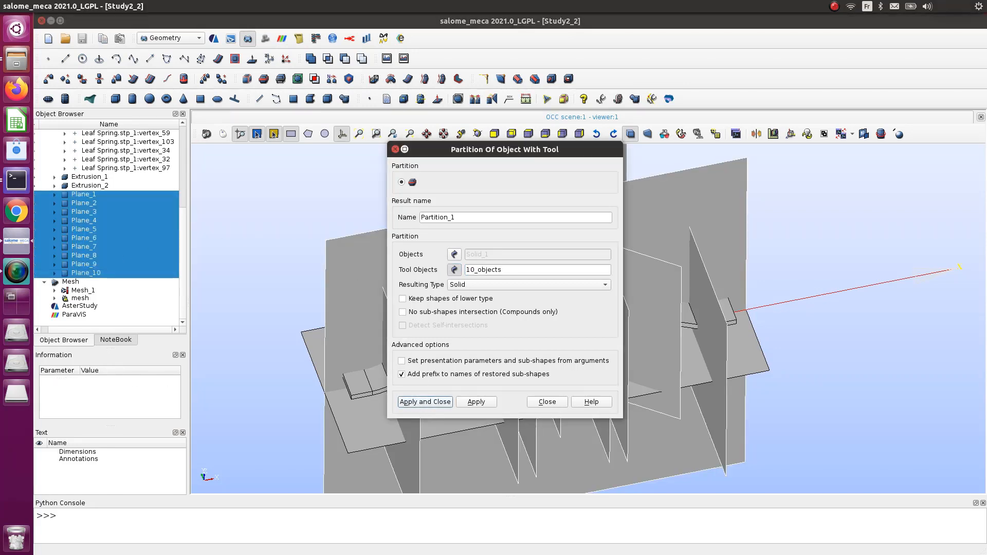
click(424, 406)
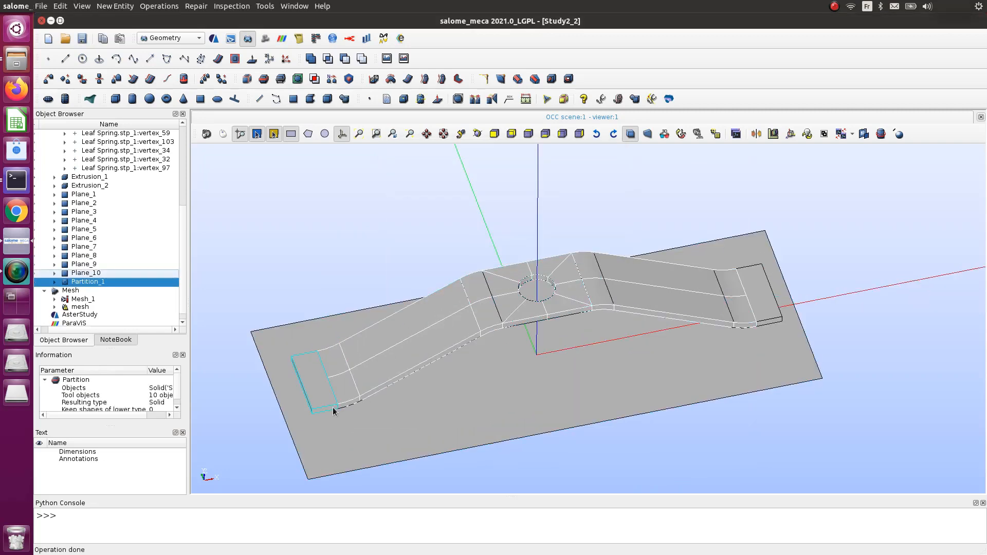
- Show Plane_8, the lengthwise mid-plane, together with the partitioned spring and its end extensions
scroll(303, 393, up, 3)
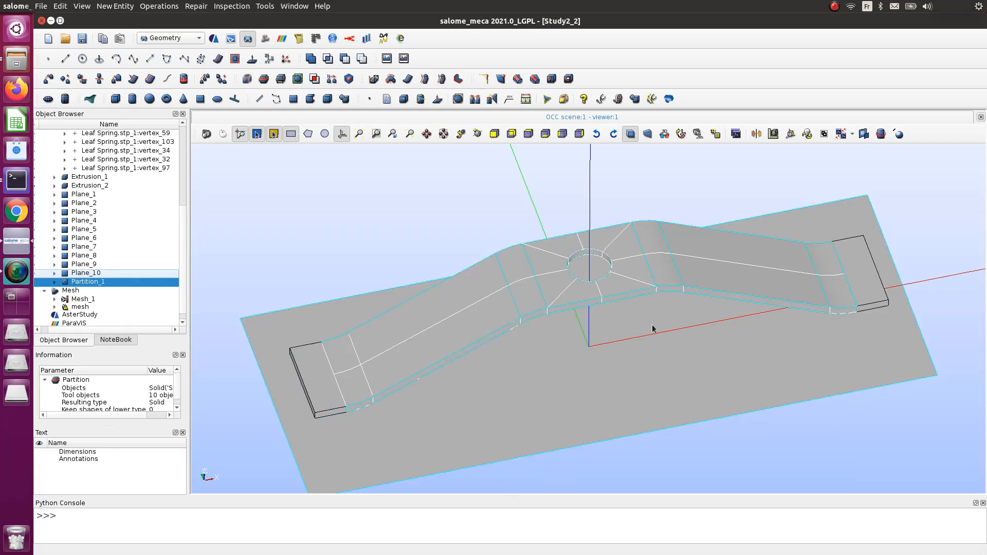
scroll(210, 307, down, 2)
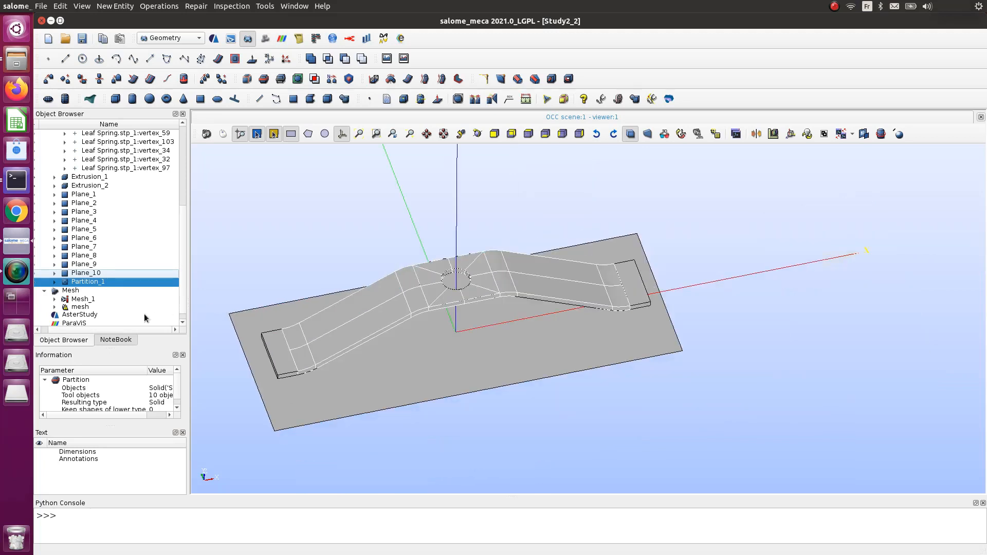
drag(101, 331, 45, 328)
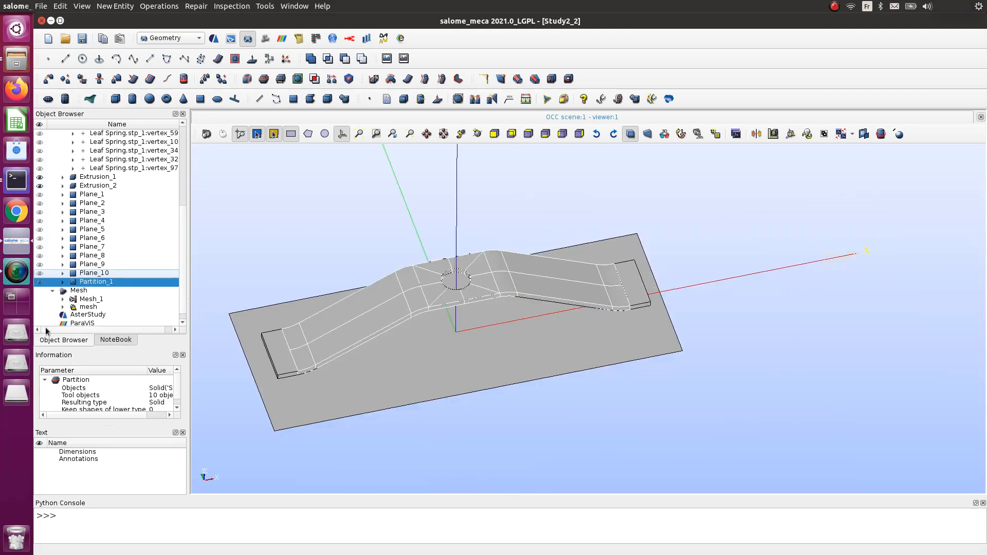
click(40, 256)
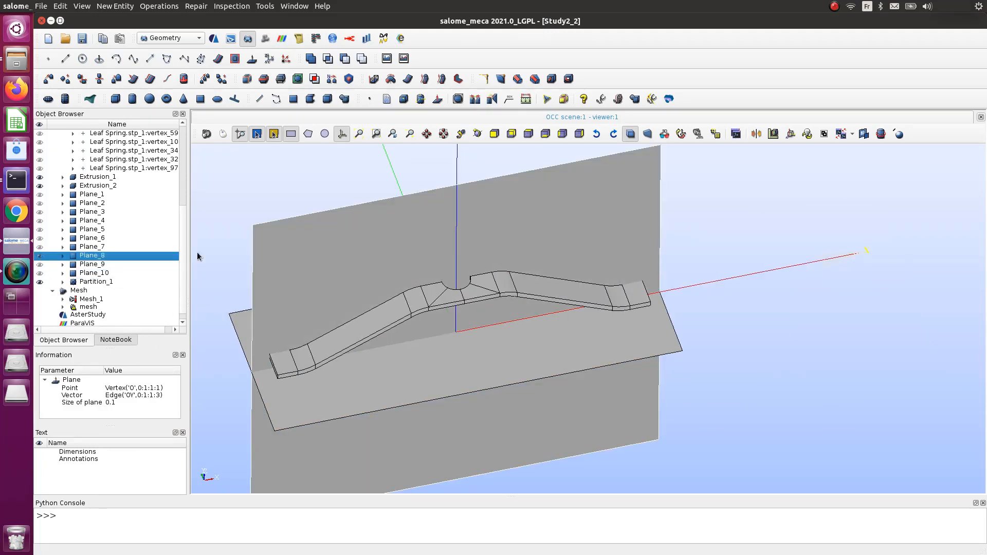
- Partition Extrusion_1 and Extrusion_2 with Plane_8 as the tool object and resulting type Solid
scroll(120, 230, up, 3)
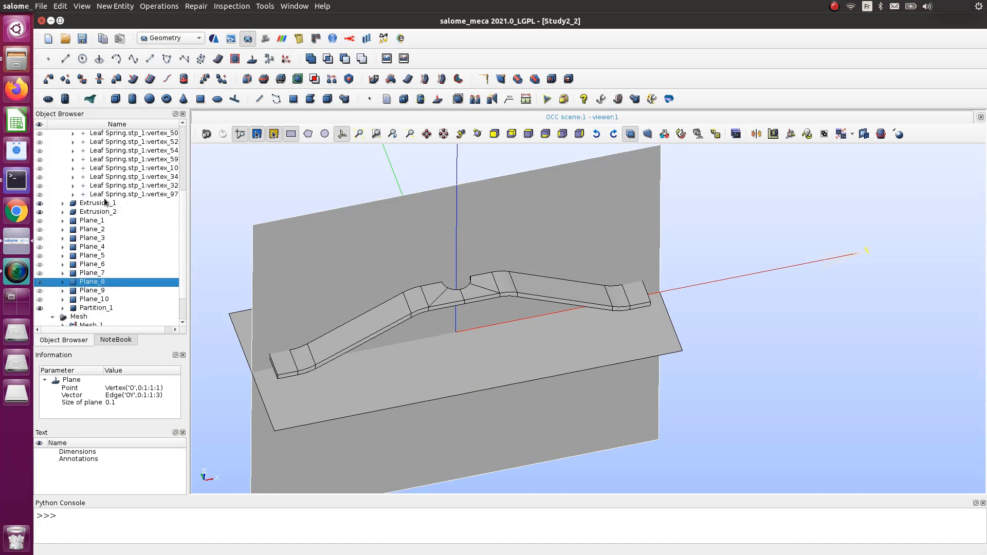
click(108, 205)
ctrl+click(108, 212)
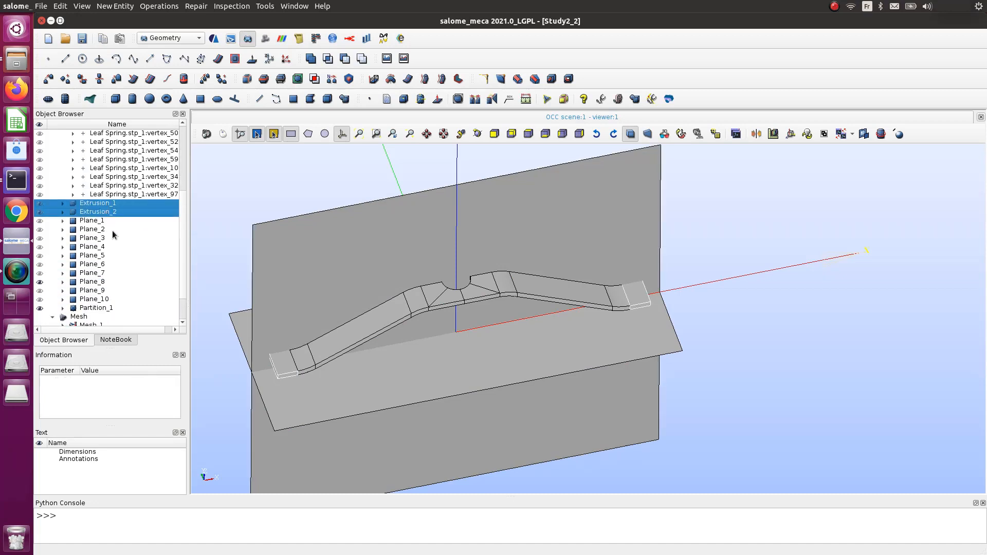
click(192, 5)
mouse_move(170, 5)
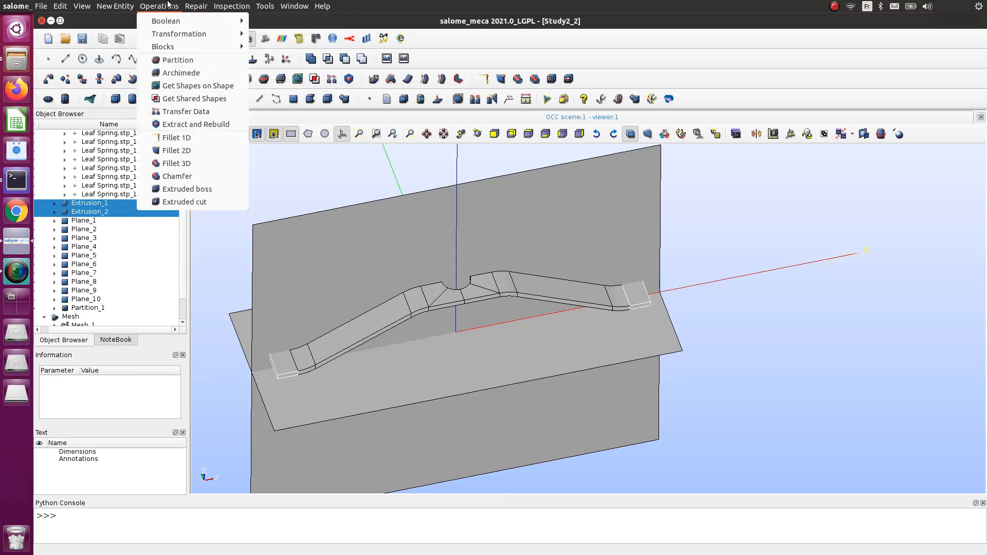
click(180, 60)
click(454, 270)
scroll(134, 319, down, 1)
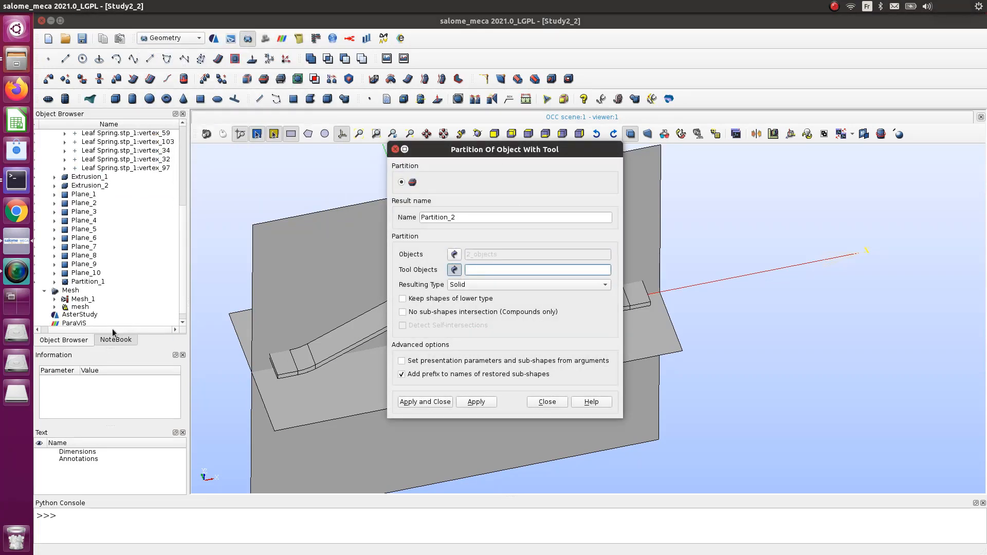
click(92, 256)
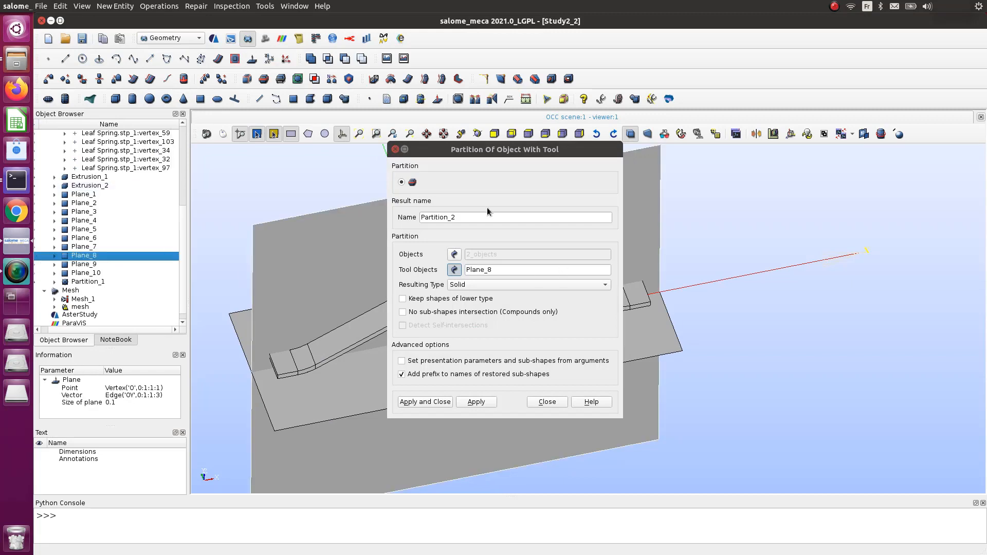
click(423, 403)
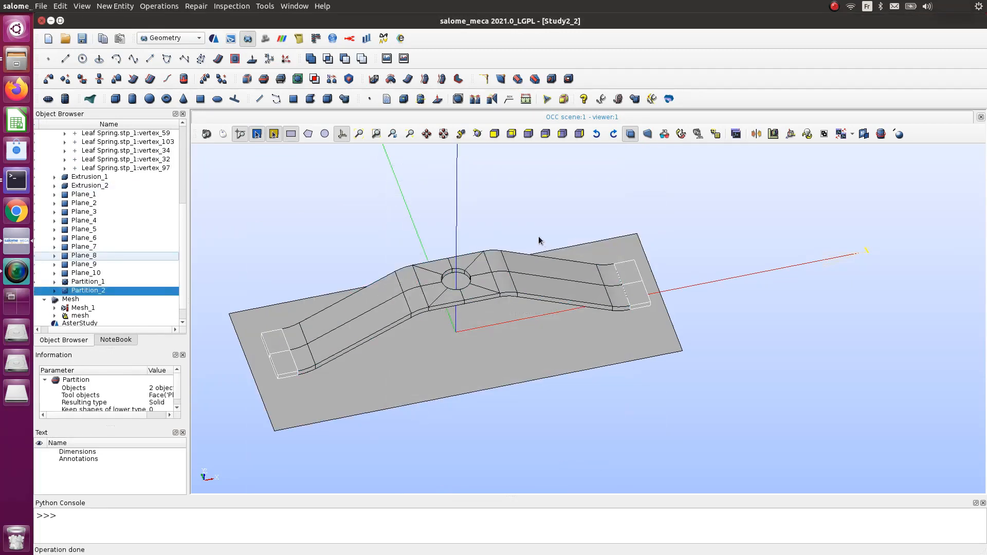
- Examine how the cut lines of the spring body and the end extensions line up at the bends and hole
click(638, 347)
scroll(286, 365, up, 1)
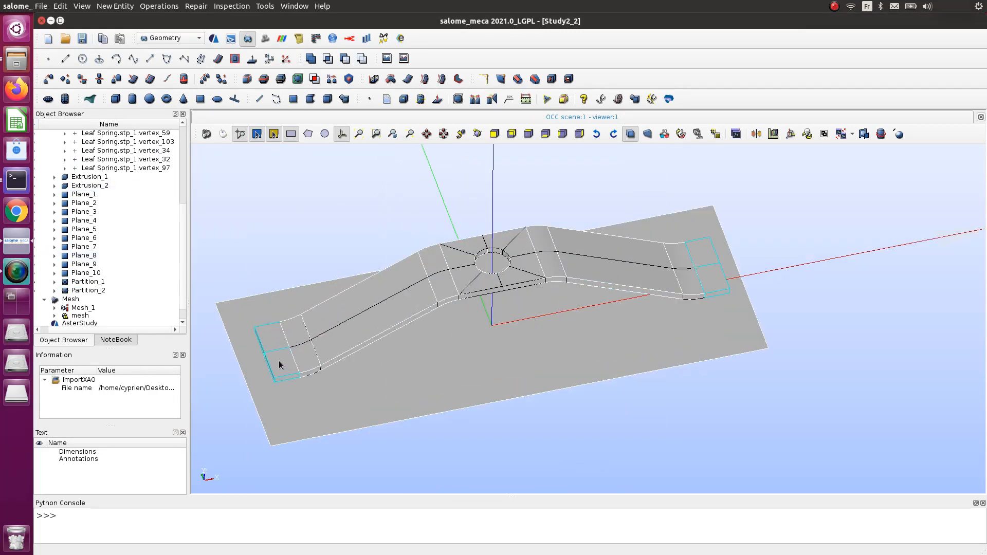
scroll(507, 286, up, 1)
scroll(507, 297, down, 1)
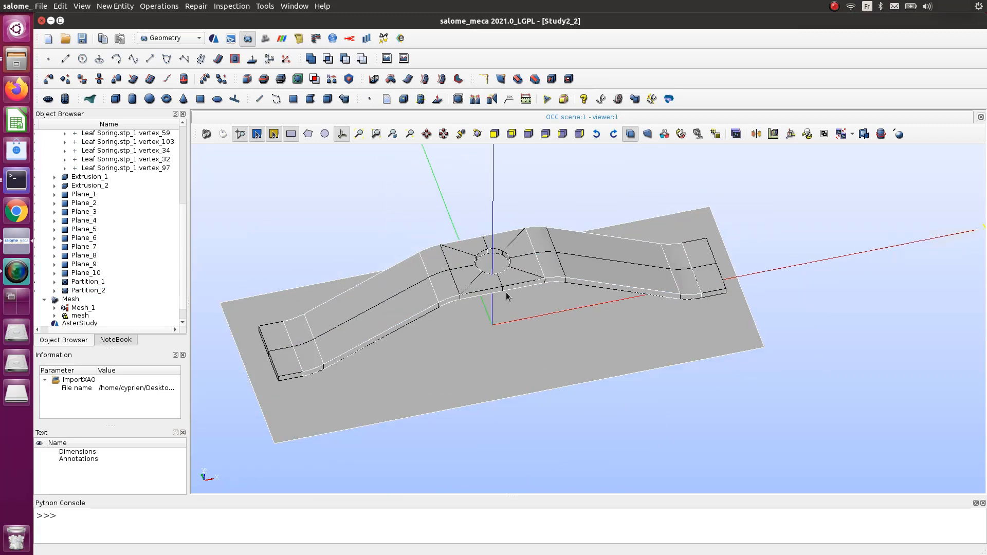
scroll(275, 305, up, 1)
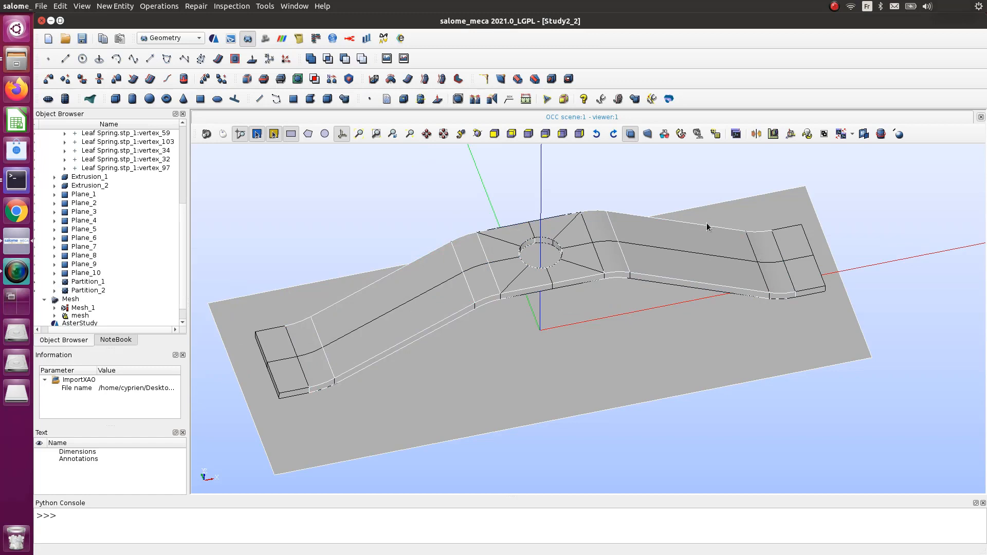
scroll(706, 232, down, 1)
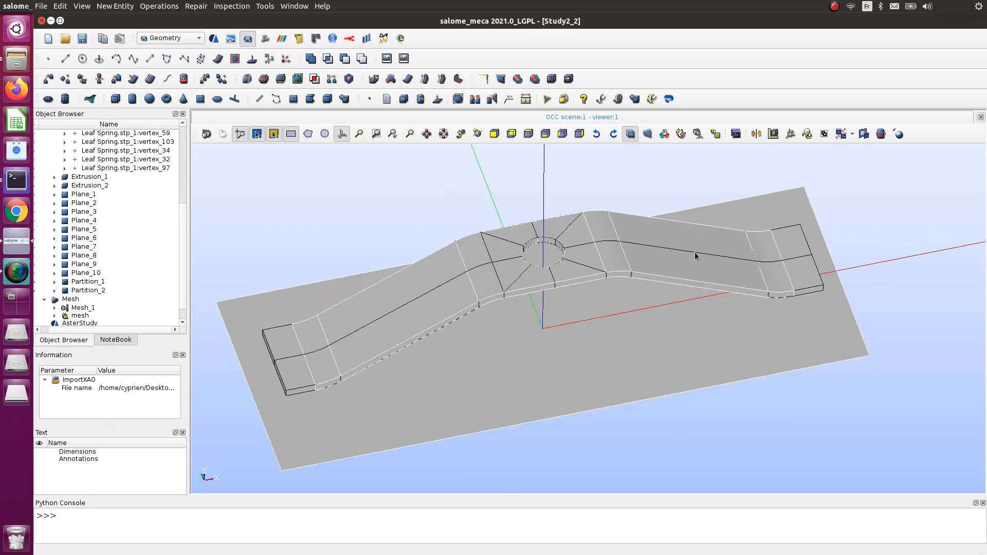
right_click(708, 354)
click(598, 372)
ctrl+middle_drag(655, 352, 676, 358)
scroll(677, 353, up, 1)
scroll(677, 354, down, 1)
scroll(676, 354, up, 1)
scroll(677, 355, down, 1)
scroll(677, 355, up, 1)
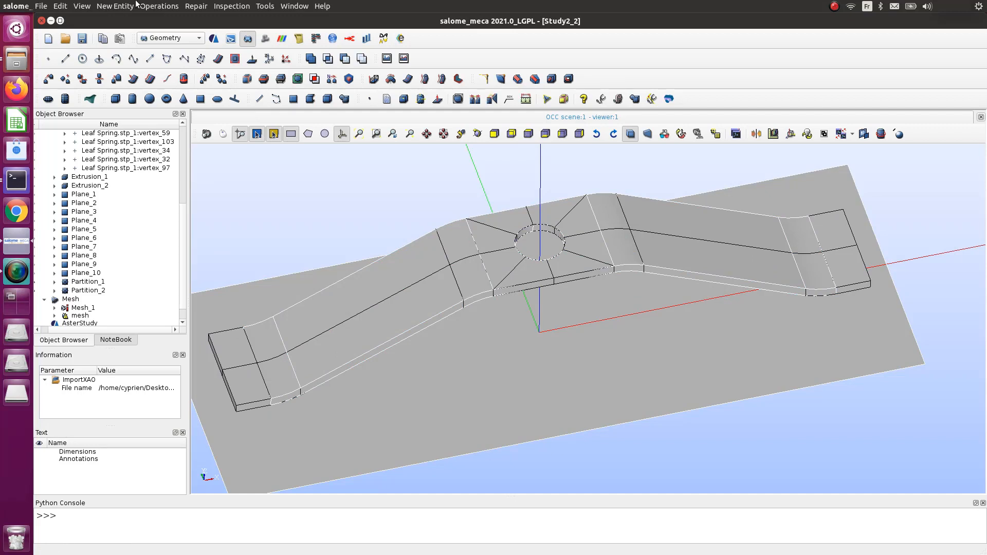
- Combine Leaf Spring.stp_1, Partition_1 and Partition_2 into one partition without tool objects, with resulting type Solid
click(141, 5)
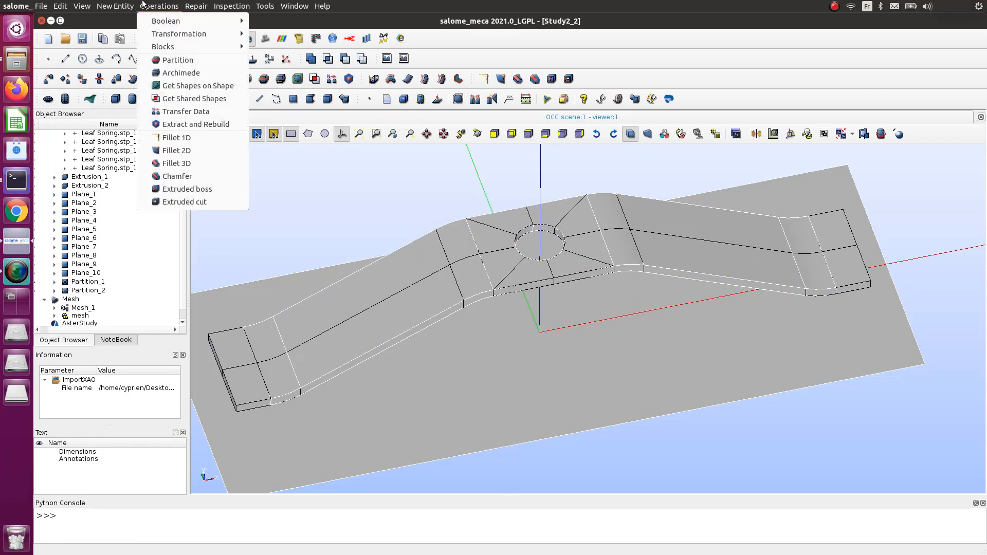
mouse_move(216, 4)
mouse_move(159, 6)
click(178, 61)
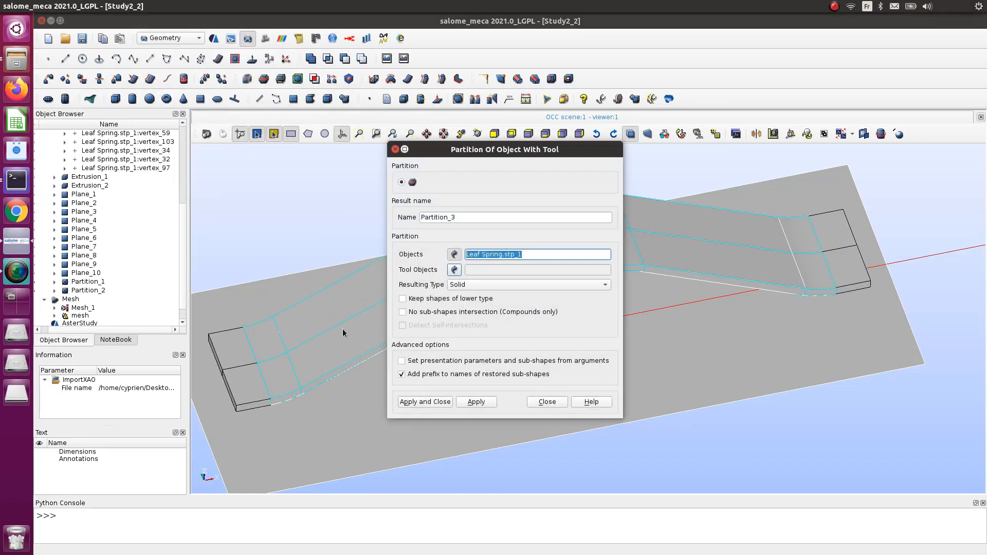
shift+click(237, 371)
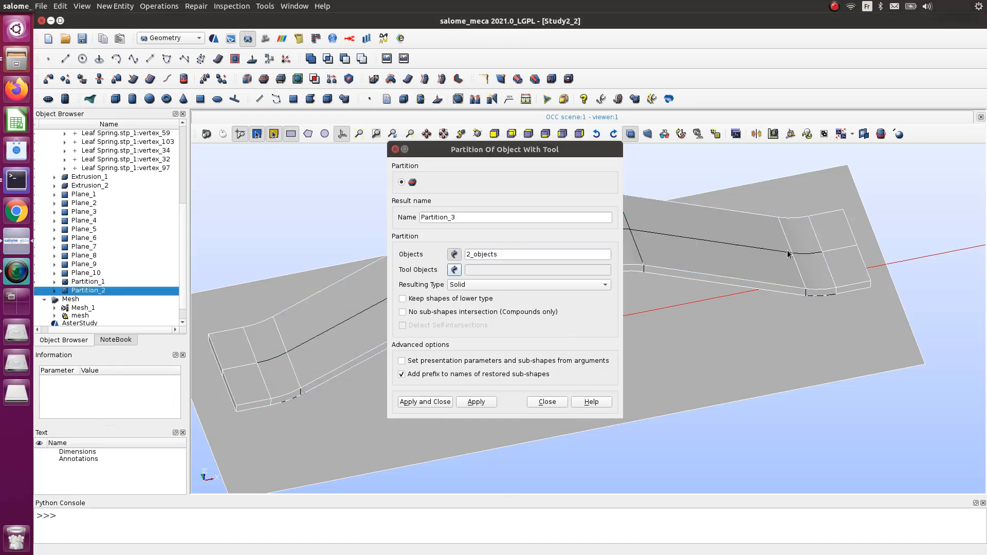
click(842, 251)
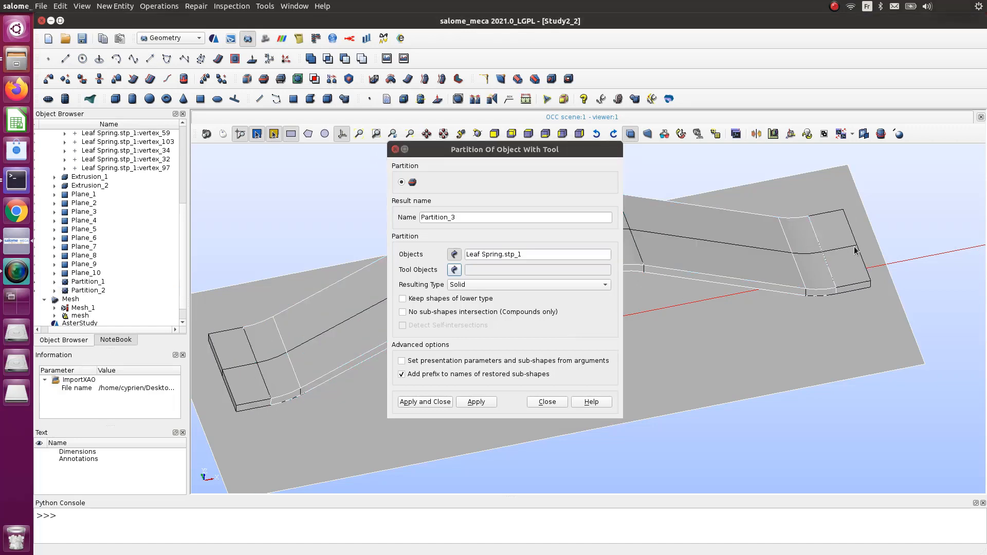
shift+click(844, 242)
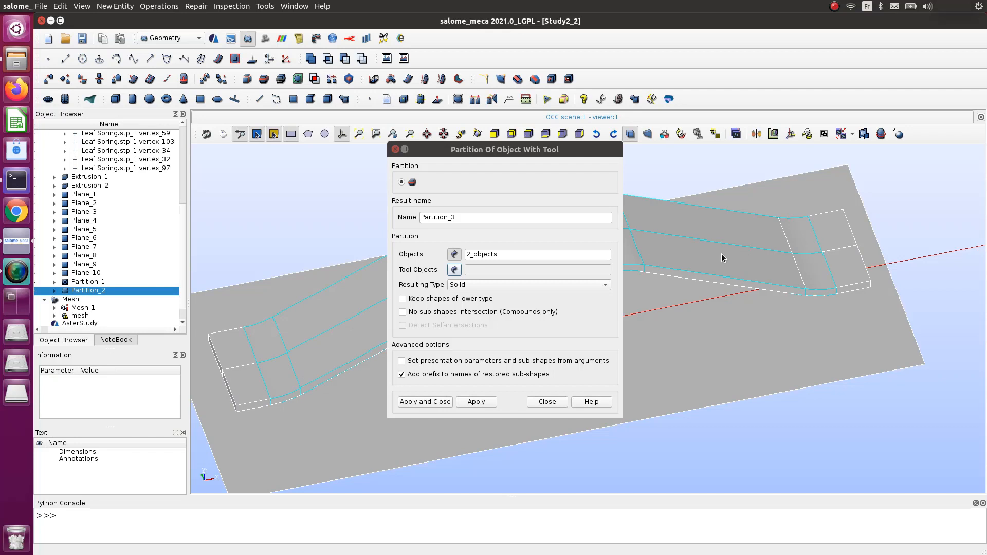
shift+click(722, 258)
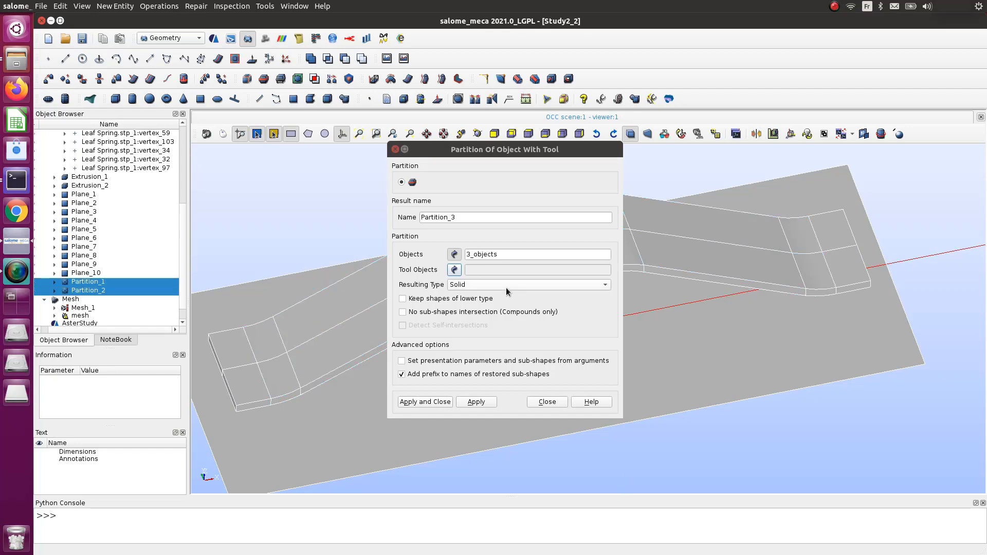
click(412, 403)
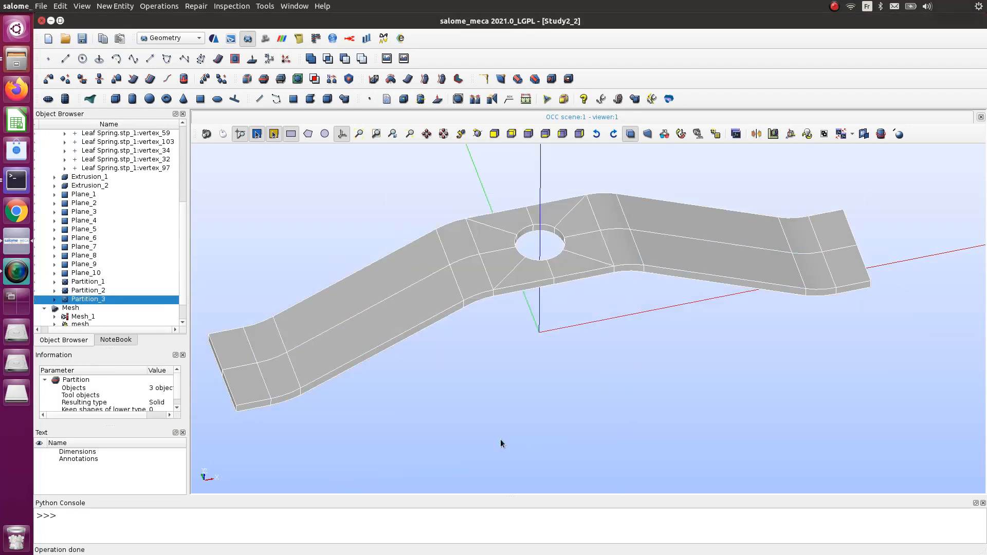
scroll(121, 262, down, 1)
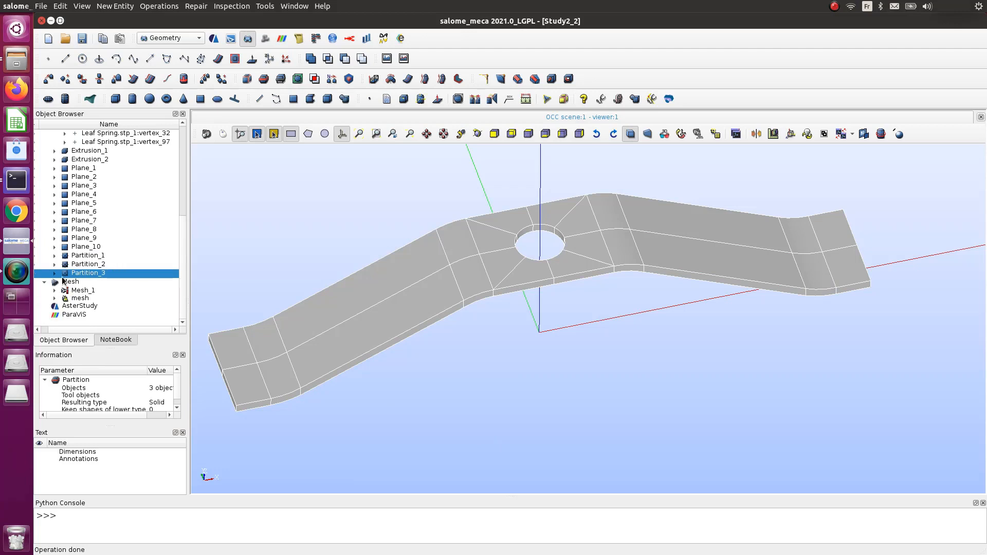
scroll(632, 292, down, 4)
scroll(534, 313, up, 3)
scroll(888, 229, up, 1)
scroll(873, 242, up, 1)
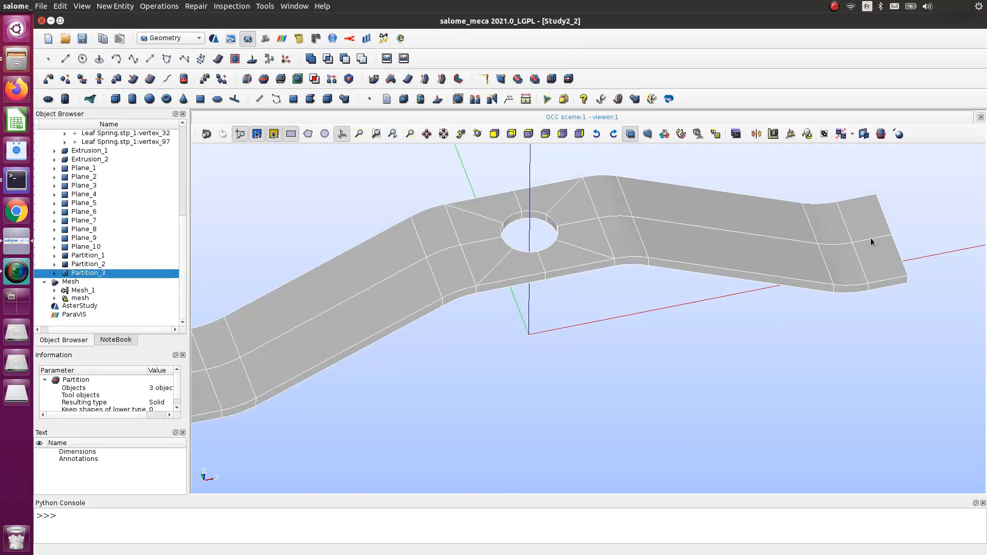
scroll(864, 247, down, 1)
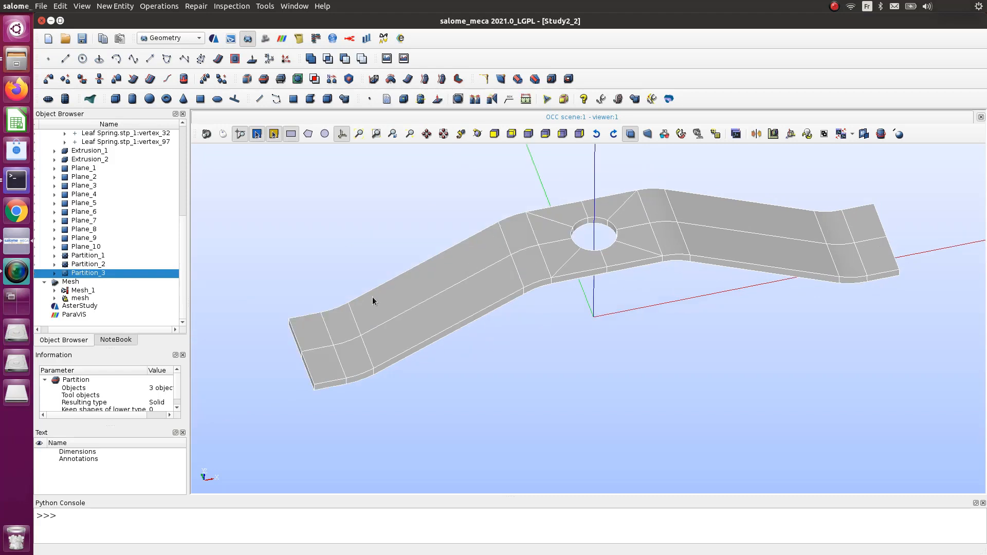
- Save the study with the combined partition of the leaf spring
click(81, 38)
scroll(444, 280, up, 1)
scroll(445, 280, down, 1)
scroll(737, 232, up, 1)
scroll(736, 232, down, 1)
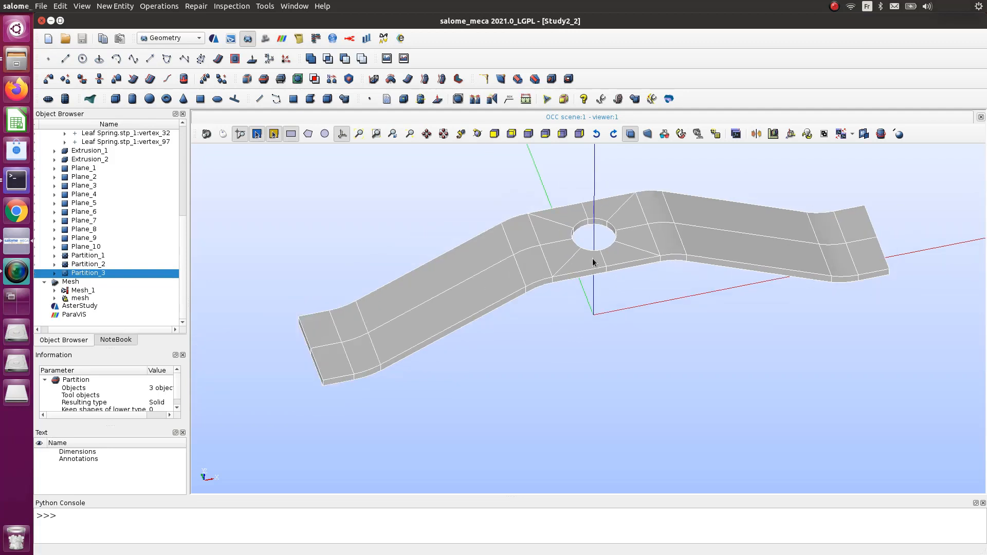
scroll(593, 262, up, 1)
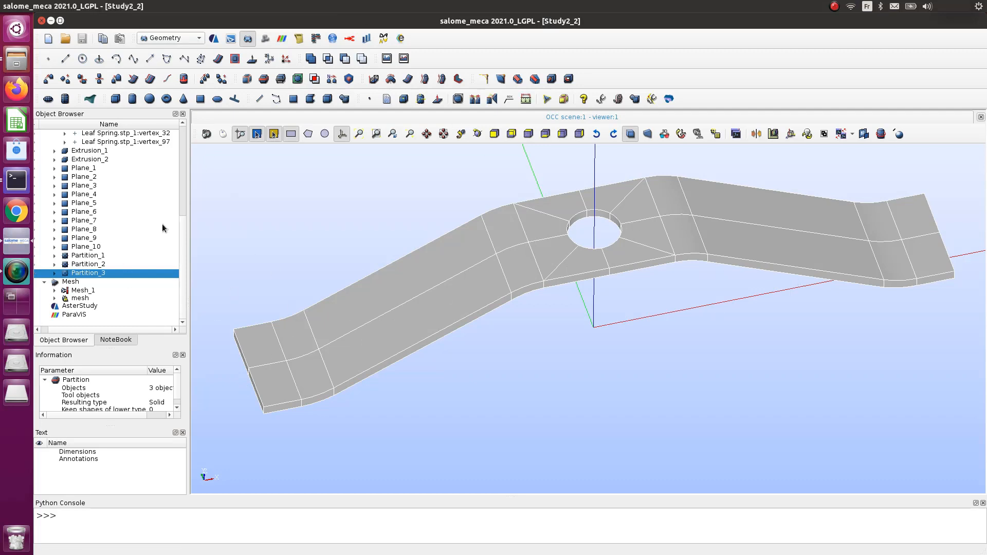
- Switch to the Mesh module and display the Object Browser there
click(266, 38)
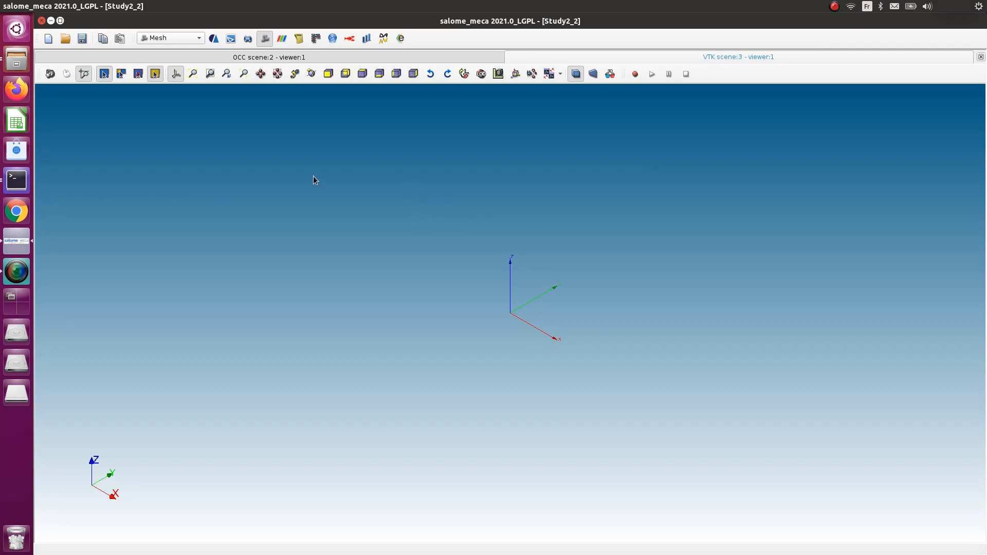
click(85, 6)
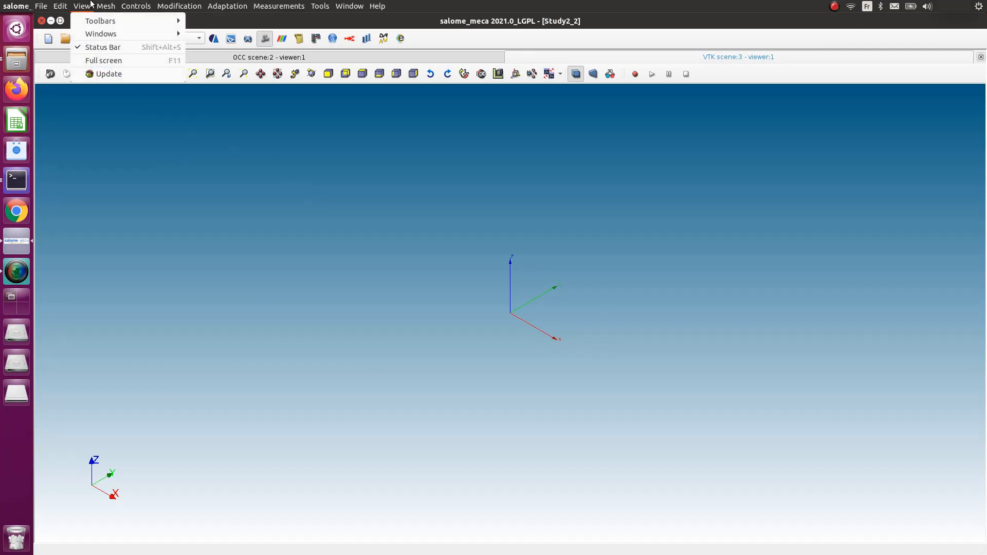
mouse_move(99, 34)
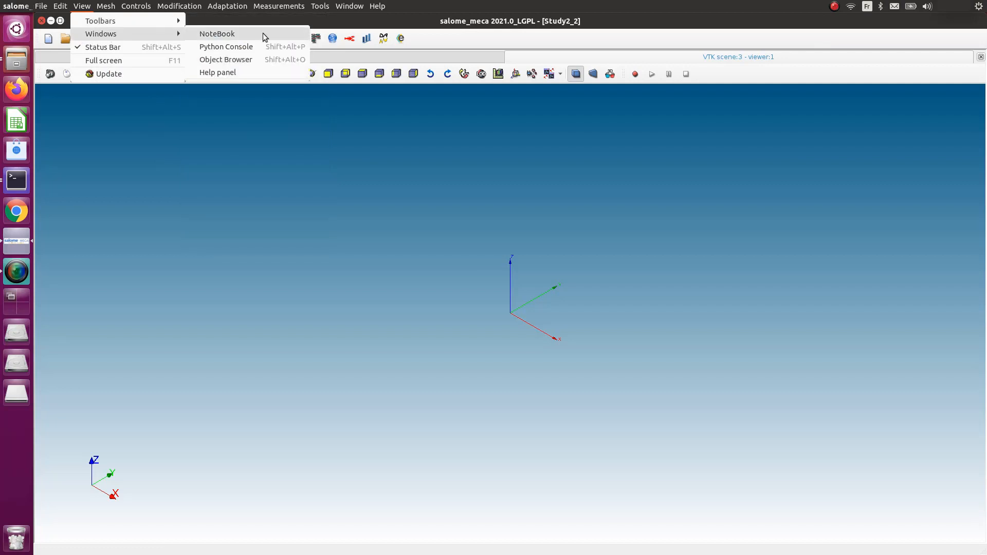
click(249, 59)
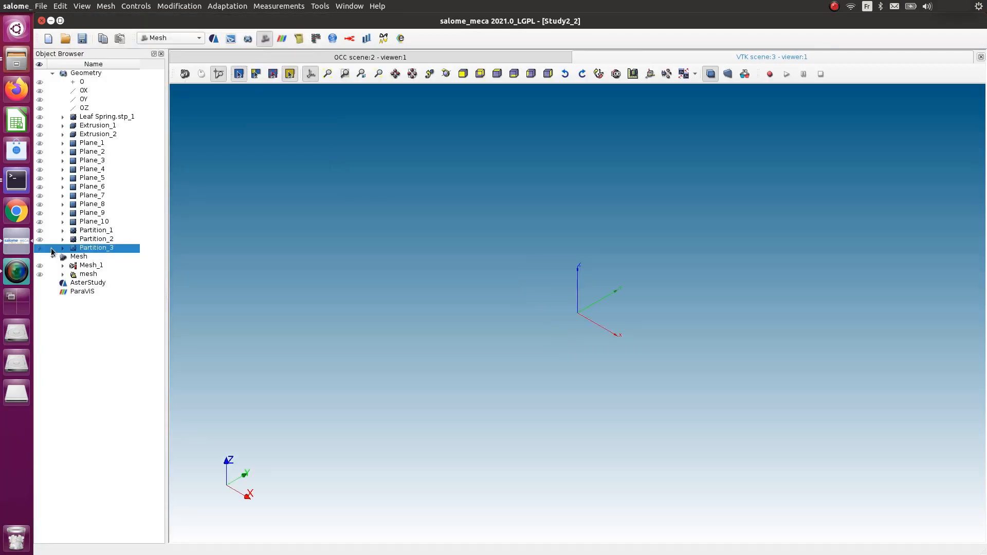
- Display the Mesh Toolbar in the Mesh module
click(106, 6)
mouse_move(82, 7)
mouse_move(102, 34)
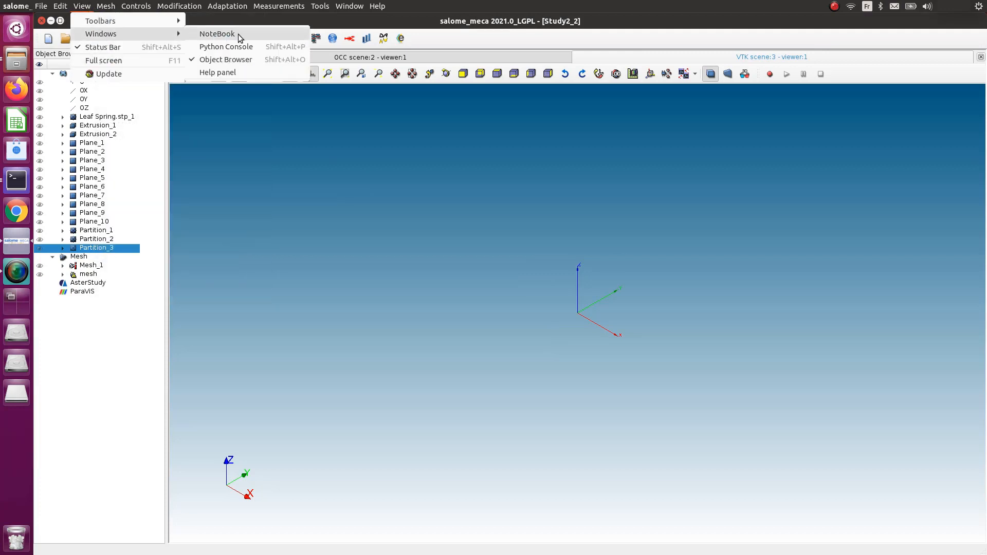
mouse_move(138, 22)
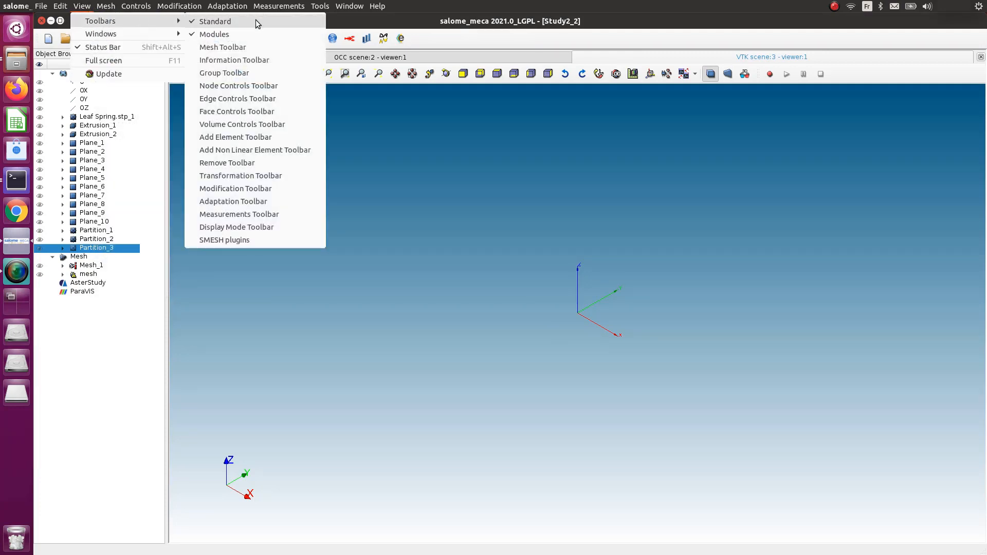
click(252, 47)
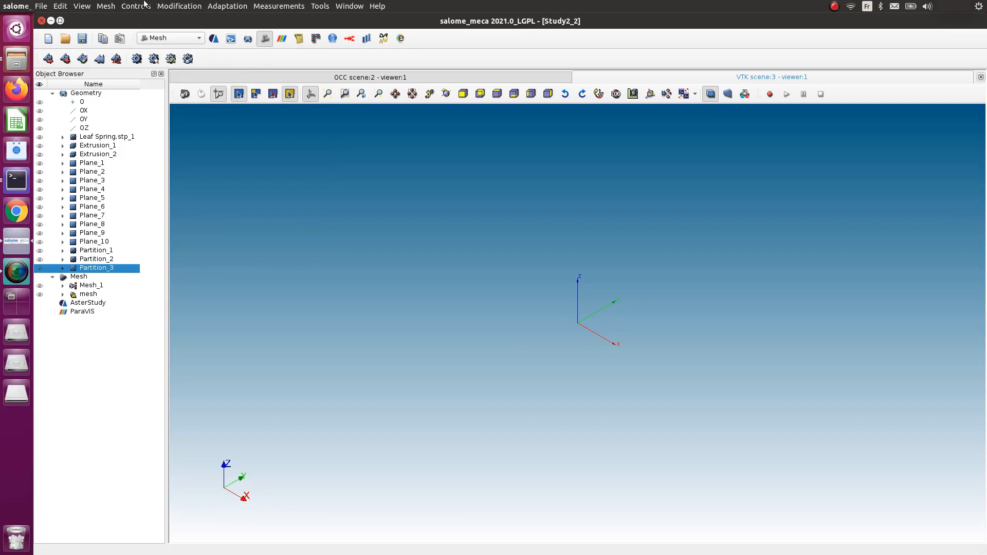
click(106, 6)
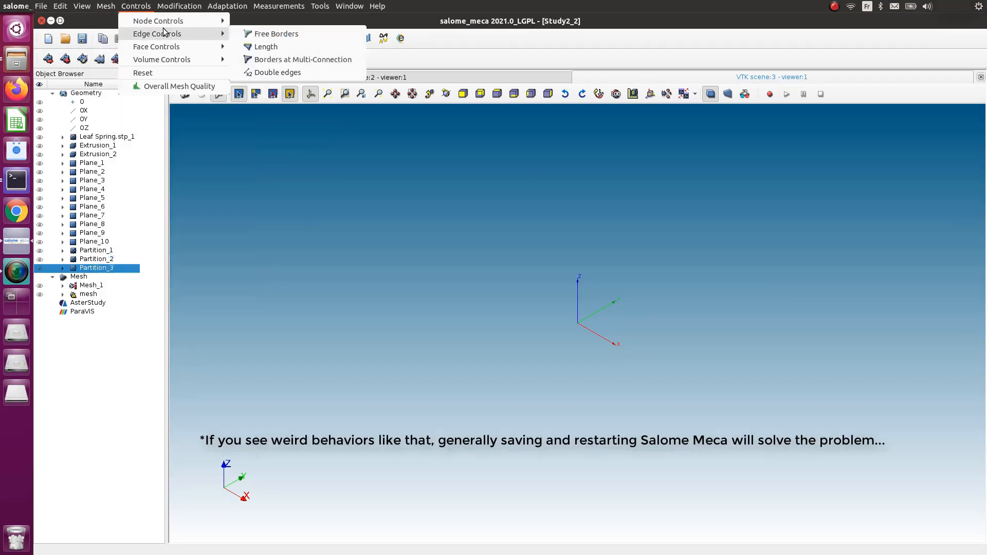
mouse_move(54, 6)
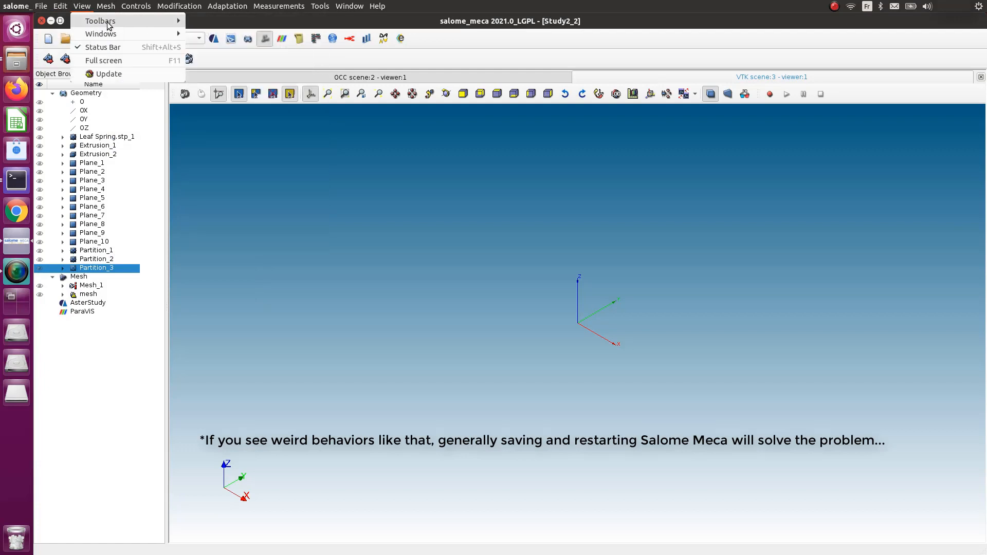
mouse_move(108, 23)
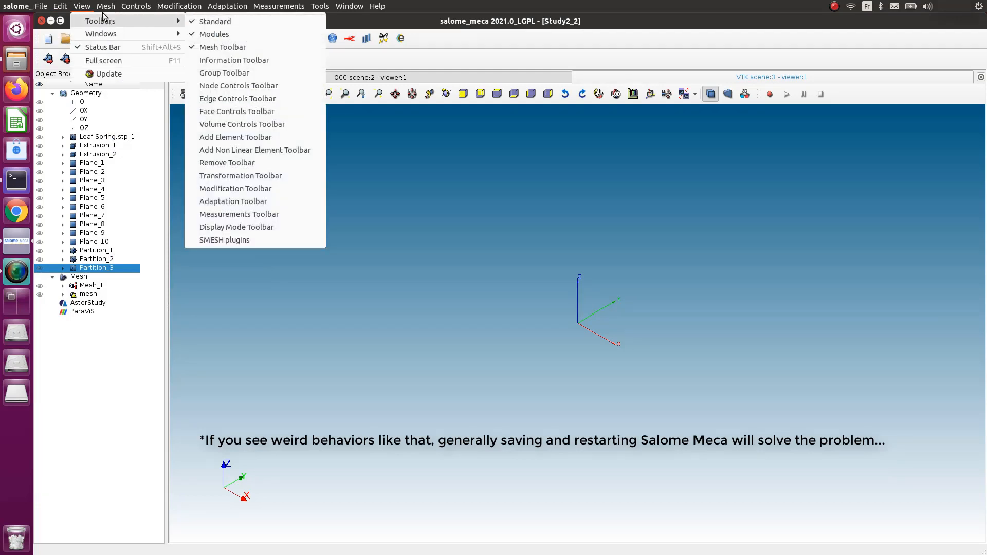
click(85, 5)
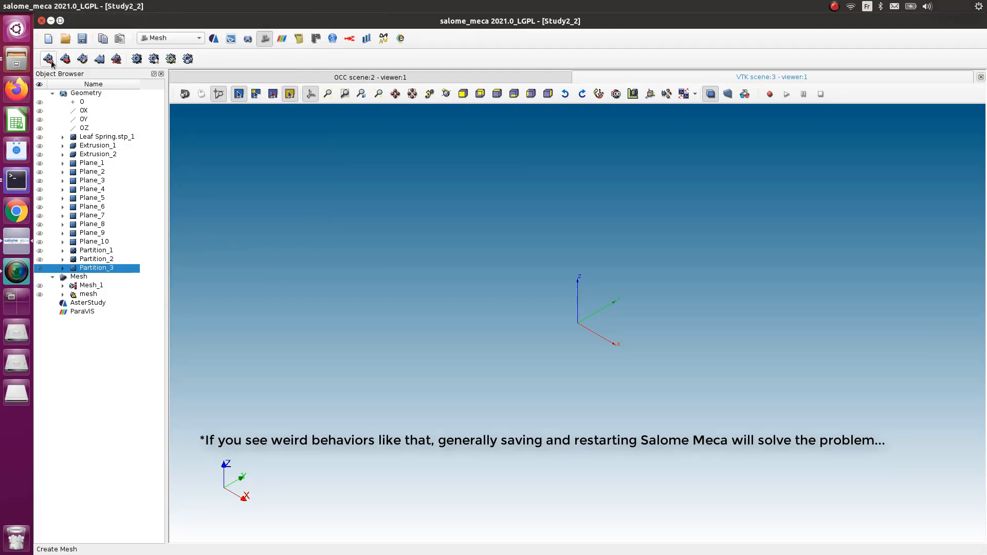
- Show Partition_3 in the VTK viewer of the Mesh module
click(41, 269)
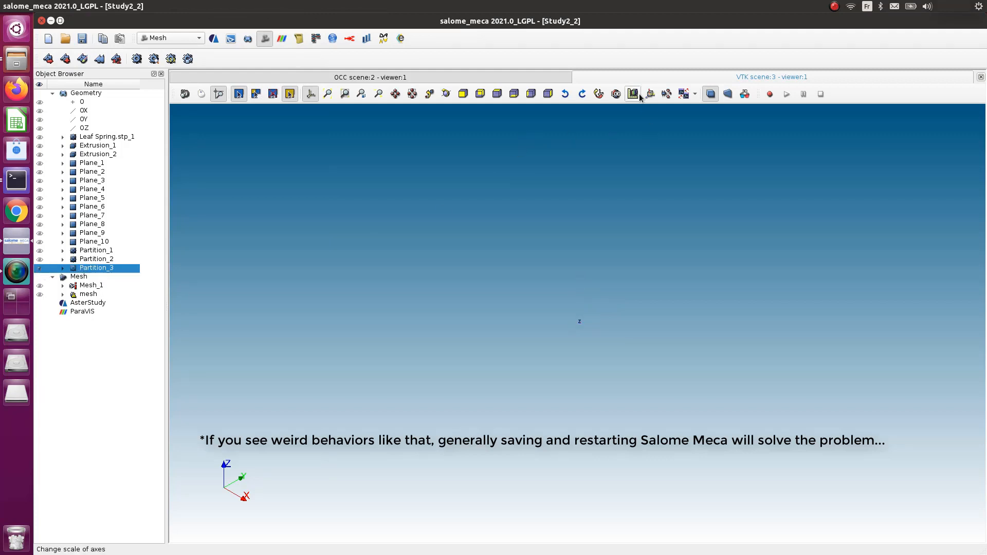
click(599, 93)
scroll(576, 314, up, 10)
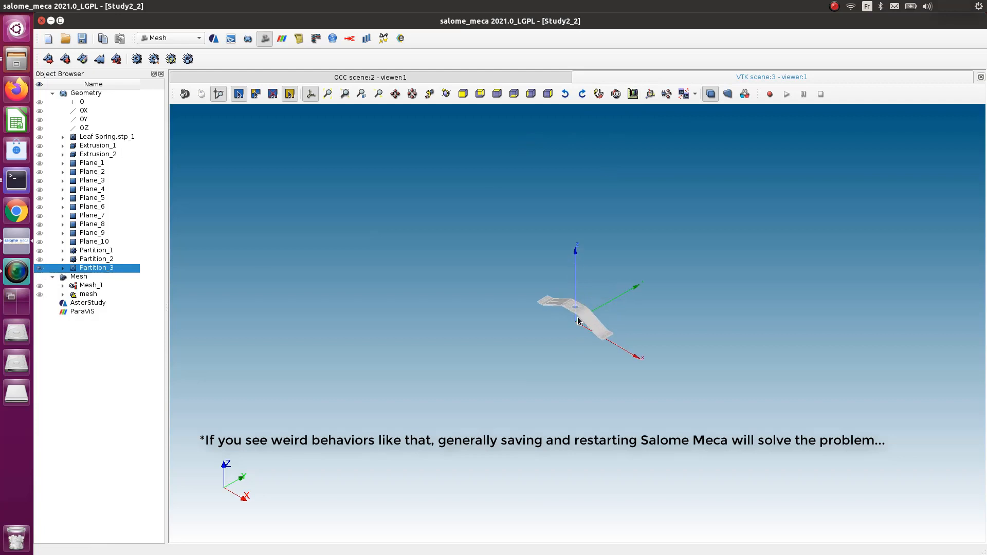
scroll(567, 312, up, 2)
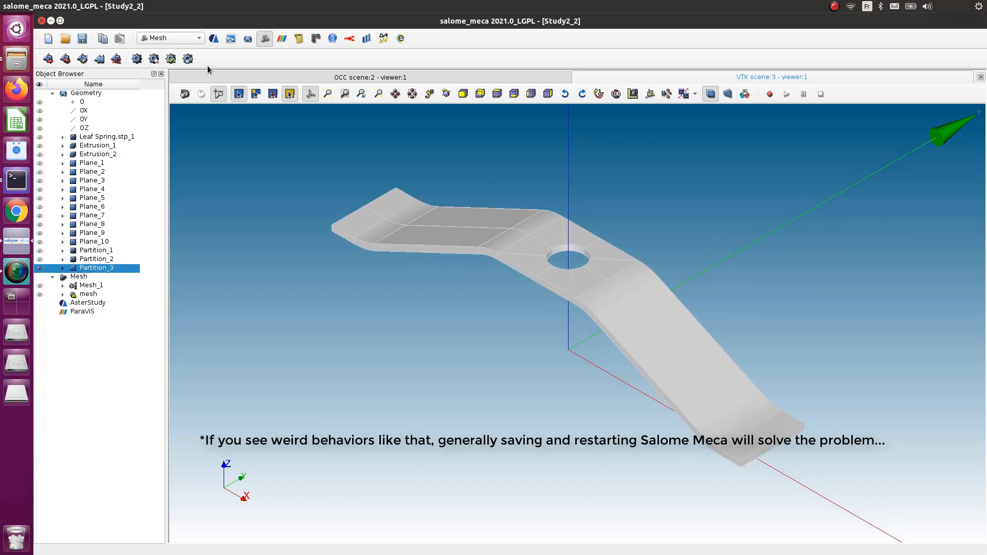
- Start a mesh on Partition_3 with the 3D algorithm Hexahedron (i,j,k) and the 2D algorithm Quadrangle: Mapping
click(49, 59)
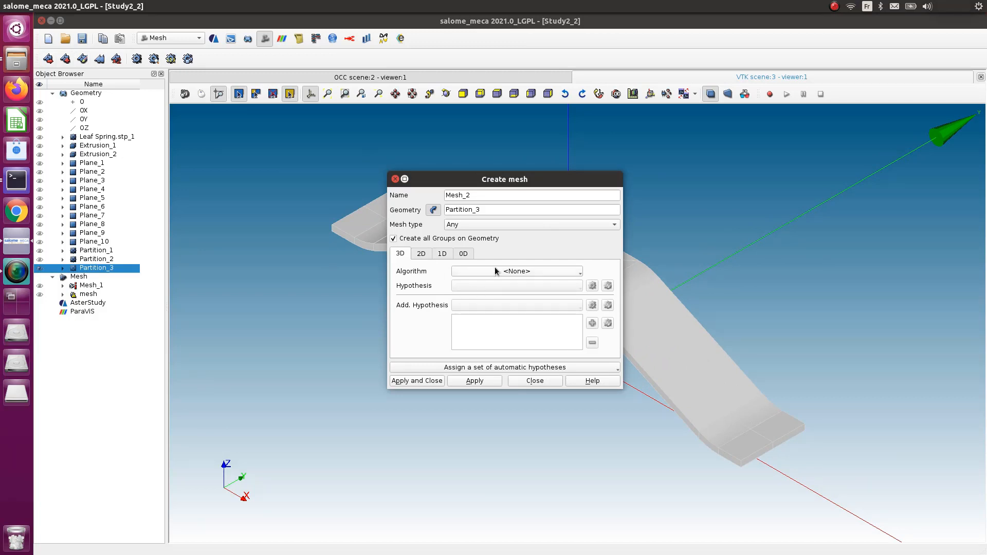
click(495, 271)
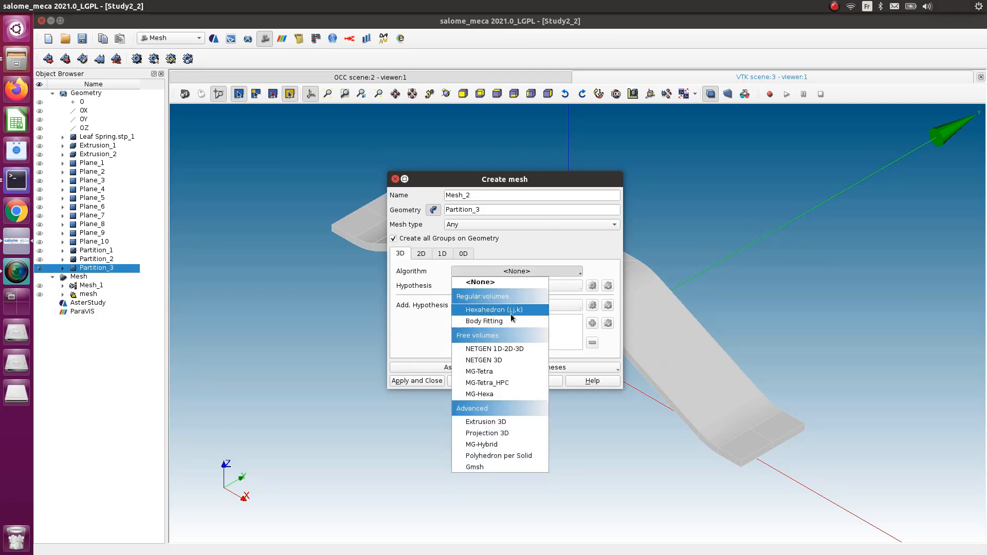
click(511, 308)
click(423, 254)
click(496, 271)
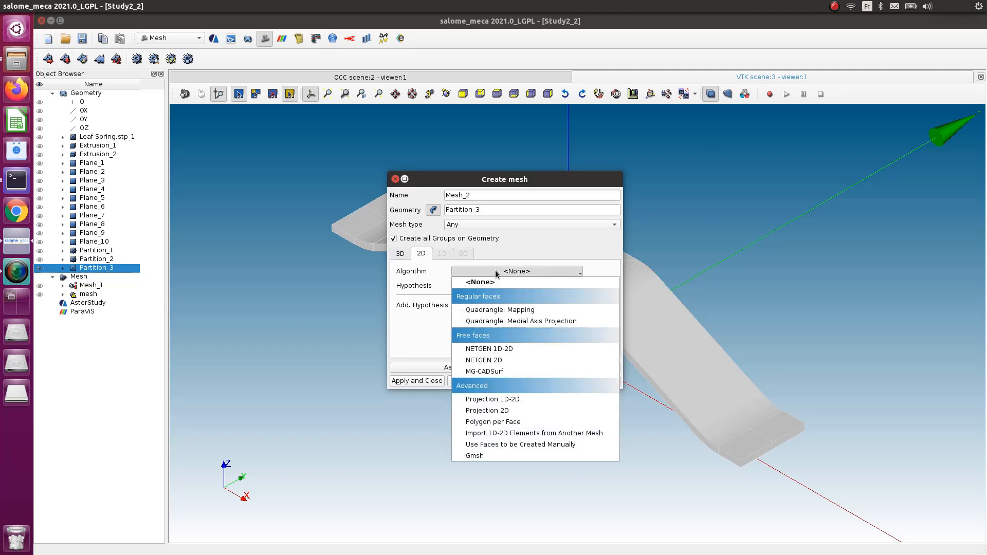
click(514, 310)
- Set the 1D algorithm to Wire Discretisation with a shorter Local Length hypothesis, and create the mesh
click(443, 254)
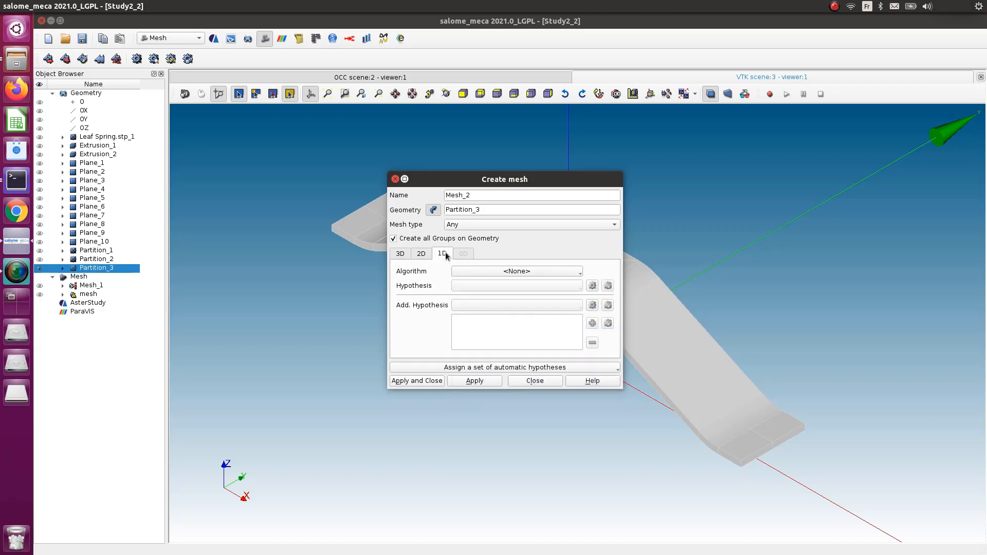
click(494, 271)
click(502, 313)
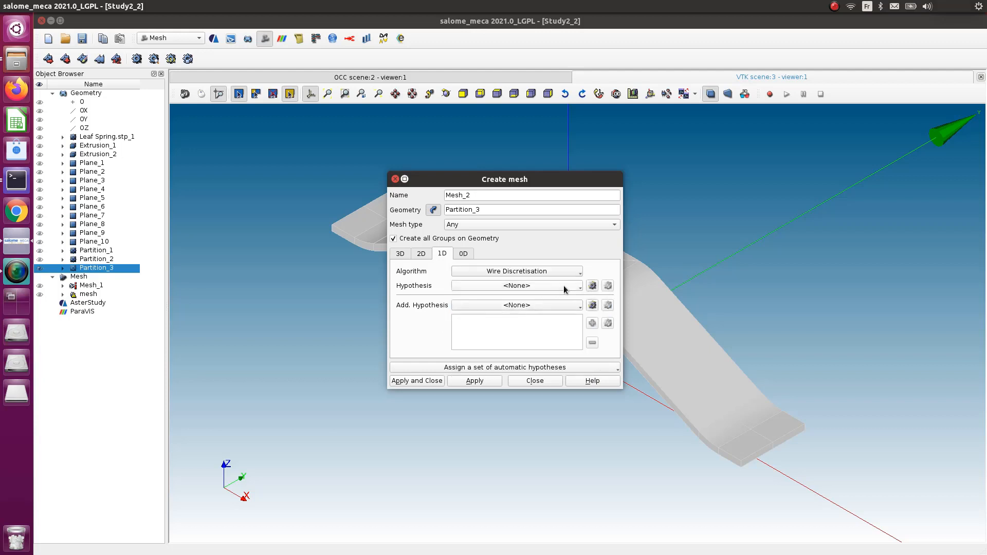
click(593, 285)
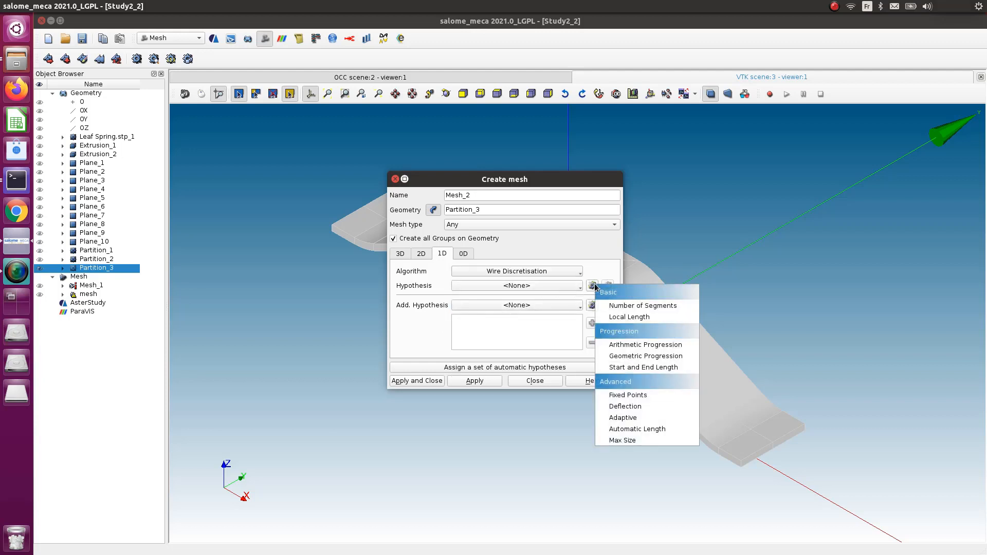
click(648, 319)
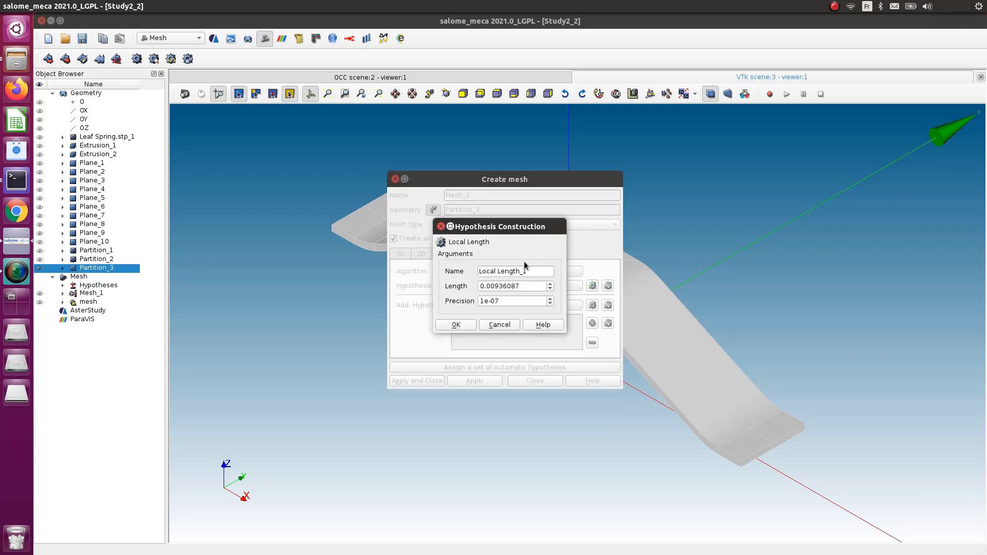
drag(496, 286, 587, 288)
key(BackSpace)
text(5)
key(BackSpace)
click(455, 325)
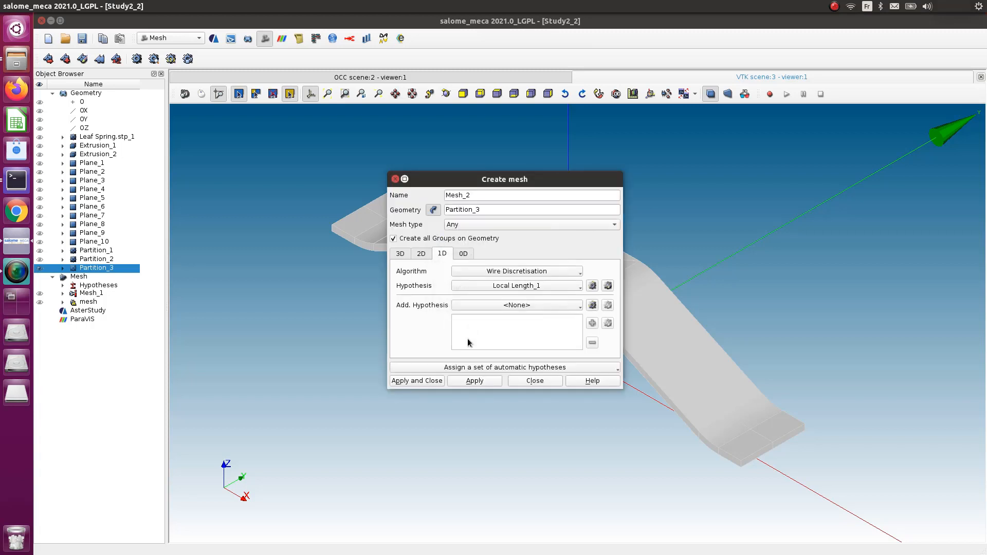
click(433, 381)
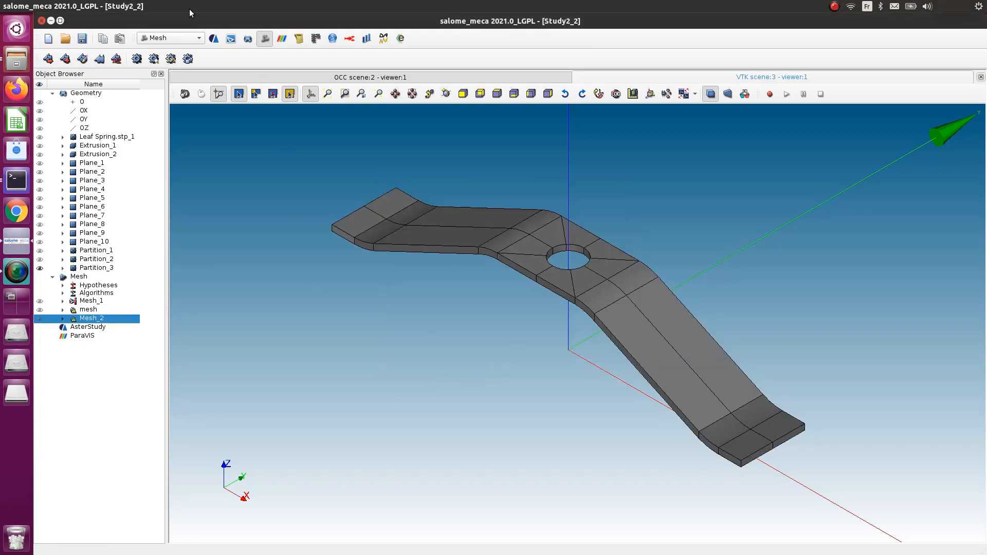
- Compute Mesh_2 and read through the list of reported computation errors
right_click(114, 320)
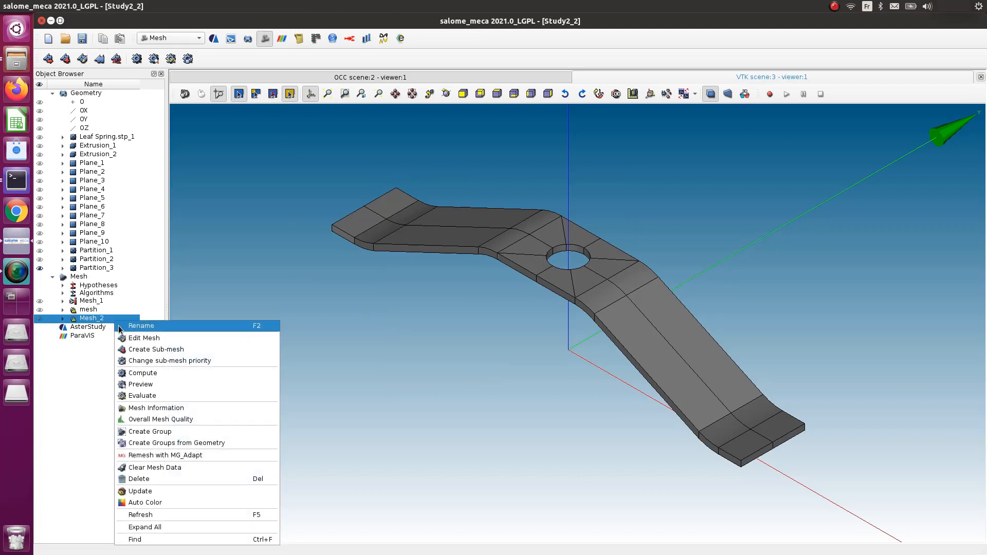
click(156, 373)
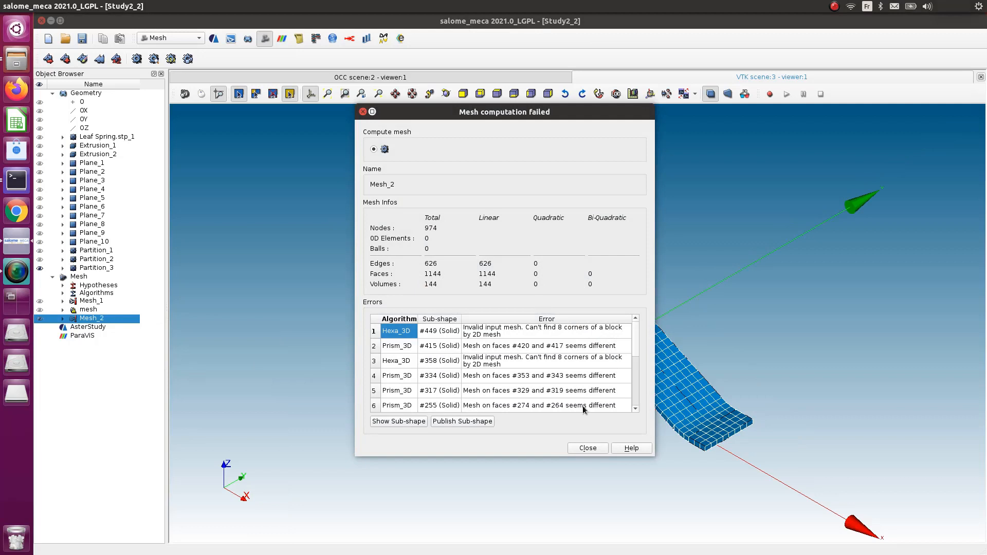
drag(555, 114, 397, 112)
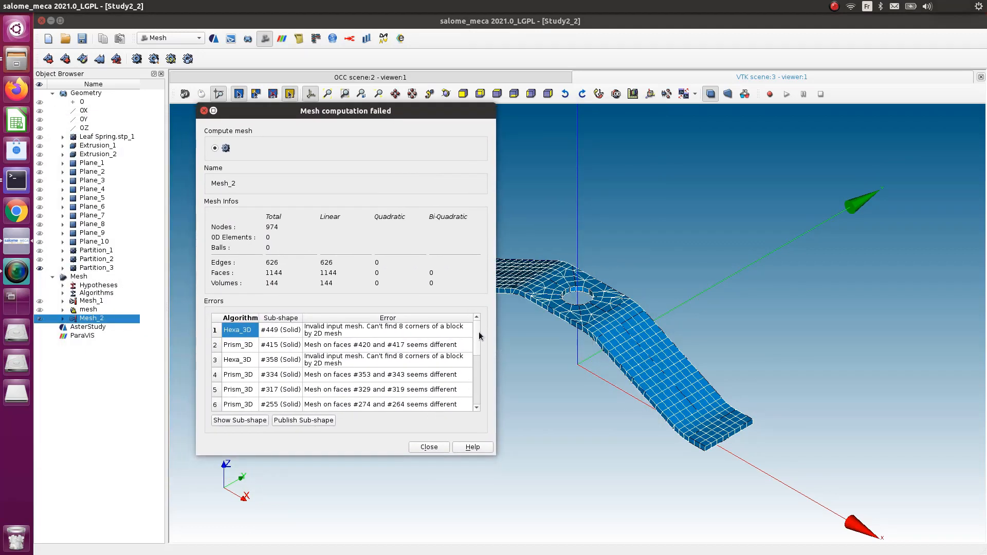
scroll(480, 360, down, 2)
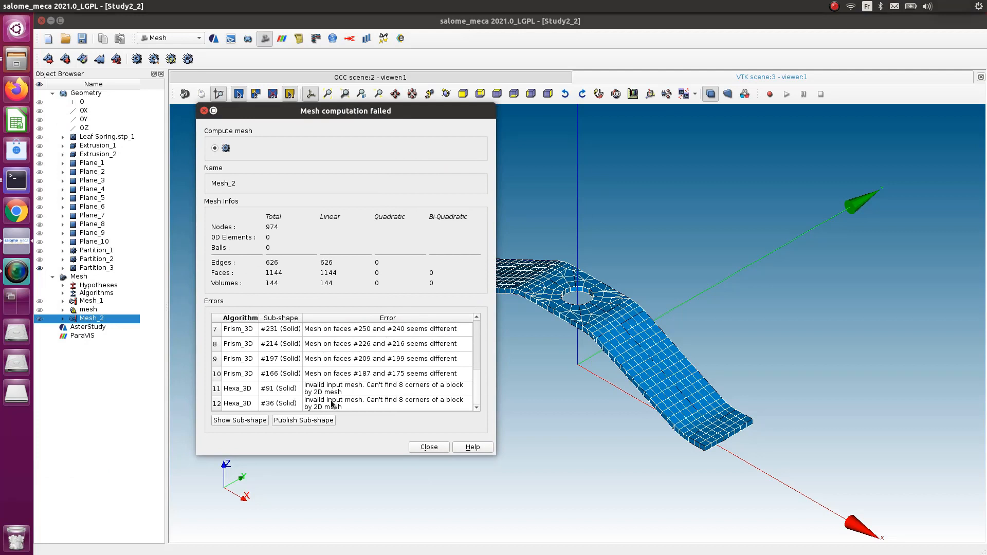
scroll(333, 402, up, 1)
scroll(336, 406, down, 1)
click(434, 447)
- Inspect the element pattern of Mesh_2 around the central hole and along the bends
scroll(712, 394, up, 3)
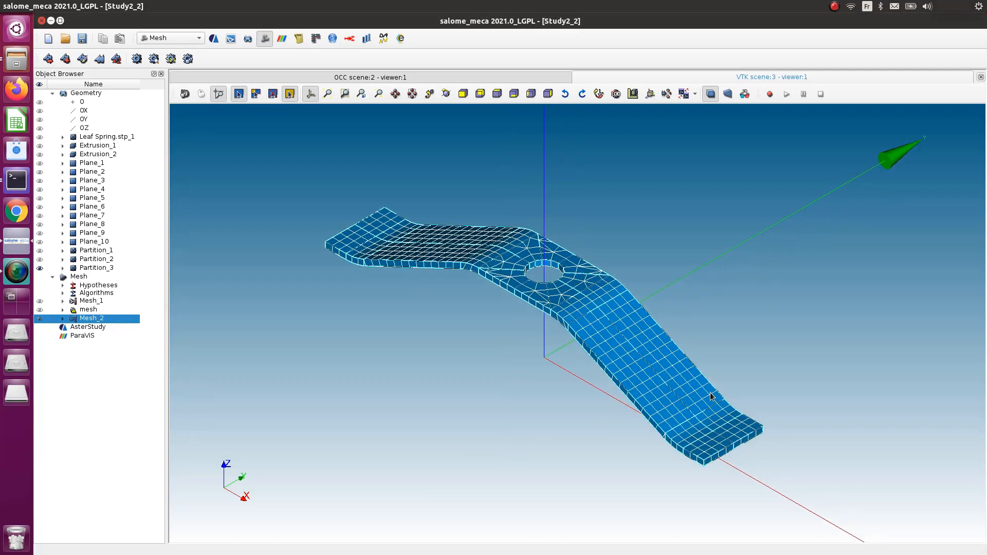
scroll(461, 241, up, 2)
scroll(469, 251, up, 2)
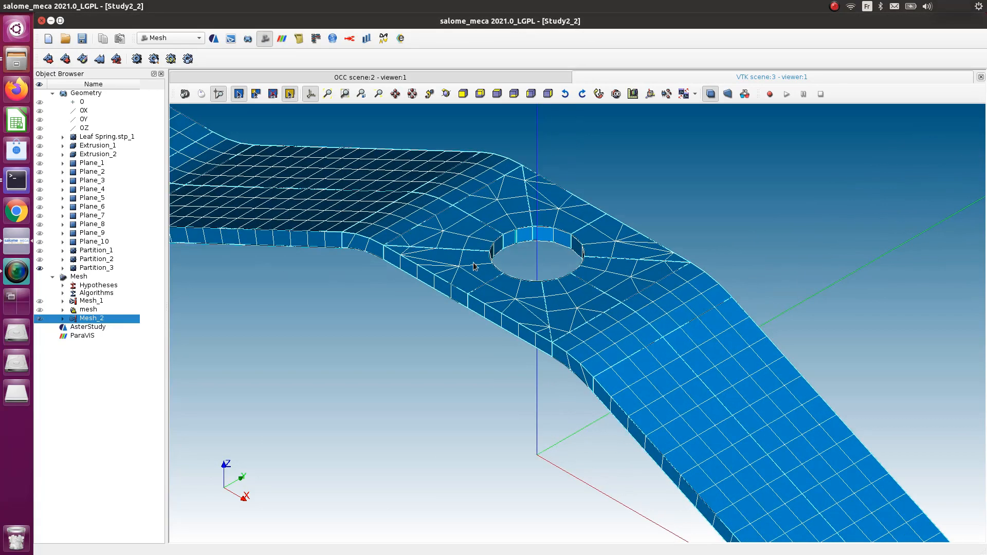
scroll(489, 266, up, 1)
scroll(486, 267, up, 1)
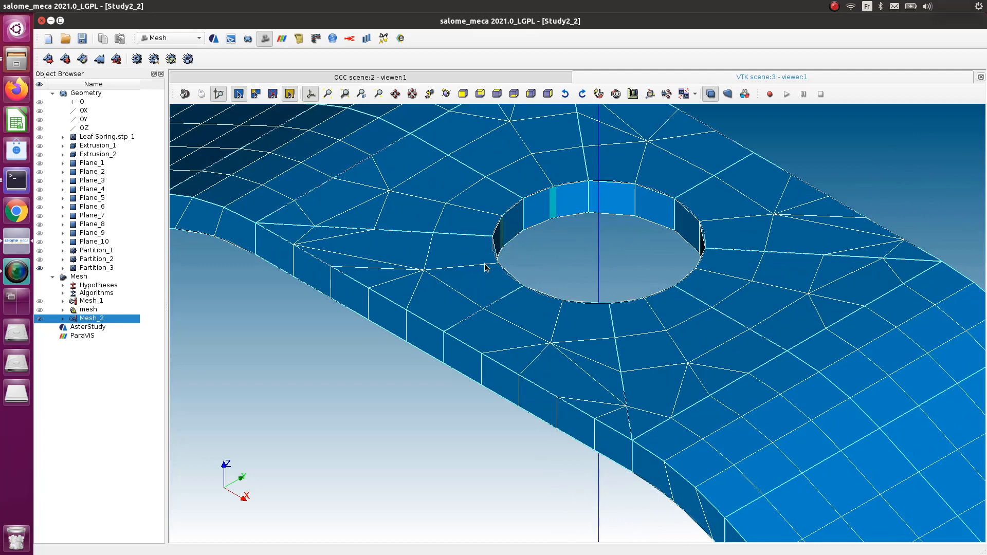
scroll(485, 267, down, 6)
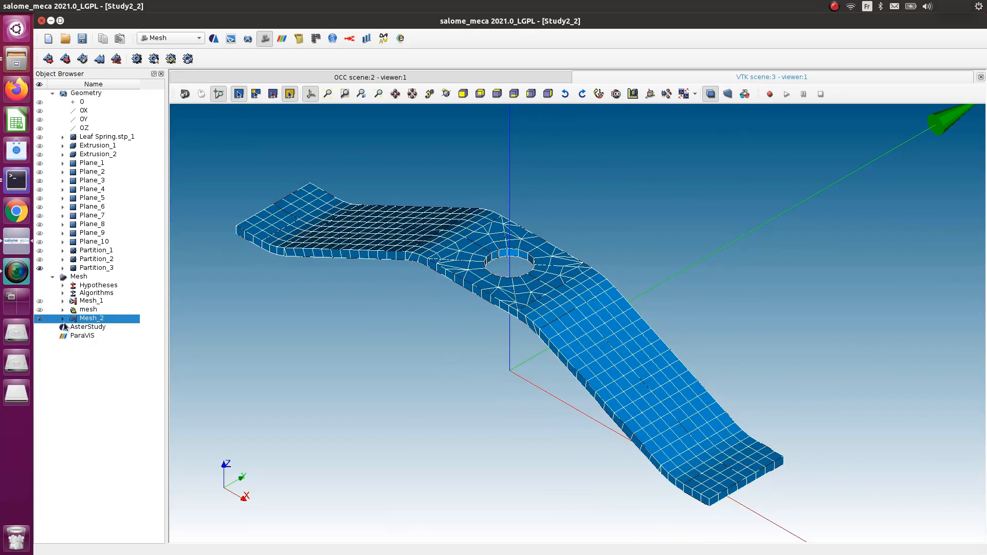
- Edit Mesh_2 by setting the Length of its 1D Local Length hypothesis to 0.0005, and apply the change
right_click(85, 320)
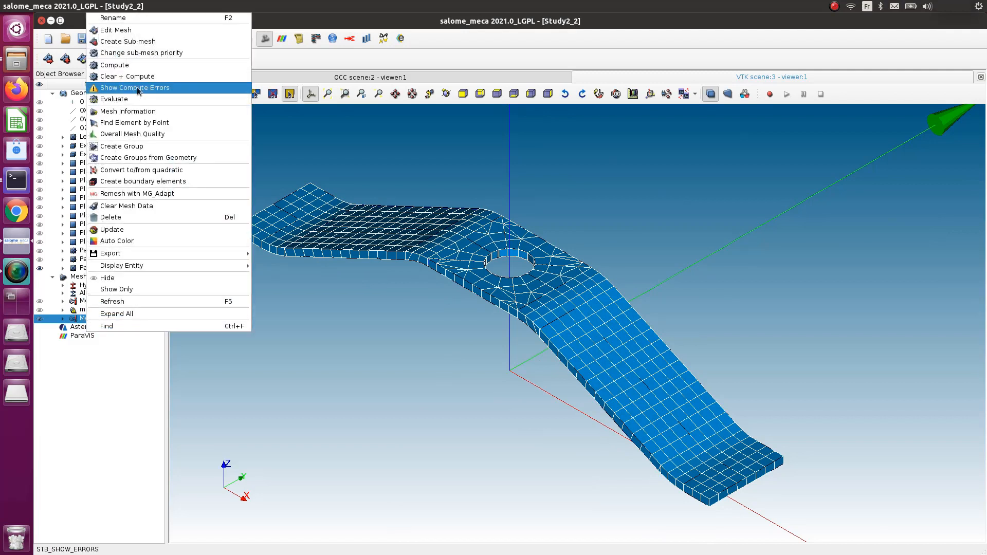
click(128, 31)
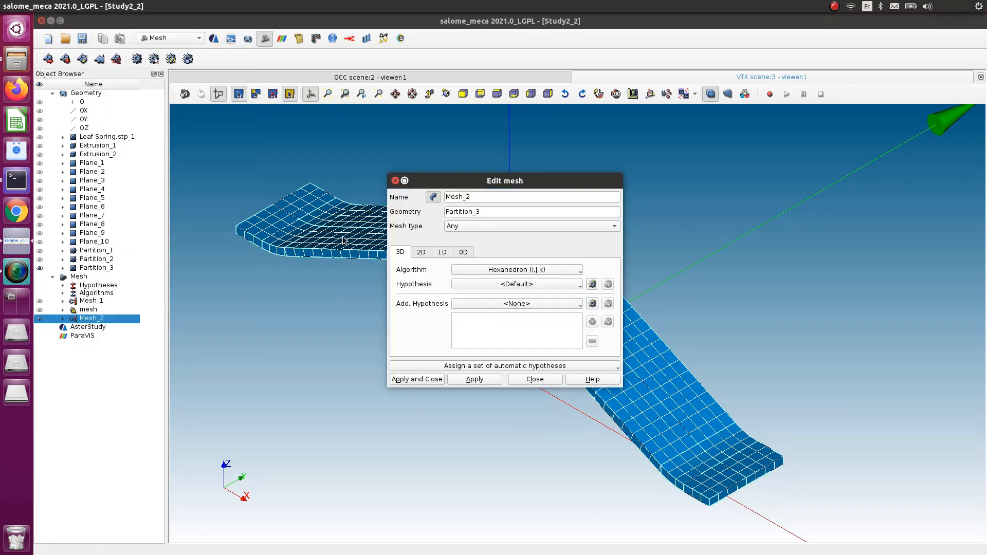
click(442, 252)
click(608, 285)
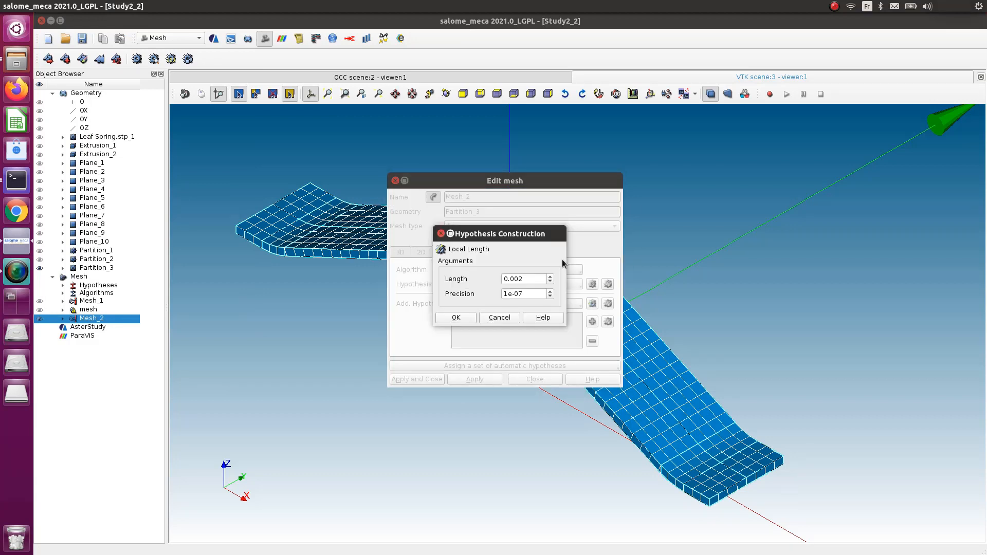
click(524, 279)
key(BackSpace)
text(1)
key(BackSpace)
text(0)
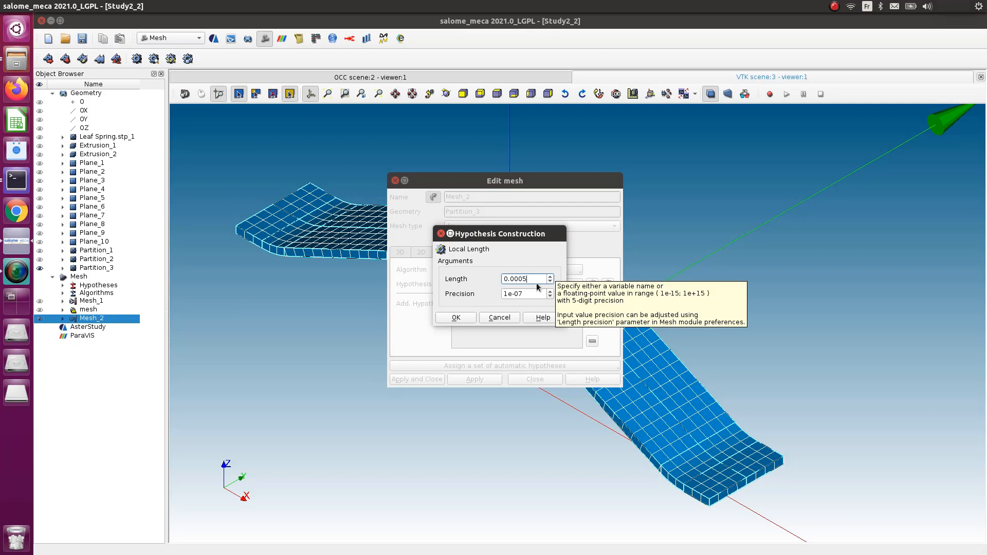
text(5)
click(456, 317)
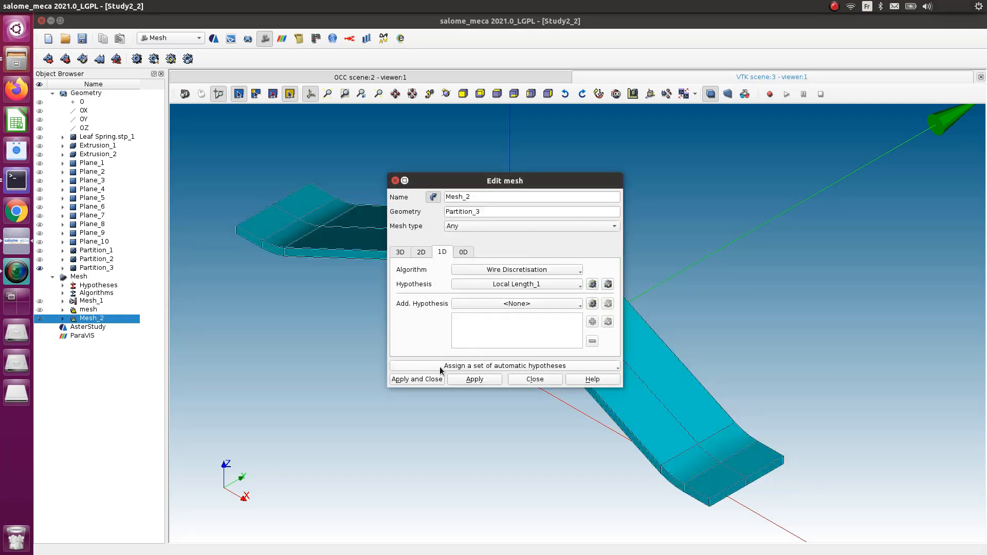
click(434, 380)
- Compute Mesh_2 with the refined local length and dismiss the computation report
right_click(109, 319)
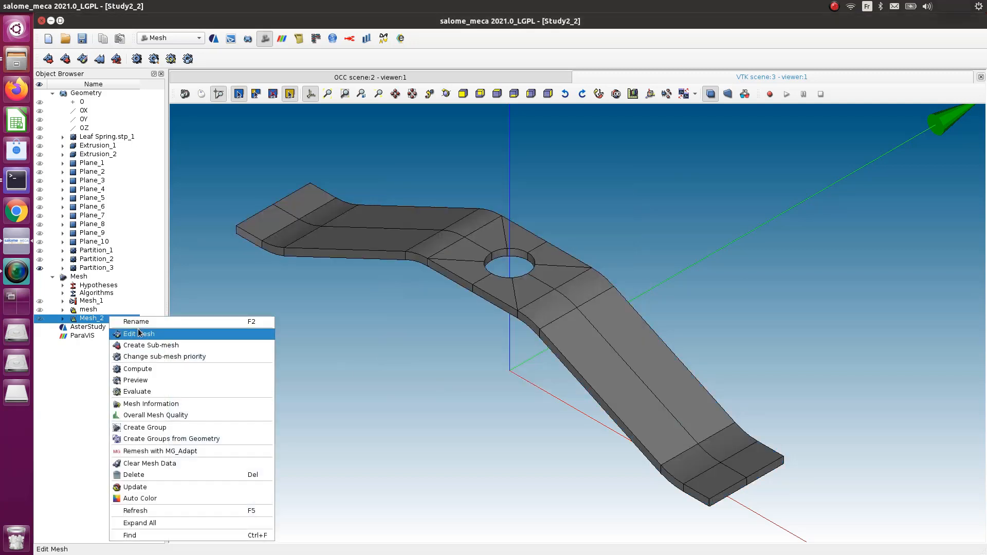
click(160, 369)
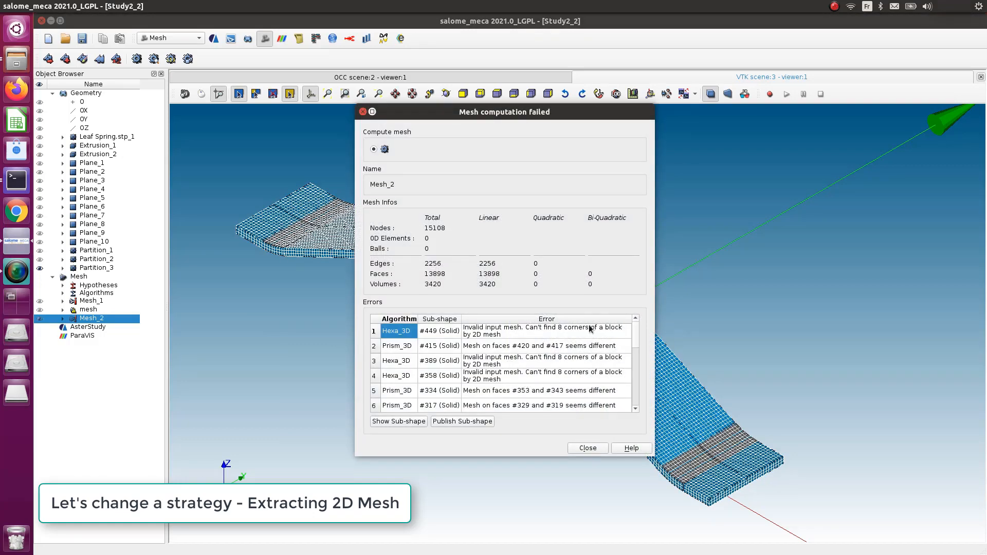
click(598, 449)
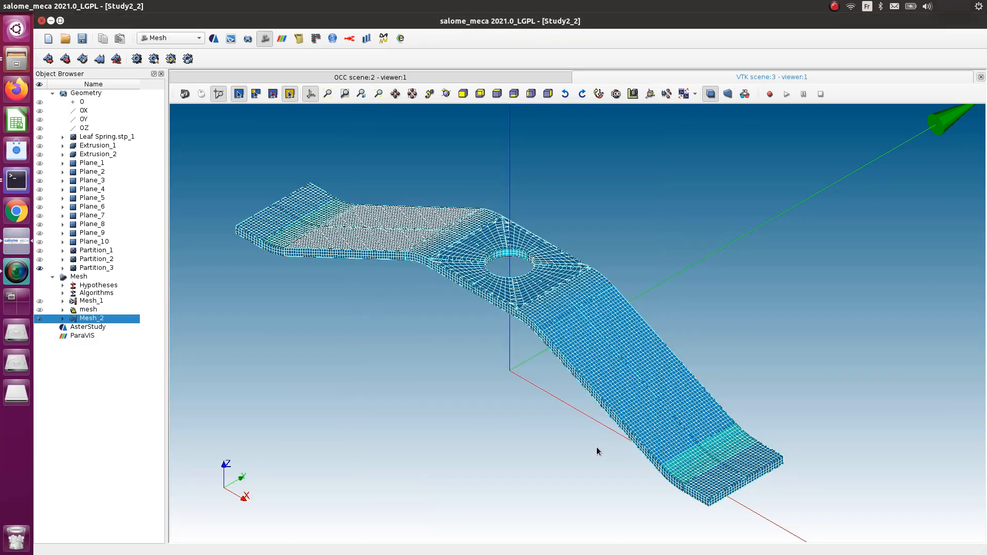
- Examine the refined elements of Mesh_2 around the central hole and along the full length of the spring
scroll(518, 270, up, 10)
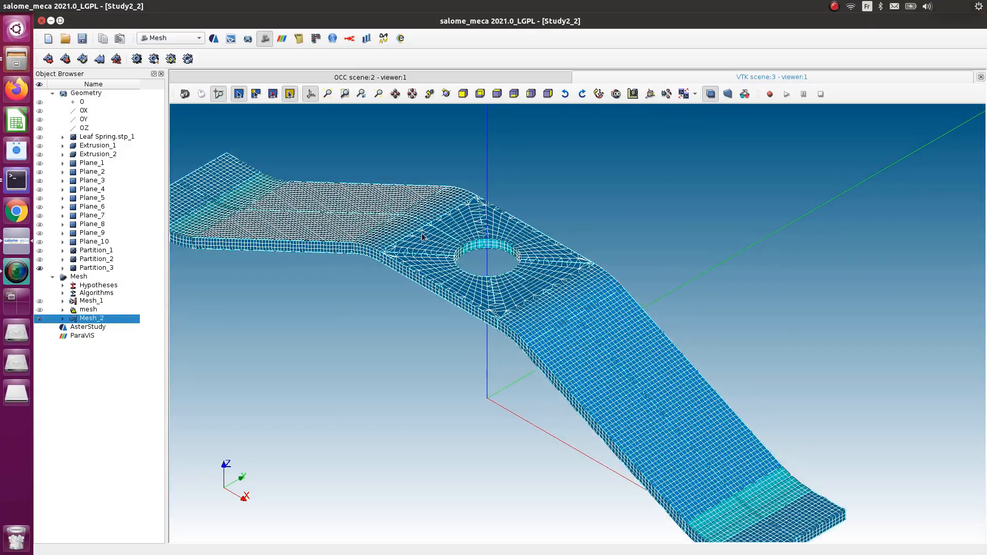
scroll(517, 268, up, 3)
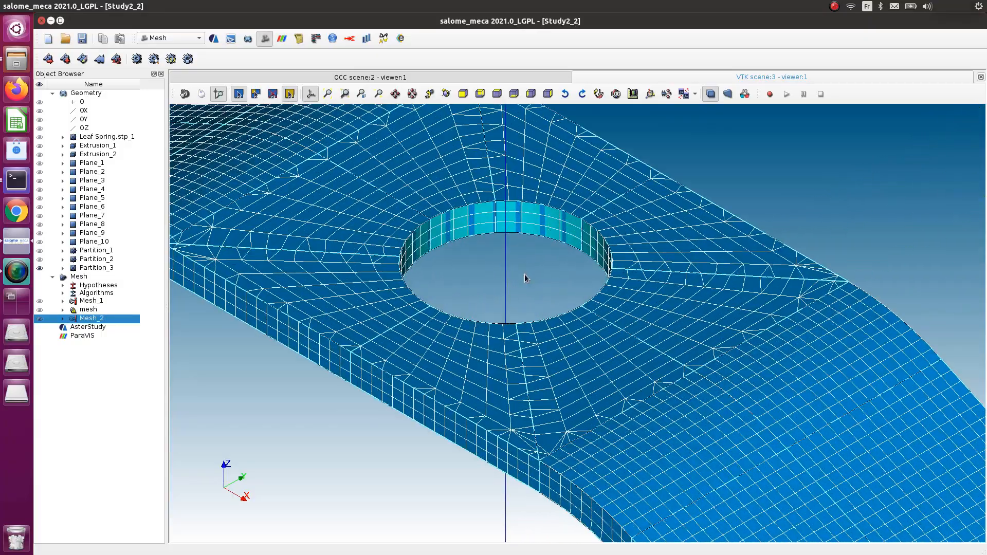
scroll(525, 274, down, 6)
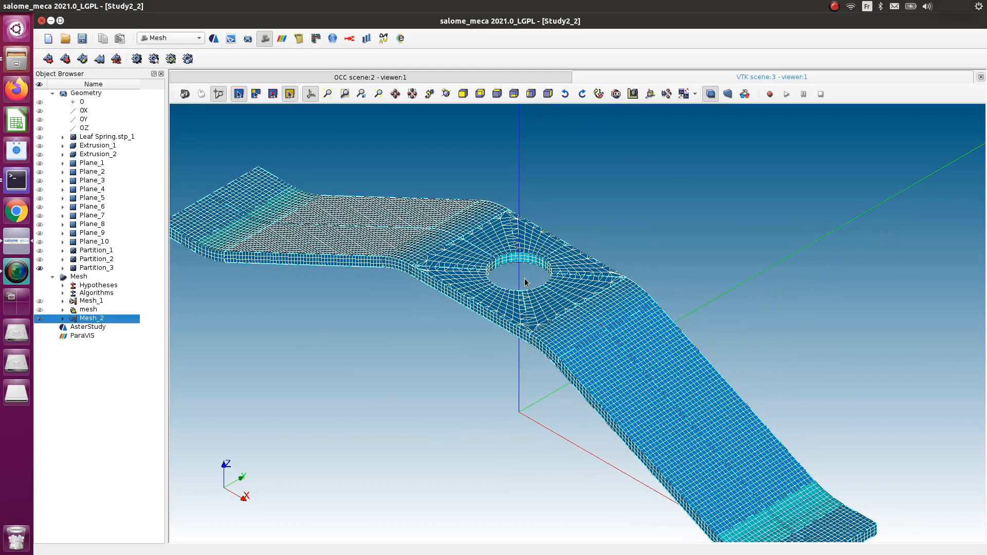
scroll(525, 279, down, 4)
scroll(453, 399, up, 2)
scroll(517, 393, down, 4)
scroll(514, 403, up, 3)
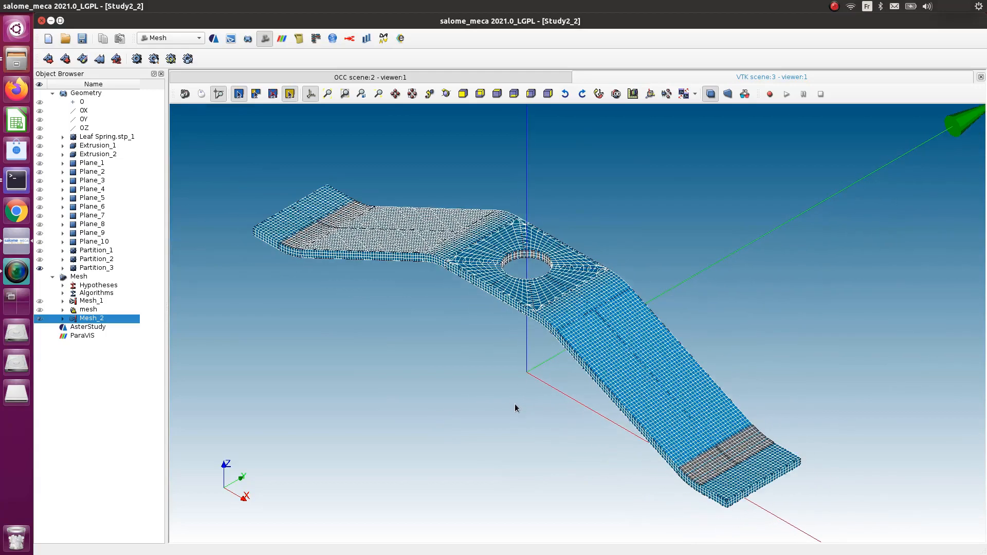
scroll(515, 409, up, 3)
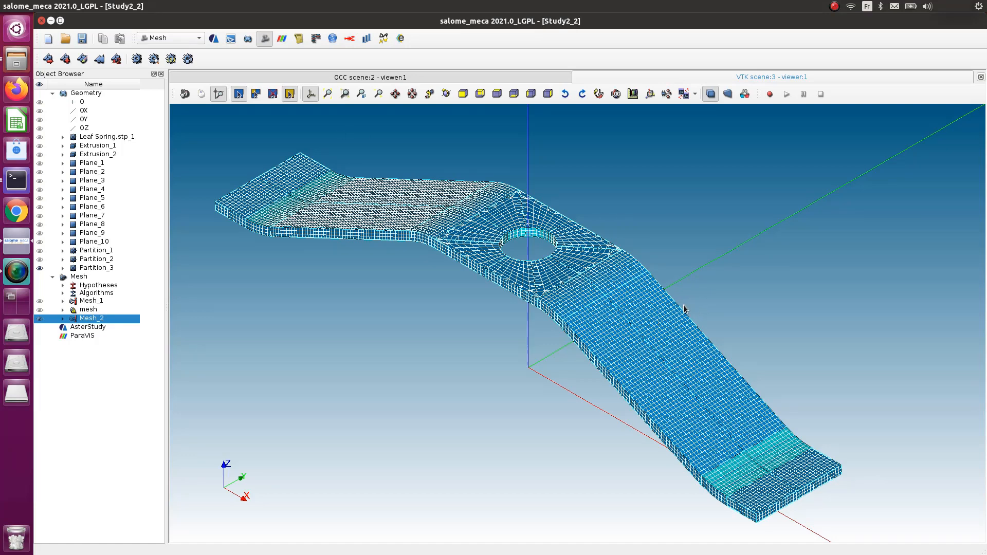
- Delete Mesh_2 from the study and confirm the deletion
right_click(116, 242)
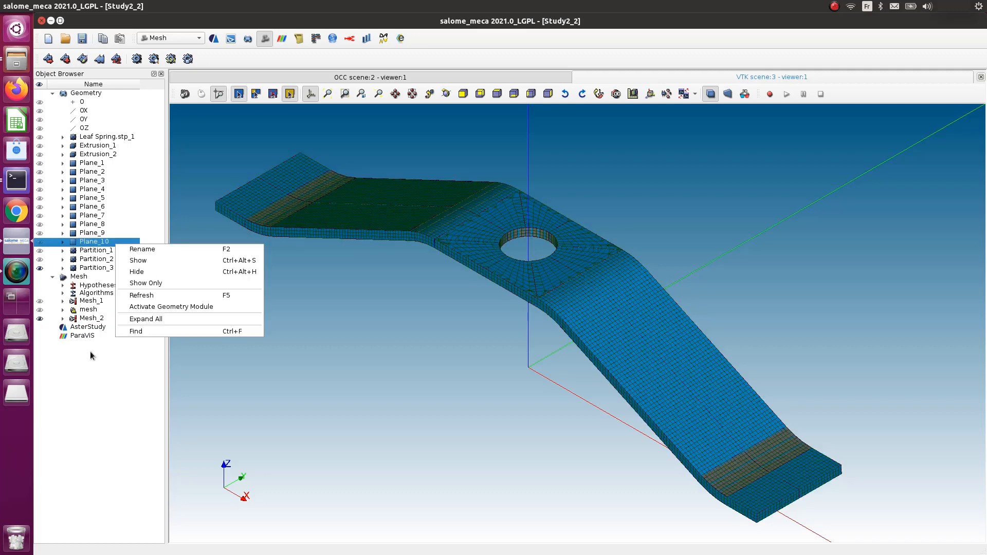
click(90, 319)
right_click(98, 319)
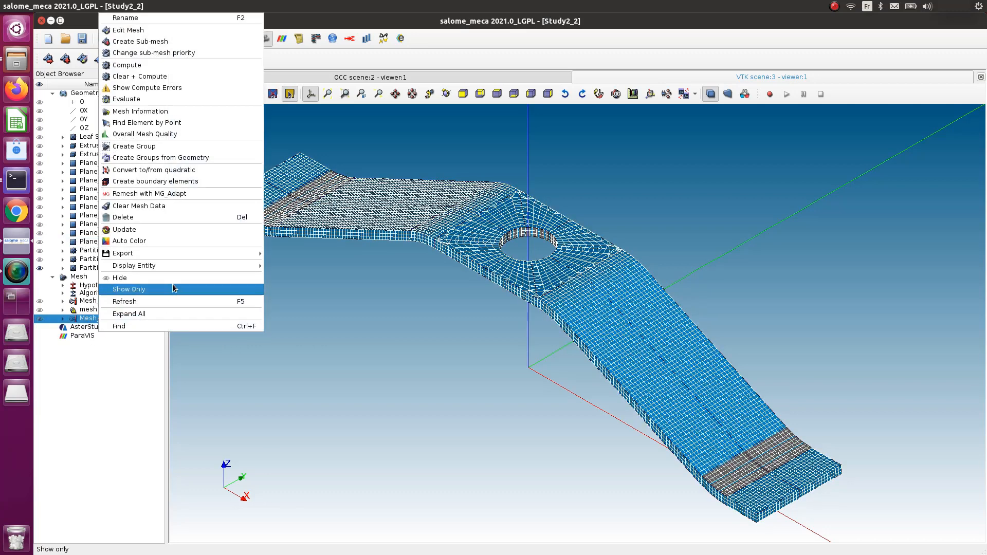
click(129, 217)
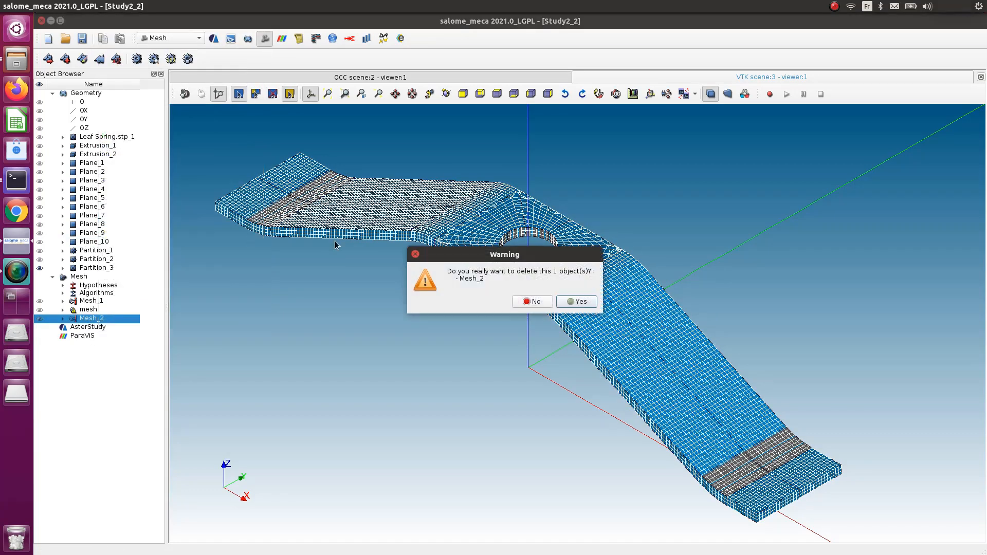
click(584, 303)
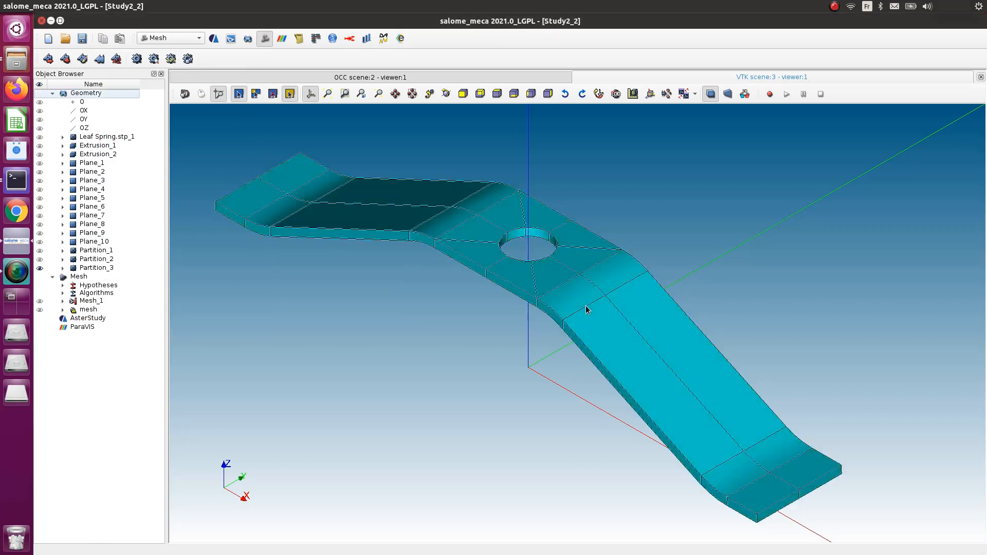
- In the Geometry module, start exploding Partition_3 into sub-shapes of type Face with manual sub-shape selection enabled
click(248, 38)
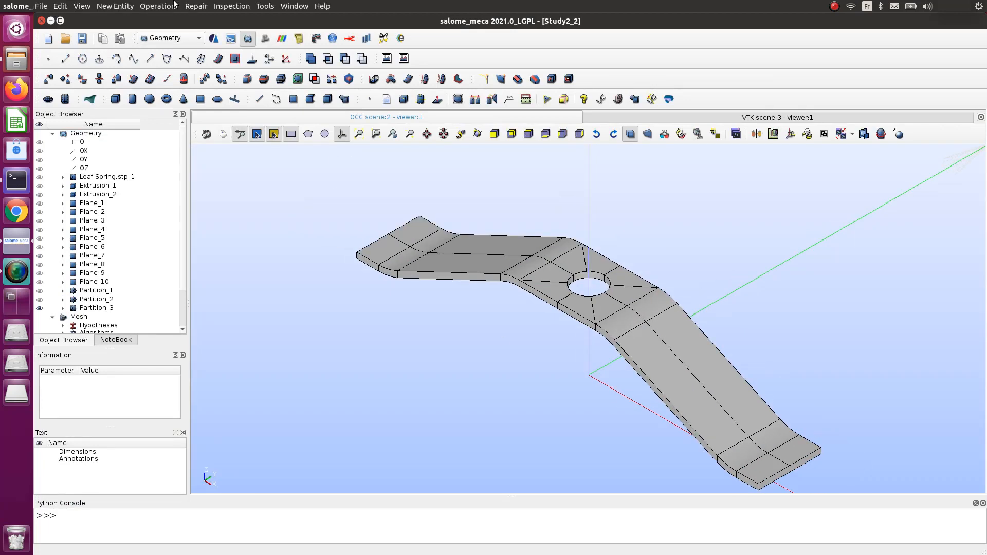
click(159, 6)
mouse_move(120, 4)
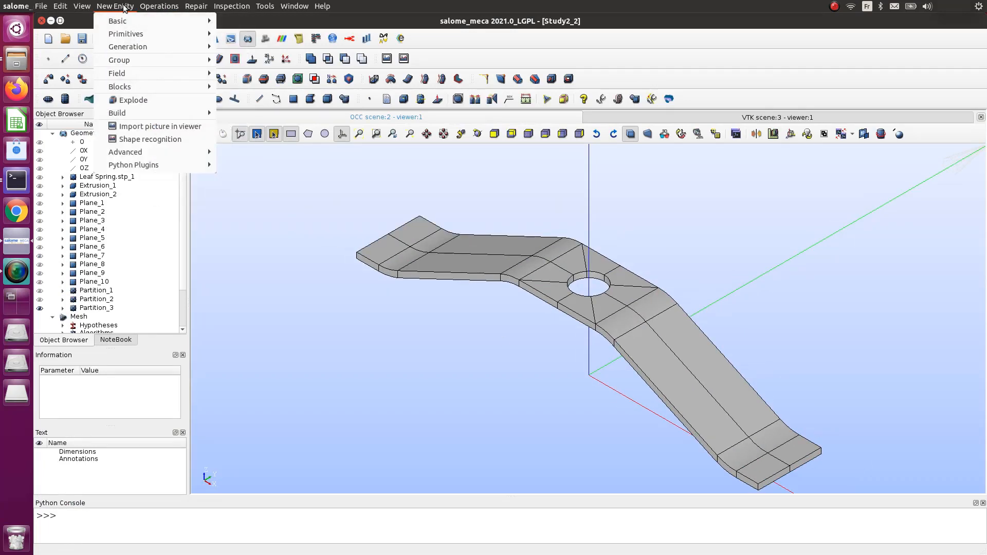
click(172, 102)
drag(525, 176, 211, 184)
drag(335, 175, 918, 527)
click(157, 263)
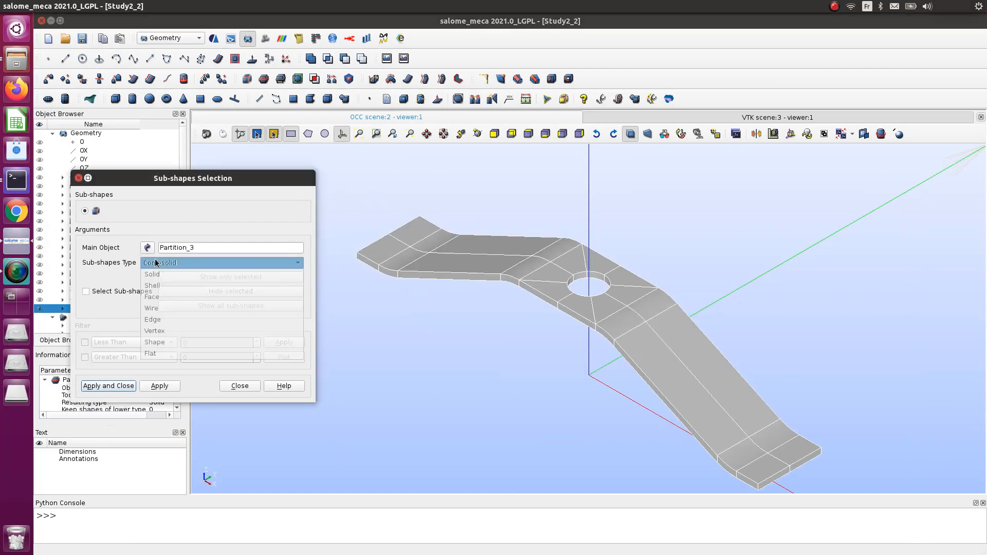
click(171, 298)
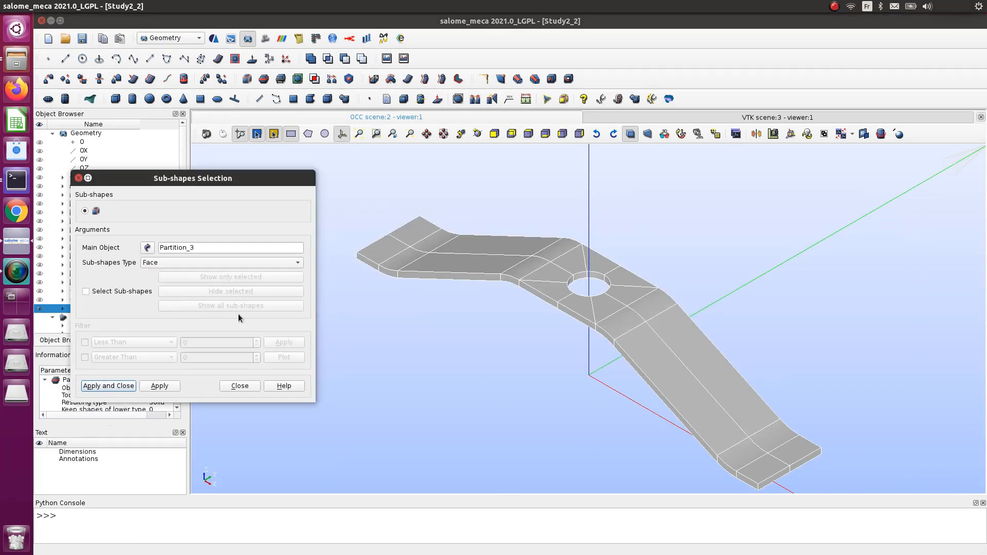
click(86, 291)
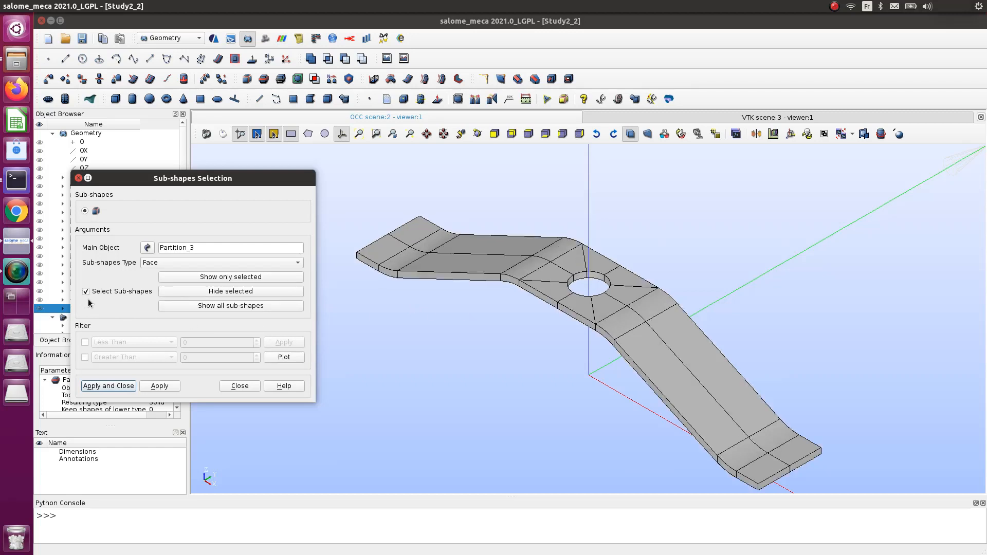
- Select all upper faces of the leaf spring, including those around the hole, and extract them as separate faces
click(420, 234)
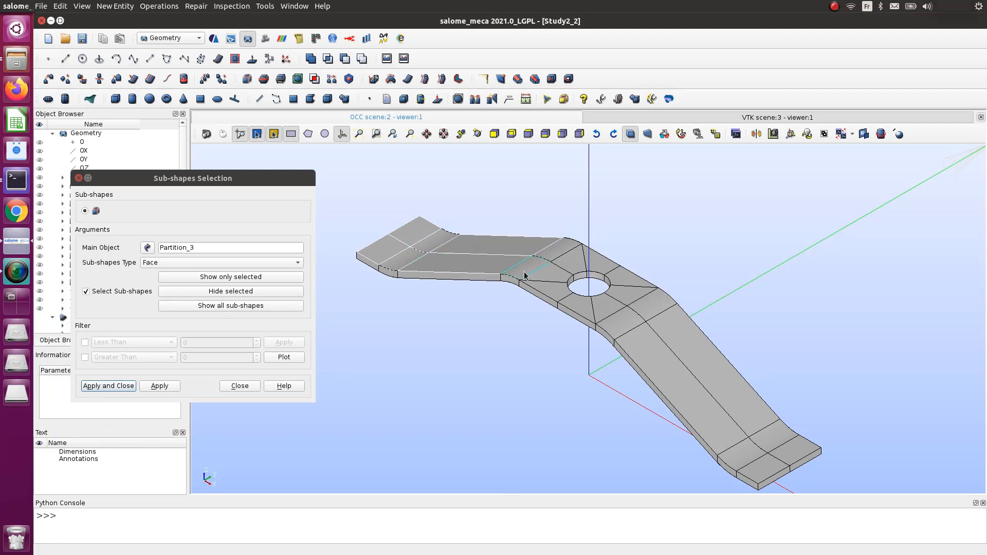
shift+click(571, 265)
shift+click(555, 283)
shift+click(558, 296)
shift+click(584, 305)
shift+click(601, 306)
shift+click(628, 298)
shift+click(622, 282)
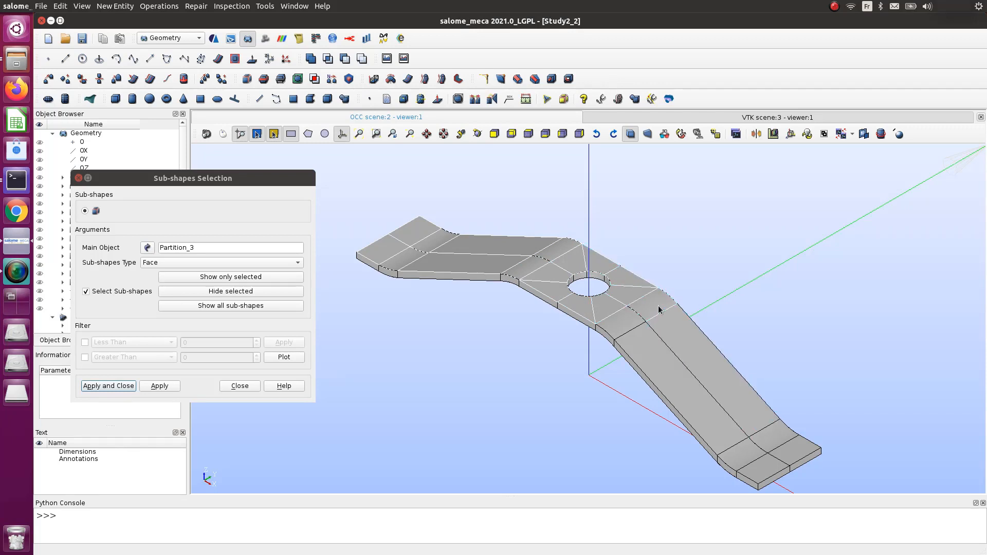
shift+click(622, 326)
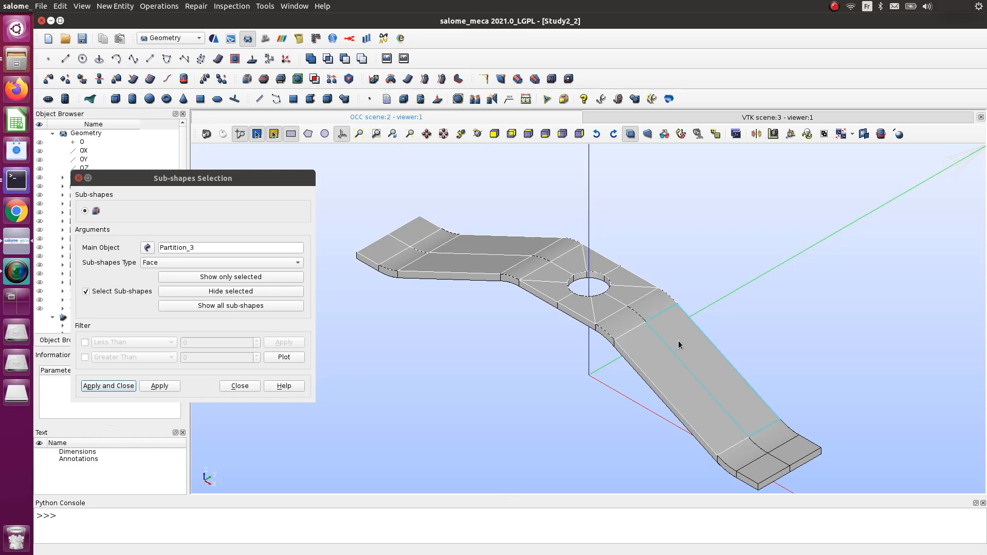
shift+click(697, 349)
shift+click(775, 436)
shift+click(792, 455)
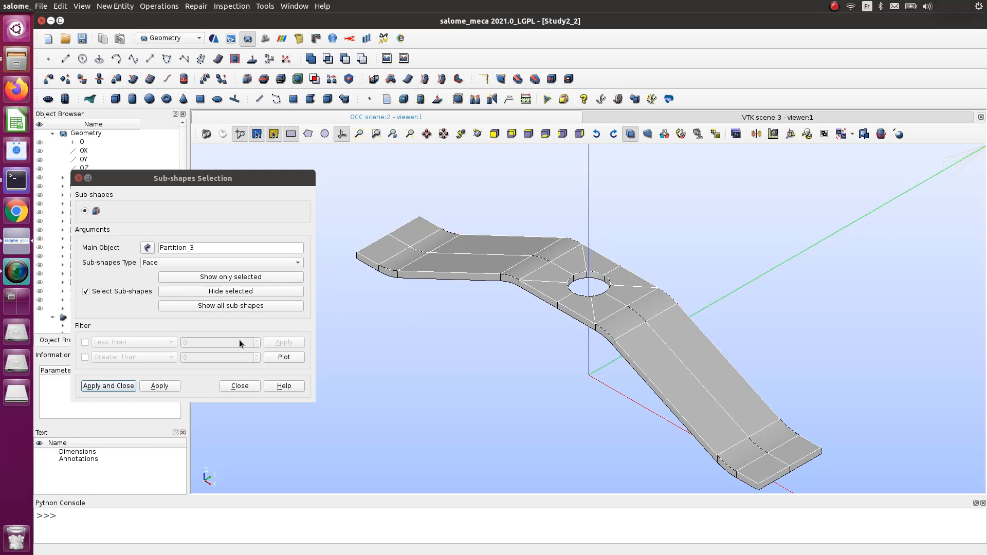
click(98, 390)
- Hide the solid Partition_3 so only its extracted upper faces are displayed, and check that surface
scroll(447, 378, down, 2)
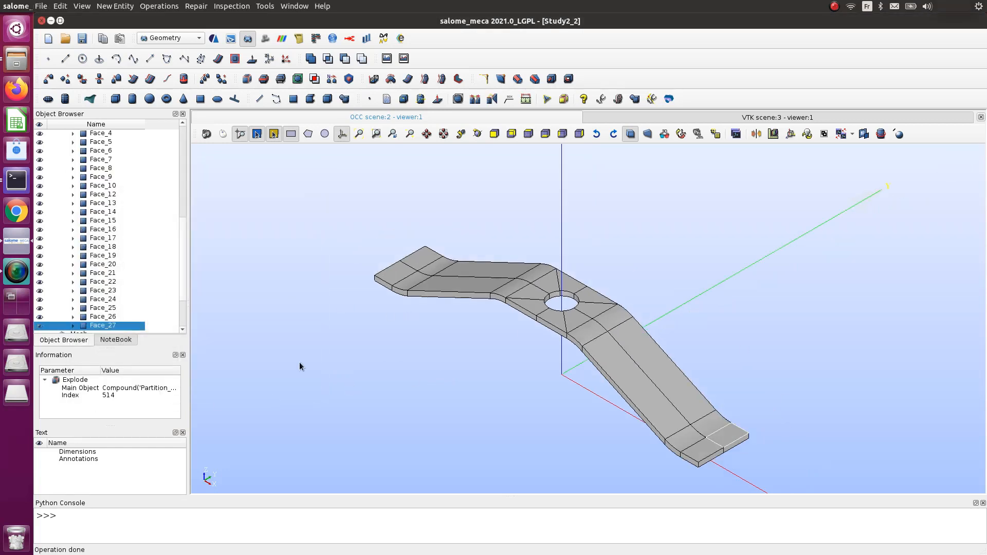
scroll(74, 310, up, 6)
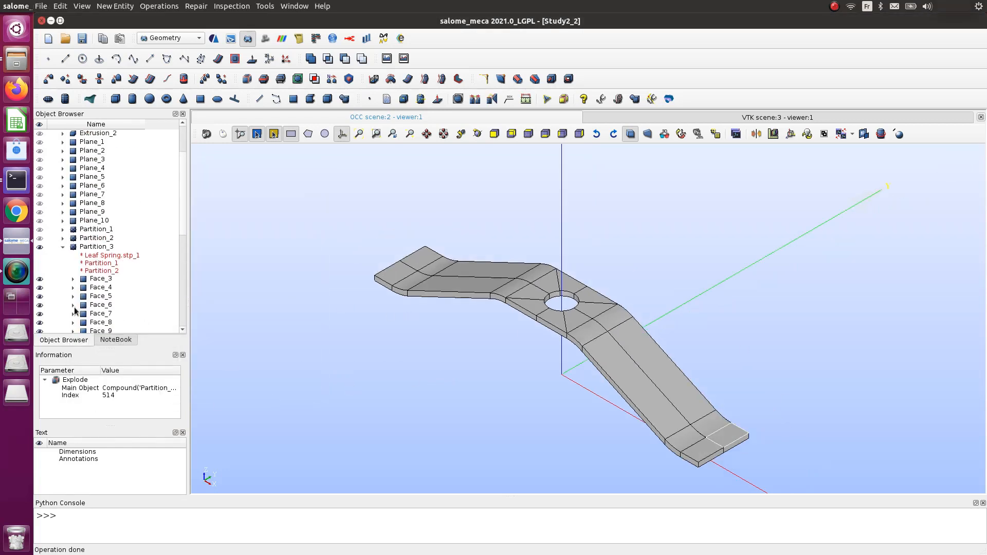
click(40, 247)
scroll(510, 301, down, 1)
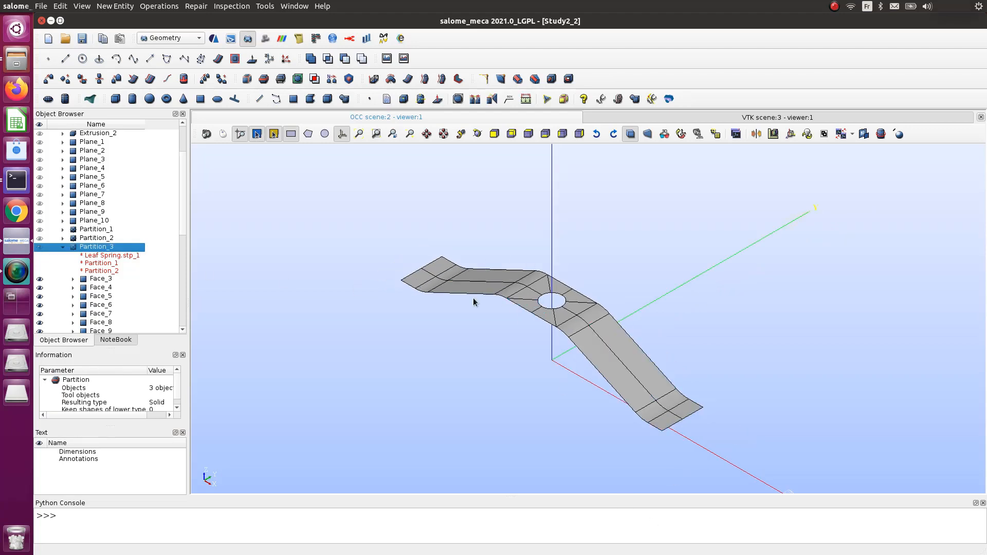
scroll(635, 440, up, 2)
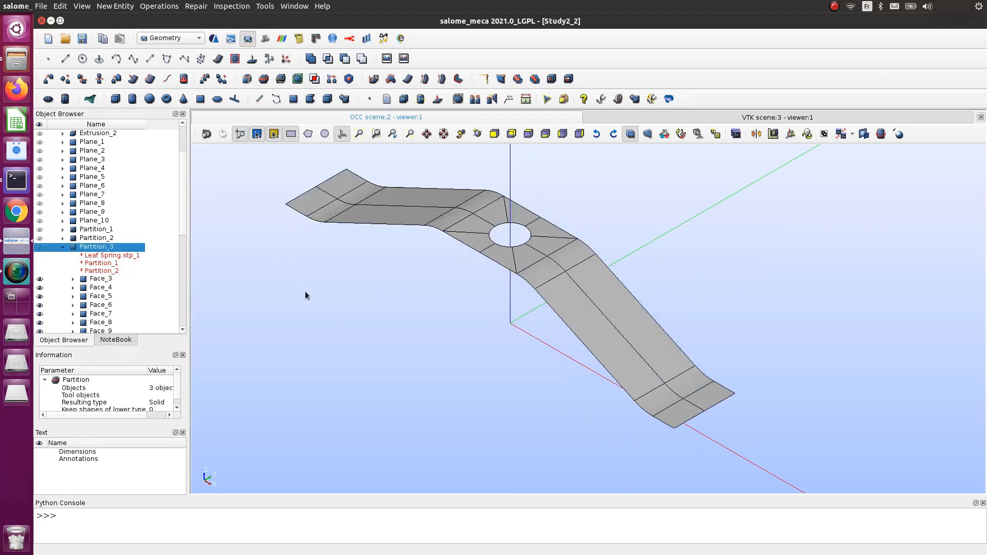
scroll(308, 280, down, 3)
scroll(234, 240, up, 4)
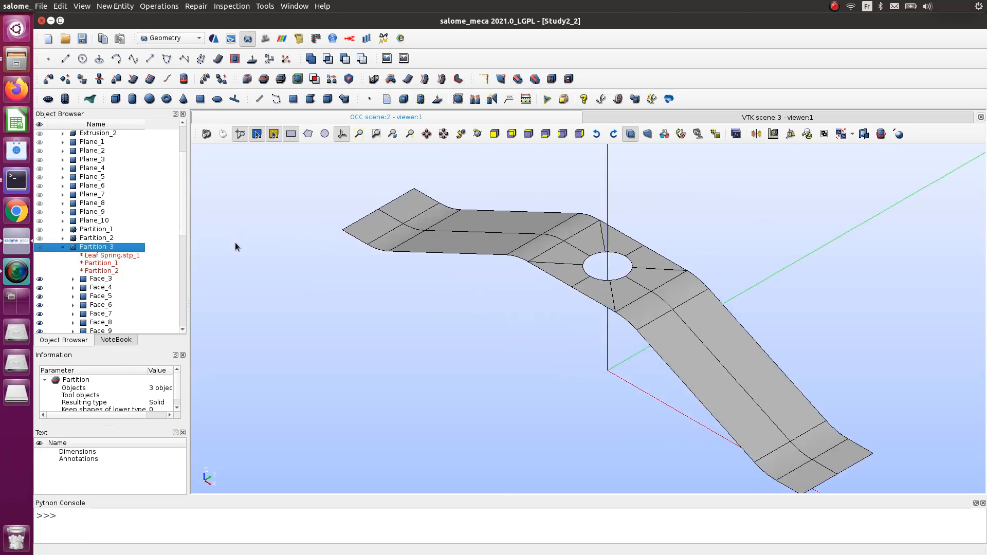
scroll(589, 319, down, 1)
scroll(698, 403, up, 1)
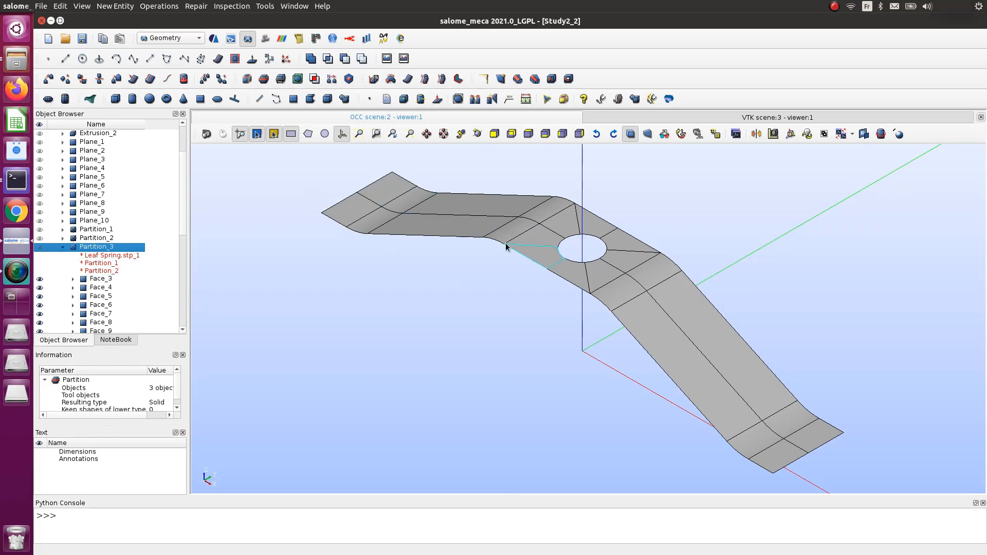
scroll(509, 264, down, 2)
scroll(514, 274, up, 1)
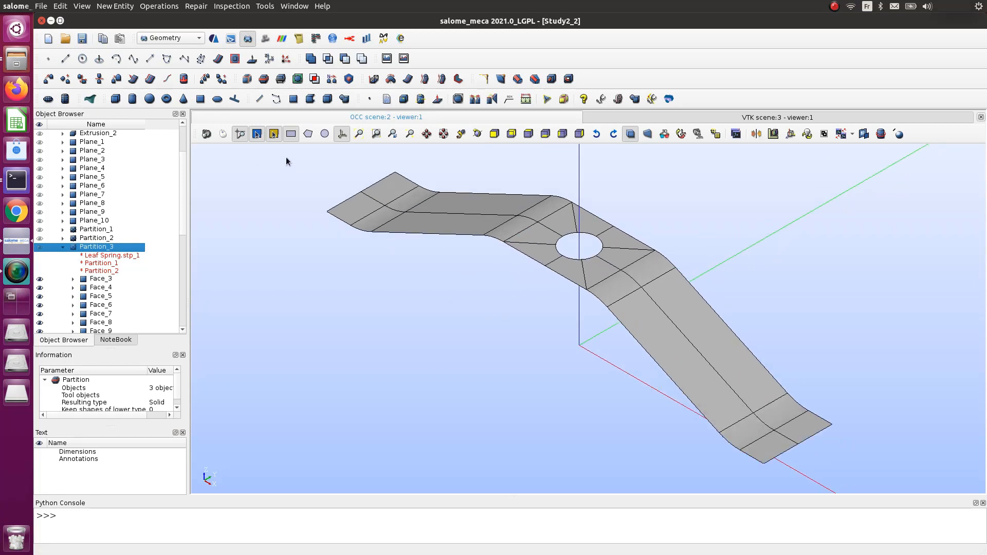
- Start a Partition operation on the extracted upper faces of the leaf spring and choose Shell as the resulting type
click(159, 6)
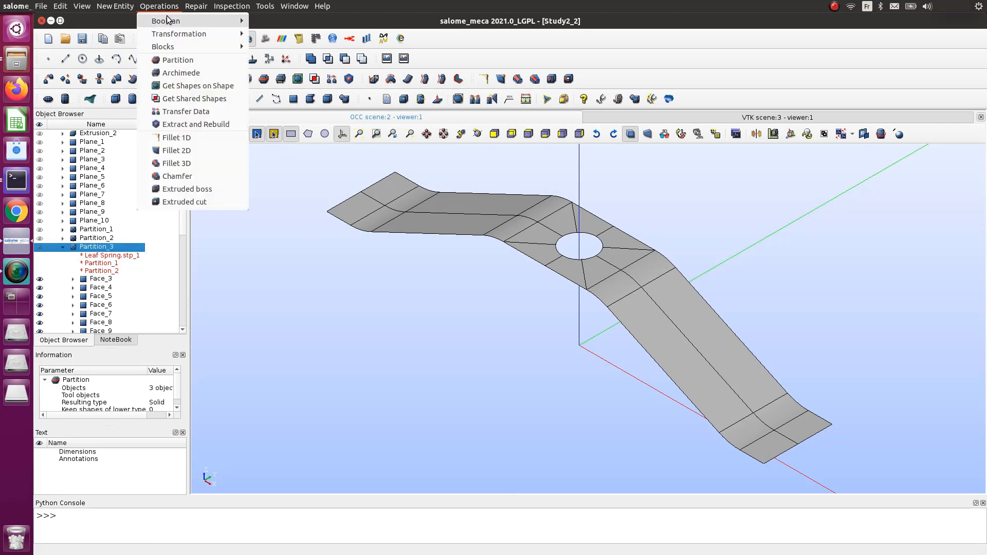
mouse_move(168, 18)
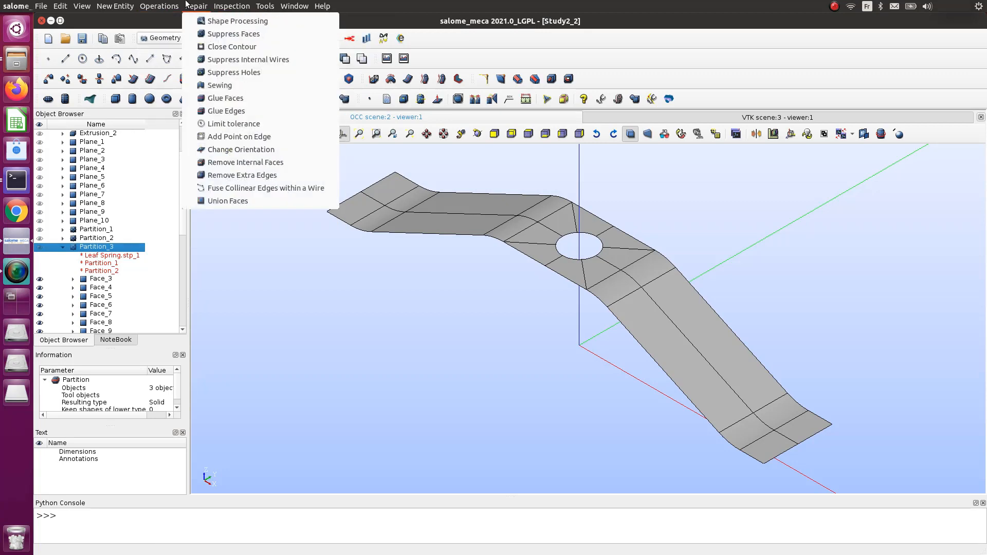
mouse_move(206, 21)
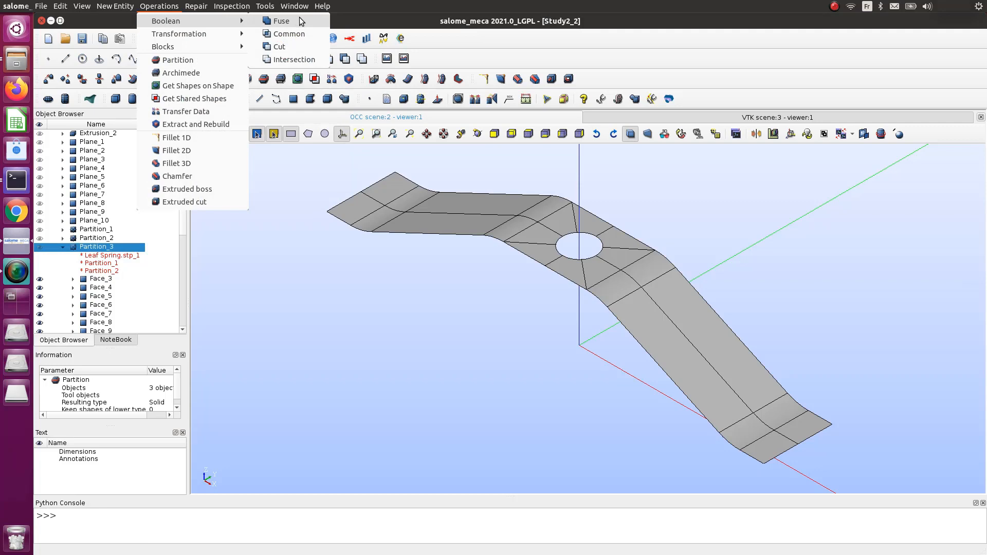
mouse_move(195, 4)
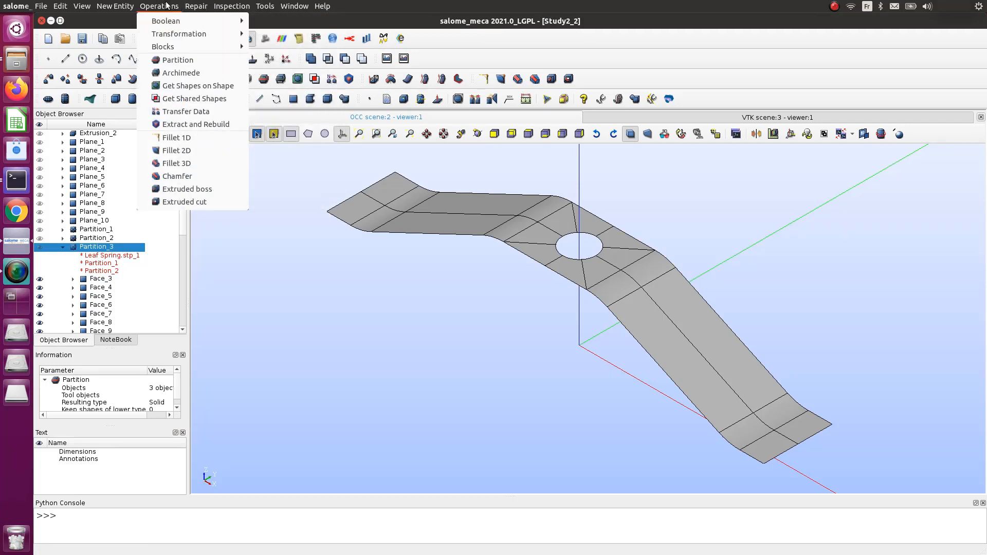
click(178, 59)
drag(514, 161, 137, 169)
drag(302, 148, 910, 493)
drag(190, 166, 285, 155)
click(269, 291)
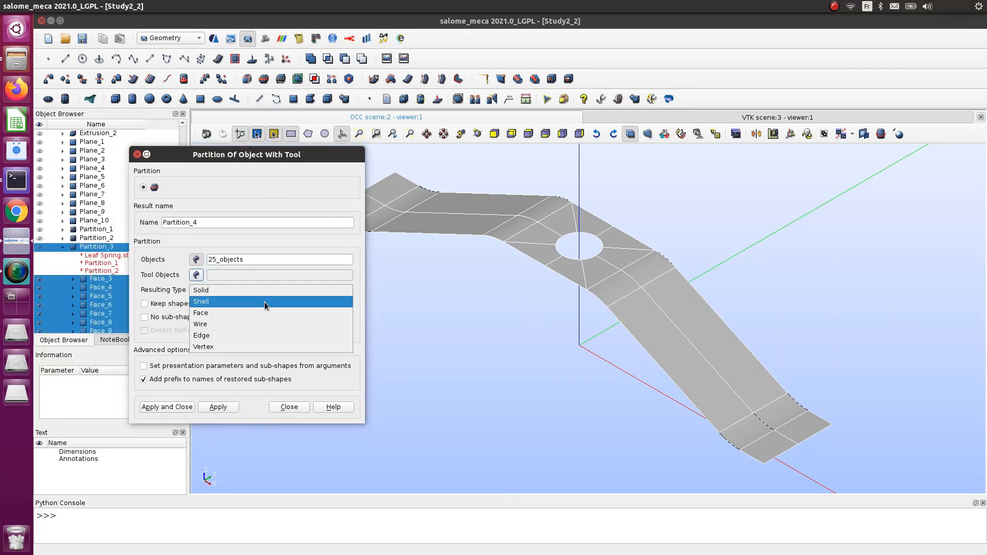
click(265, 302)
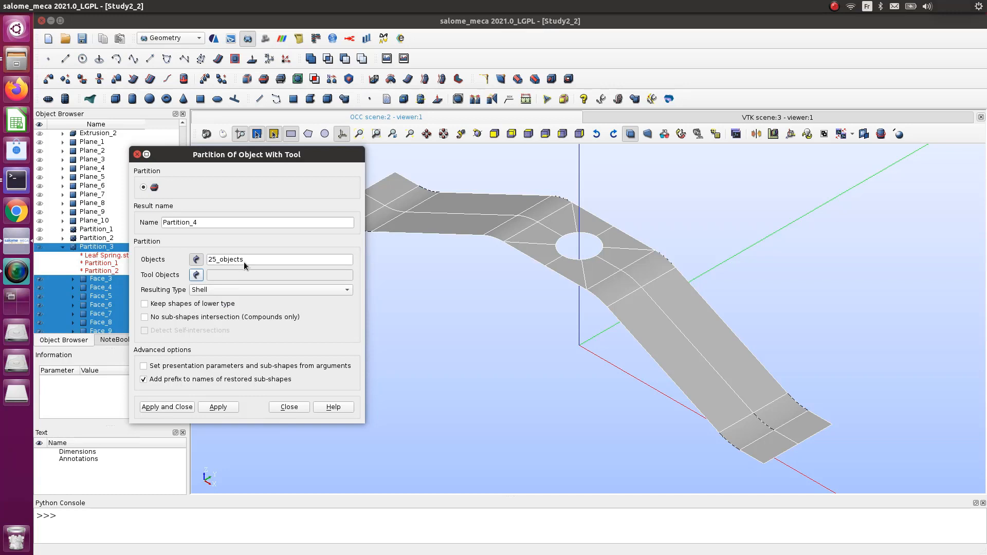
- Restrict the partition objects to Face_3 through Face_27, set the resulting type to Face, and create Partition_4
drag(290, 154, 333, 183)
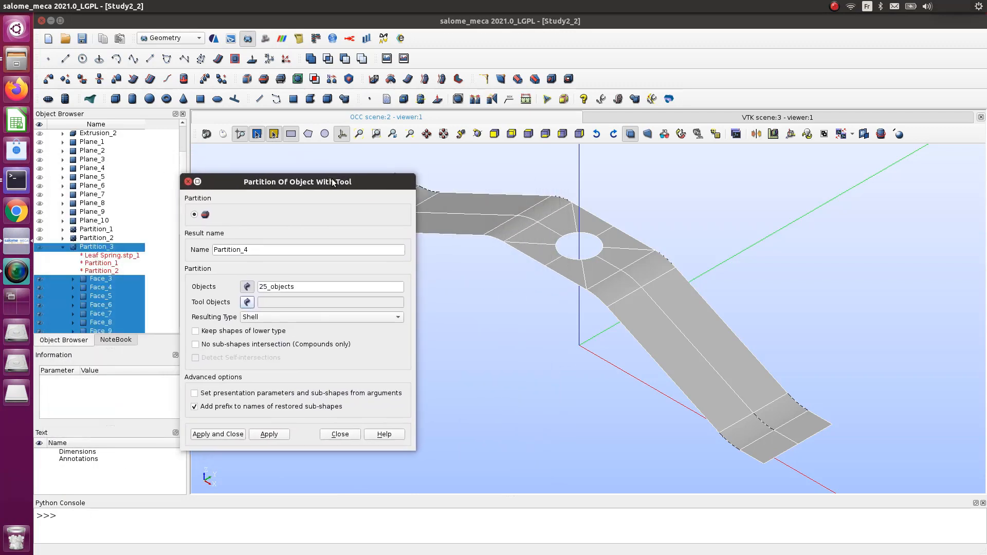
click(41, 249)
click(95, 277)
scroll(106, 291, down, 7)
shift+click(111, 300)
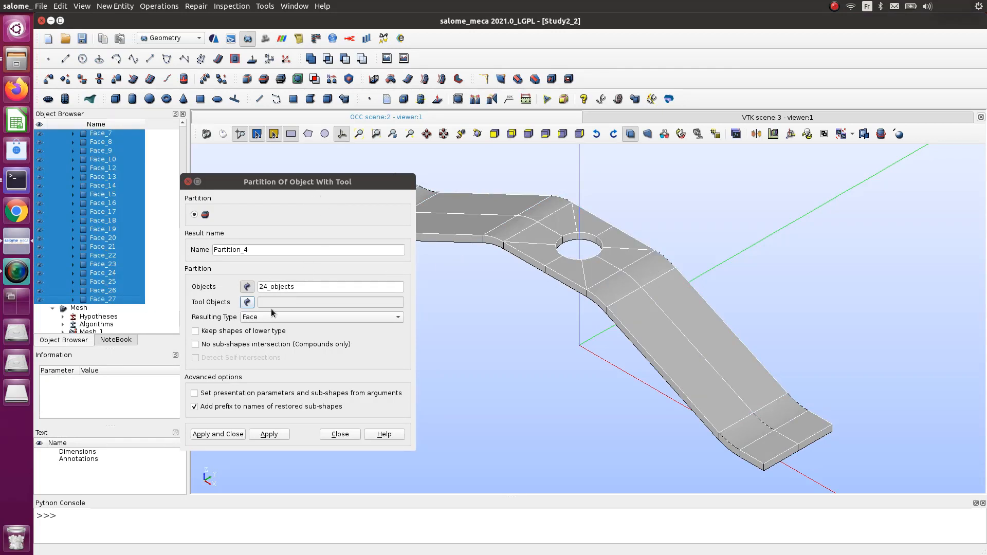
click(219, 435)
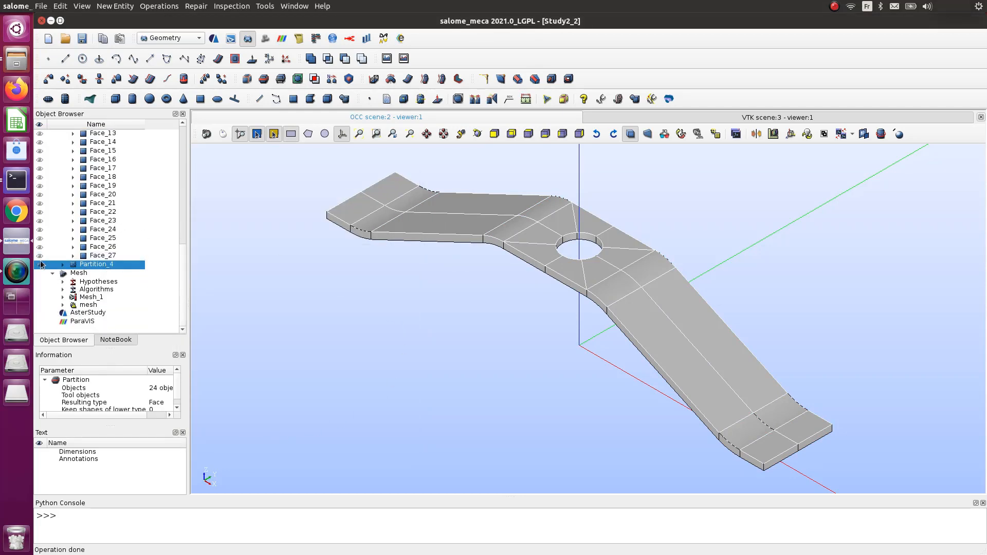
- Hide the solid Partition_3 in the Geometry module and check the remaining Partition_4 surface
scroll(115, 237, up, 7)
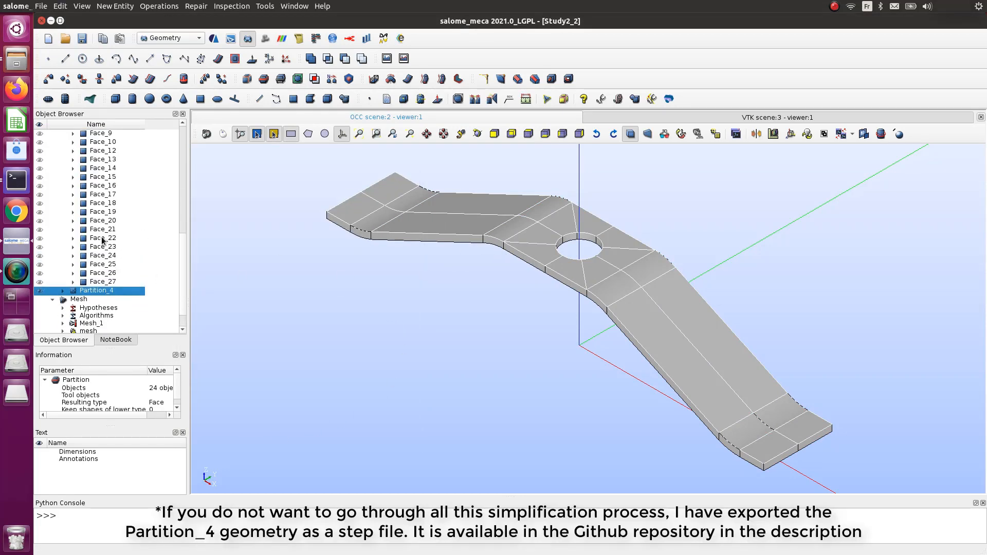
click(40, 204)
scroll(494, 231, down, 5)
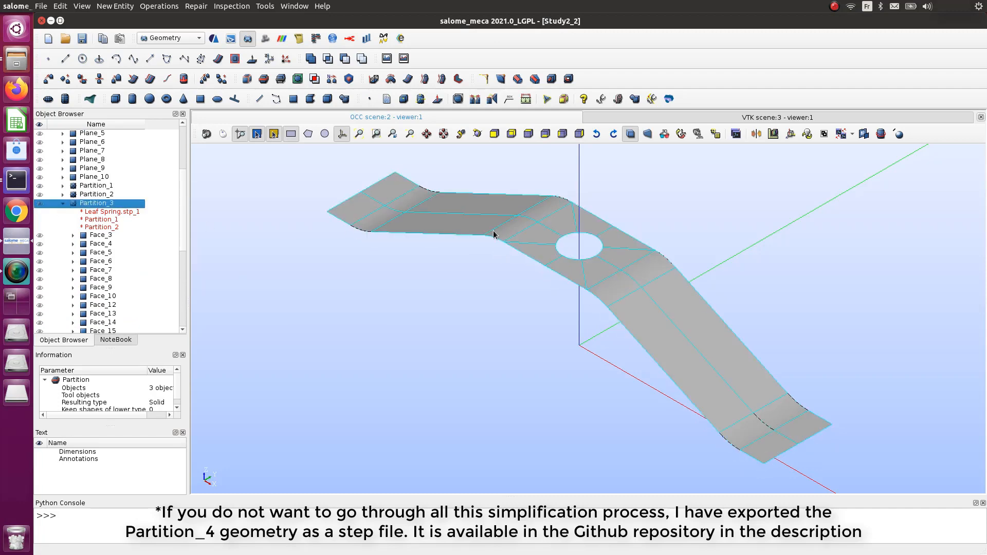
scroll(359, 242, up, 6)
scroll(405, 310, down, 1)
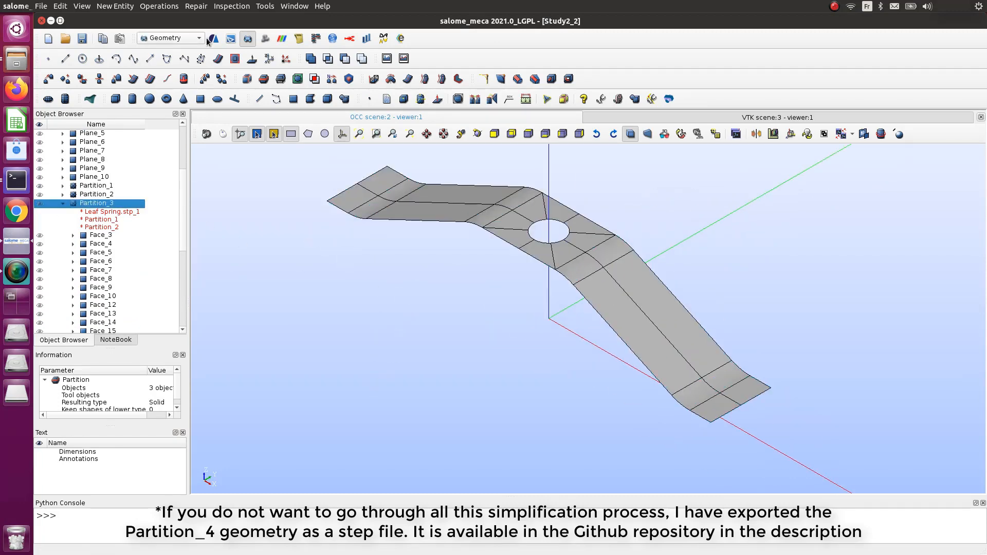
- Switch to the Mesh module, hide the solid Partition_3 and display the Partition_4 surface
click(266, 39)
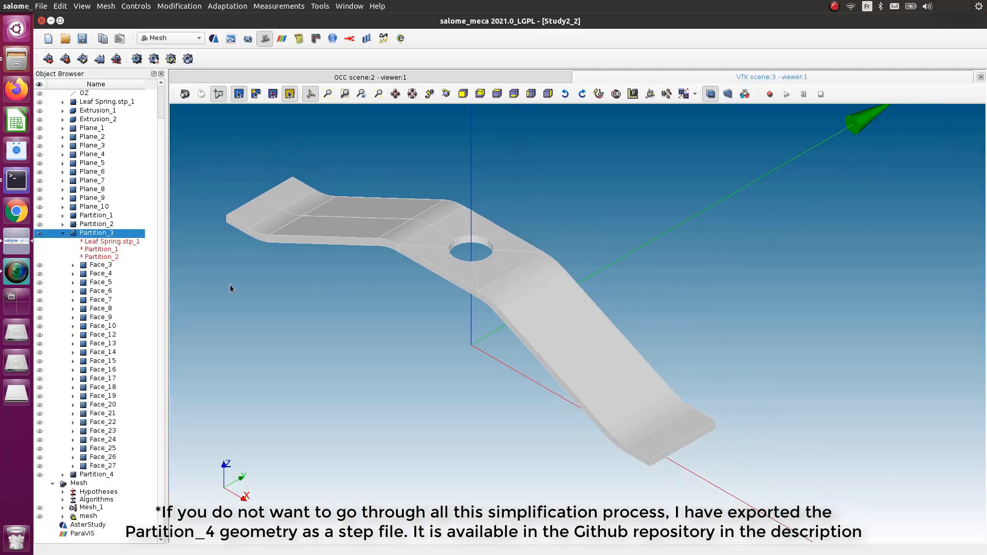
click(41, 233)
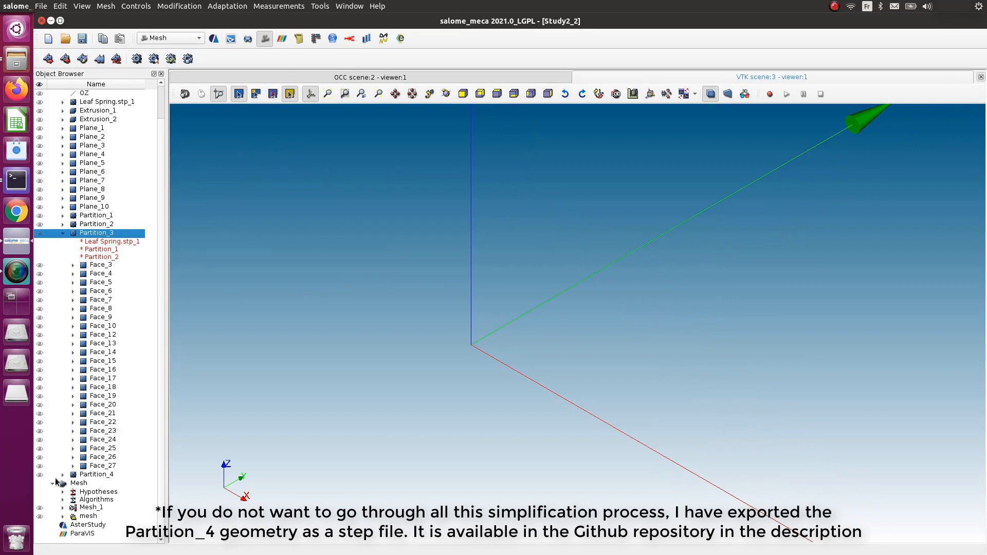
click(40, 475)
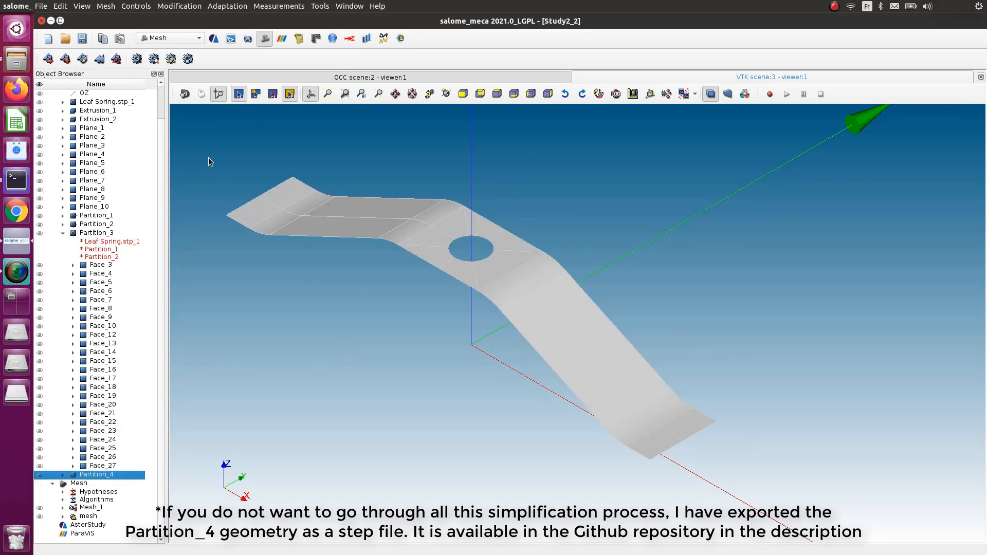
scroll(206, 170, up, 3)
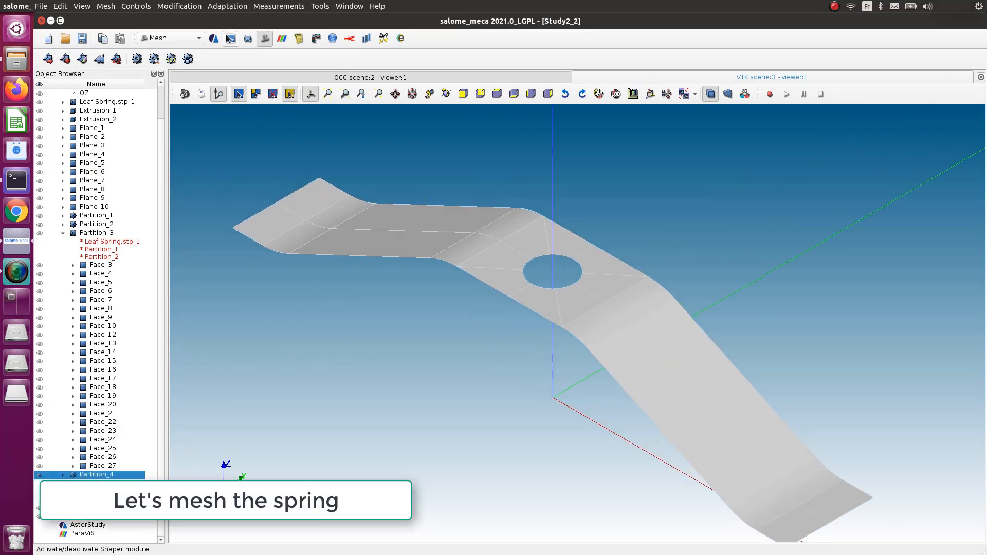
- Create a mesh on Partition_4 with Quadrangle: Mapping as 2D algorithm and Wire Discretisation with the Local Length_1 hypothesis in 1D
click(47, 59)
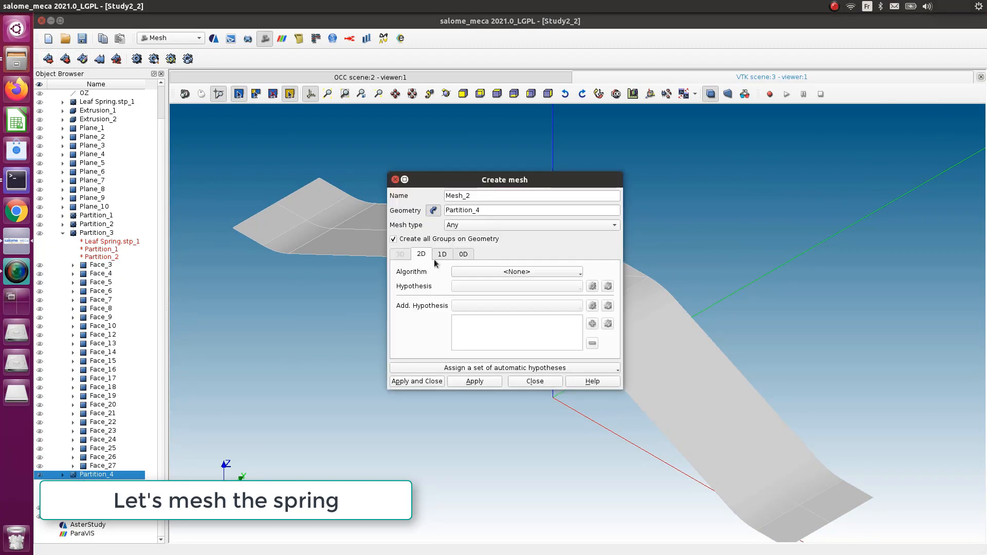
click(493, 271)
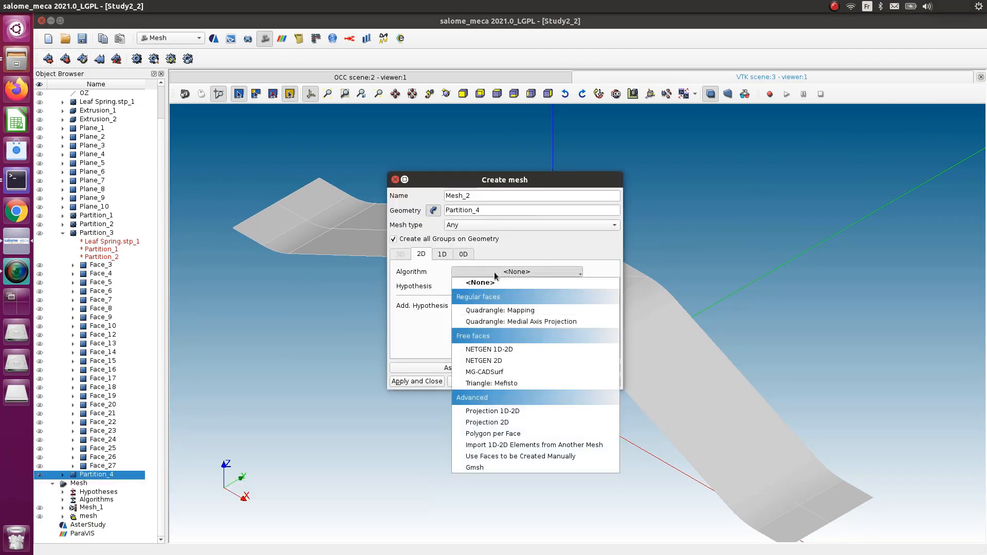
click(502, 311)
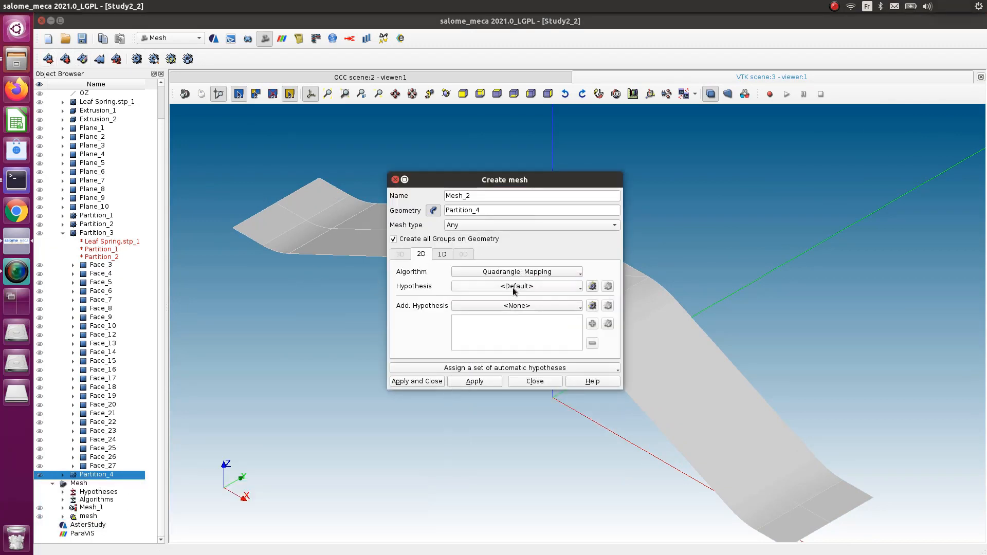
click(445, 255)
click(513, 271)
click(517, 313)
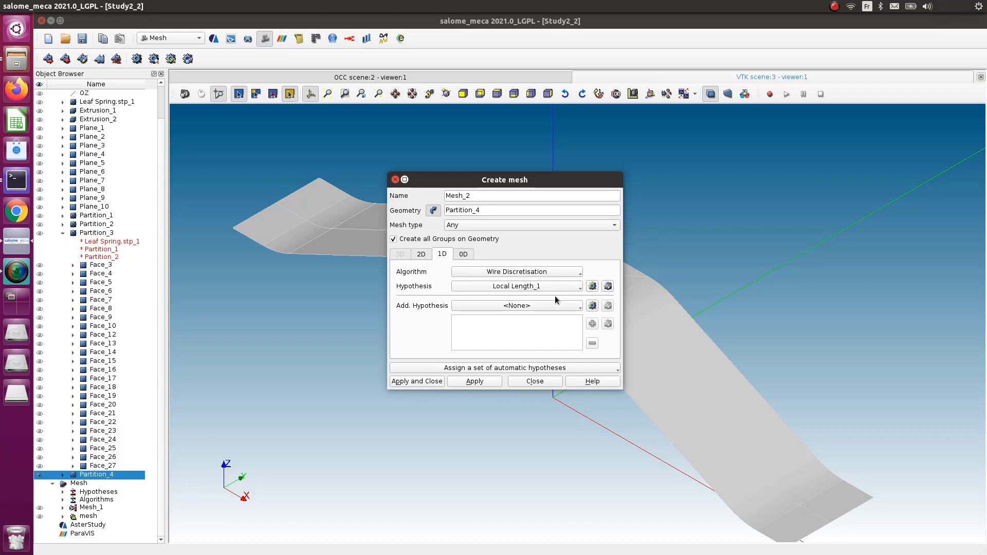
click(405, 382)
- Compute the surface mesh Mesh_2 and dismiss the computation summary
right_click(99, 530)
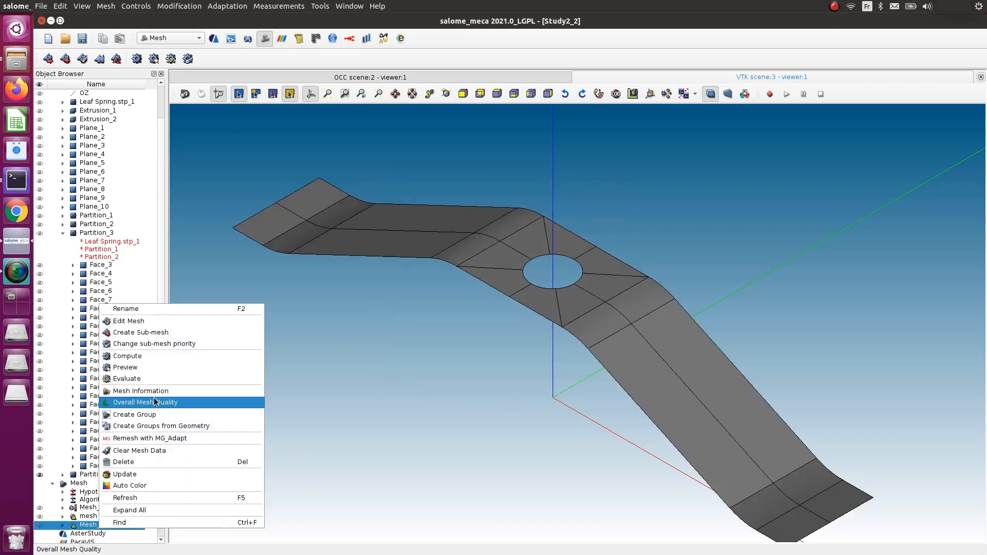
click(191, 356)
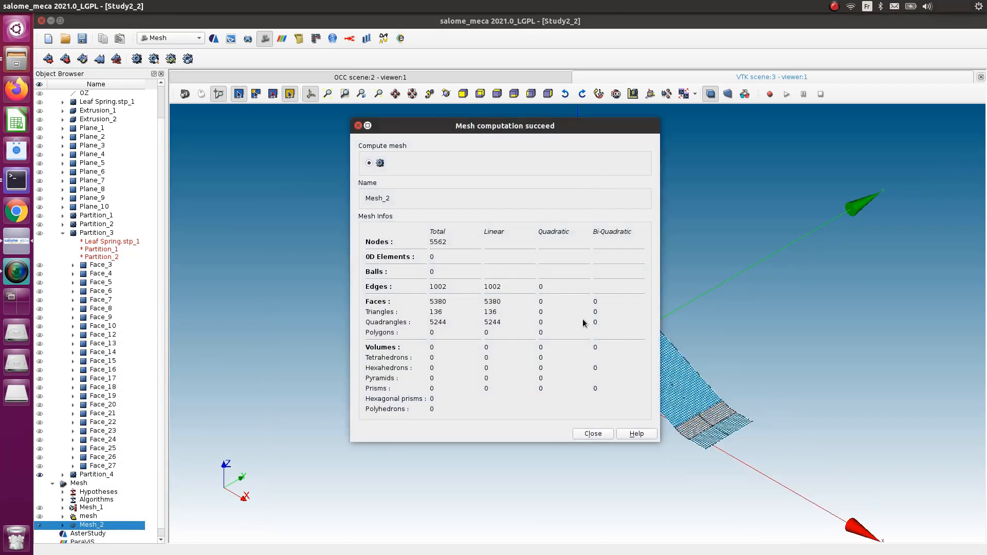
click(593, 433)
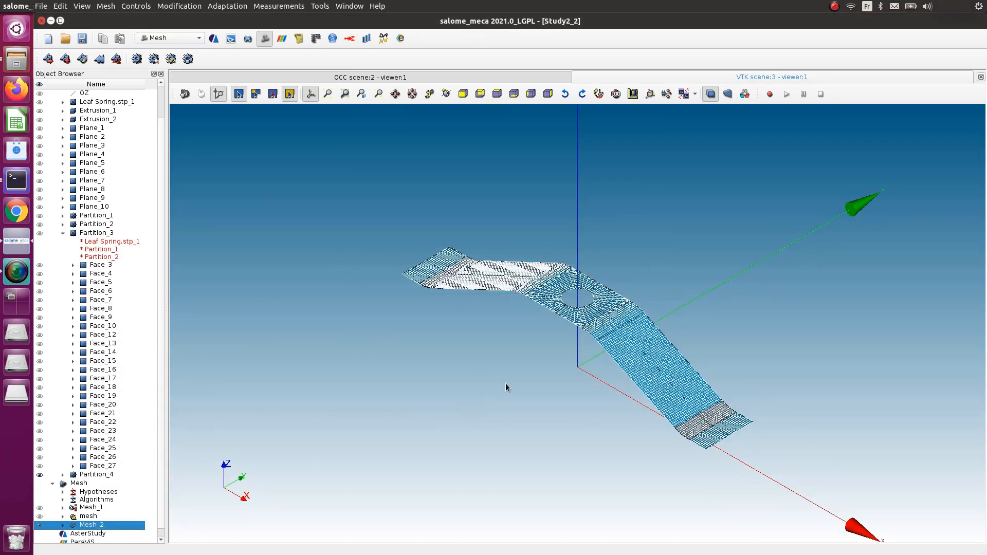
- Examine the element shapes of Mesh_2 around the central hole and along the partition edges and spring borders
scroll(507, 384, up, 2)
scroll(511, 388, up, 6)
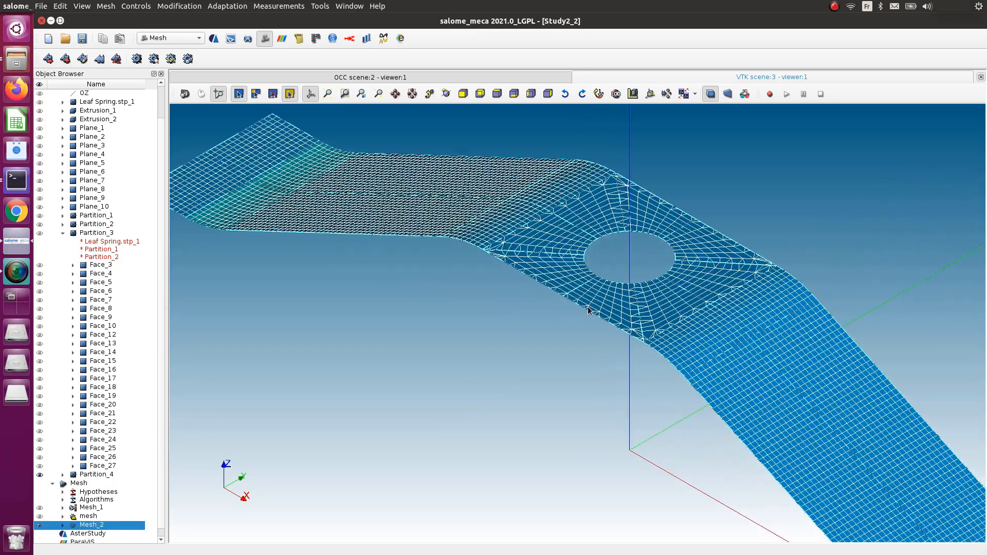
scroll(471, 315, down, 5)
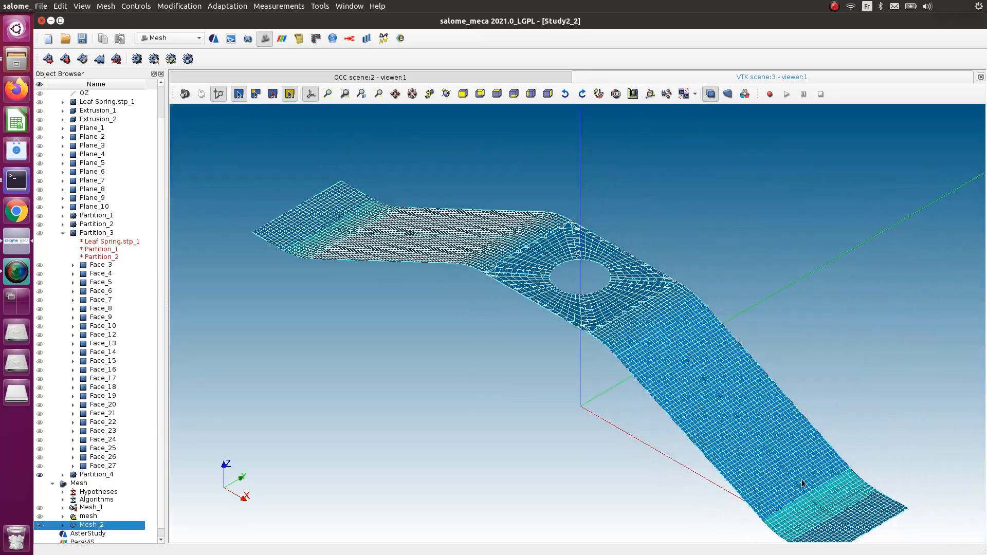
scroll(445, 235, up, 6)
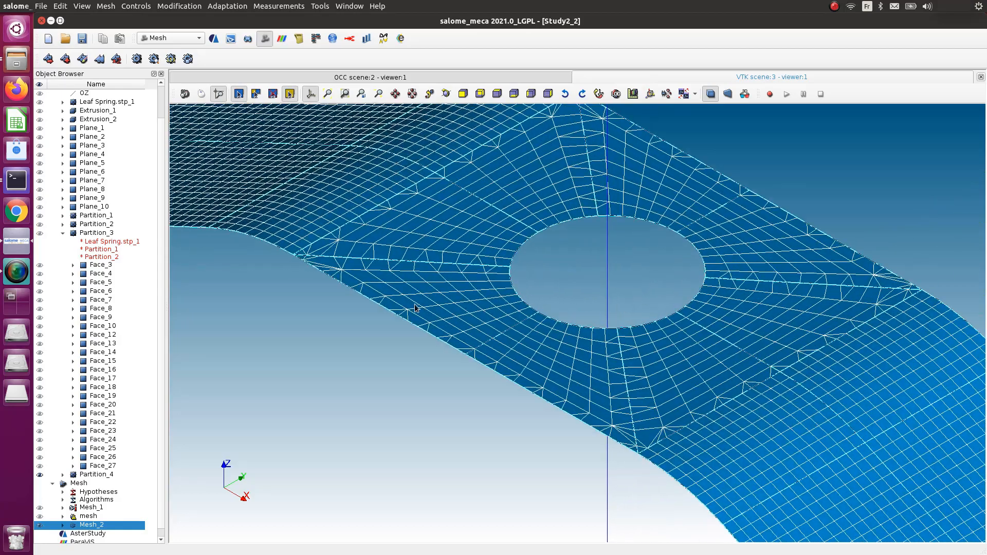
scroll(803, 363, up, 1)
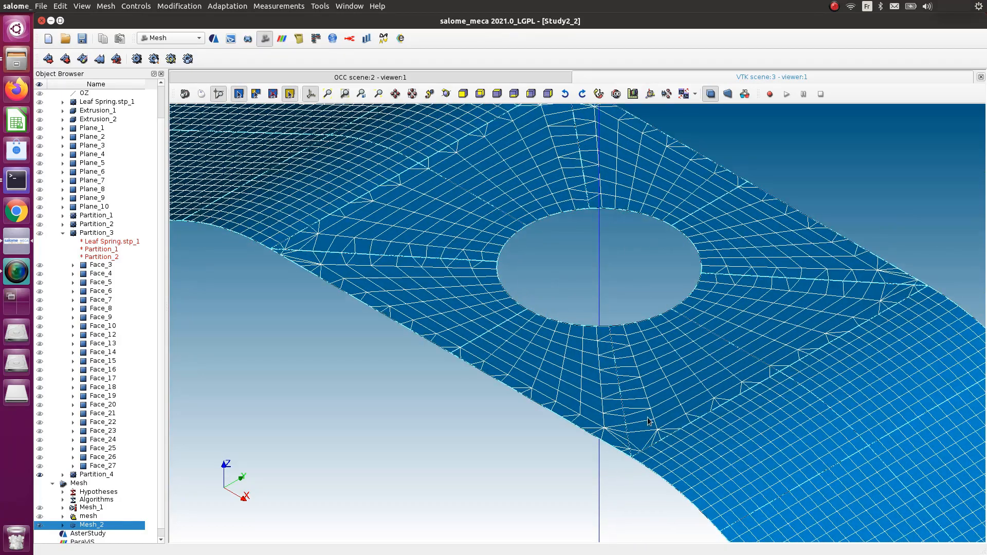
scroll(632, 426, up, 3)
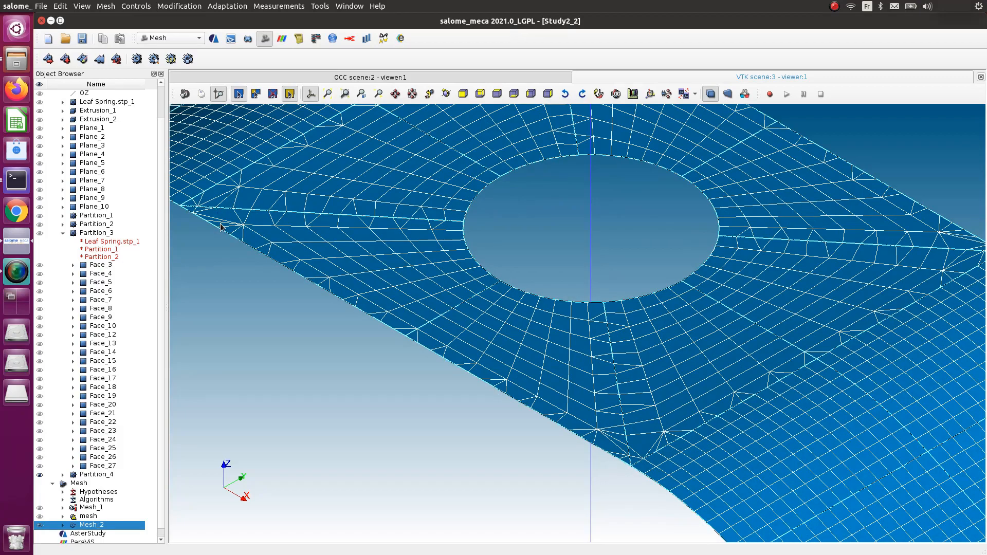
scroll(221, 226, down, 2)
scroll(305, 218, up, 3)
scroll(396, 298, down, 2)
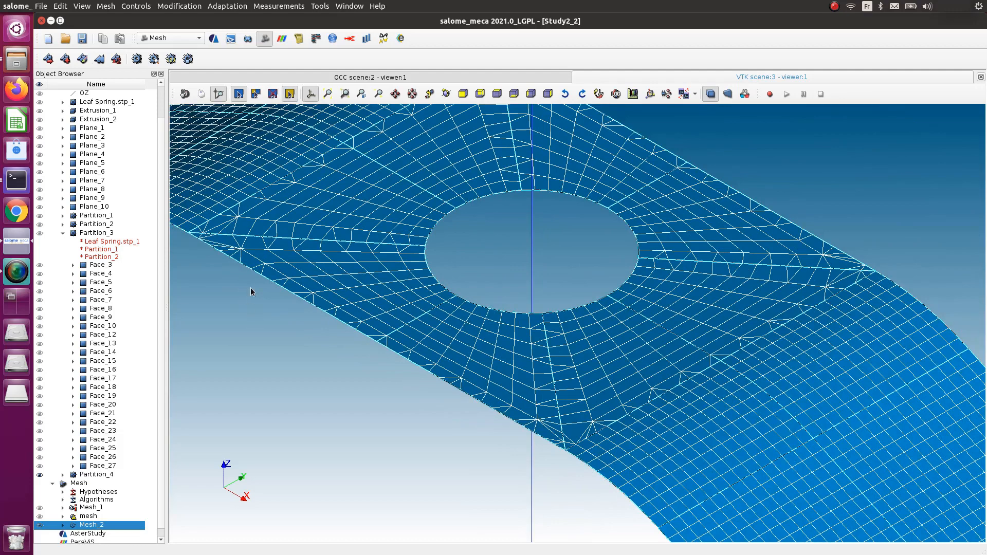
scroll(291, 293, up, 2)
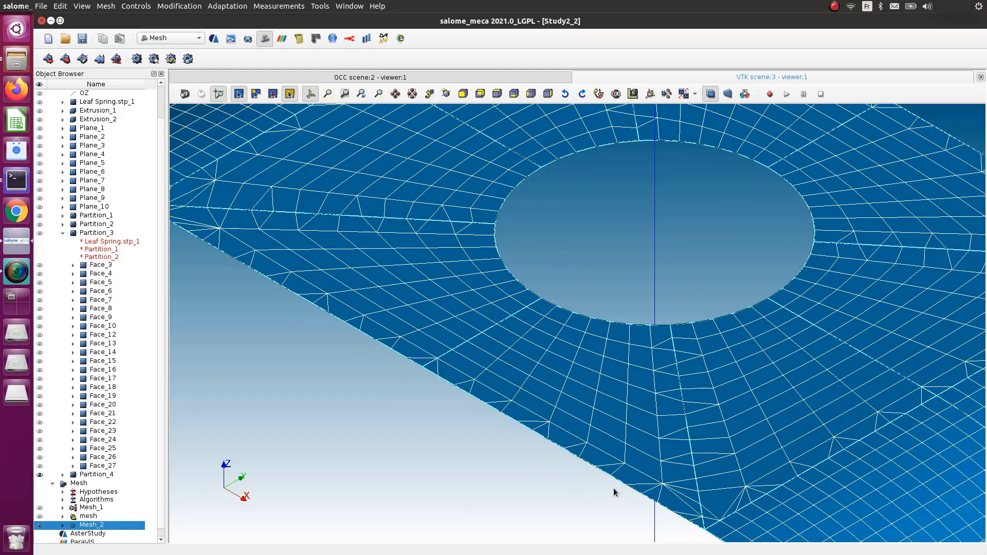
scroll(615, 489, down, 4)
scroll(434, 386, up, 5)
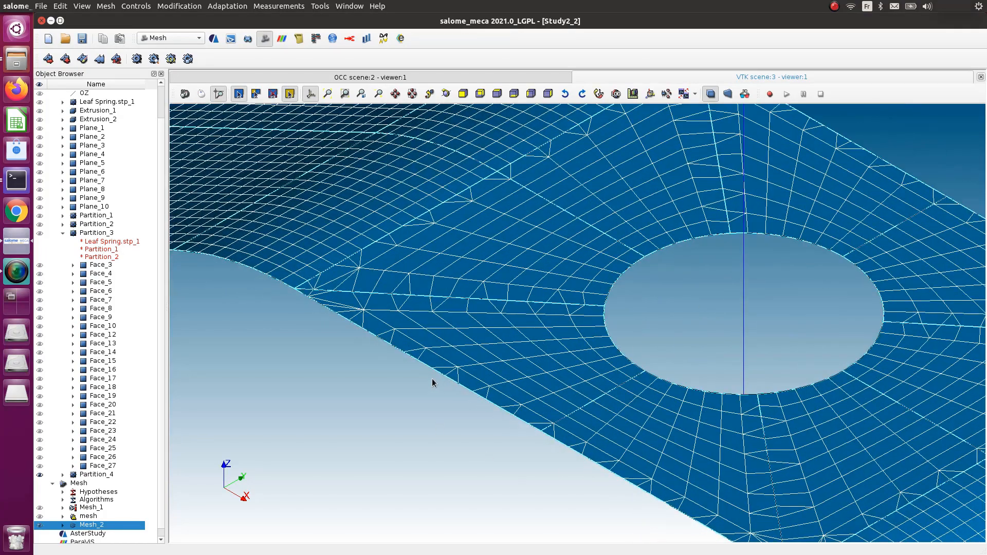
scroll(438, 383, up, 1)
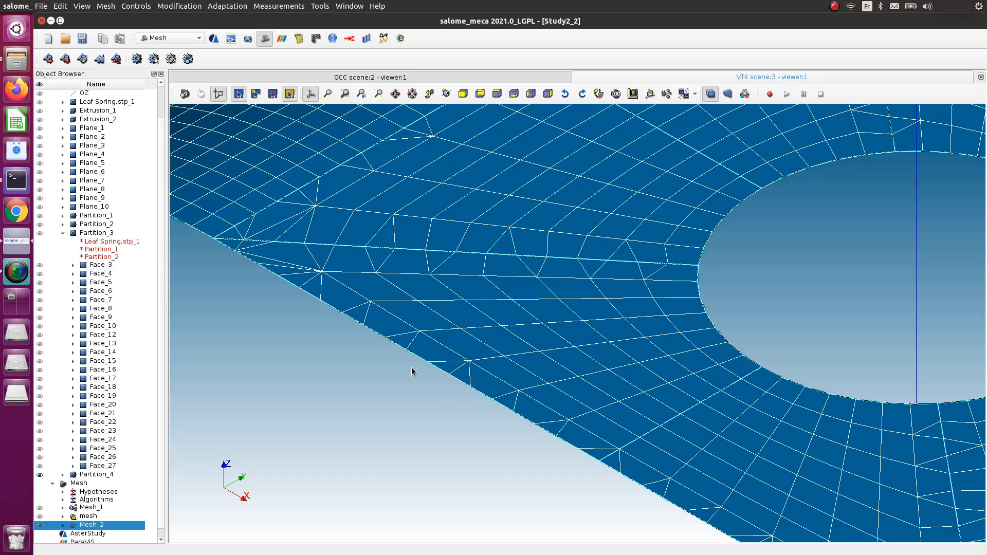
scroll(504, 386, down, 5)
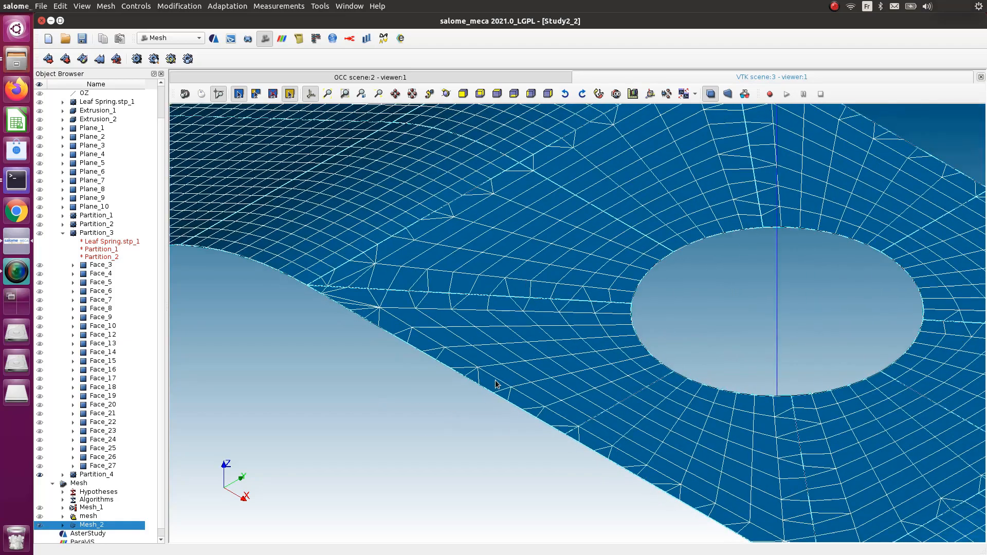
scroll(507, 397, down, 3)
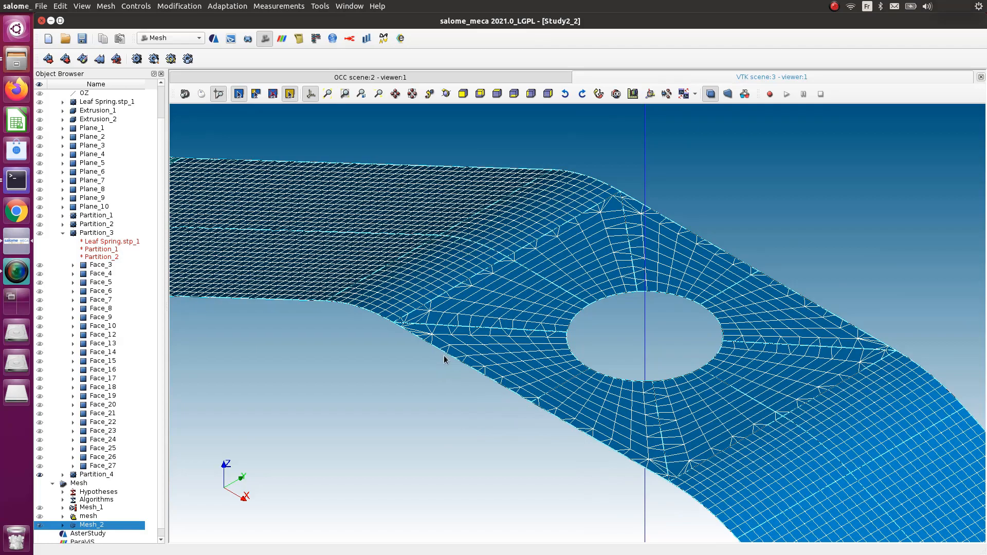
scroll(444, 359, down, 6)
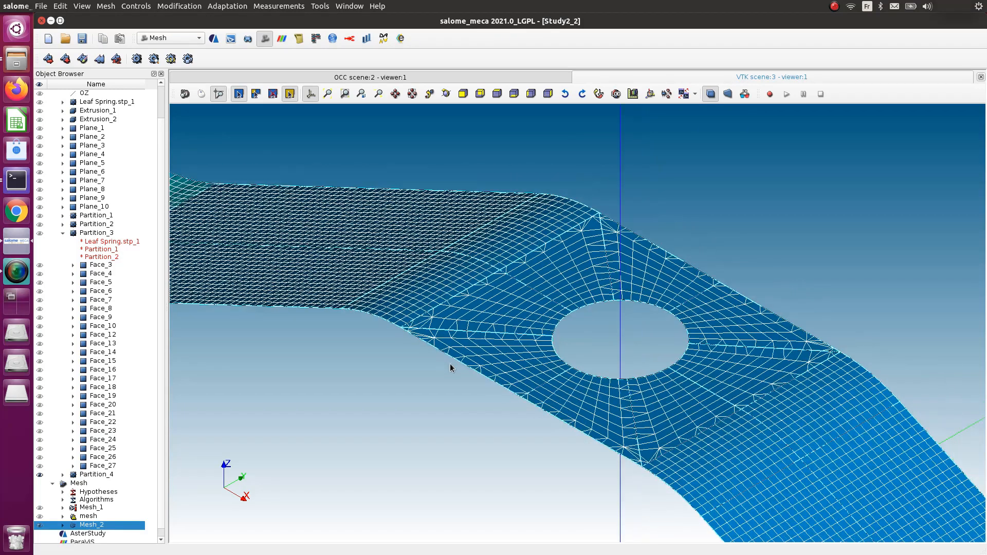
- Examine the element layout of Mesh_2 over the whole spring and around its central hole
scroll(424, 482, down, 2)
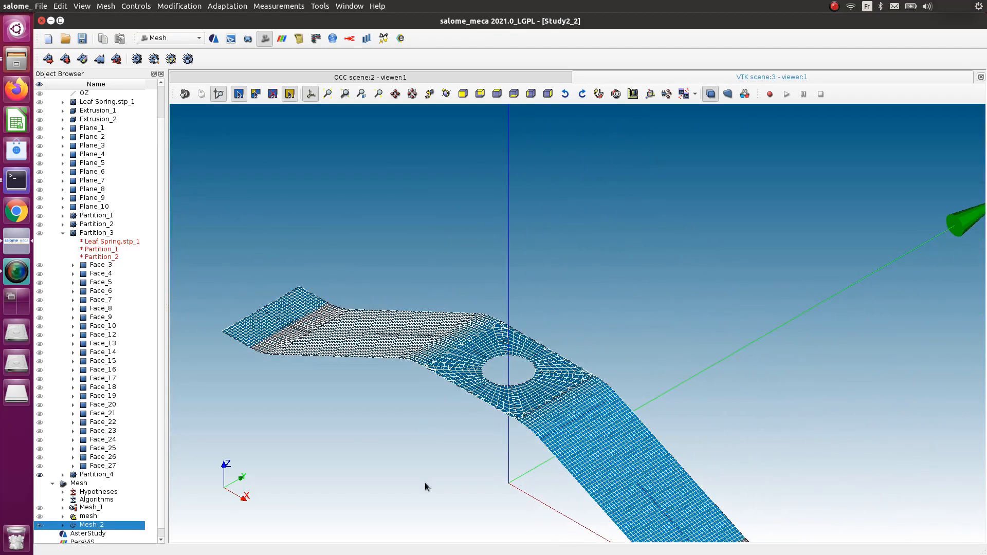
scroll(415, 457, up, 2)
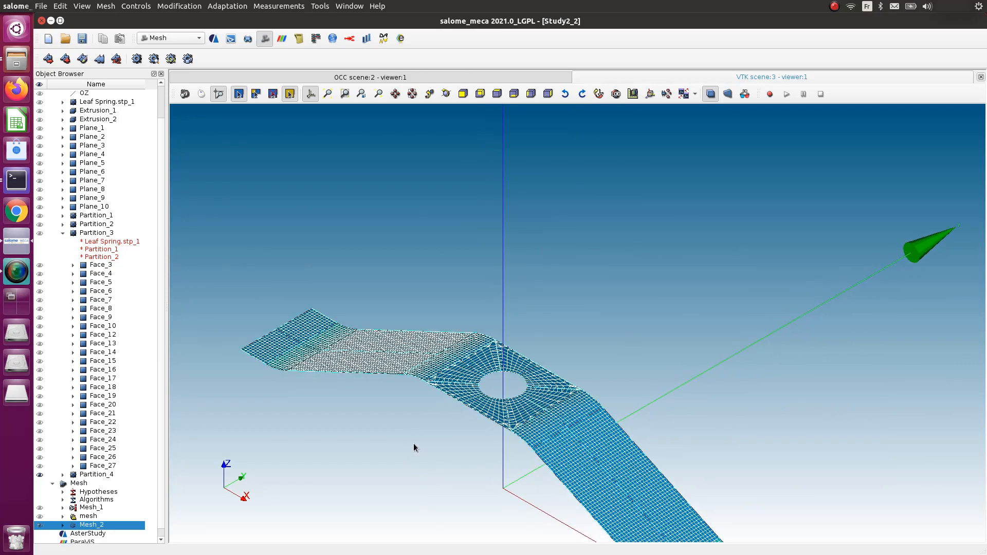
scroll(424, 463, down, 3)
ctrl+middle_drag(423, 443, 495, 365)
scroll(495, 371, up, 2)
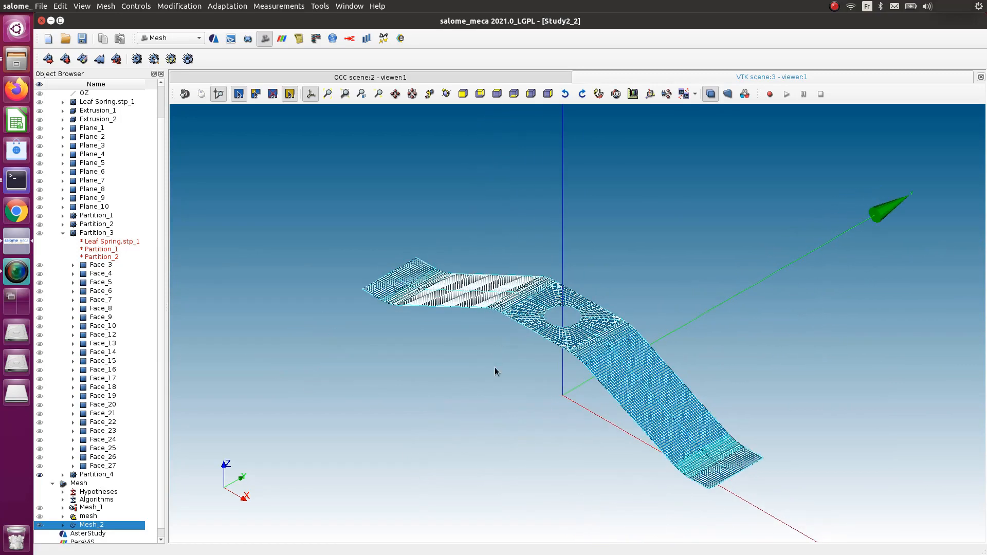
scroll(494, 398, up, 5)
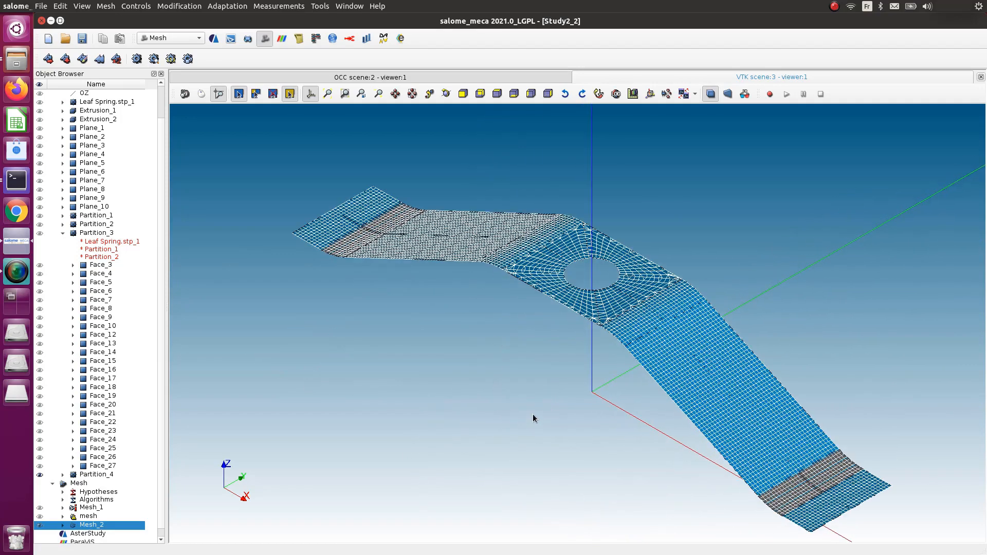
scroll(533, 412, up, 1)
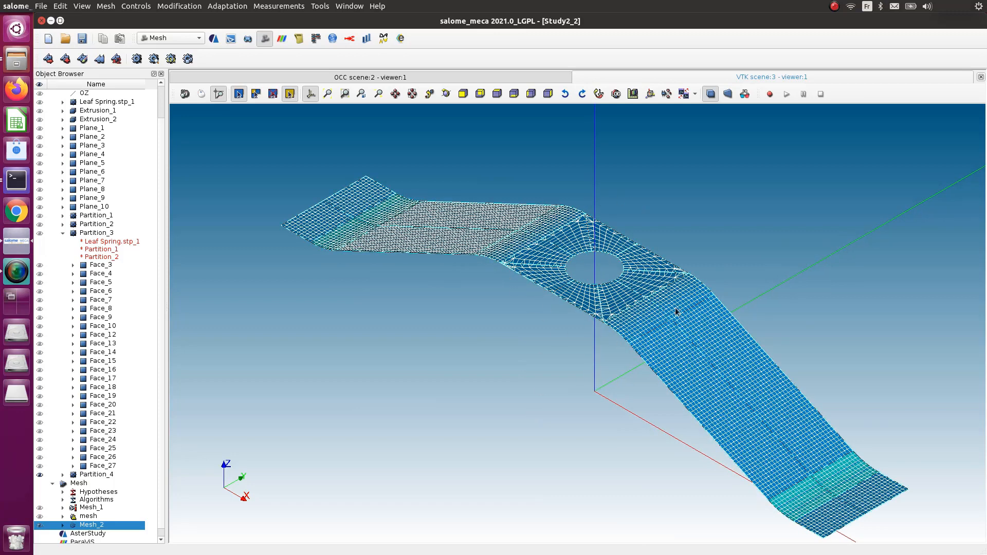
scroll(691, 226, up, 2)
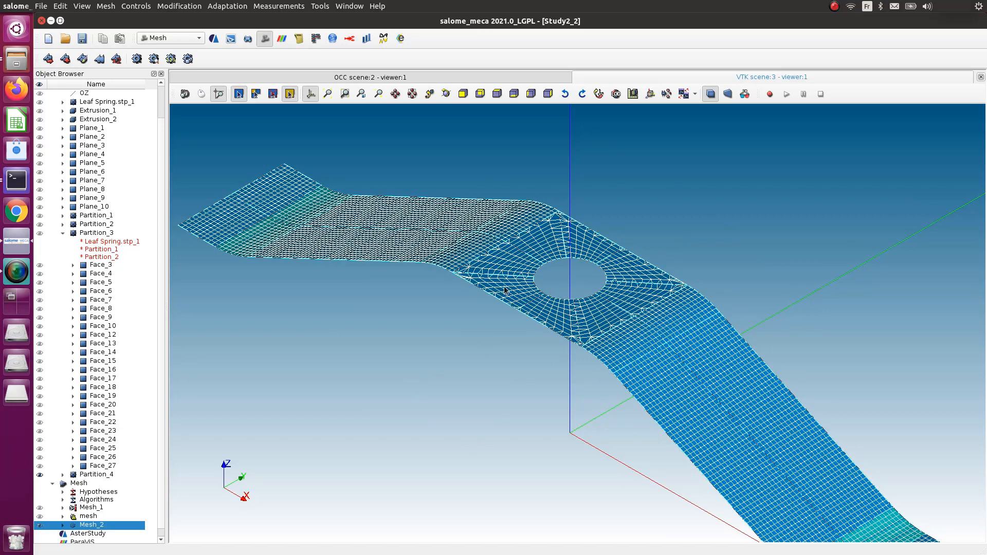
scroll(148, 486, down, 1)
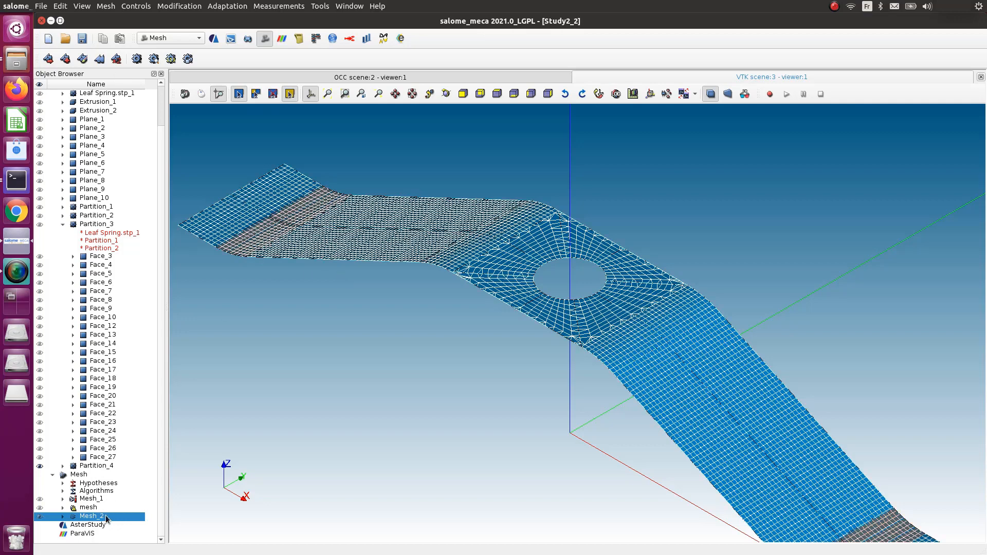
- Clear the mesh data of Mesh_2 and switch to the Geometry module
right_click(107, 516)
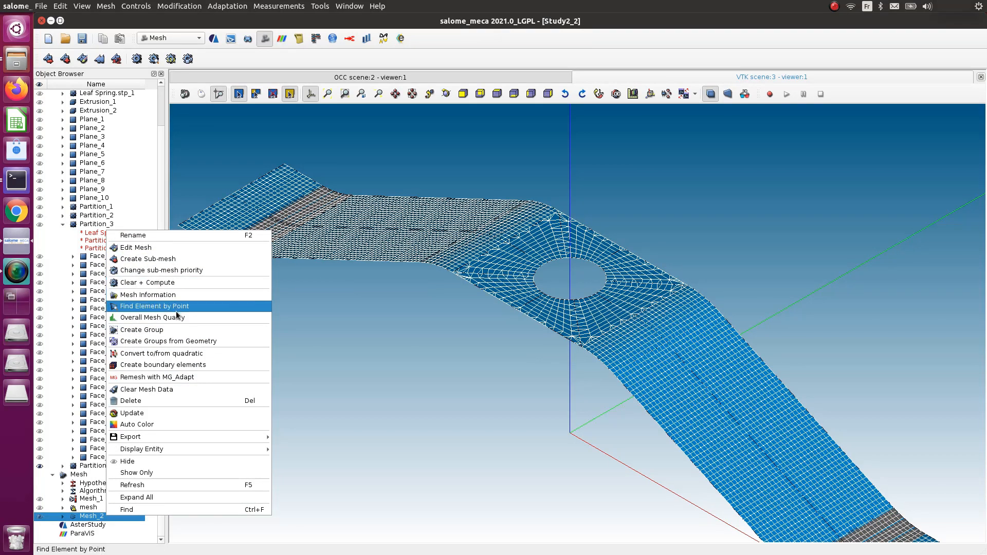
click(163, 389)
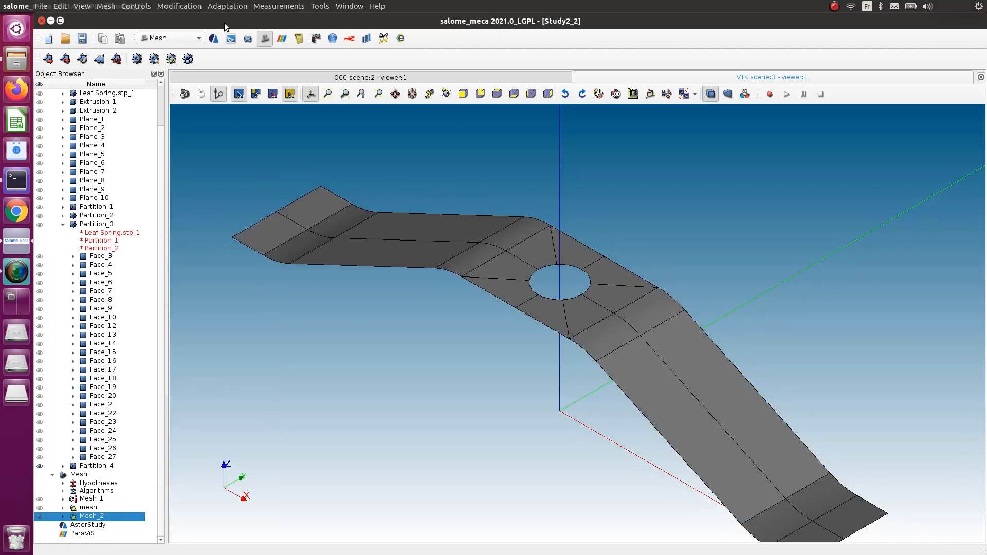
click(248, 39)
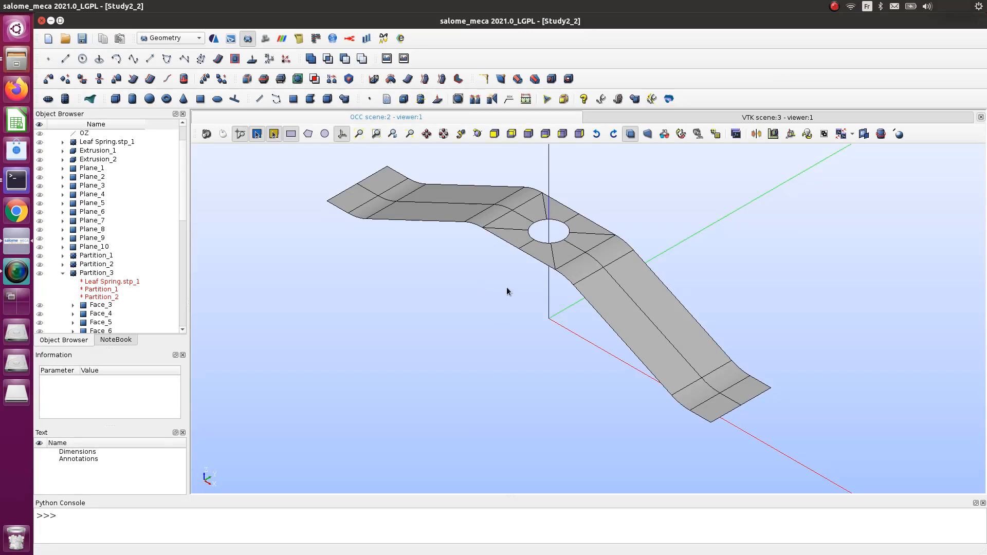
scroll(489, 243, down, 2)
scroll(501, 253, up, 2)
scroll(82, 272, down, 10)
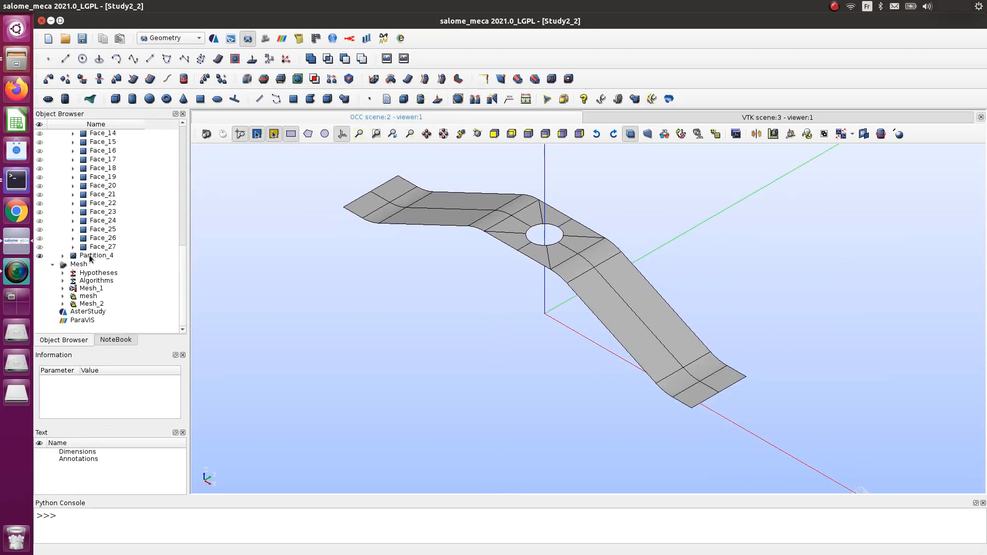
- Start a new group on Partition_4 and view the surface from above, centred on the hole
click(89, 256)
right_click(91, 256)
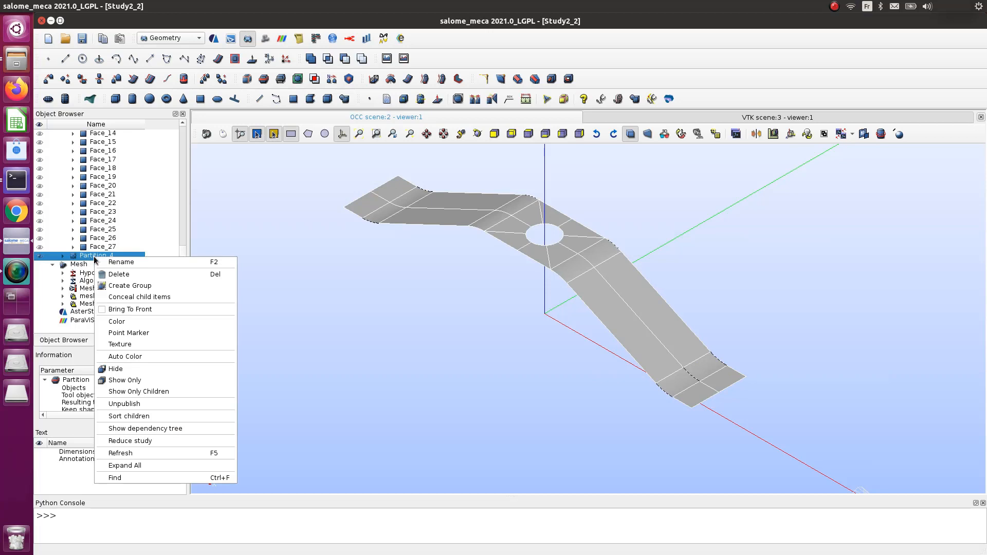
click(141, 286)
drag(513, 121, 292, 154)
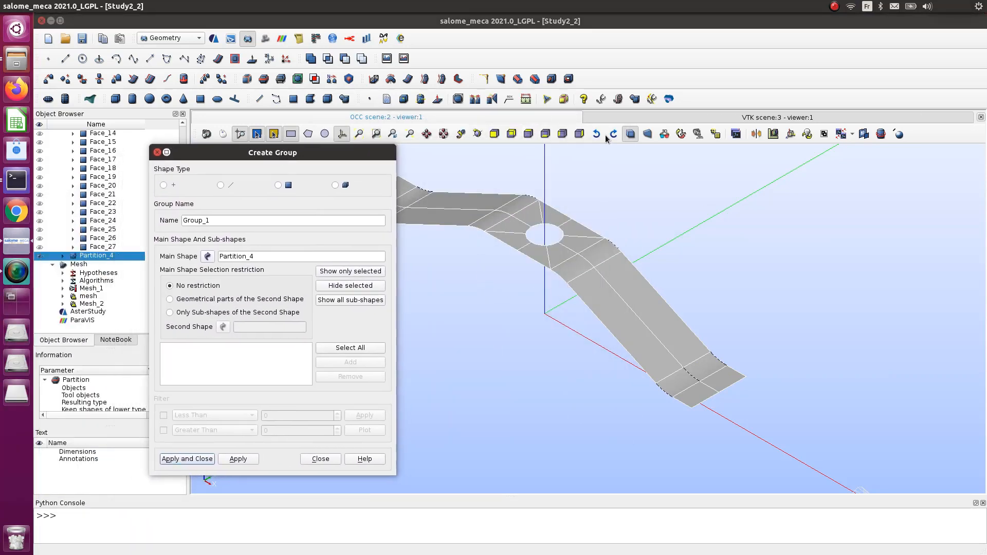
click(528, 134)
drag(505, 227, 668, 437)
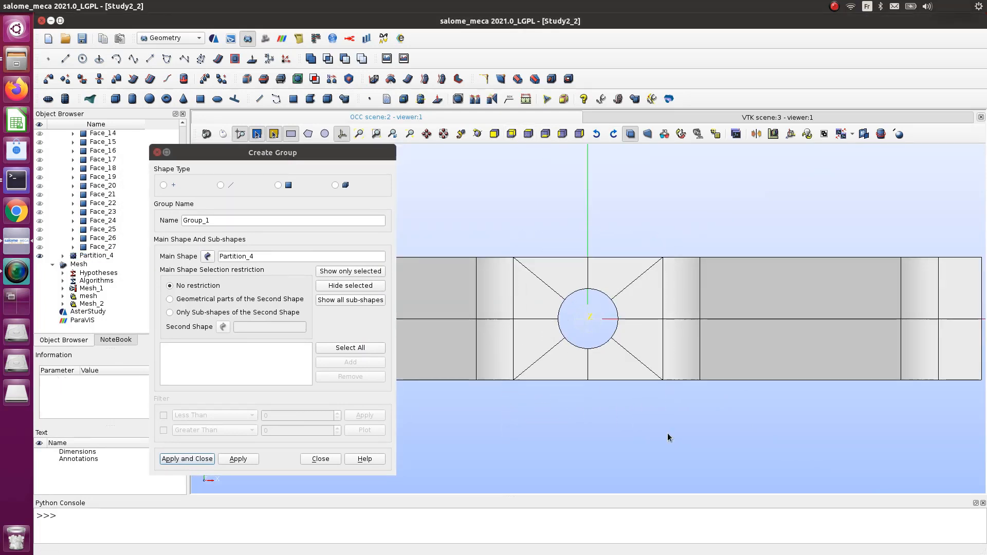
scroll(650, 410, up, 2)
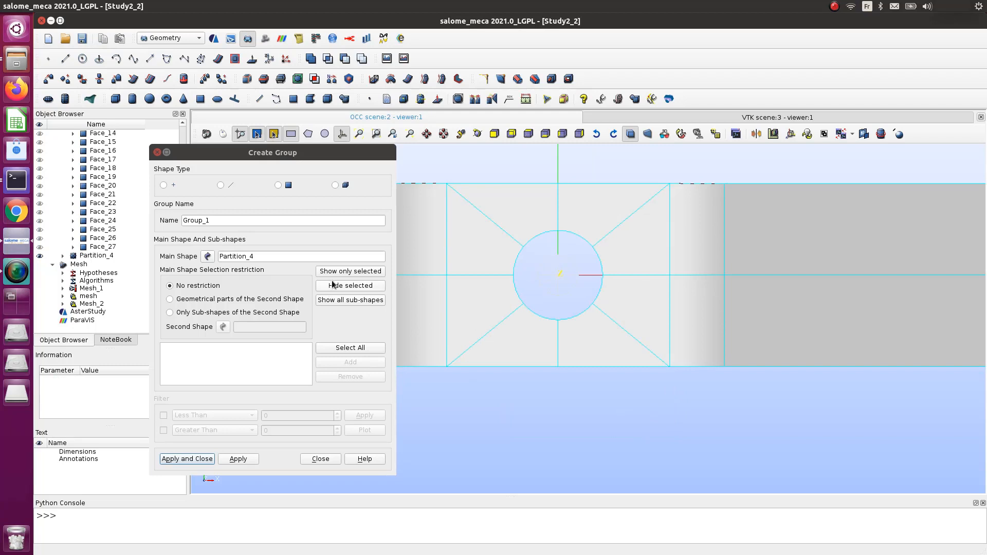
scroll(476, 260, down, 6)
scroll(444, 217, up, 4)
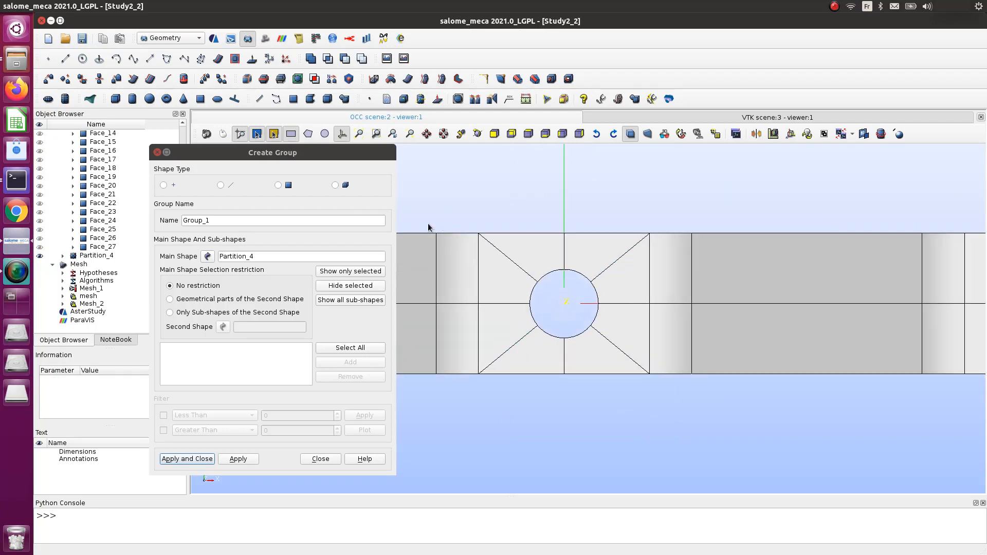
- Set the group's shape type to edges and add all edges of the rectangular region around the central hole
click(226, 187)
drag(460, 206, 662, 448)
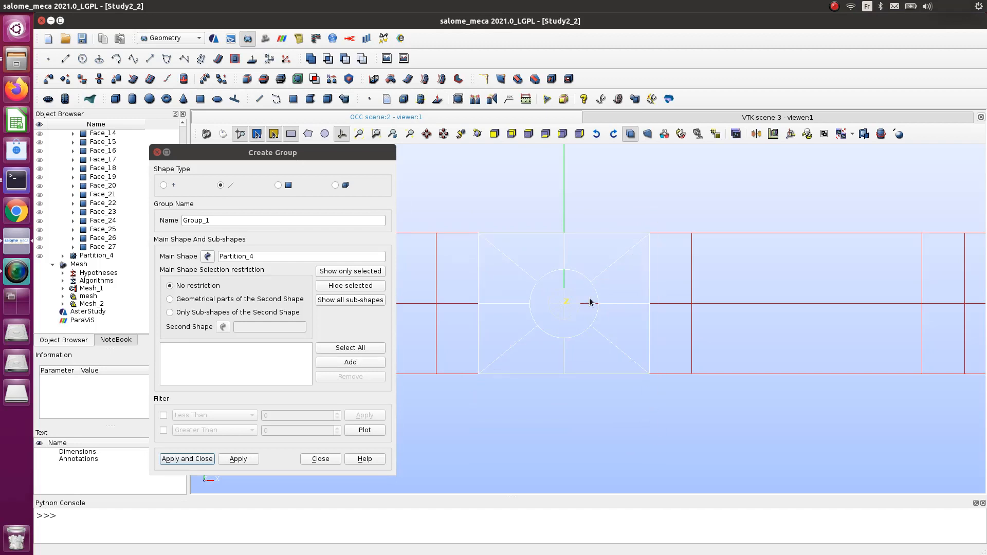
scroll(591, 304, up, 1)
scroll(591, 304, down, 1)
scroll(592, 305, up, 1)
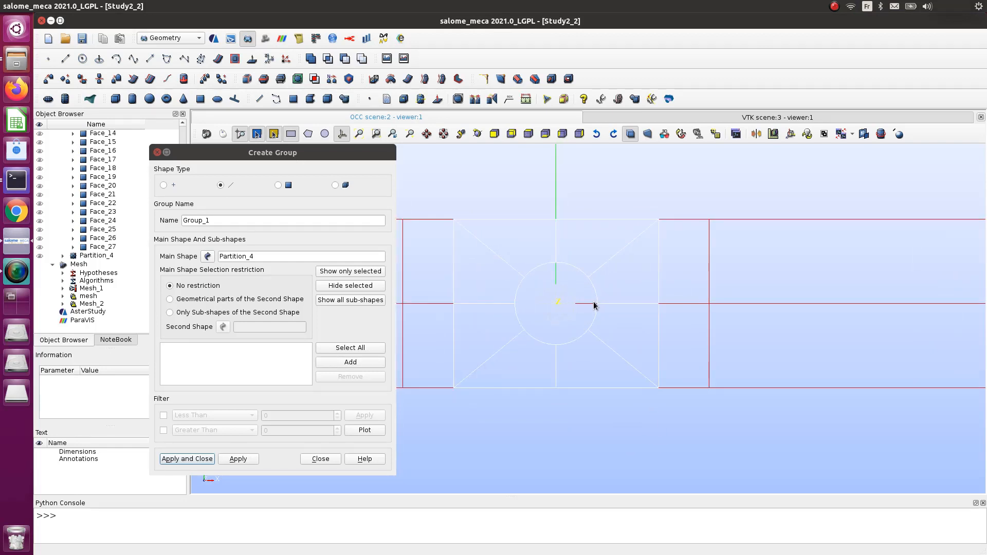
click(347, 363)
- Name the edge group center_edges and create it
click(221, 223)
double_click(221, 223)
text(center)
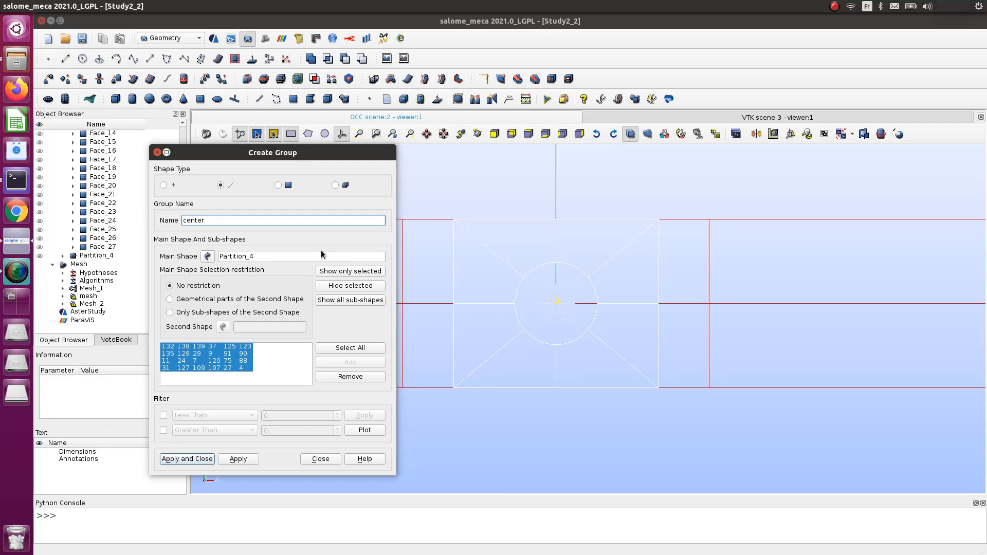
text(_edges)
click(186, 463)
scroll(505, 371, down, 2)
scroll(507, 378, up, 1)
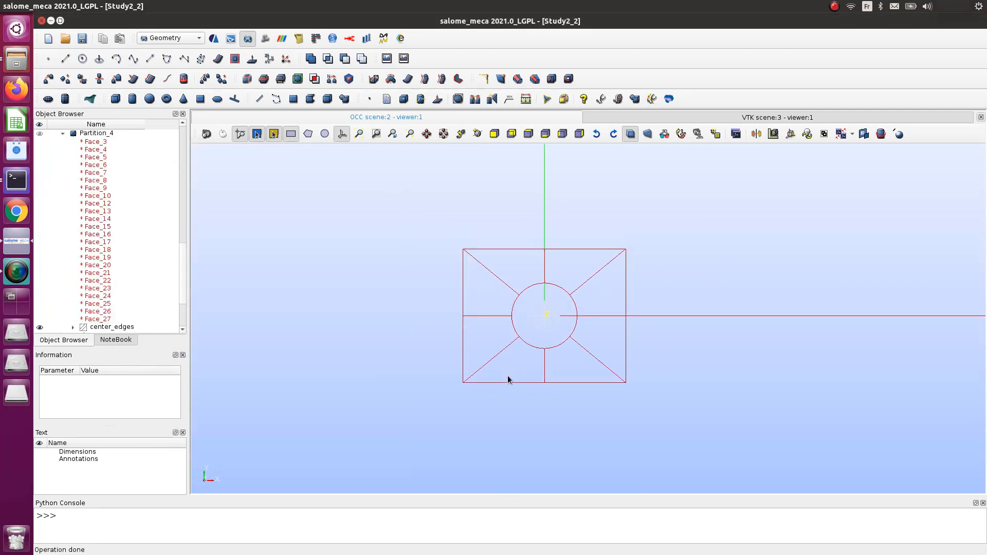
- In the Mesh module, set up a sub-mesh of Mesh_2 on center_edges with Wire Discretisation as the 1D algorithm
click(264, 39)
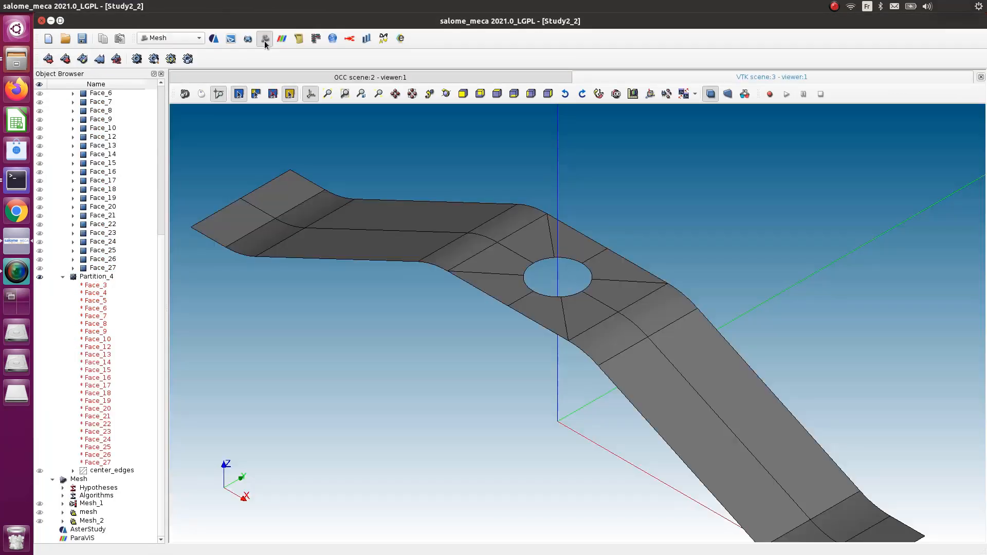
scroll(444, 247, down, 1)
scroll(267, 263, up, 1)
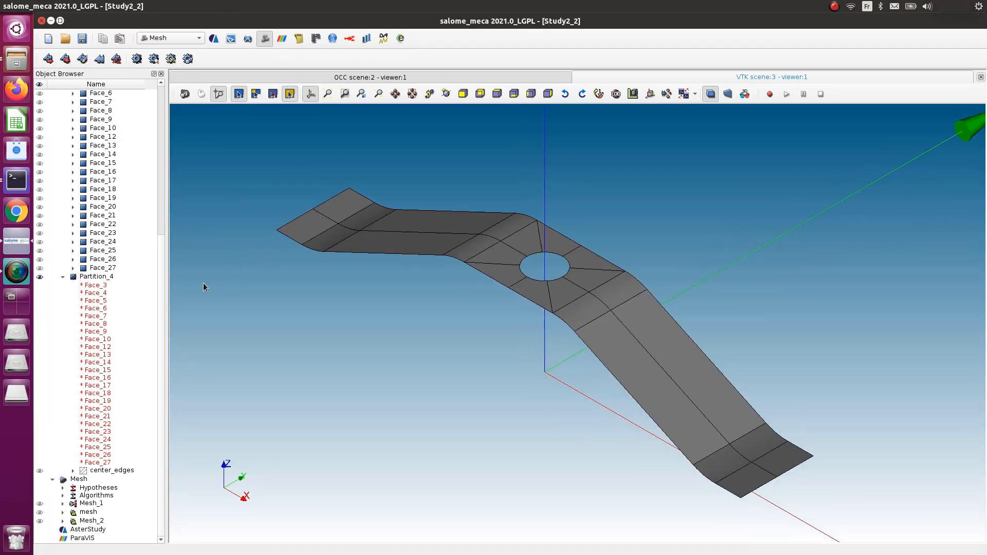
click(101, 523)
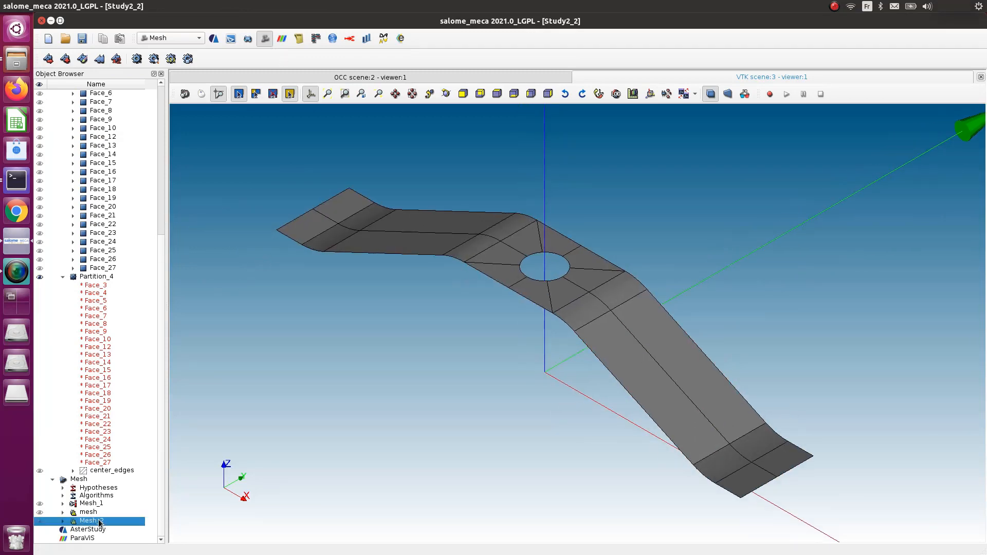
click(65, 59)
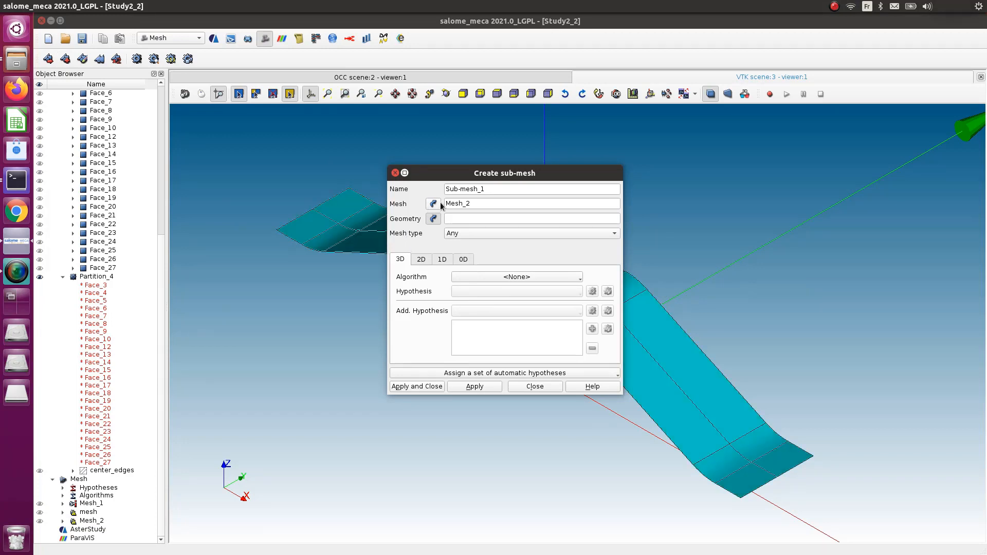
click(435, 219)
click(119, 470)
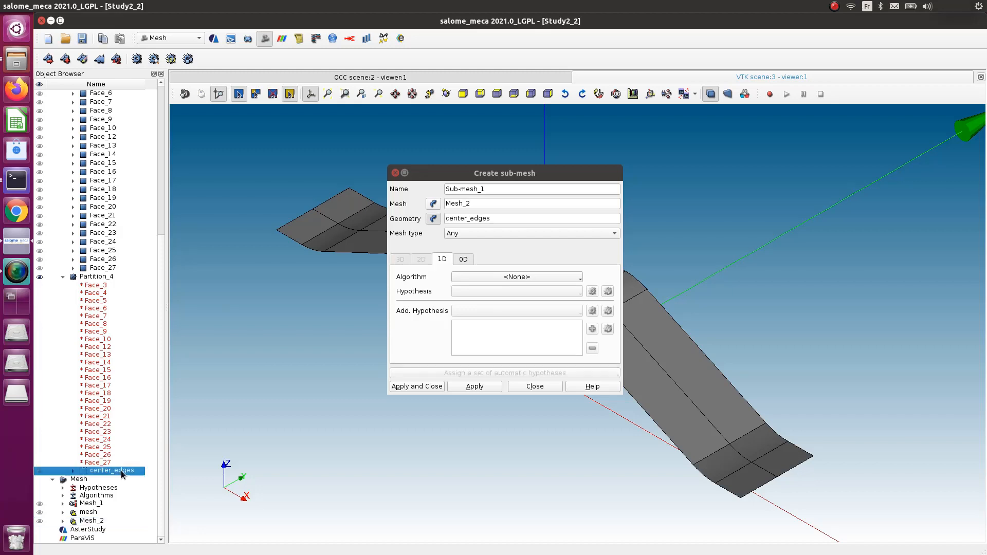
click(506, 278)
click(520, 314)
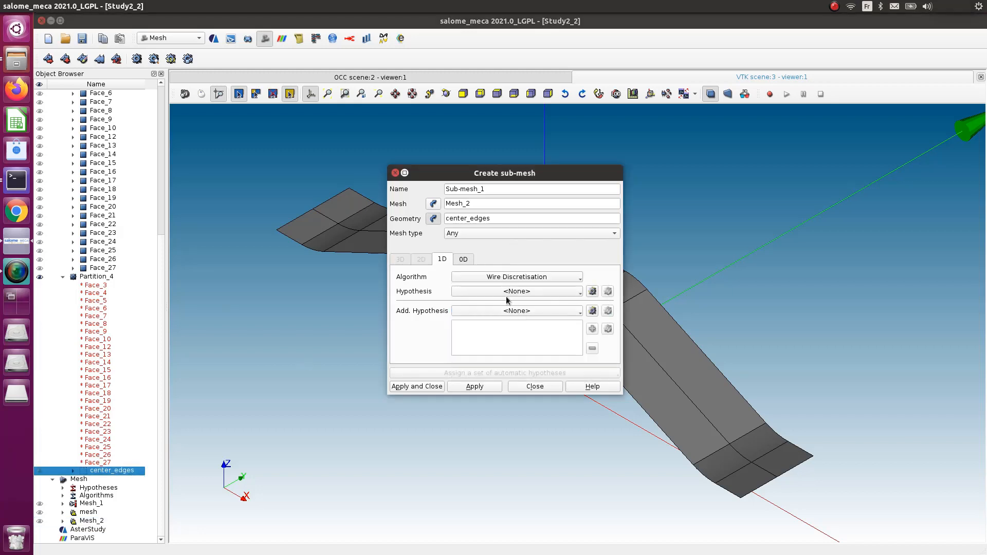
- Add a Number of Segments hypothesis of 10 with equidistant distribution and create the sub-mesh
click(572, 293)
click(571, 291)
click(592, 292)
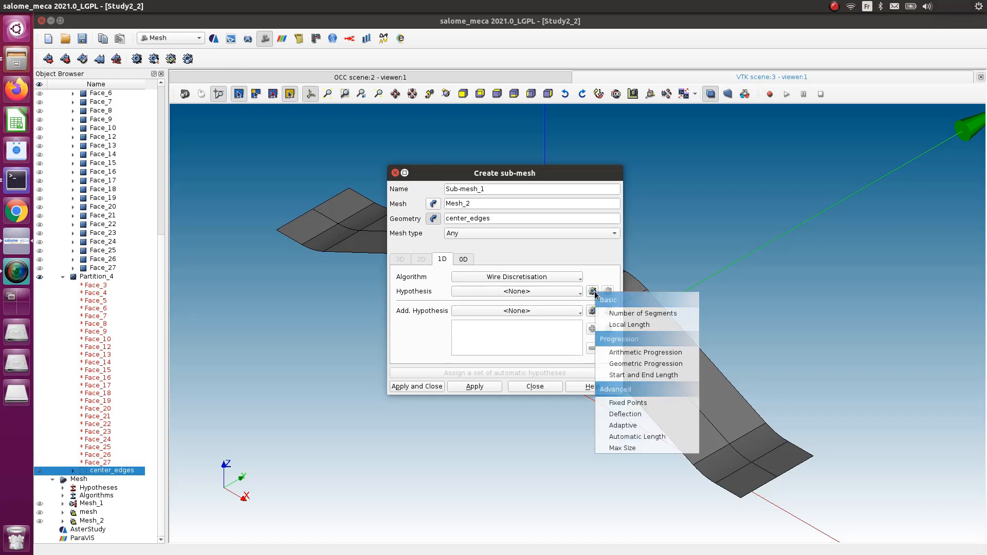
click(639, 313)
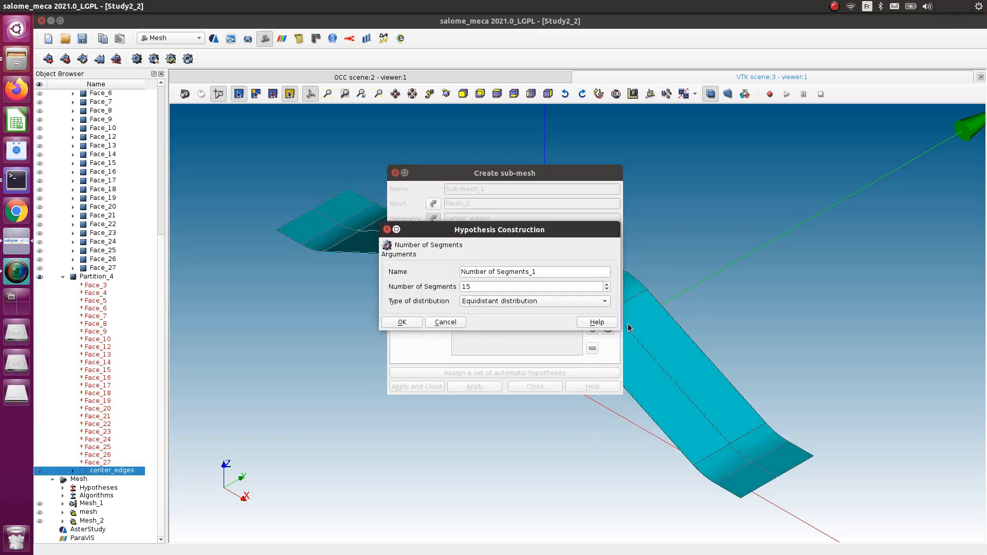
drag(498, 286, 425, 283)
text(10)
click(401, 325)
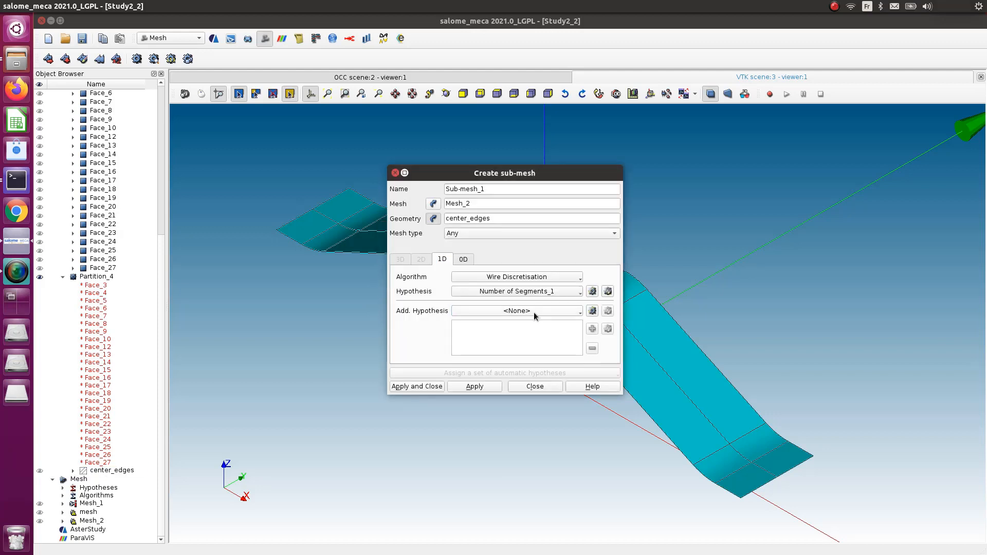
click(415, 386)
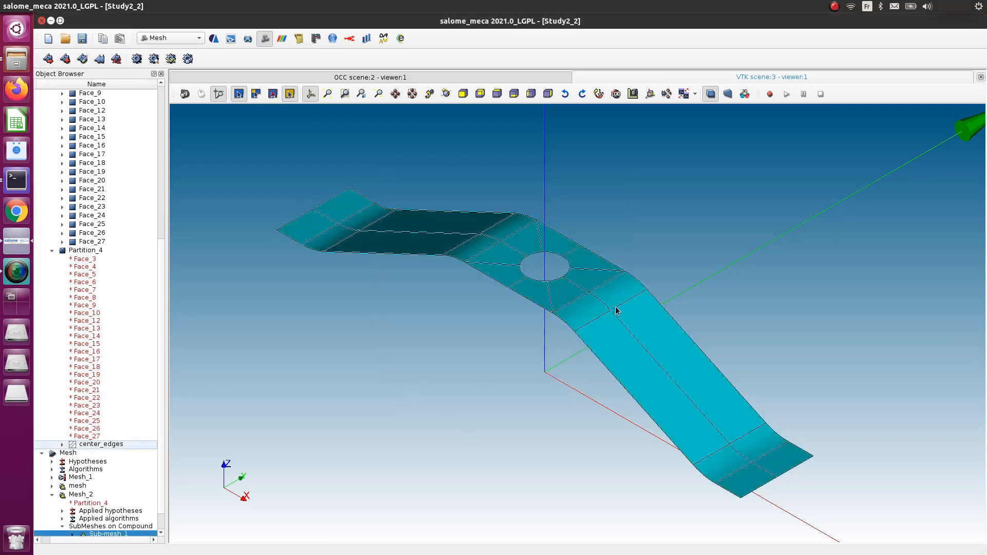
- Compute Mesh_2 with its new sub-mesh and dismiss the computation summary
scroll(119, 522, down, 1)
scroll(118, 521, up, 1)
scroll(118, 520, down, 1)
scroll(117, 517, up, 1)
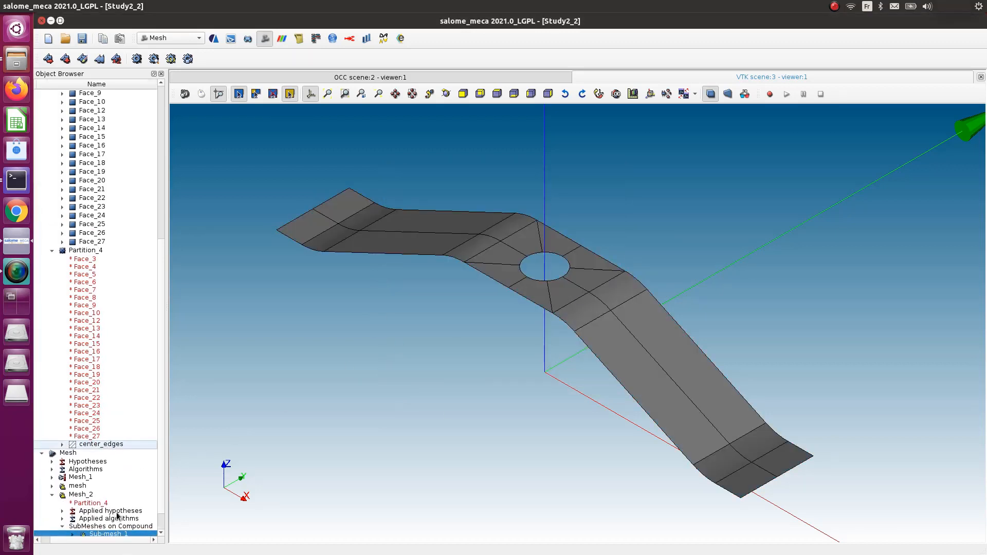
right_click(81, 495)
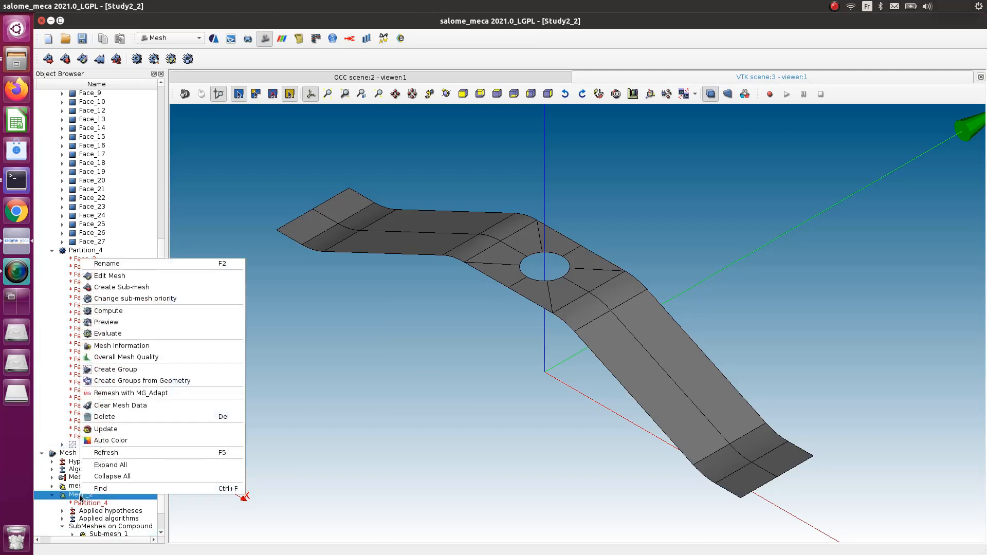
click(137, 311)
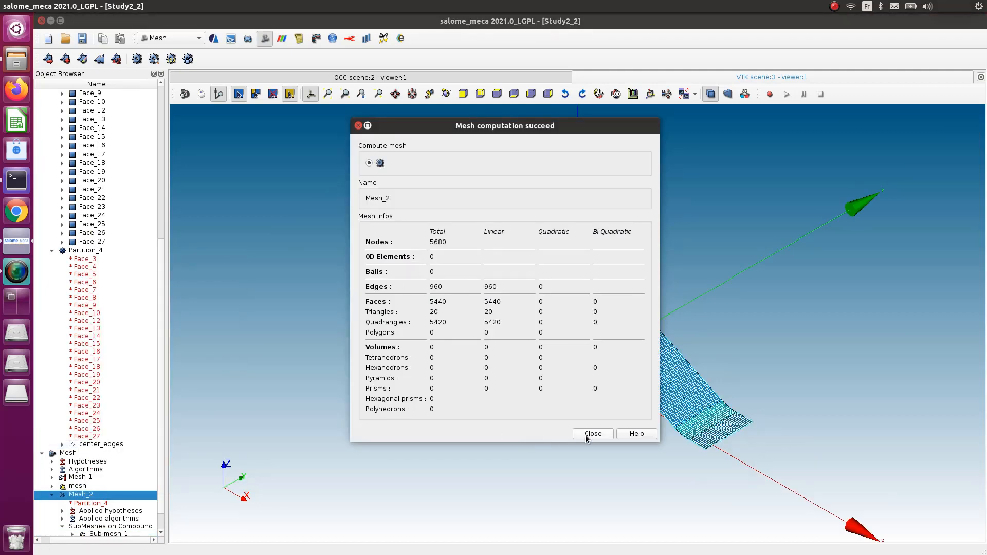
click(592, 434)
- Examine the recomputed mesh of Mesh_2 around the central hole for the new edge divisions
scroll(557, 308, up, 5)
scroll(557, 320, up, 8)
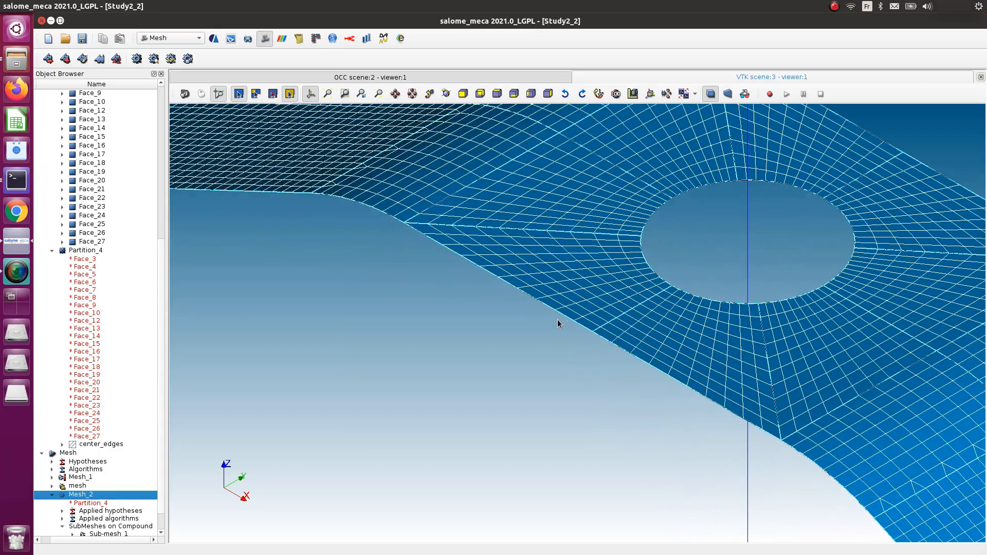
scroll(753, 309, down, 1)
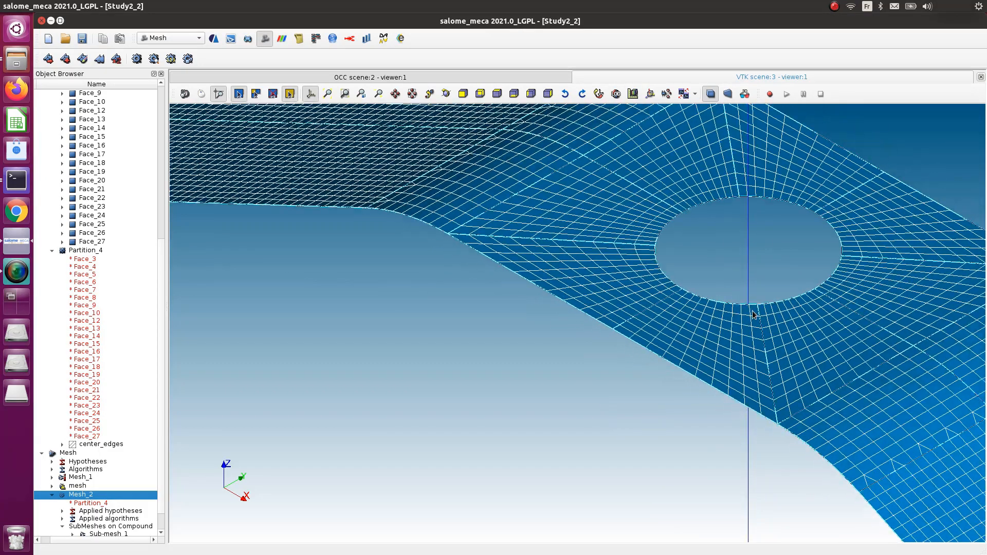
scroll(794, 322, down, 4)
scroll(850, 331, up, 4)
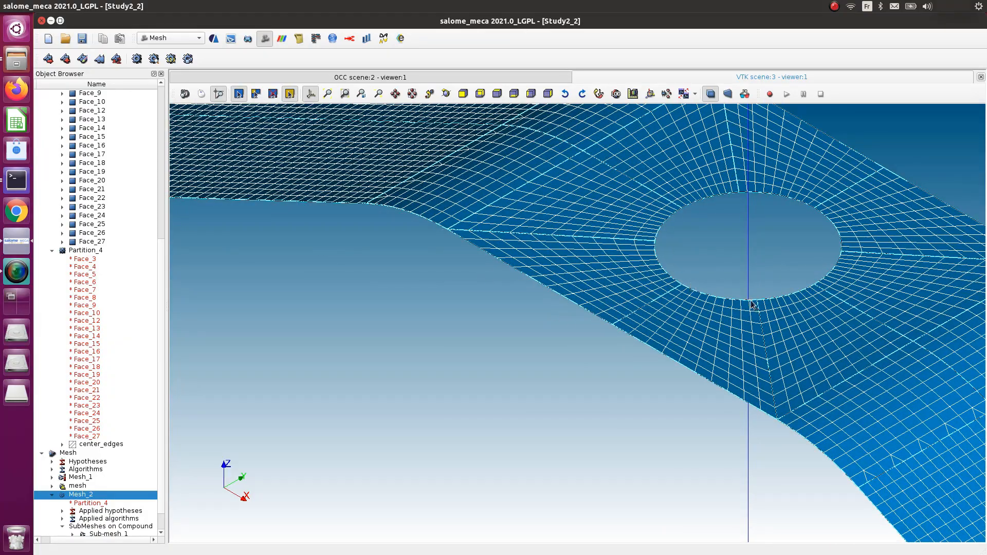
scroll(730, 274, down, 2)
scroll(758, 366, down, 2)
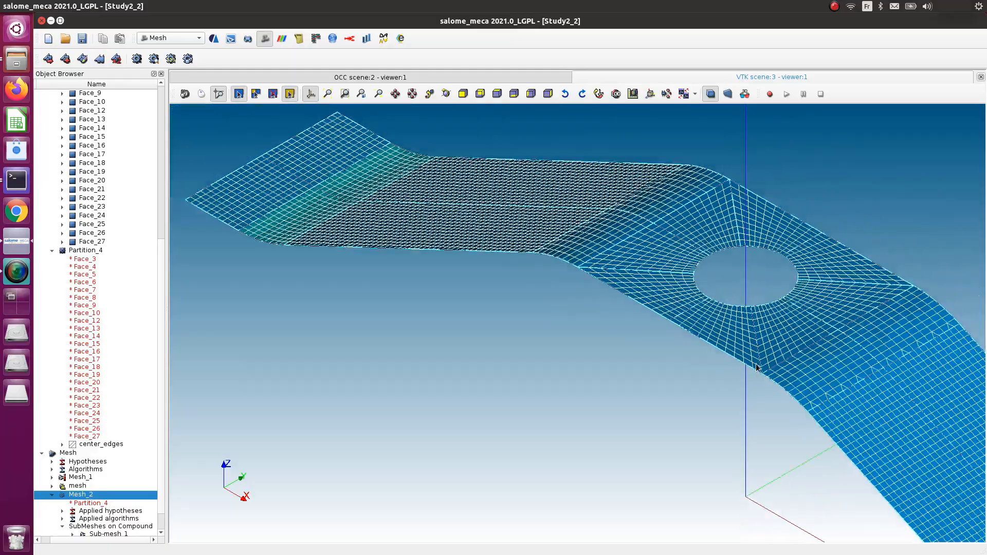
- Examine the mesh transition between the flat arm and the curved section beside the hole for irregular elements
scroll(758, 365, up, 8)
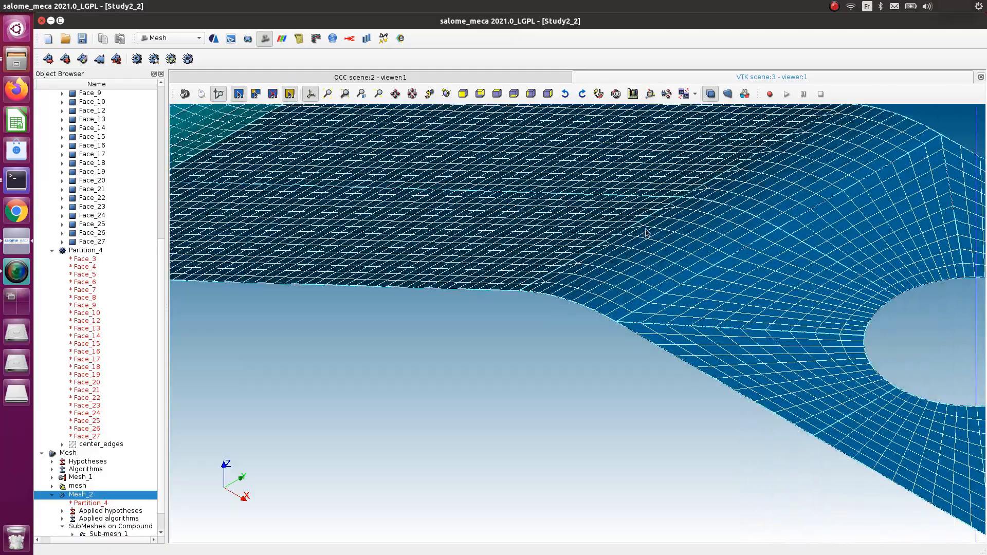
scroll(647, 235, up, 2)
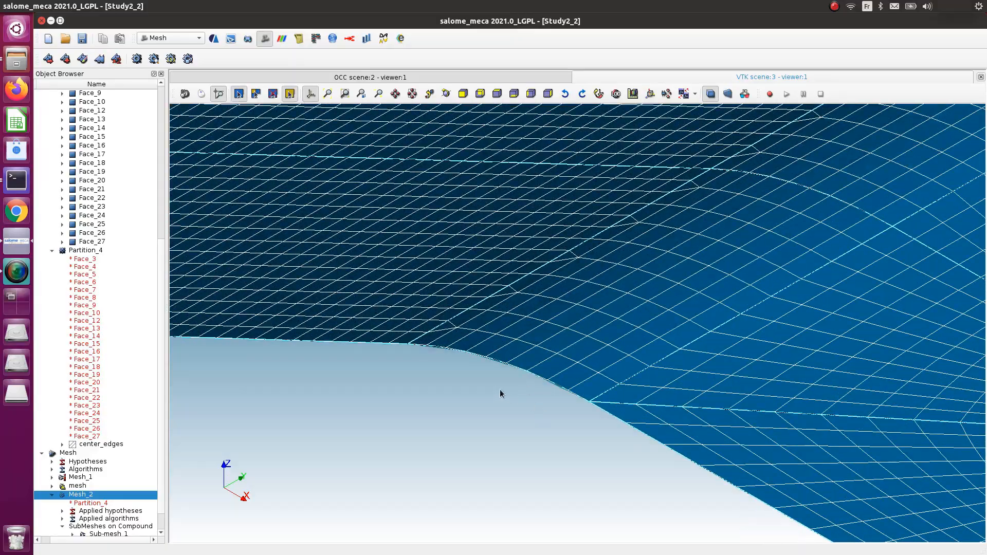
scroll(502, 382, down, 5)
ctrl+right_drag(432, 443, 555, 475)
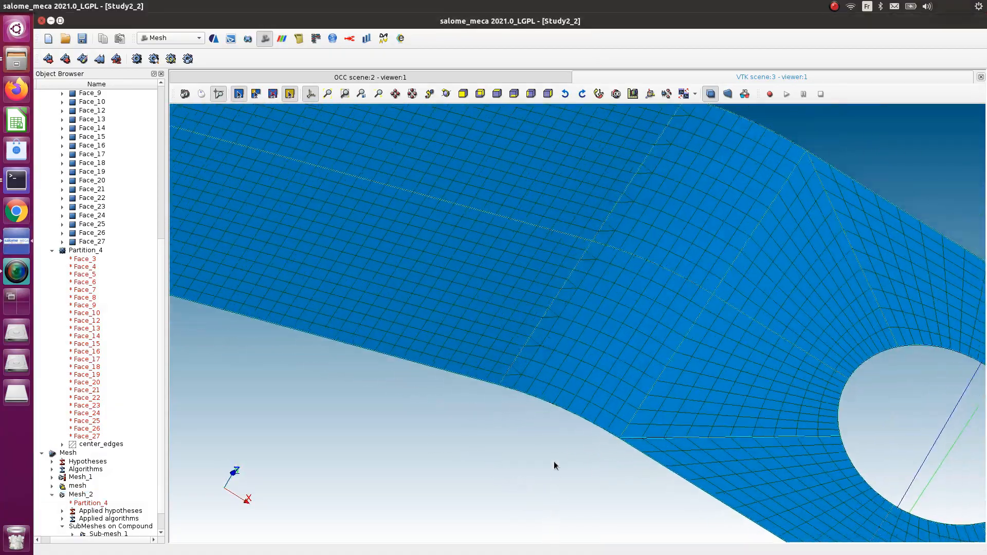
scroll(554, 474, up, 3)
ctrl+middle_drag(522, 418, 433, 426)
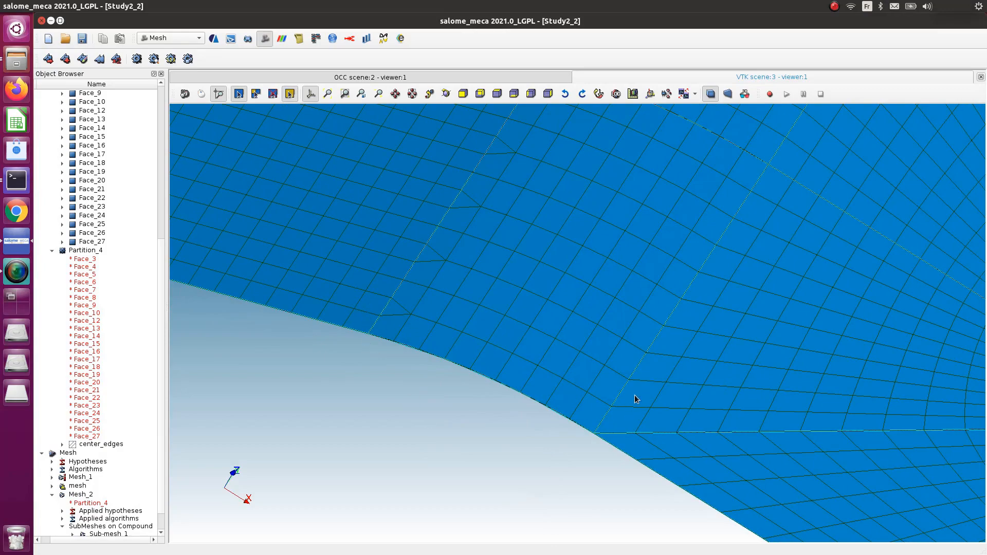
scroll(433, 368, down, 3)
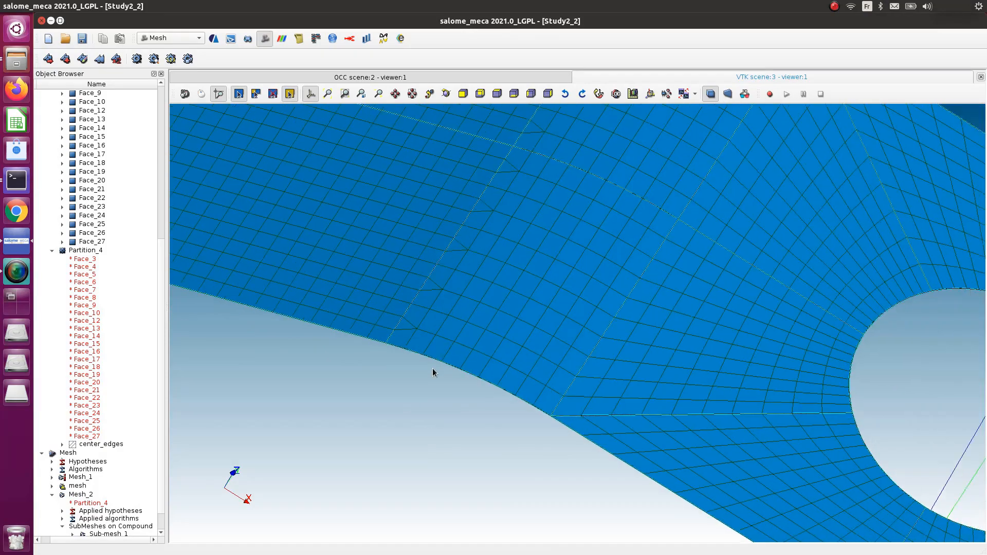
scroll(430, 363, up, 1)
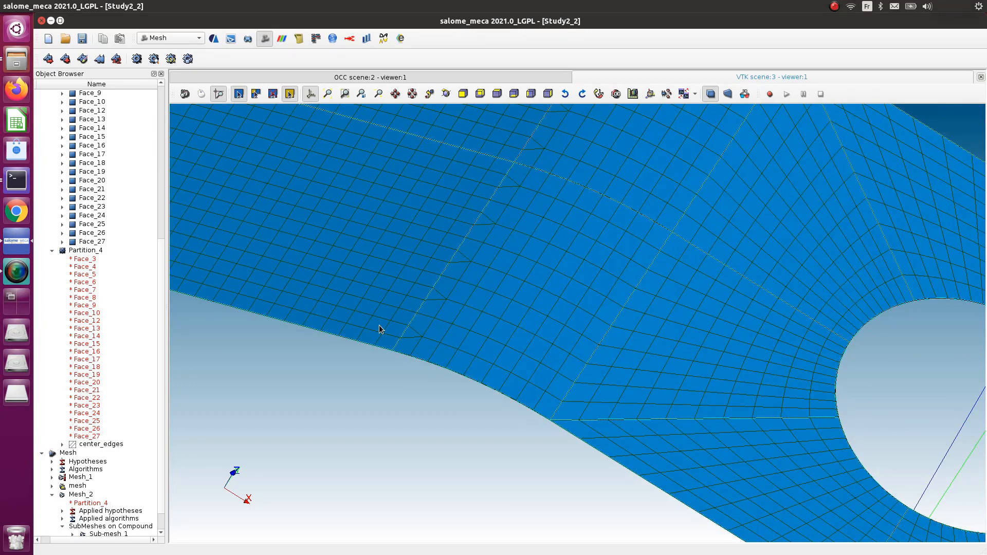
scroll(379, 325, up, 5)
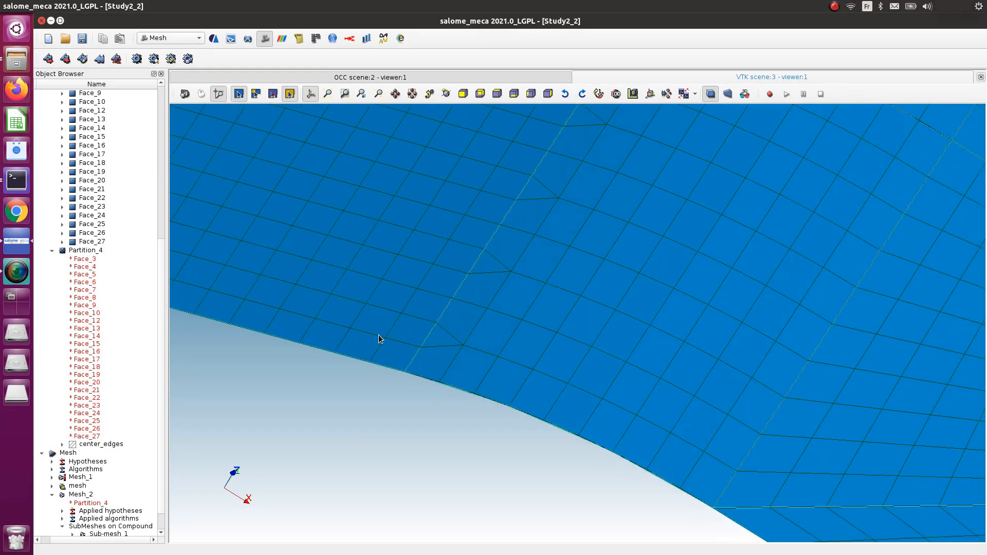
scroll(379, 335, up, 1)
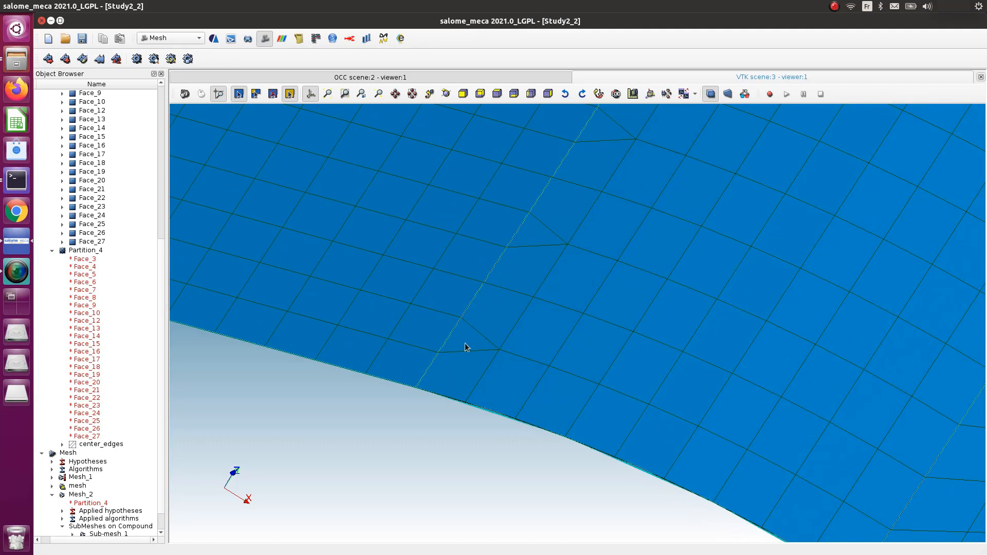
scroll(492, 382, up, 1)
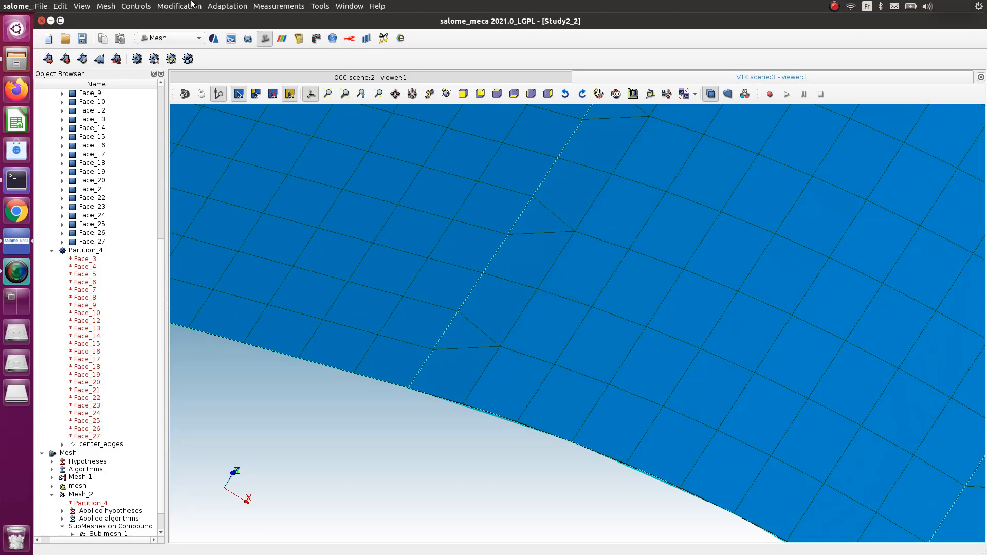
- Start a minimum distance measurement on Mesh_2 with boundary node 436 near the transition as first target
click(292, 6)
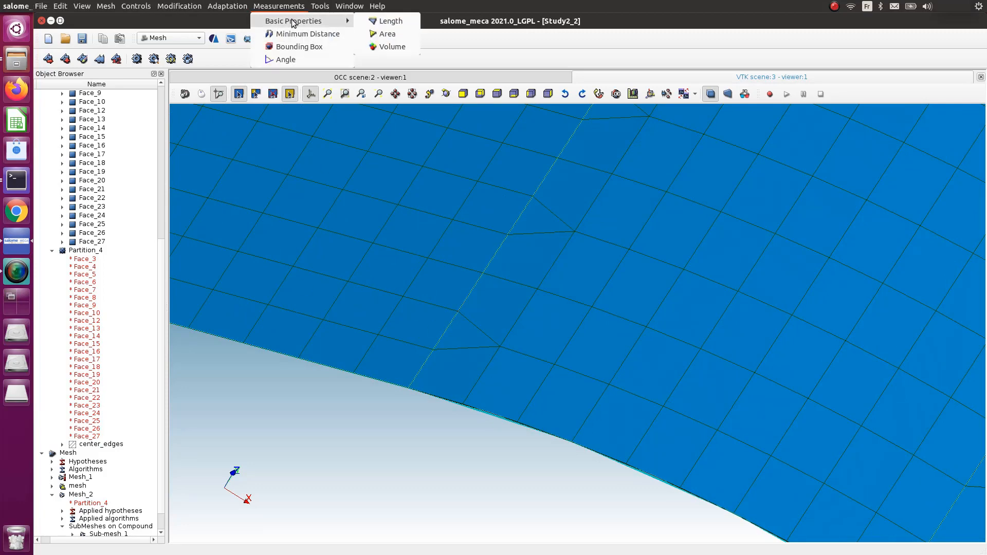
click(300, 34)
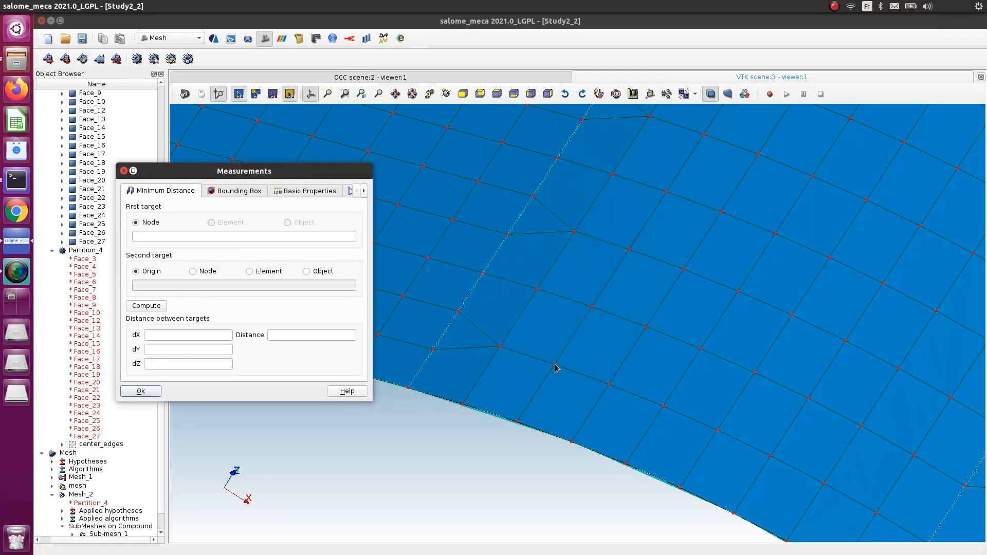
click(555, 368)
click(555, 365)
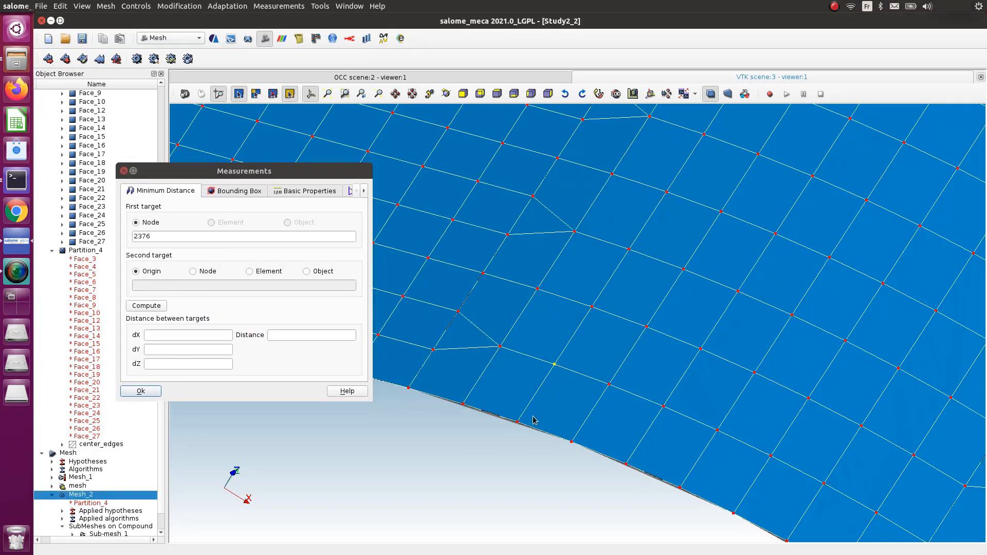
click(518, 428)
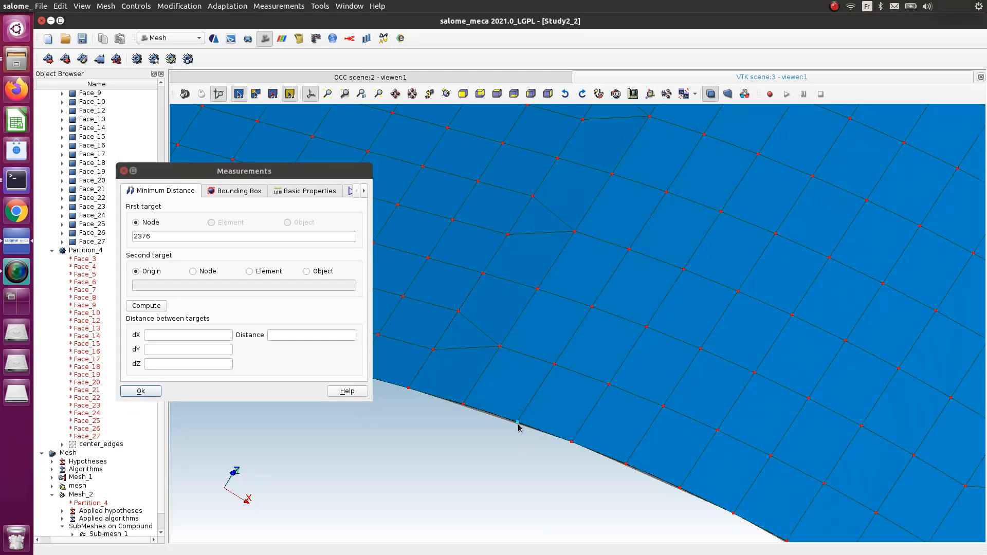
click(517, 423)
click(519, 427)
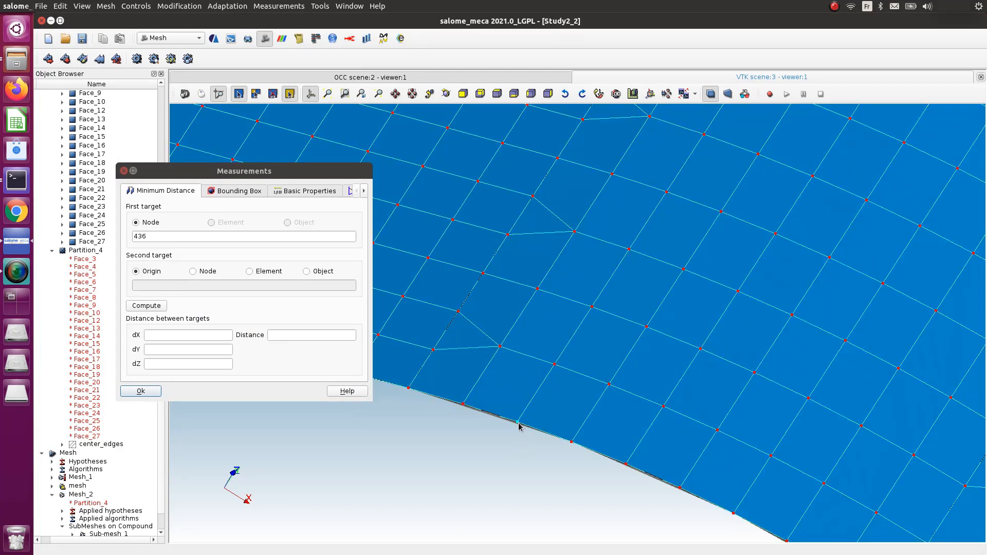
click(519, 426)
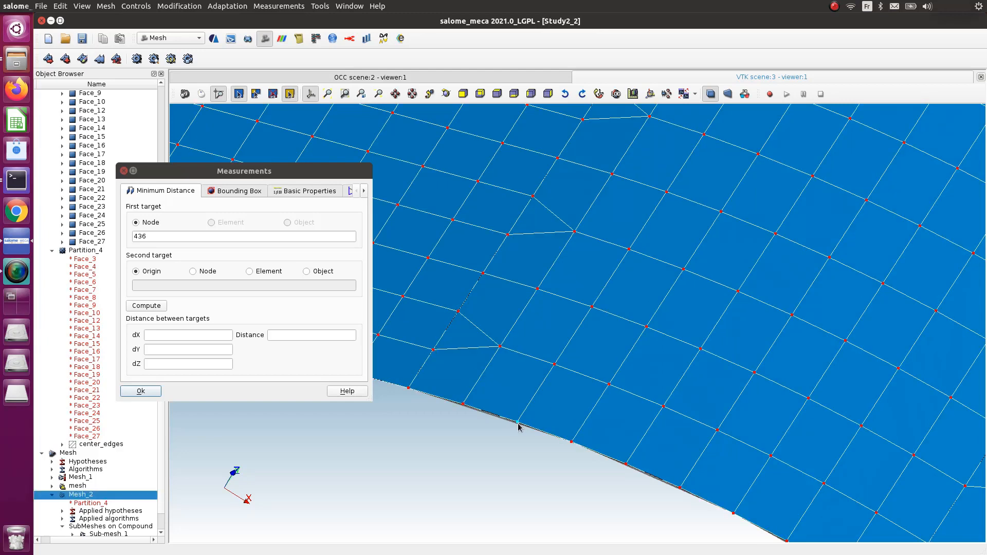
click(555, 369)
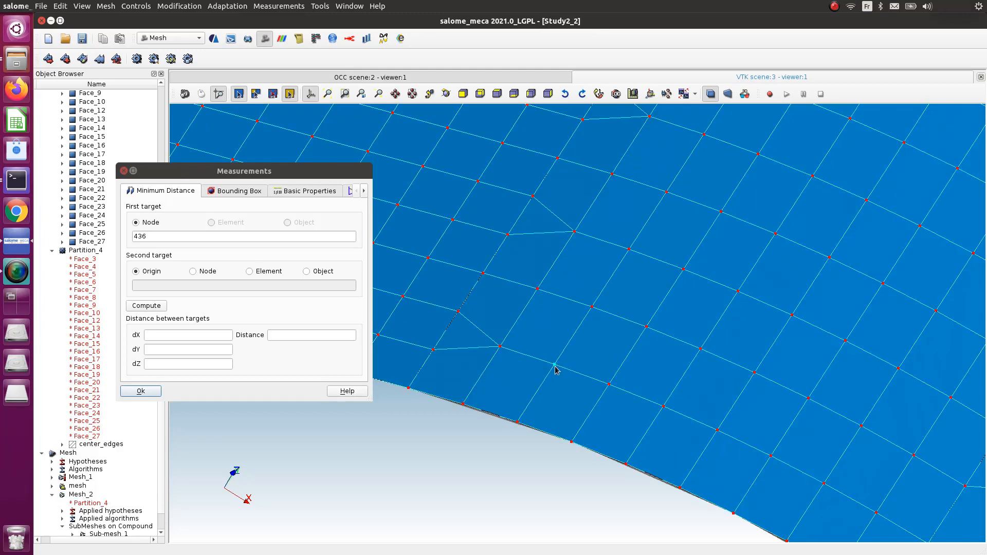
- Set the second target to the adjacent inner node 2376 and compute the distance between both nodes
click(193, 271)
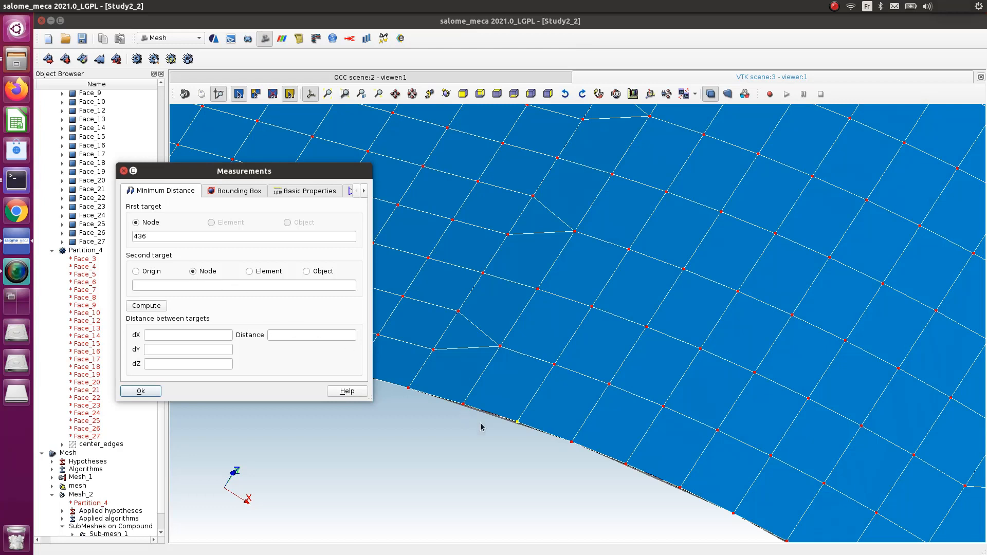
click(518, 426)
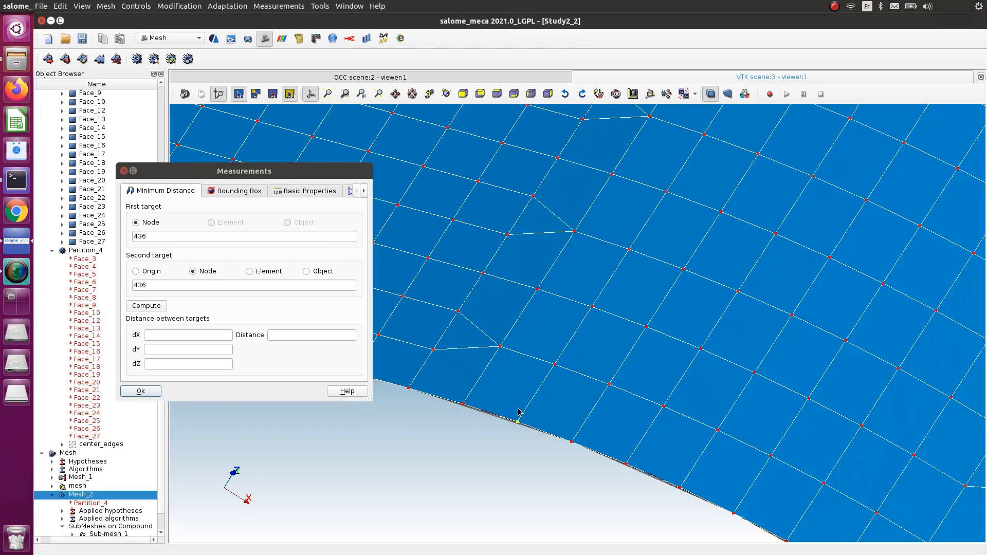
click(156, 289)
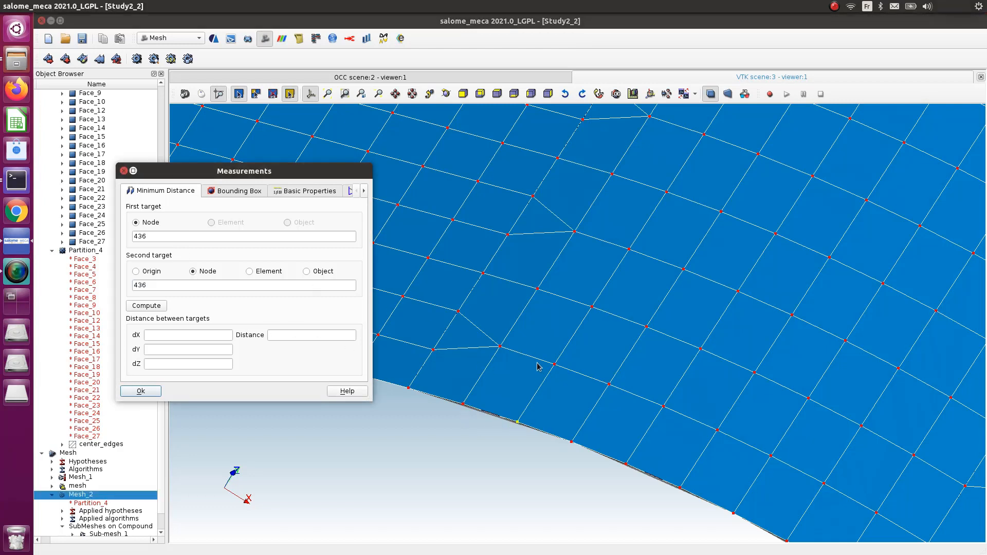
click(557, 370)
click(556, 365)
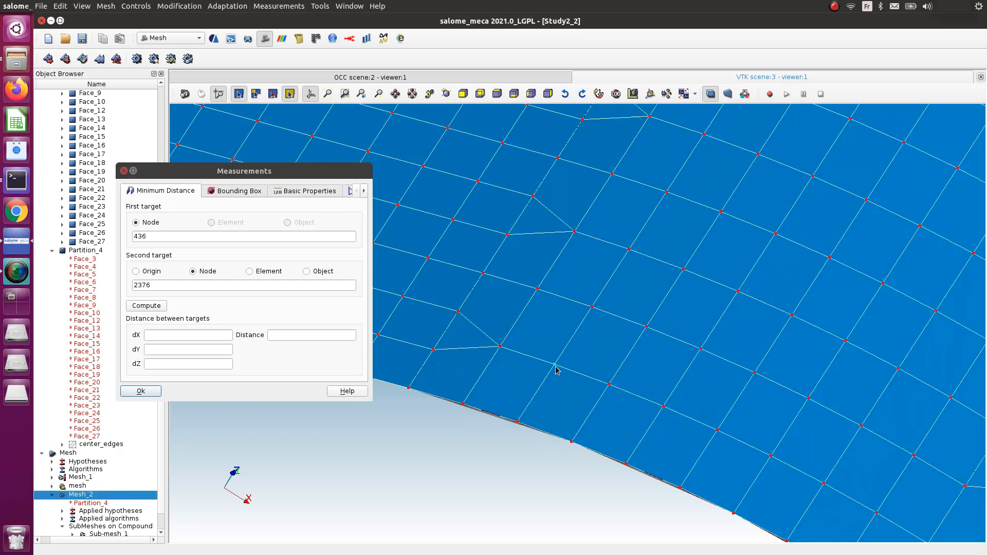
click(143, 307)
click(142, 307)
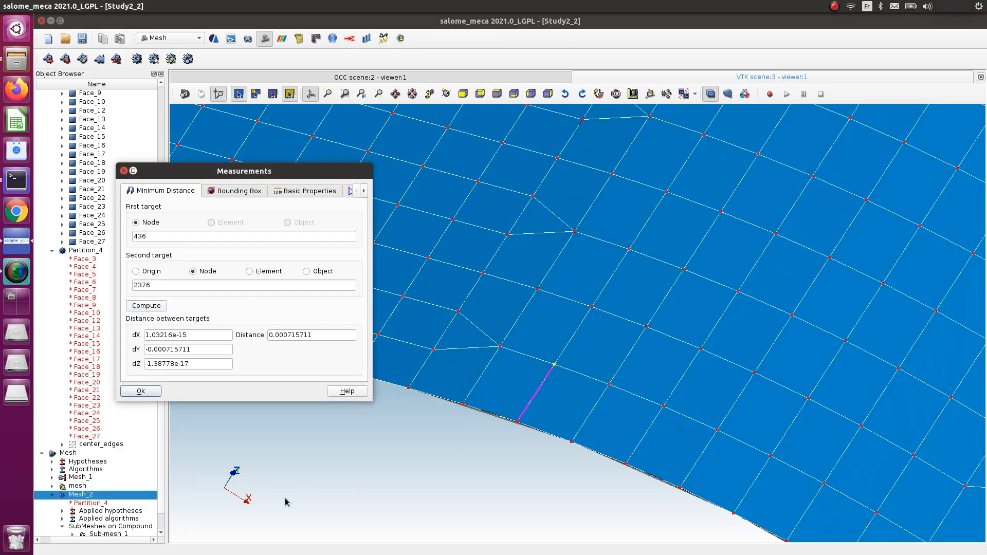
- Review the measured Y spacing against the surrounding mesh elements and close the measurement
scroll(287, 502, down, 5)
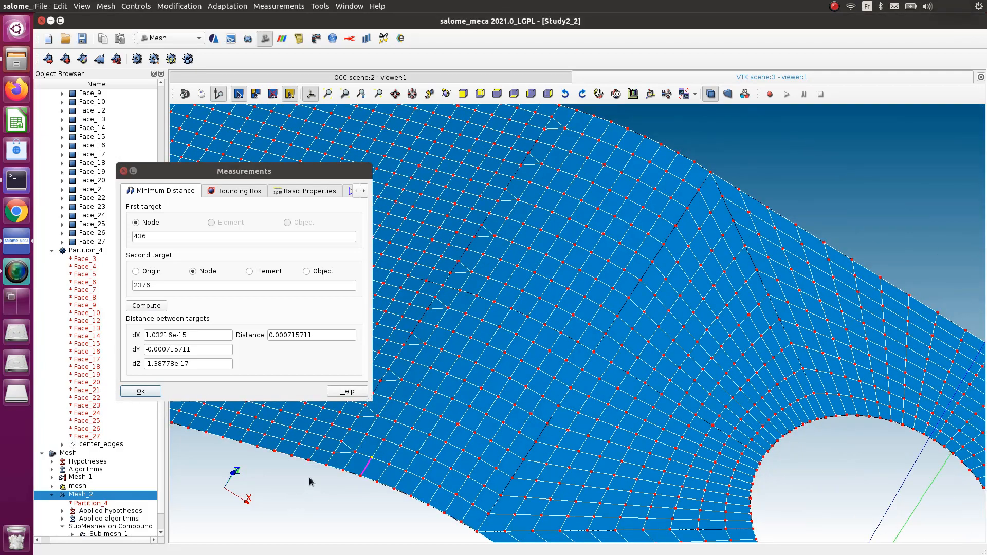
scroll(308, 488, up, 4)
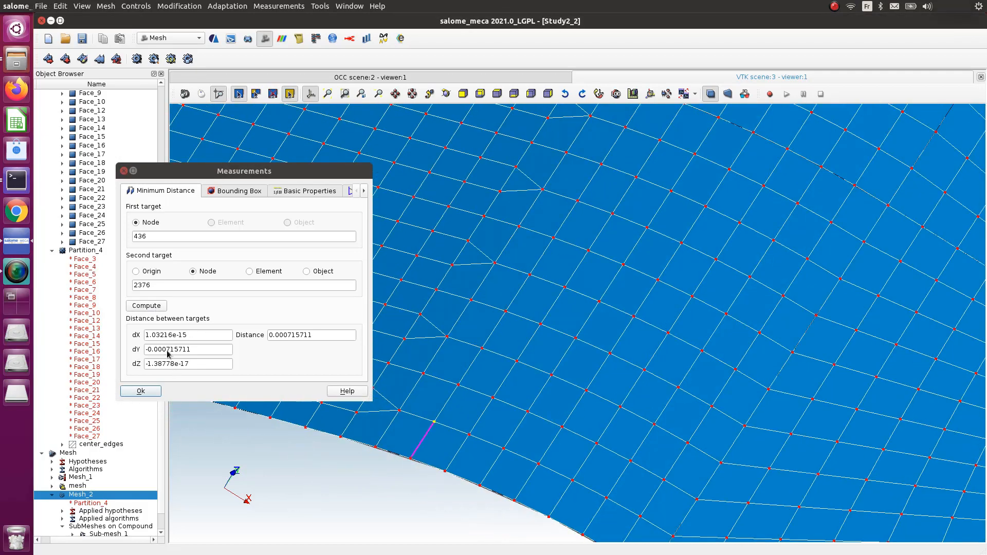
drag(191, 353, 149, 361)
click(224, 352)
scroll(470, 393, down, 10)
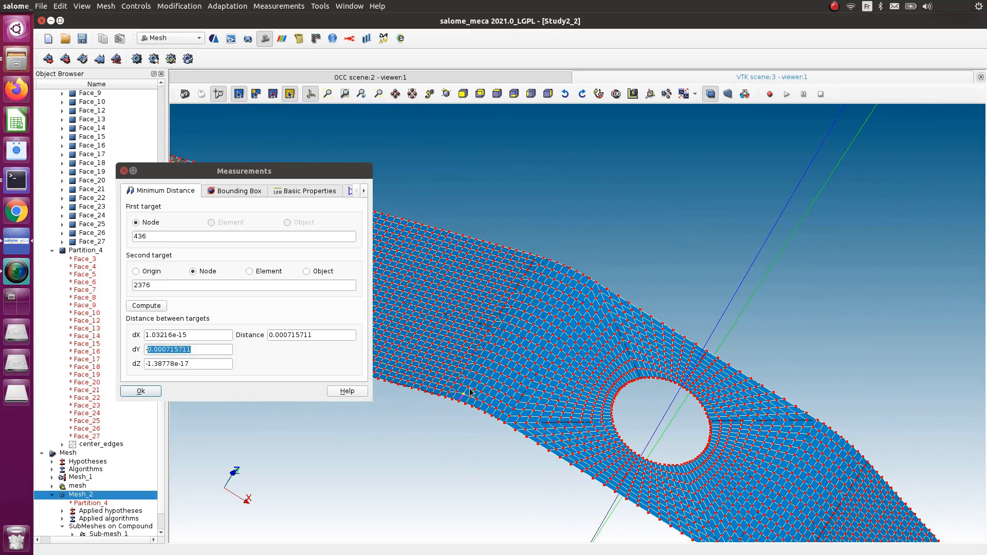
scroll(470, 392, down, 3)
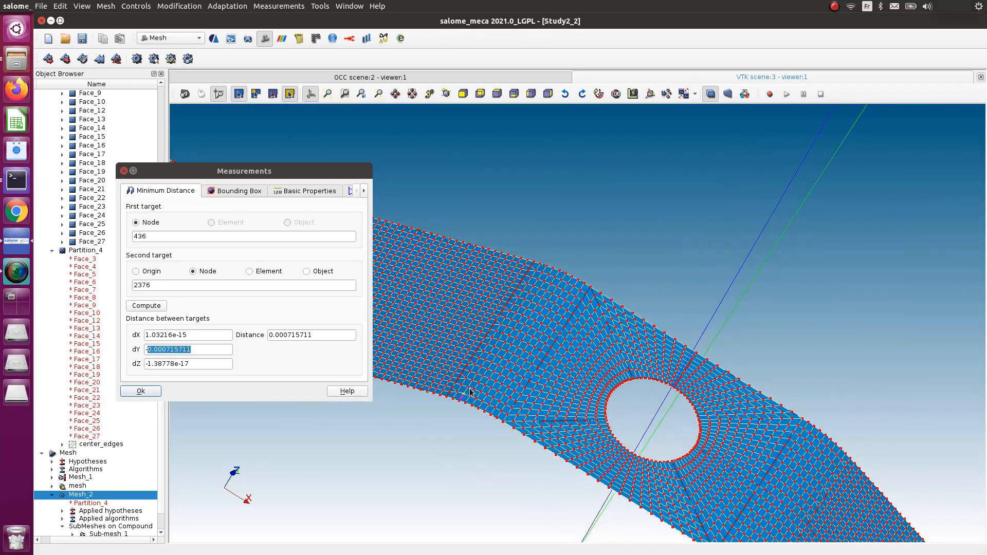
scroll(470, 392, up, 5)
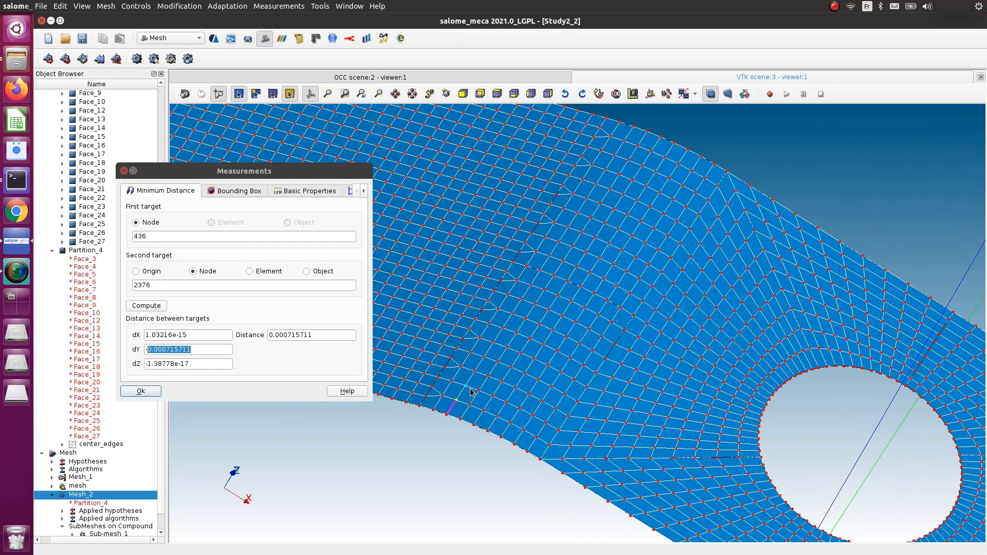
scroll(506, 411, up, 2)
scroll(507, 413, up, 2)
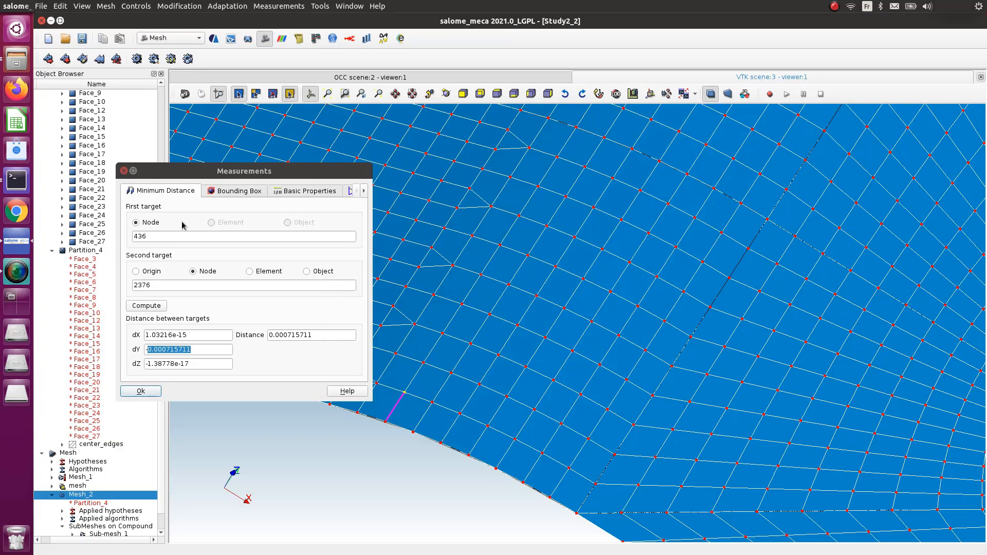
click(123, 171)
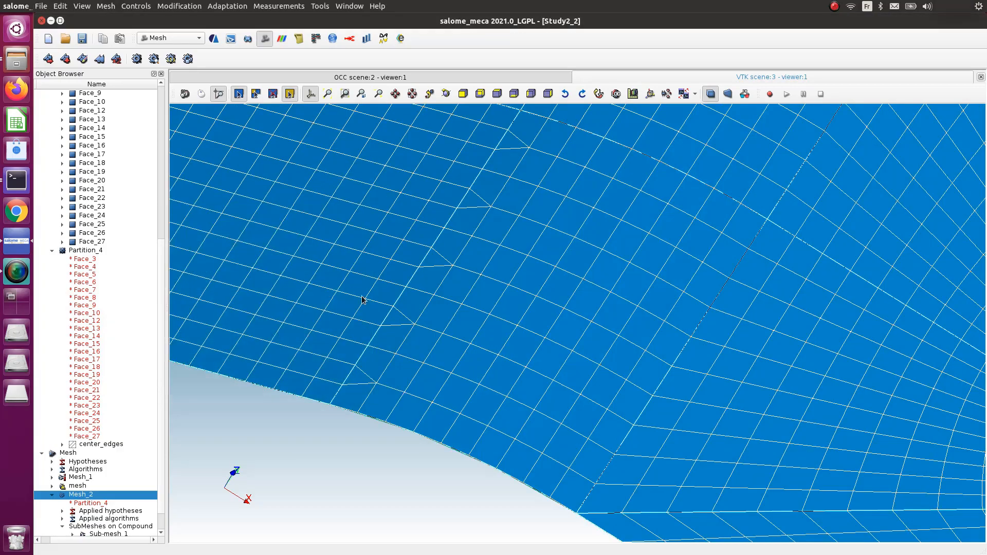
- Examine the overall mesh of the leaf spring, from both arms to the central hole
scroll(365, 283, down, 10)
scroll(360, 287, down, 2)
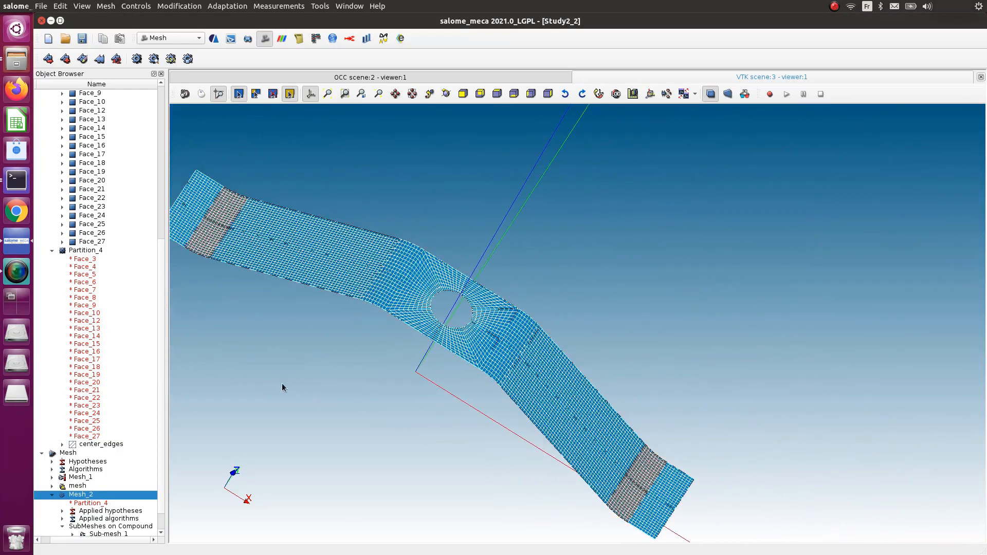
scroll(363, 335, down, 3)
scroll(238, 261, up, 6)
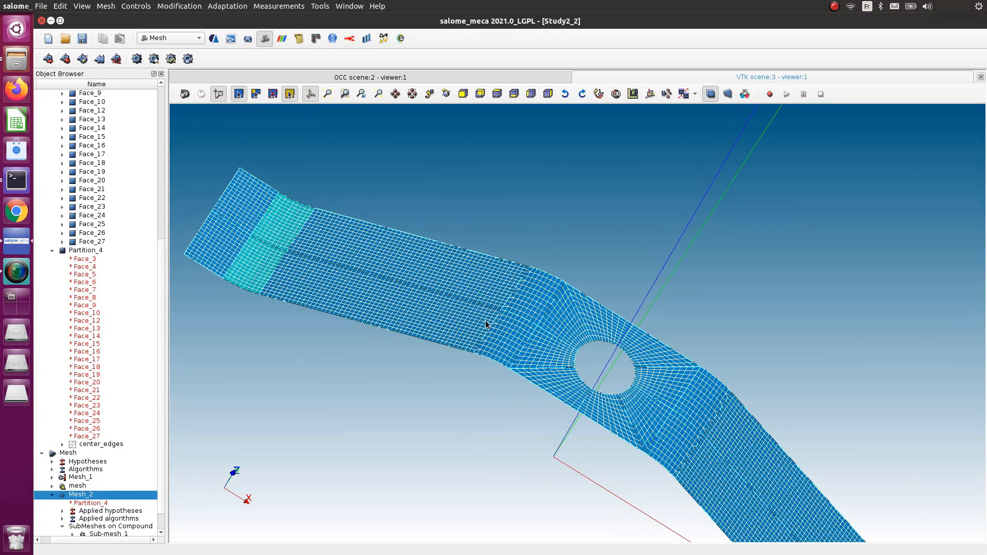
scroll(520, 415, down, 5)
scroll(469, 337, up, 3)
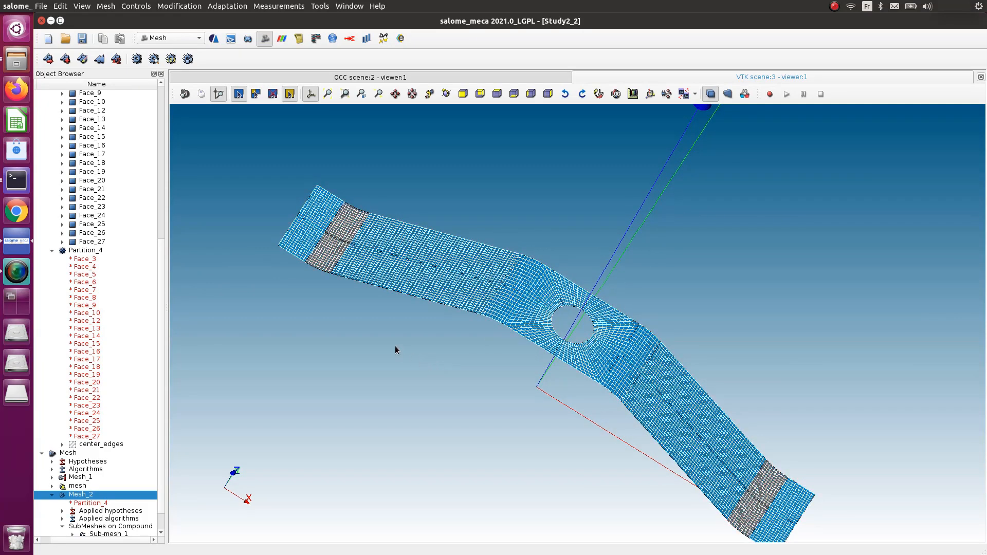
- Switch to the Geometry module and display Partition_4 in the viewer
scroll(437, 330, up, 1)
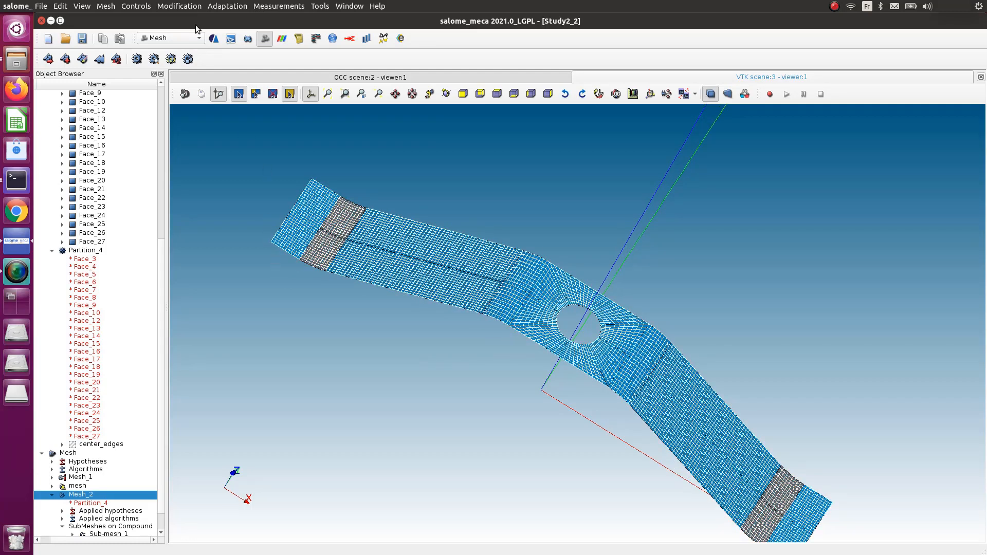
click(247, 39)
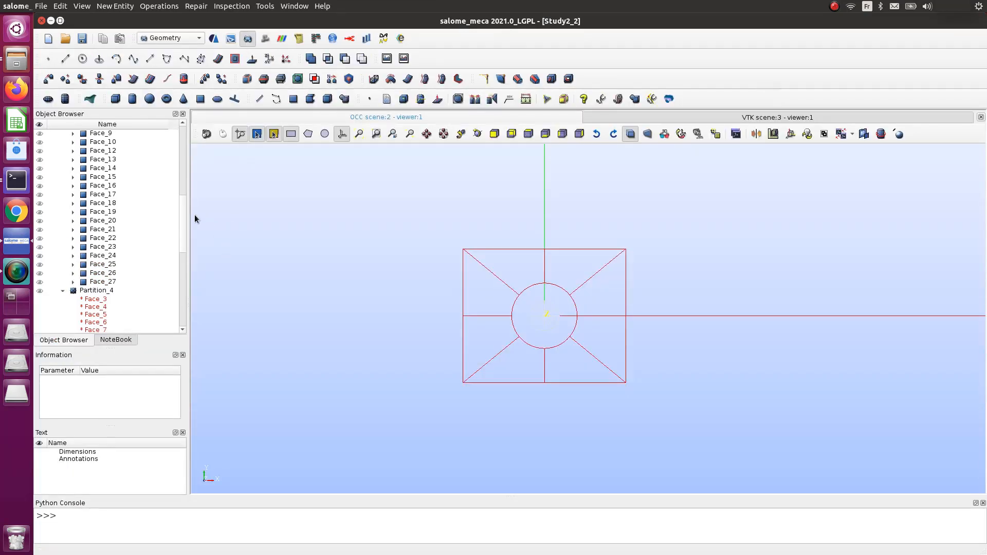
drag(186, 209, 187, 298)
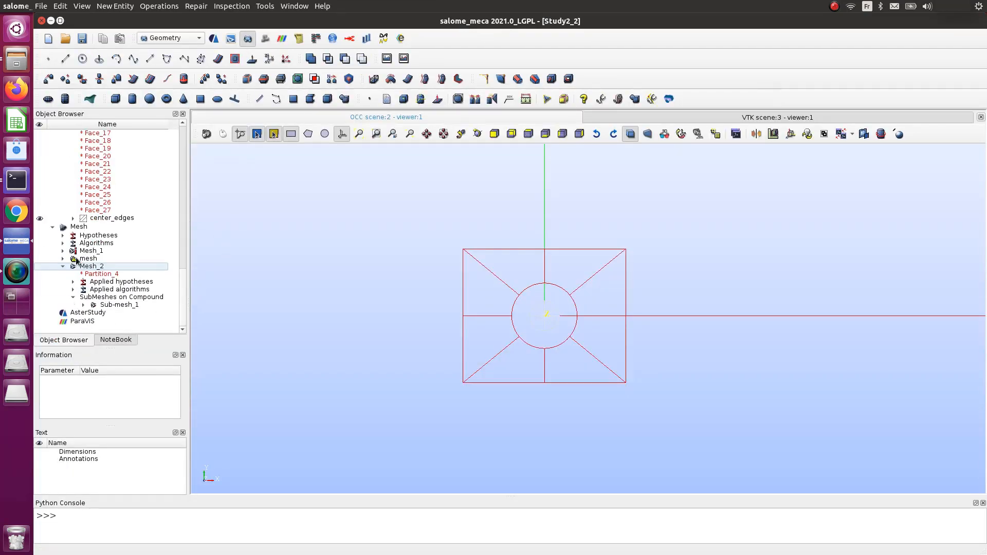
scroll(40, 221, up, 7)
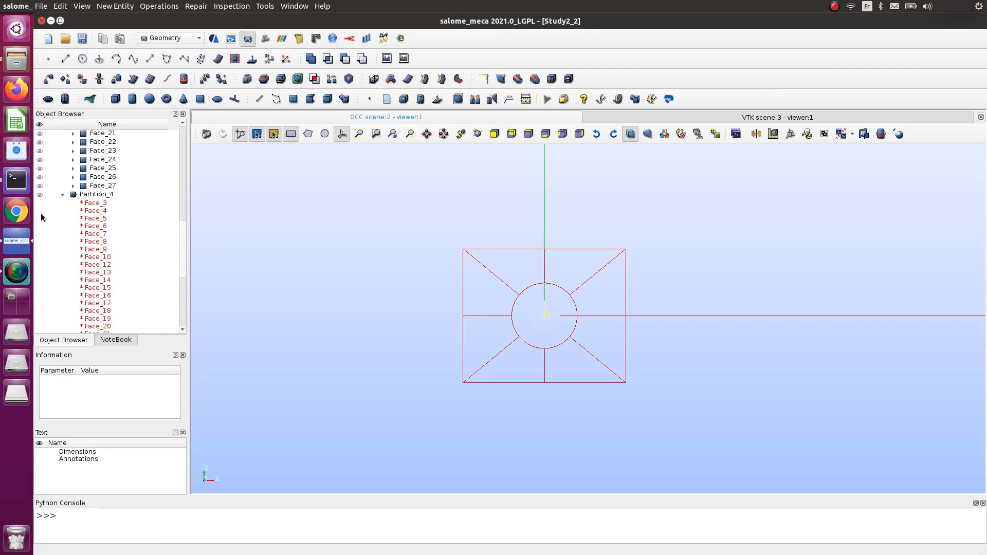
click(38, 195)
scroll(381, 257, down, 5)
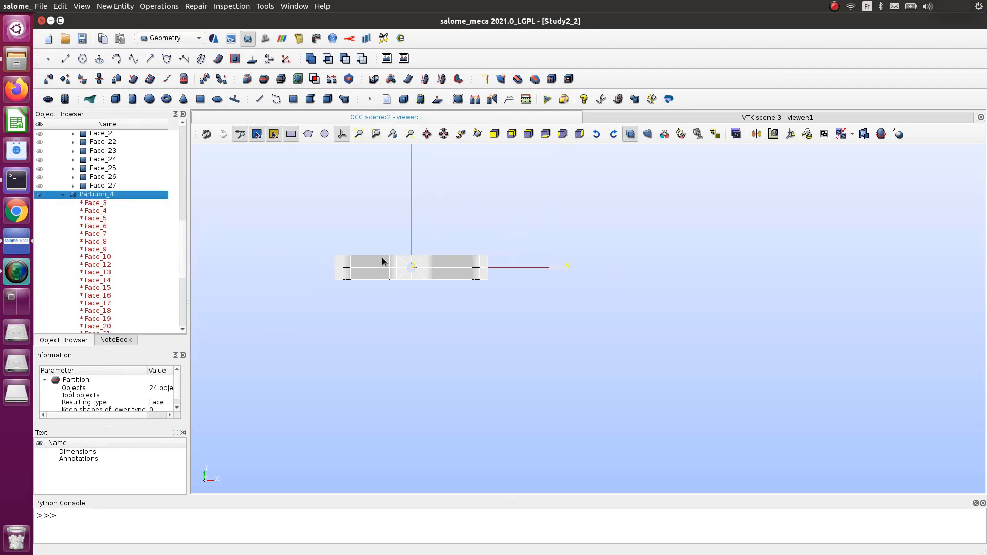
scroll(369, 269, up, 4)
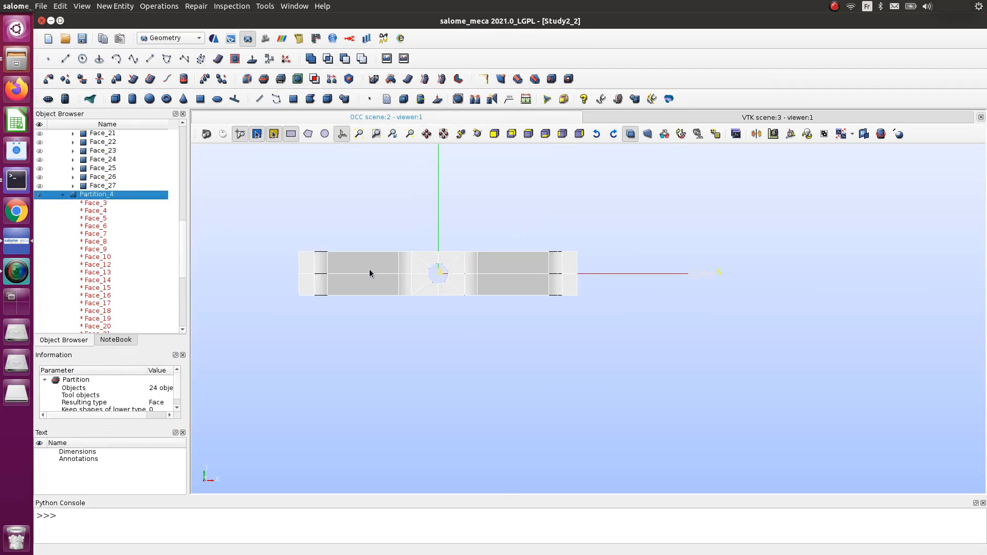
- Start an edge group on Partition_4 and select the transverse edges at the outer end of the negative-X arm
right_click(91, 194)
click(148, 224)
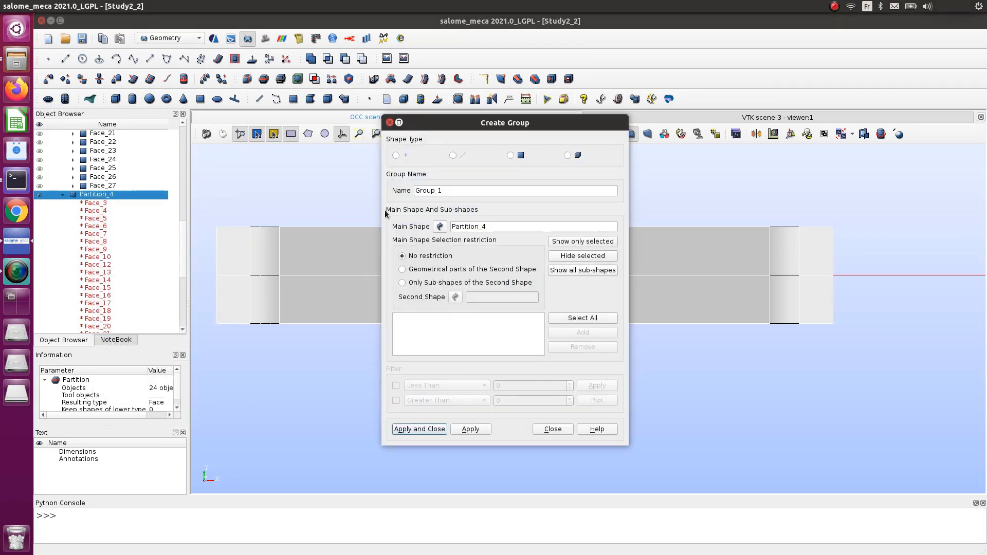
click(453, 155)
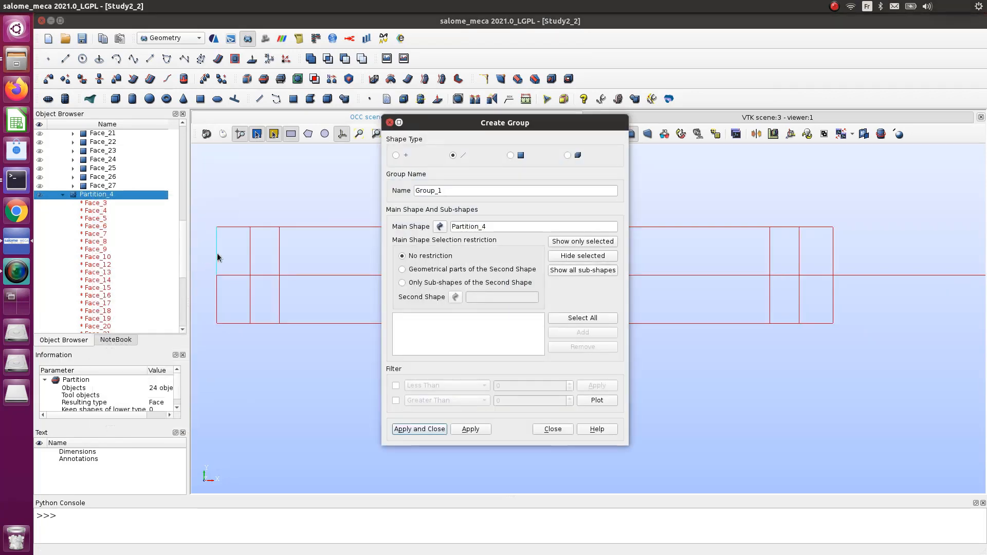
click(216, 290)
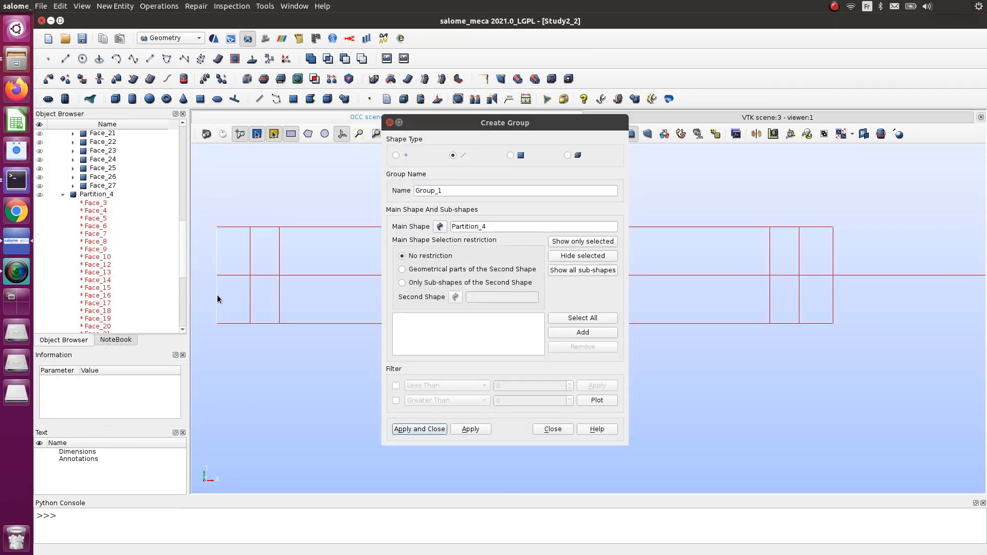
shift+click(253, 298)
- Extend the edge selection to the transverse lines flanking the central square and those at the outer end of the positive-X arm
drag(479, 123, 146, 186)
click(437, 253)
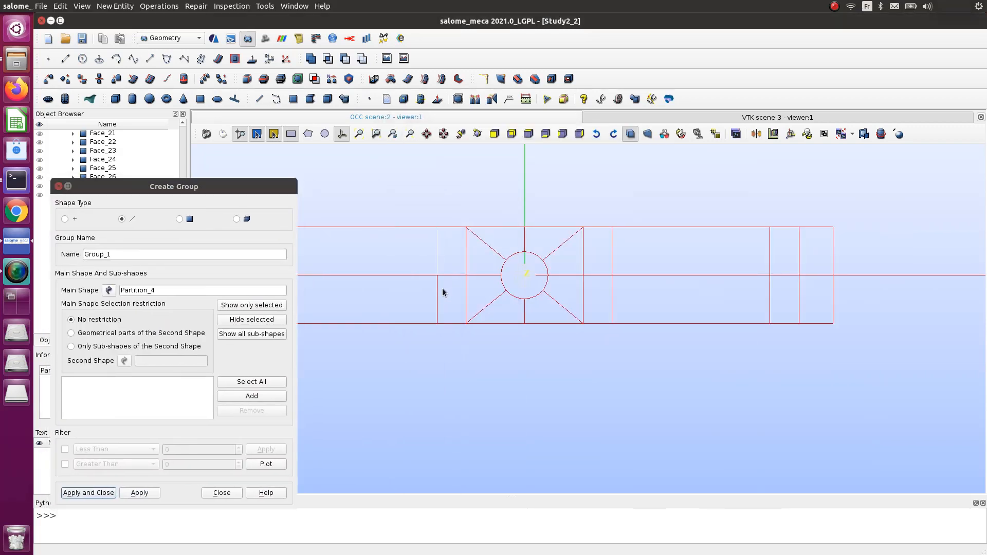
shift+click(437, 298)
shift+click(613, 296)
shift+click(770, 266)
shift+click(771, 296)
shift+click(800, 299)
shift+click(800, 256)
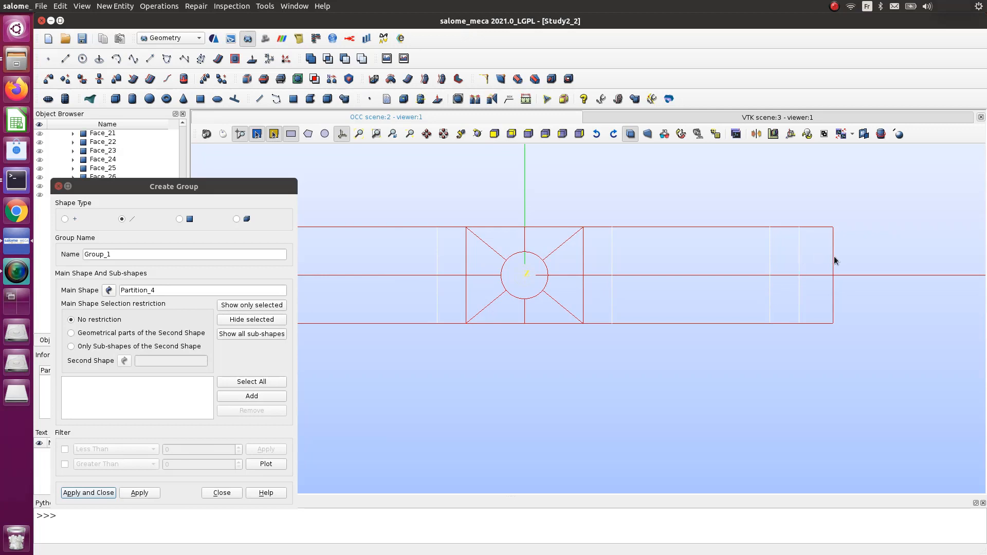
shift+click(834, 263)
shift+click(834, 294)
- Add the selected transverse edges to the group, name it y_edges and create it
drag(225, 188, 488, 123)
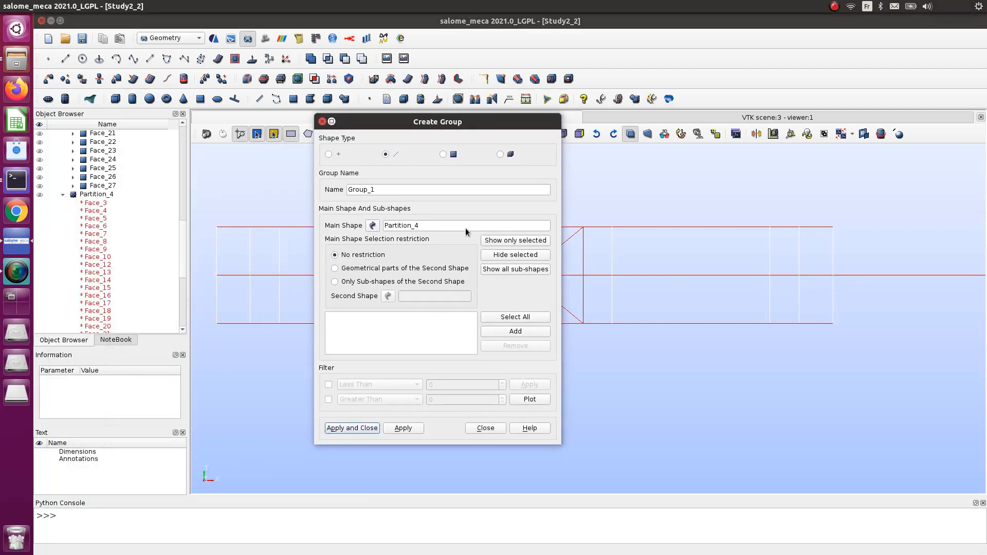
click(517, 336)
double_click(399, 191)
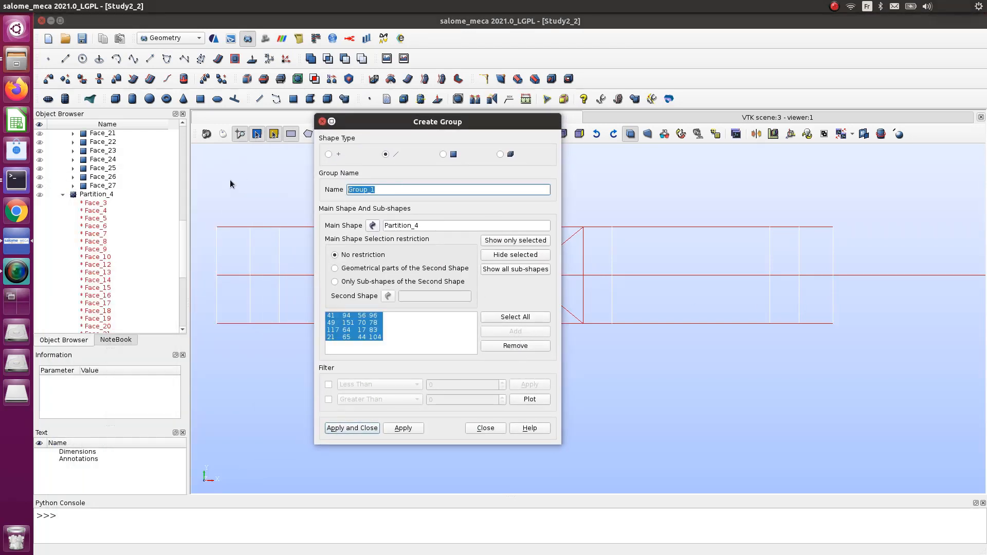
text(y)
click(343, 429)
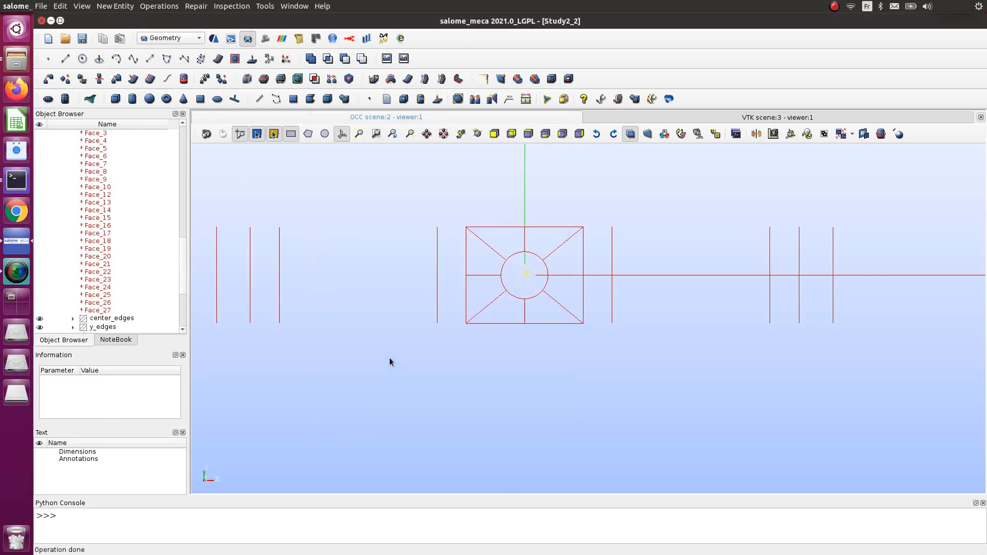
- Return to the Mesh module and start a sub-mesh of Mesh_2 with the y_edges group as its geometry
scroll(386, 355, down, 2)
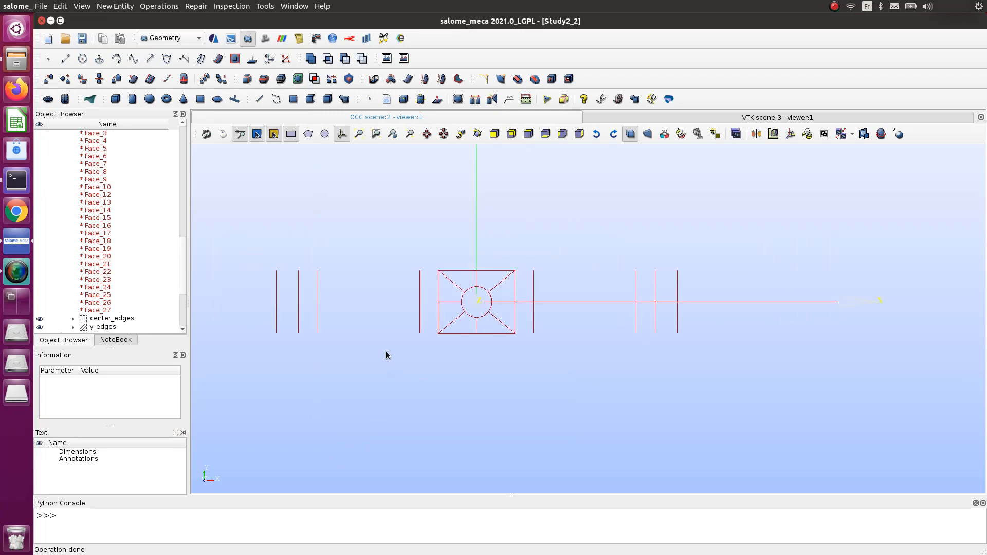
click(265, 38)
scroll(396, 460, down, 3)
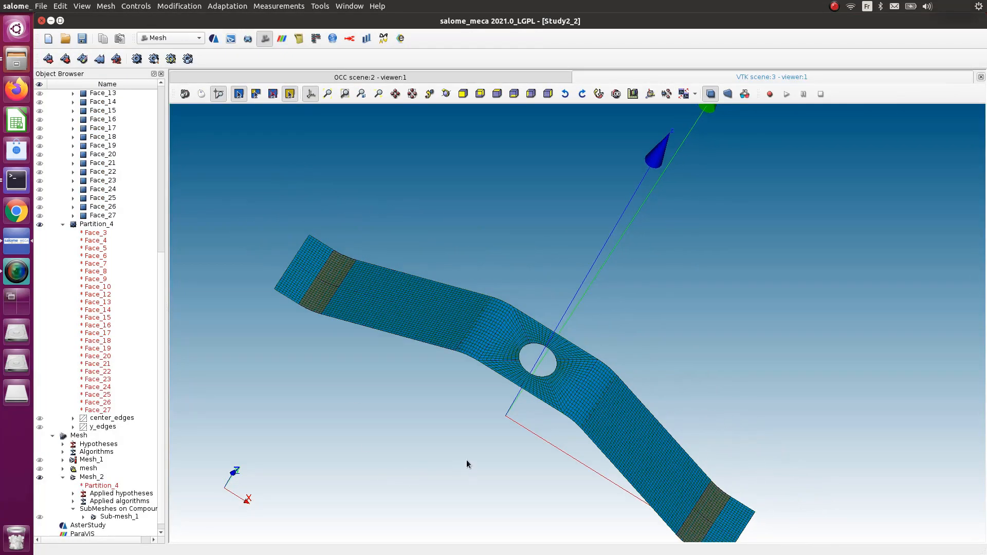
ctrl+middle_drag(453, 453, 491, 425)
ctrl+right_drag(491, 424, 445, 364)
scroll(122, 437, down, 1)
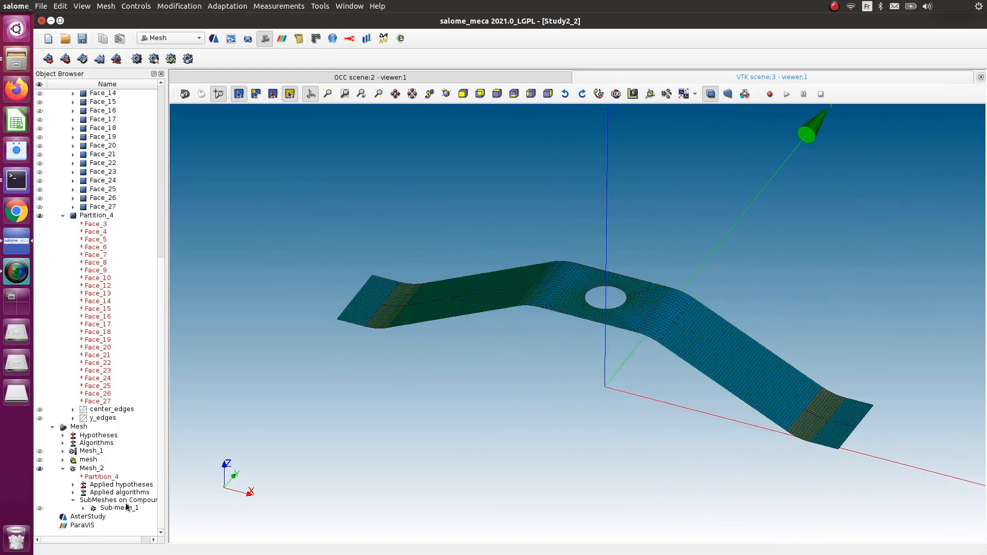
click(94, 470)
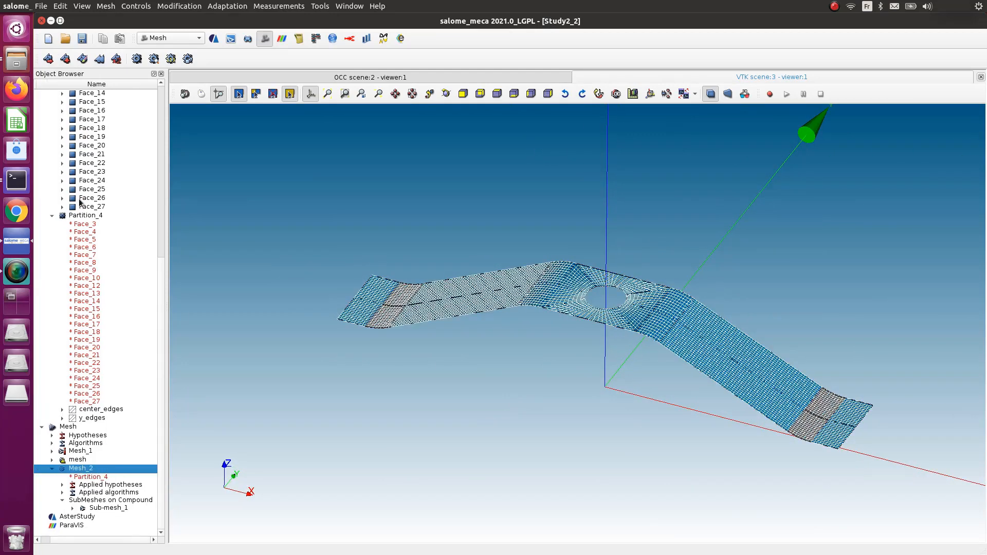
click(67, 59)
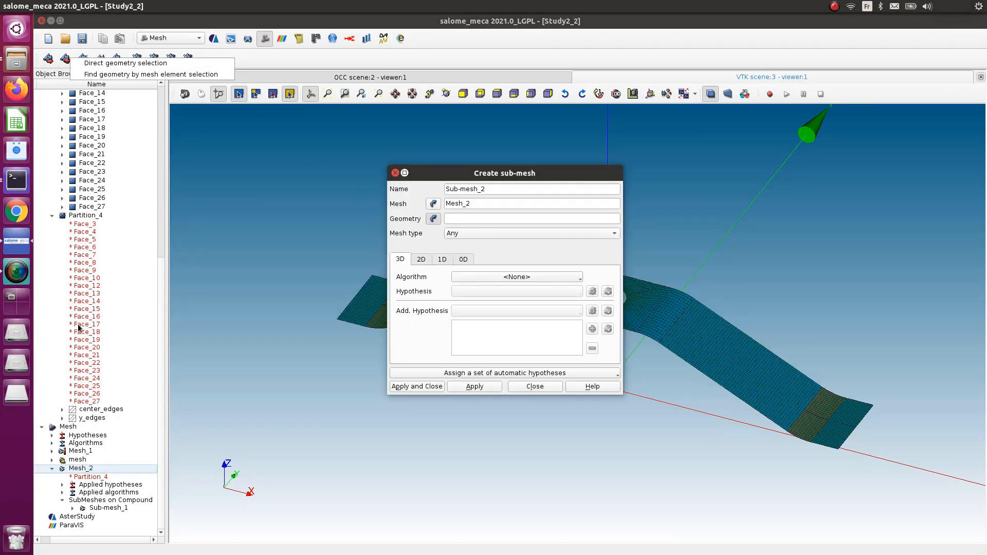
click(434, 220)
click(98, 418)
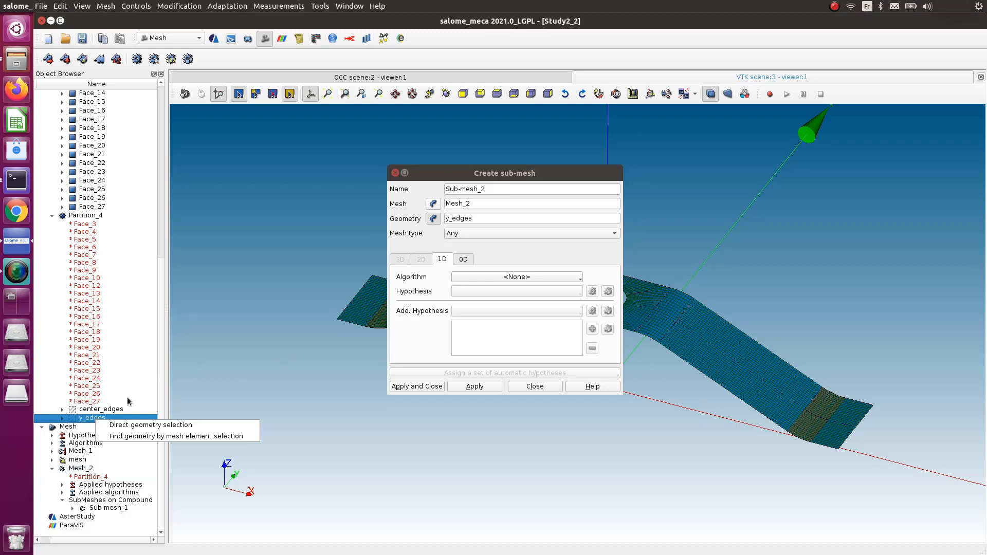
- Assign the Wire Discretisation algorithm and an existing hypothesis to the y_edges sub-mesh, and create it
click(518, 278)
click(520, 316)
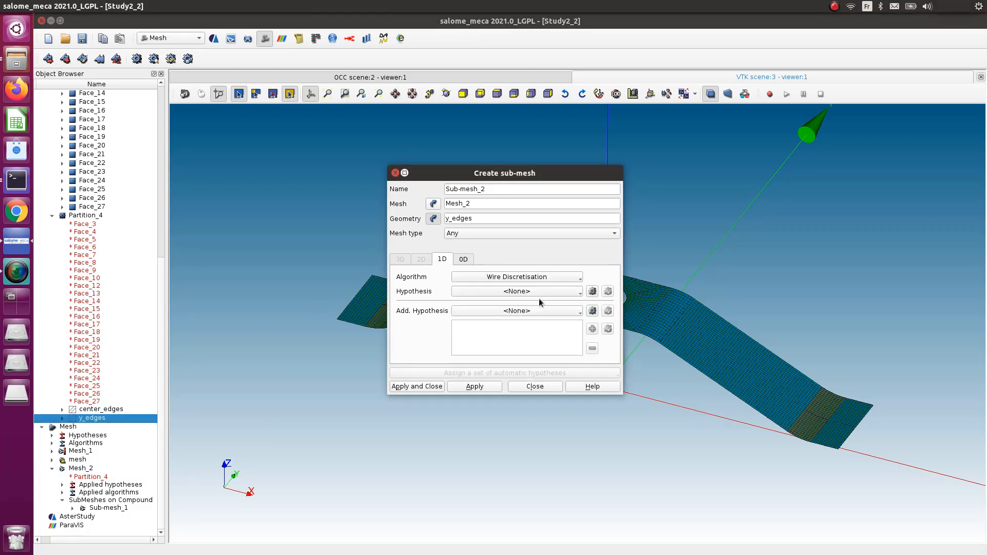
click(580, 292)
click(509, 324)
click(431, 389)
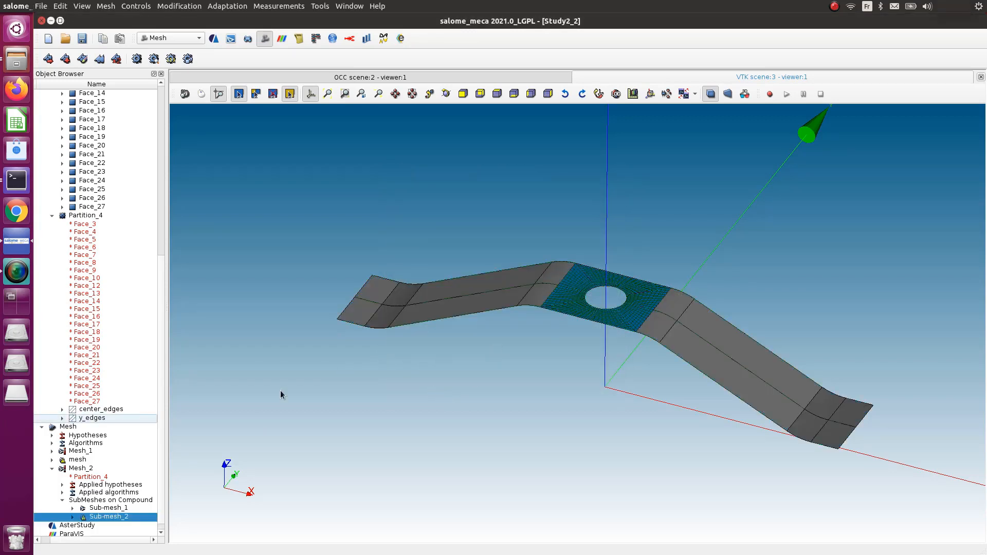
- Clear and recompute Mesh_2, and close the computation report
scroll(90, 486, down, 1)
right_click(86, 459)
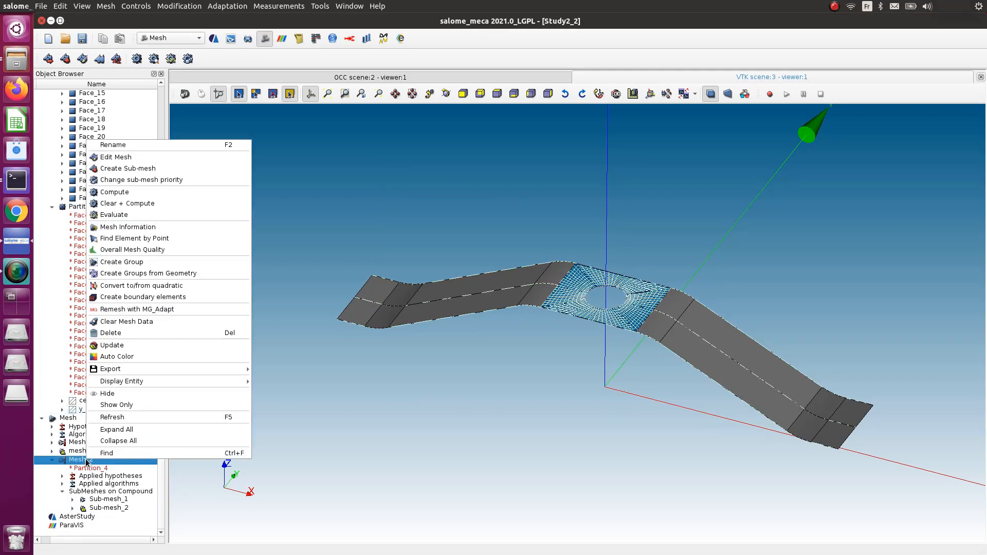
click(129, 204)
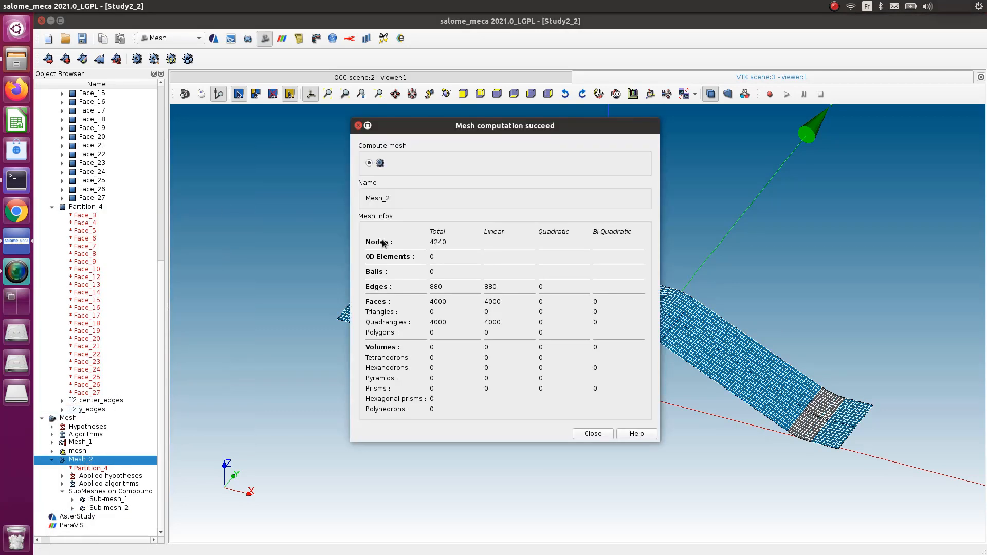
click(593, 433)
- Examine the recomputed quadrangle mesh along the arm, at the bend and around the central hole
scroll(560, 274, up, 5)
scroll(452, 311, up, 6)
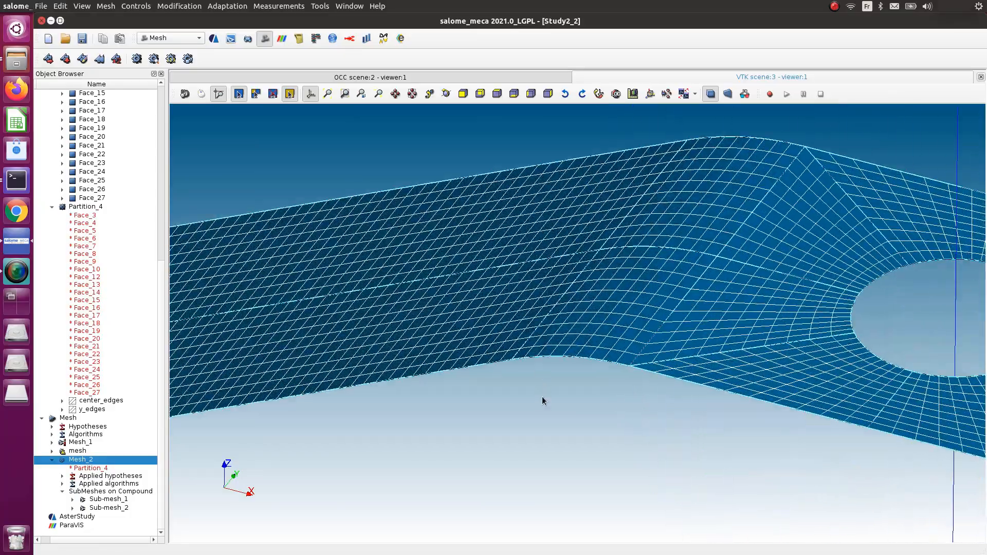
scroll(597, 448, down, 4)
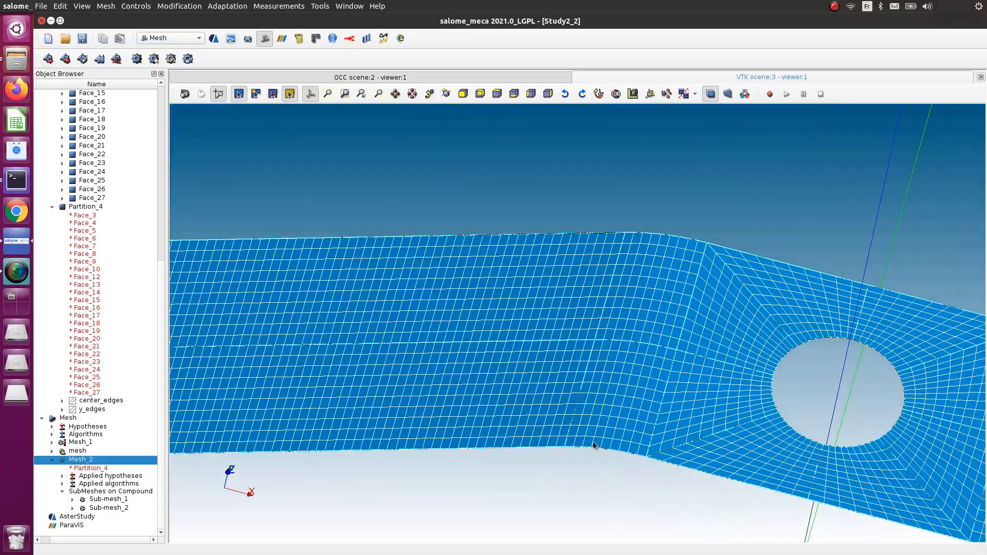
scroll(519, 386, down, 3)
scroll(551, 399, up, 3)
scroll(614, 398, up, 2)
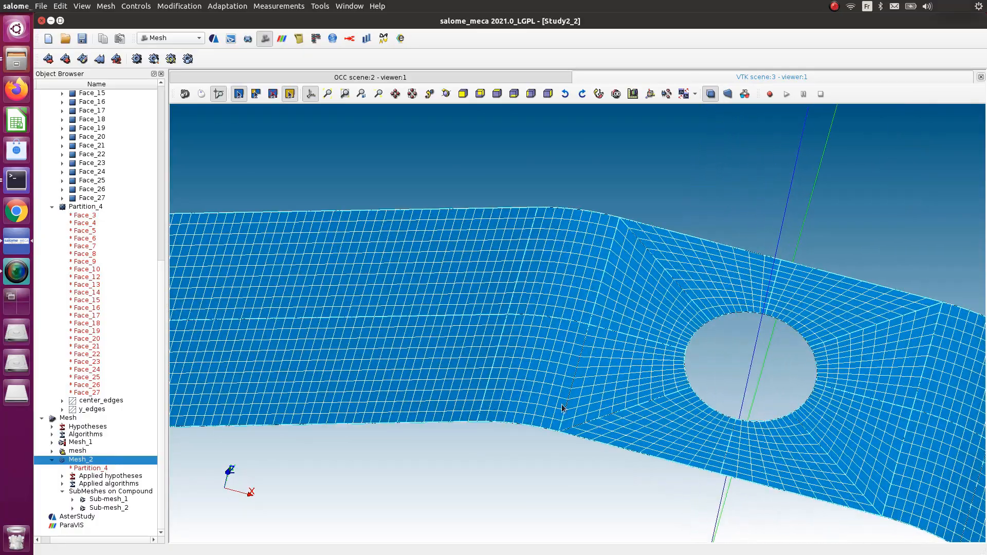
scroll(614, 391, down, 5)
ctrl+right_drag(494, 463, 506, 329)
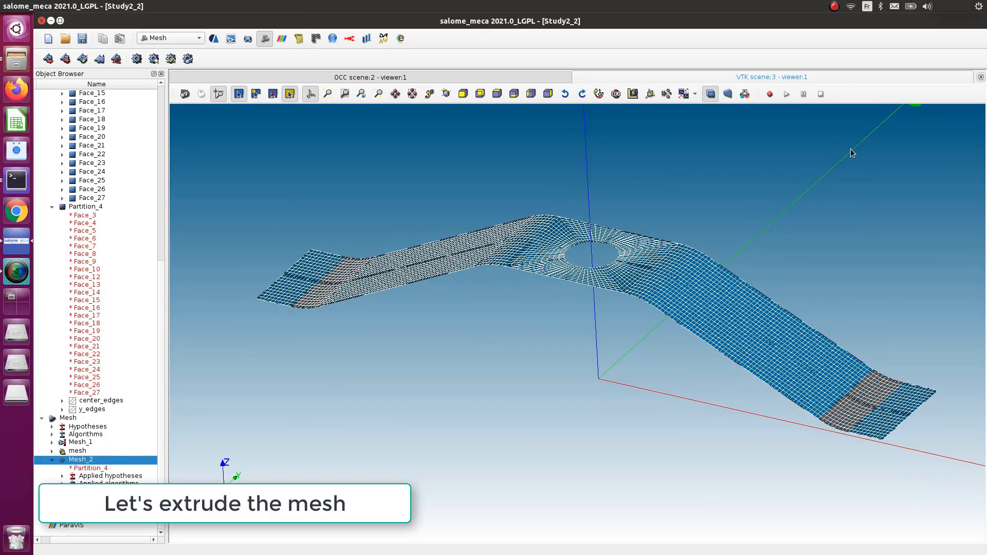
- Switch to the Geometry module and display the original Leaf Spring.stp_1 shape in side view, close up on its arm end
click(249, 38)
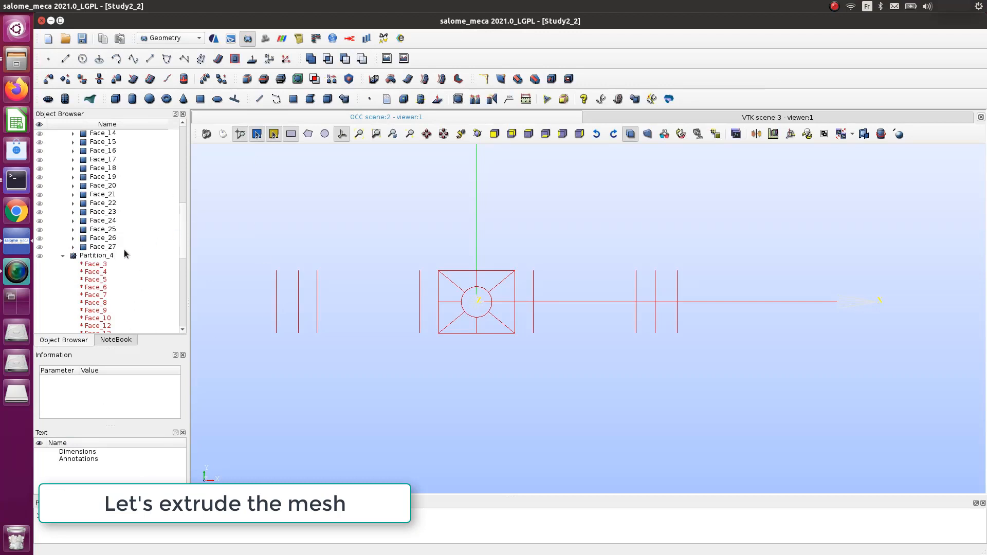
drag(181, 249, 182, 217)
scroll(182, 174, up, 2)
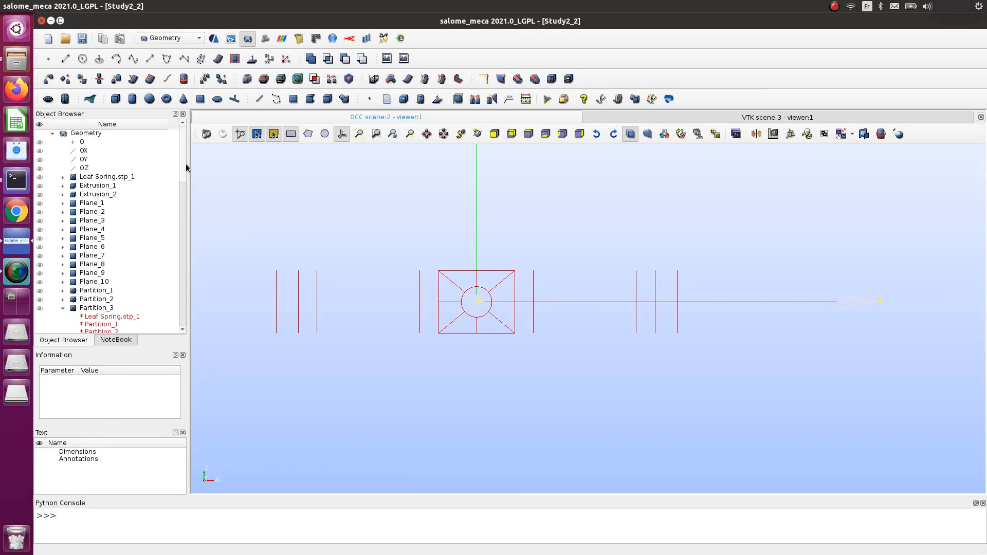
click(48, 177)
scroll(385, 320, down, 7)
scroll(386, 324, up, 10)
ctrl+right_drag(515, 356, 522, 213)
scroll(232, 342, up, 10)
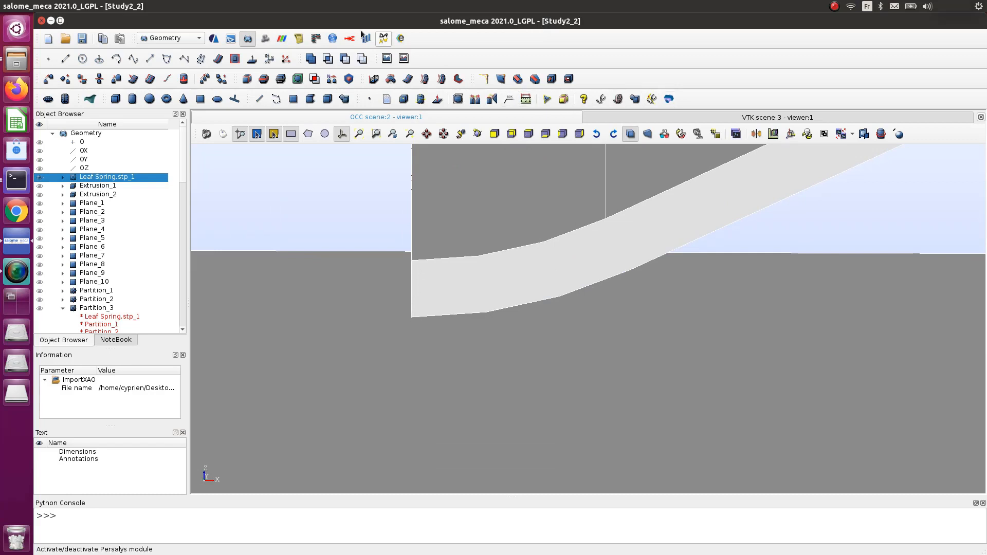
- Try to measure the arm end's thickness with a minimum distance from Leaf Spring.stp_1 to the lower corner vertex
click(232, 6)
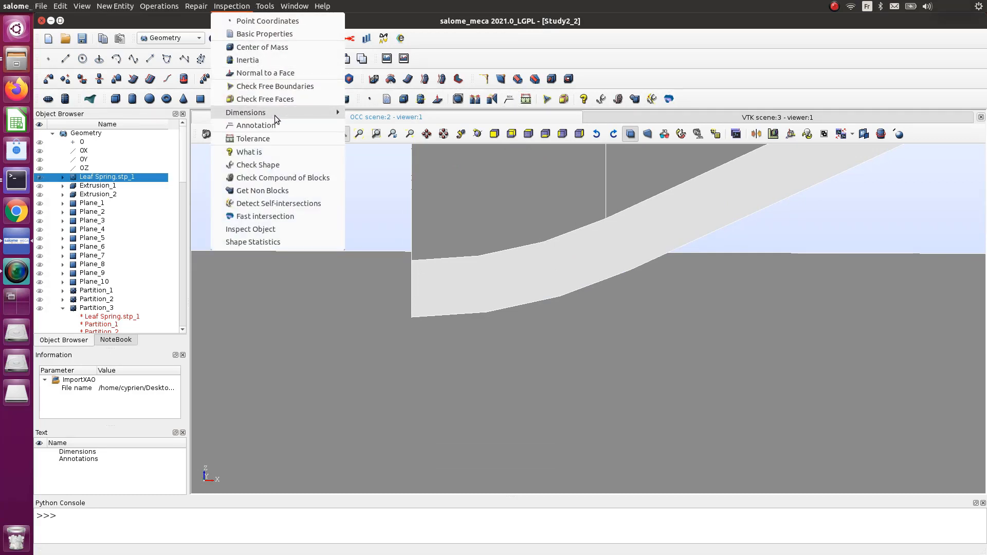
mouse_move(278, 113)
click(402, 127)
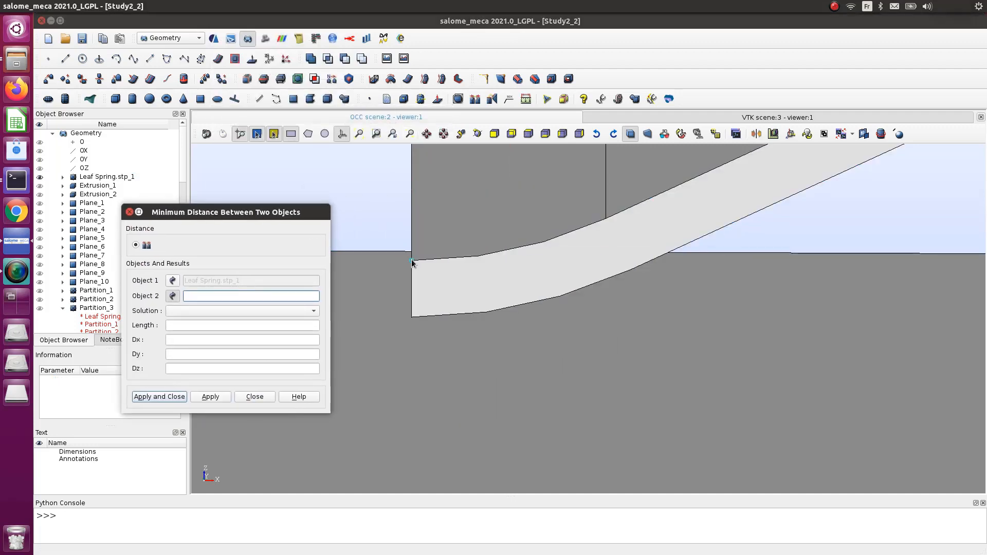
click(412, 261)
click(414, 318)
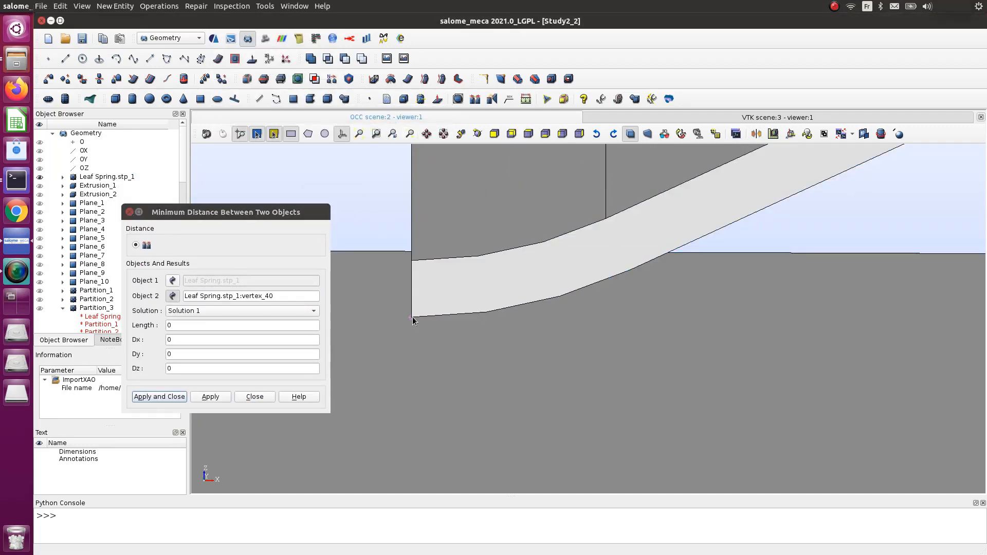
click(225, 399)
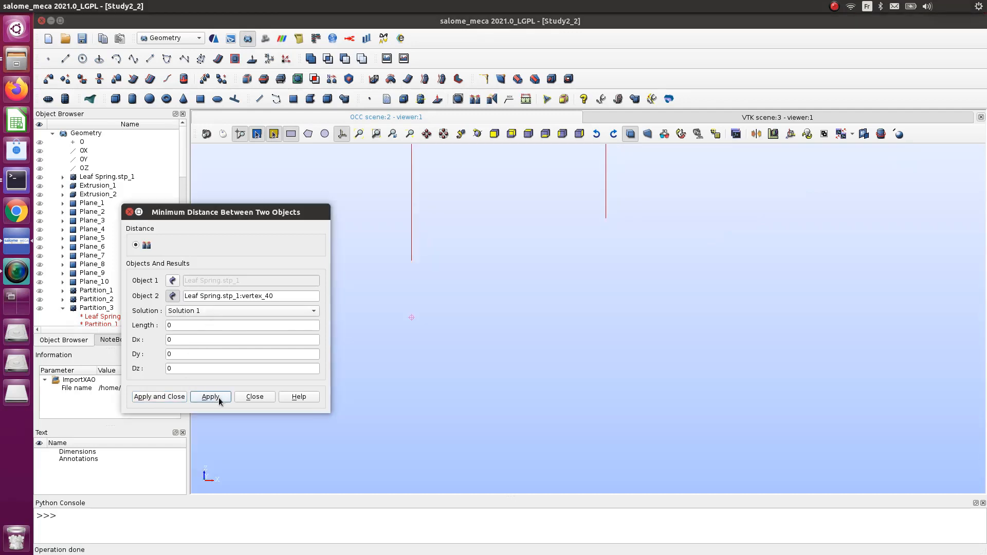
- Measure the arm end's thickness as the minimum distance from the y_edges corner vertex to the lower corner vertex of Leaf Spring.stp_1
mouse_move(263, 213)
mouse_down()
mouse_move(414, 288)
mouse_move(353, 229)
mouse_move(276, 212)
mouse_up()
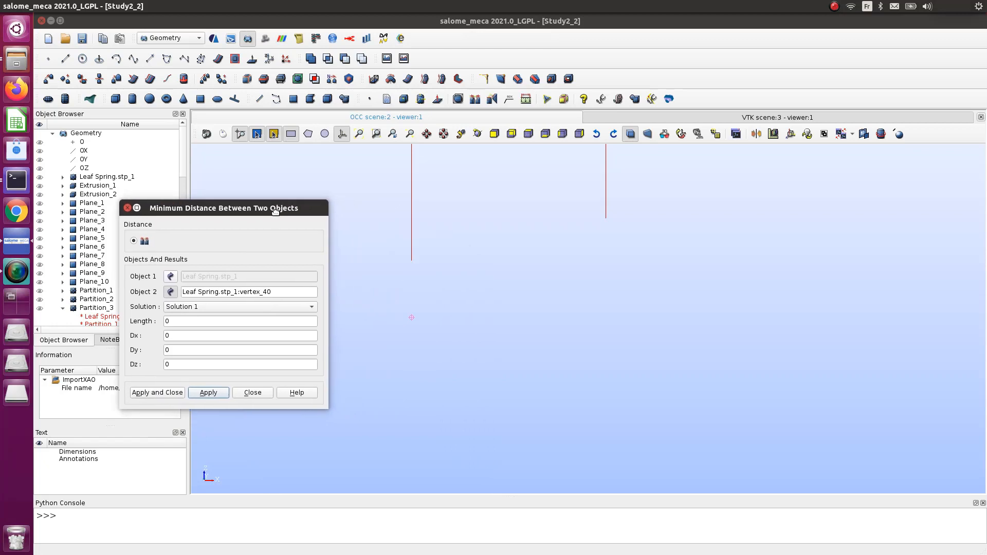
click(171, 276)
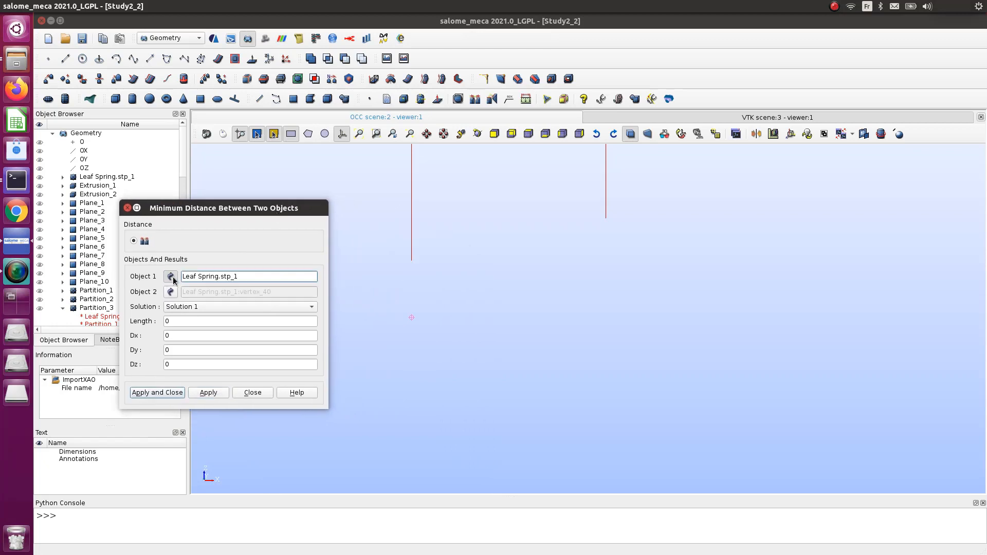
click(411, 259)
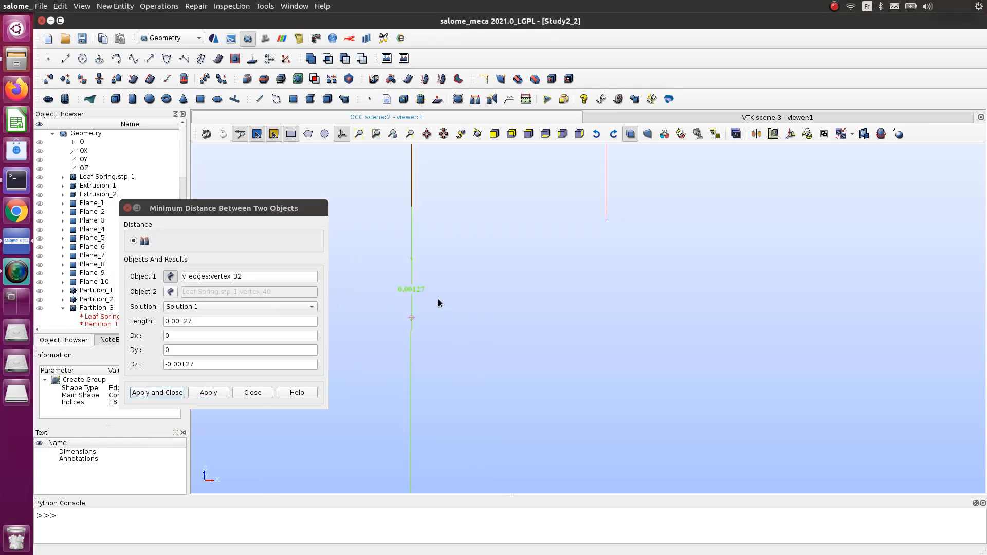
scroll(438, 301, down, 12)
scroll(445, 300, up, 7)
ctrl+right_drag(471, 314, 422, 304)
scroll(404, 311, up, 8)
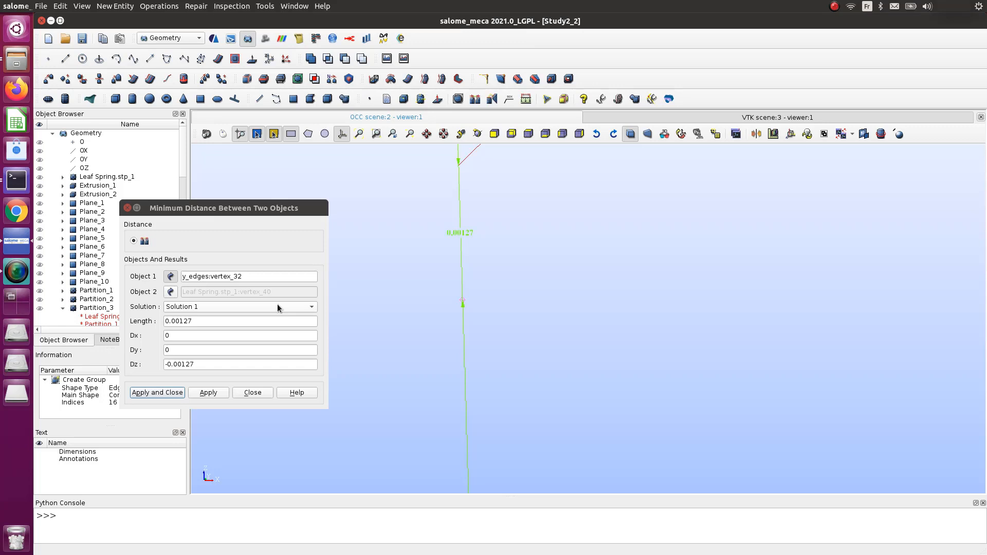
click(127, 208)
- Return to the Mesh module and select Mesh_2 for extrusion
scroll(438, 209, down, 6)
scroll(532, 298, down, 4)
scroll(536, 306, up, 4)
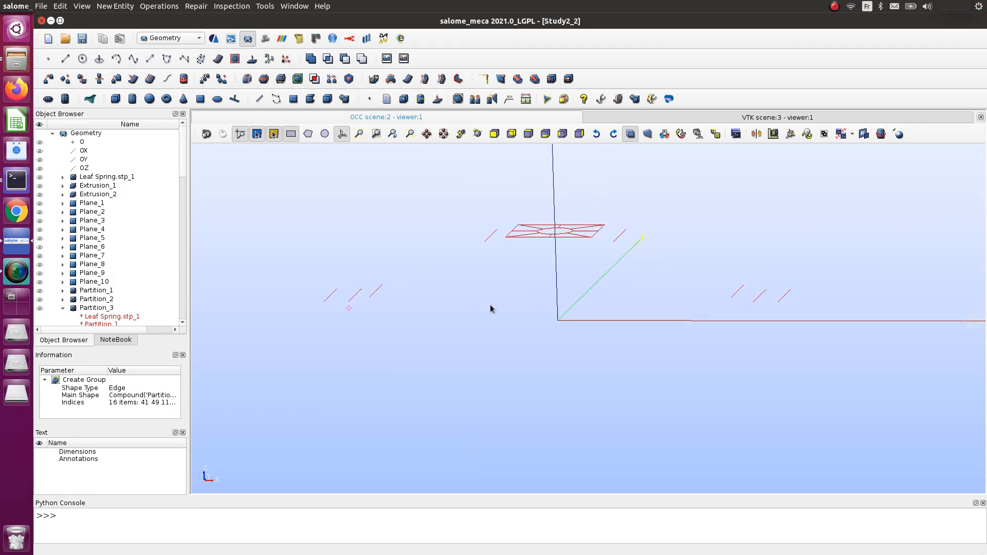
click(273, 38)
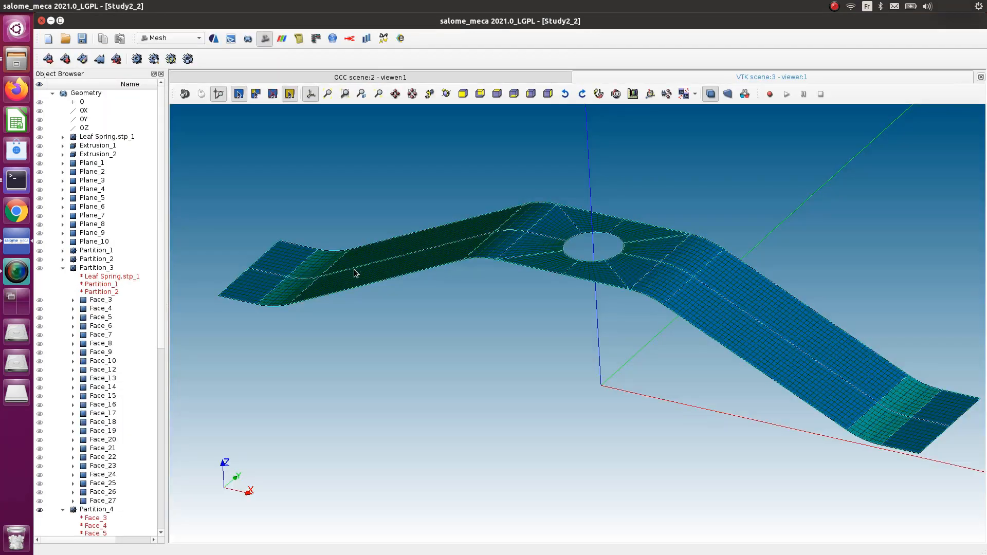
scroll(756, 415, down, 1)
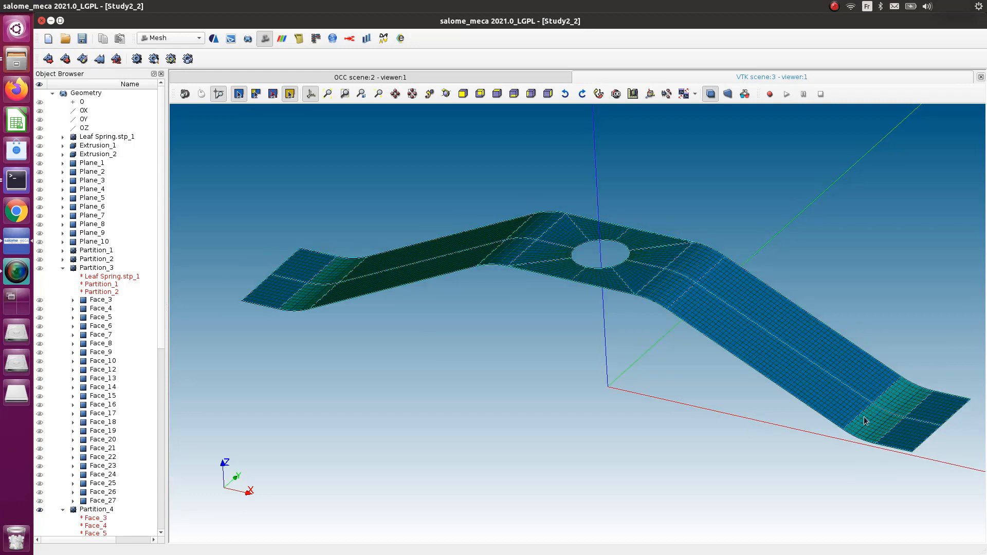
click(457, 348)
scroll(91, 337, down, 12)
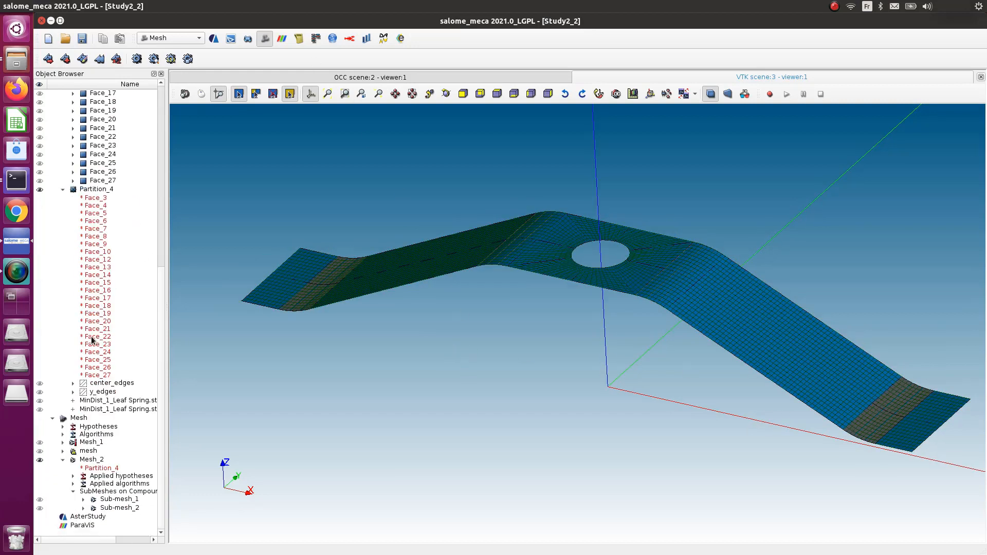
click(89, 461)
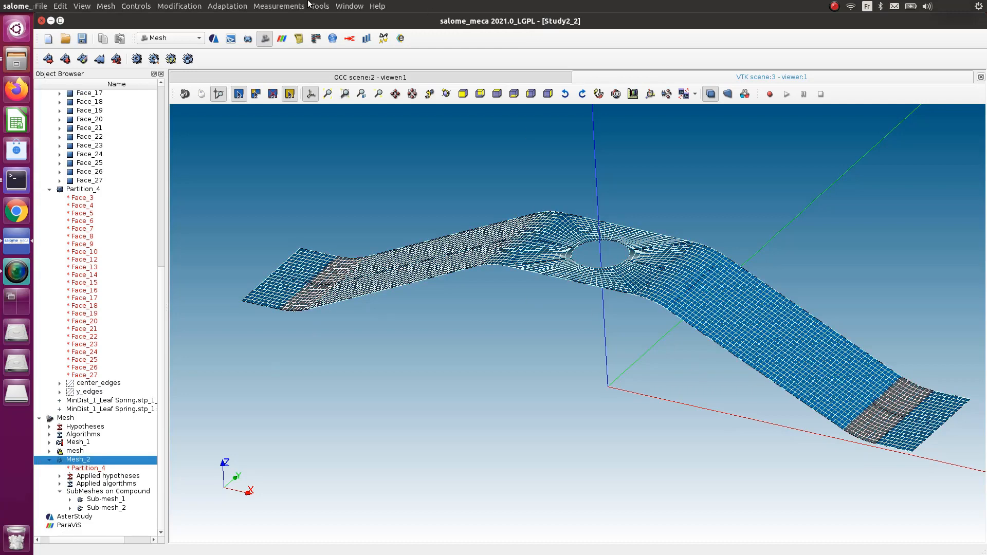
- Start an extrusion along a line with Mesh_2 as the faces to extrude and the number of steps set to 3
click(124, 6)
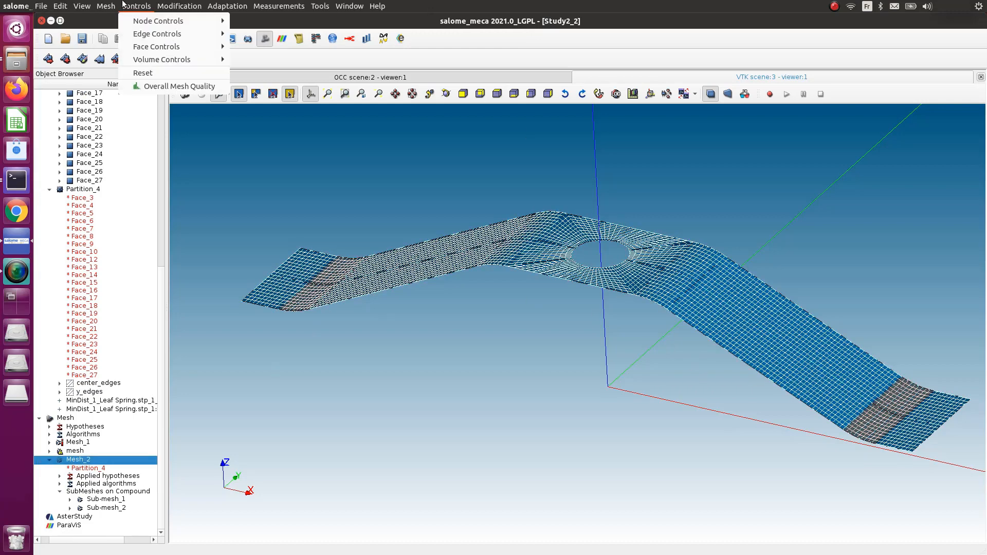
mouse_move(192, 4)
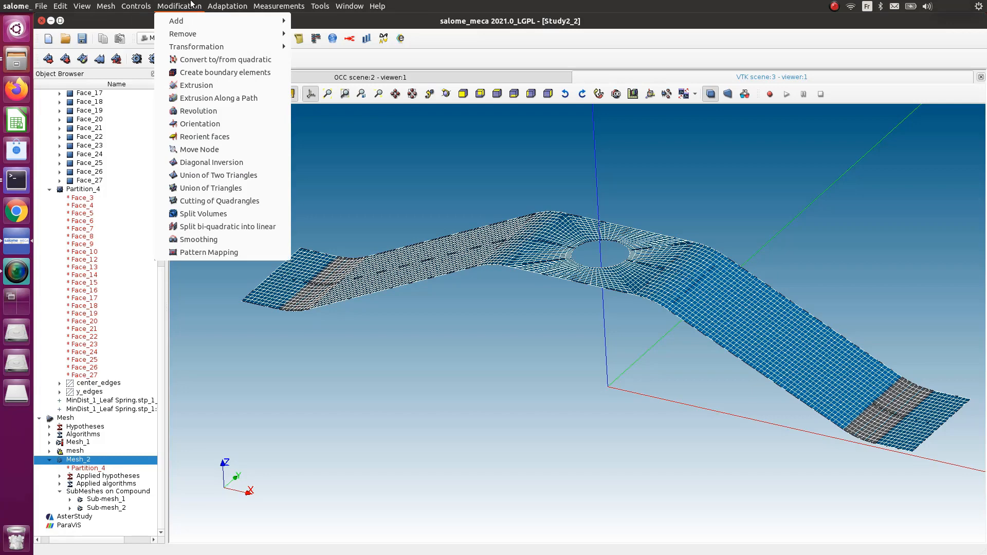
click(227, 84)
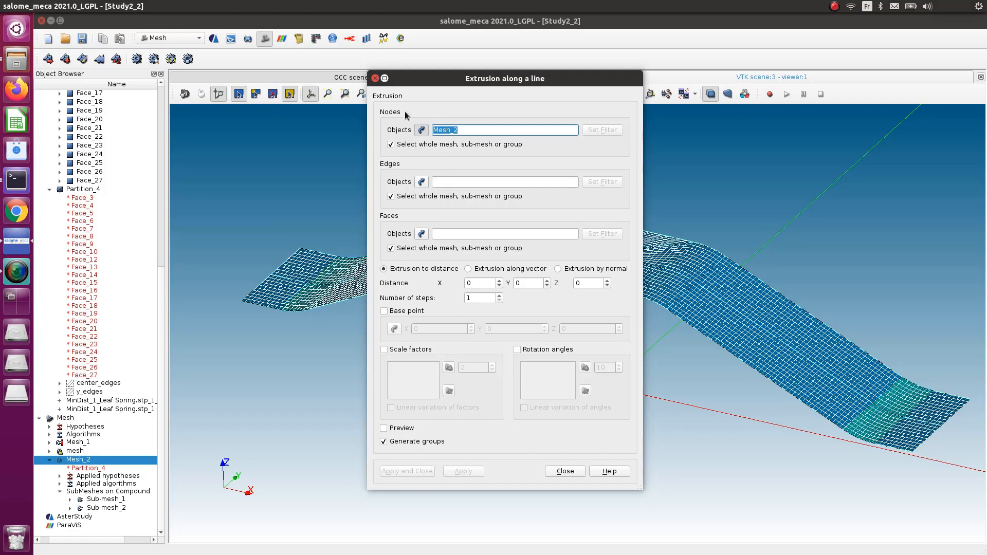
click(422, 234)
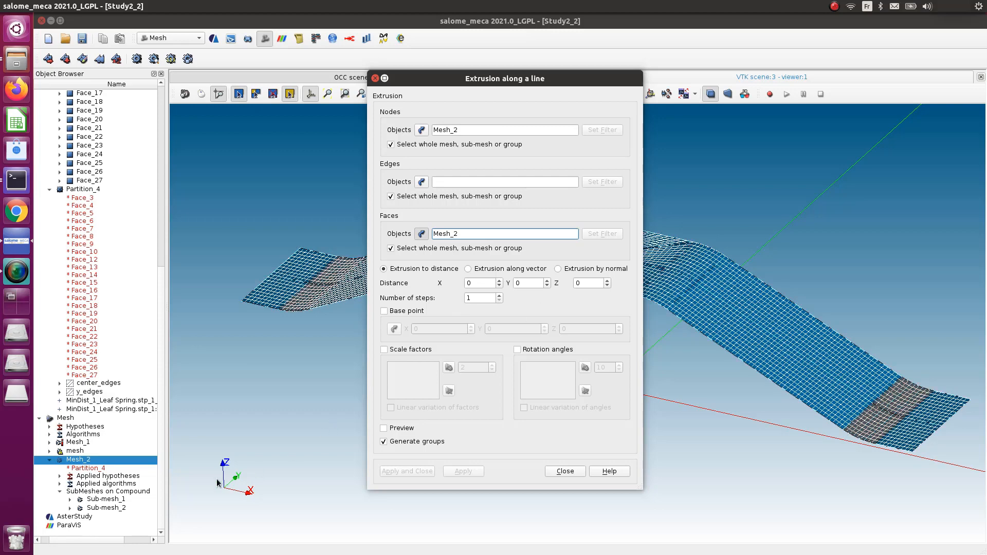
double_click(582, 284)
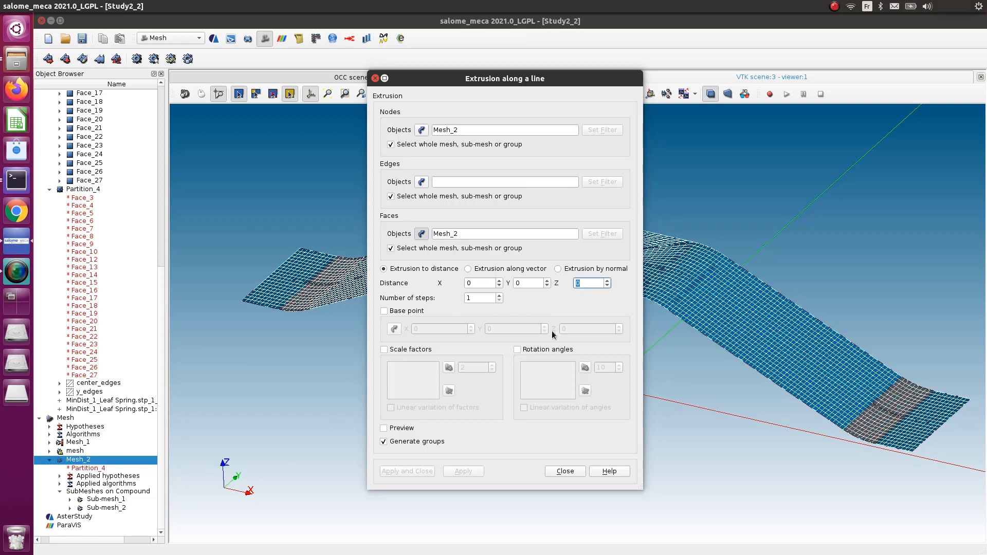
click(500, 296)
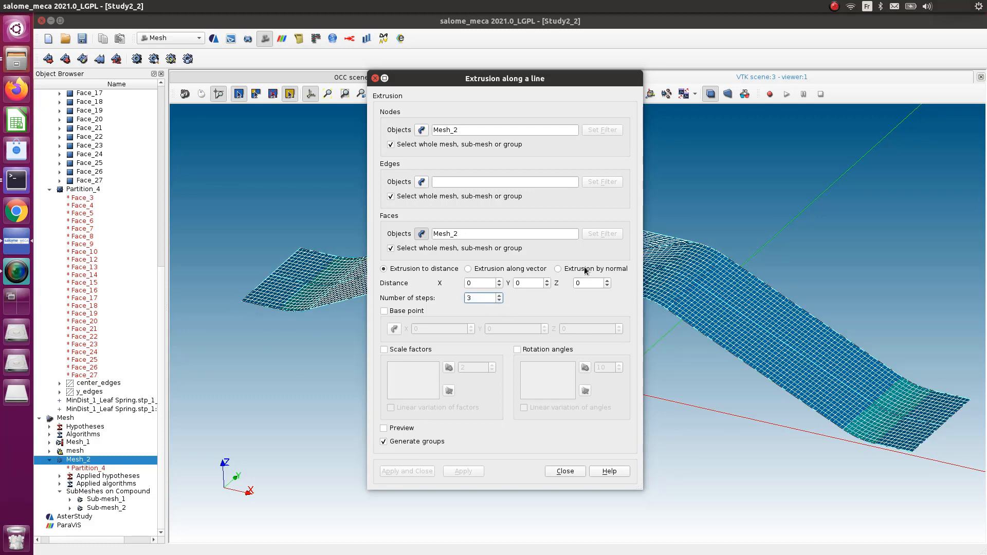
- Open the system Calculator for working out the Z distance of each extrusion step
double_click(593, 284)
click(26, 33)
text(cal)
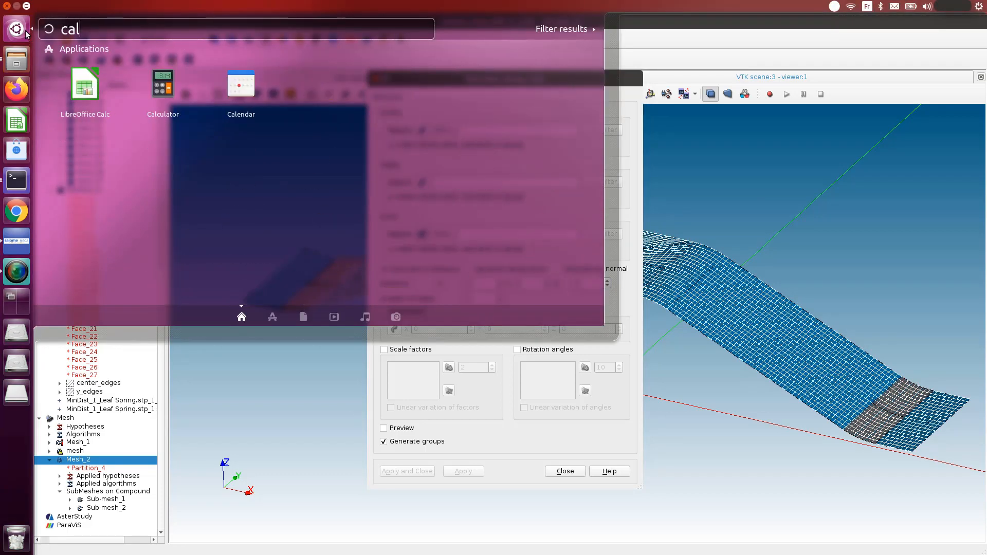
click(147, 119)
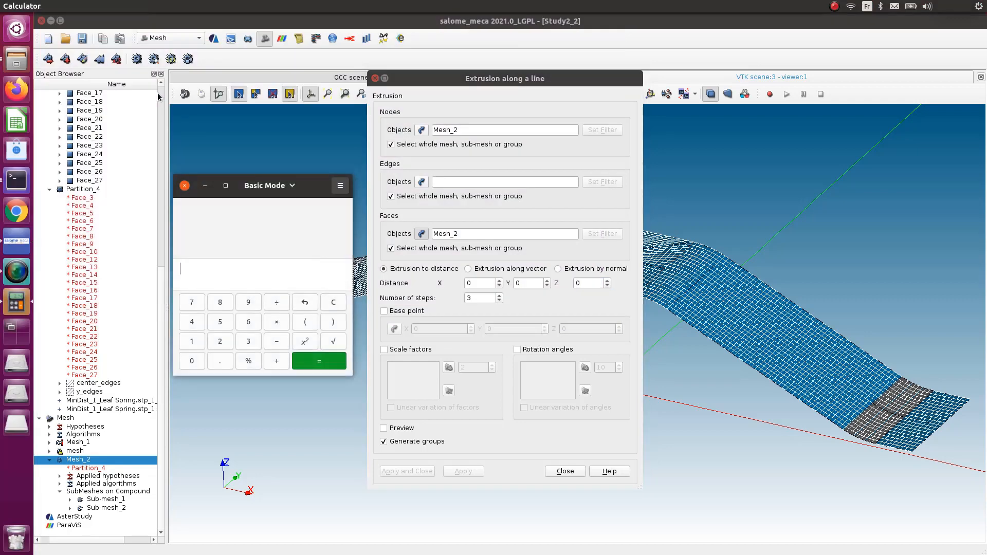
- Calculate 0.00127 ÷ 3 in the calculator to get the thickness of each extrusion layer
click(194, 362)
click(193, 362)
click(193, 362)
click(193, 342)
click(220, 343)
click(192, 303)
click(277, 304)
click(248, 343)
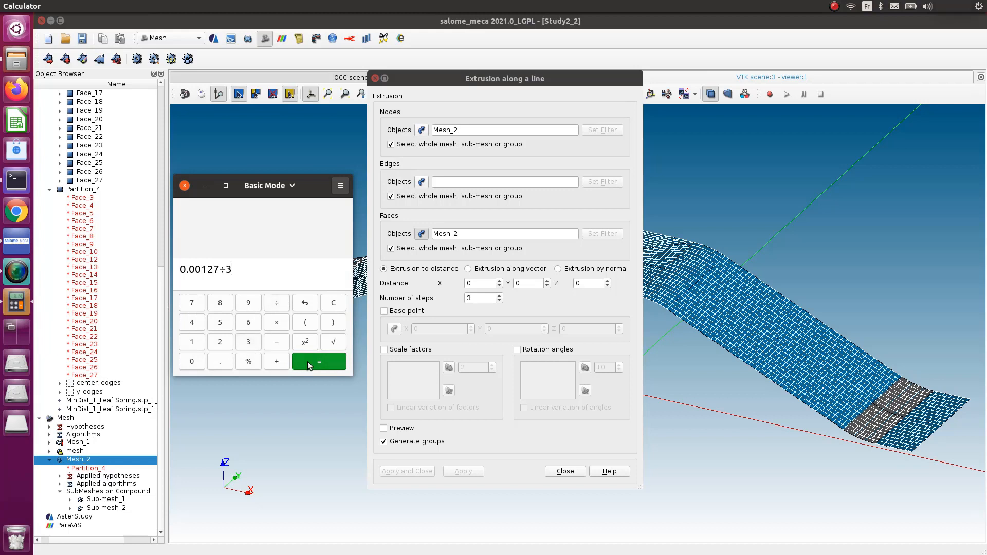
click(321, 363)
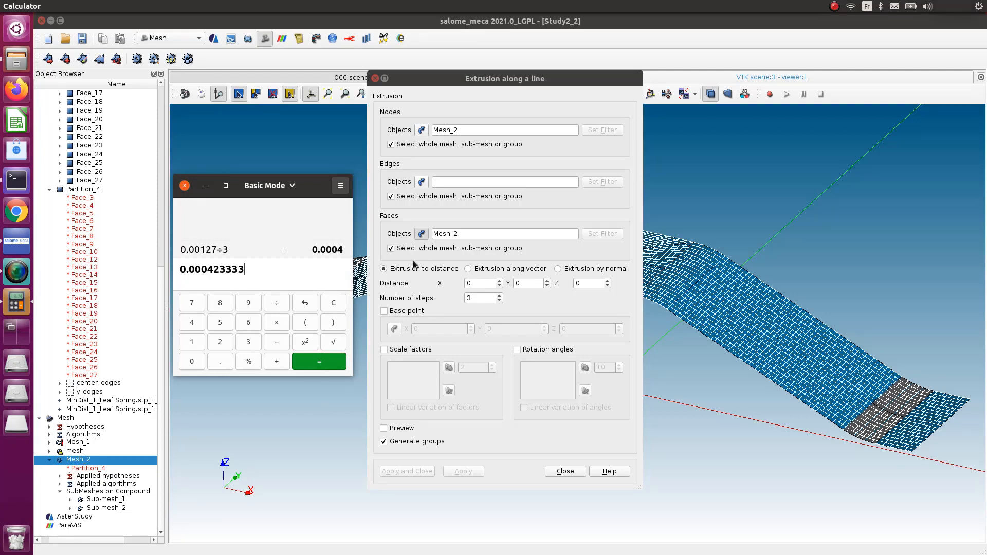
- Extrude the nodes and faces of Mesh_2 to a Z distance of 0.00042 using 3 steps, with groups generated
click(588, 283)
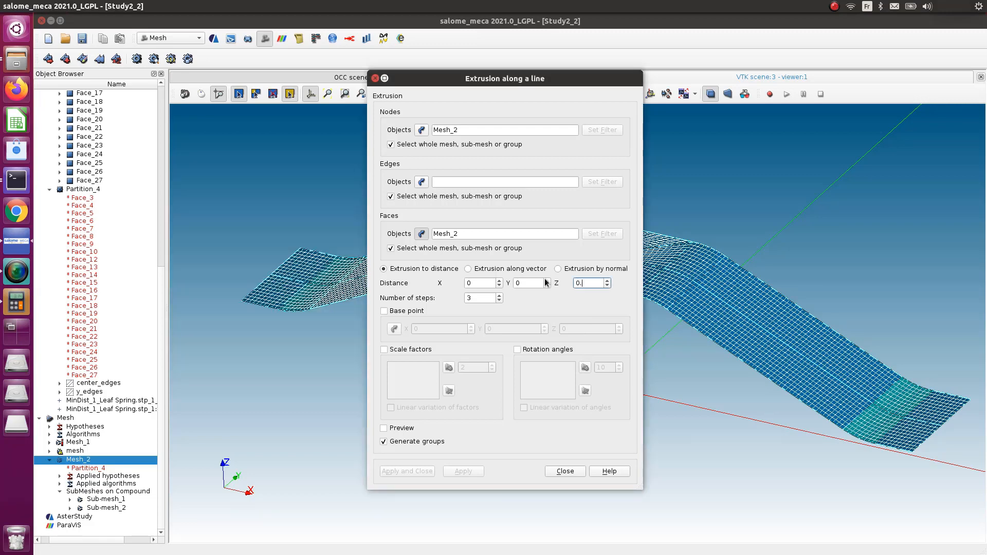
text(0.00042)
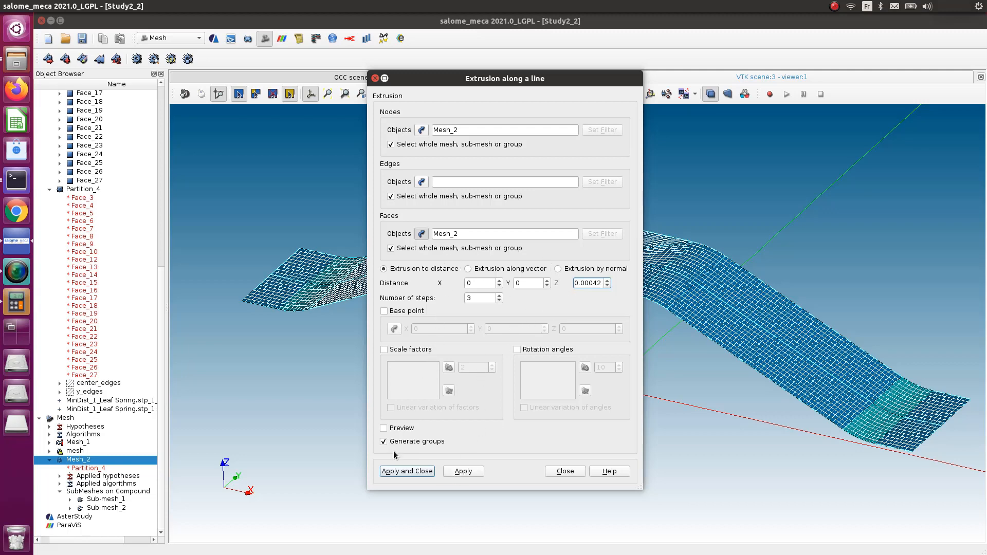
click(403, 471)
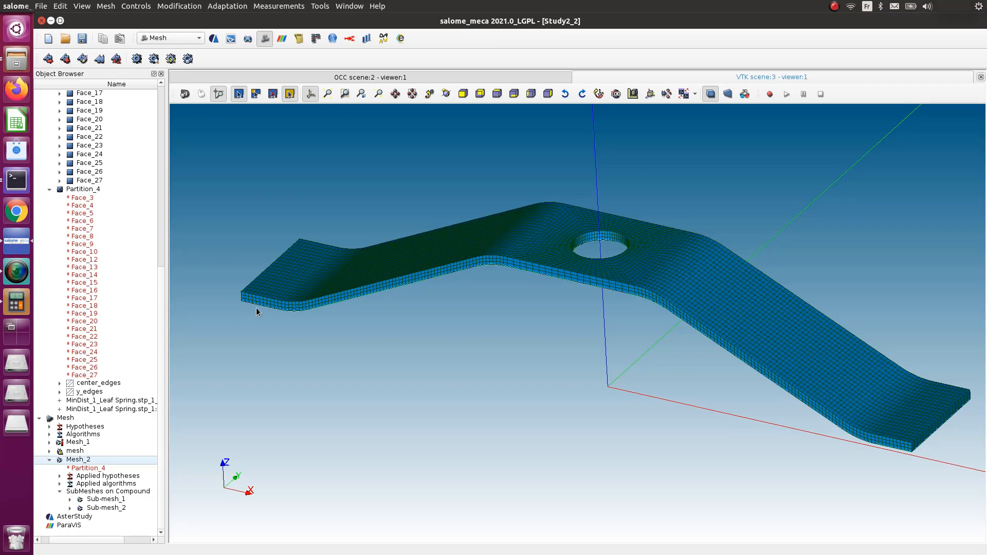
- Check the extruded leaf spring mesh from another side and save the study
scroll(256, 307, down, 2)
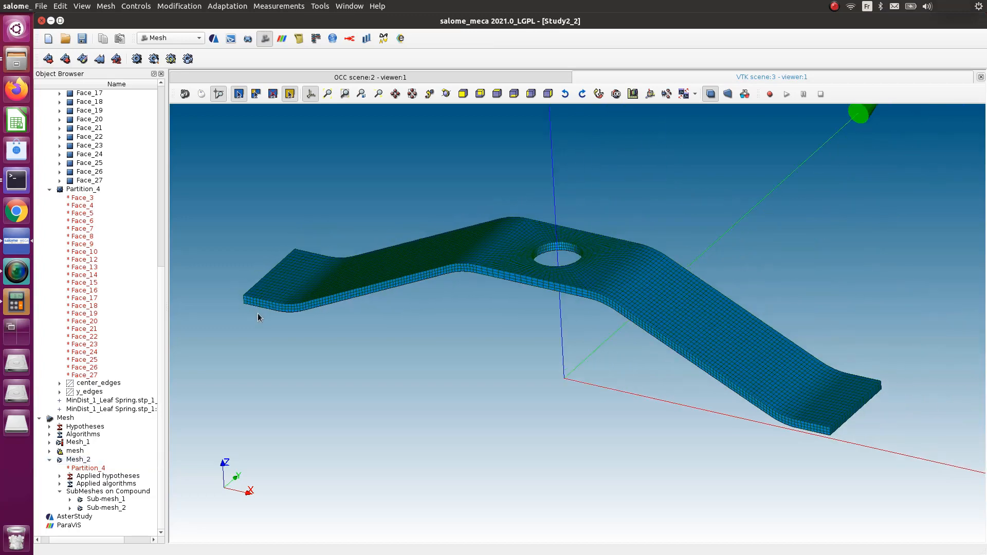
ctrl+right_drag(396, 369, 425, 186)
click(82, 39)
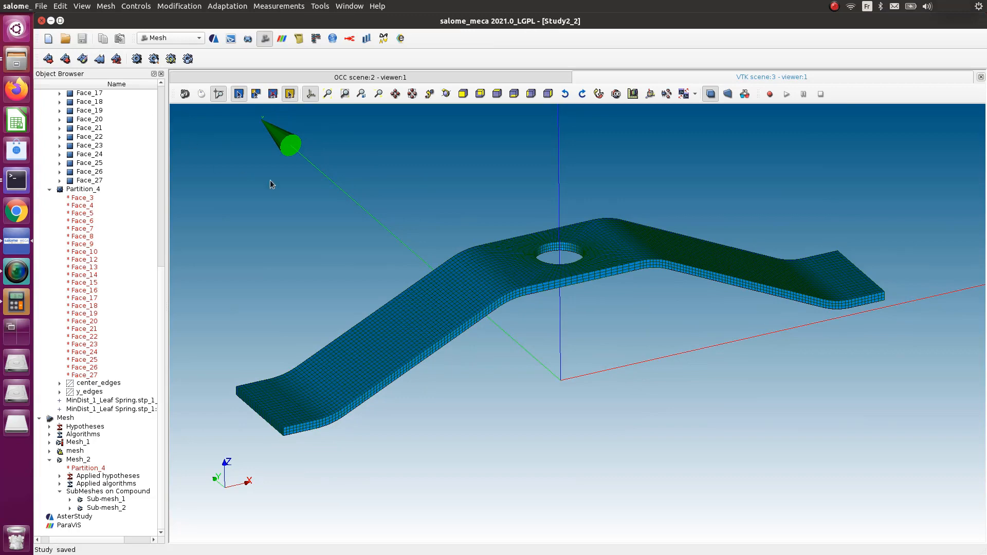
scroll(380, 273, down, 4)
scroll(467, 504, up, 3)
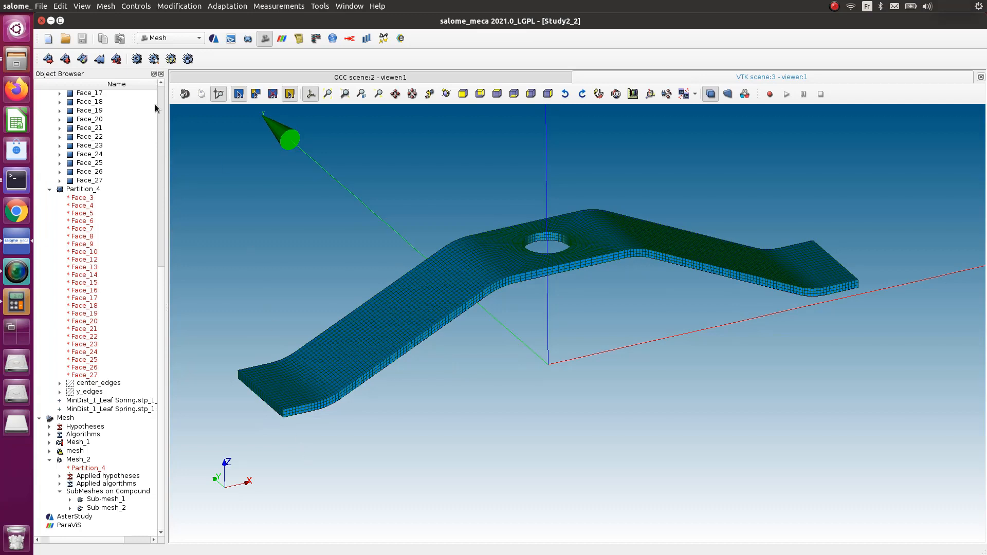
- Expand Leaf Spring.stp_1 in the object tree and display Face_11 together with the extruded mesh
drag(161, 282, 175, 66)
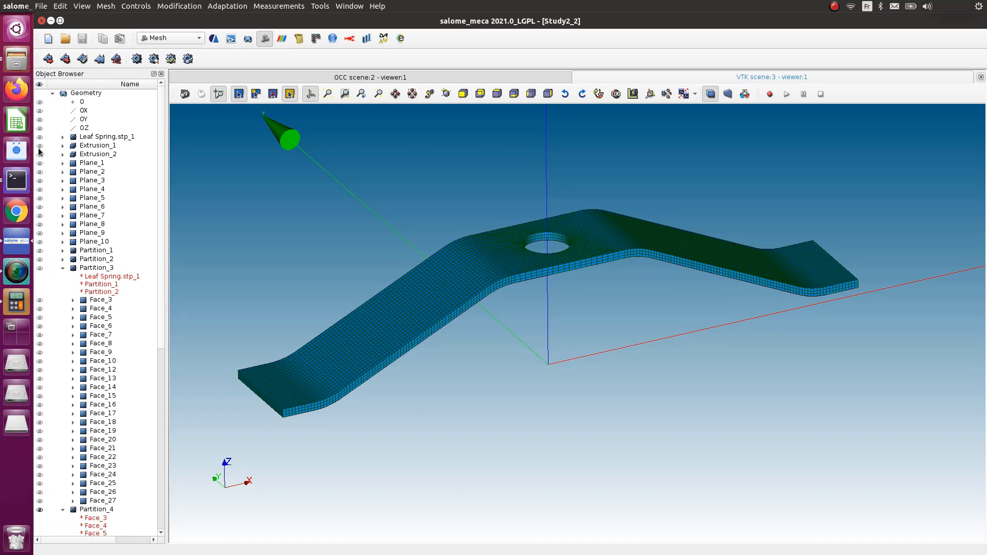
click(63, 137)
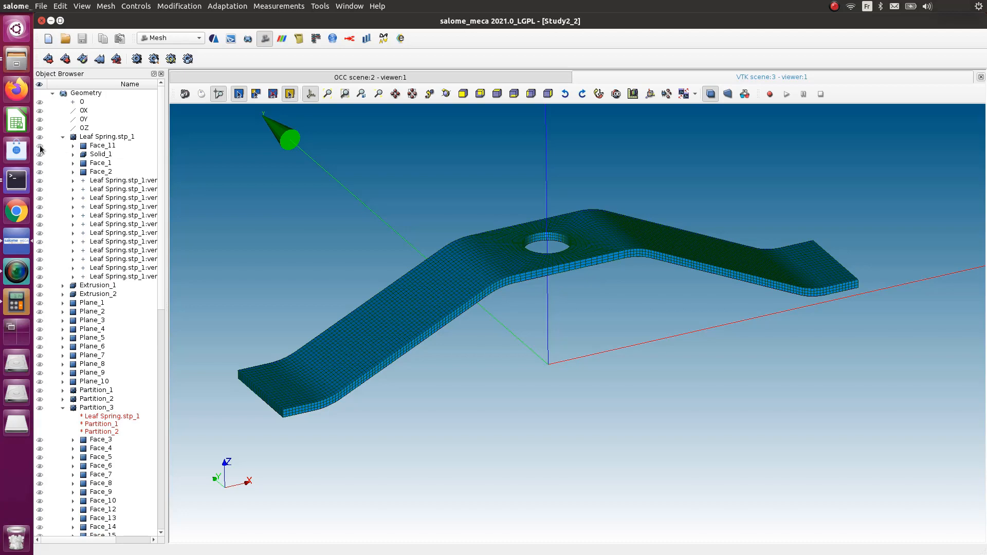
click(40, 145)
click(326, 466)
scroll(326, 466, up, 4)
ctrl+right_drag(476, 150, 518, 147)
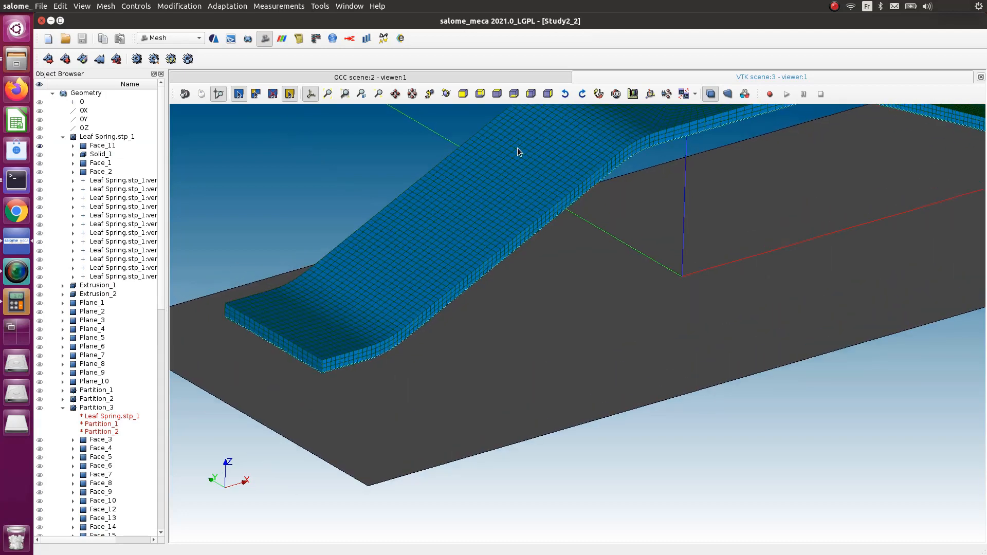
scroll(517, 147, down, 2)
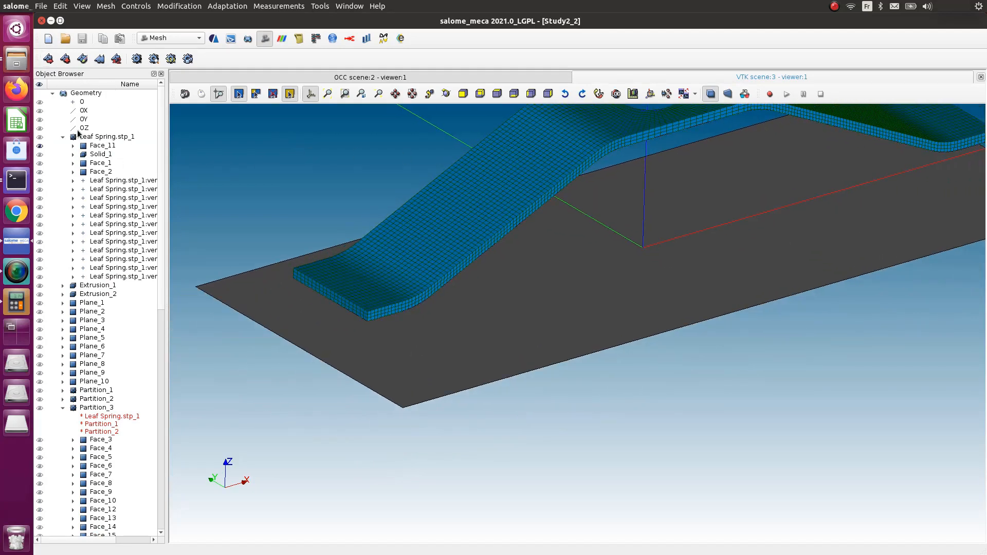
- Start a new mesh on Face_11 with Quadrangle: Mapping as the 2D algorithm
click(98, 146)
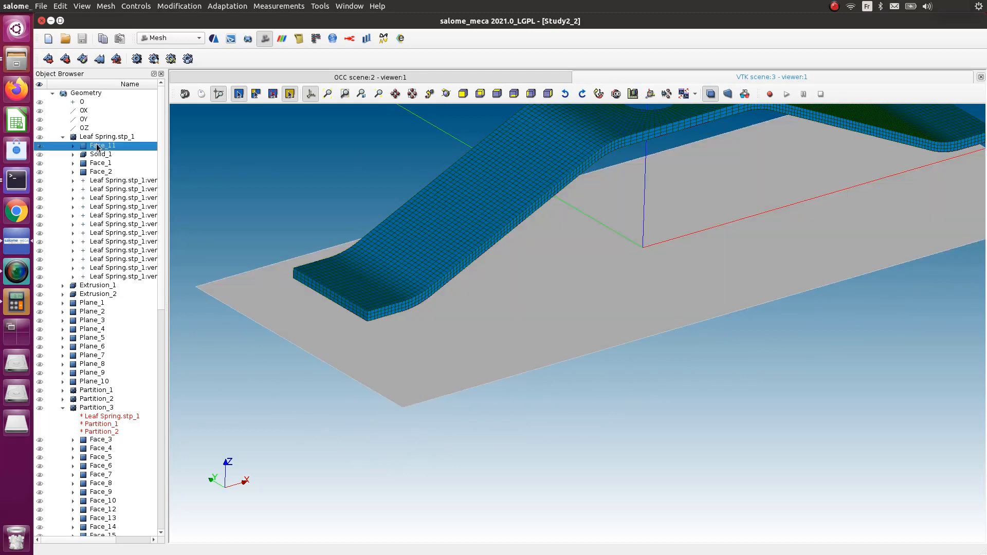
click(50, 59)
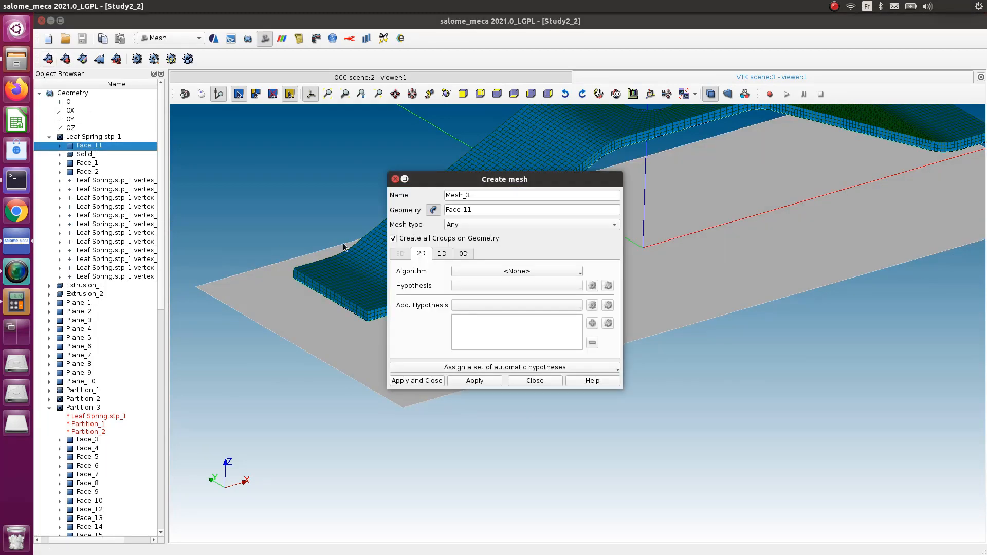
click(499, 271)
click(507, 309)
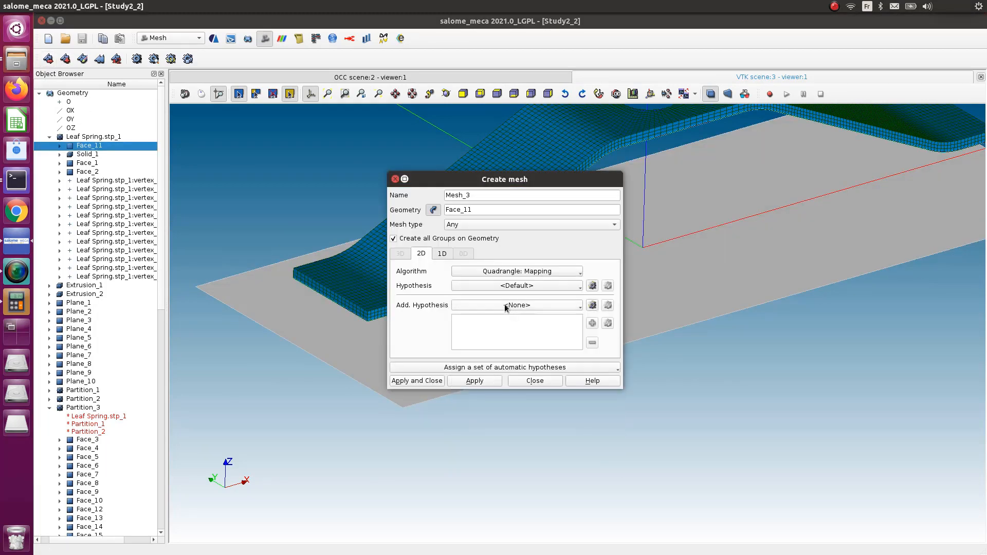
- Assign the 1D algorithm Wire Discretisation with the existing Local Length_1 hypothesis to the new mesh
click(445, 256)
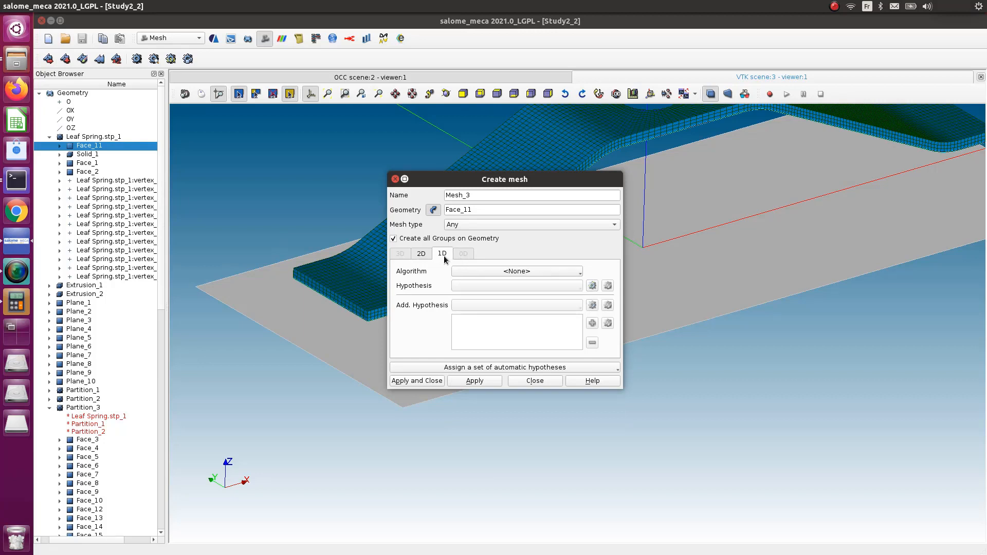
click(507, 271)
click(513, 310)
click(572, 287)
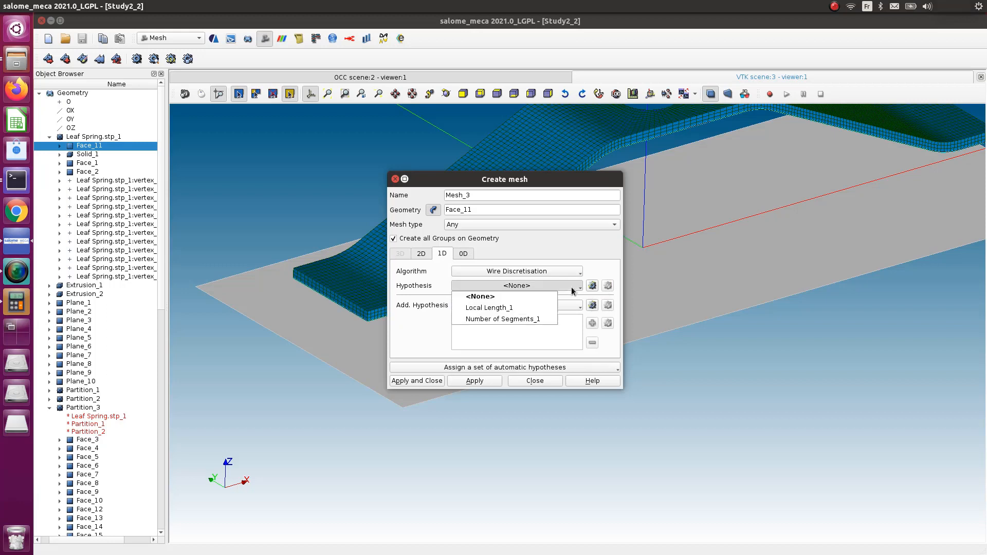
click(499, 309)
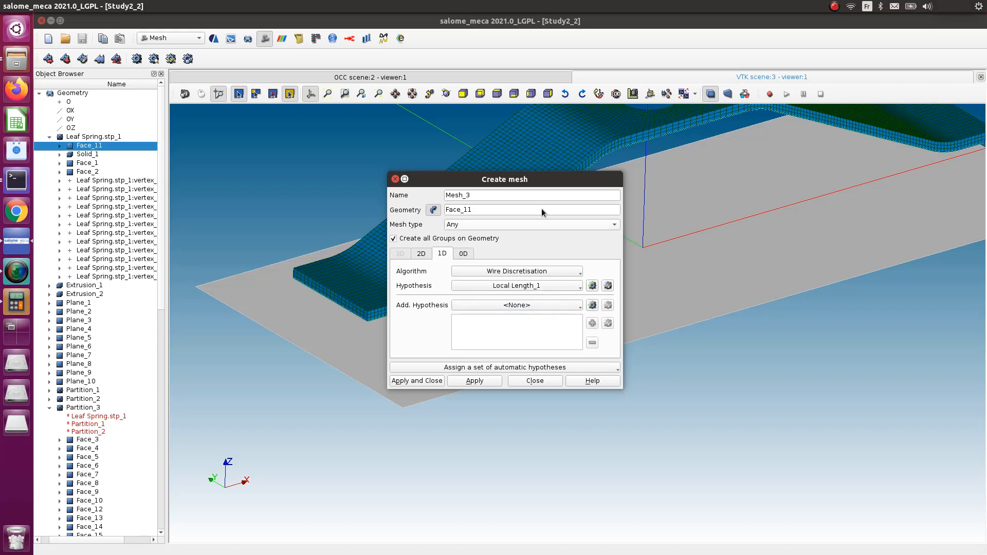
drag(532, 178, 710, 190)
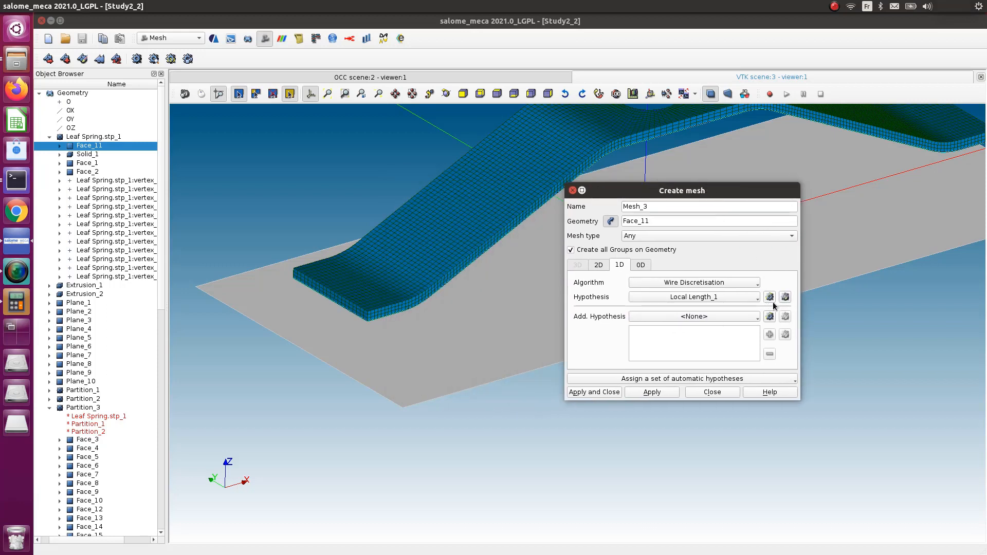
- Set the length of the Local Length_1 hypothesis to 0.001
click(785, 297)
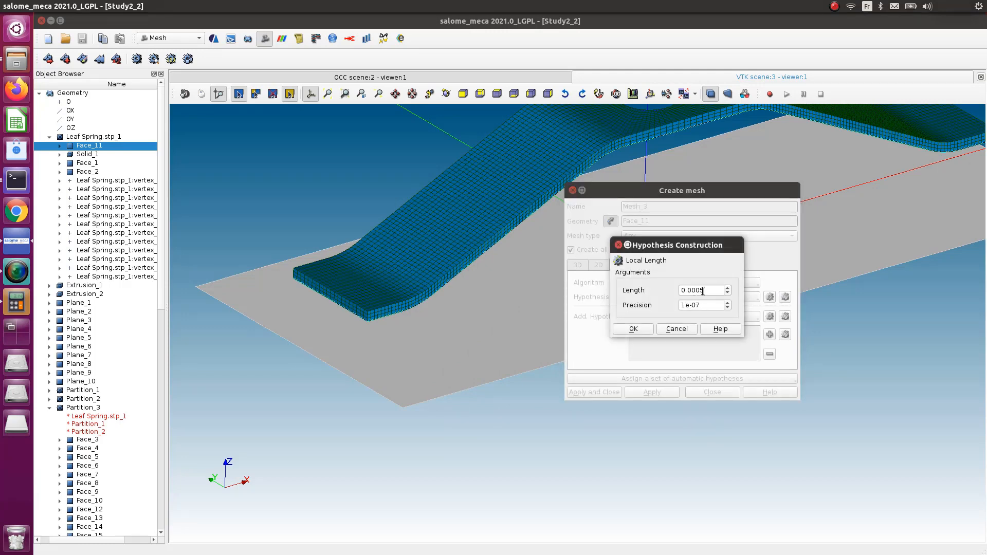
drag(701, 292, 706, 292)
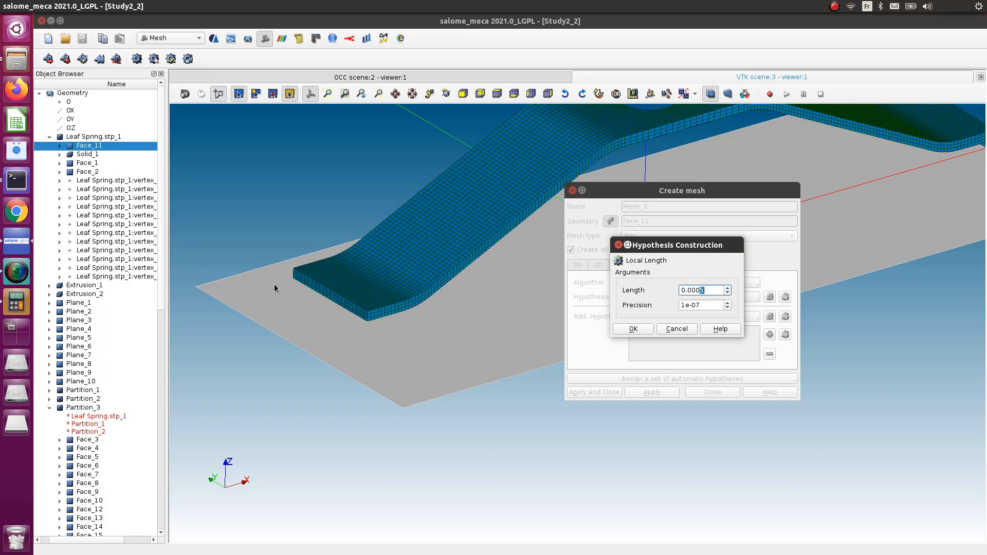
scroll(260, 310, up, 1)
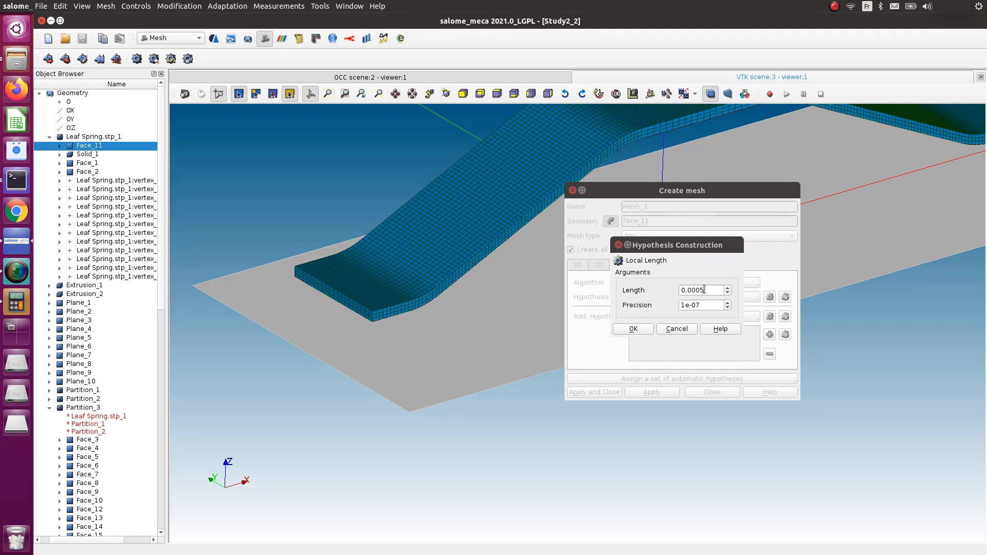
drag(697, 291, 710, 289)
text(1)
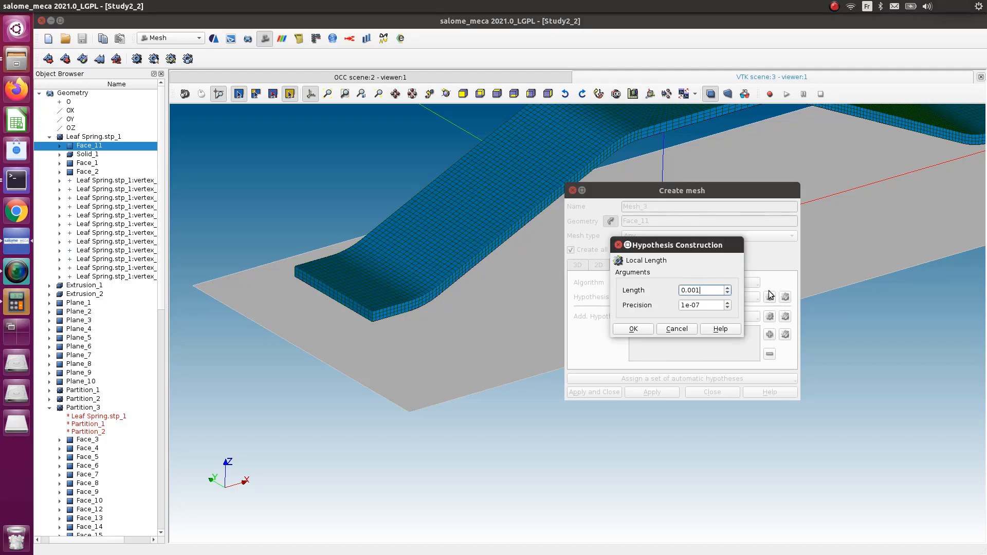
click(649, 329)
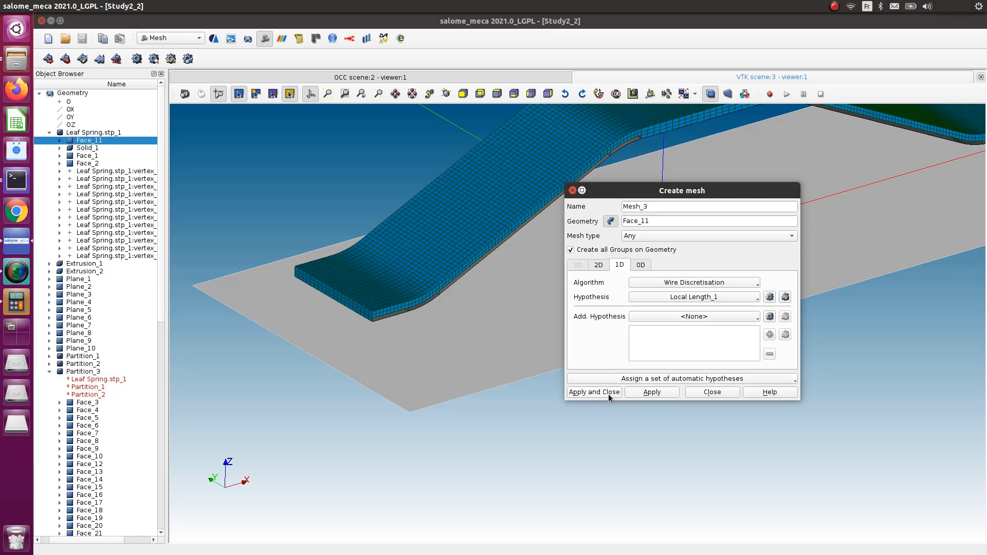
- Create the mesh on Face_11 with the chosen settings and compute it
click(595, 392)
scroll(82, 448, down, 1)
right_click(106, 512)
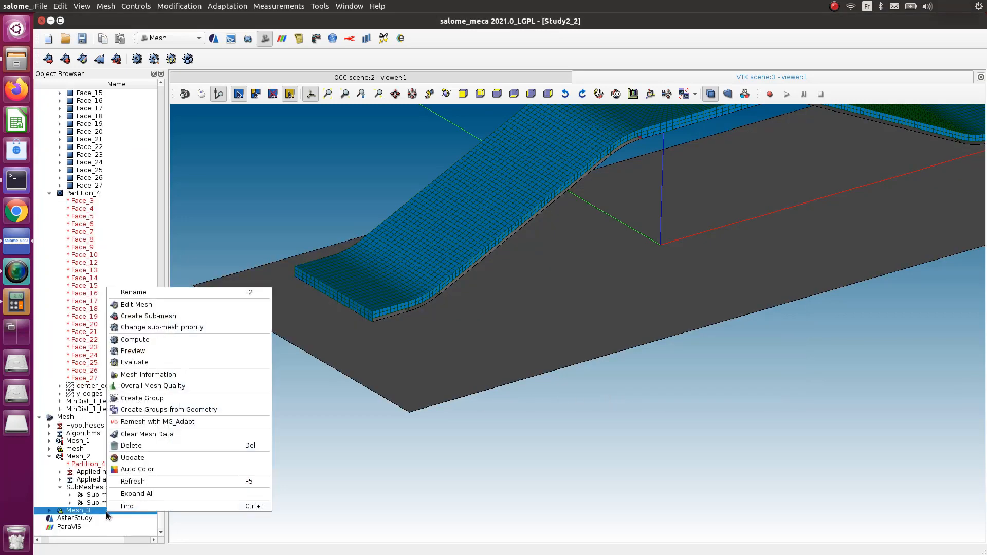
click(129, 340)
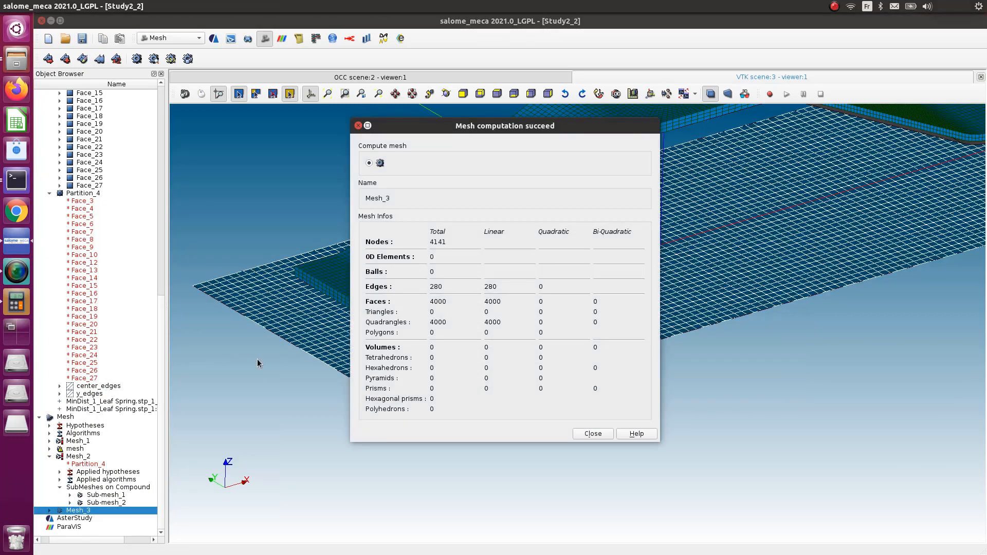
click(591, 433)
- Examine the element size of the plane mesh against the end of the leaf spring mesh
ctrl+right_drag(285, 400, 432, 419)
scroll(368, 406, up, 8)
scroll(658, 361, up, 2)
scroll(659, 362, up, 1)
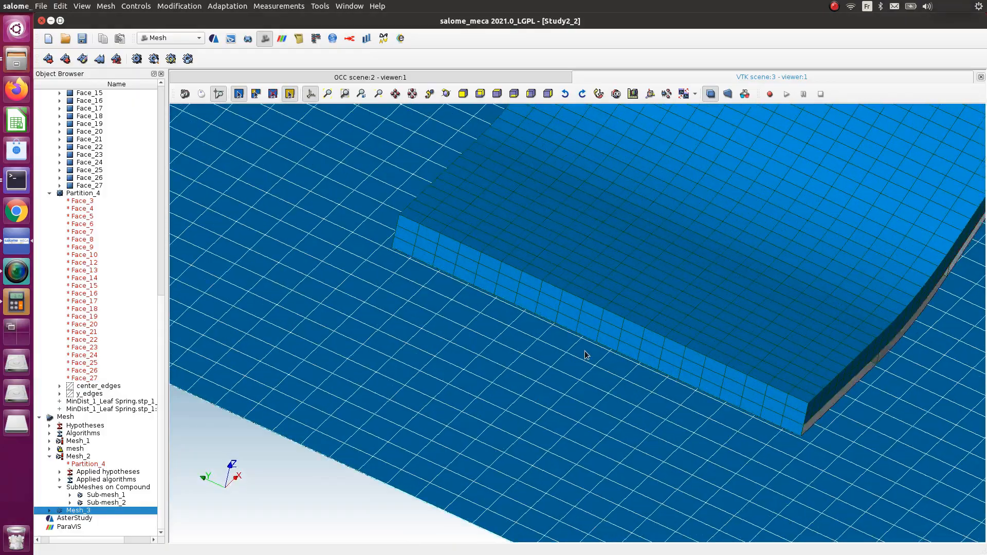
scroll(509, 369, down, 4)
scroll(510, 372, down, 5)
ctrl+right_drag(487, 498, 373, 460)
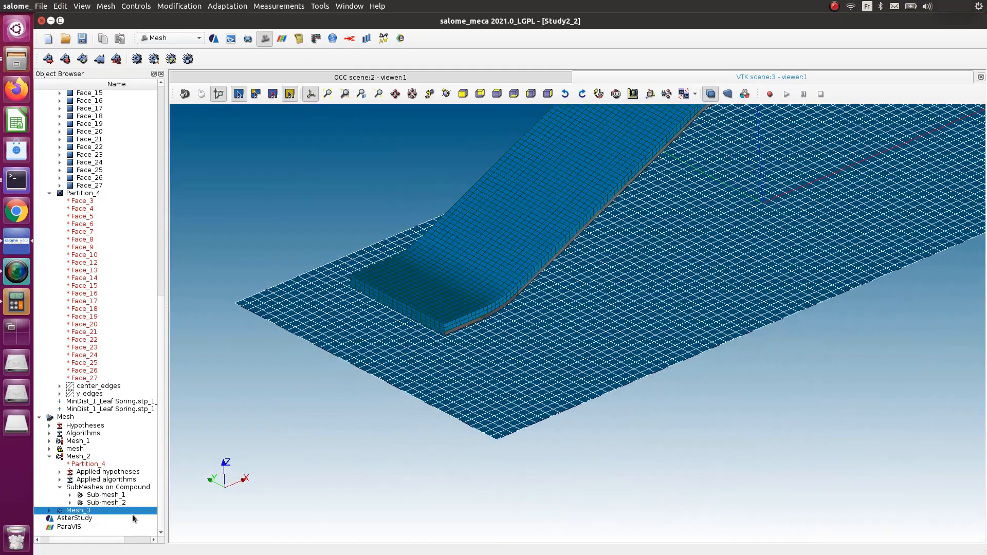
- Edit Mesh_3 so that its 1D Local Length hypothesis uses a length of 0.002
right_click(120, 510)
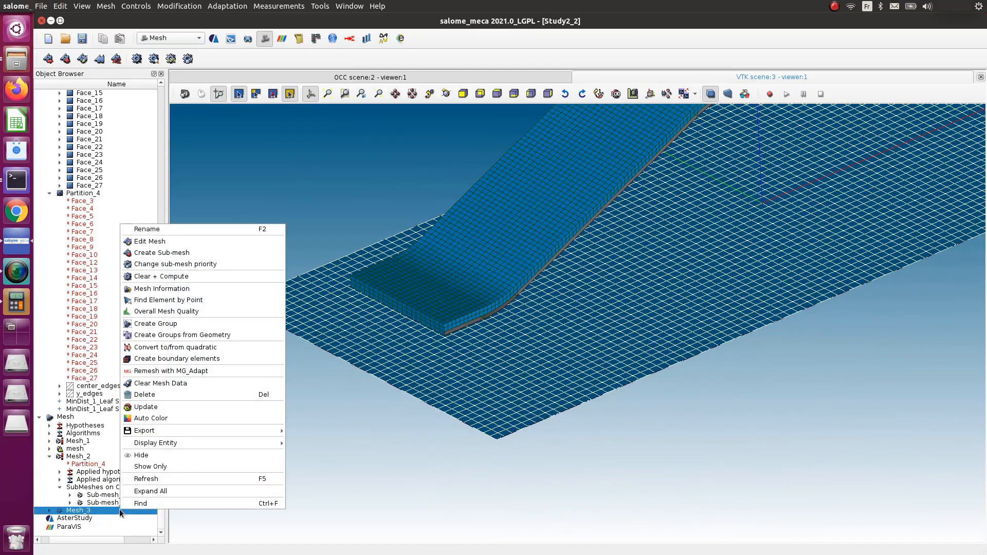
click(143, 244)
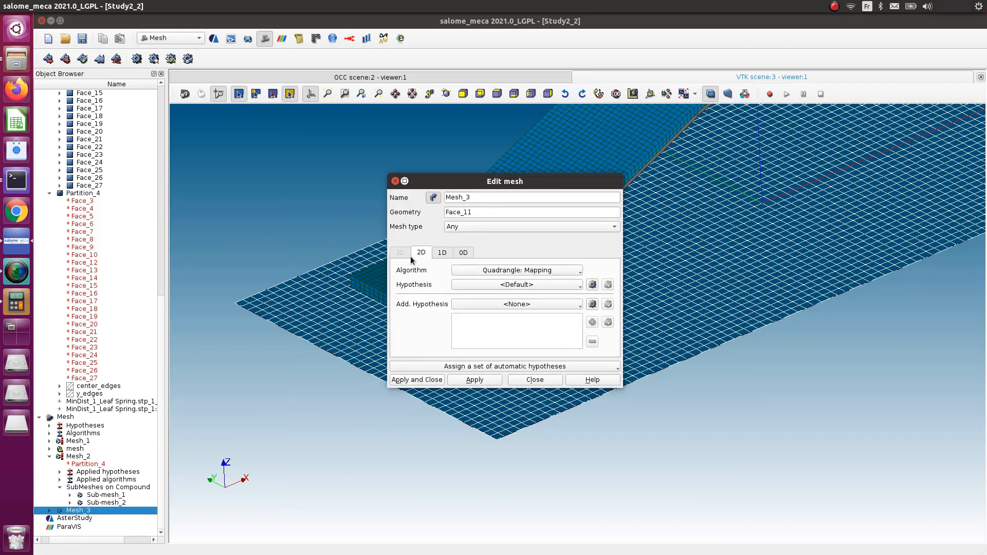
click(441, 252)
click(609, 285)
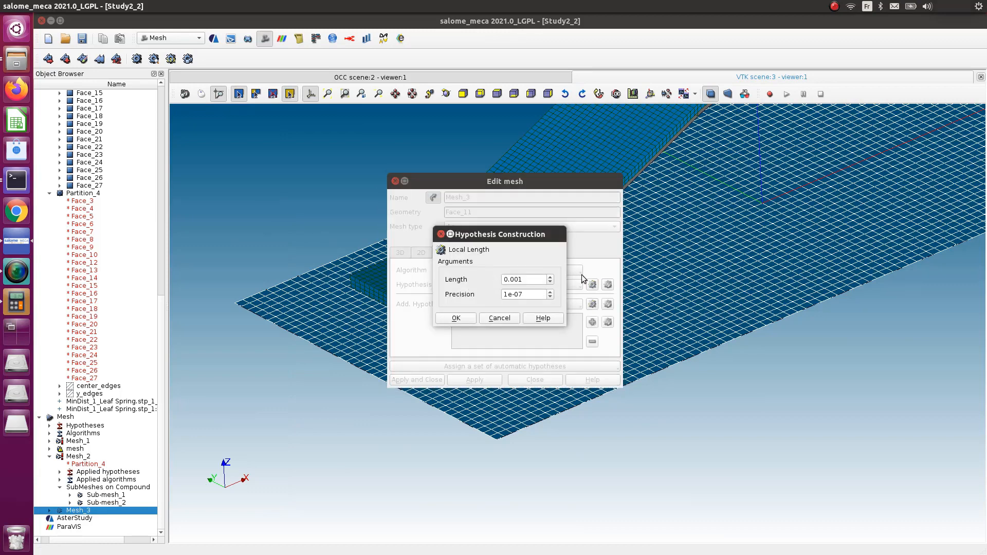
click(526, 279)
key(BackSpace)
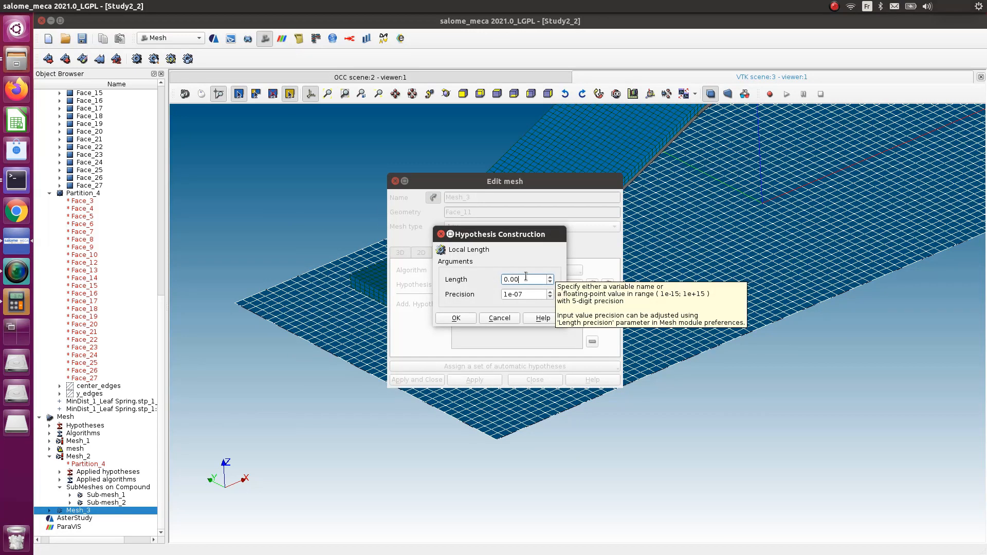
text(2)
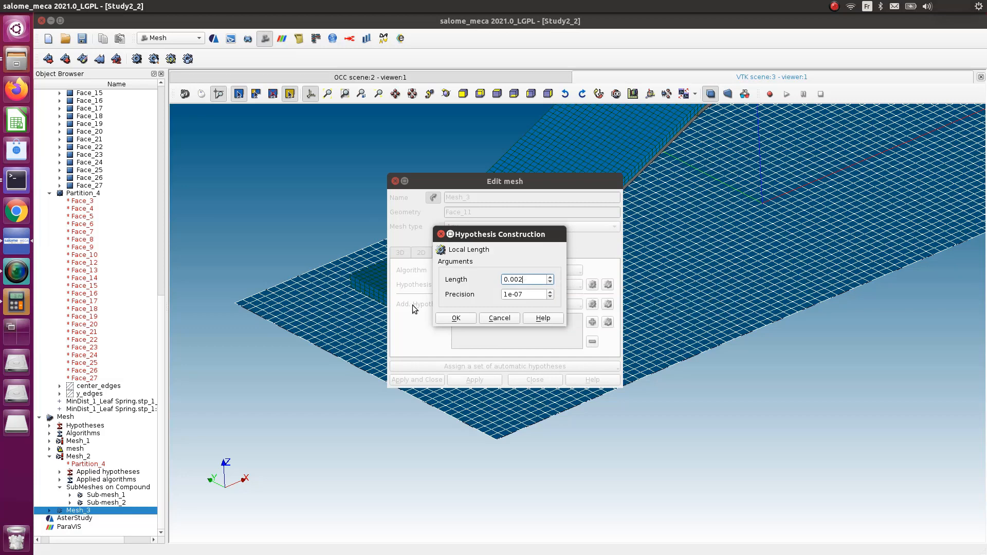
click(456, 317)
click(435, 381)
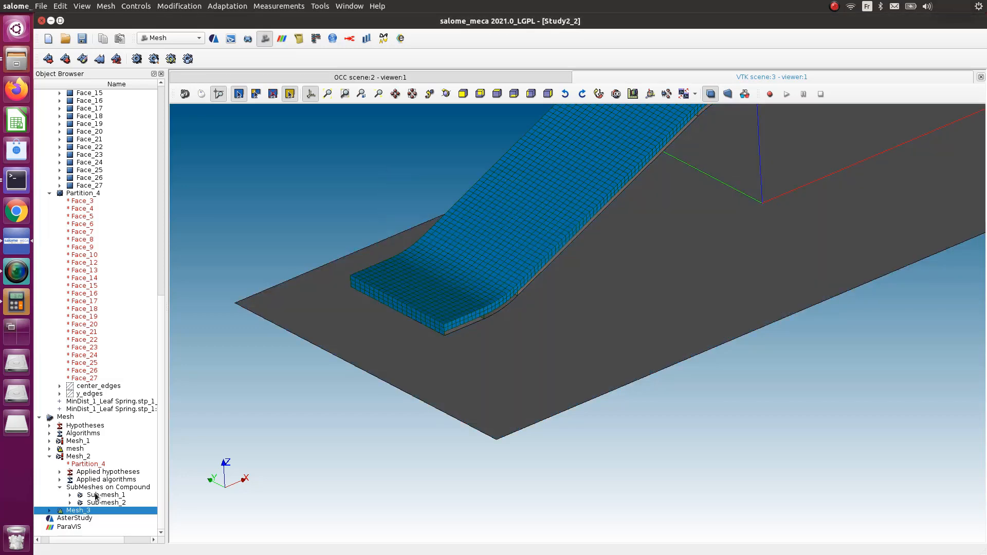
- Recompute Mesh_3 with its updated Local Length hypothesis
right_click(94, 511)
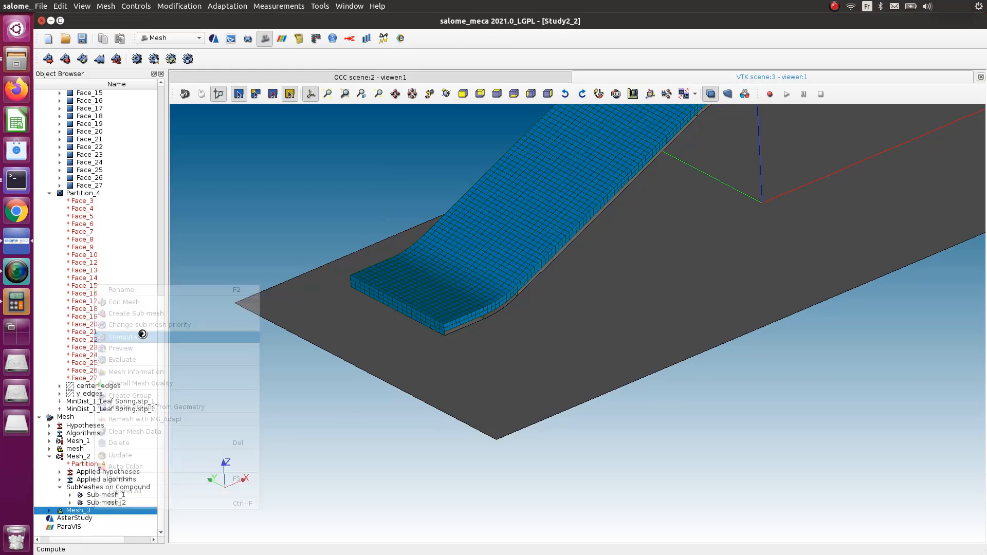
click(118, 335)
click(595, 435)
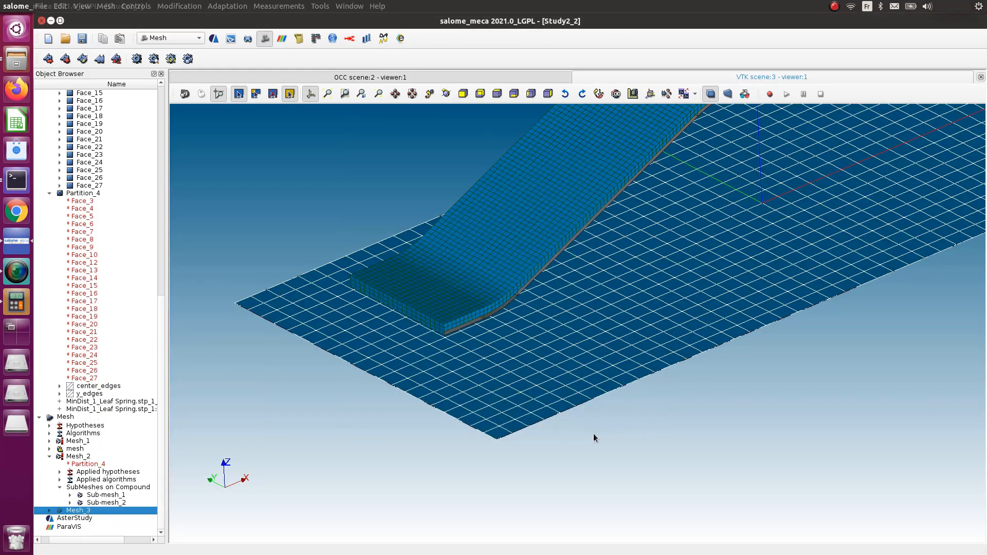
scroll(523, 427, down, 2)
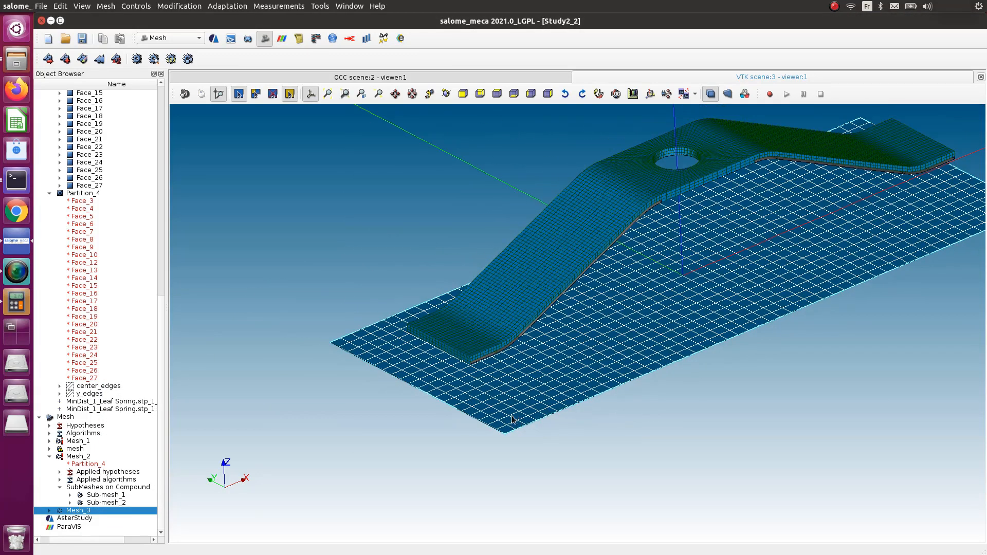
mouse_move(386, 436)
ctrl+right_down()
mouse_move(421, 441)
mouse_move(535, 417)
mouse_move(564, 390)
mouse_move(458, 447)
mouse_move(437, 521)
mouse_move(430, 377)
mouse_move(390, 438)
mouse_move(381, 427)
mouse_move(392, 419)
mouse_move(283, 440)
mouse_move(355, 443)
mouse_move(322, 397)
mouse_move(375, 441)
mouse_move(370, 458)
mouse_move(380, 437)
ctrl+right_up()
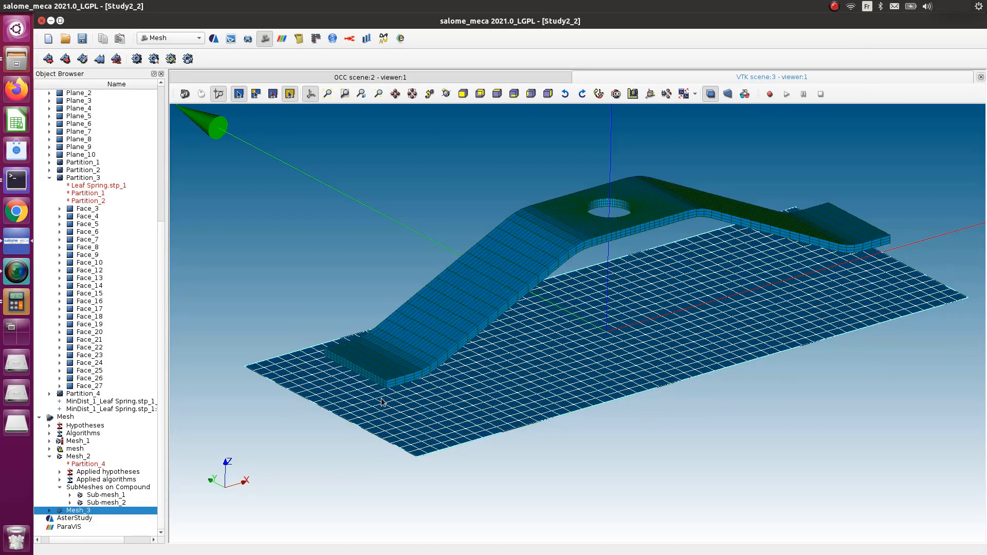
- Measure the minimum distance between the lower corner node of the leaf spring's end and a node of the supporting plane mesh
scroll(380, 412, up, 2)
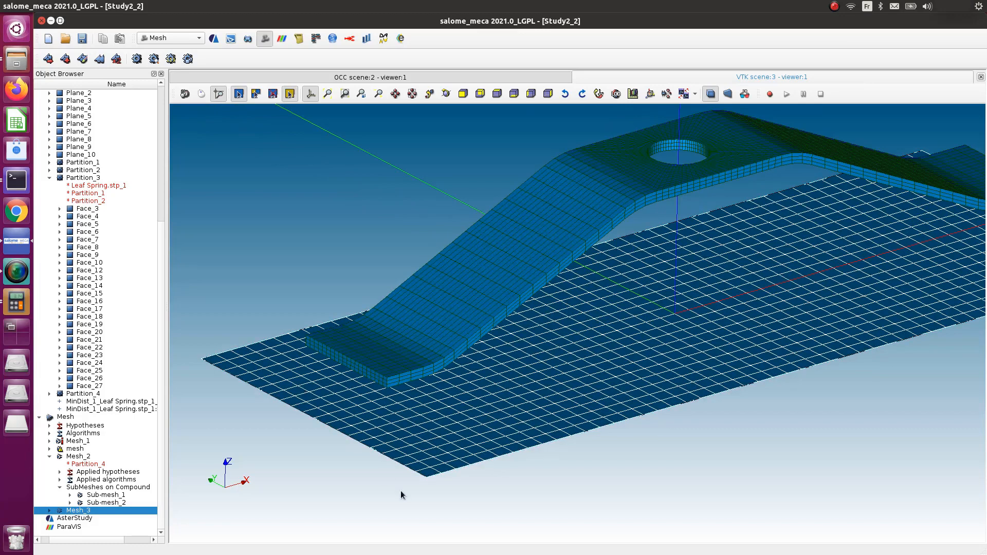
scroll(362, 446, up, 3)
click(225, 5)
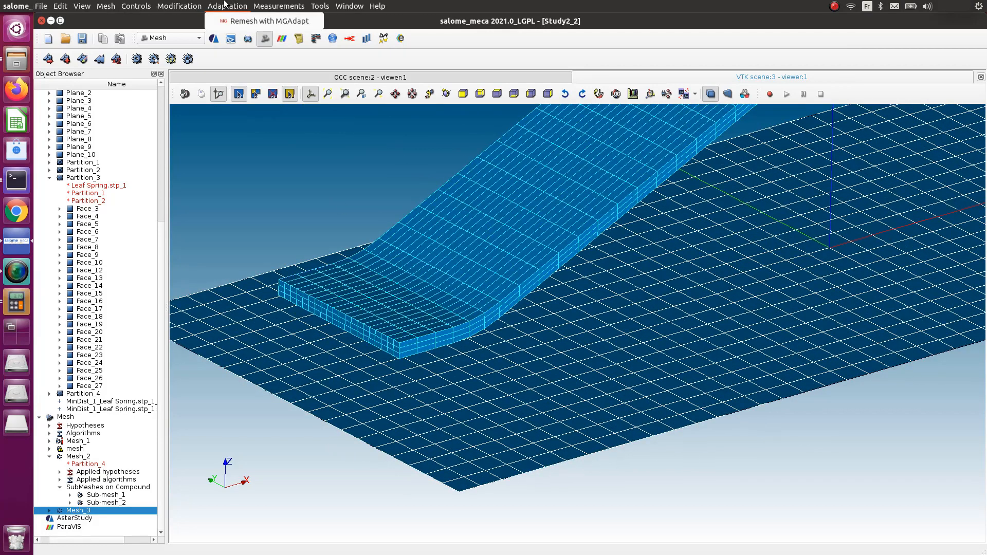
mouse_move(279, 6)
click(297, 34)
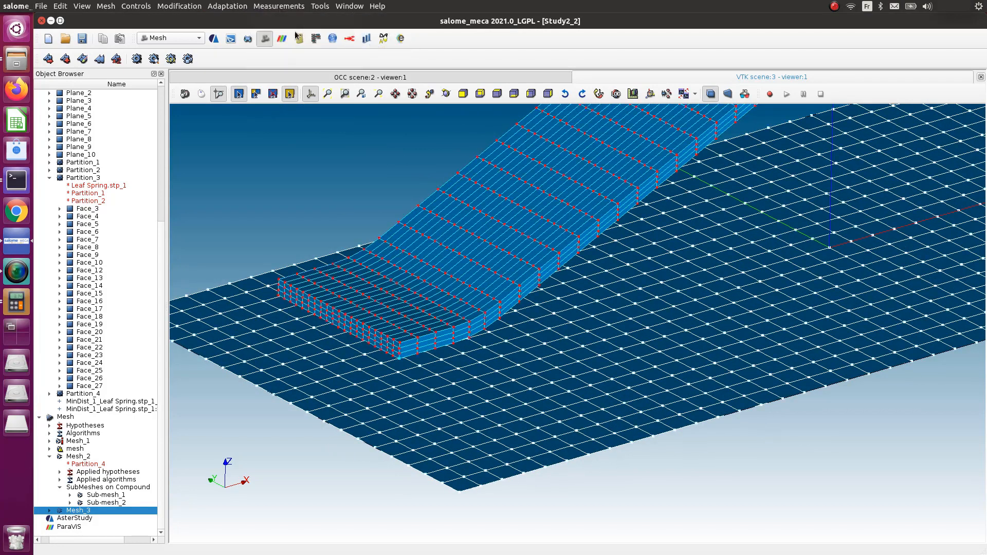
drag(442, 169, 625, 191)
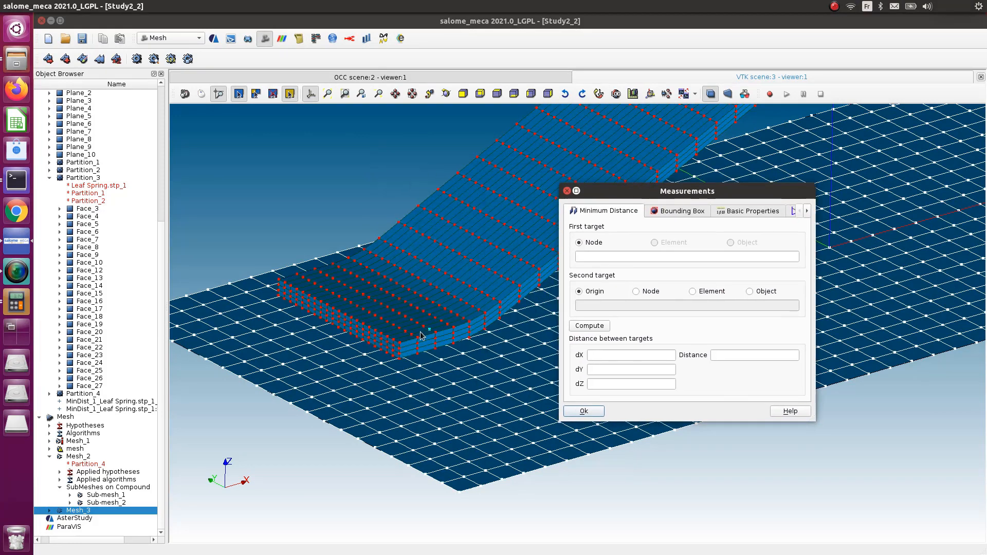
scroll(400, 366, up, 3)
click(401, 366)
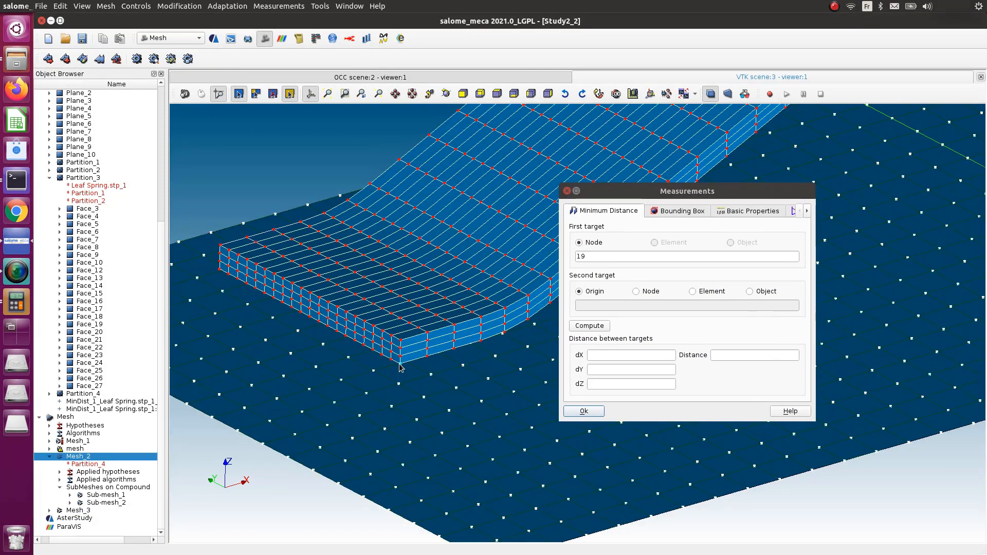
click(637, 292)
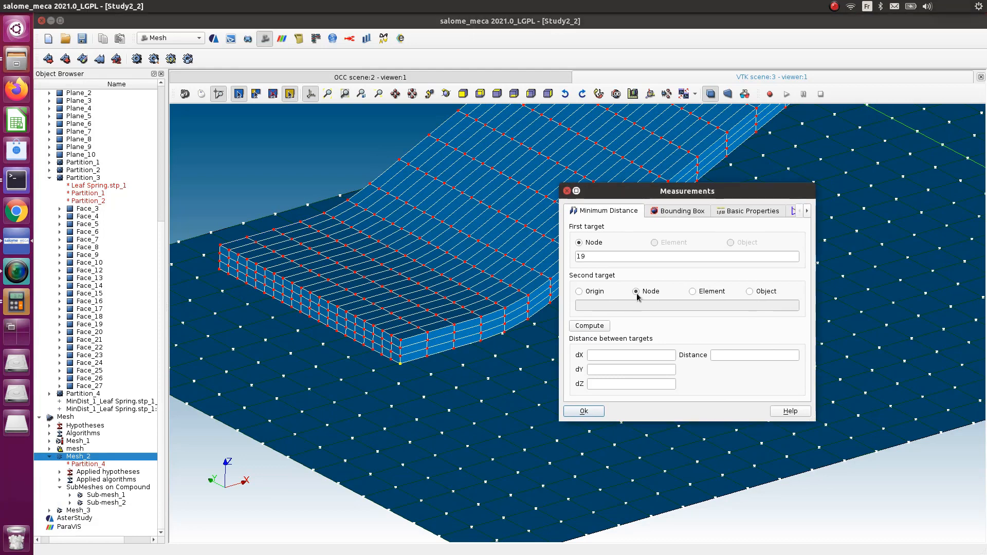
click(392, 410)
click(392, 410)
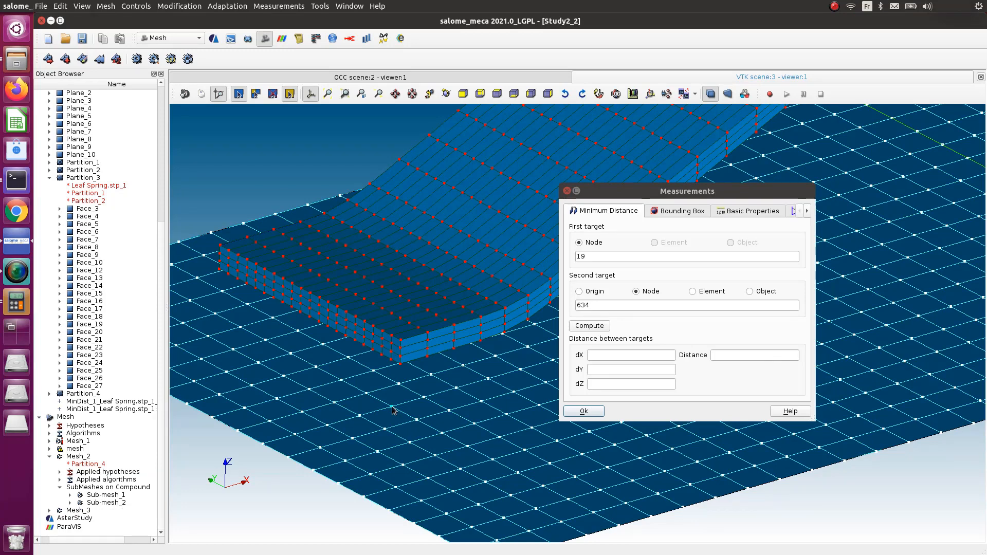
click(590, 325)
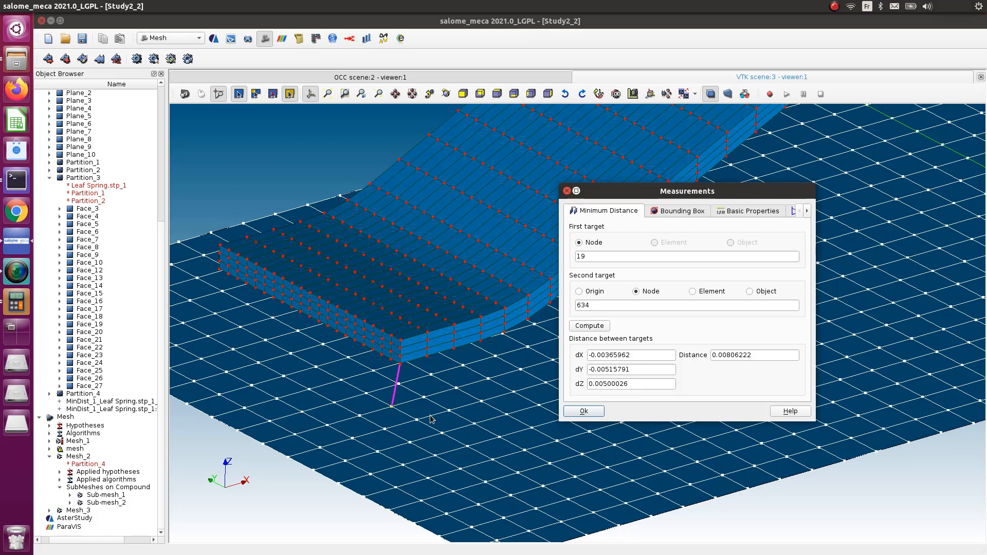
click(584, 412)
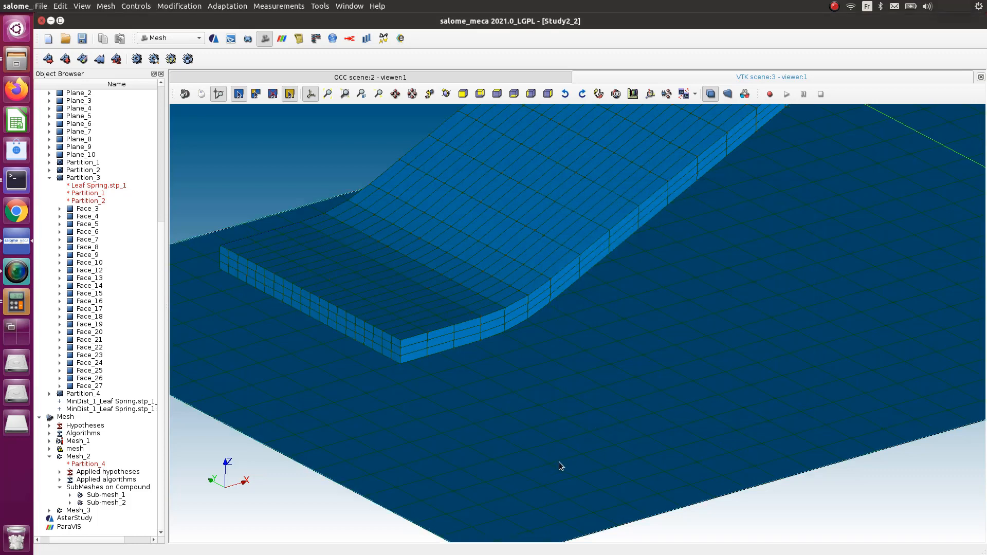
- Extrude the faces of Mesh_3 by a distance of 0.005 along Z in one step
scroll(554, 458, up, 5)
scroll(482, 476, up, 1)
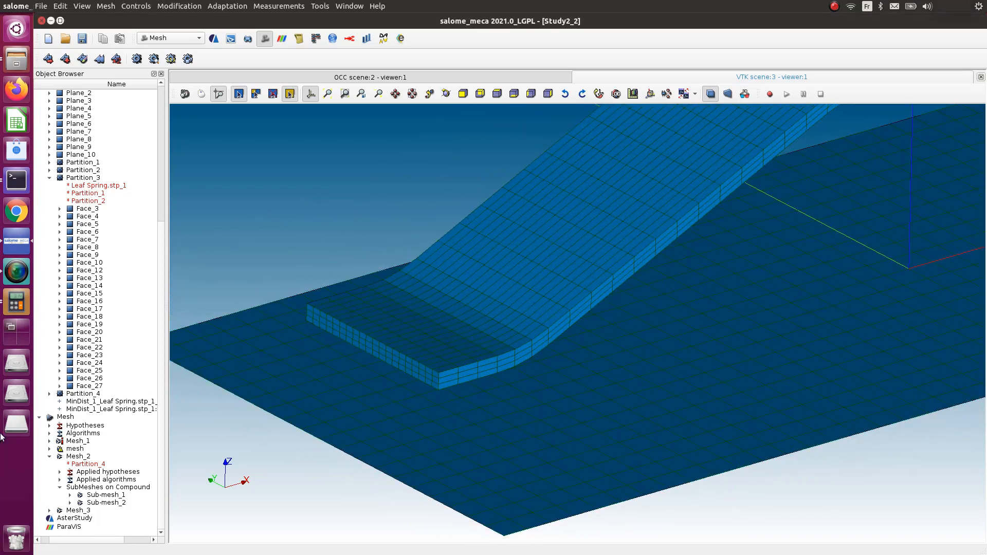
click(79, 510)
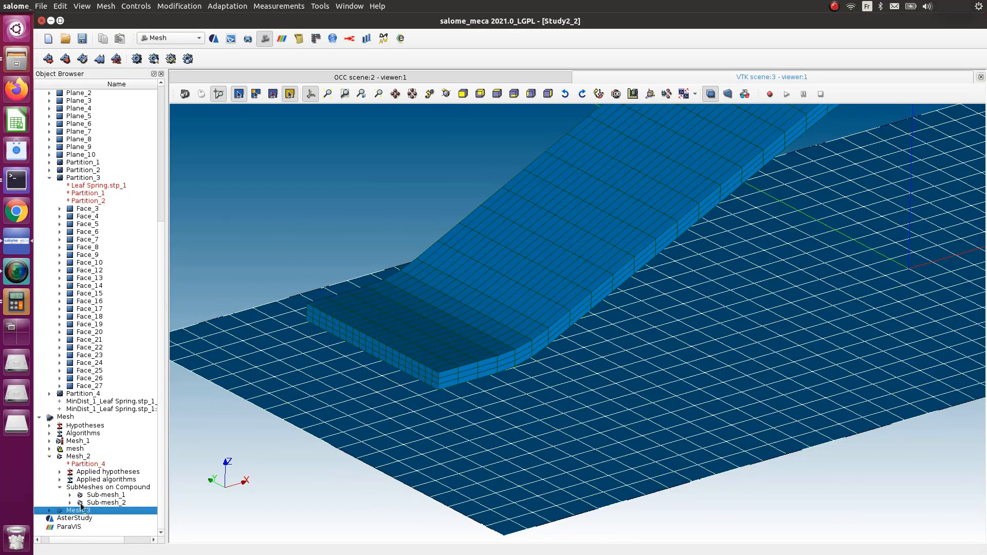
click(179, 6)
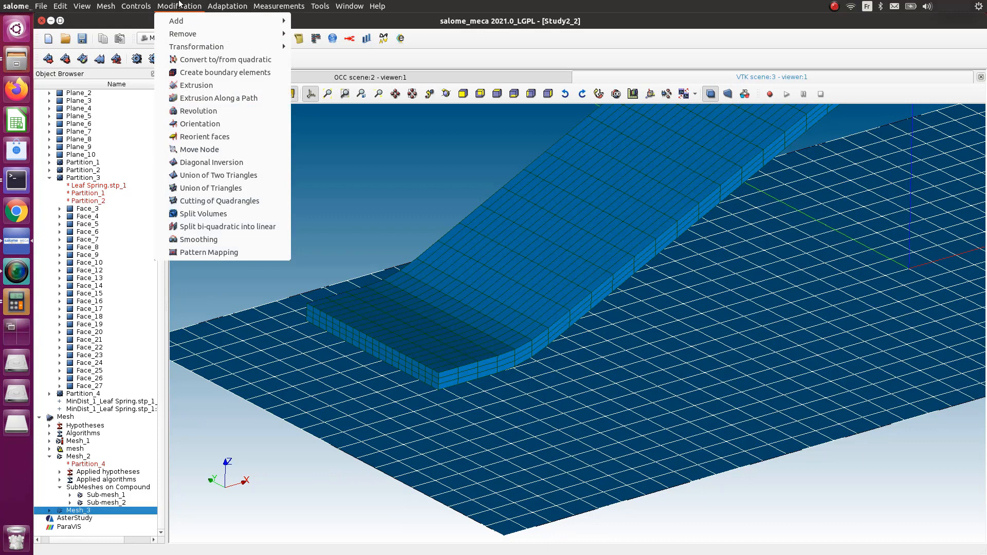
click(205, 88)
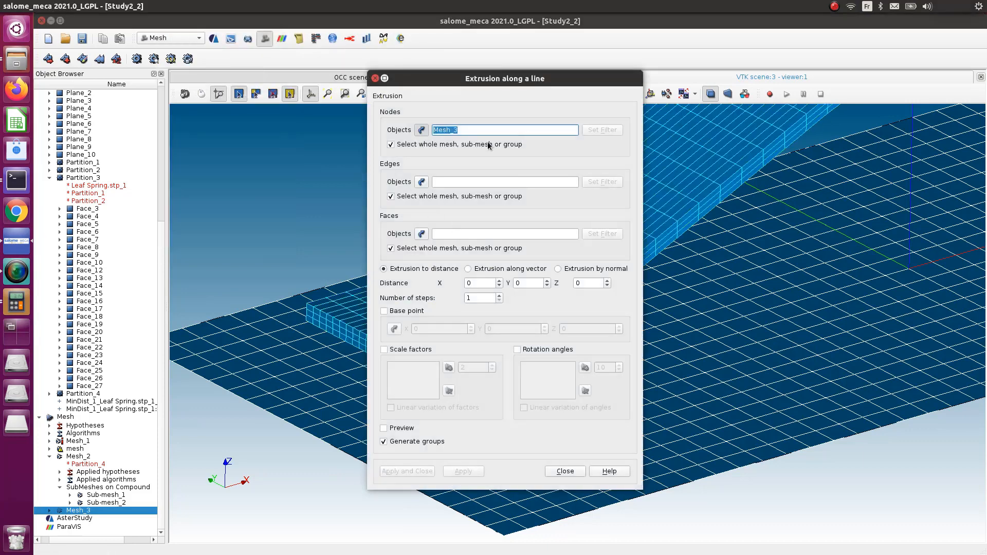
click(421, 234)
double_click(596, 284)
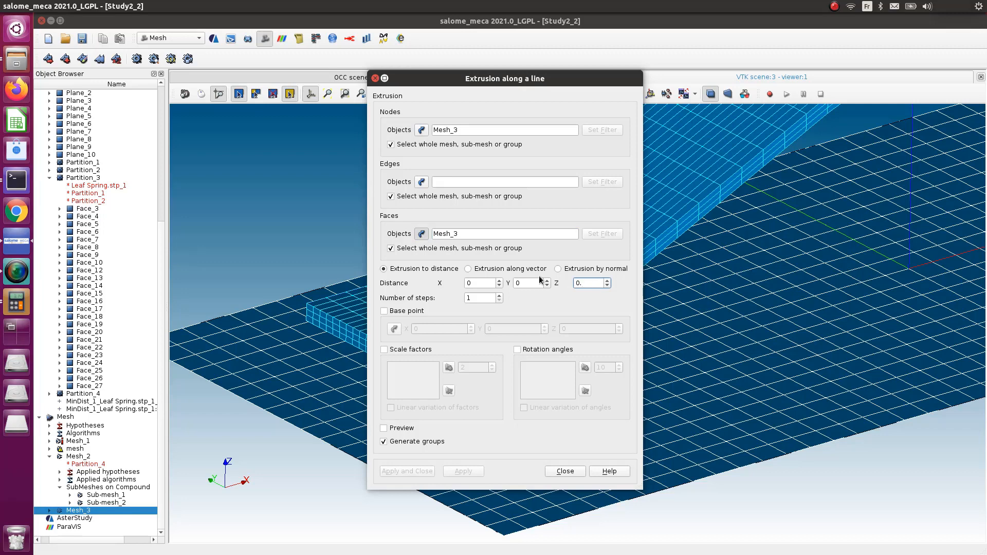
text(0.005)
click(429, 472)
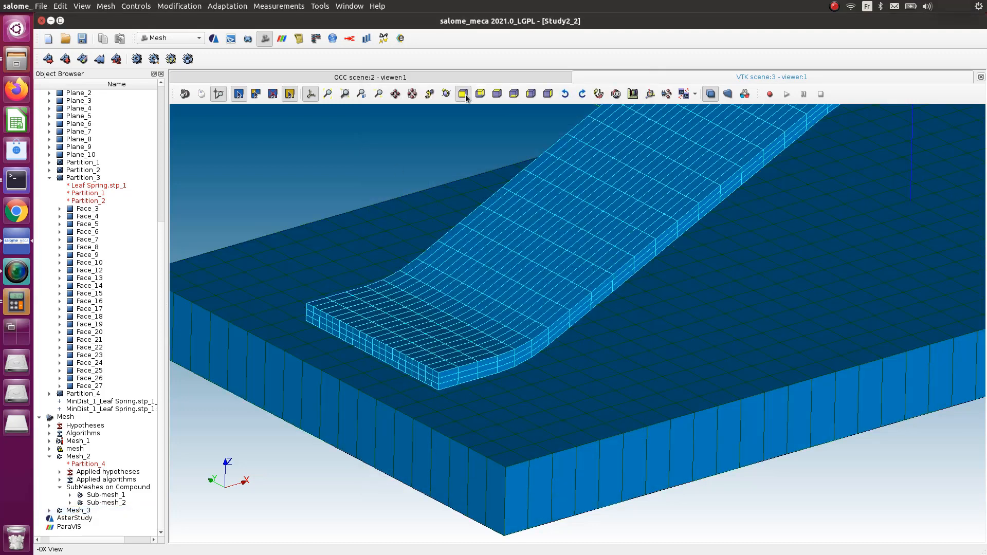
- Examine the contact between the leaf spring's flat ends and the extruded support plate from the side, front and top, and in an overall view
click(463, 94)
scroll(577, 329, up, 10)
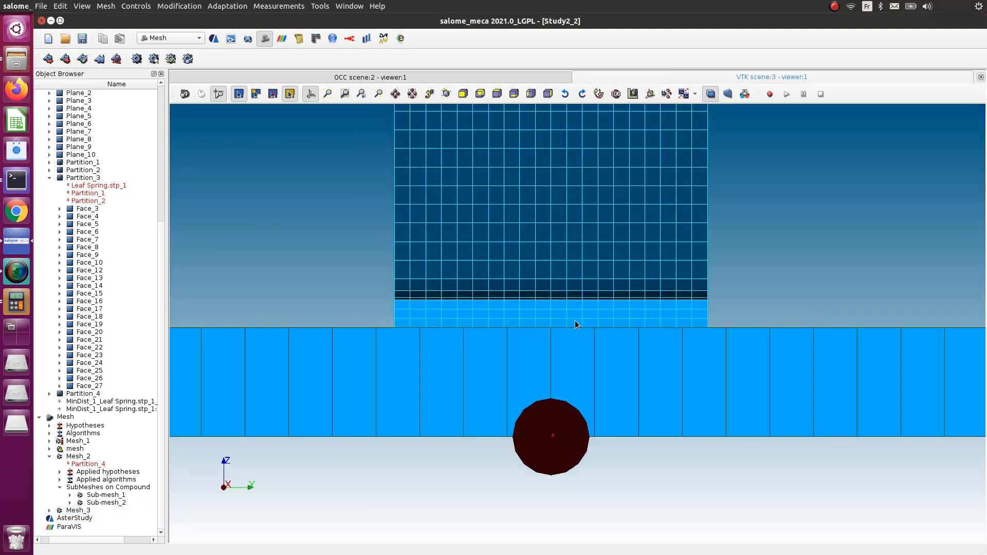
click(497, 96)
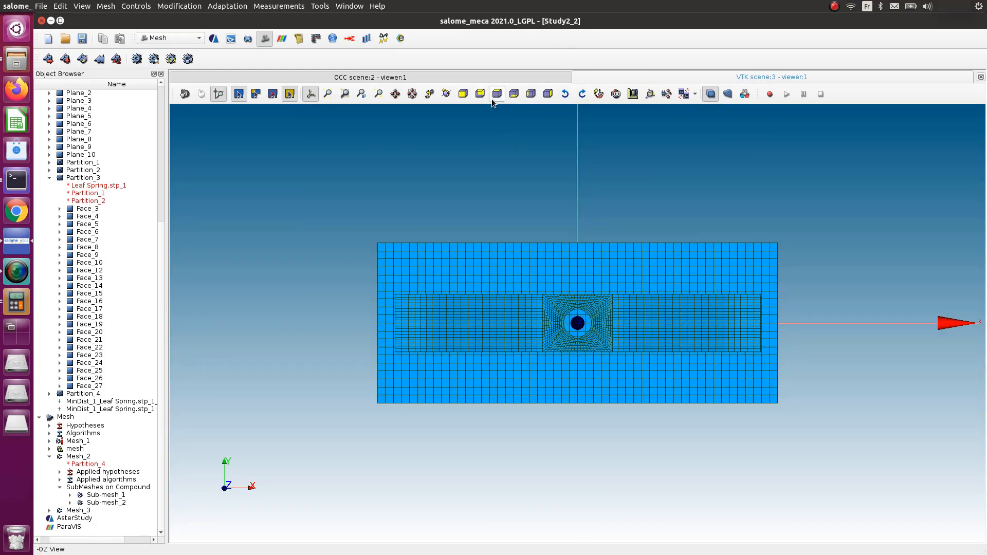
click(479, 93)
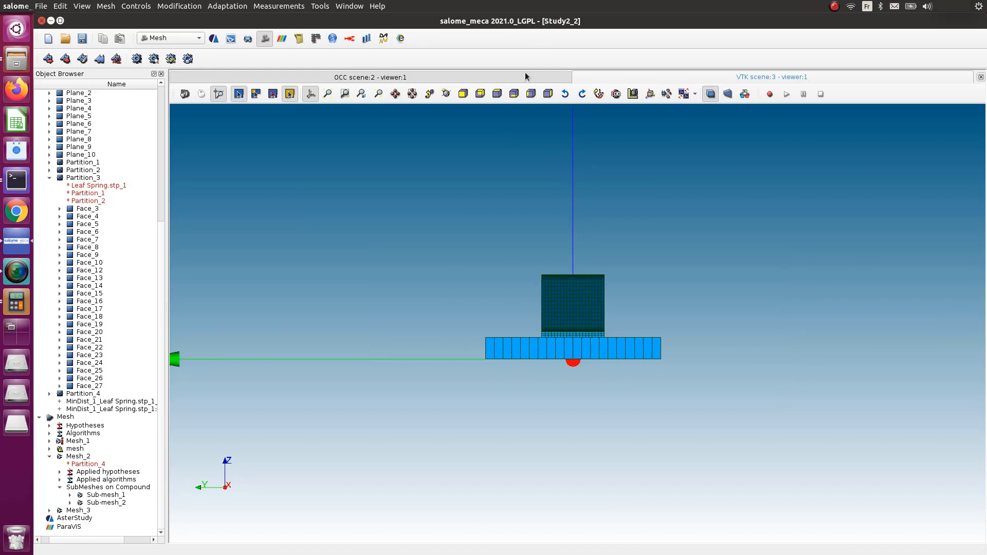
click(531, 93)
scroll(335, 307, up, 15)
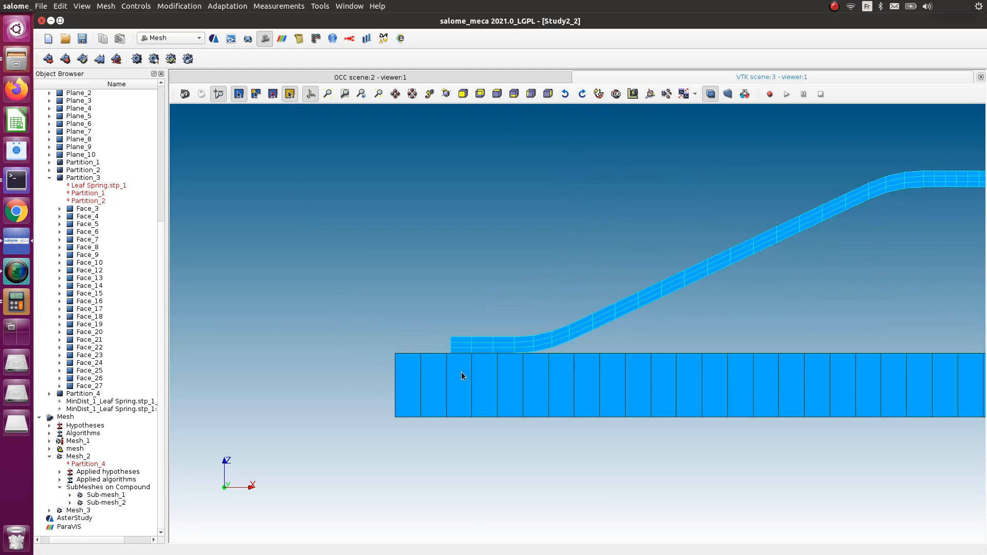
scroll(472, 310, up, 6)
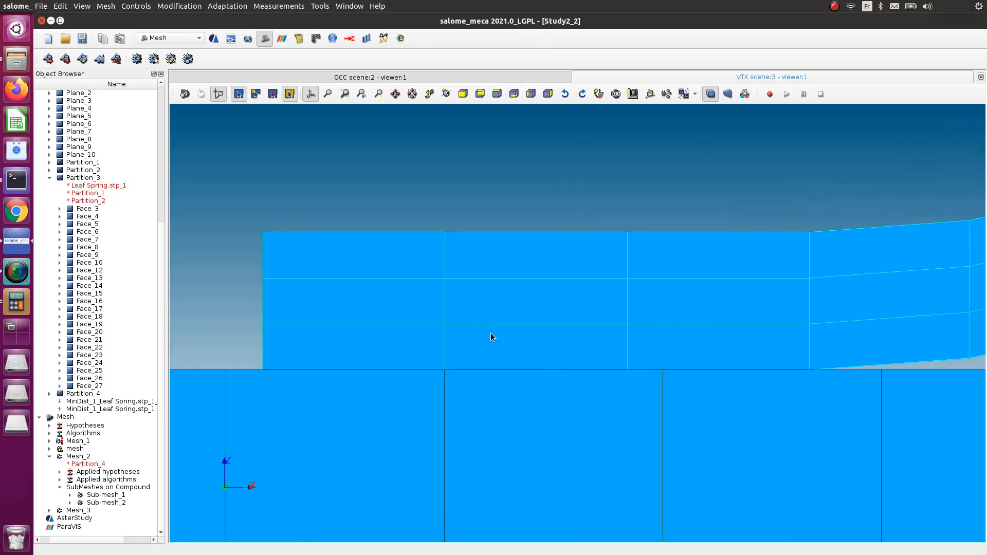
scroll(605, 368, down, 4)
scroll(893, 340, up, 3)
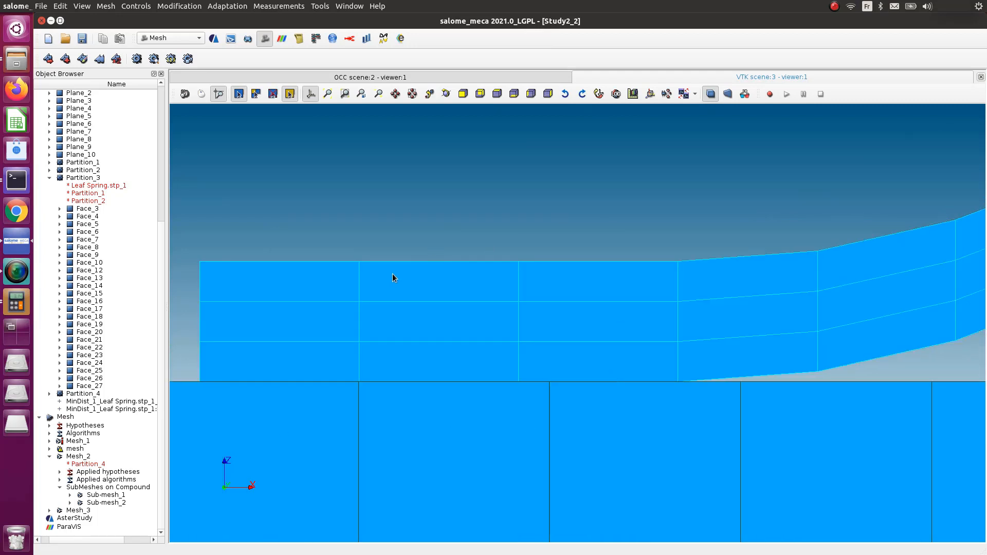
scroll(596, 377, up, 5)
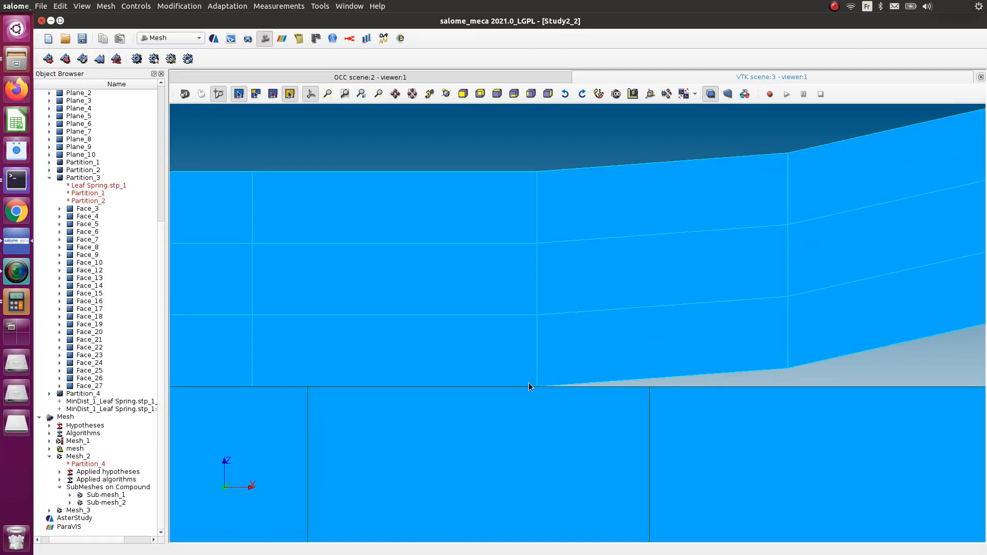
scroll(539, 389, up, 3)
scroll(537, 395, down, 4)
scroll(529, 395, down, 5)
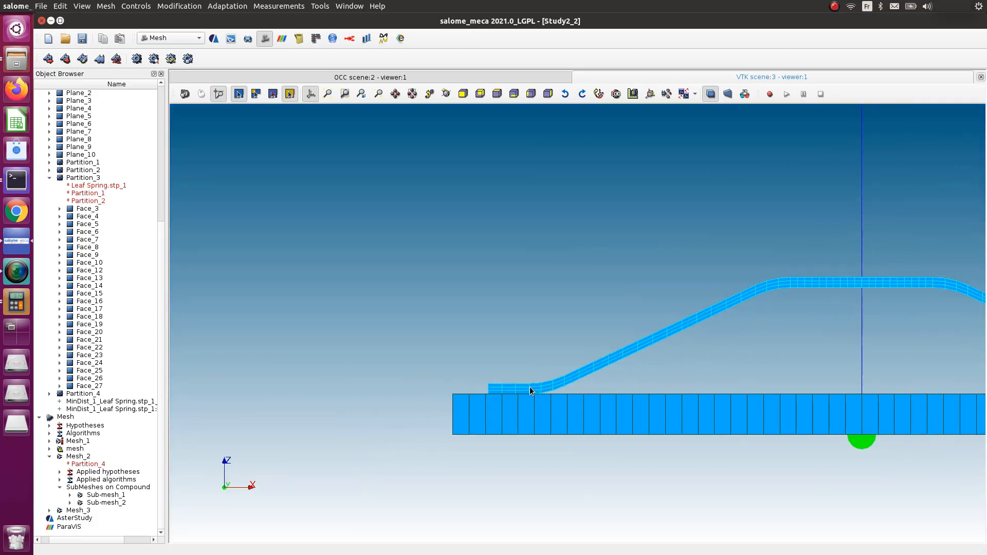
scroll(680, 375, up, 3)
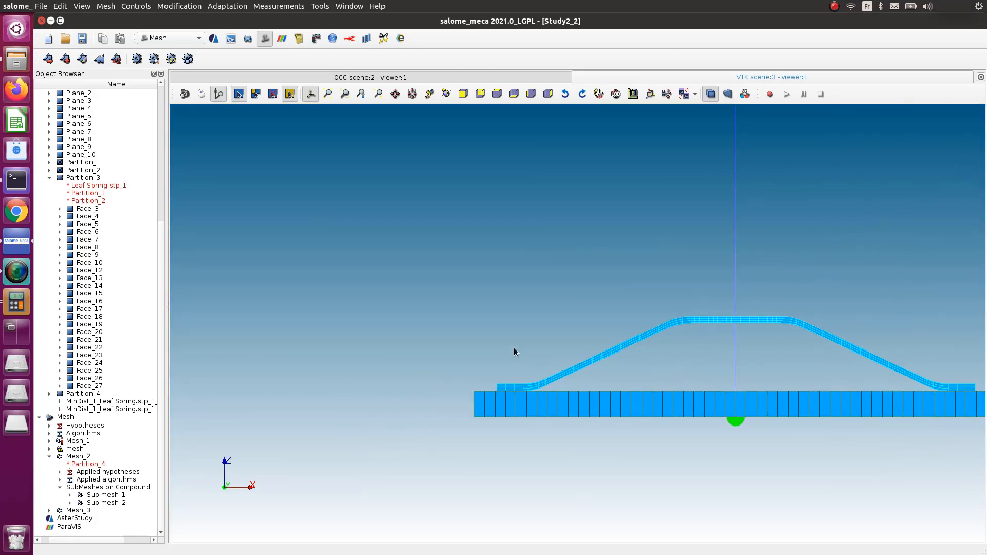
scroll(617, 349, down, 7)
scroll(892, 344, up, 4)
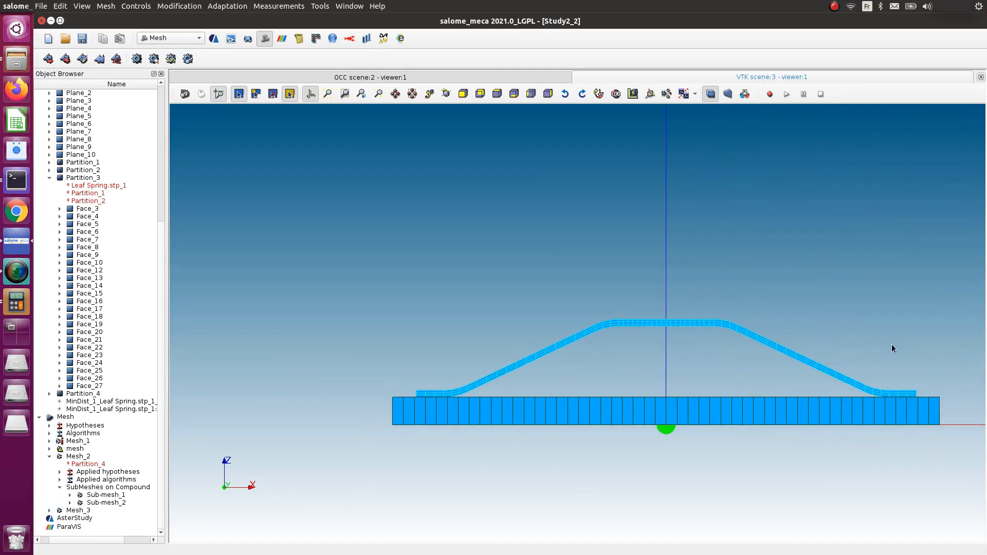
ctrl+right_drag(561, 359, 754, 335)
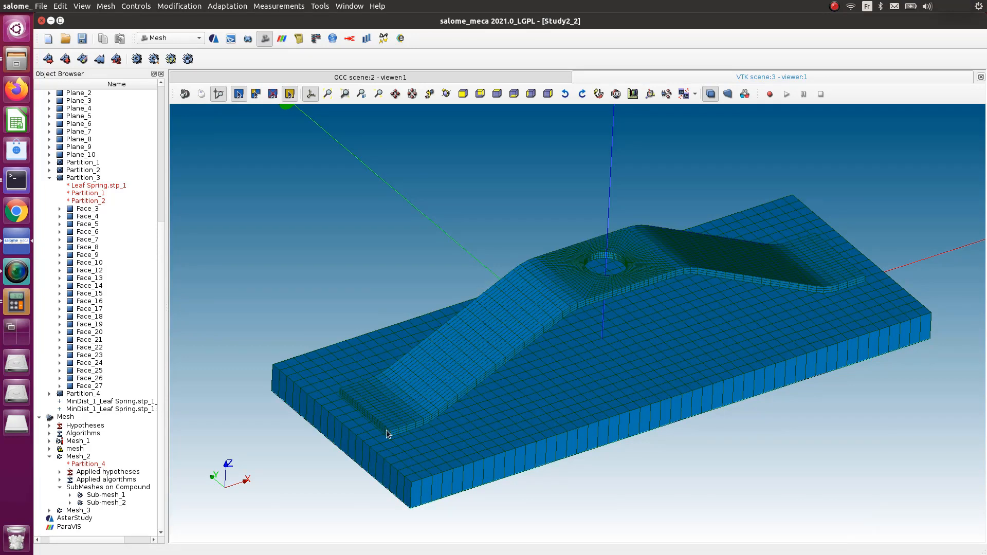
scroll(477, 400, up, 1)
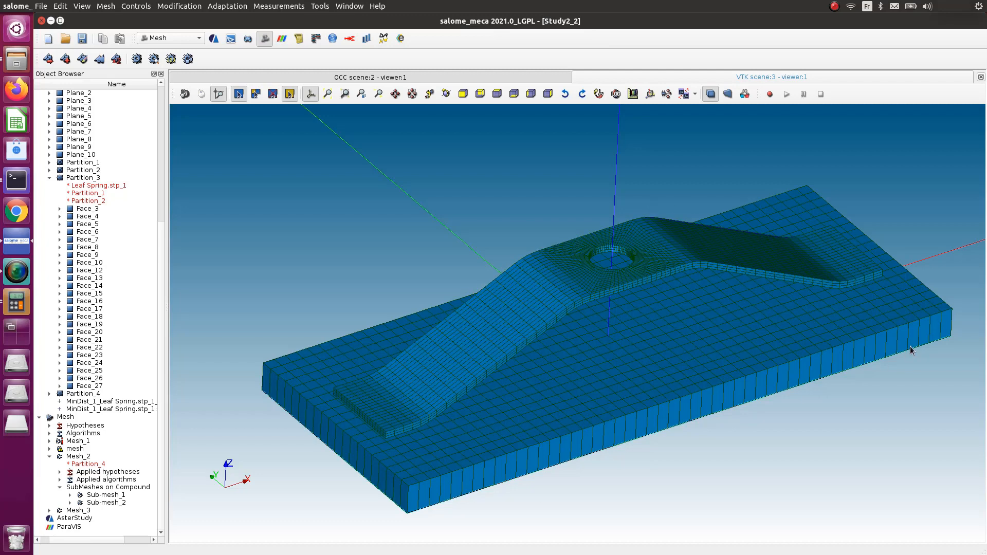
scroll(913, 351, up, 1)
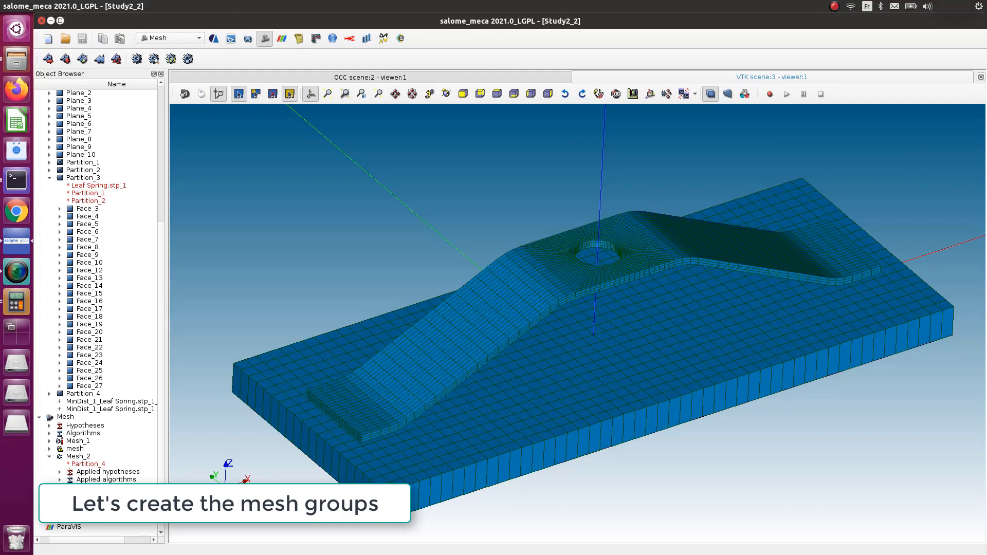
- Start a new mesh group with Mesh_2 as its parent mesh
click(49, 456)
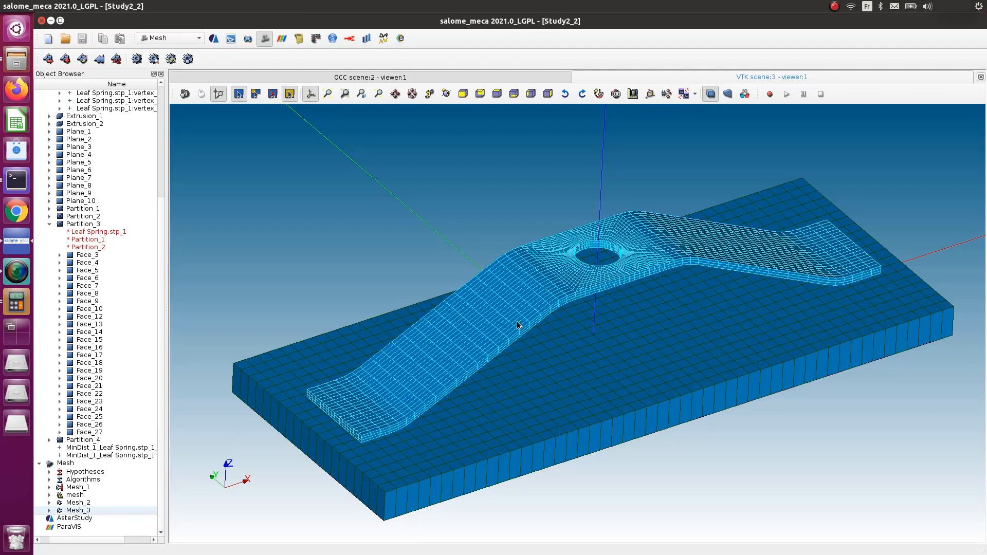
click(106, 5)
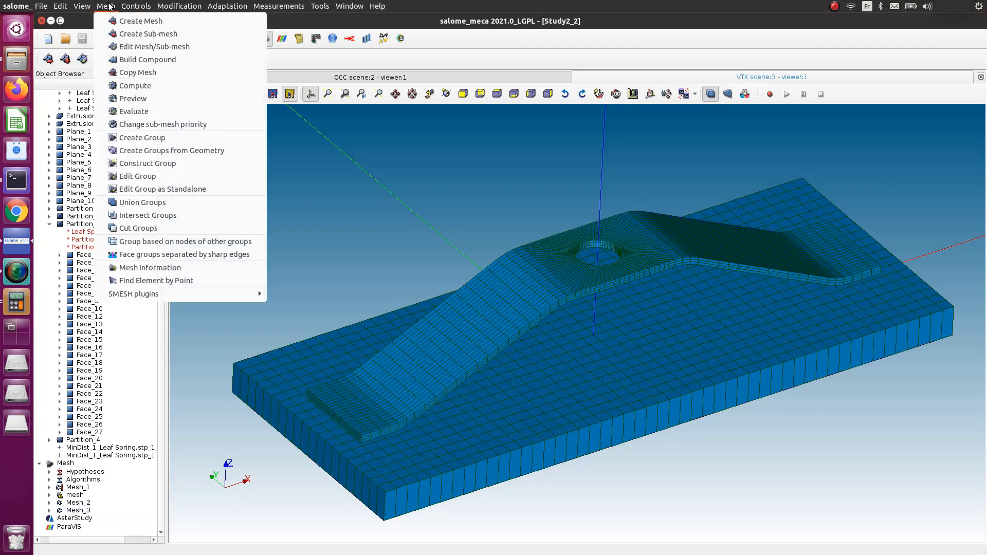
click(193, 138)
drag(544, 97, 284, 148)
click(518, 306)
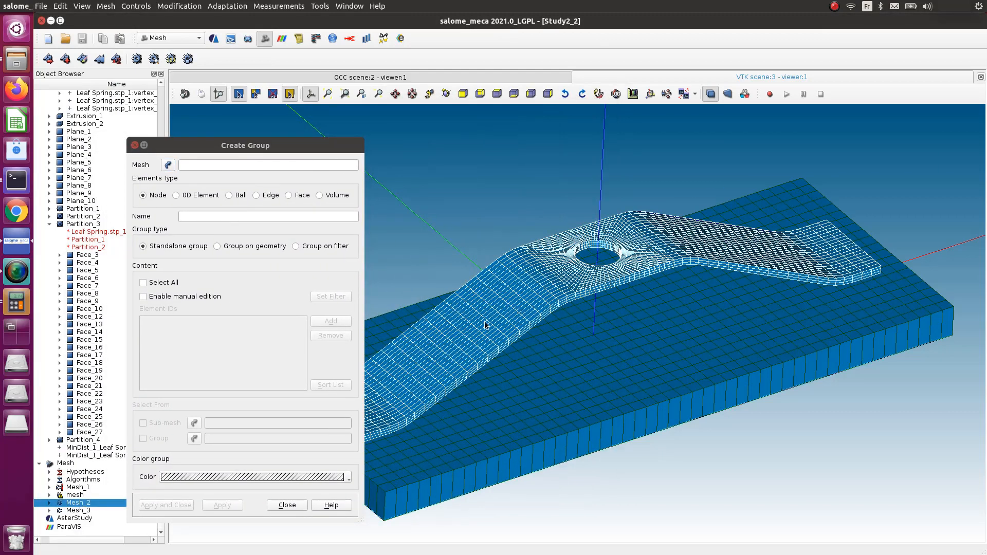
click(521, 304)
click(508, 304)
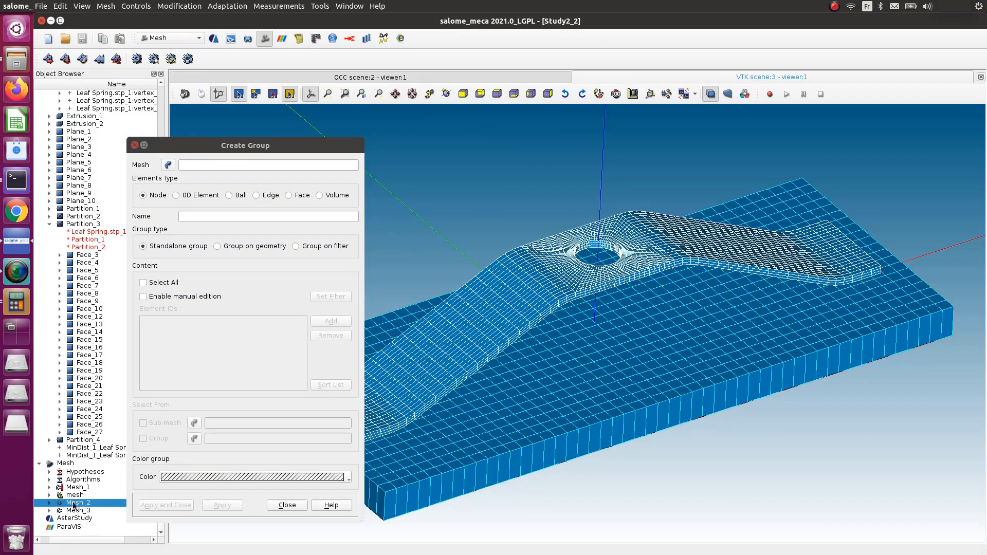
click(169, 165)
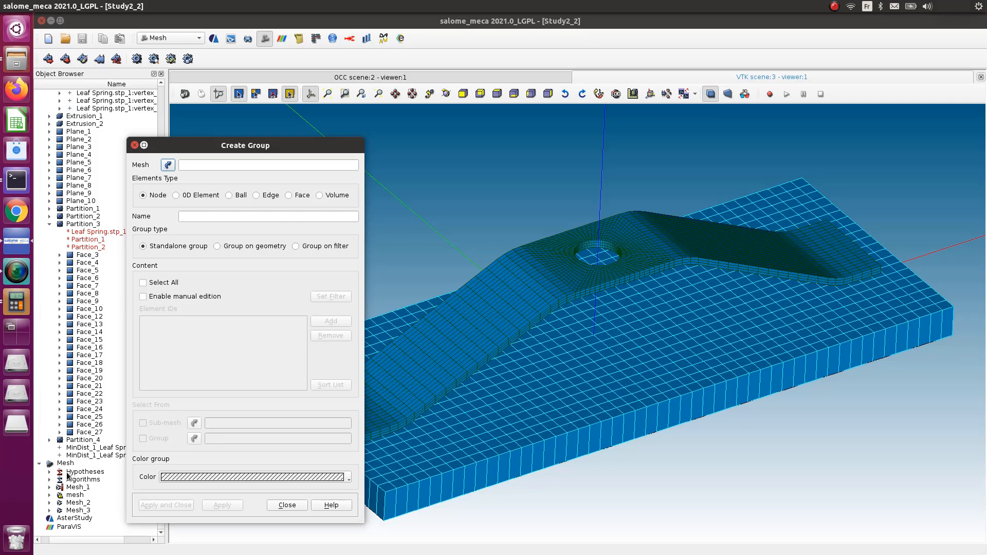
click(77, 503)
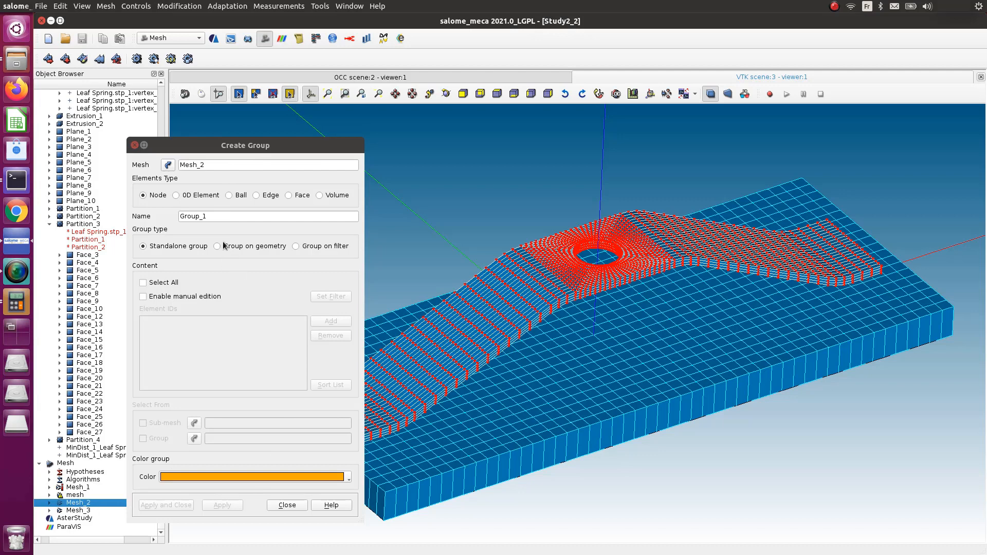
- Set the group's element type to Face and name the group load_face
click(288, 196)
double_click(258, 221)
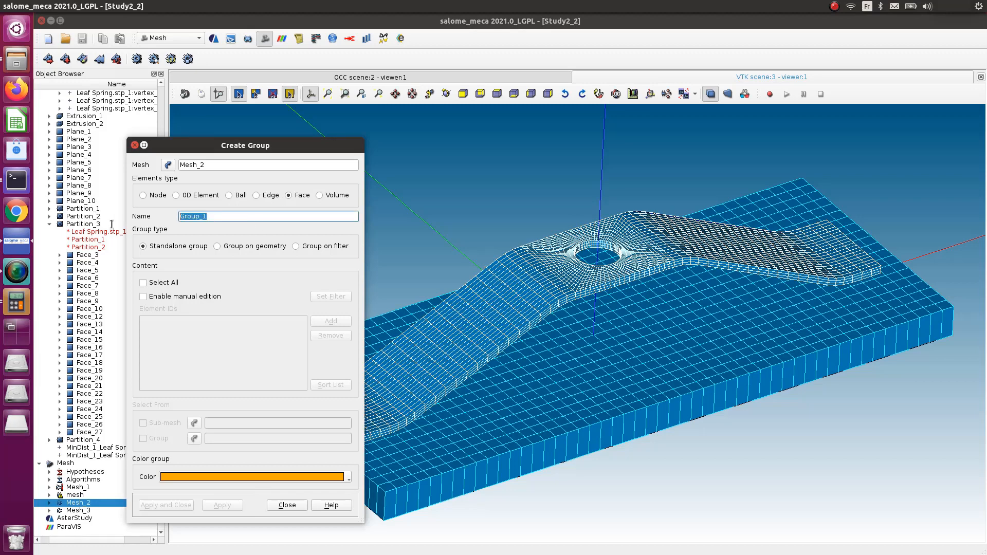
text(load_face)
- Enable manual edition for the load_face group and add a Coplanar faces criterion to its face filter
scroll(640, 255, up, 5)
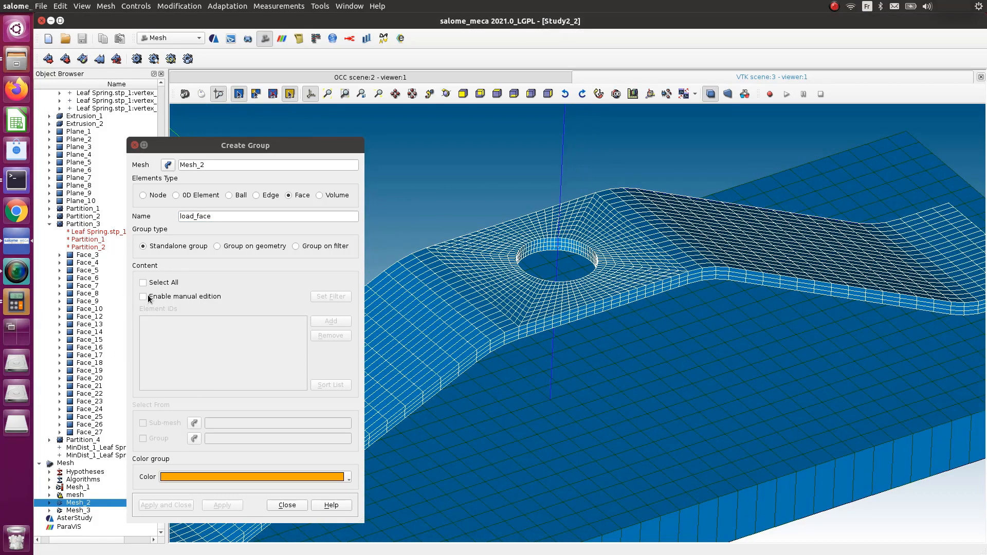
click(143, 297)
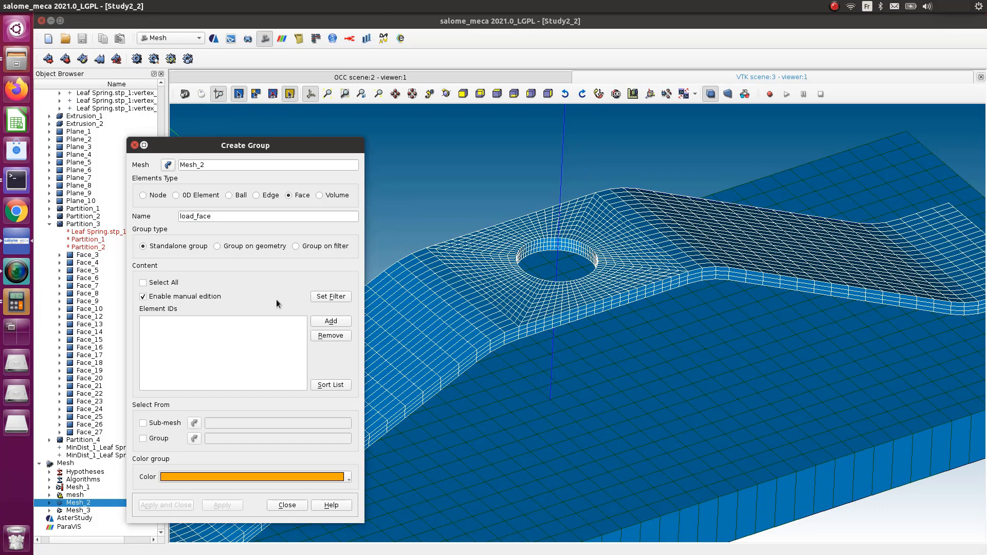
click(338, 296)
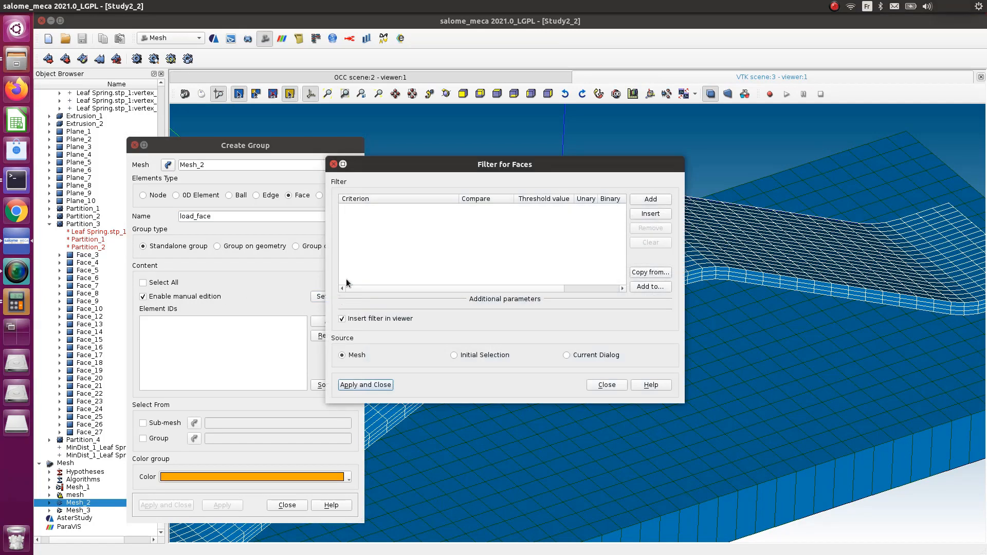
drag(456, 175, 223, 240)
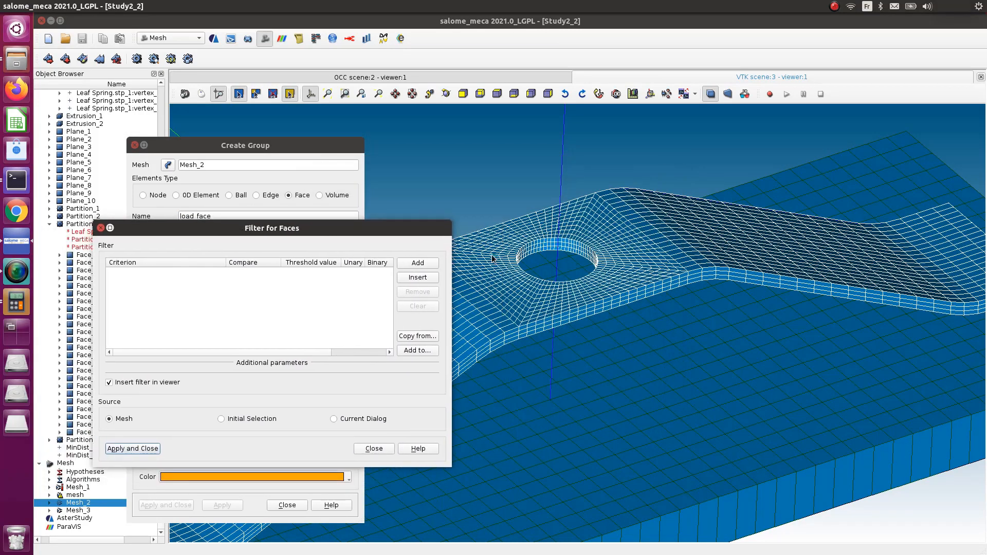
scroll(526, 354, up, 1)
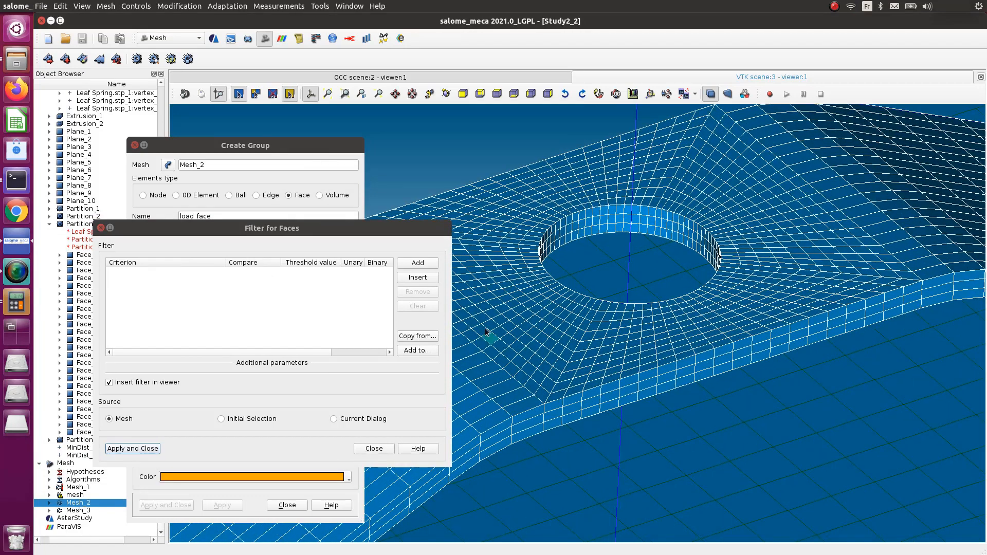
click(417, 264)
click(174, 275)
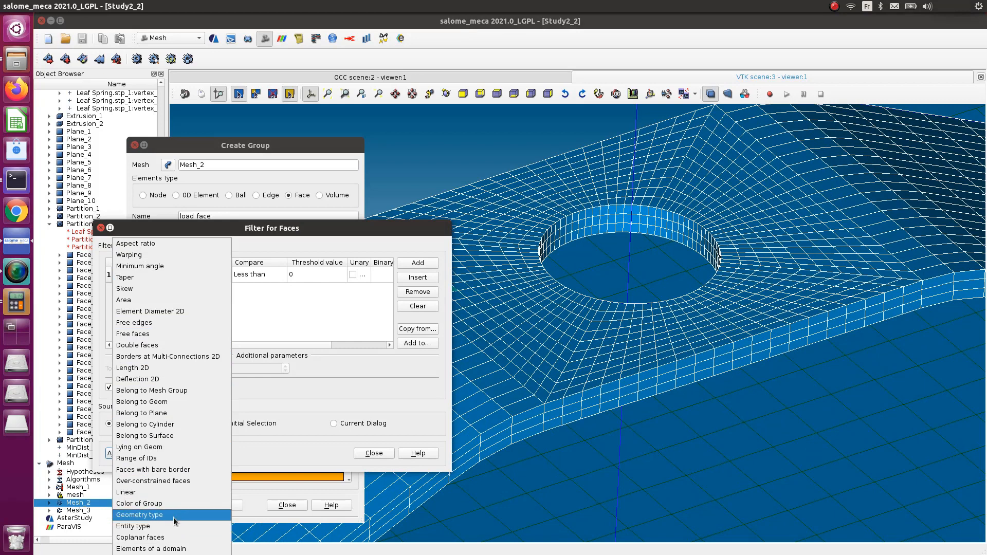
click(182, 538)
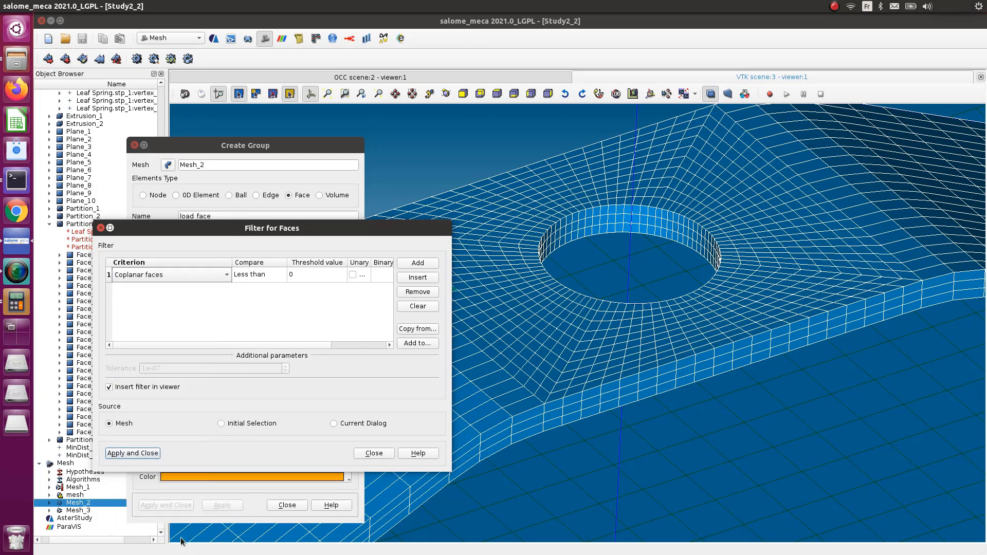
- Try to apply the Coplanar faces filter with element 3396 as the threshold value
click(265, 275)
click(518, 311)
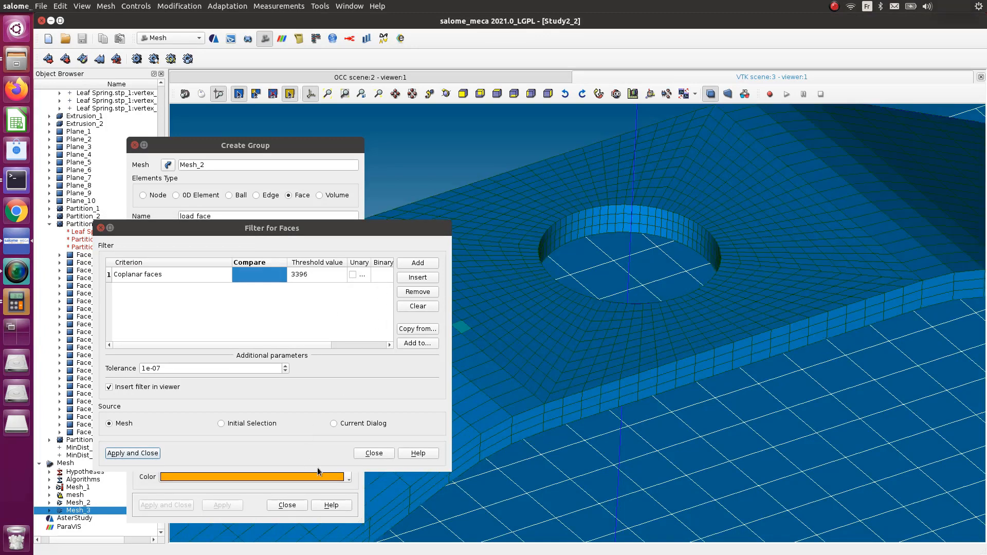
click(140, 454)
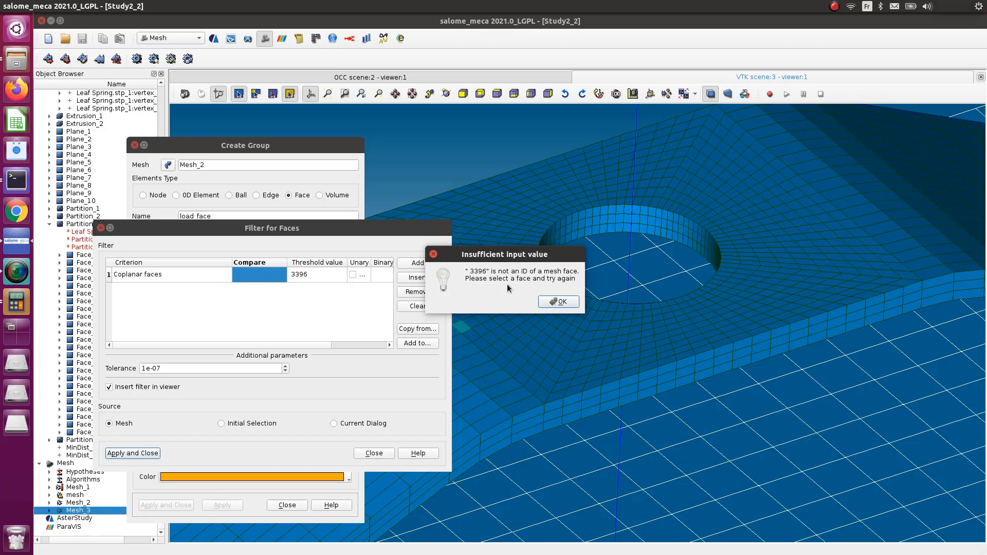
click(561, 302)
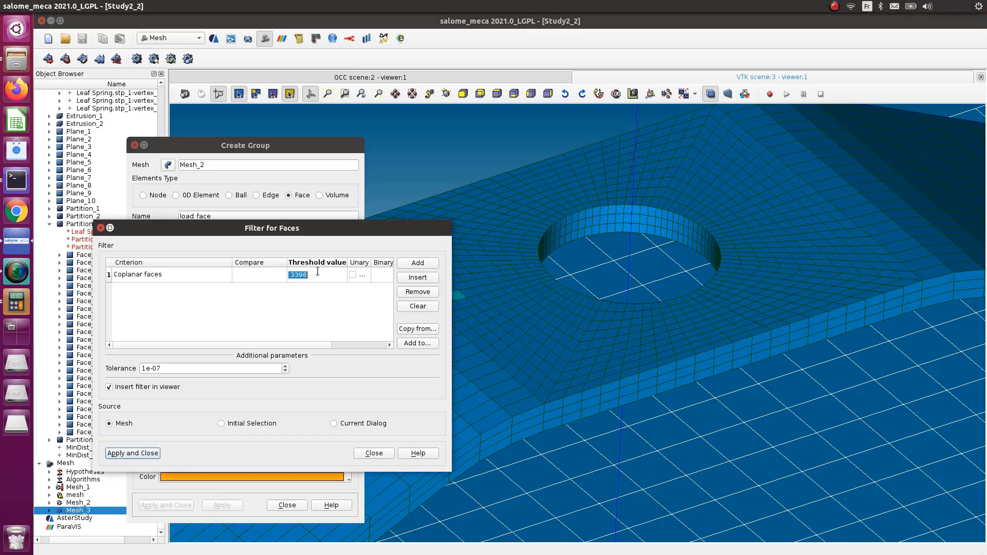
- Filter the faces coplanar with face 14621 beside the leaf spring's hole, add them to load_face and create the group
click(512, 318)
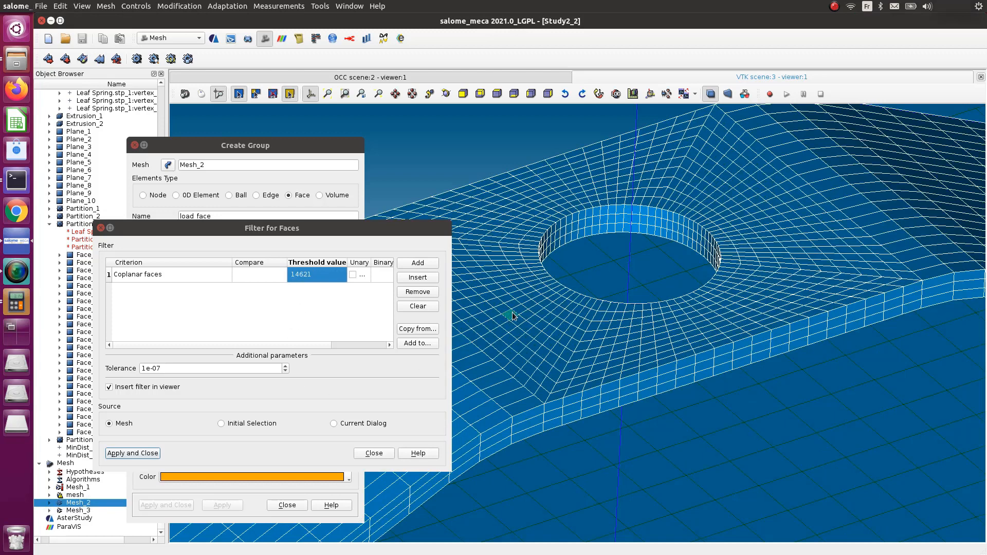
click(124, 454)
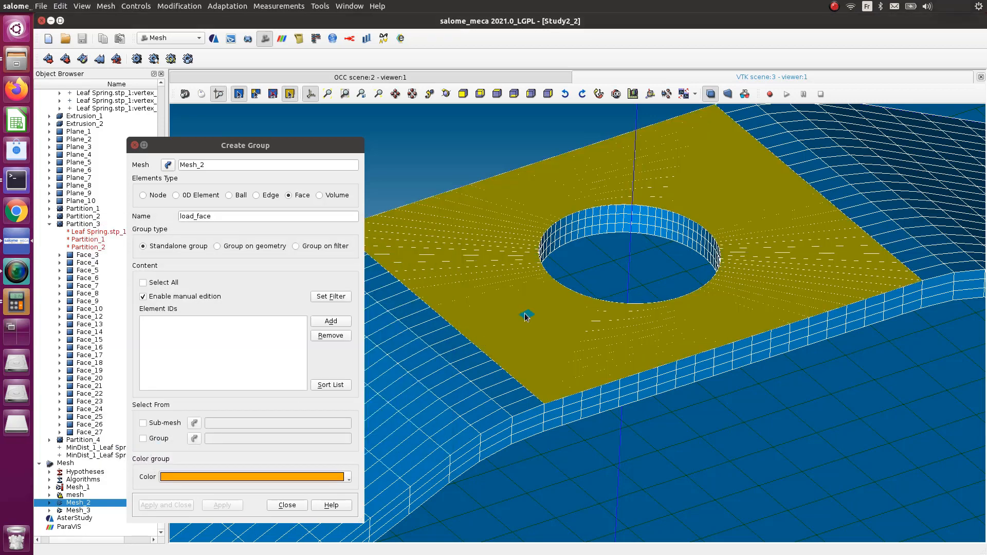
click(335, 322)
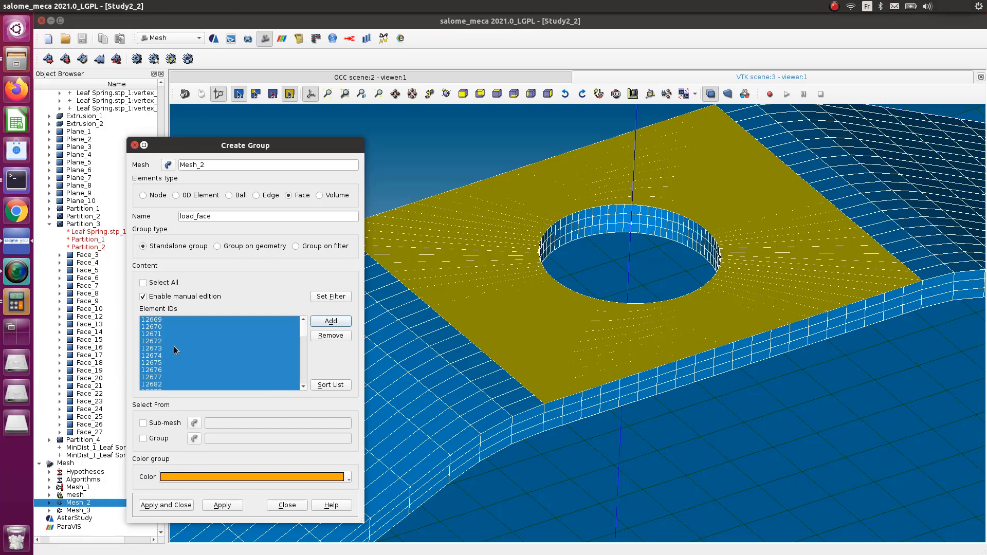
click(229, 505)
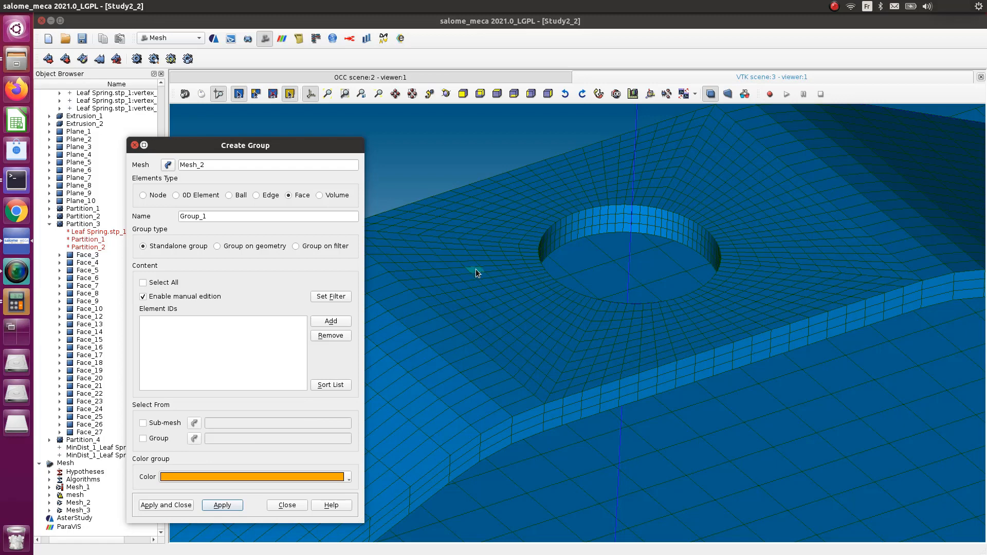
- Hide the support plate mesh Mesh_3 so it no longer covers the leaf spring's underside
scroll(467, 270, down, 6)
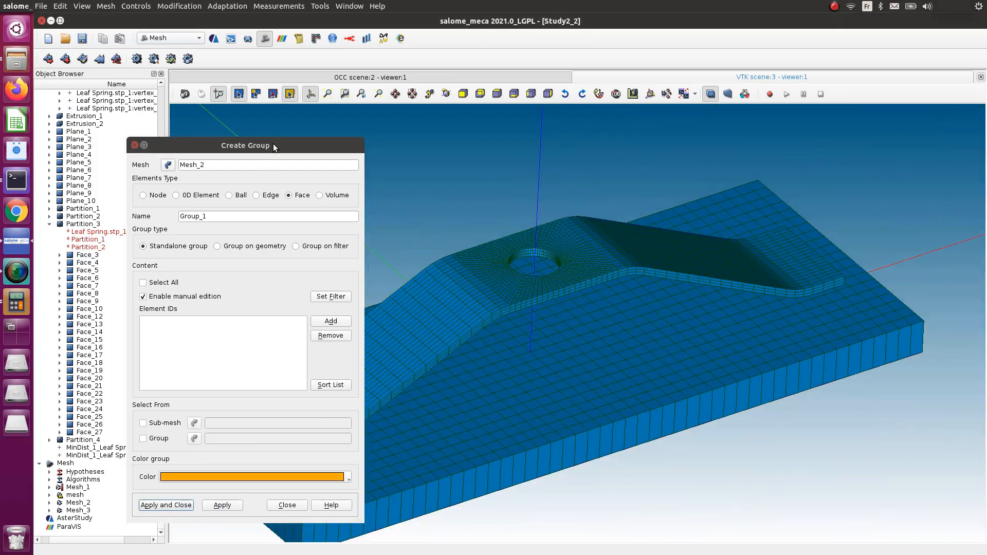
drag(280, 146, 477, 121)
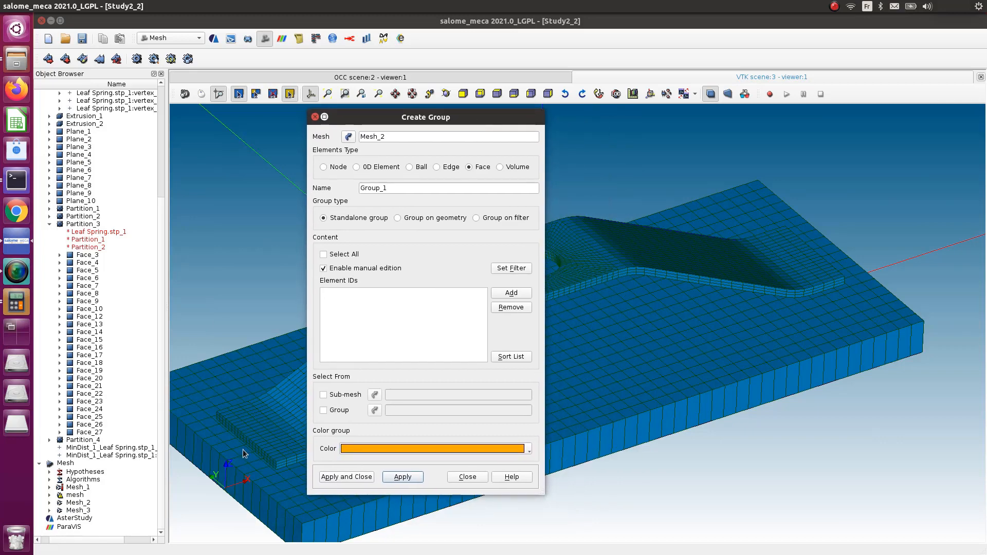
scroll(266, 426, down, 6)
scroll(277, 448, up, 2)
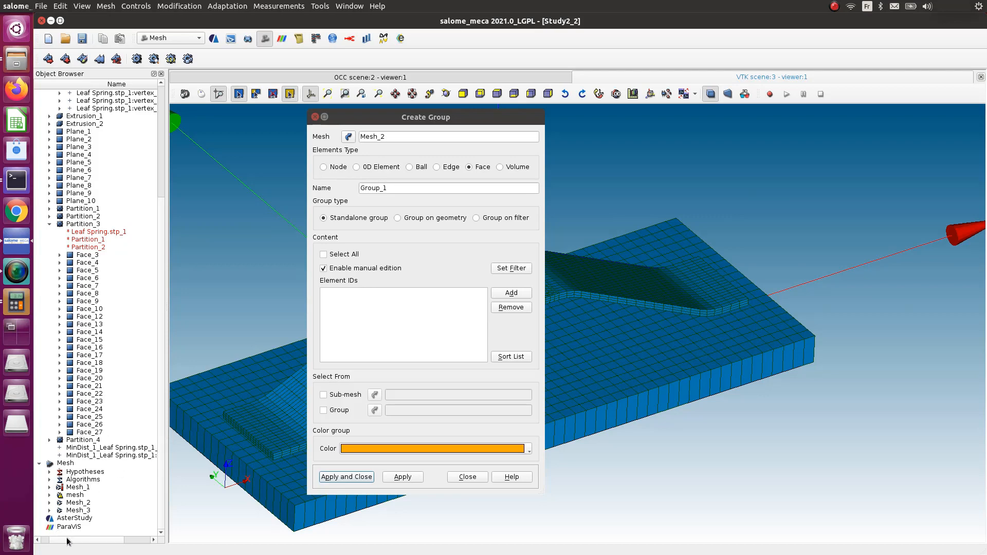
click(61, 511)
click(40, 511)
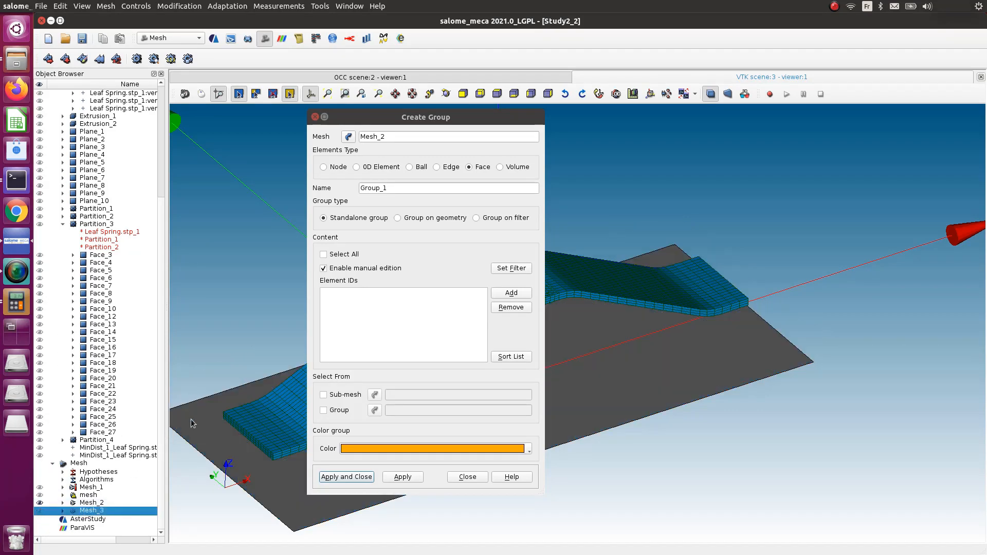
- Hide Face_11 of Leaf Spring.stp_1 and collapse the expanded geometry branches in the object tree
scroll(79, 213, up, 1)
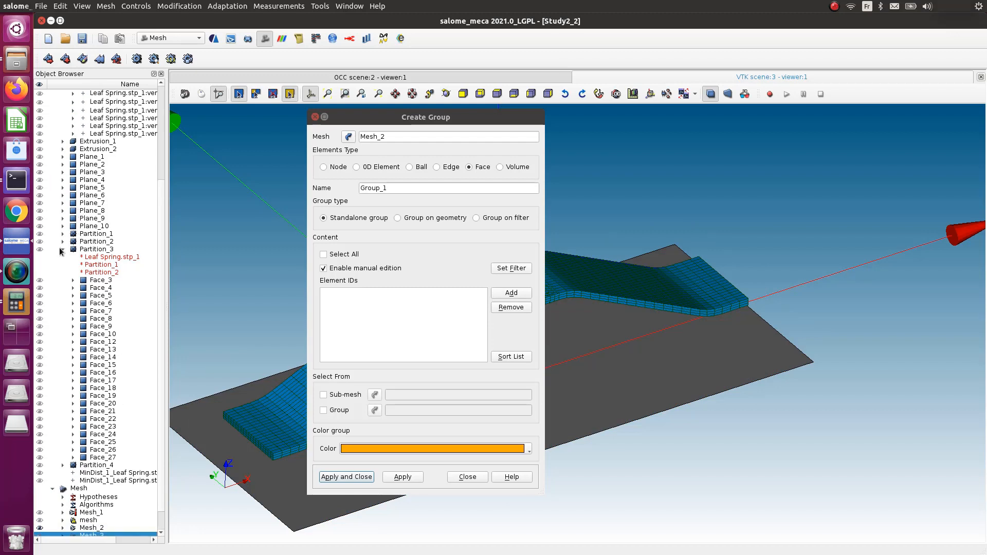
click(62, 250)
click(63, 137)
click(64, 138)
click(41, 146)
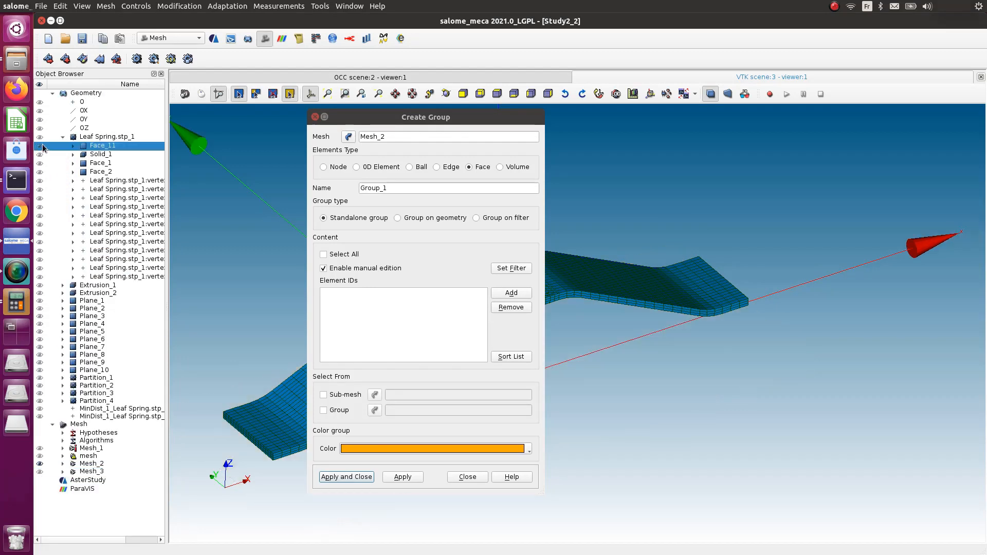
click(62, 137)
- Examine the isolated leaf spring mesh as a whole, clear of the group dialog
drag(429, 115, 122, 141)
ctrl+middle_drag(612, 342, 859, 331)
scroll(800, 344, up, 4)
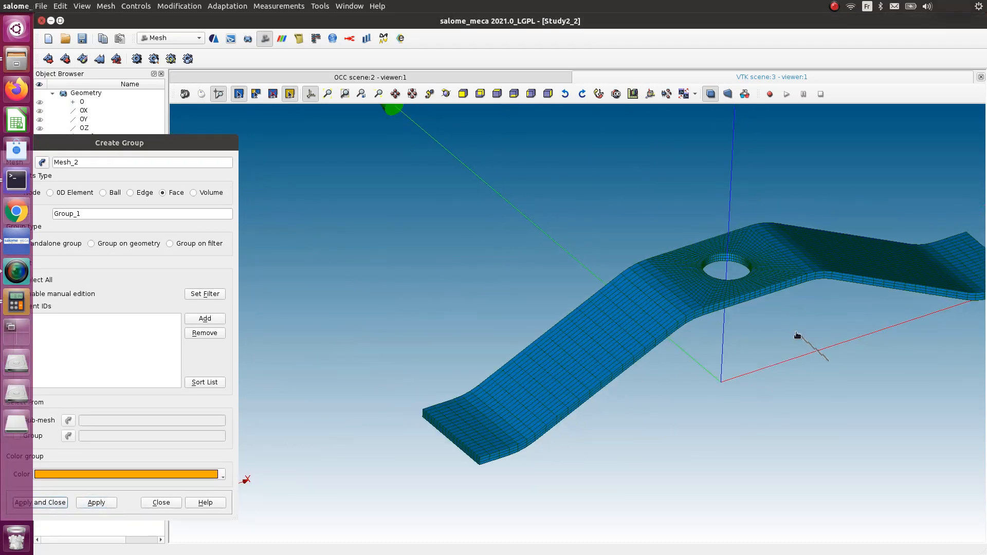
scroll(730, 335, up, 1)
scroll(720, 338, down, 8)
scroll(826, 357, down, 4)
scroll(813, 354, up, 8)
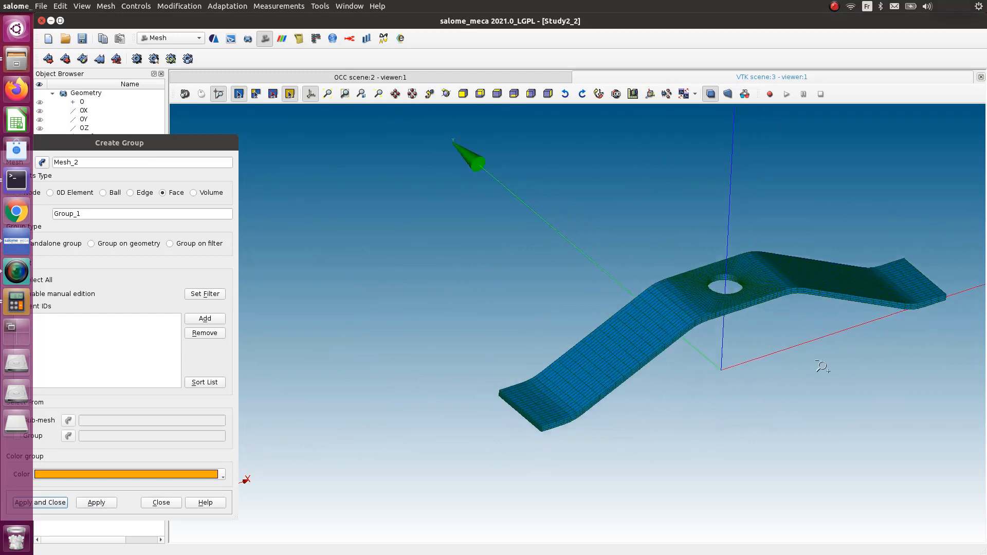
scroll(829, 368, down, 1)
scroll(834, 376, up, 1)
scroll(785, 344, up, 1)
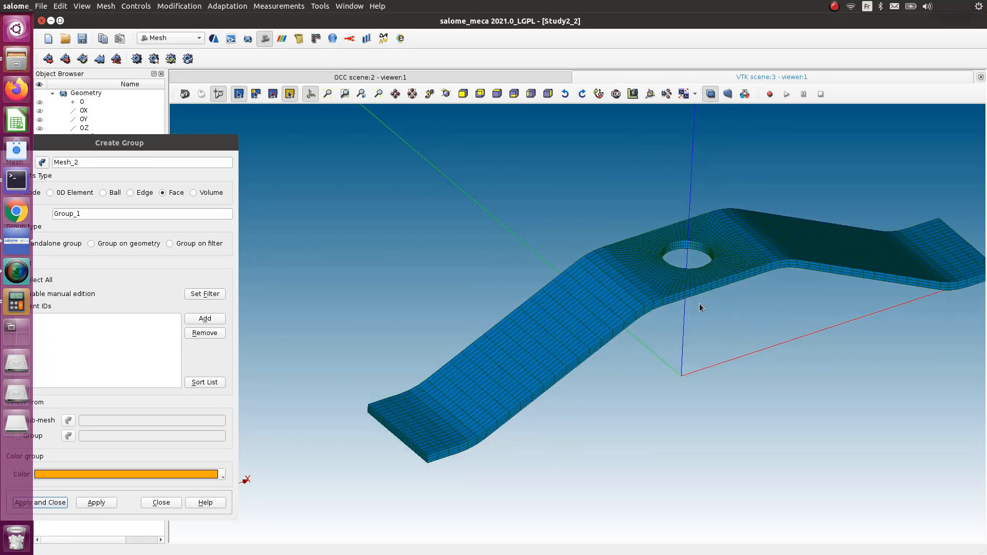
scroll(732, 314, up, 1)
scroll(773, 350, down, 6)
- Examine the underside of the leaf spring mesh, closing in on the flat end next to the group dialog
drag(773, 342, 711, 304)
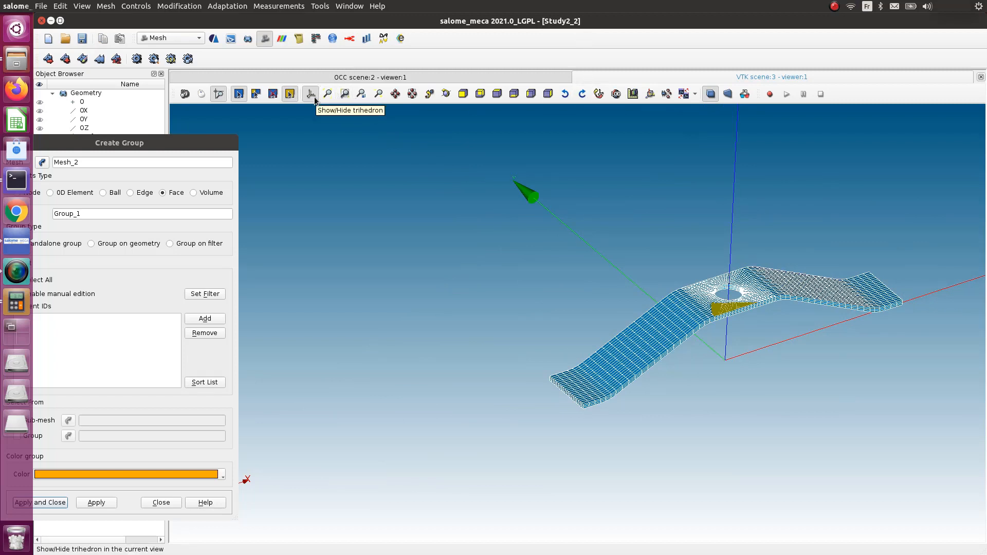
click(447, 94)
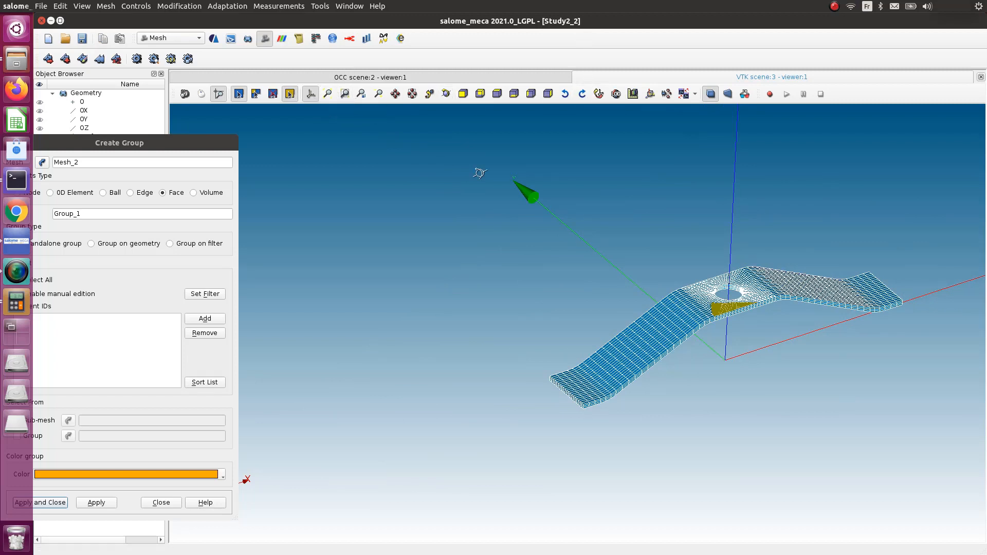
drag(800, 376, 526, 50)
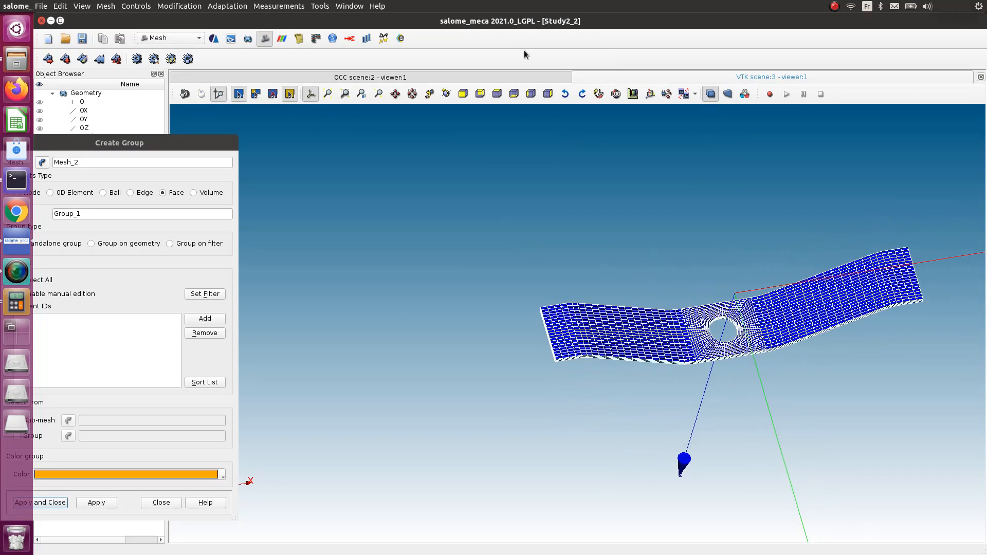
drag(119, 143, 339, 87)
scroll(560, 366, up, 2)
scroll(560, 366, up, 5)
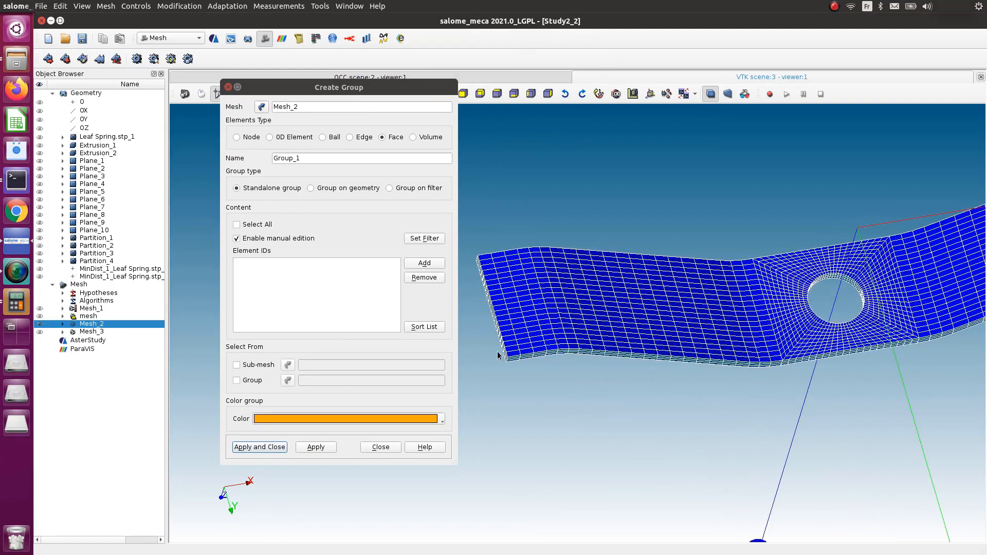
scroll(512, 295, up, 3)
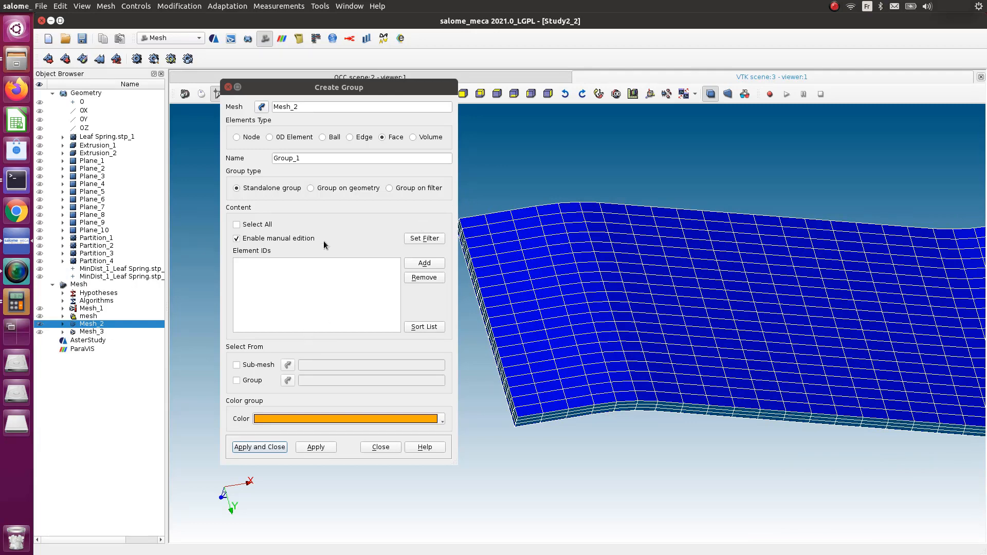
click(429, 239)
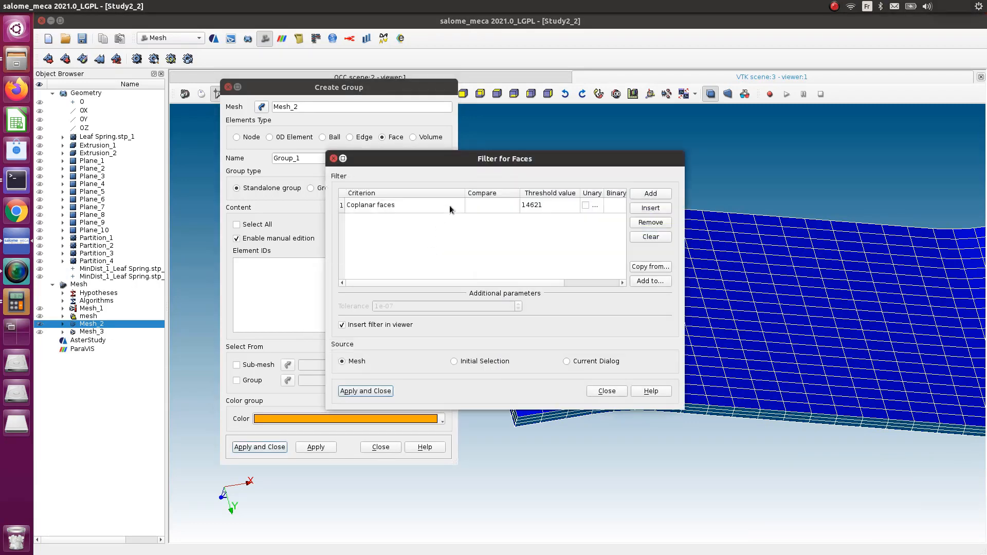
drag(440, 159, 187, 200)
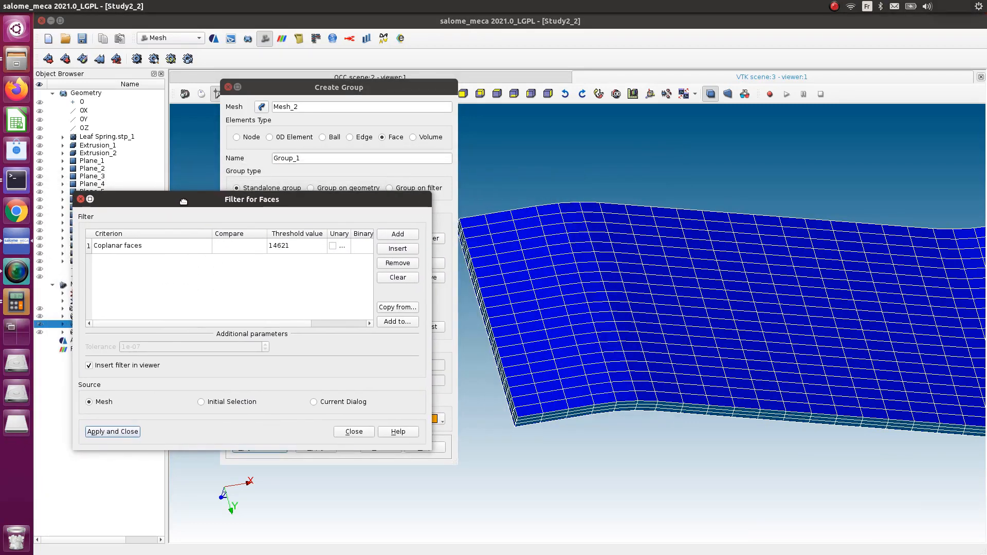
double_click(290, 247)
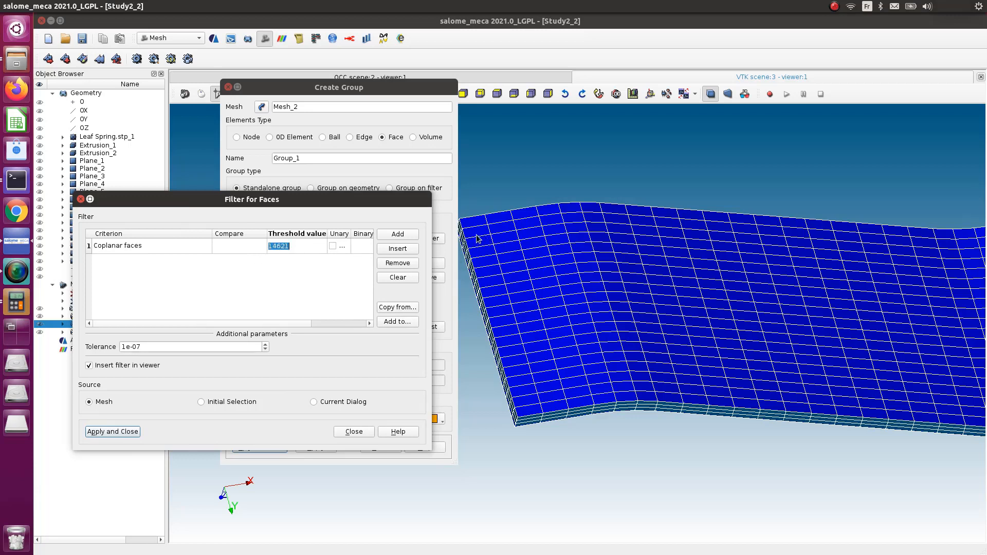
drag(345, 201, 447, 234)
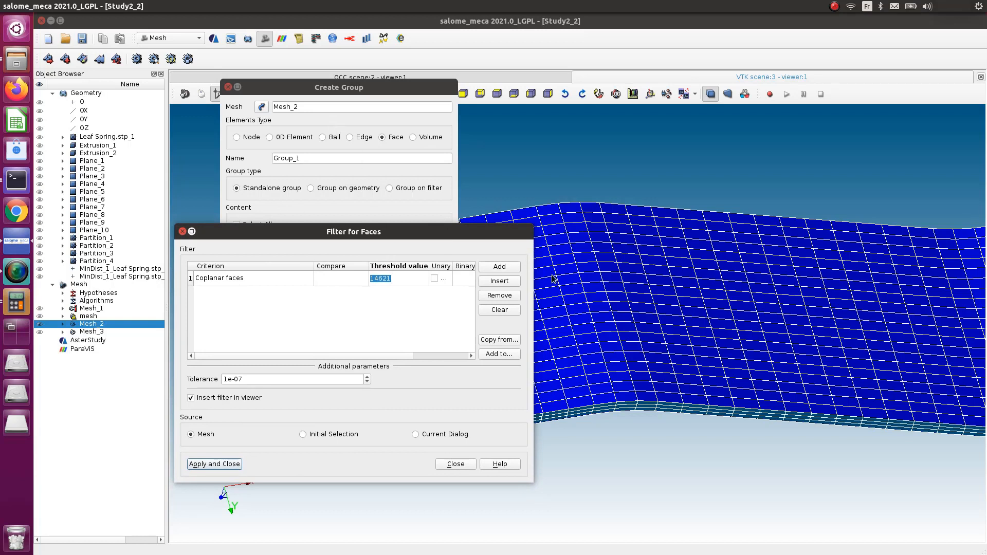
drag(470, 232, 365, 201)
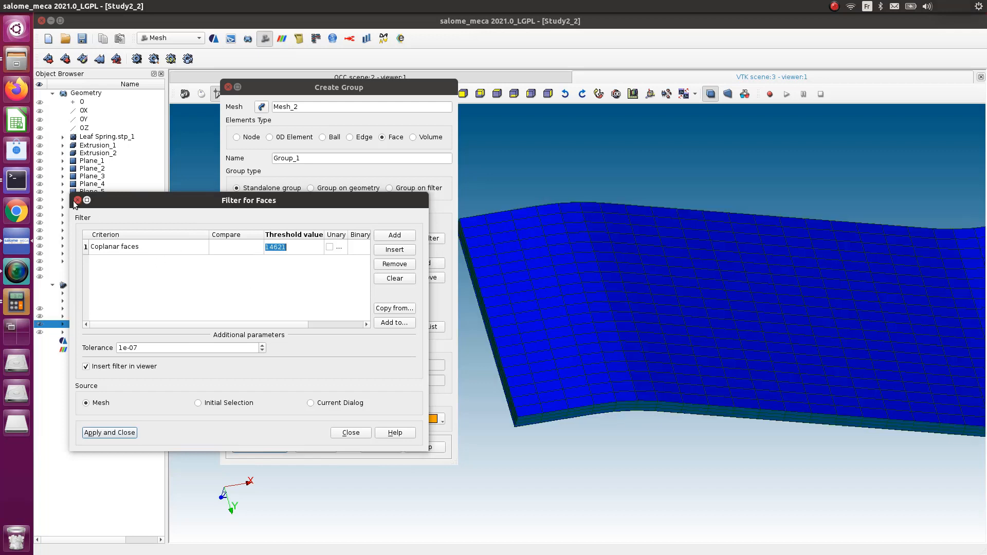
click(78, 200)
click(297, 109)
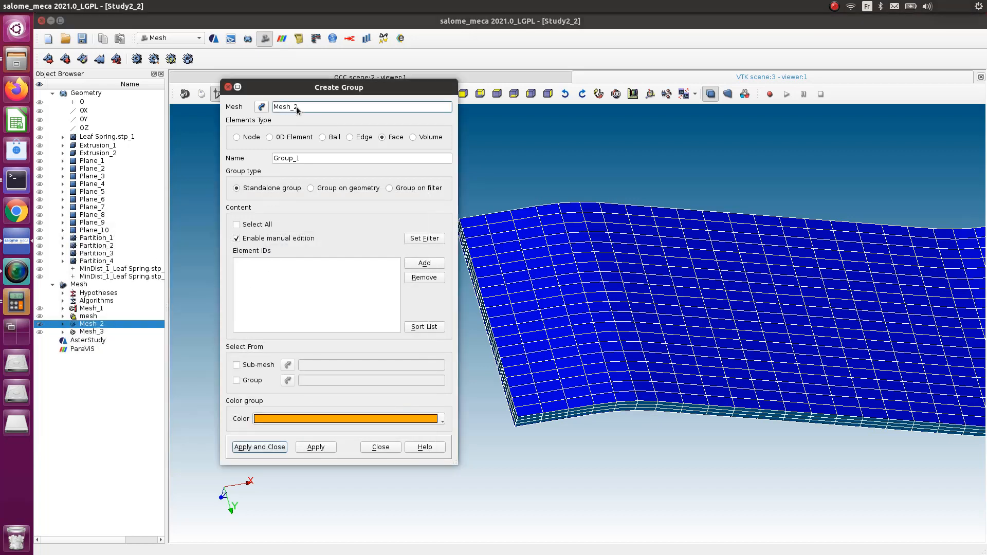
click(426, 240)
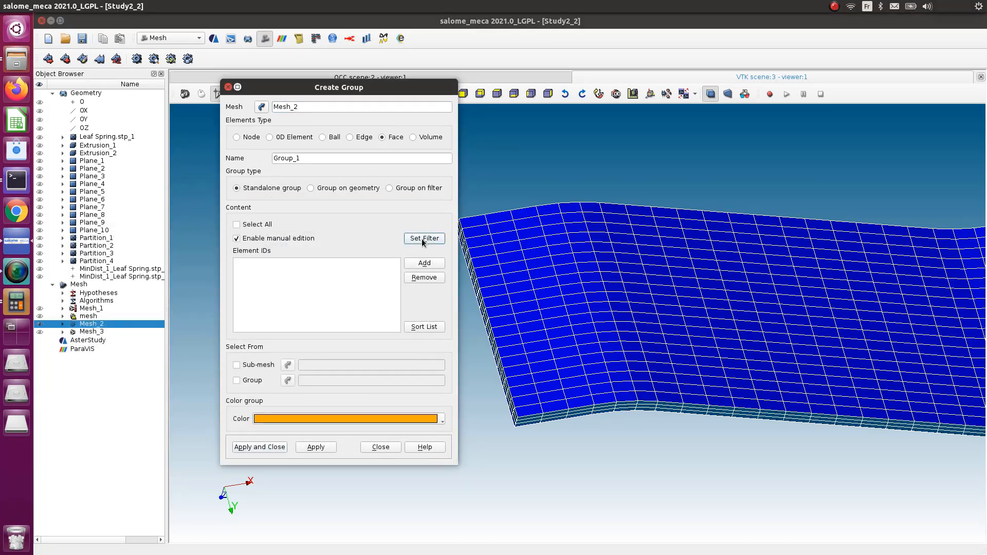
click(525, 222)
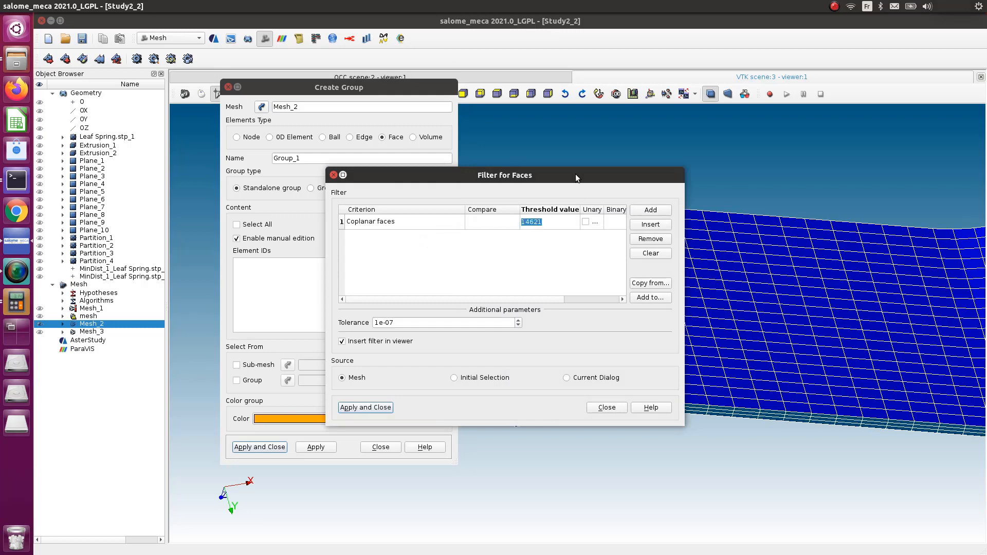
drag(579, 178, 321, 200)
click(492, 272)
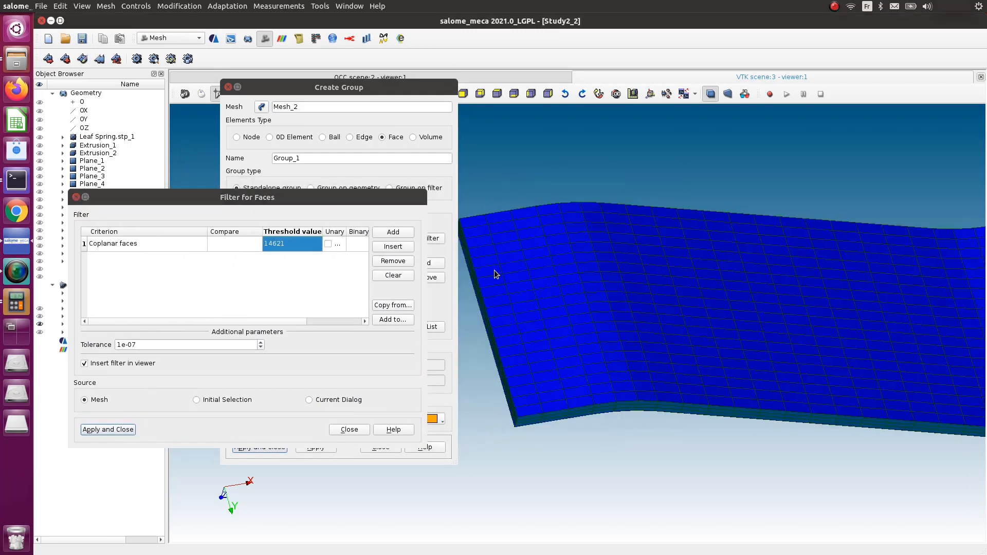
drag(373, 201, 454, 199)
click(475, 271)
click(487, 245)
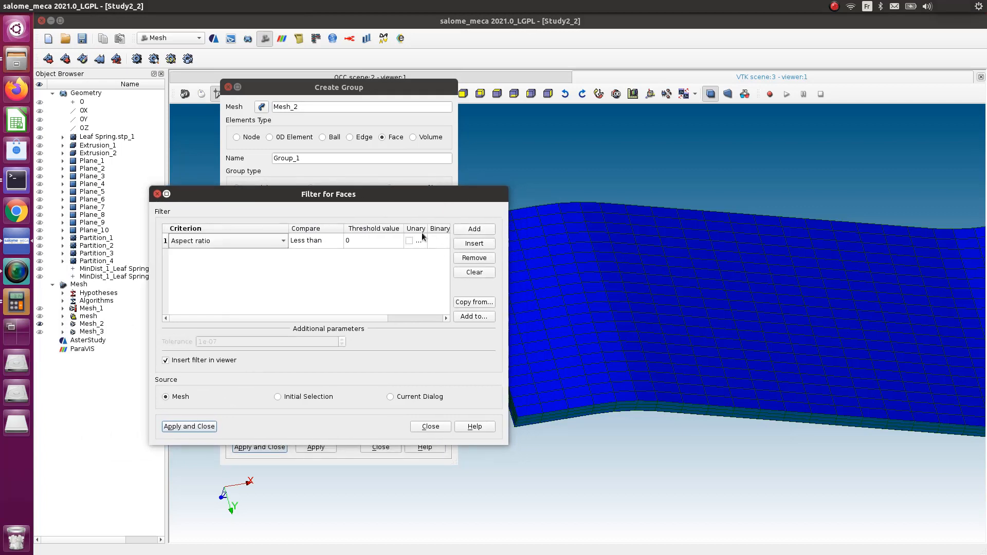
click(230, 241)
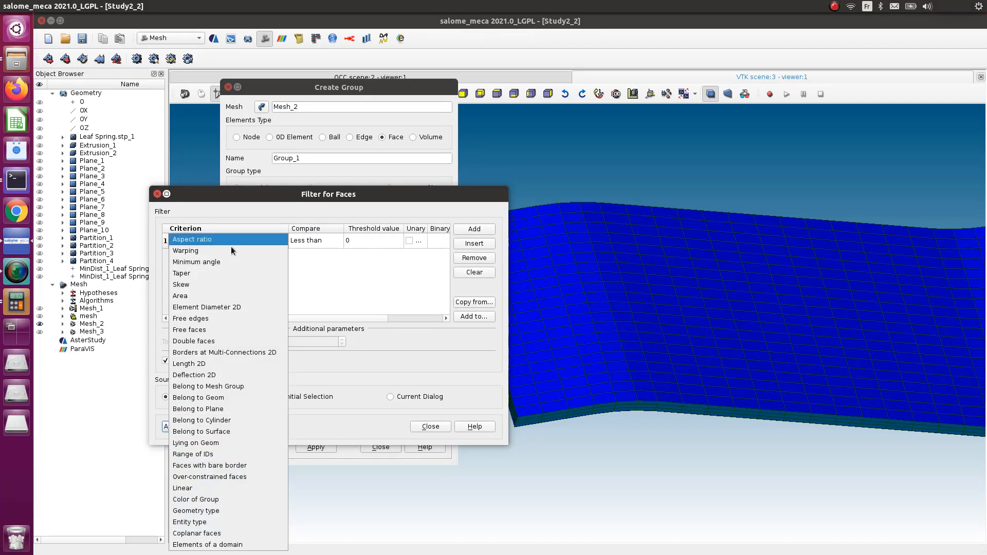
click(233, 534)
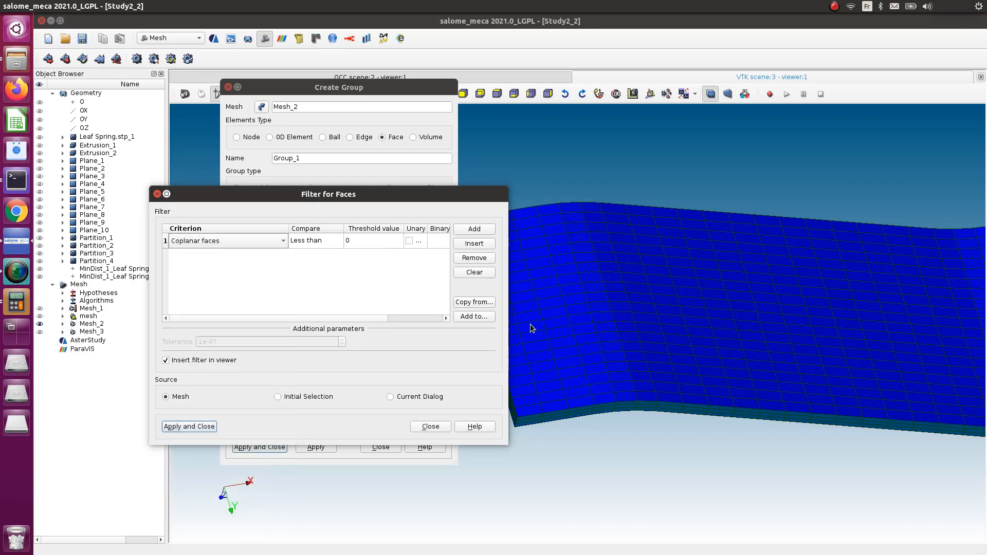
click(534, 328)
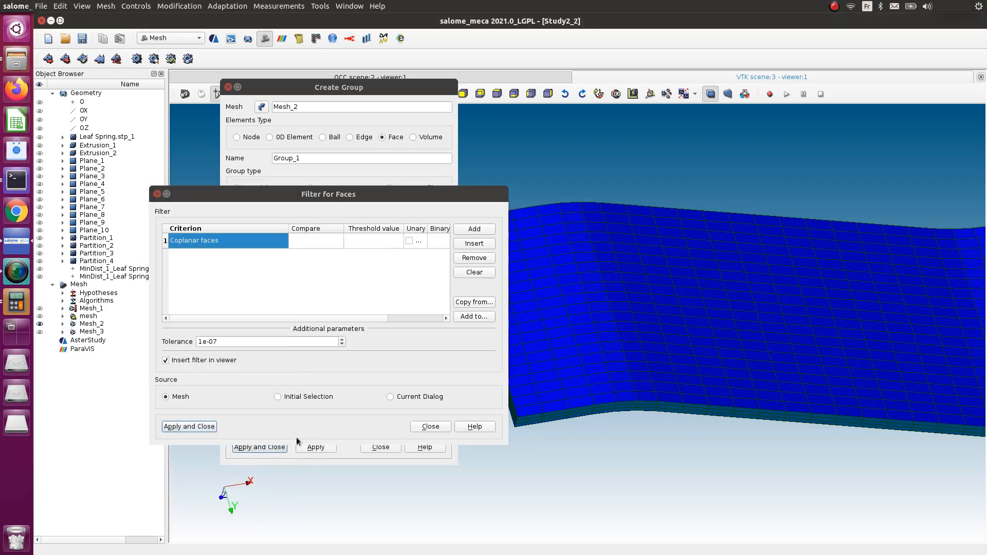
click(447, 429)
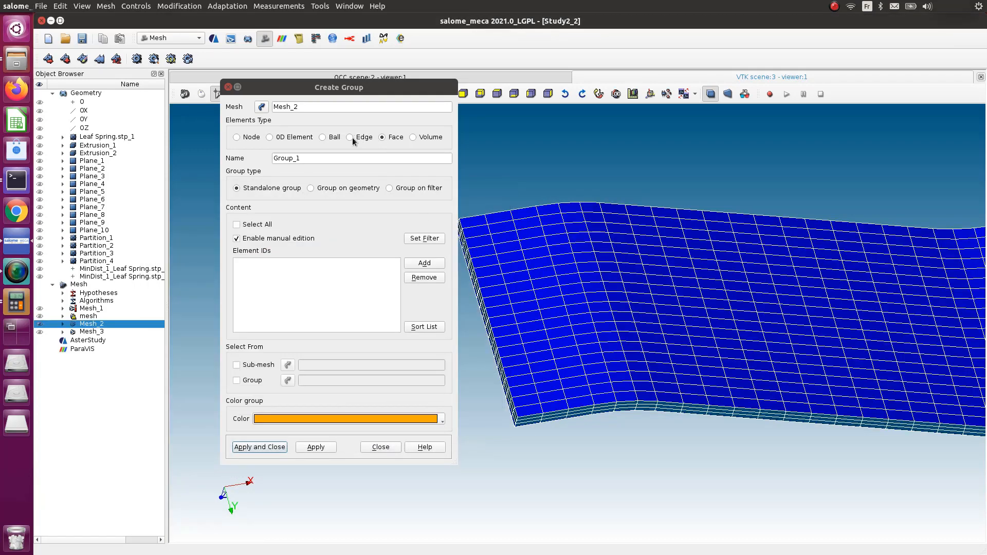
click(228, 87)
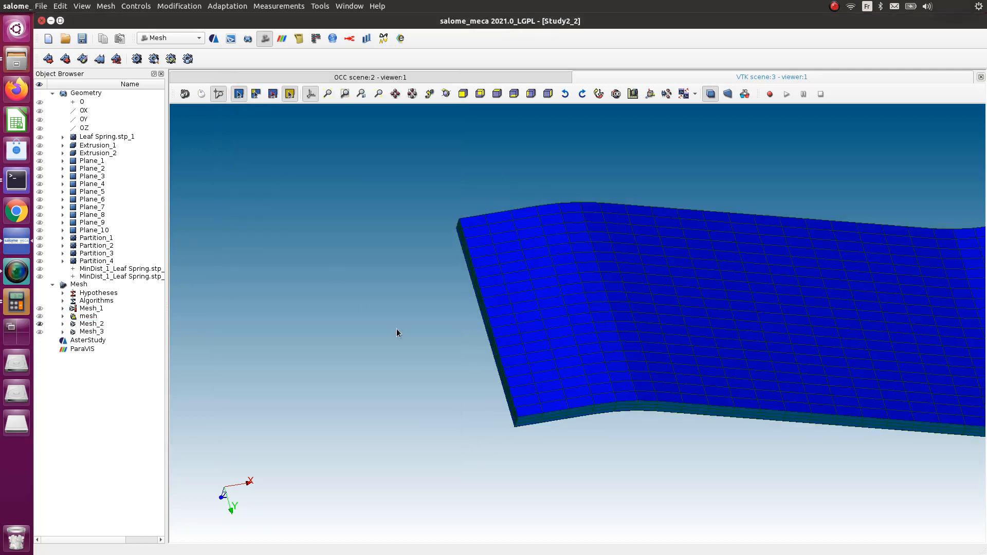
- Start a new group of faces on Mesh_2 of the group-on-filter type and open its face filter
click(90, 324)
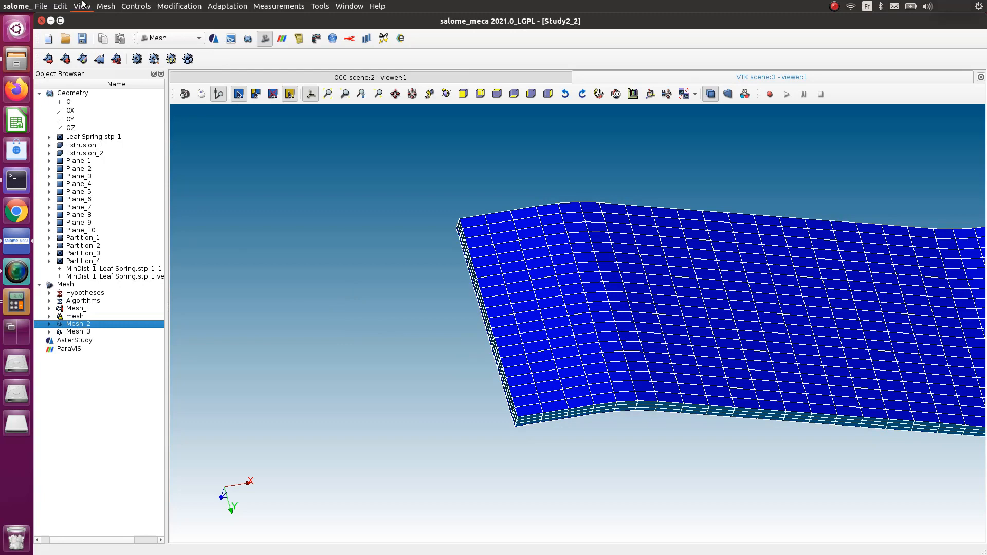
click(105, 5)
click(217, 138)
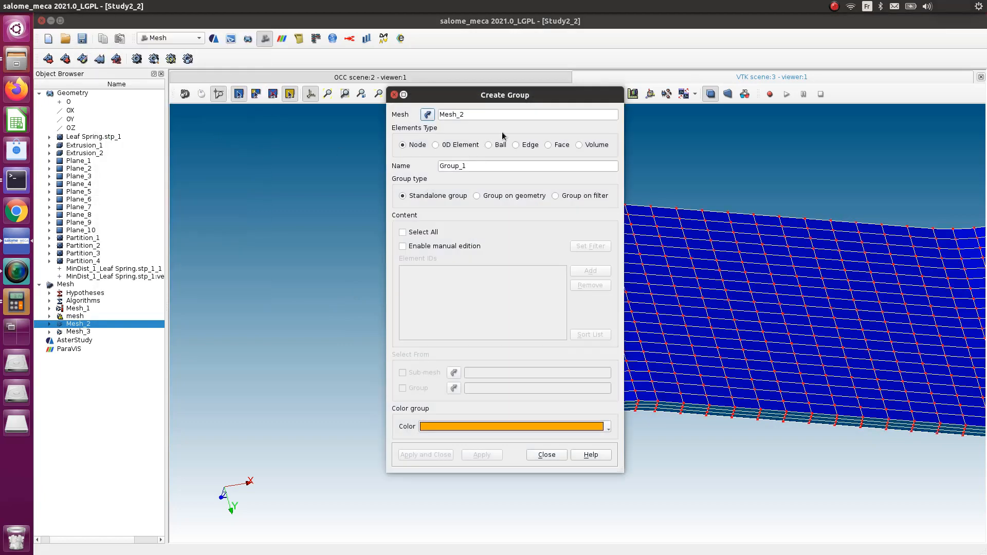
drag(519, 98, 293, 106)
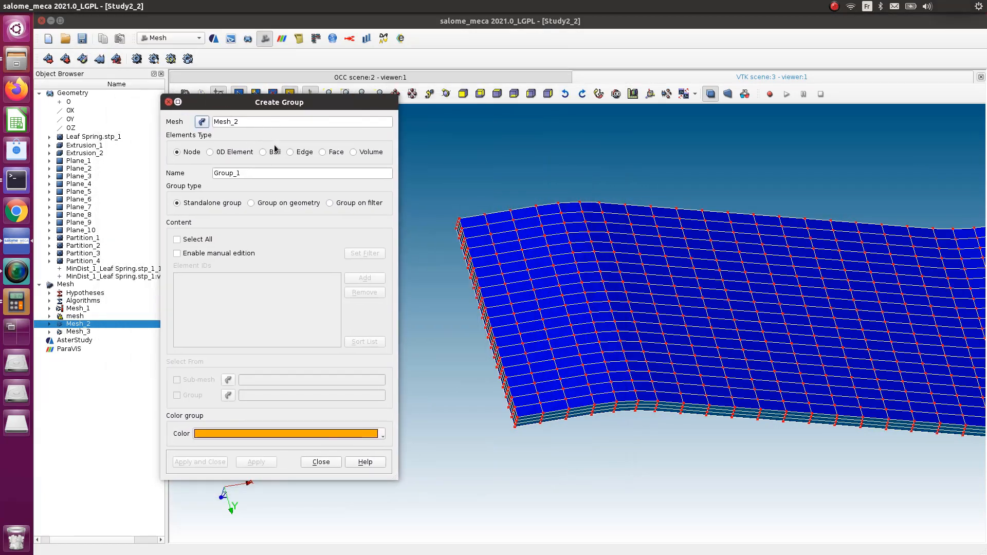
click(323, 152)
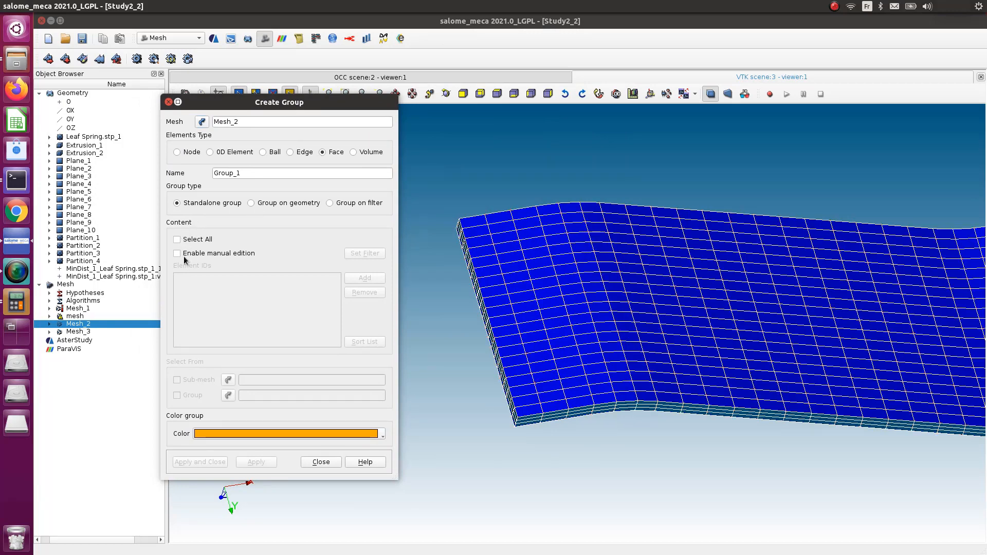
click(331, 204)
click(308, 224)
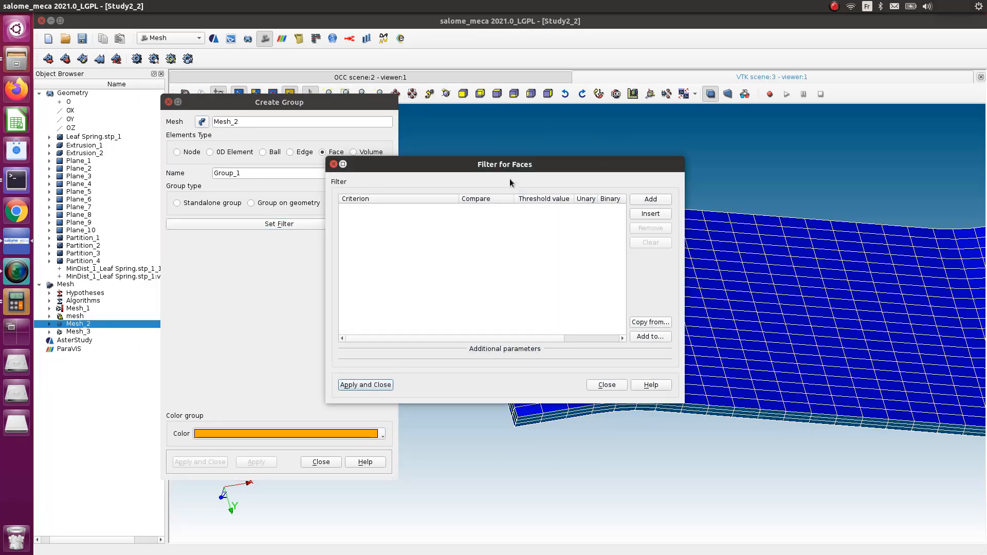
drag(499, 172, 267, 217)
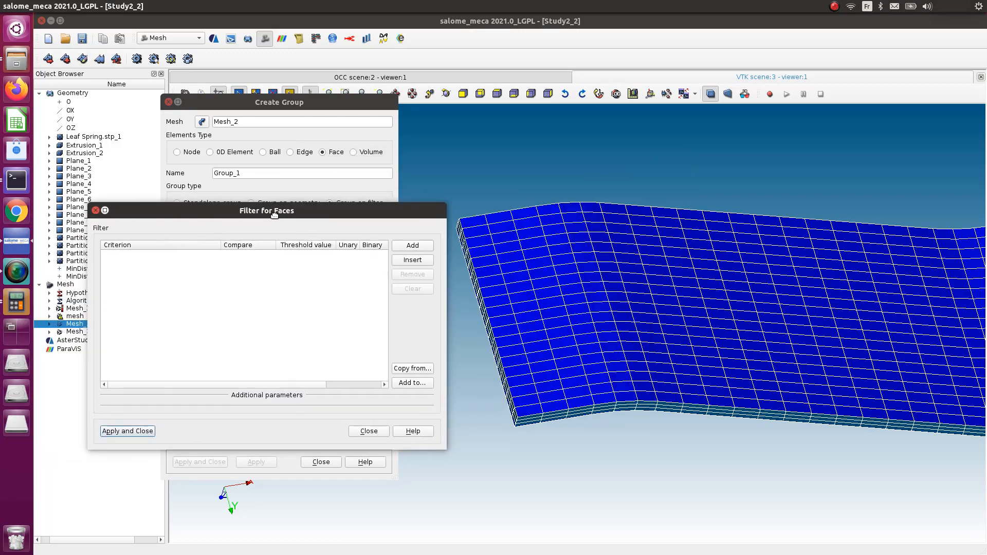
- Apply a Coplanar faces filter with face 804 on the spring's flat end as threshold and a tolerance of 1e-07
click(478, 253)
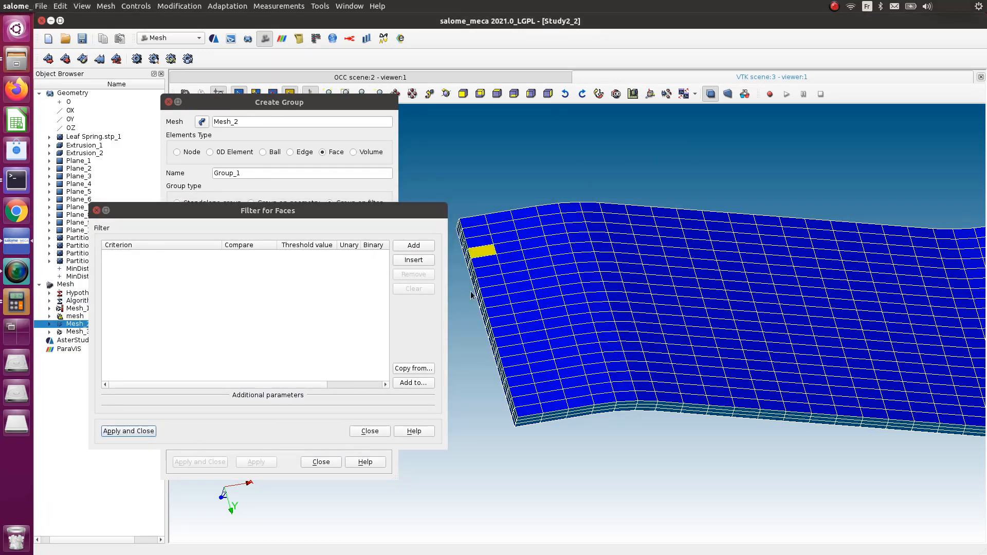
click(413, 246)
click(189, 257)
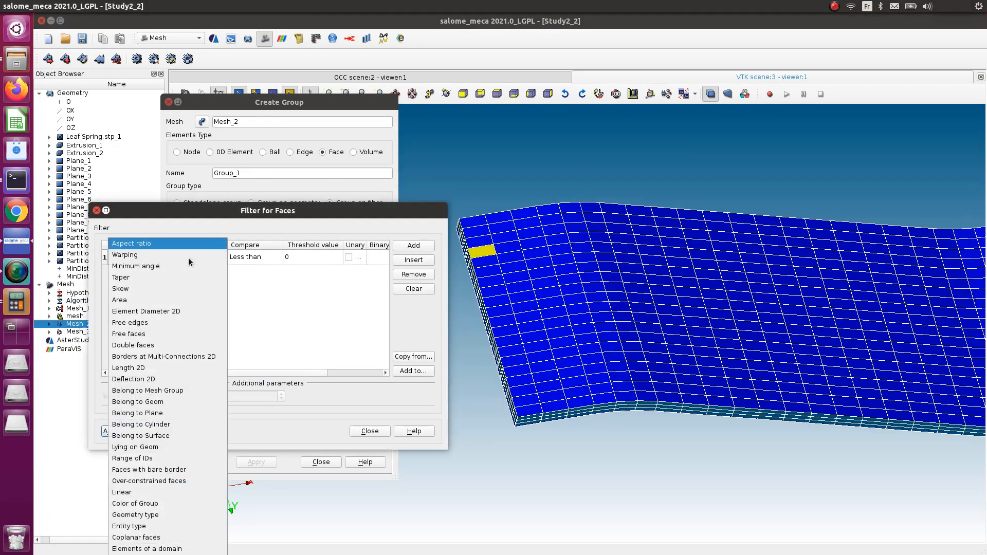
click(185, 538)
click(316, 258)
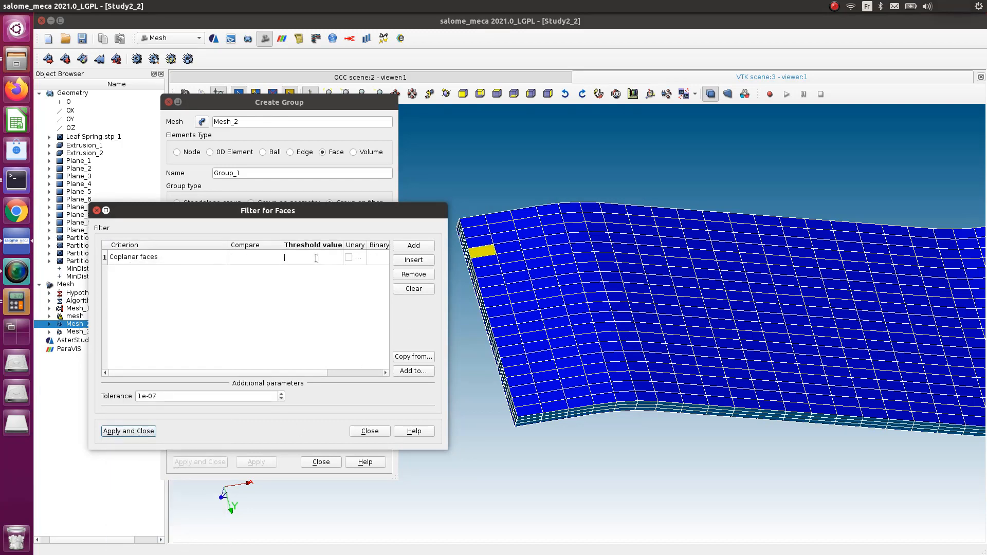
click(480, 252)
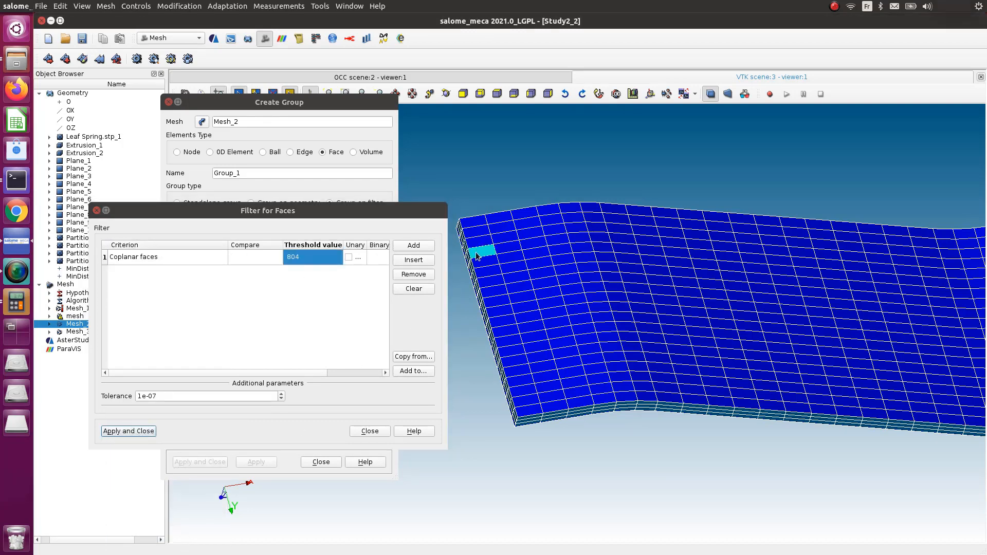
scroll(505, 293, down, 2)
scroll(505, 293, down, 3)
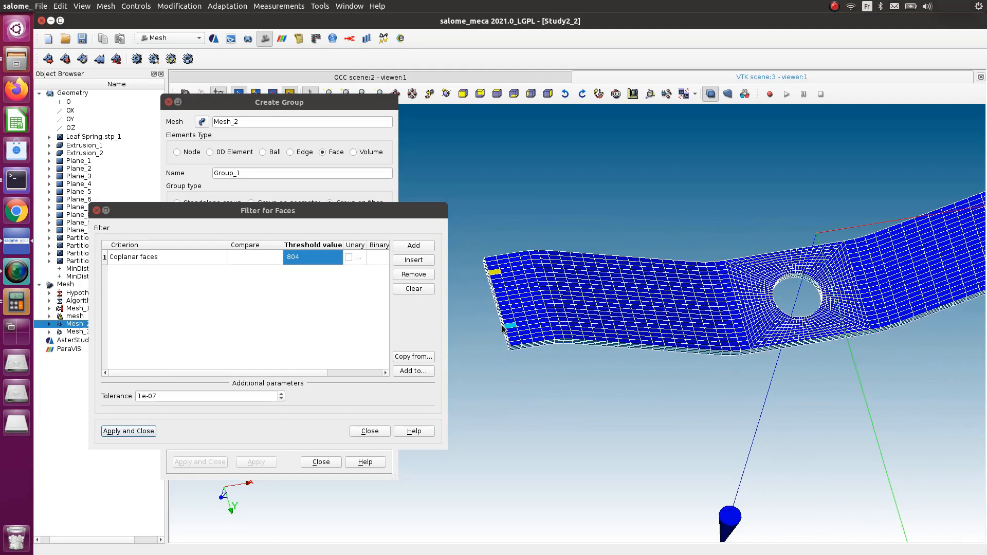
scroll(506, 334, up, 1)
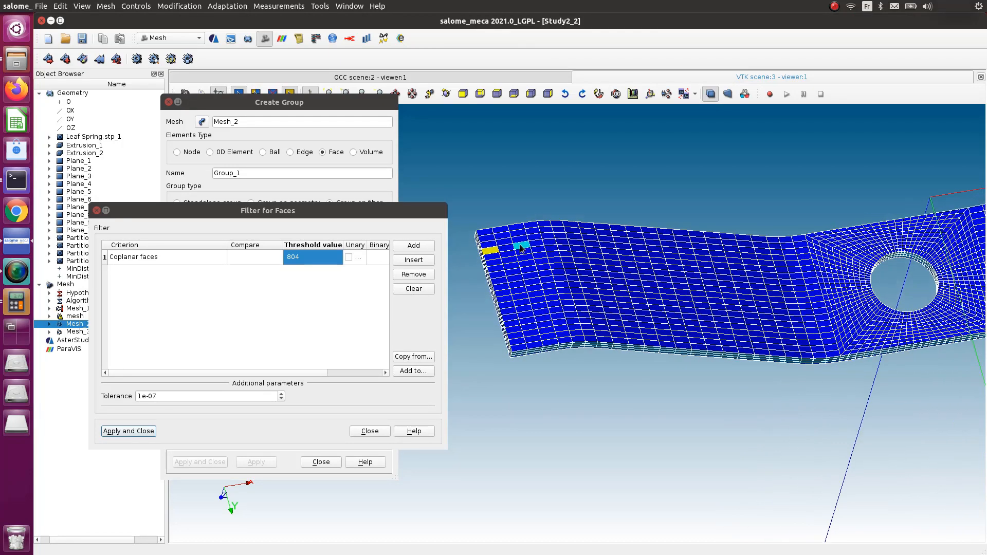
scroll(490, 256, down, 3)
scroll(506, 273, up, 4)
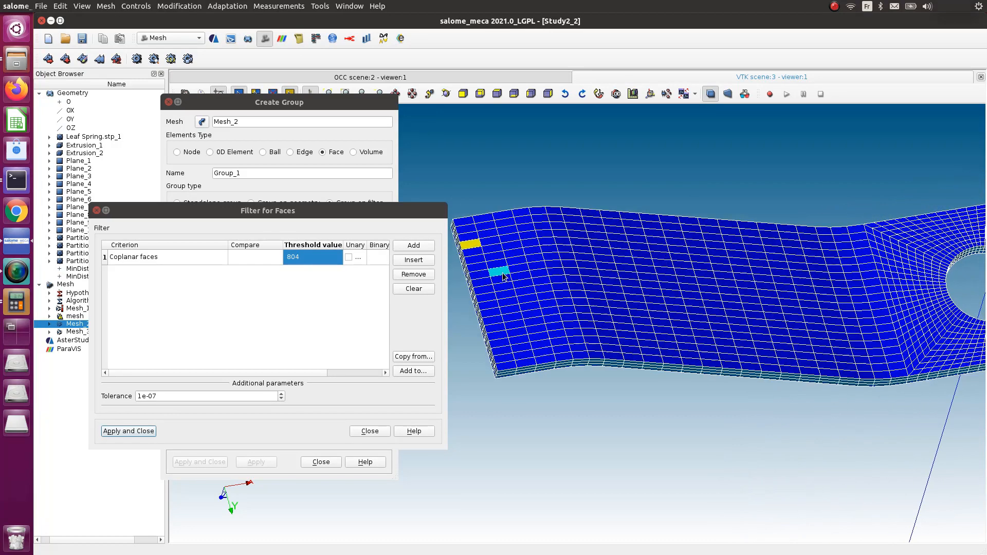
click(128, 432)
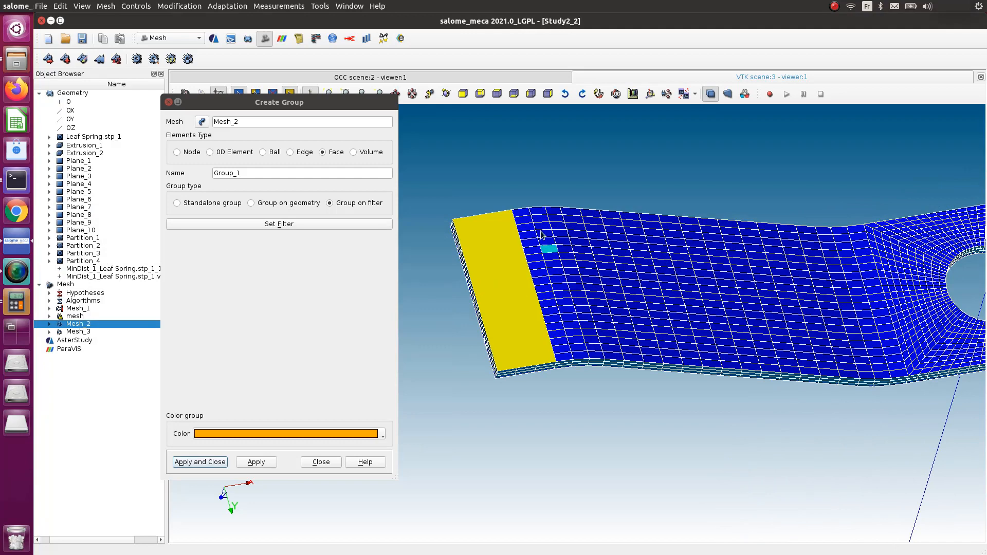
- Name the filtered face group contact_1 and create it on Mesh_2
scroll(576, 265, up, 2)
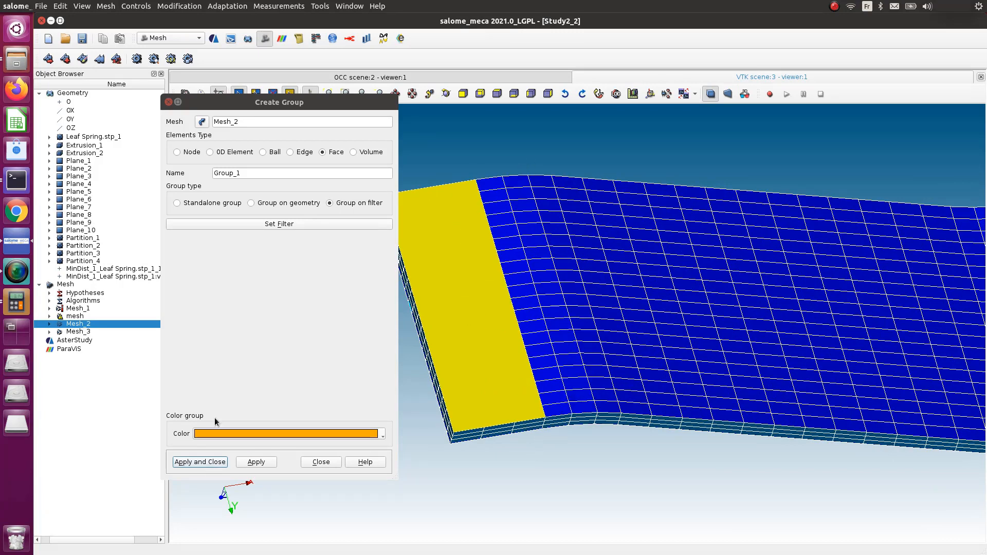
double_click(257, 172)
text(c)
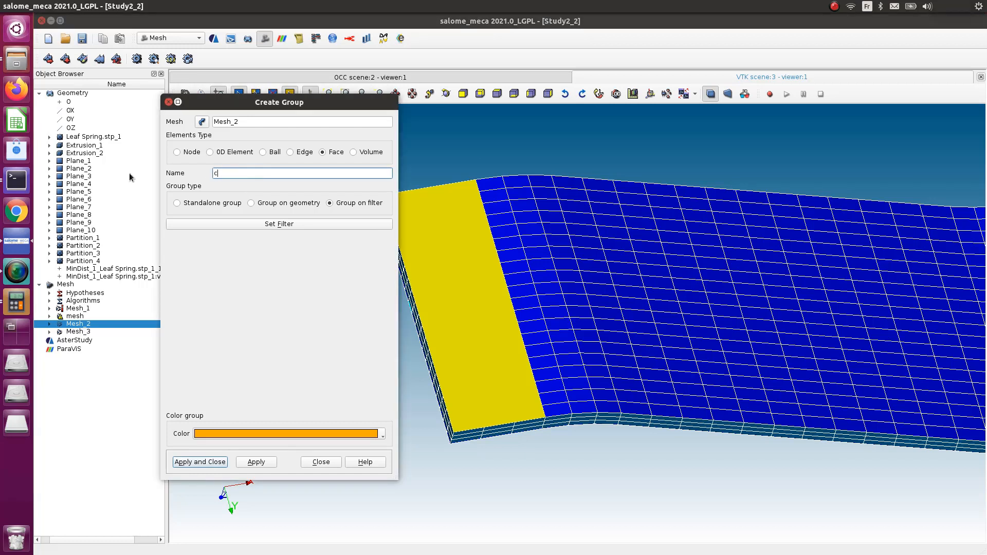
text(ontact_1)
click(208, 463)
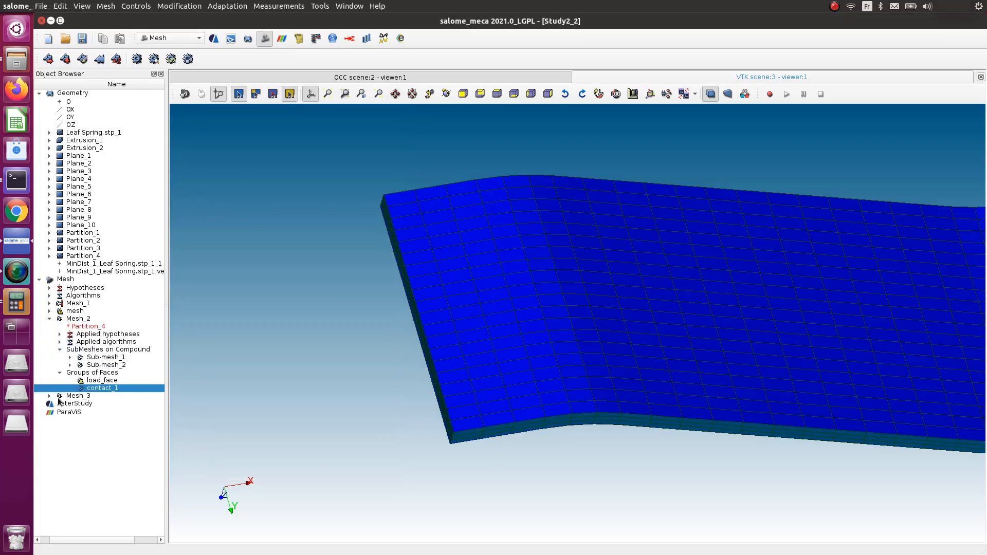
- Open the contact_1 face group of Mesh_2 for editing as a standalone group
right_click(113, 390)
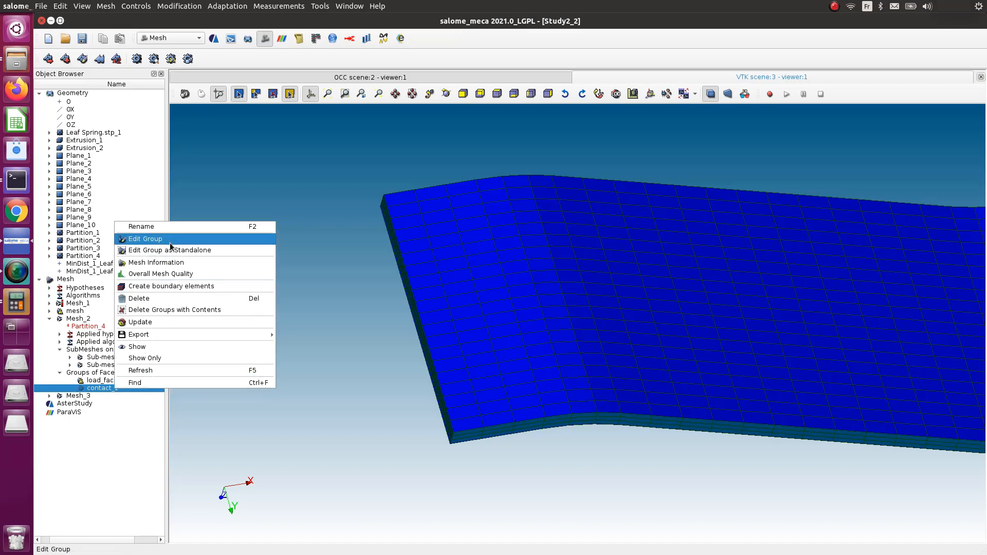
click(184, 251)
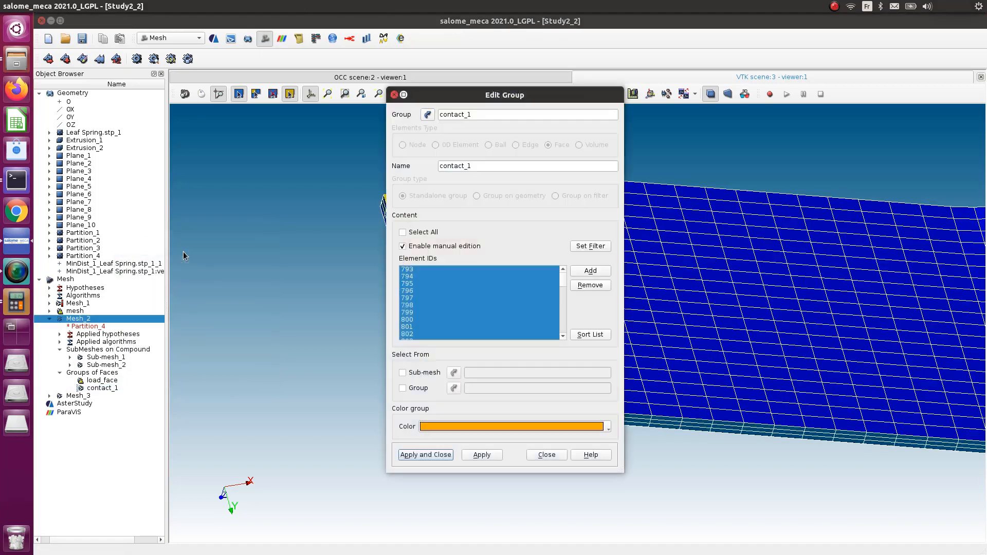
drag(540, 98, 281, 110)
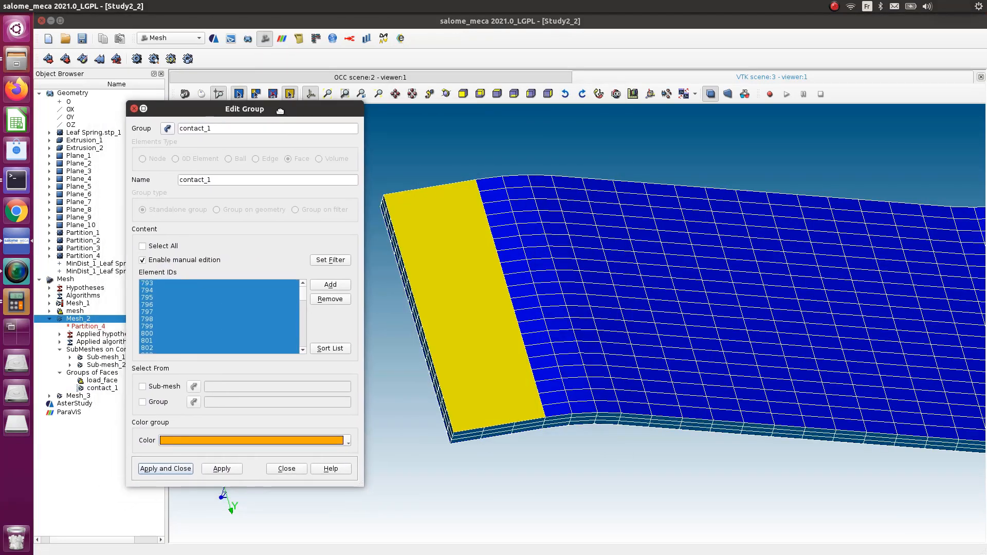
- Add the two columns of curved faces beside the spring's flat end to contact_1, apply the edit and check the group's display
click(491, 184)
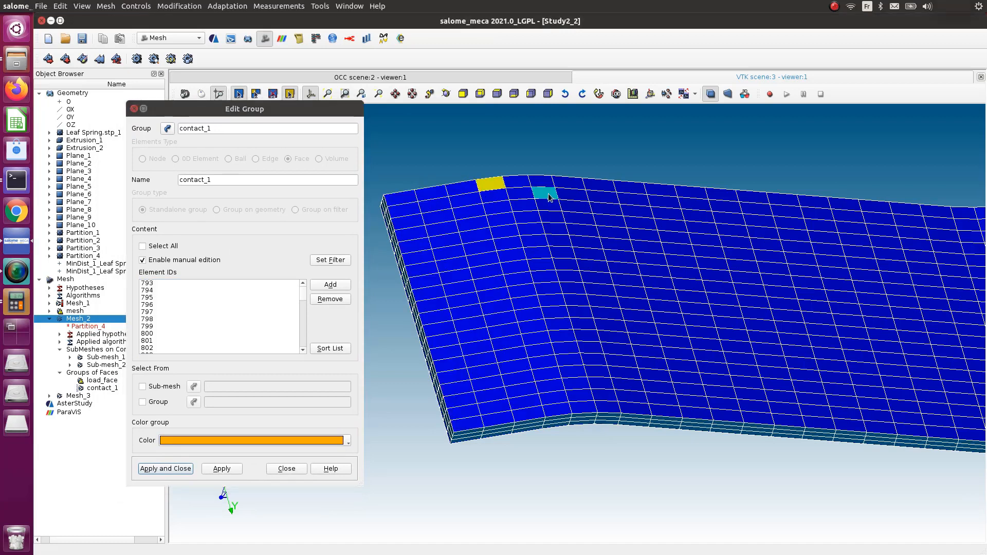
click(523, 183)
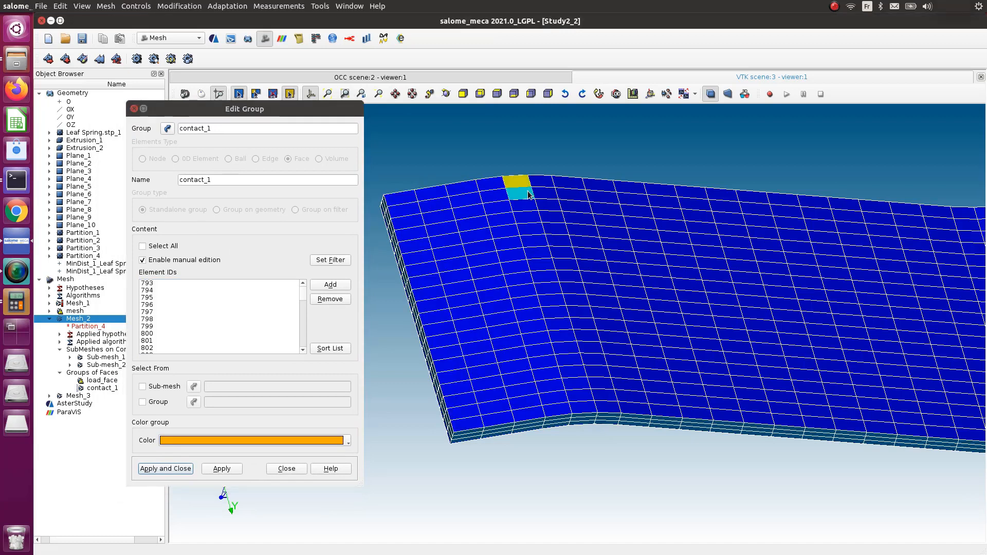
shift+click(491, 184)
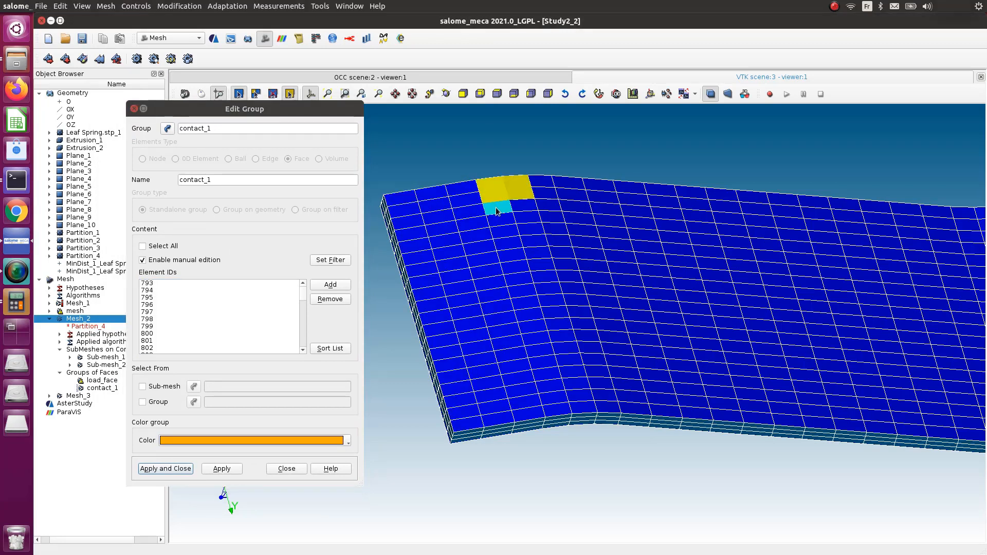
shift+click(525, 214)
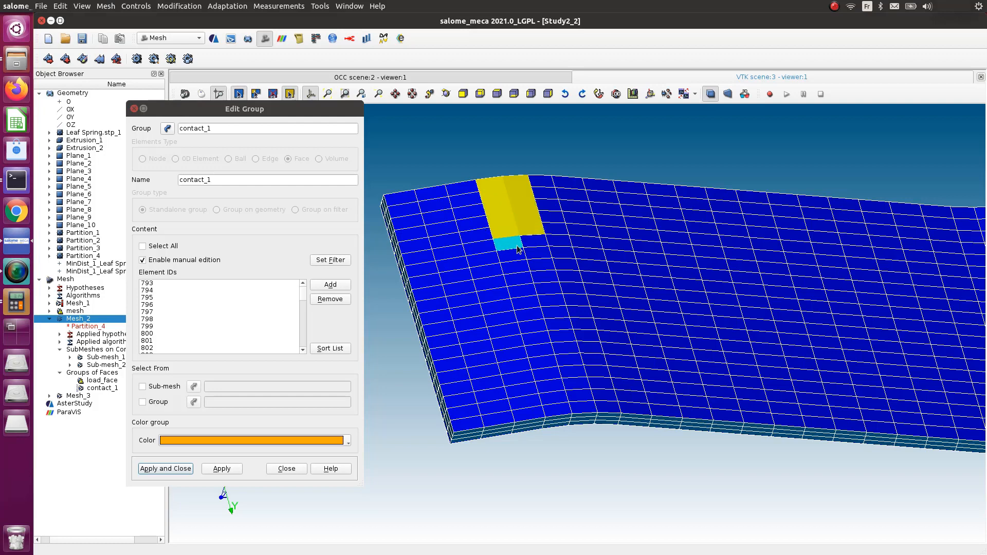
shift+click(510, 267)
shift+click(539, 266)
shift+click(541, 277)
shift+click(521, 277)
shift+click(525, 292)
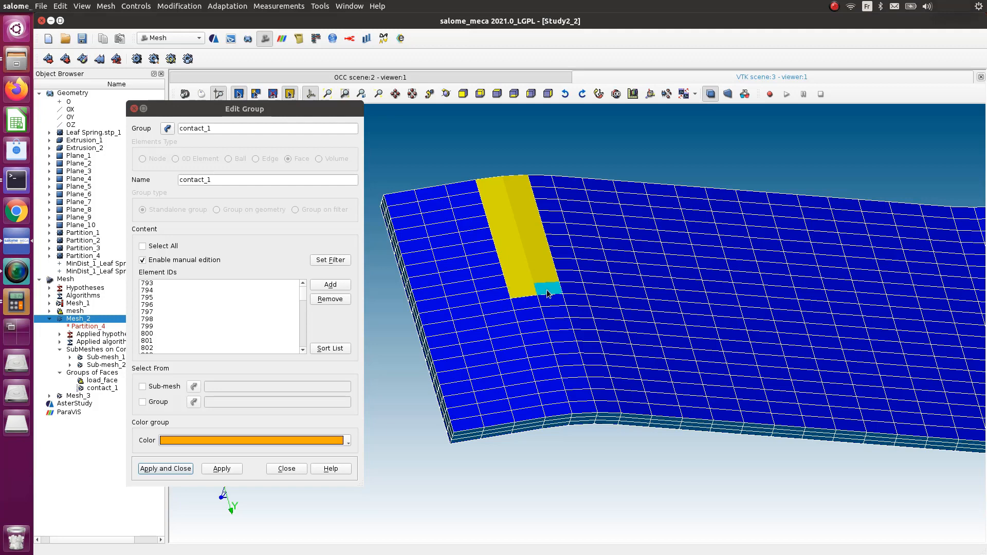
shift+click(542, 307)
shift+click(525, 316)
shift+click(561, 313)
shift+click(561, 323)
shift+click(535, 327)
shift+click(541, 335)
shift+click(562, 335)
shift+click(565, 351)
shift+click(539, 350)
shift+click(541, 363)
shift+click(568, 359)
shift+click(572, 371)
shift+click(577, 387)
shift+click(579, 397)
shift+click(555, 400)
shift+click(559, 411)
shift+click(588, 411)
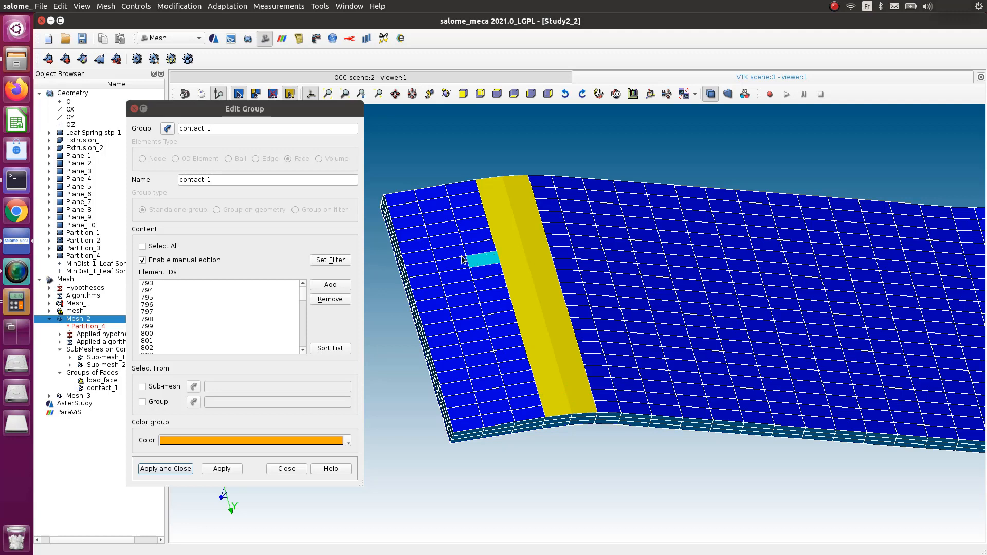
click(335, 284)
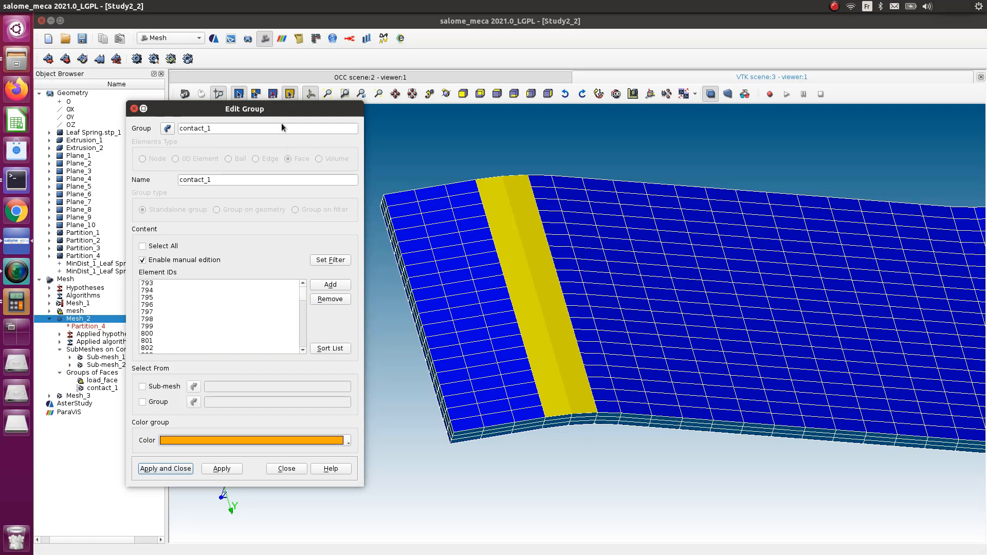
click(165, 469)
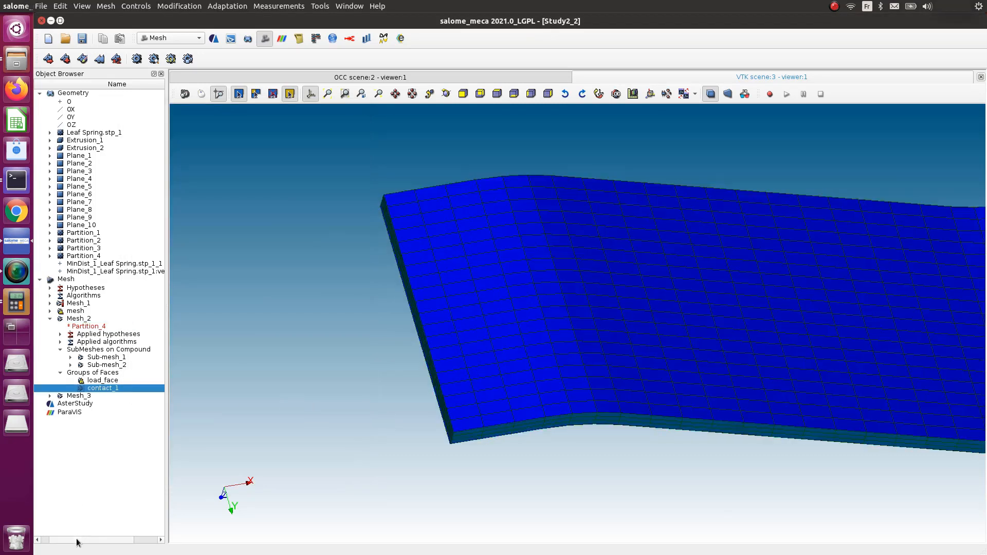
click(39, 389)
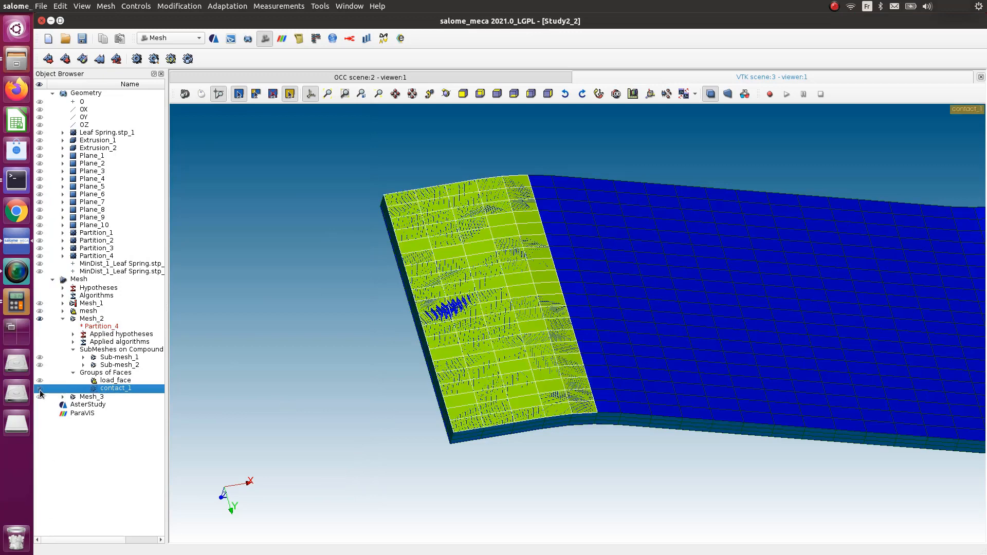
click(40, 389)
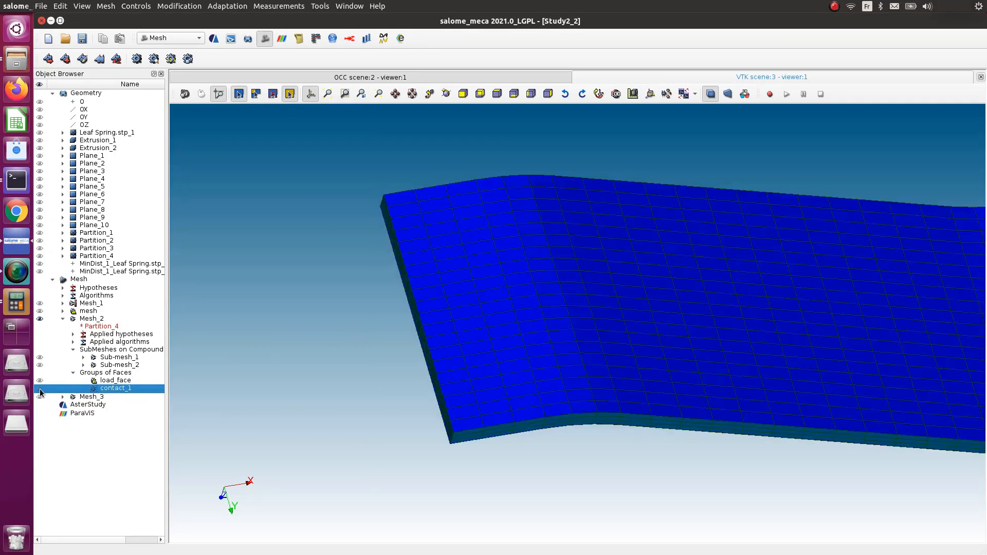
- Start a face group named contact_2 on Mesh_2 for the spring's opposite end, using the group-on-filter type, and open its face filter
scroll(283, 365, down, 4)
scroll(474, 330, down, 2)
scroll(834, 342, down, 1)
ctrl+middle_drag(835, 344, 537, 410)
scroll(536, 410, up, 1)
scroll(573, 327, up, 4)
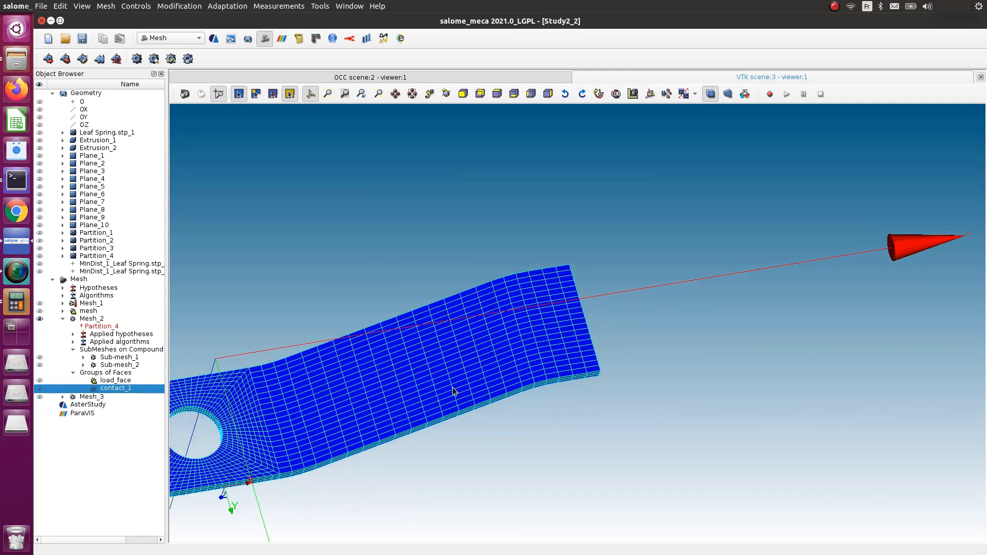
scroll(447, 379, up, 4)
scroll(446, 378, up, 4)
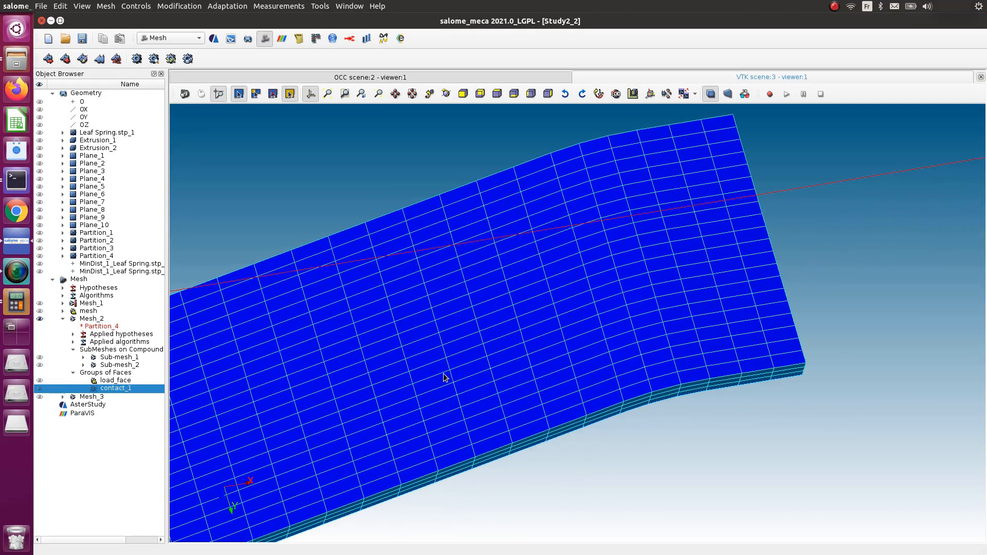
click(88, 319)
click(106, 6)
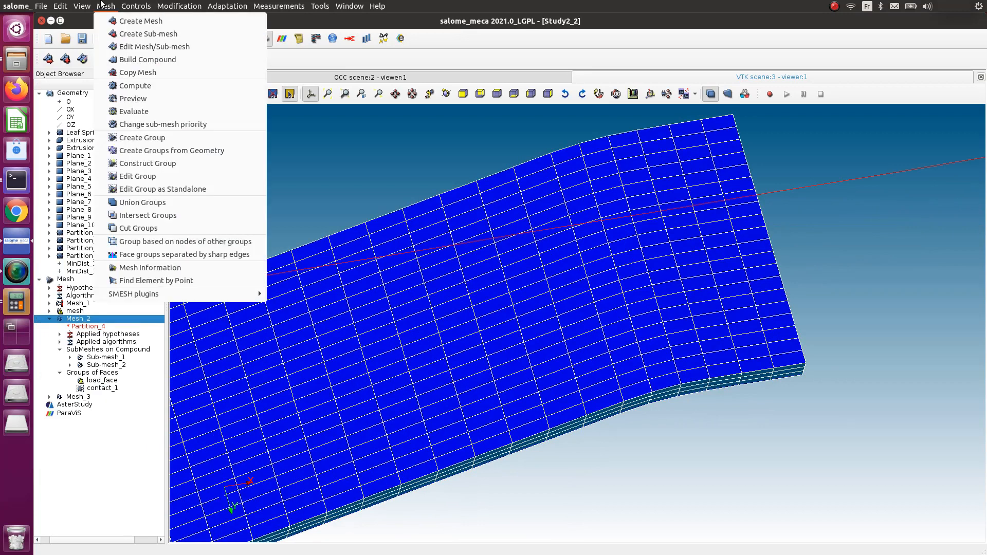
click(150, 139)
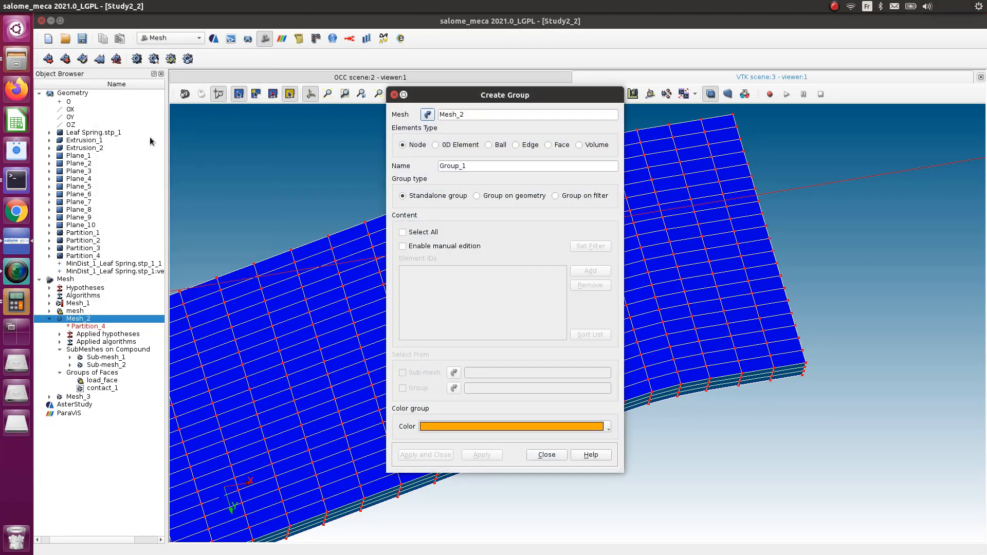
drag(488, 95, 269, 119)
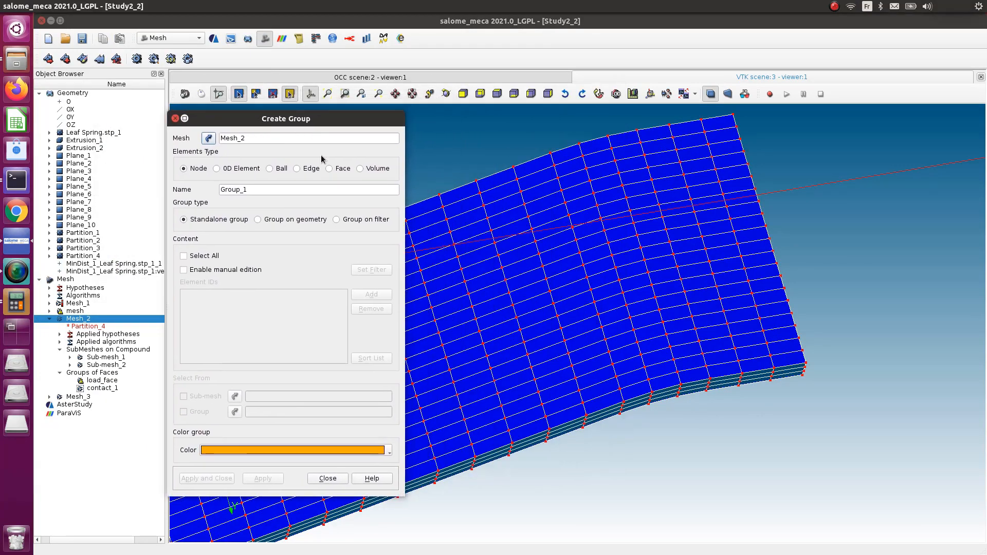
click(330, 169)
drag(280, 189, 183, 183)
text(contact)
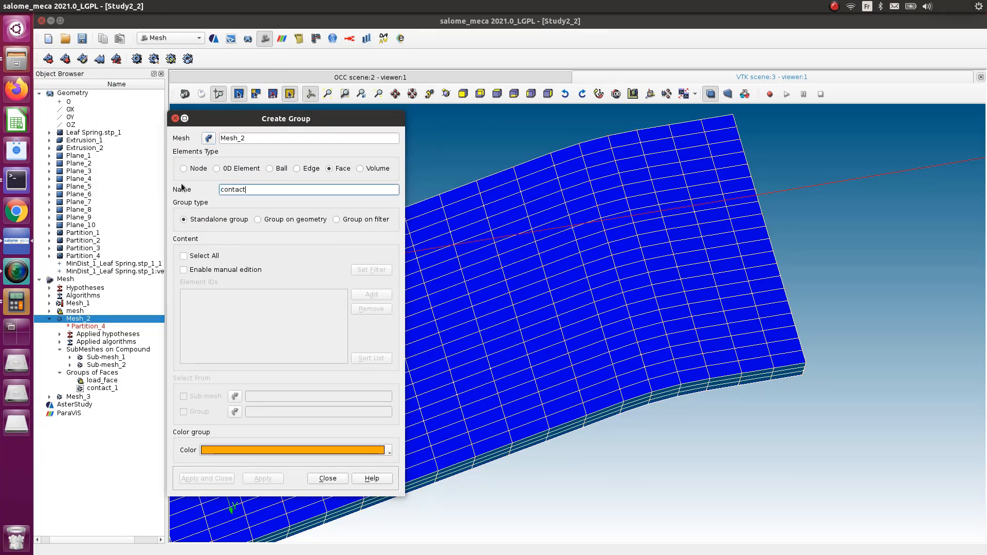
text(_2)
click(336, 220)
click(343, 242)
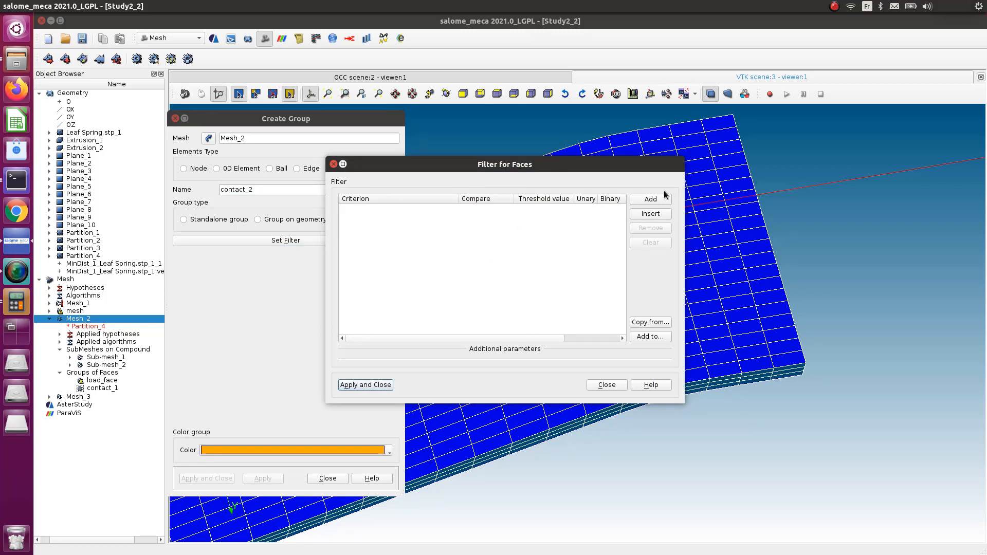
- Apply a Coplanar faces filter with face 2212 on the flat end as threshold, and create the contact_2 group
click(666, 198)
click(430, 211)
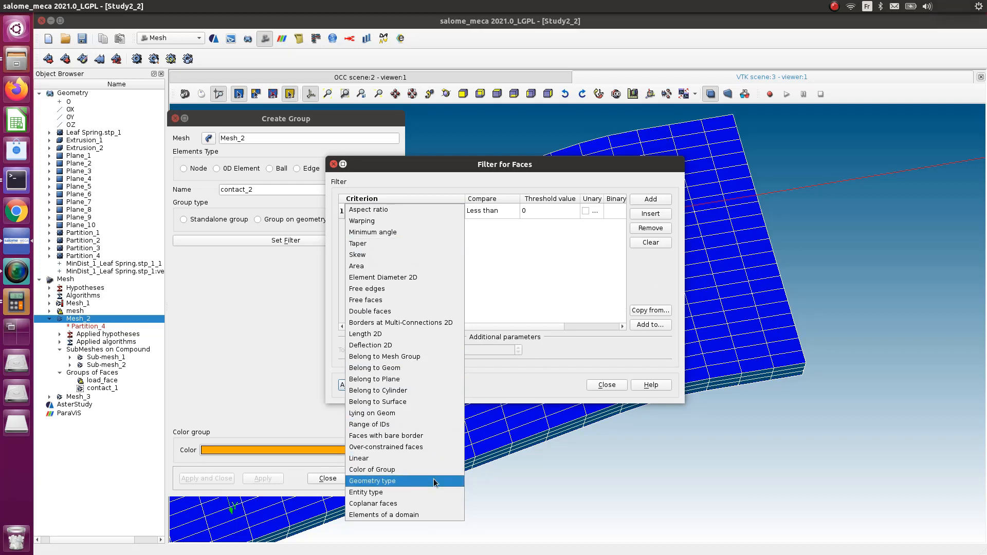
click(373, 503)
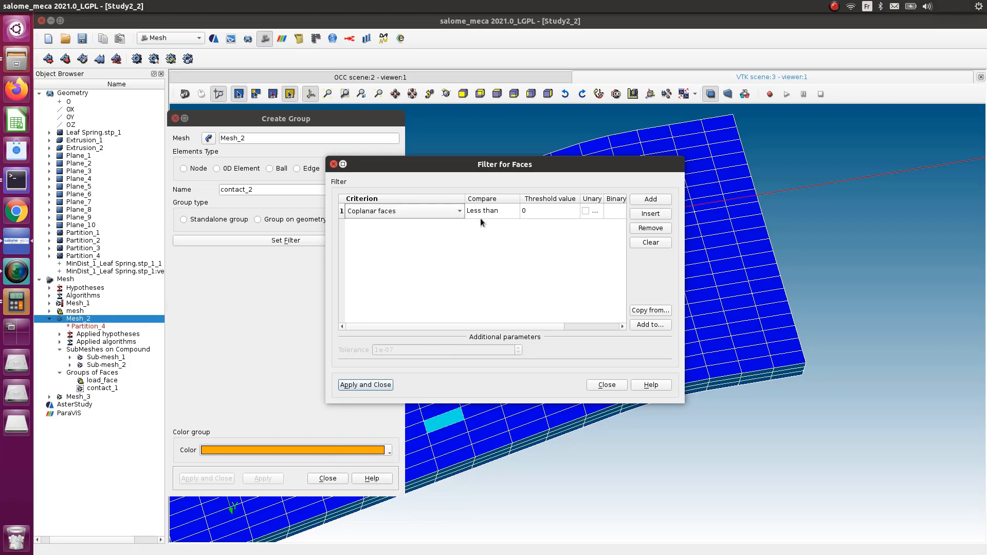
click(448, 242)
click(554, 212)
drag(571, 164, 468, 162)
click(761, 251)
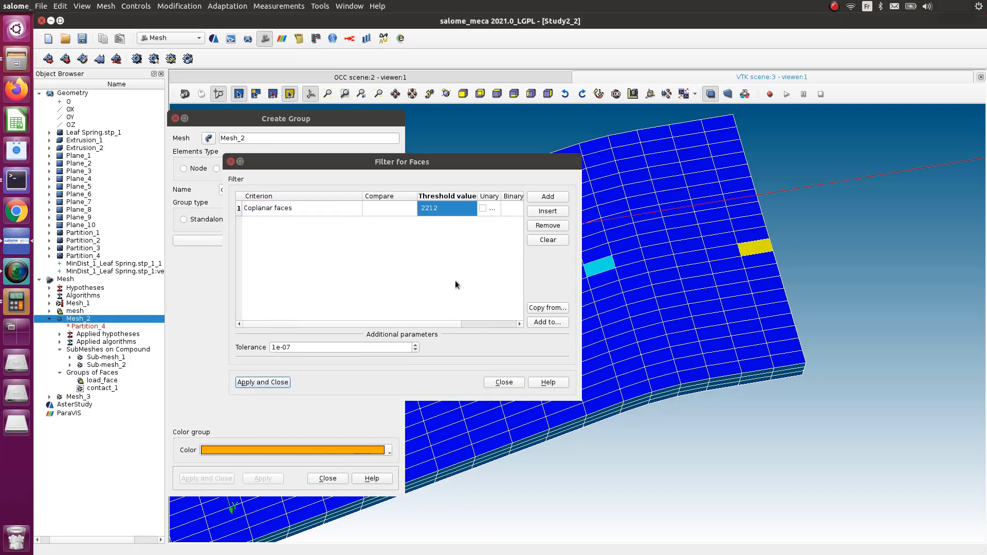
click(274, 381)
click(220, 478)
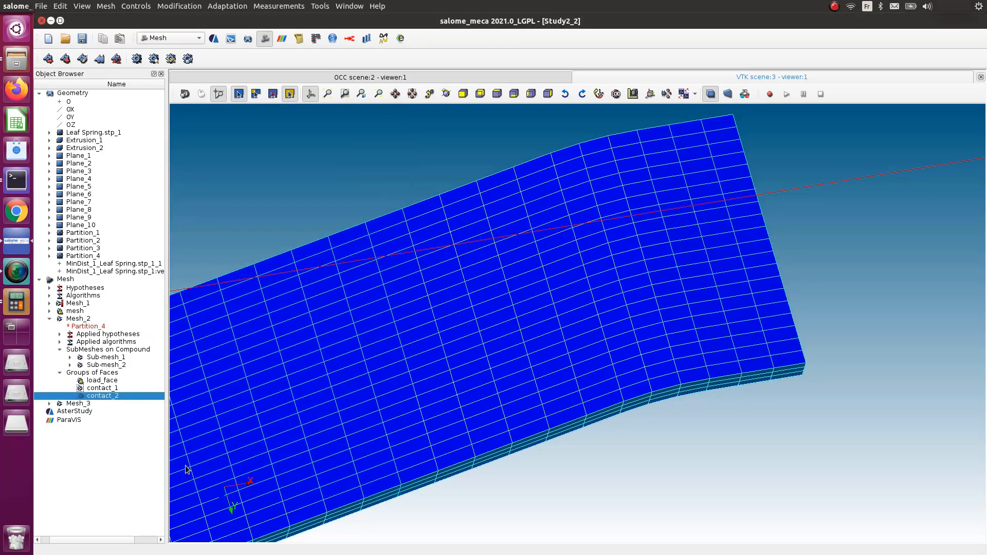
- Open the contact_2 face group of Mesh_2 for editing as a standalone group
right_click(107, 397)
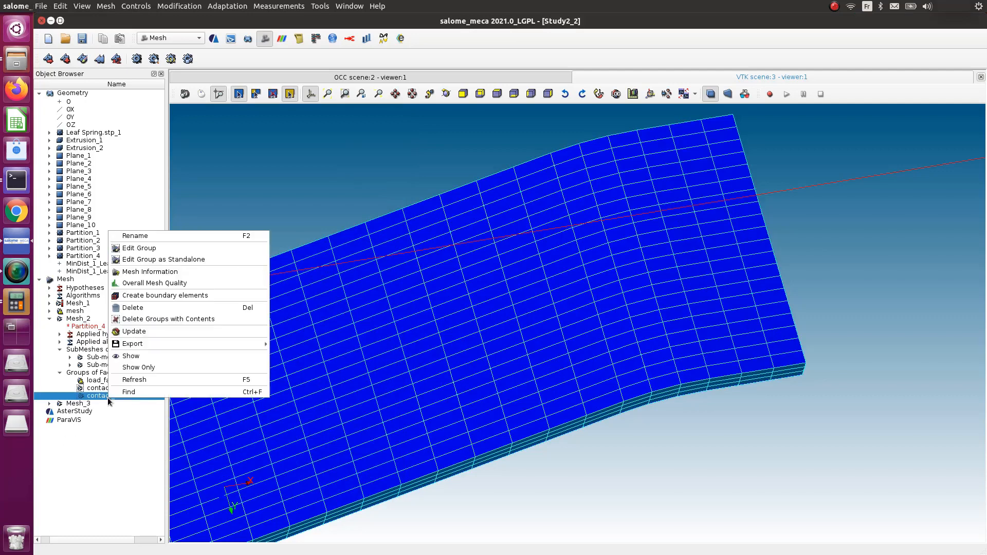
click(154, 260)
drag(533, 99, 369, 125)
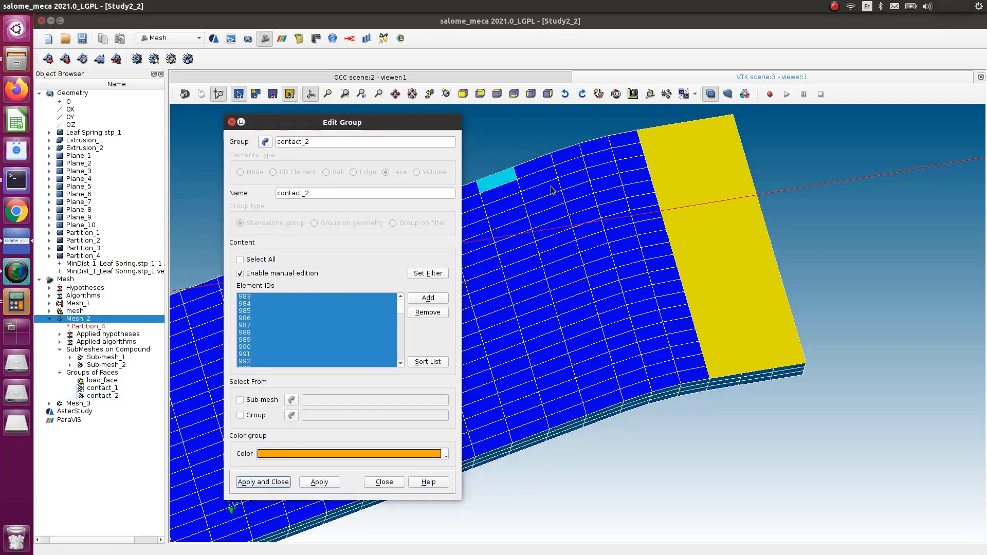
- Add the two columns of curved faces beside this flat end, across the spring's full width, to contact_2 and apply the edit
click(624, 139)
shift+click(604, 148)
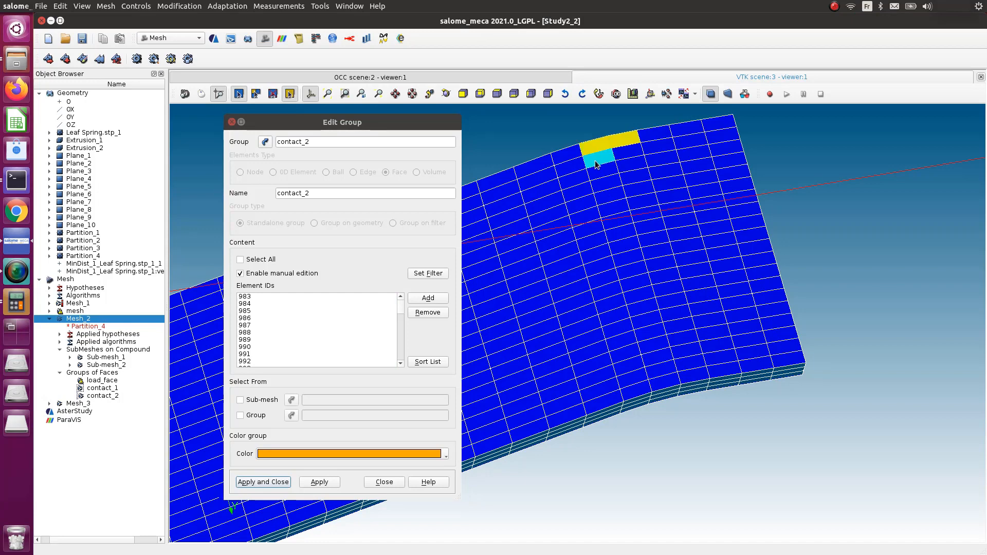
shift+click(599, 166)
shift+click(639, 163)
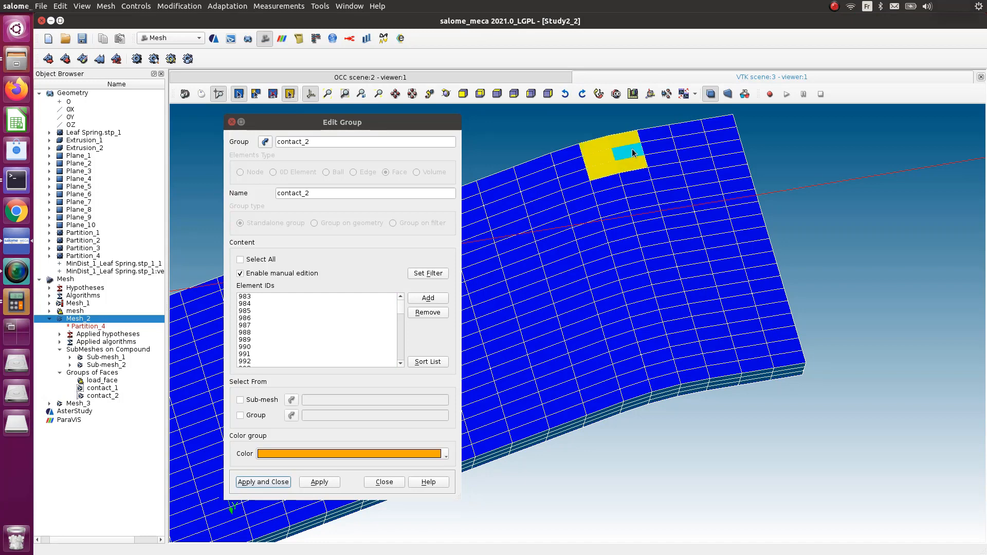
shift+click(637, 181)
shift+click(607, 185)
shift+click(613, 214)
shift+click(649, 213)
shift+click(625, 221)
shift+click(625, 232)
shift+click(654, 227)
shift+click(656, 245)
shift+click(627, 248)
shift+click(630, 259)
shift+click(658, 253)
shift+click(633, 274)
shift+click(664, 279)
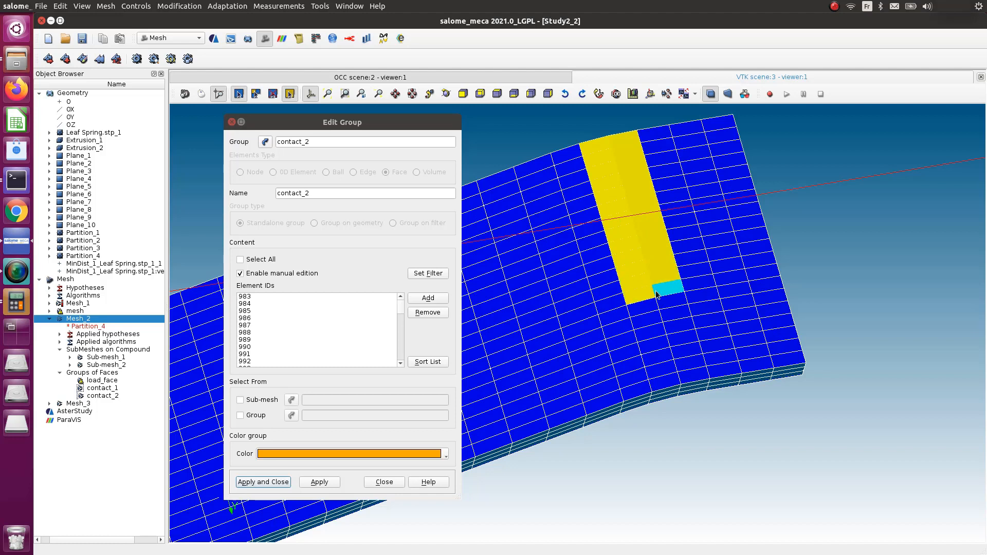
shift+click(655, 308)
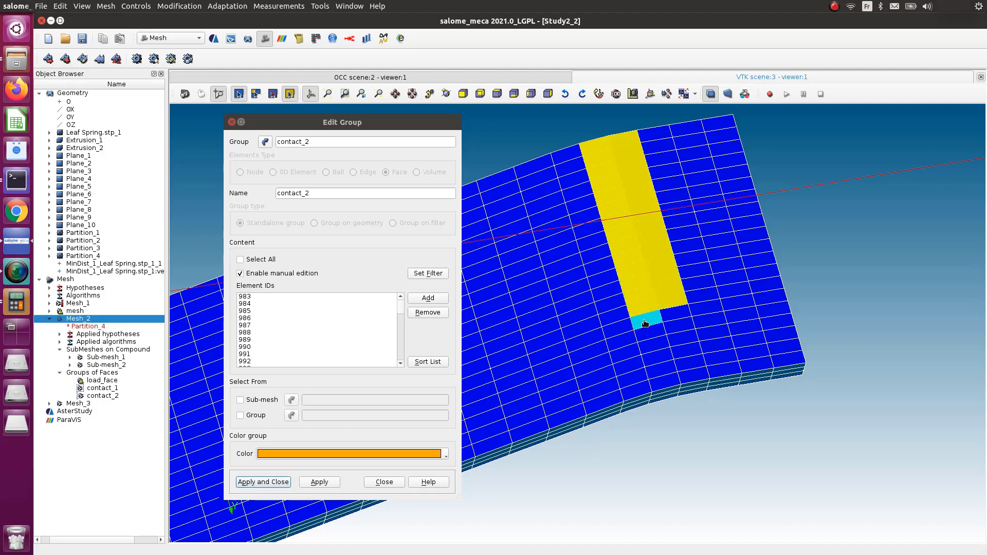
shift+click(672, 313)
shift+click(680, 328)
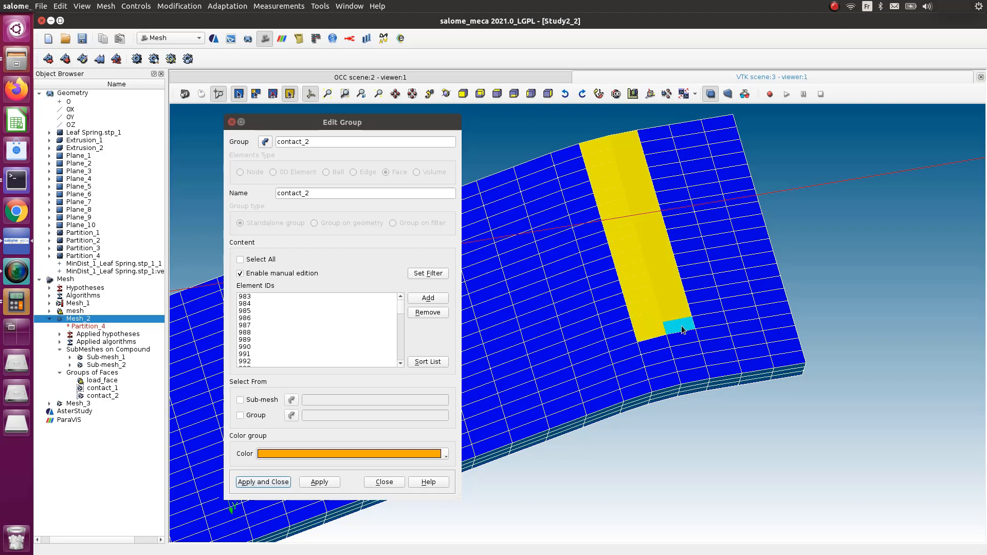
shift+click(658, 356)
shift+click(665, 371)
shift+click(665, 381)
shift+click(696, 376)
shift+click(689, 351)
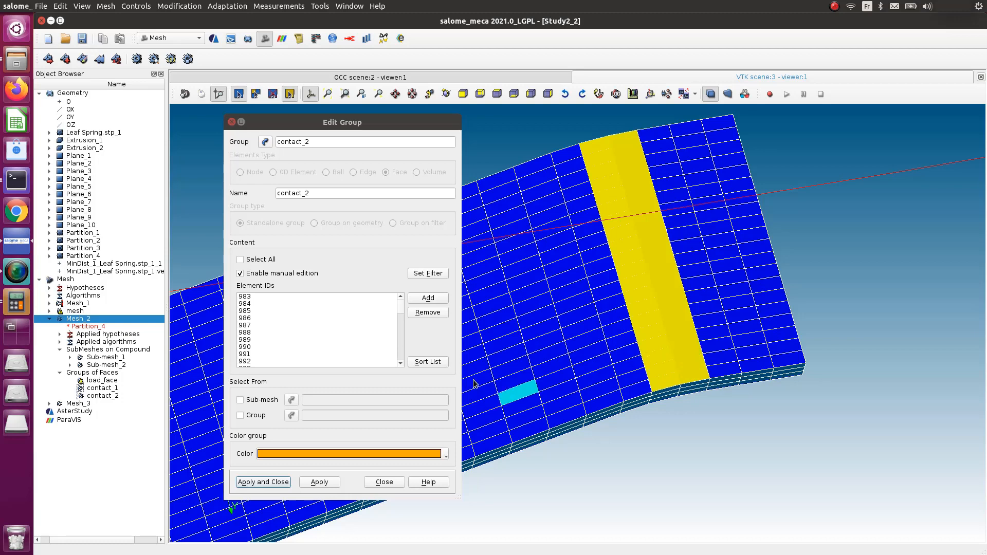
click(432, 299)
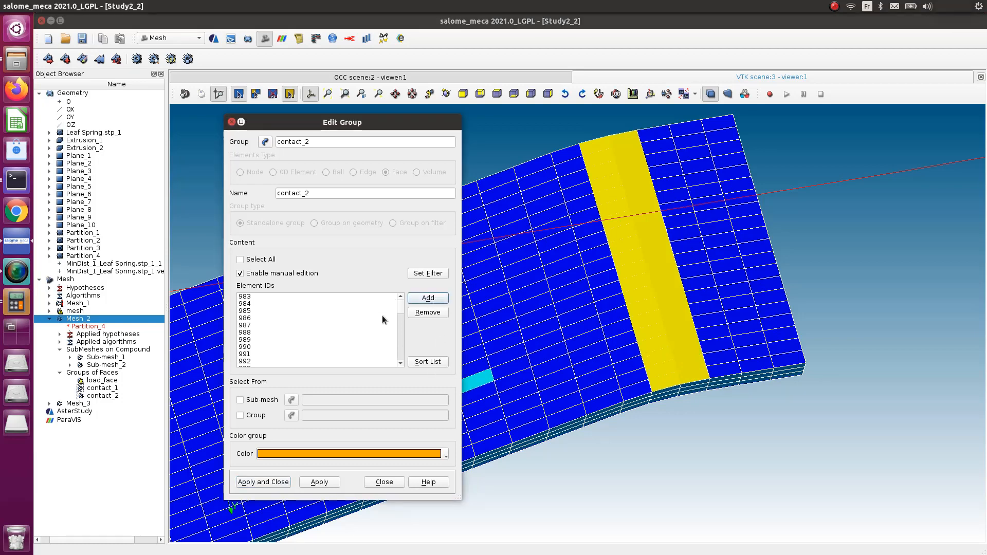
click(263, 481)
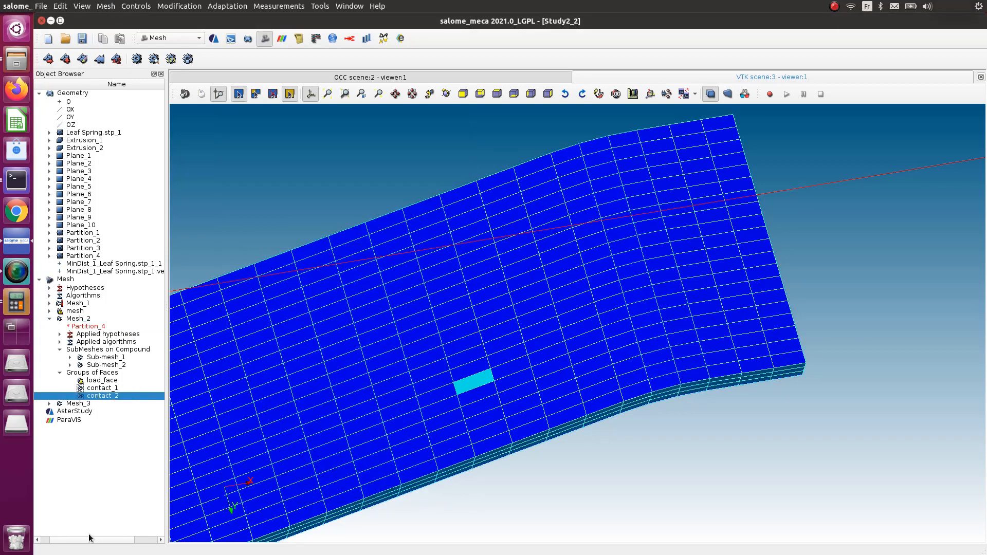
- Display the contact_2 and contact_1 groups on the spring mesh to check their face coverage
drag(89, 540, 69, 540)
click(39, 396)
click(40, 388)
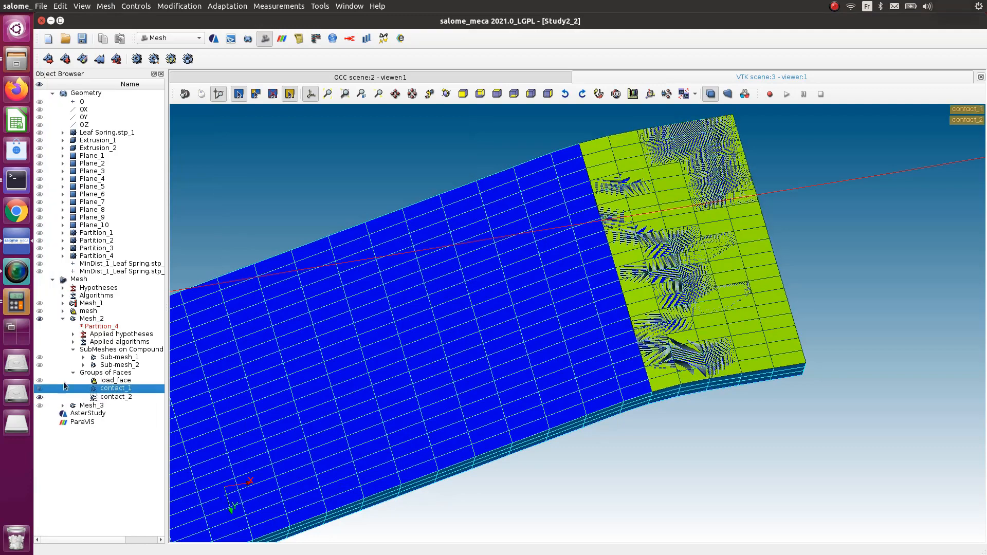
- Examine the coverage of the contact_1 and contact_2 faces on the spring's underside from several angles
scroll(436, 317, down, 5)
scroll(437, 313, down, 5)
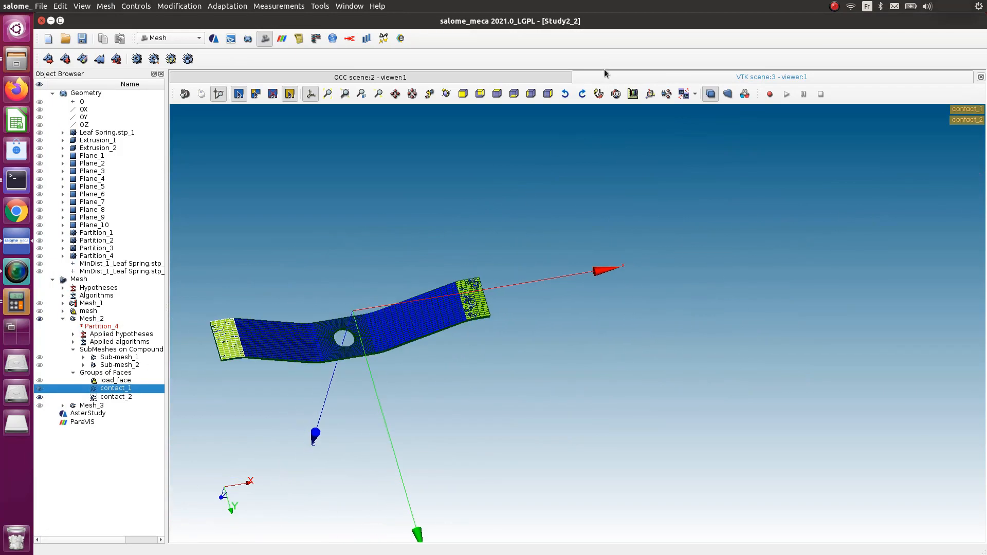
click(482, 97)
scroll(688, 345, up, 7)
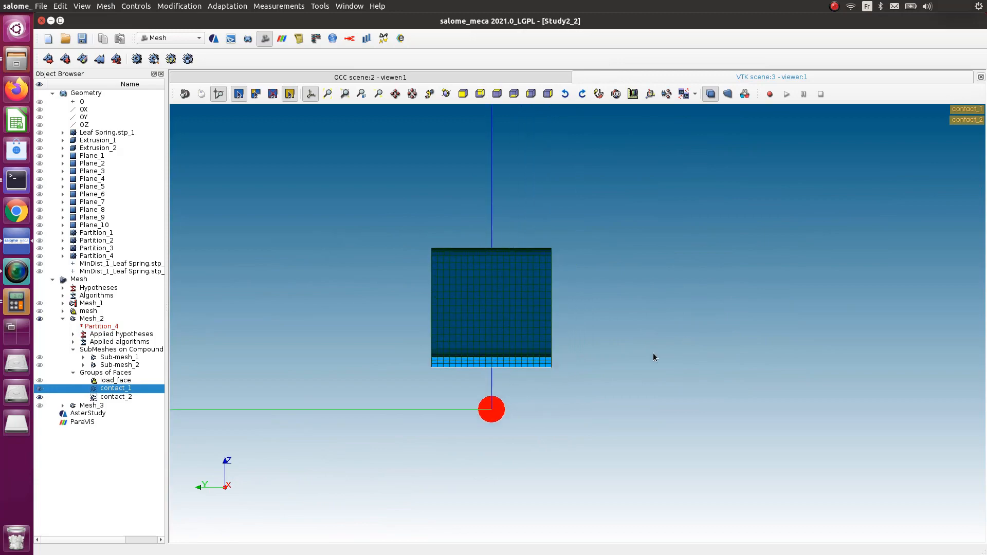
ctrl+right_drag(660, 311, 895, 385)
scroll(895, 375, up, 6)
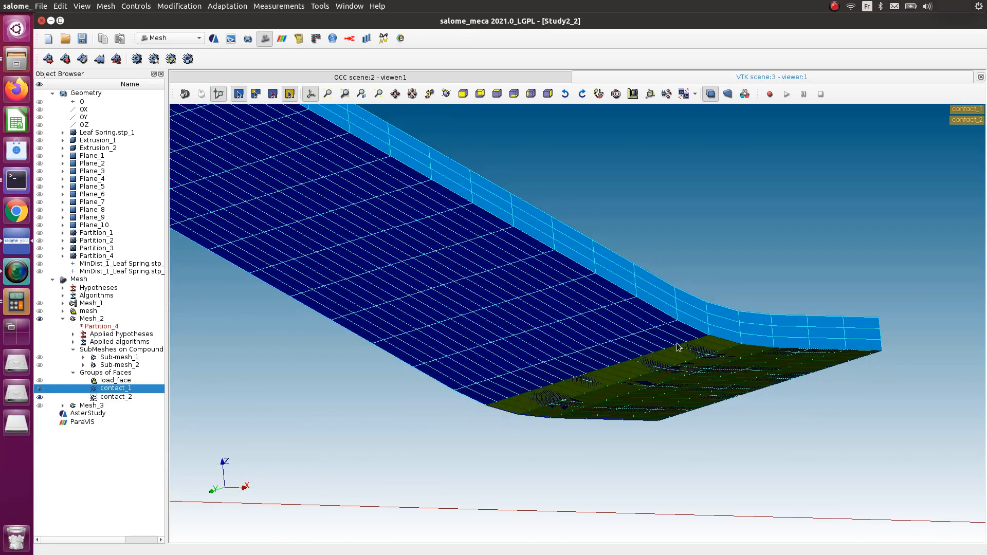
scroll(677, 345, down, 5)
ctrl+right_drag(662, 344, 611, 284)
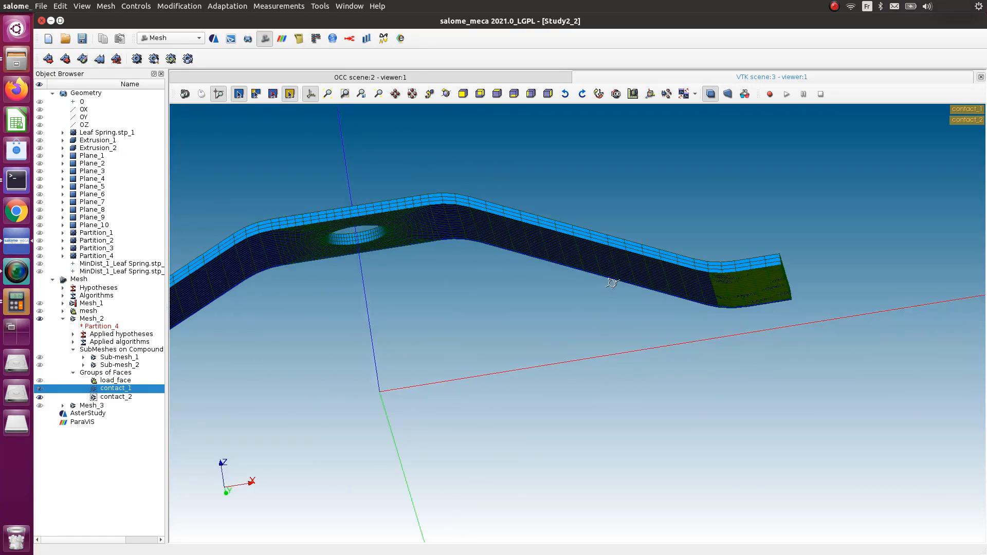
scroll(717, 315, up, 5)
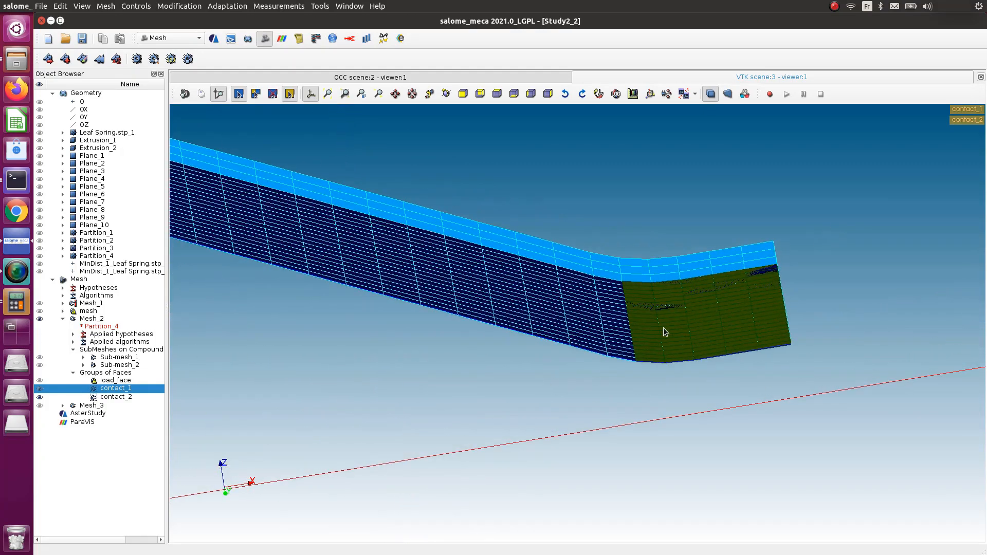
scroll(664, 331, up, 2)
ctrl+right_drag(594, 287, 740, 186)
scroll(535, 346, down, 5)
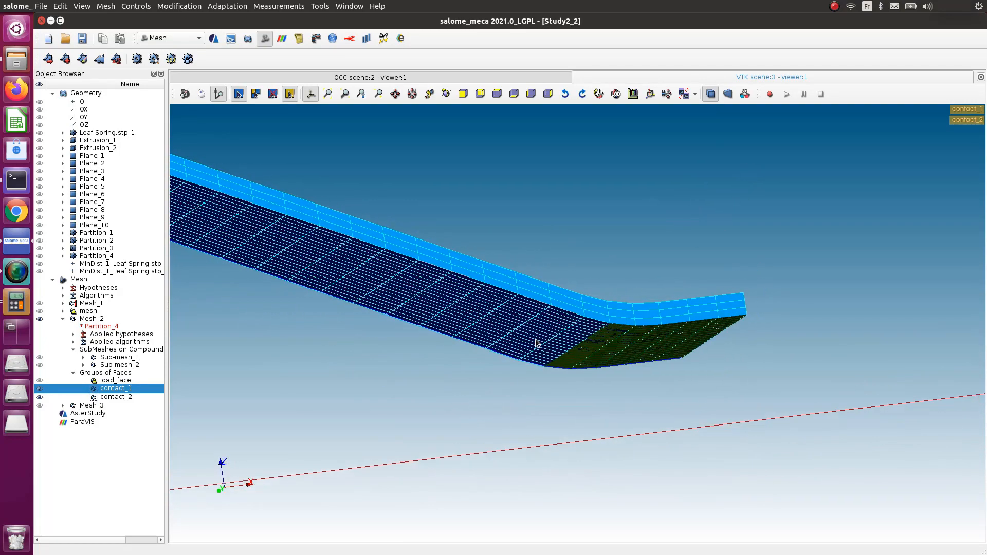
ctrl+middle_drag(399, 346, 681, 275)
ctrl+right_drag(655, 269, 729, 289)
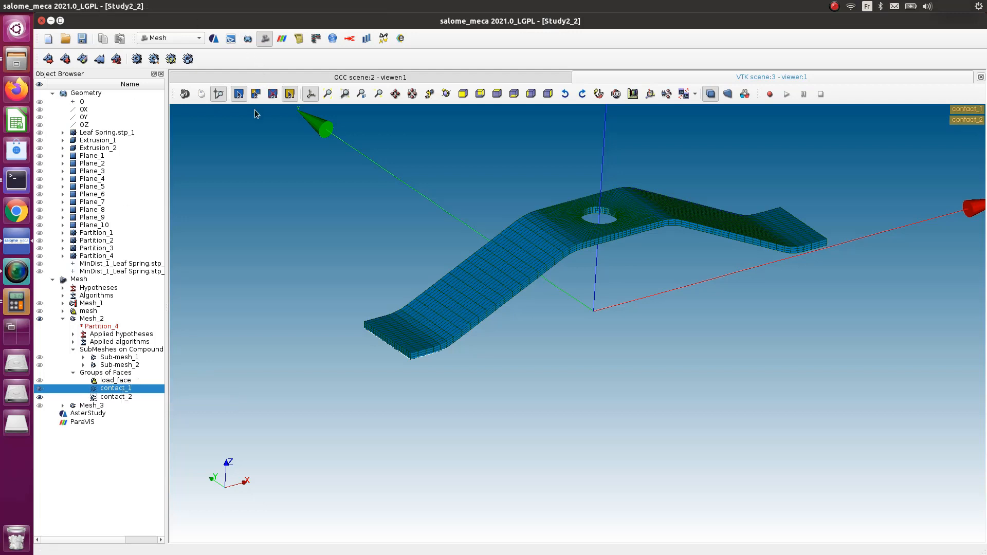
- Create a standalone volume group named spring_vol containing all volume elements of Mesh_2
click(103, 5)
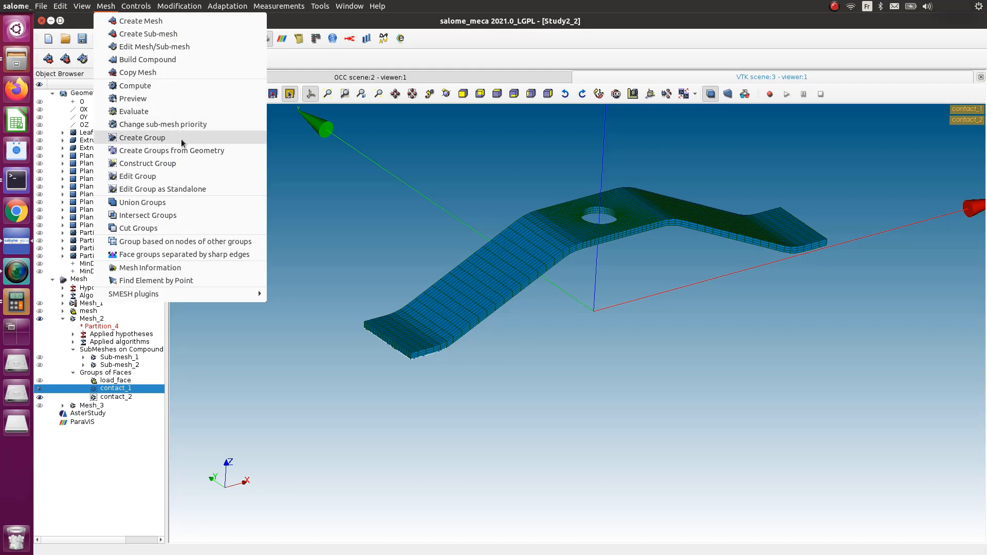
click(154, 138)
drag(501, 101, 328, 116)
click(243, 173)
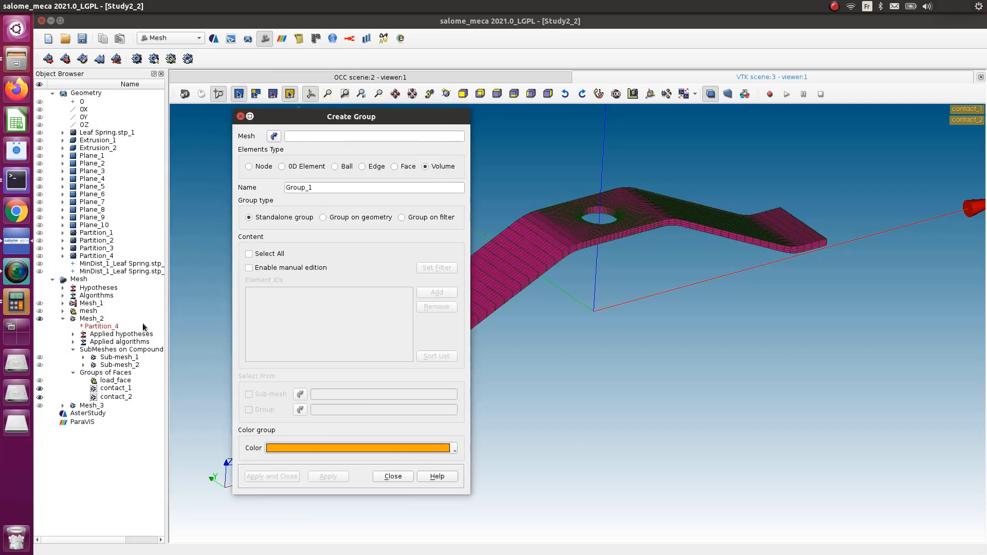
click(96, 319)
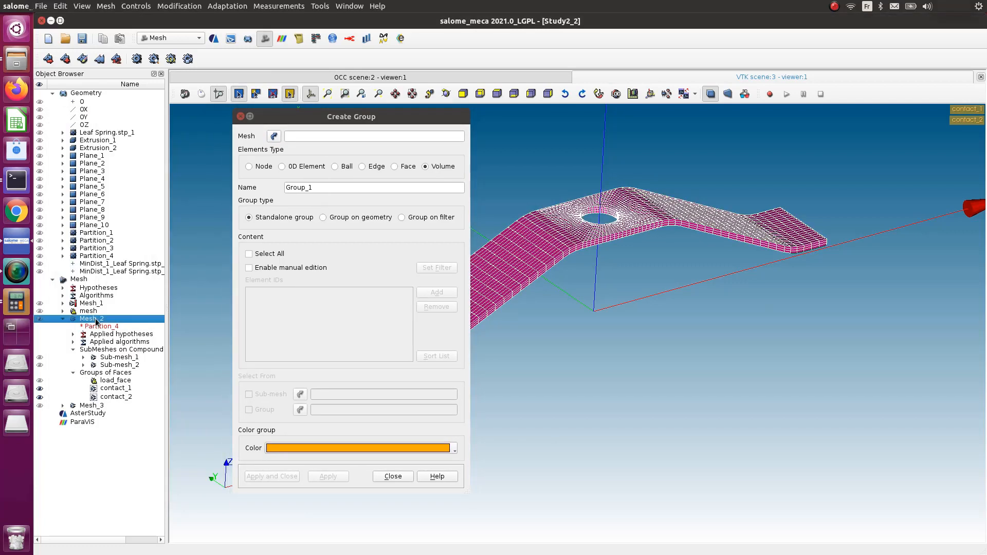
click(274, 138)
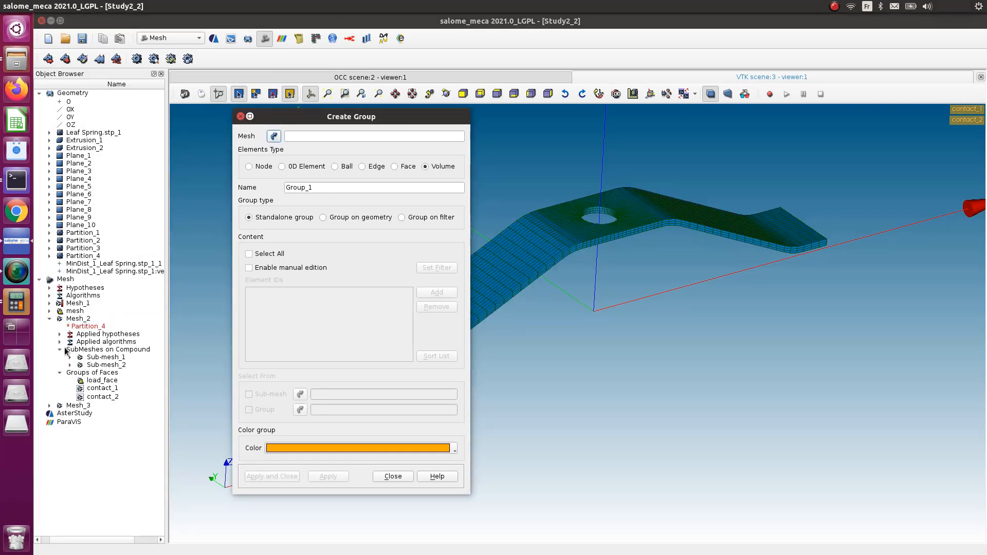
click(72, 321)
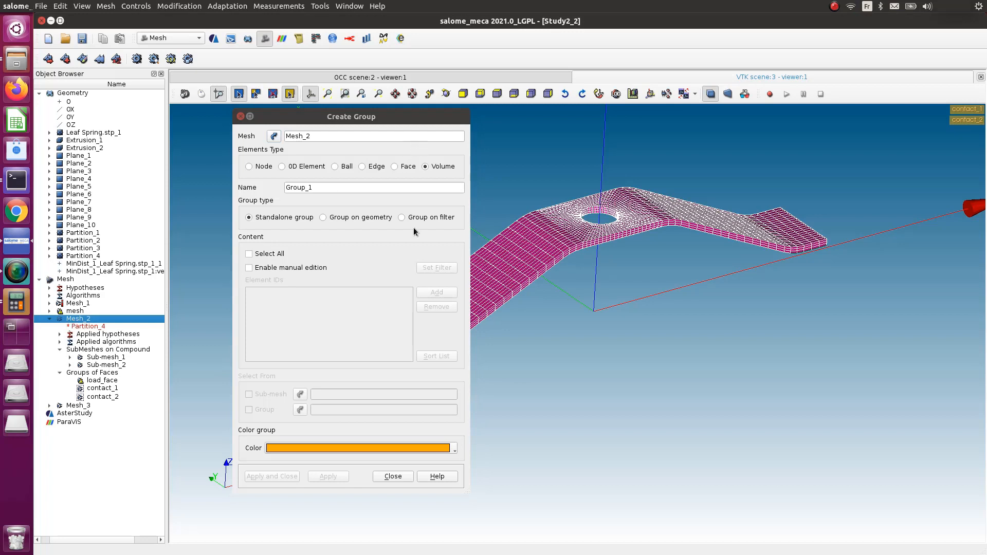
click(249, 254)
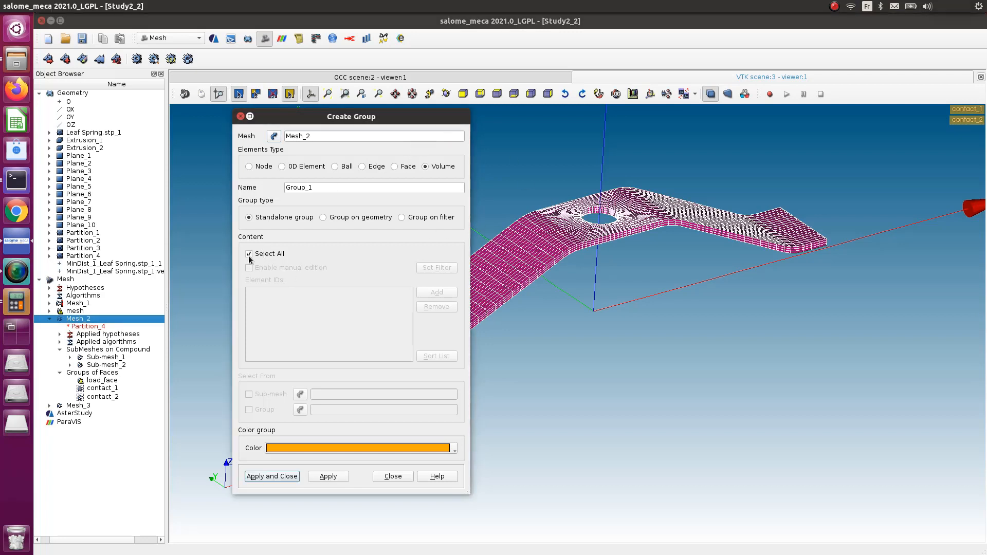
drag(323, 188, 246, 190)
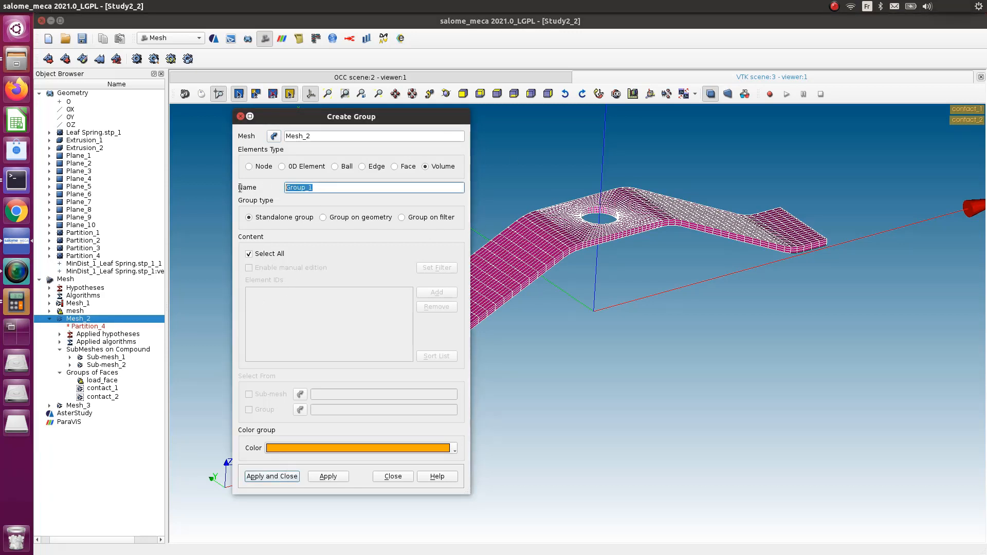
text(spring_vol)
click(276, 474)
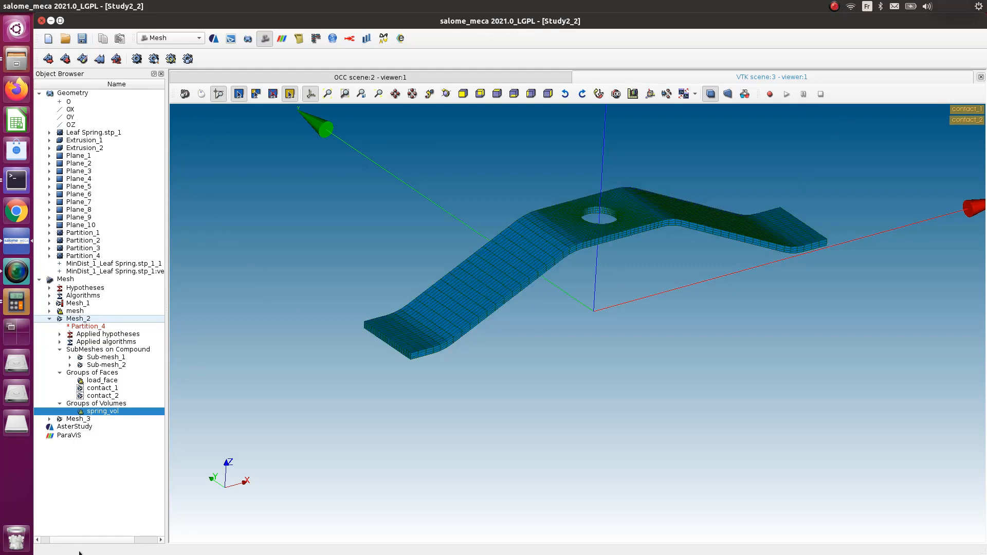
- Display the supporting plate Mesh_3 together with the spring and expand its entry in the object tree
drag(80, 544, 50, 543)
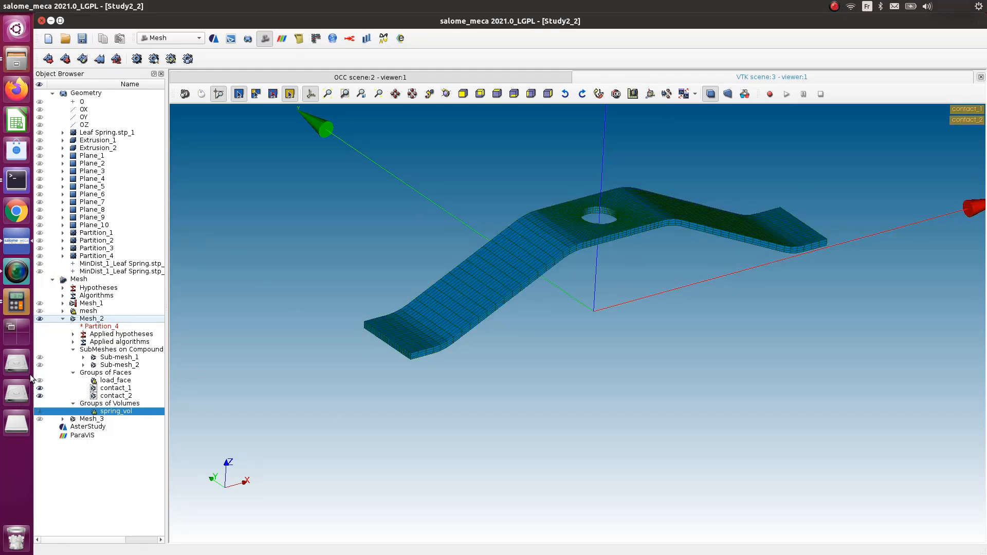
click(41, 420)
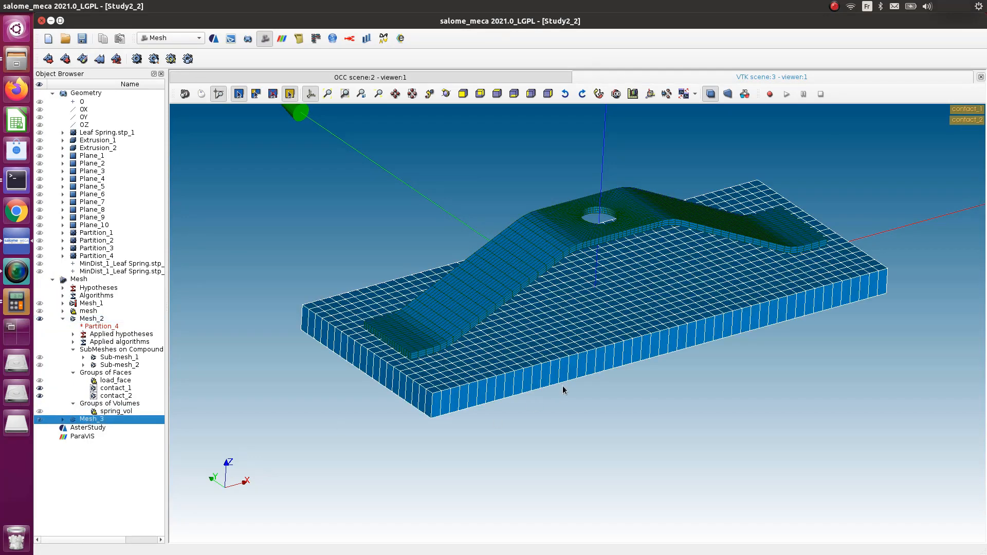
scroll(556, 399, up, 5)
scroll(564, 376, down, 4)
scroll(565, 382, up, 1)
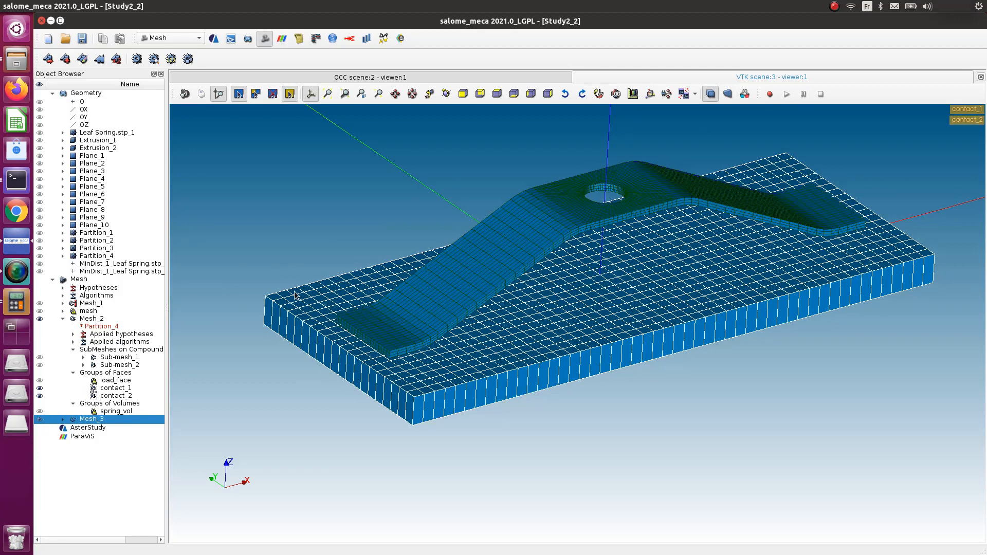
click(63, 420)
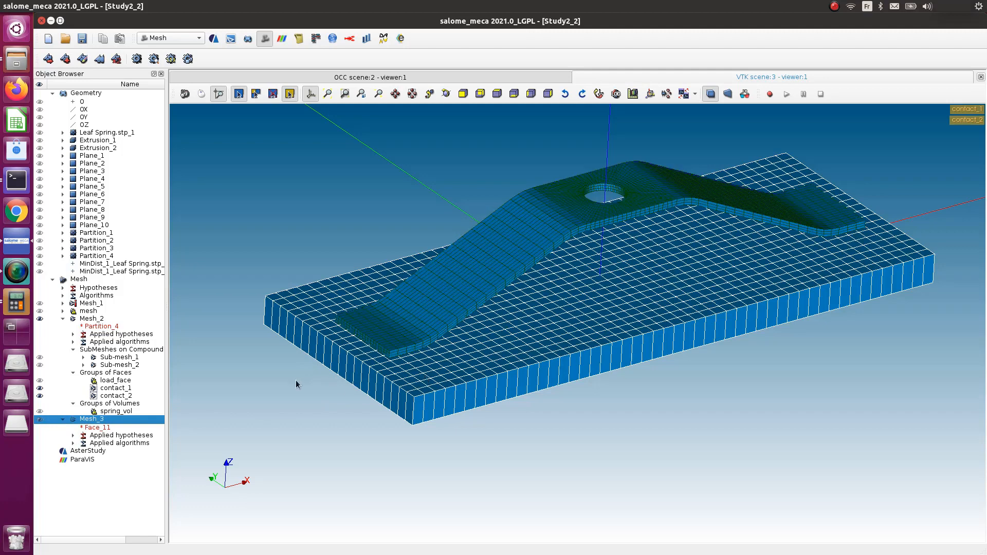
scroll(554, 308, up, 2)
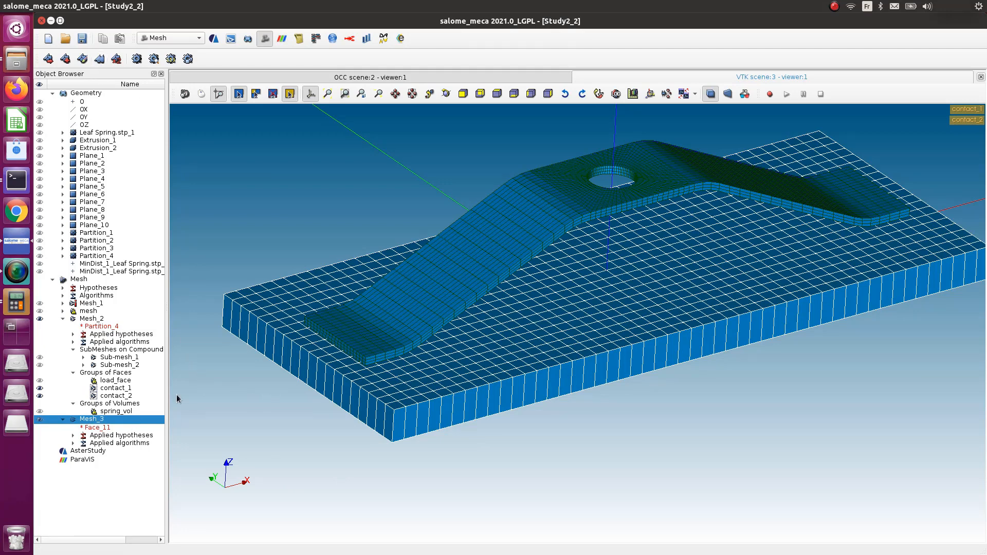
- Start a new face group on Mesh_3 with the group type set to Group on filter
click(116, 5)
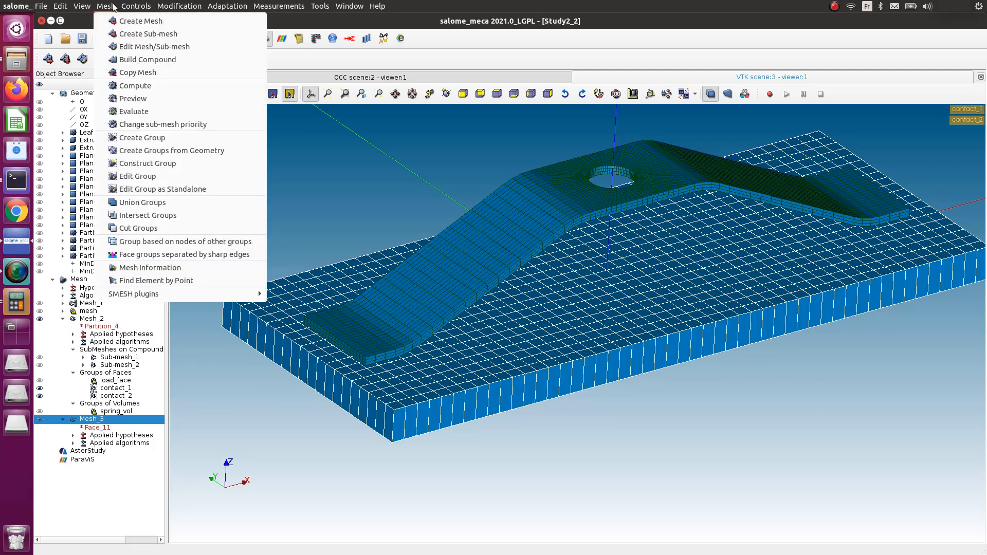
click(155, 137)
drag(492, 92, 176, 114)
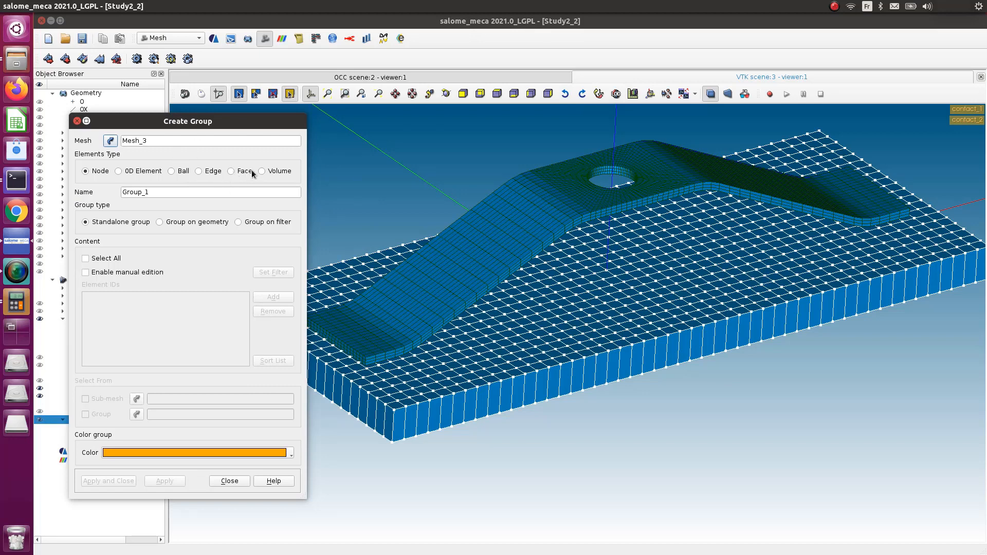
click(231, 171)
click(239, 222)
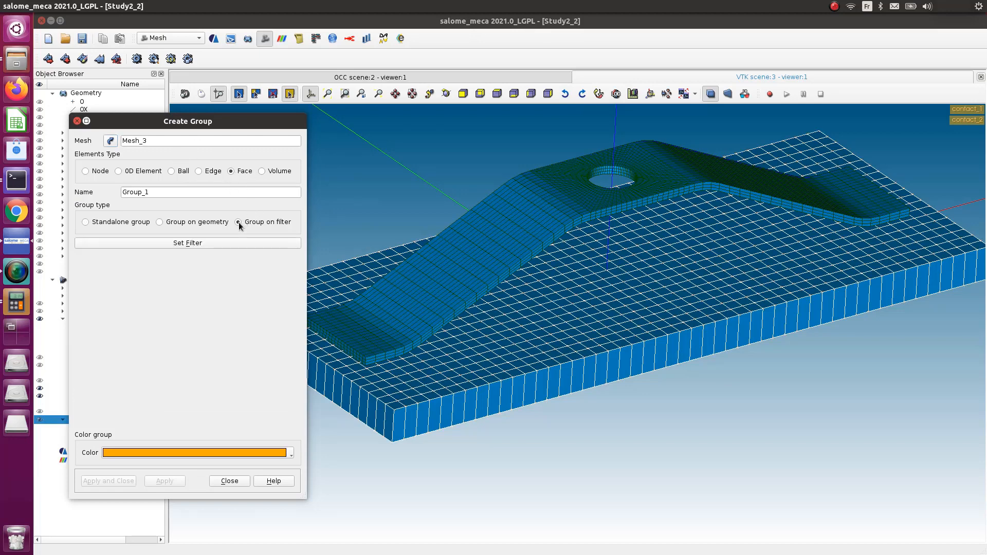
- Apply a Coplanar faces filter with face 4137 on the plate's upper surface as the threshold value
drag(648, 177, 427, 223)
click(446, 244)
click(191, 257)
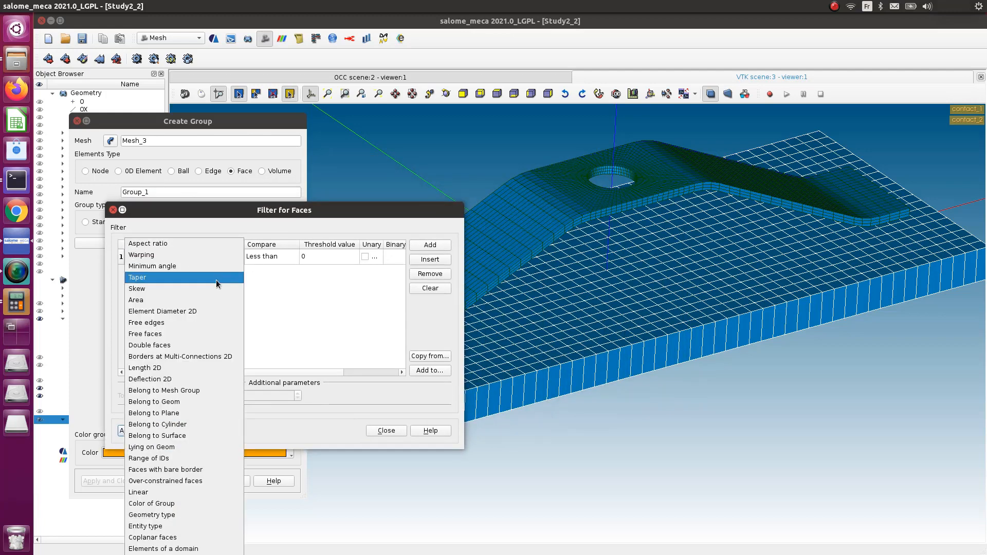
click(170, 537)
click(330, 256)
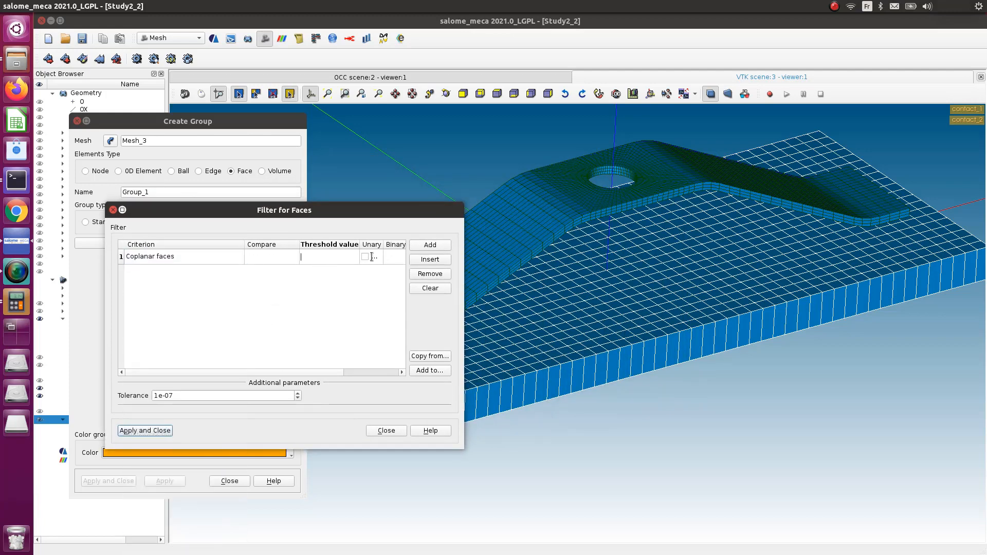
click(521, 338)
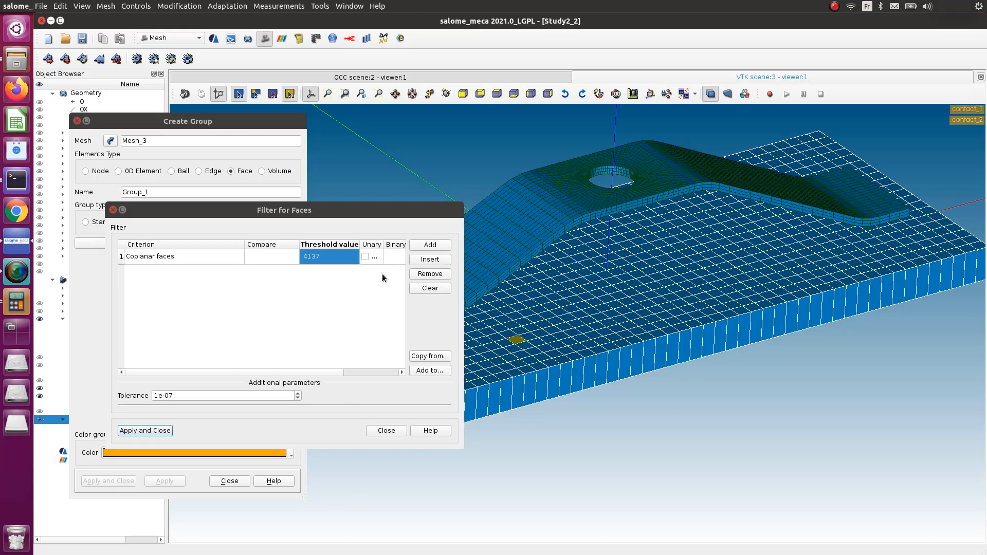
click(145, 431)
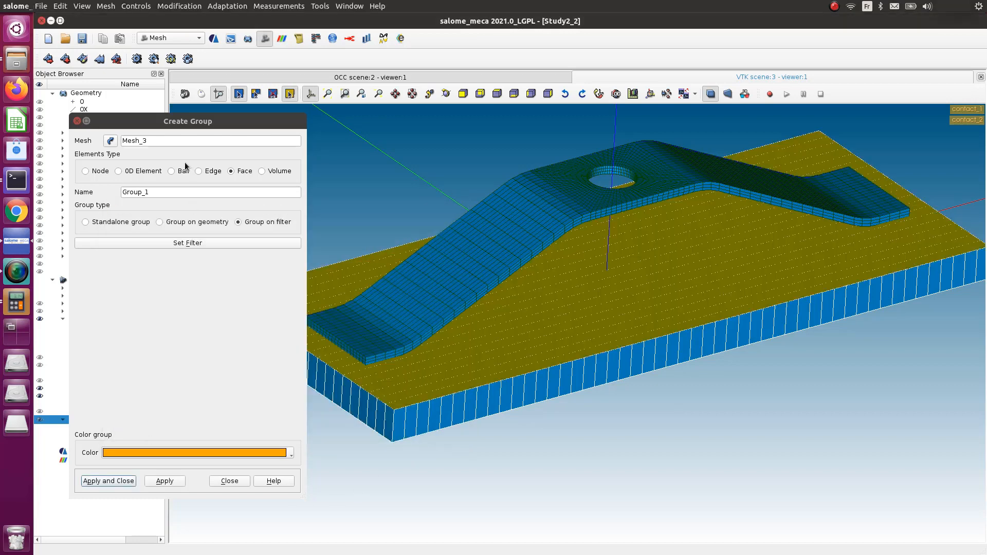
- Name the filtered face group plane_contact and create it
drag(163, 191, 59, 194)
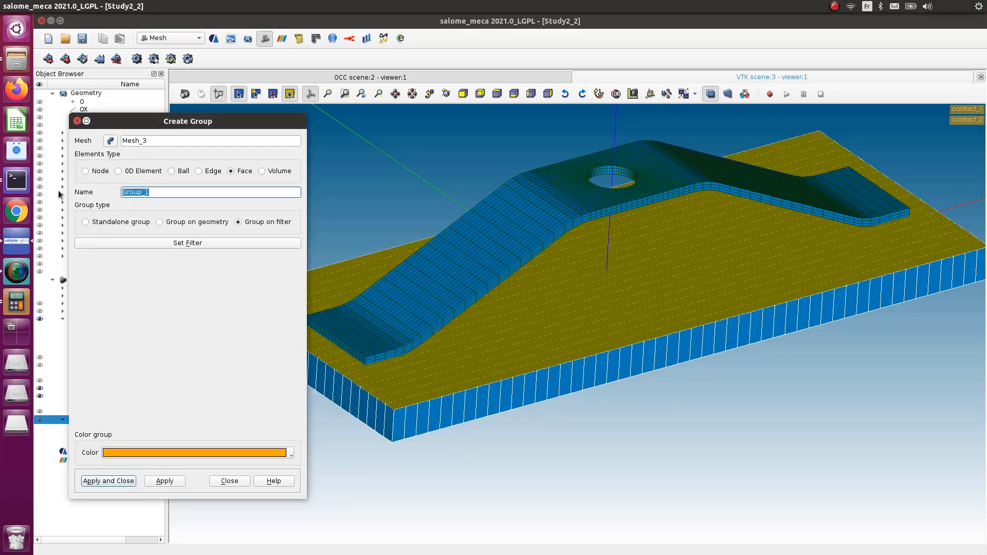
text(plane_contact)
click(108, 481)
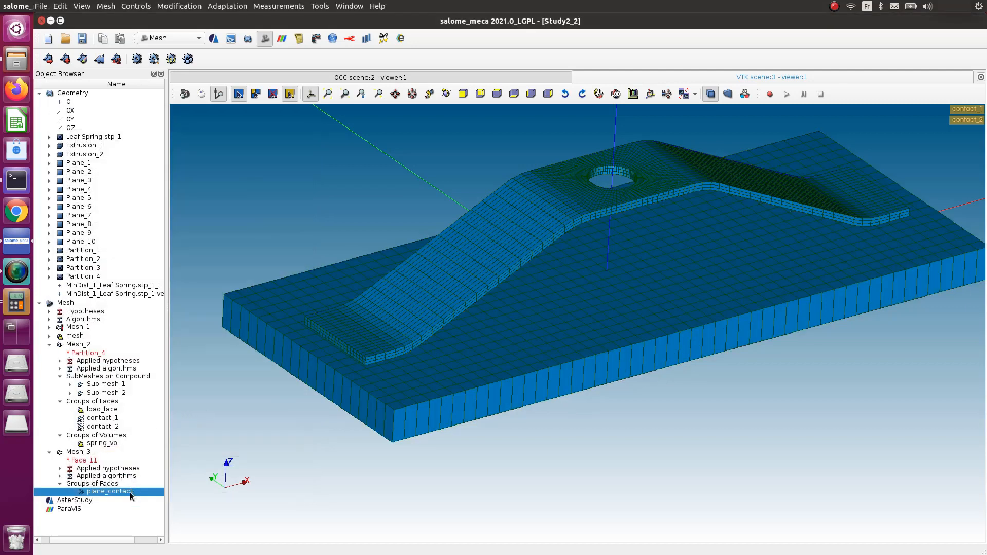
- Start another new group on Mesh_3 with Face as its element type
click(106, 6)
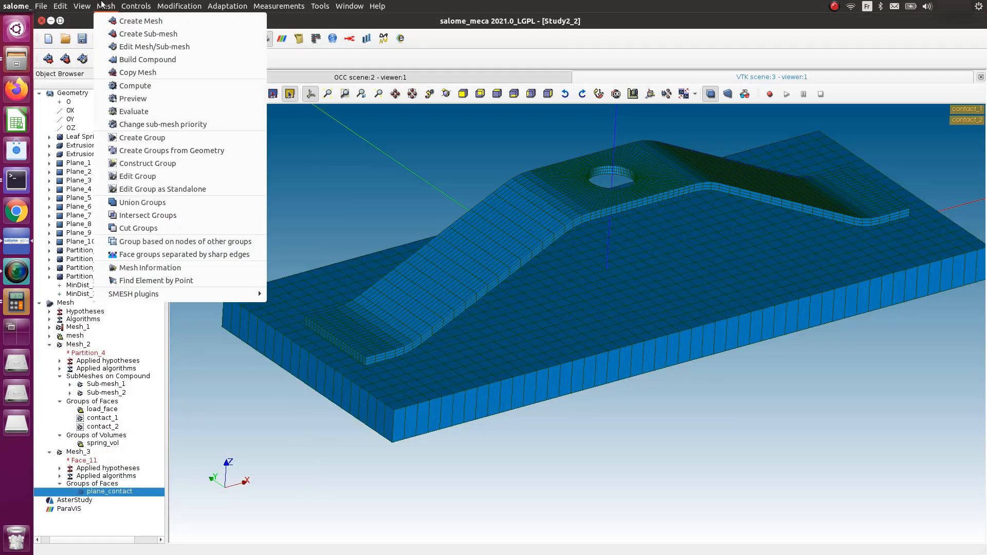
click(142, 137)
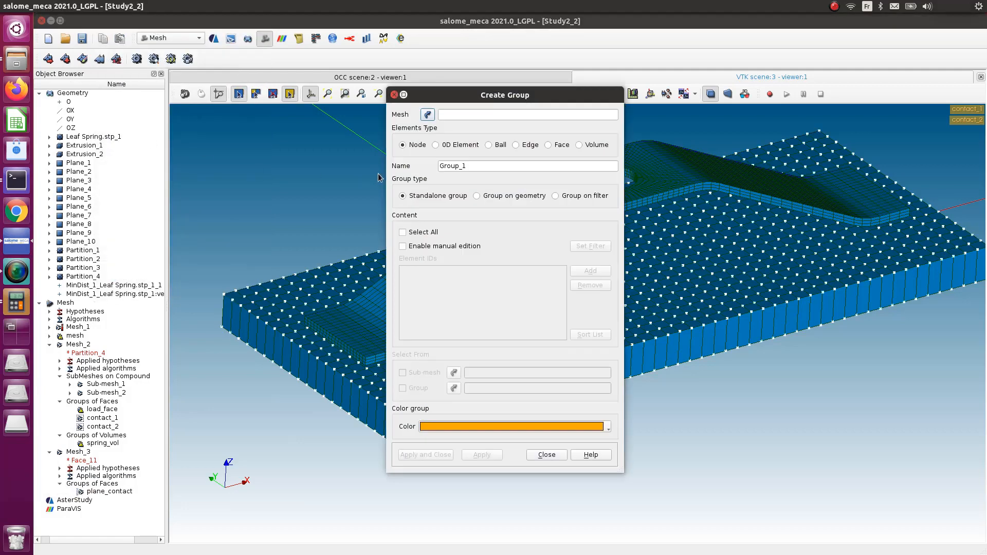
click(80, 453)
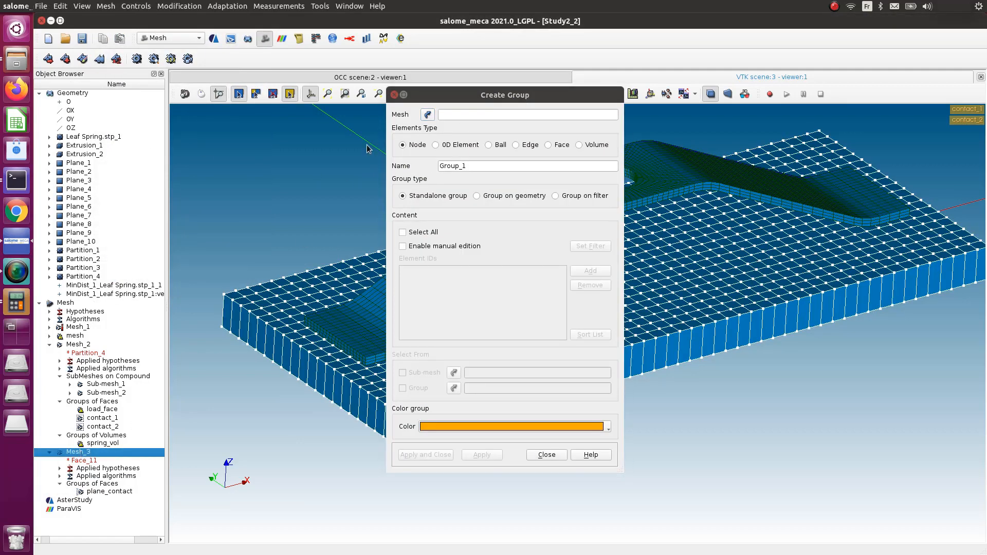
click(428, 114)
click(75, 452)
click(548, 145)
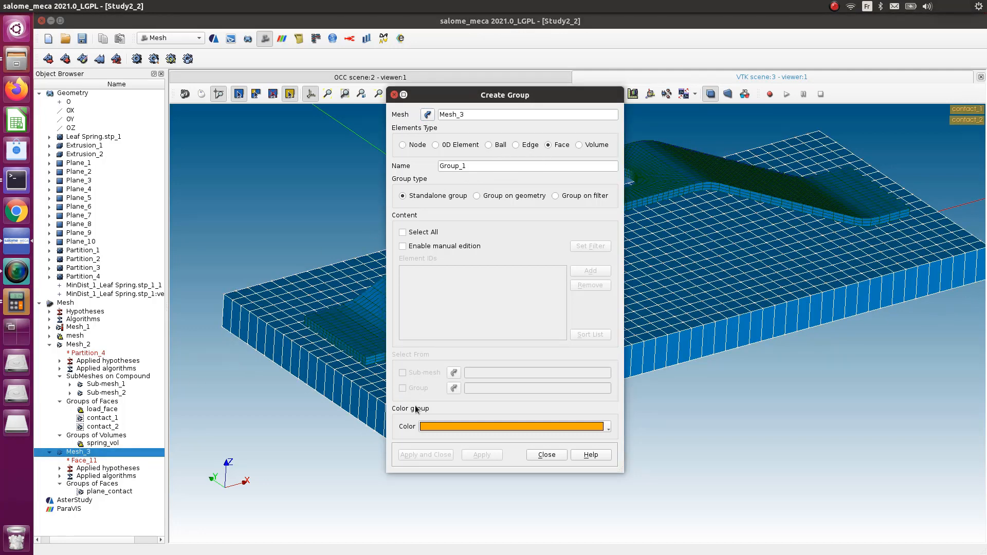
click(556, 195)
click(548, 216)
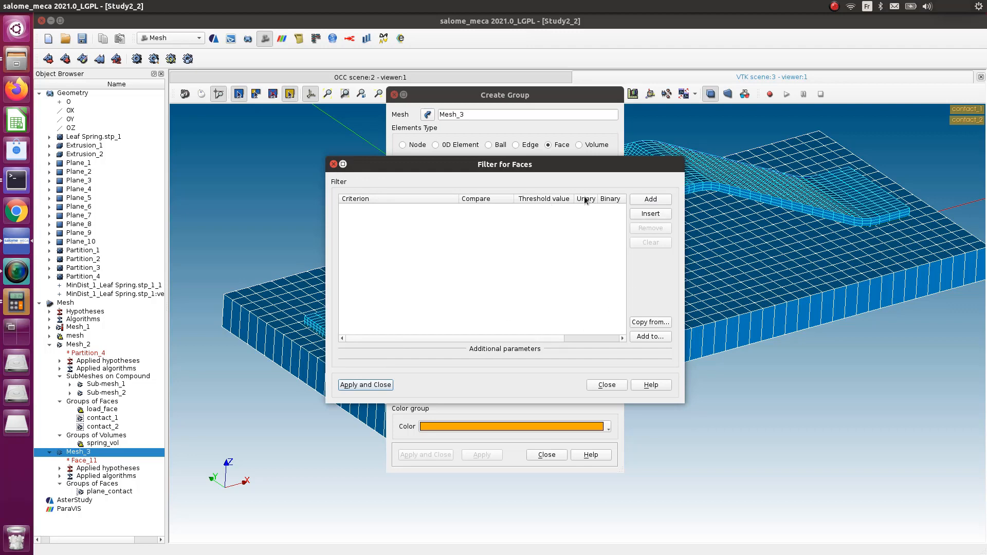
click(334, 164)
click(403, 197)
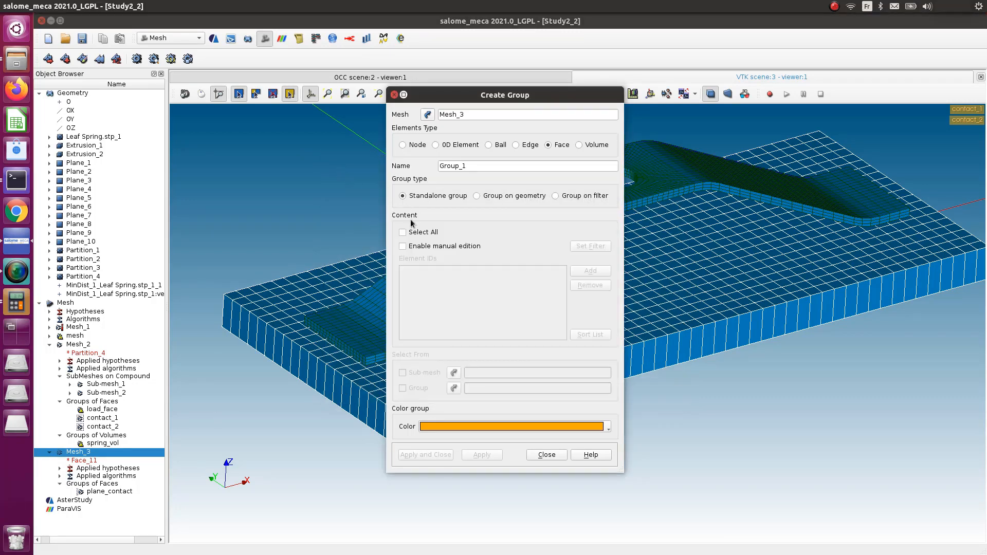
- Enable manual edition of the new face group's element list and try to select the faces on the plate's short end
click(404, 247)
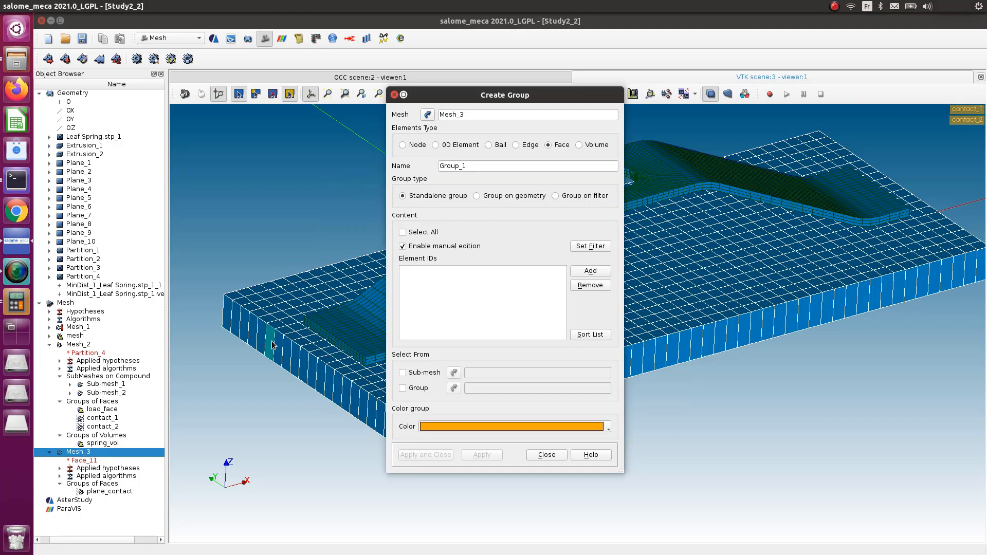
drag(466, 97, 755, 156)
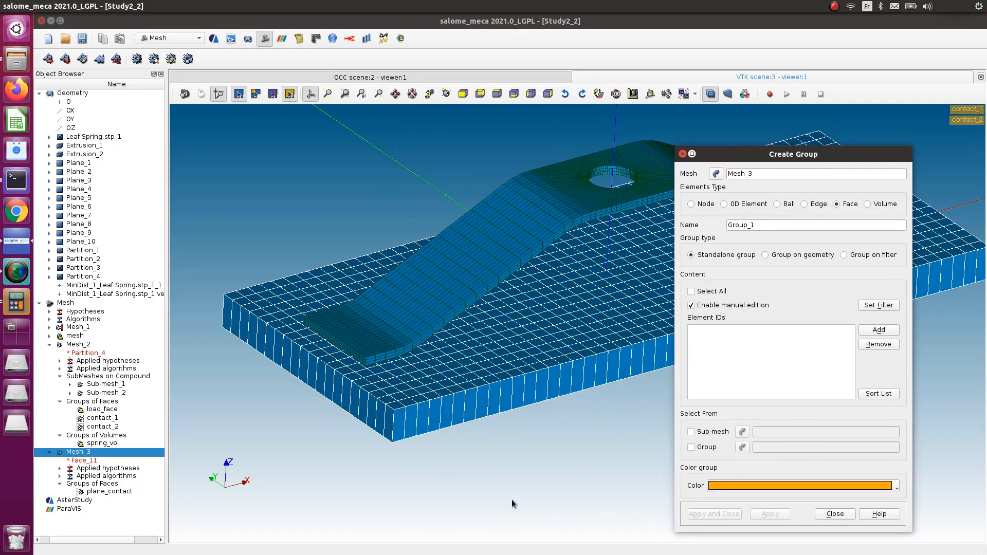
ctrl+right_drag(520, 450, 362, 402)
drag(220, 306, 263, 390)
mouse_move(302, 405)
ctrl+right_down()
mouse_move(425, 433)
mouse_move(315, 469)
mouse_move(325, 396)
mouse_move(301, 418)
mouse_move(307, 413)
ctrl+right_up()
ctrl+right_drag(221, 207, 236, 231)
click(226, 267)
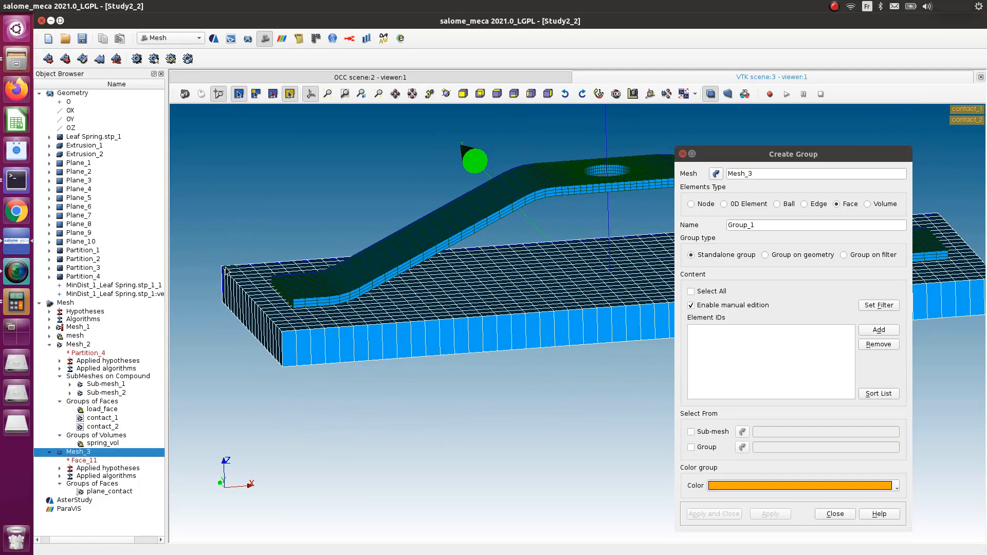
drag(206, 243, 180, 250)
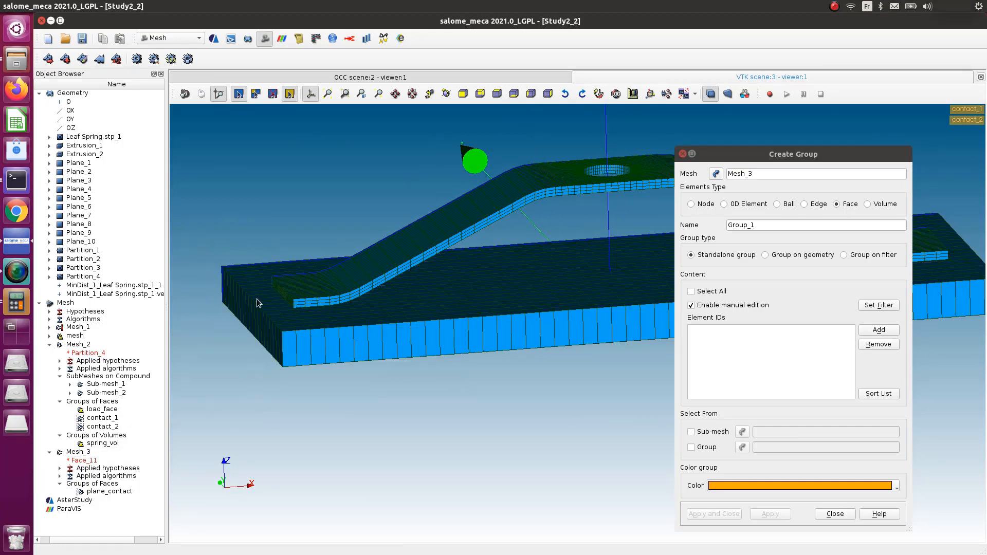
- Try to box-select only the mesh faces on the plate's negative-X end from a Z-axis view
click(464, 94)
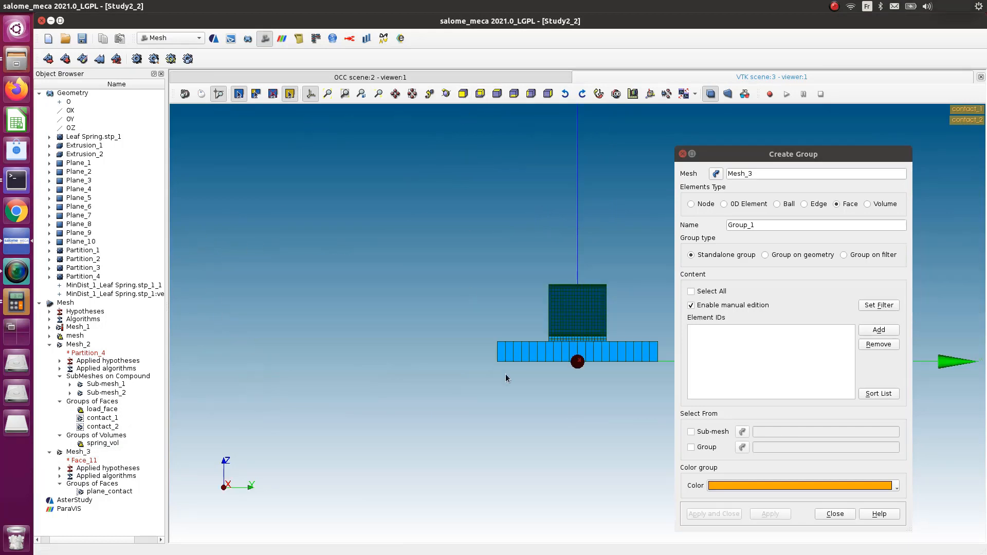
click(496, 94)
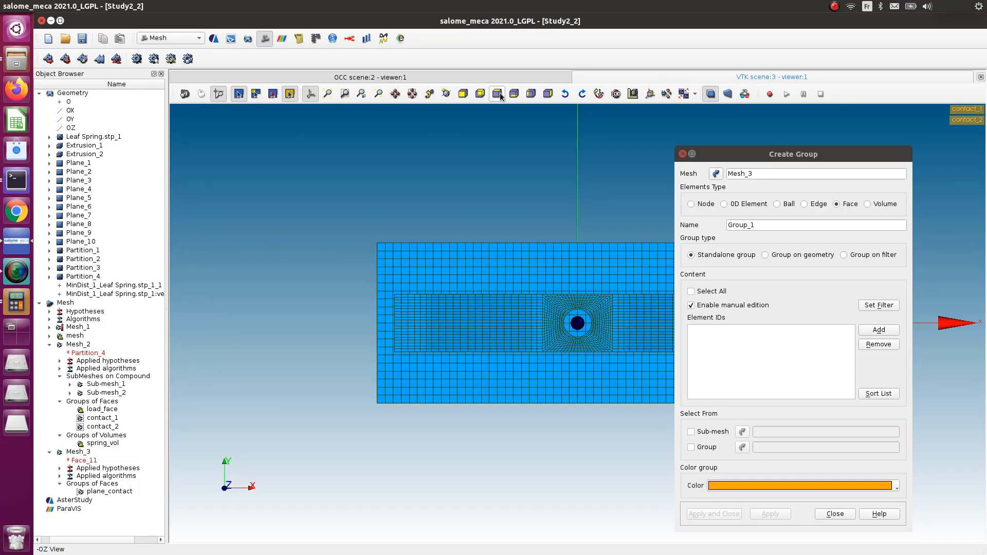
drag(327, 188, 382, 422)
ctrl+right_drag(415, 461, 562, 431)
ctrl+right_drag(318, 344, 282, 234)
drag(367, 139, 433, 549)
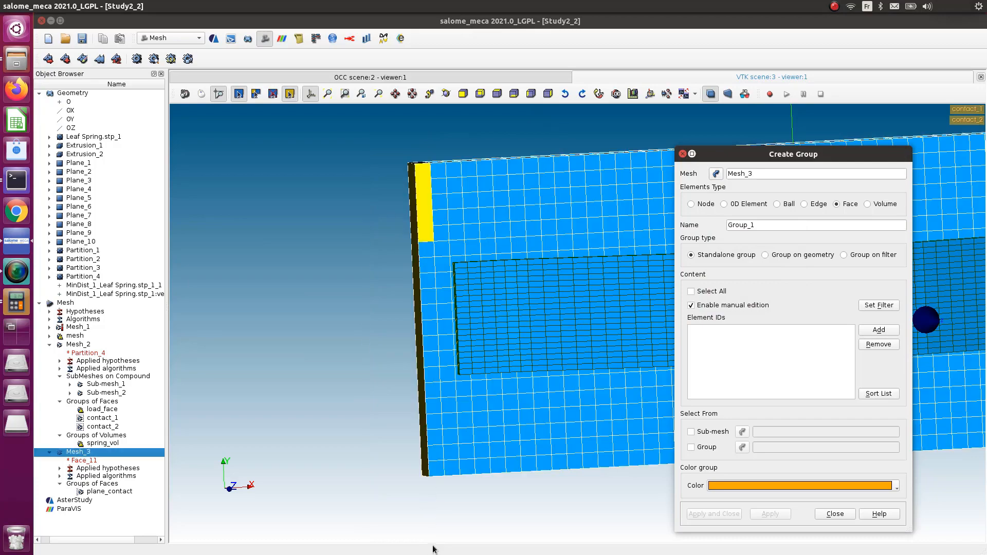
ctrl+right_drag(327, 401, 364, 404)
scroll(373, 298, up, 1)
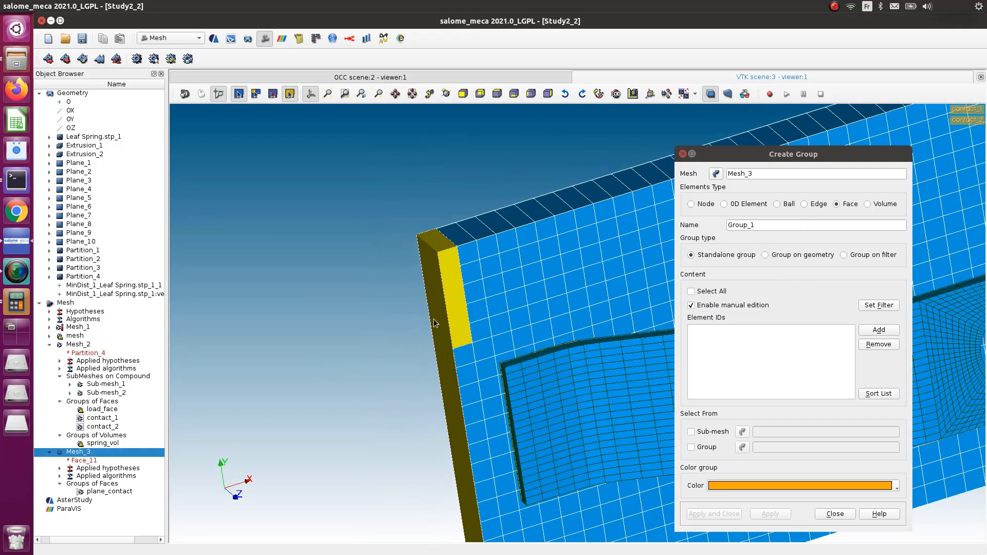
click(467, 334)
click(459, 295)
ctrl+right_drag(386, 353, 379, 260)
drag(379, 260, 311, 441)
ctrl+right_drag(346, 443, 579, 237)
click(493, 95)
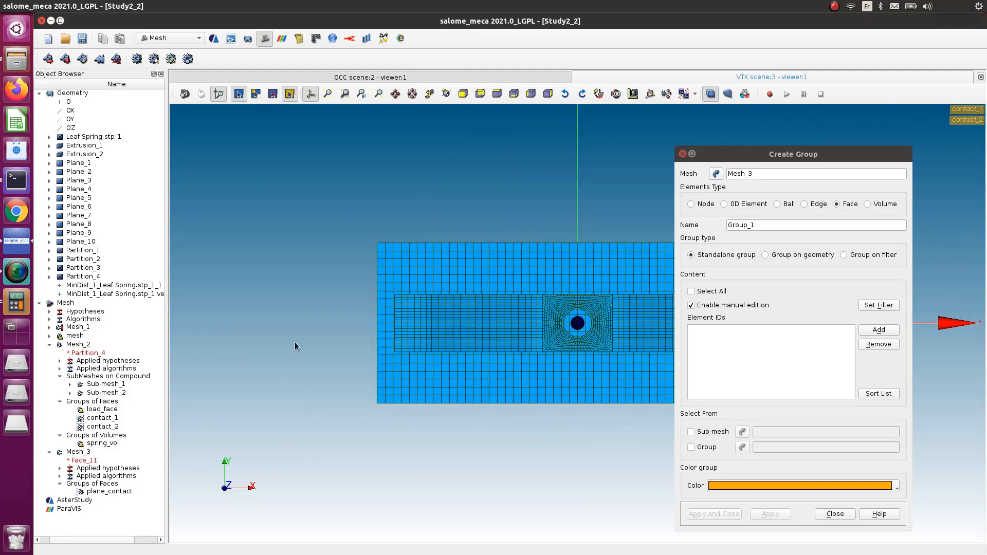
- Box-select the mesh faces on the plate's negative-X end and add them to the group's element IDs
scroll(278, 354, up, 3)
ctrl+right_drag(343, 328, 371, 326)
drag(322, 165, 422, 473)
ctrl+right_drag(422, 473, 427, 412)
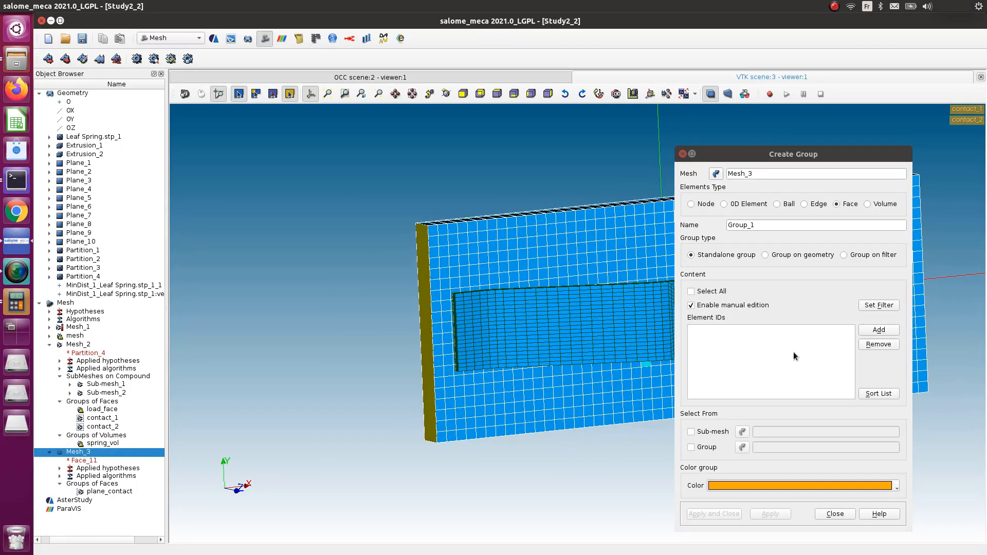
click(886, 331)
- Box-select the mesh faces on the plate's positive-X end and add them to the same group
ctrl+right_drag(556, 445, 383, 404)
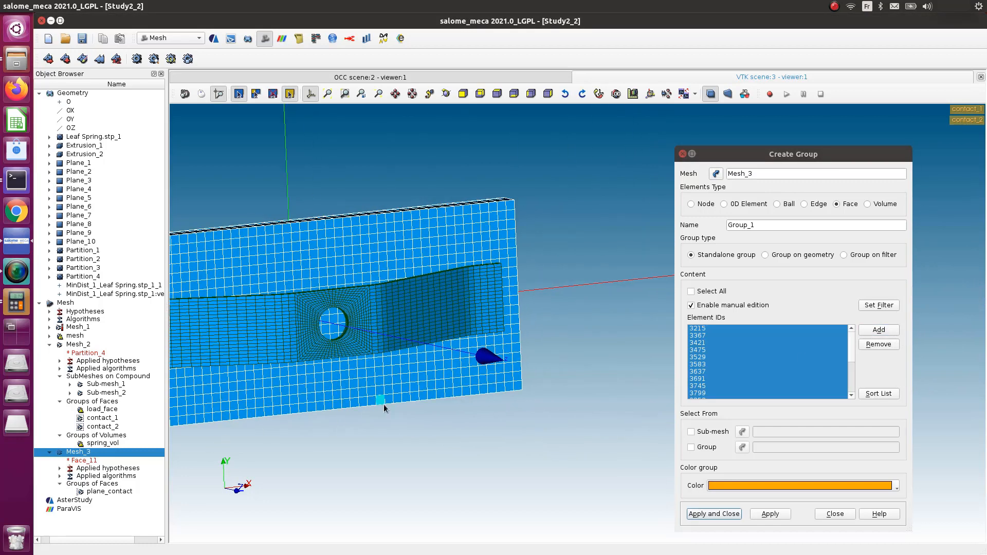
click(462, 94)
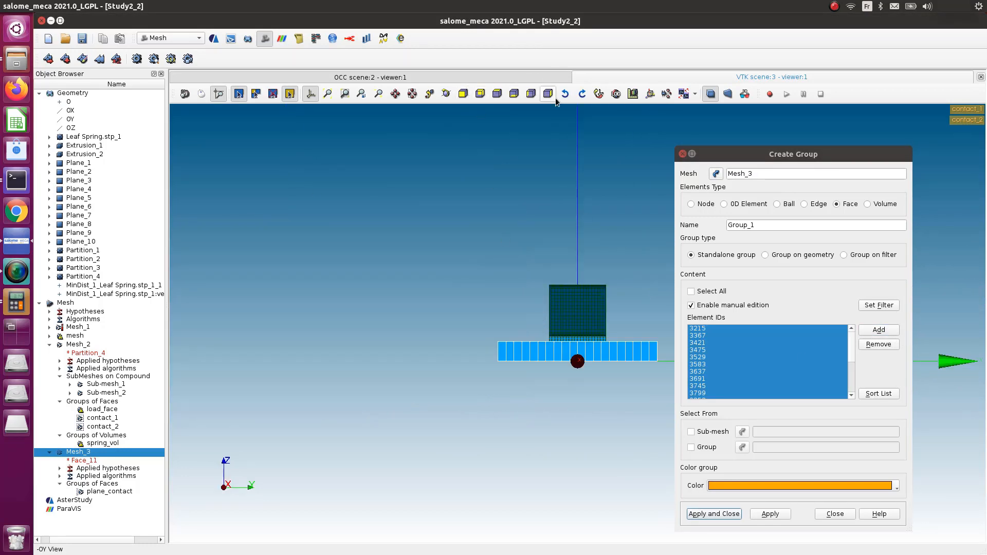
click(497, 94)
ctrl+middle_drag(556, 414, 319, 409)
mouse_move(520, 401)
ctrl+right_down()
mouse_move(477, 397)
mouse_move(514, 388)
ctrl+right_up()
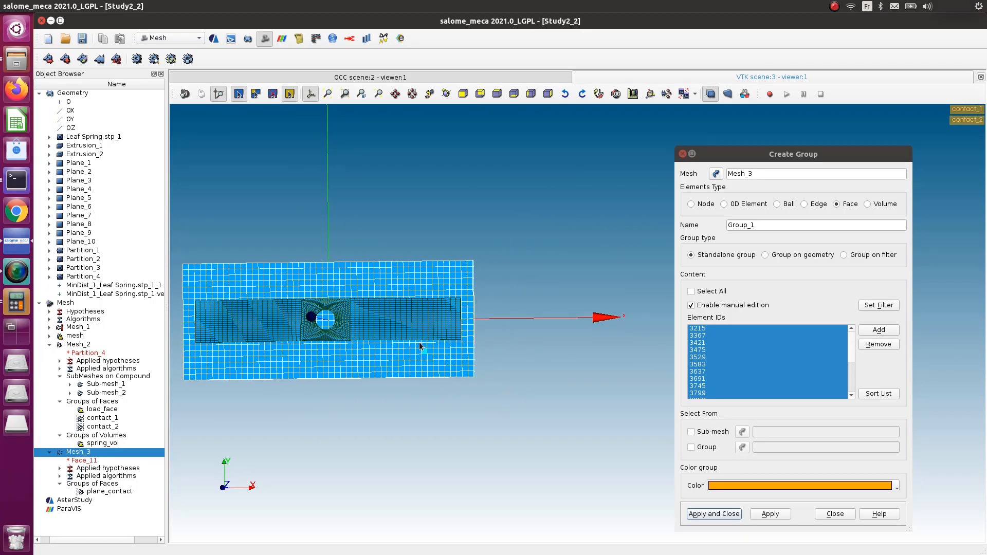
scroll(439, 325, up, 2)
scroll(502, 358, up, 3)
drag(529, 134, 474, 493)
ctrl+right_drag(514, 289, 584, 180)
click(881, 332)
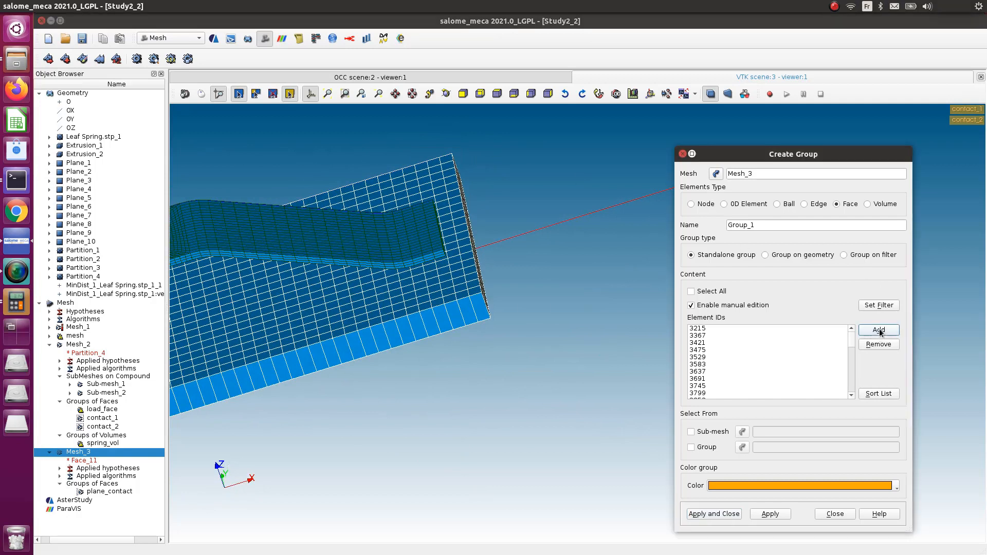
- Name the face group fix_plate and create it
double_click(726, 224)
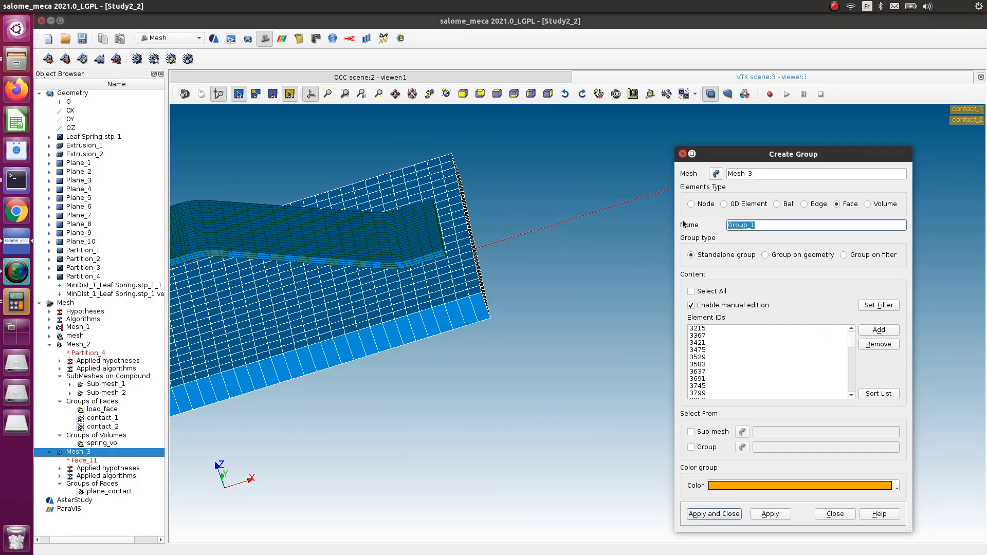
text(fix_plate)
click(713, 517)
- Start another new group on Mesh_3 with Volume as its element type
scroll(582, 427, down, 4)
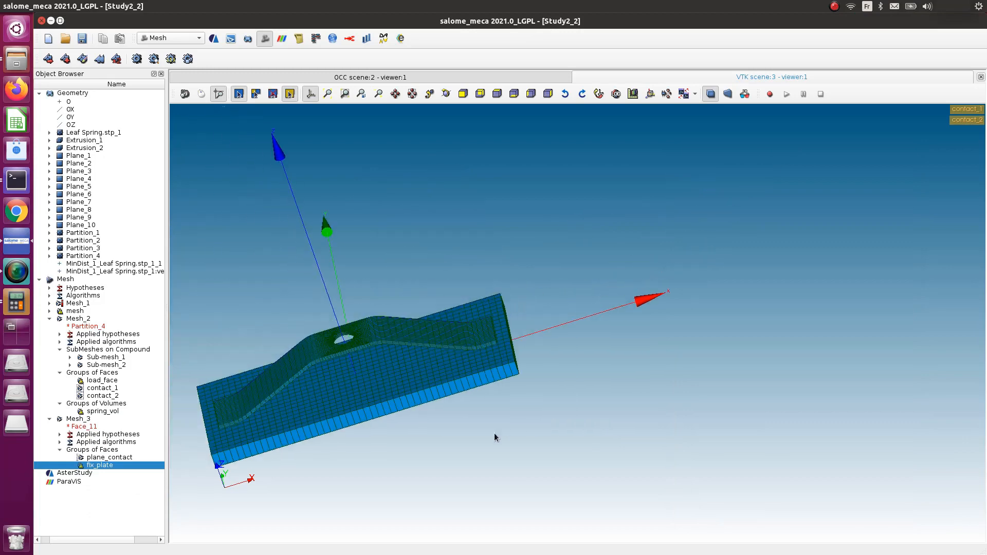
ctrl+middle_drag(381, 460, 542, 418)
ctrl+right_drag(542, 419, 651, 364)
scroll(477, 389, up, 3)
scroll(477, 389, up, 2)
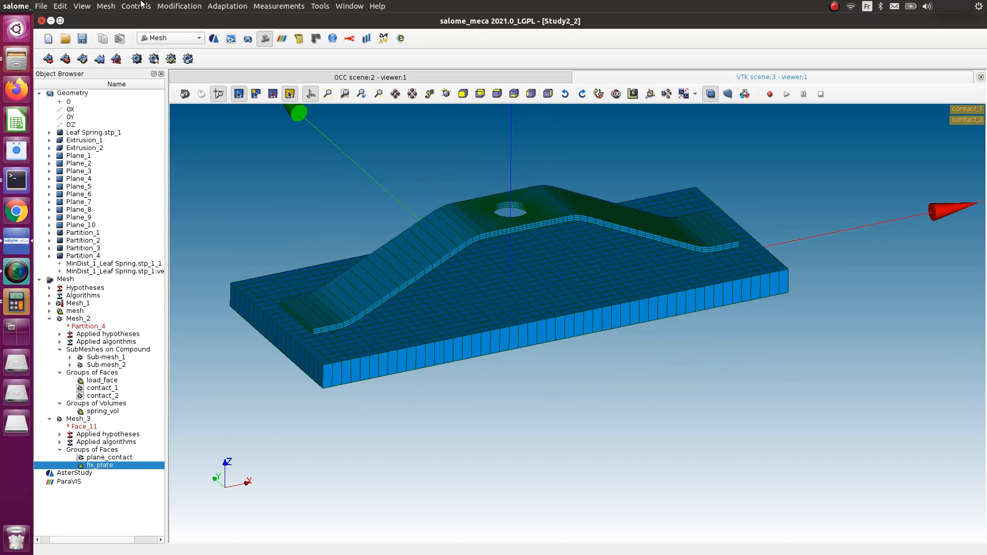
click(78, 418)
click(108, 6)
click(142, 138)
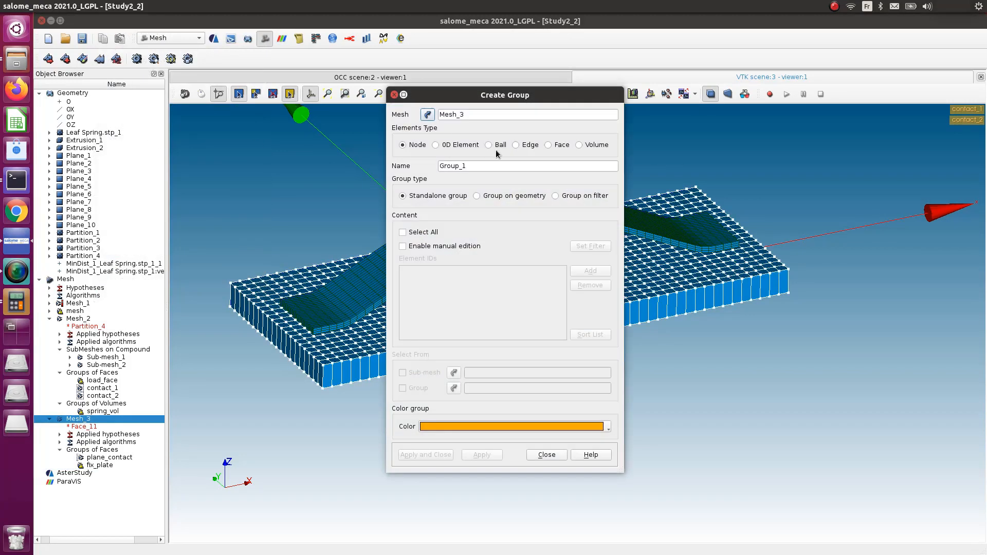
click(580, 145)
drag(541, 93, 803, 135)
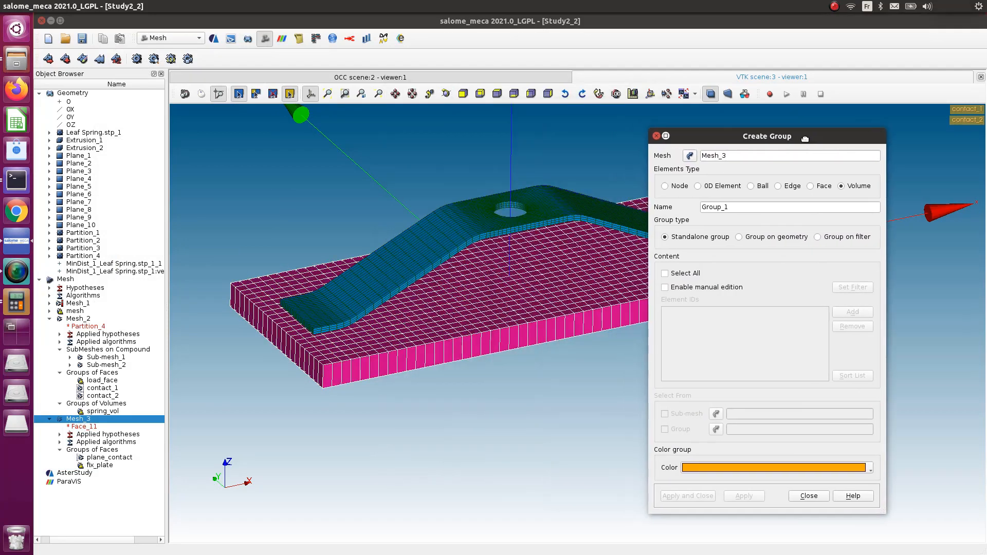
- Include all volume elements of Mesh_3 in the group, name it plate_vol and create it
click(665, 273)
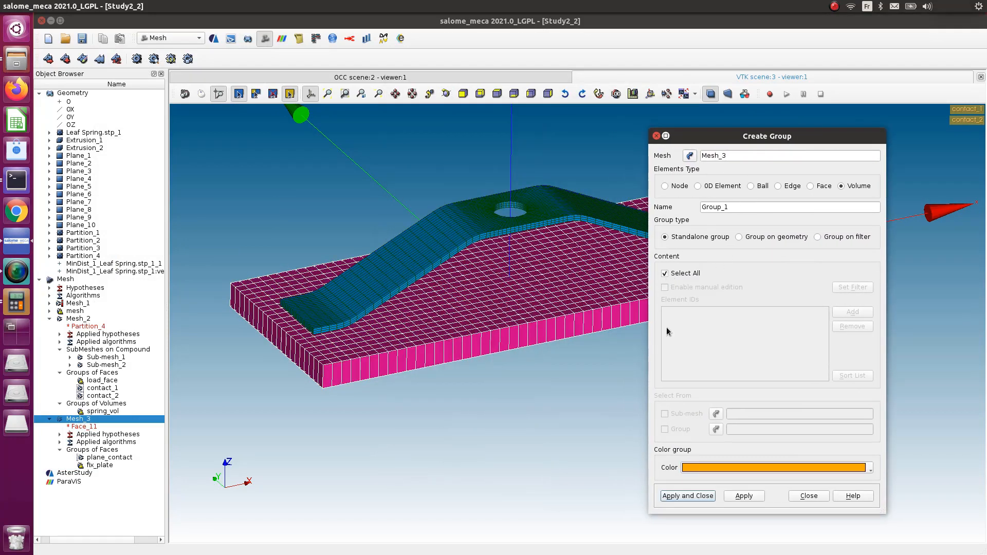
double_click(754, 206)
text(plate_vol)
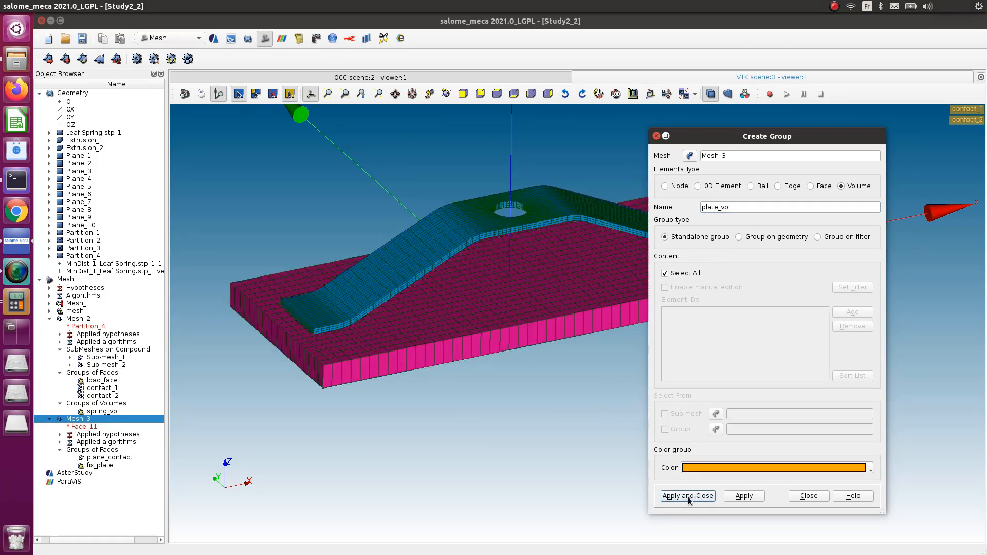
click(688, 496)
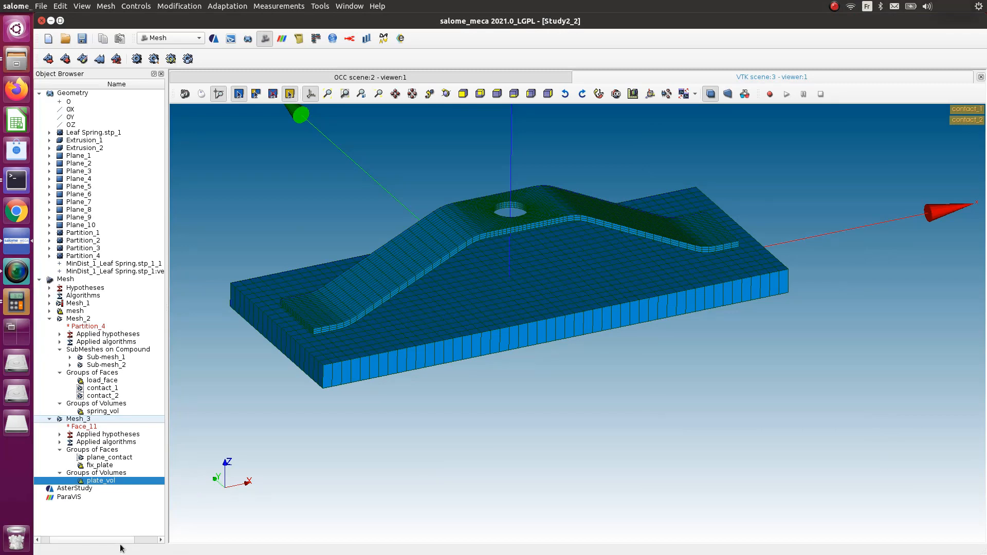
- Save the study and widen the Object Browser so that its visibility column and full names show
drag(123, 540, 67, 546)
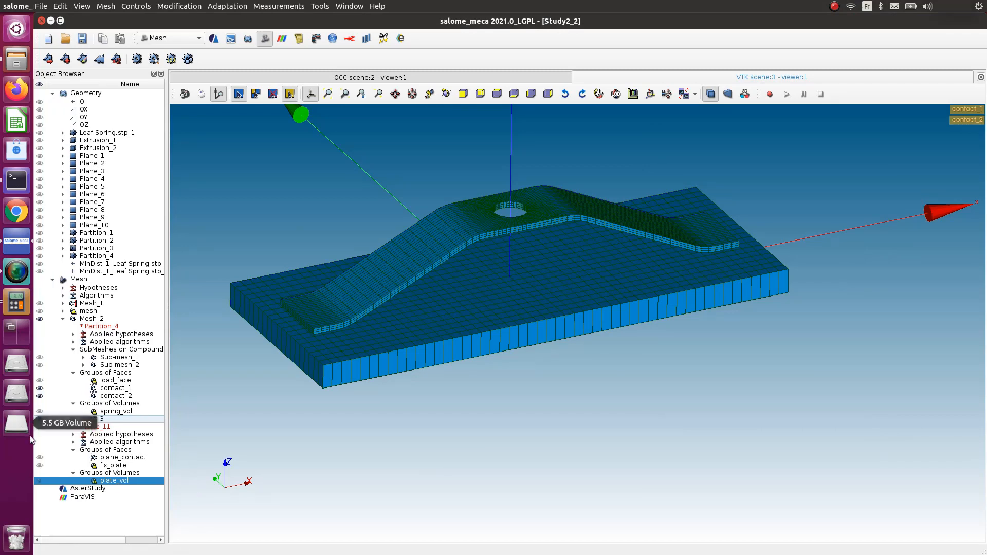
click(82, 39)
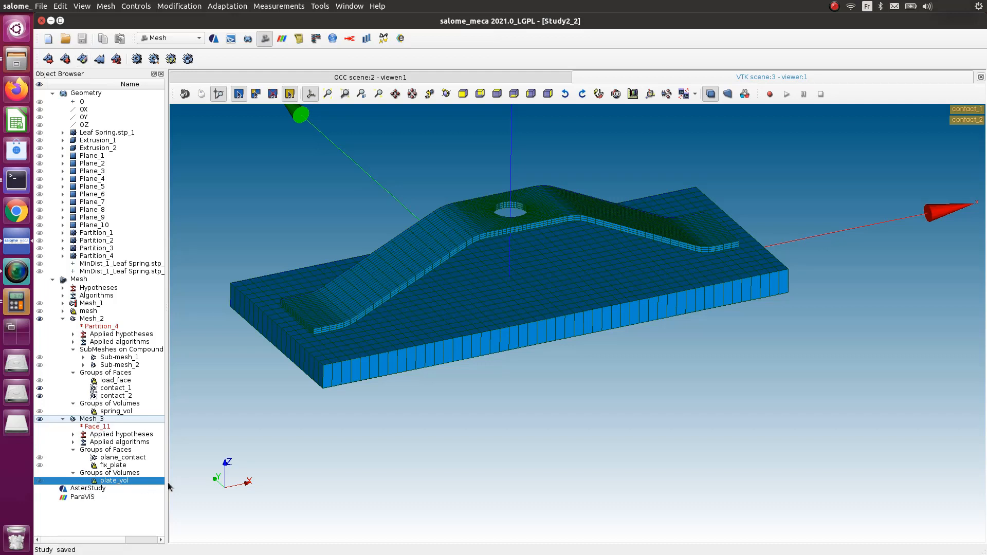
drag(168, 486, 239, 486)
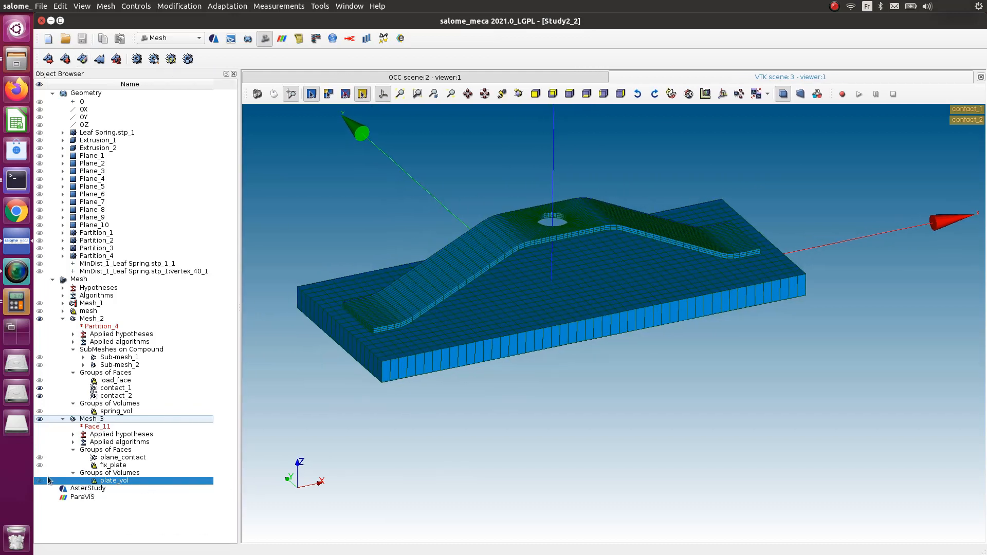
- Hide Mesh_3, the contact_2 and contact_1 groups, and Mesh_2 in the viewer
click(40, 419)
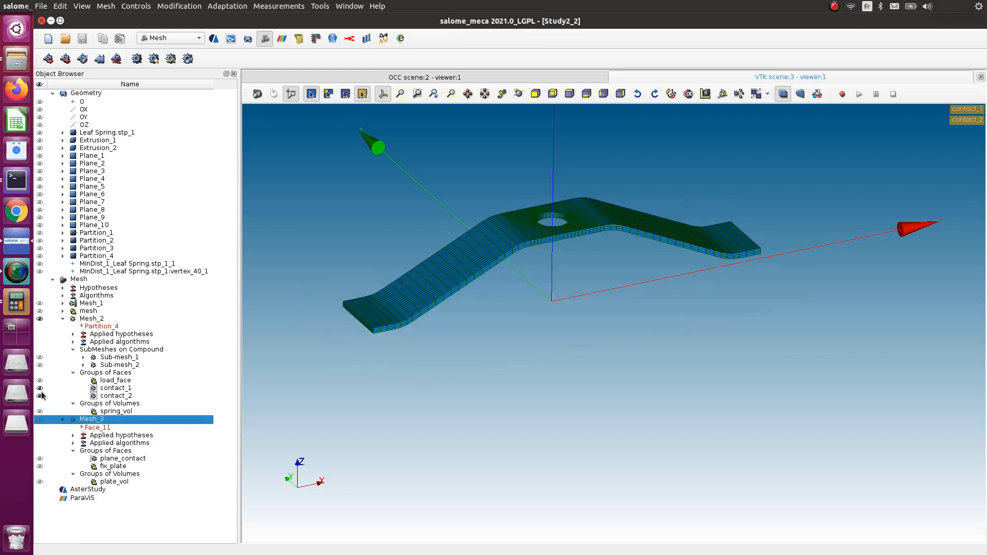
click(41, 396)
click(40, 388)
click(40, 320)
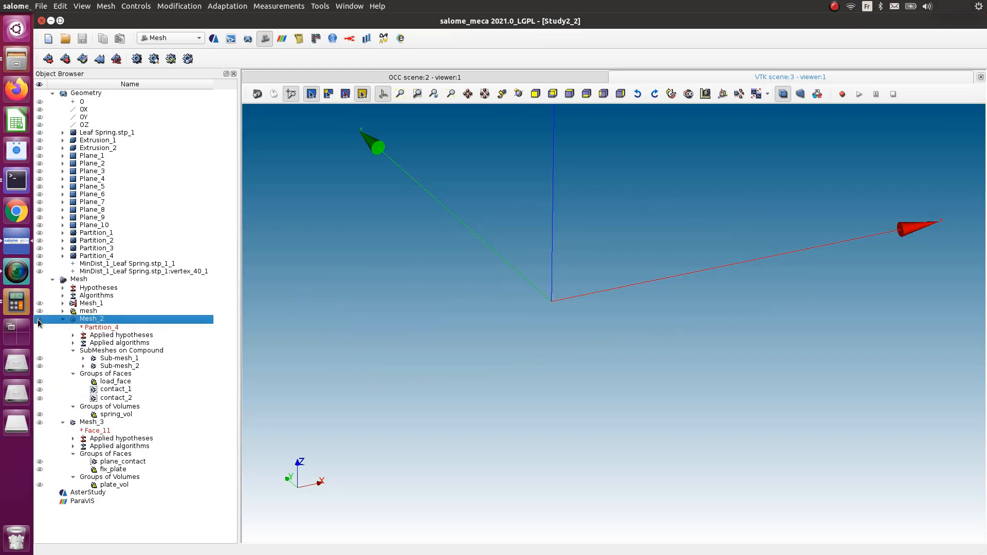
- Display the load_face group briefly on its own, hide it again and show the contact_1 and contact_2 groups
click(105, 383)
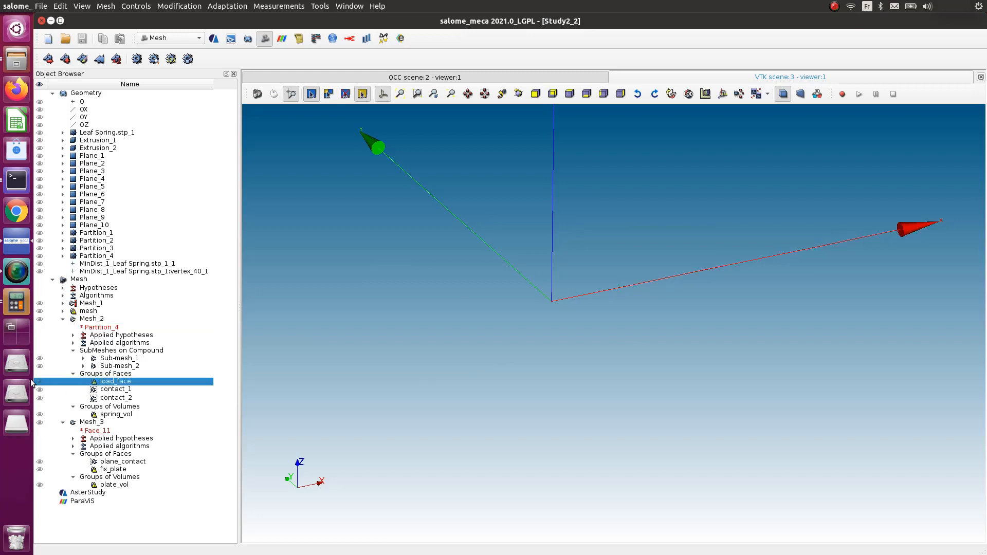
click(39, 382)
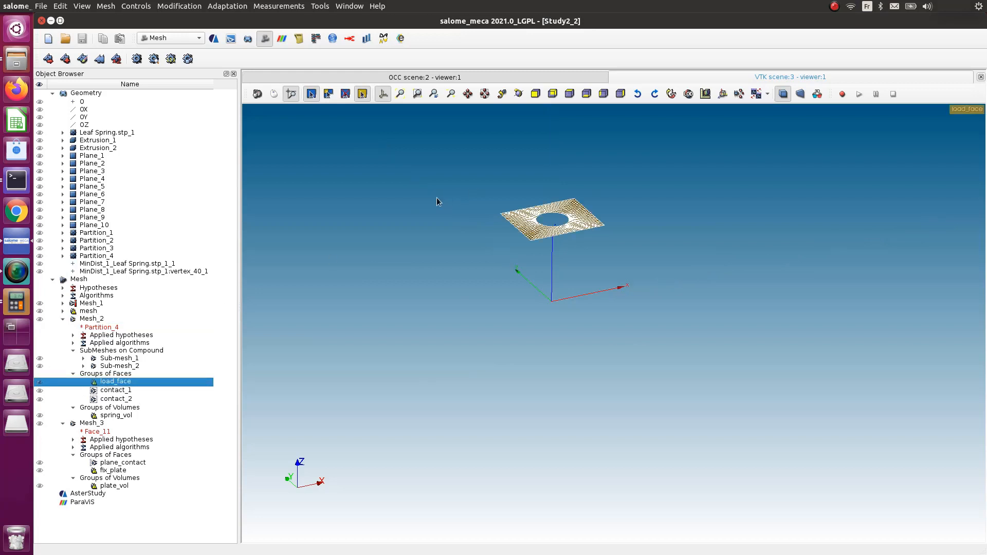
click(41, 383)
click(40, 391)
click(40, 399)
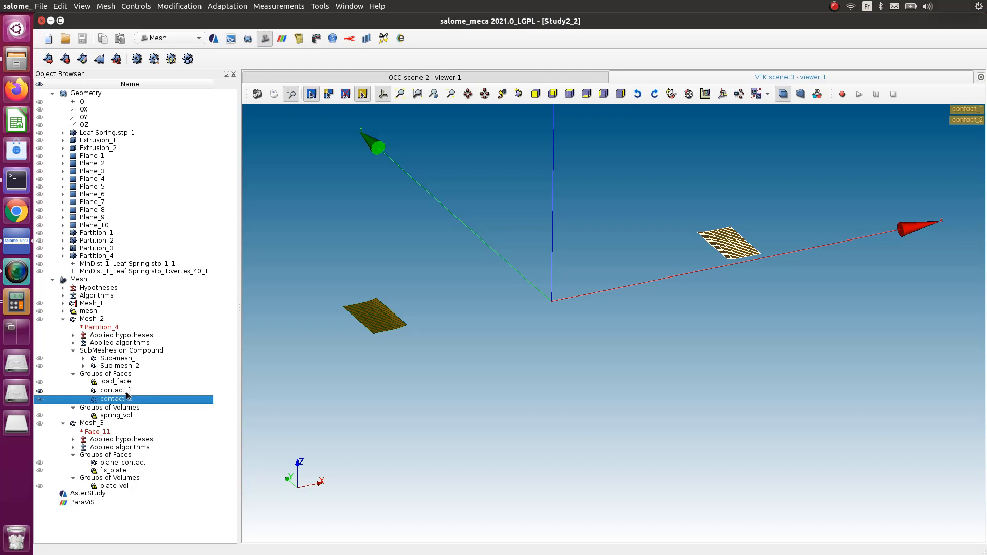
right_click(123, 396)
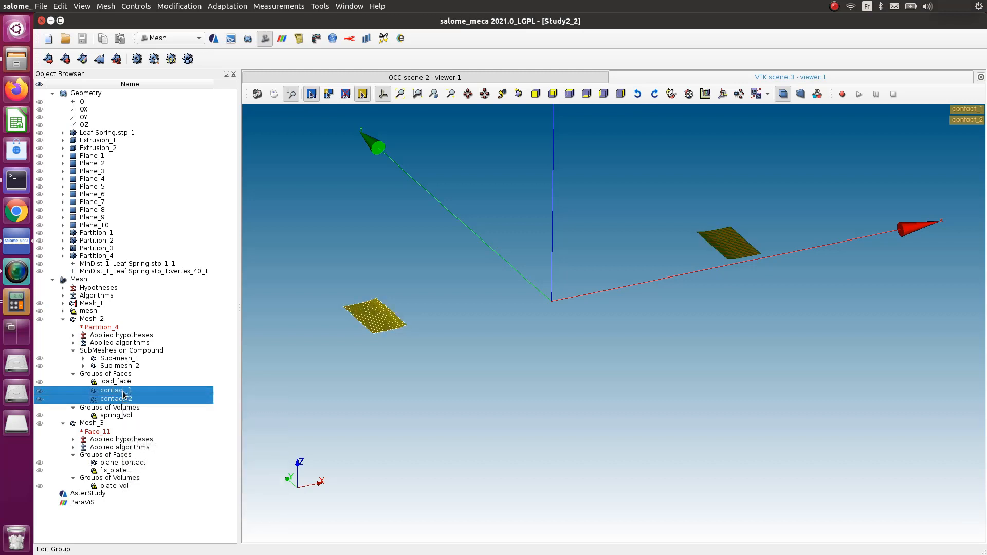
click(181, 400)
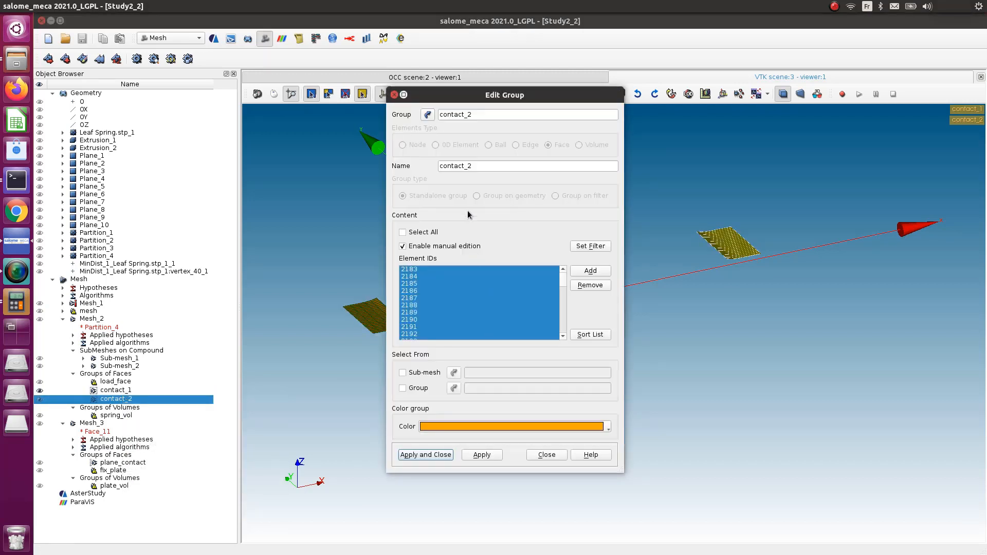
click(394, 95)
click(546, 455)
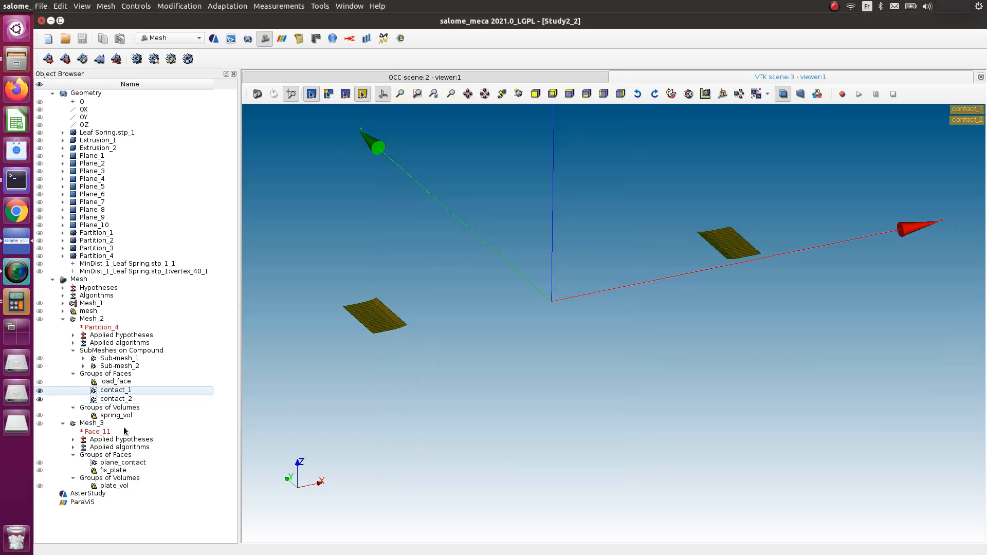
- Unite the contact_1 and contact_2 face groups of Mesh_2 into a new group named spring_contact
shift+click(116, 399)
click(105, 6)
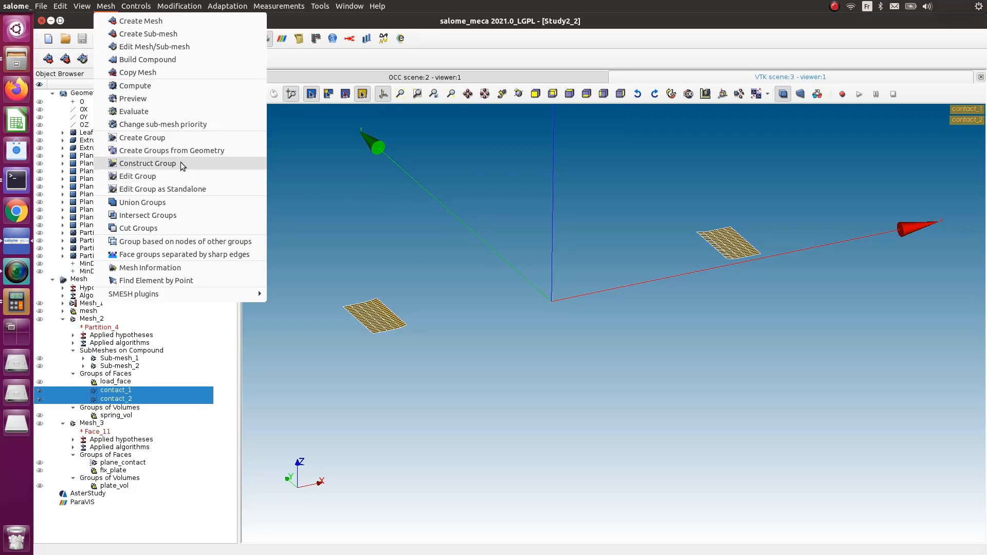
click(182, 203)
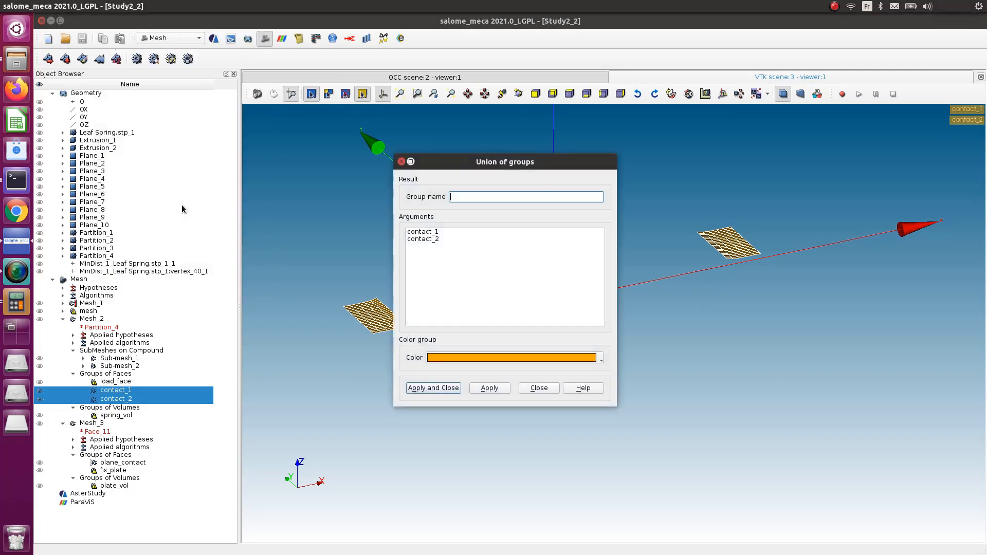
click(469, 197)
text(spring_contact)
click(454, 388)
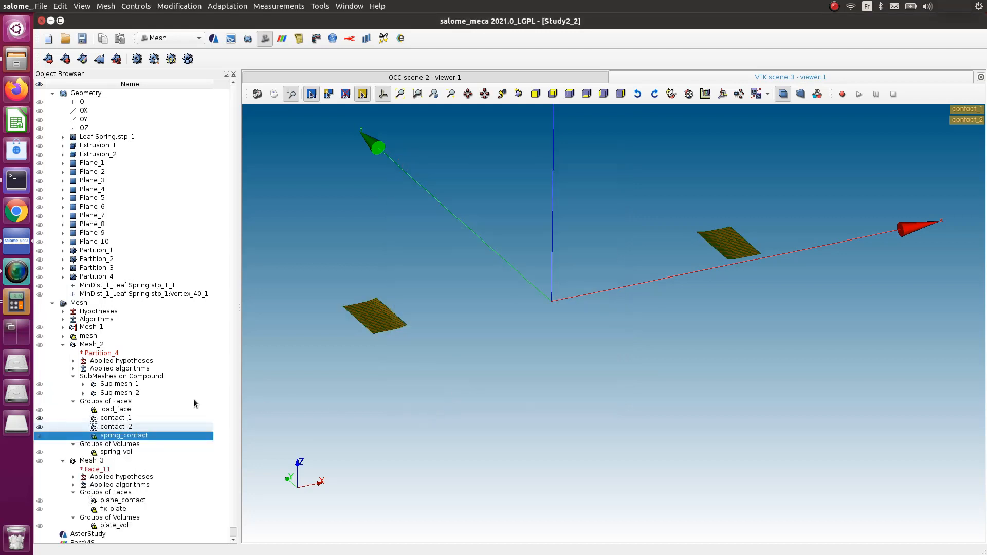
- Hide contact_2 and contact_1 in the viewer and display the spring_contact group briefly on its own
click(40, 427)
click(40, 418)
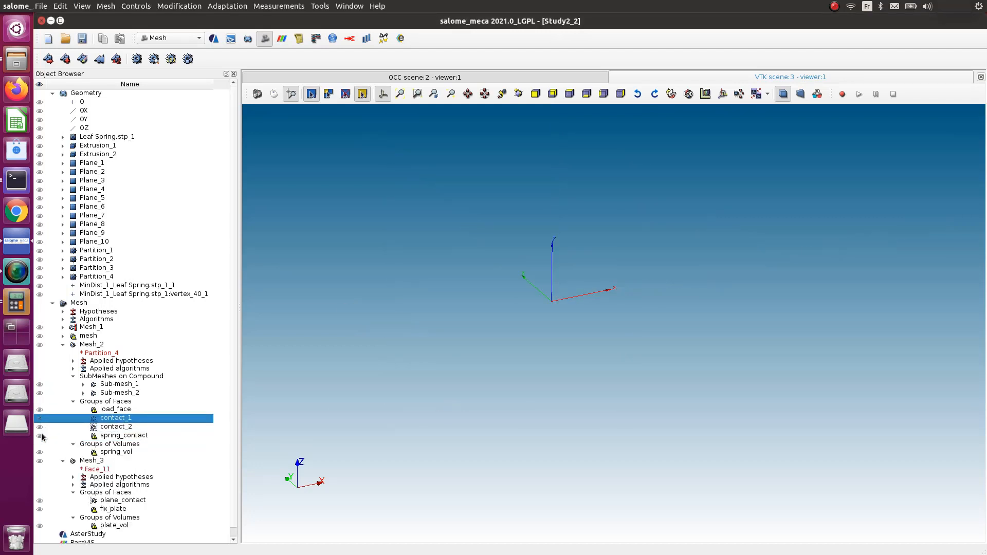
click(41, 436)
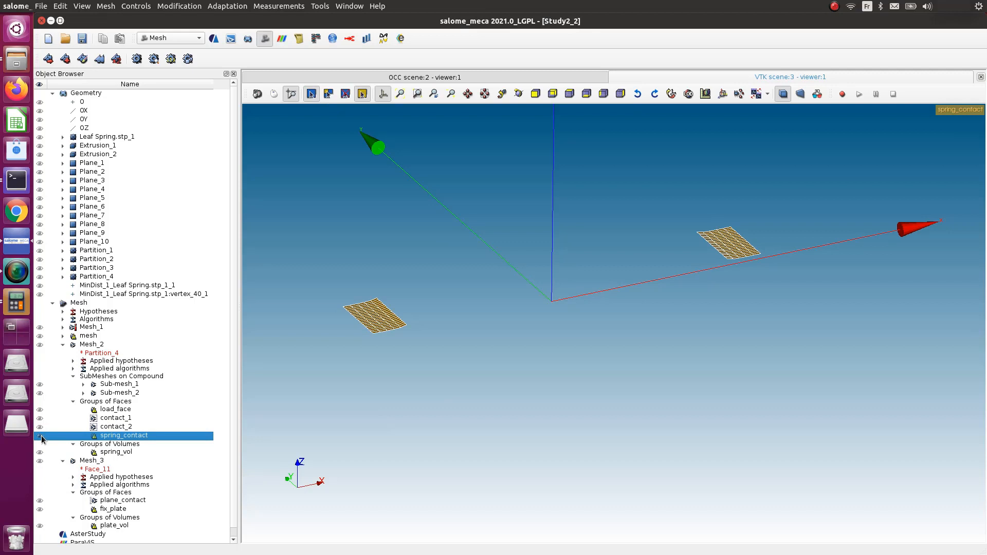
scroll(95, 429, down, 1)
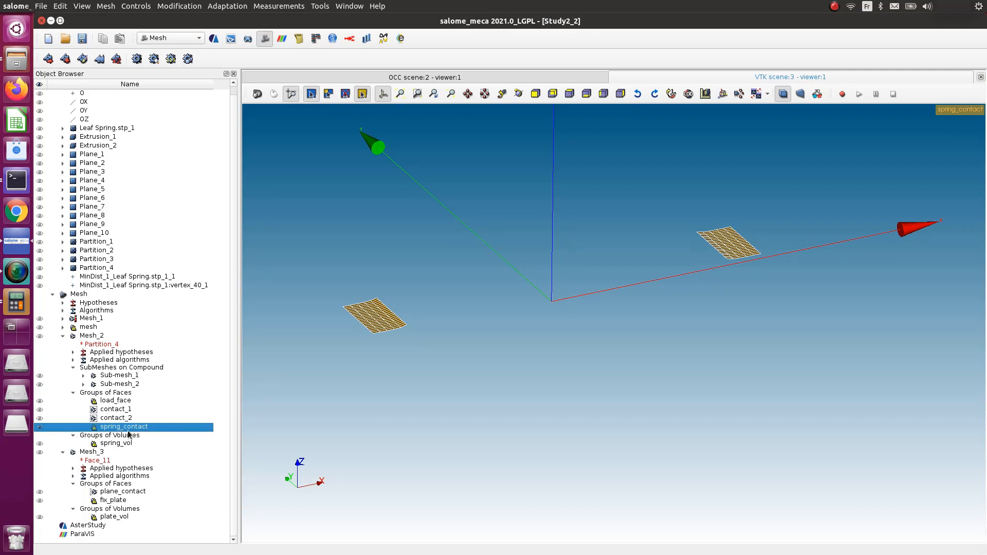
click(39, 427)
- Display the spring_vol, plane_contact, fix_plate and plate_vol groups one at a time, hiding each again to check their contents
click(39, 443)
click(39, 444)
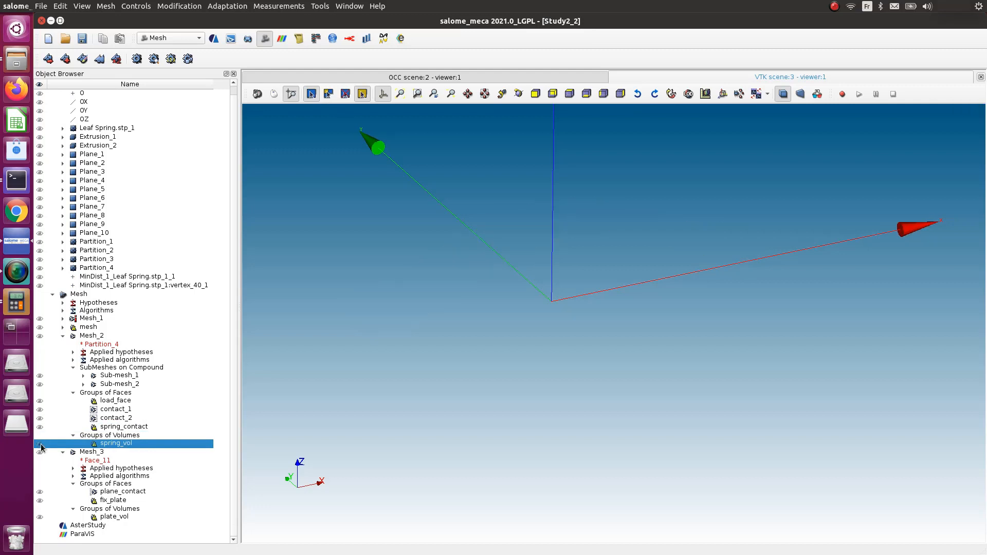
click(40, 492)
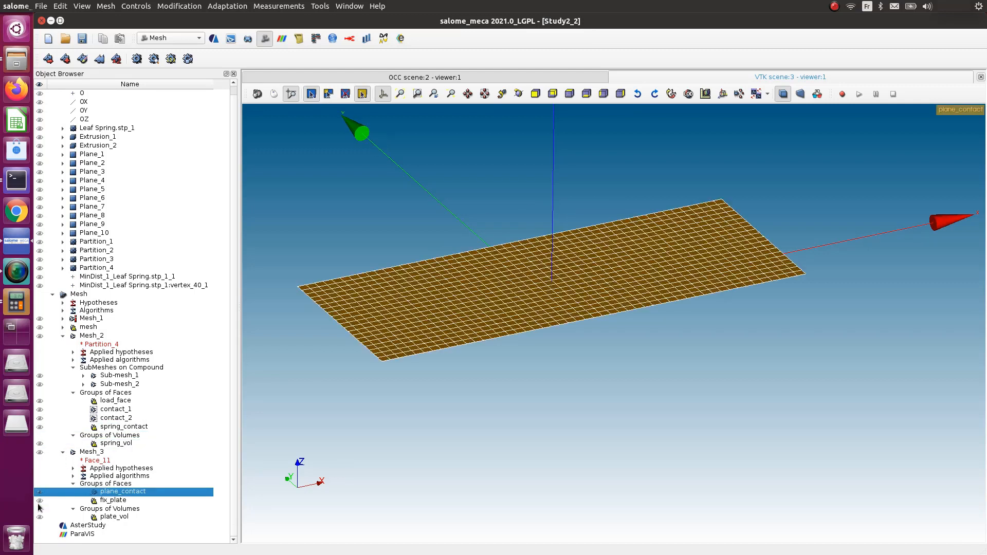
click(40, 492)
click(40, 501)
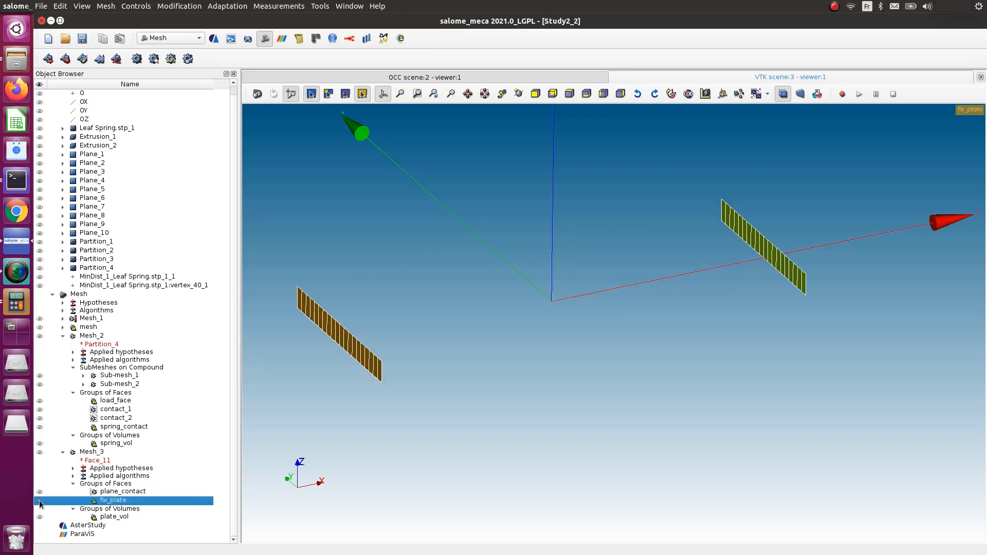
click(40, 501)
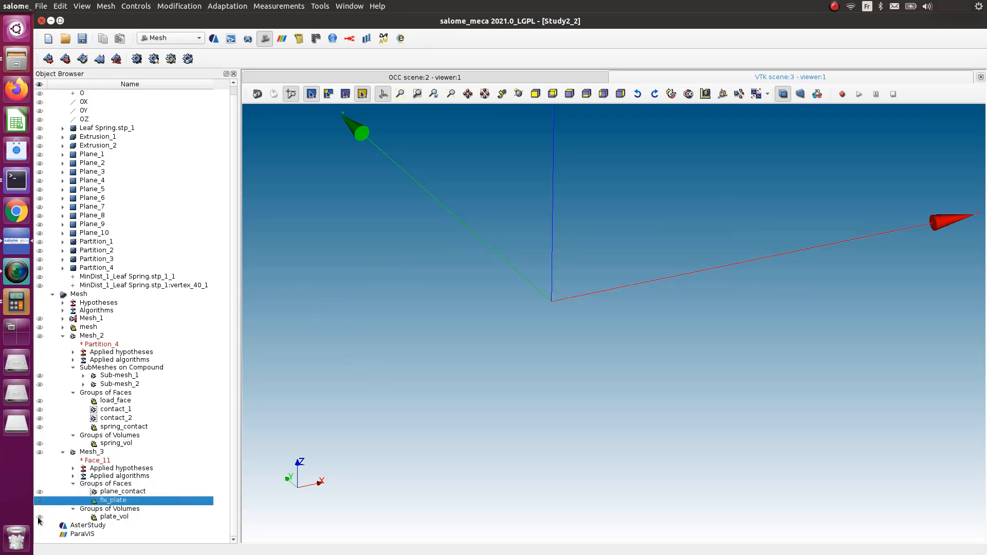
click(40, 517)
click(40, 518)
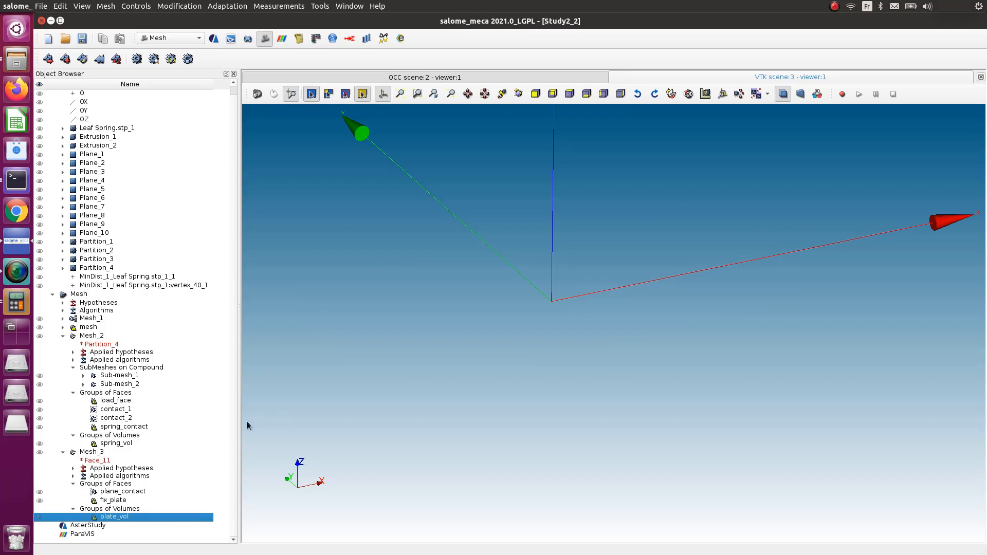
- Save the study and display Mesh_3 and Mesh_2 together in the viewer
click(83, 39)
click(92, 452)
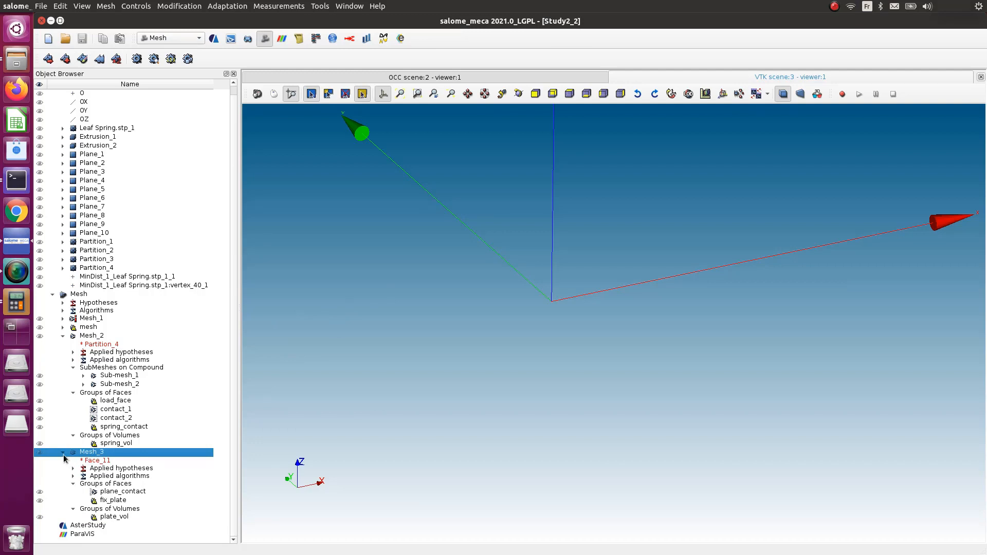
click(41, 453)
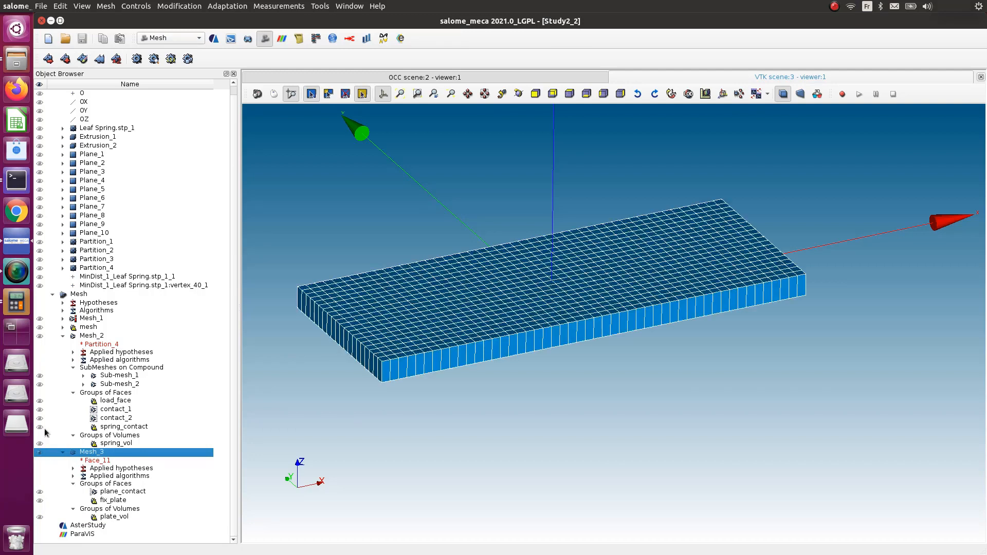
click(79, 337)
click(41, 336)
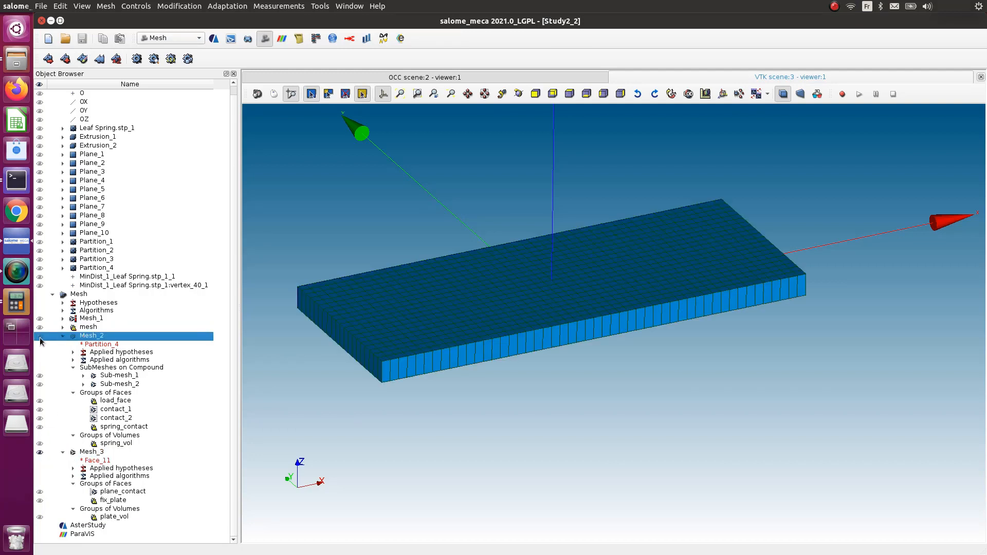
- Start building a compound from Mesh_2 and Mesh_3 and name the new mesh spring_plate
shift+click(95, 453)
click(94, 453)
ctrl+click(106, 337)
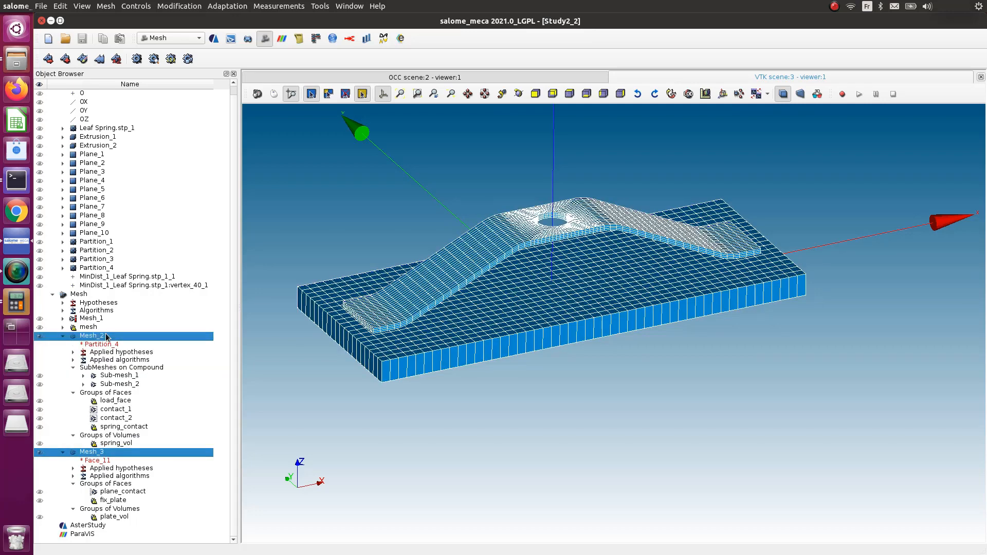
click(99, 59)
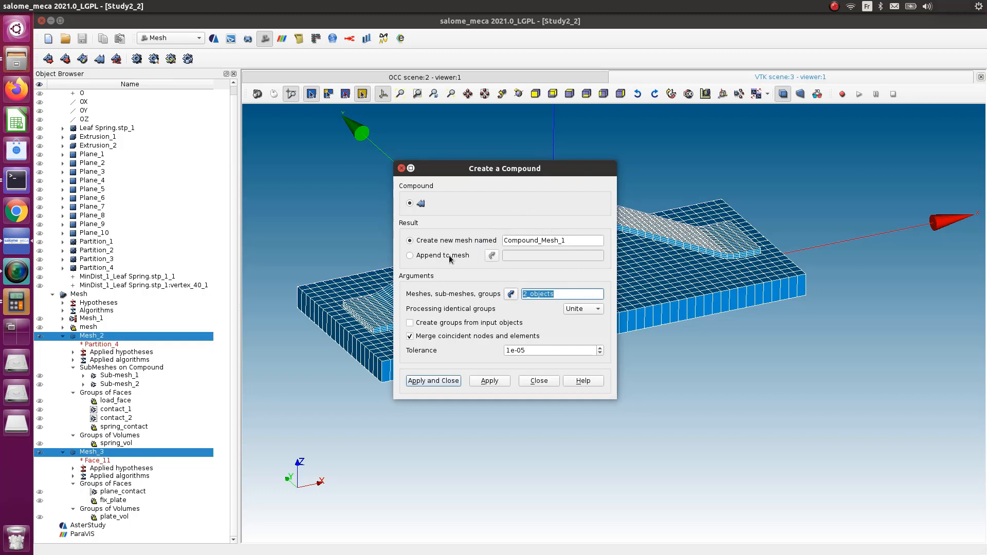
click(575, 240)
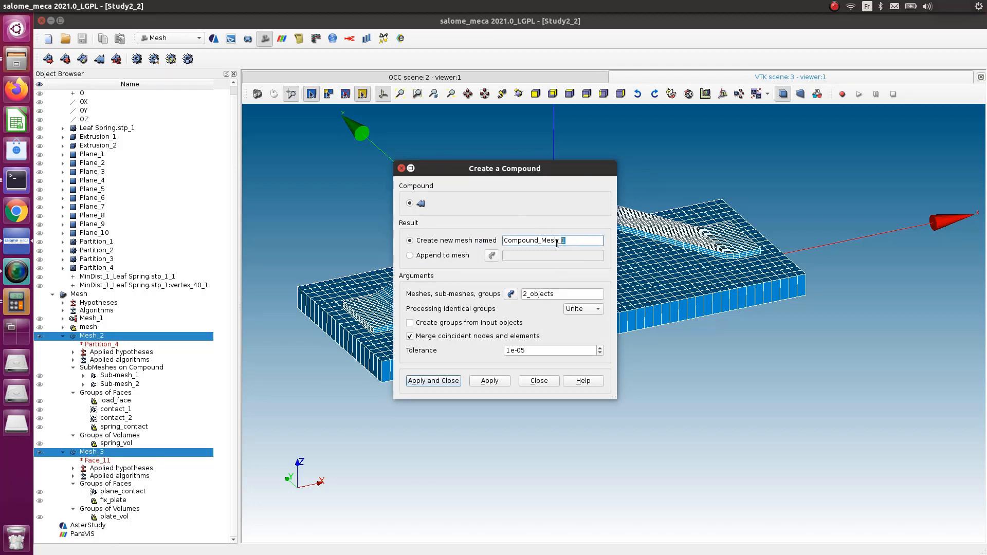
drag(571, 241, 471, 241)
text(spring_plate)
- Disable merging of coincident nodes and elements, enable creating groups from input objects, and create the compound
click(410, 337)
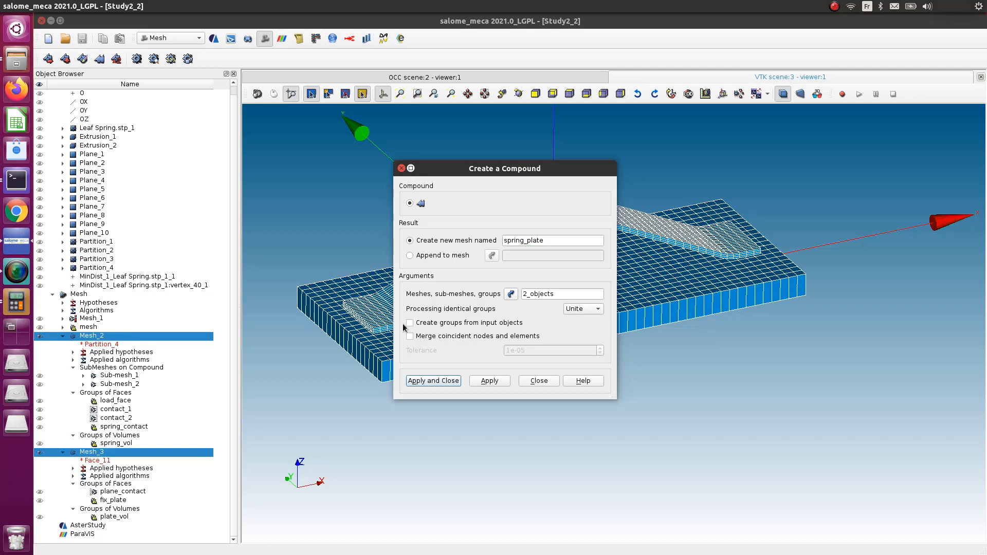
click(409, 323)
click(437, 380)
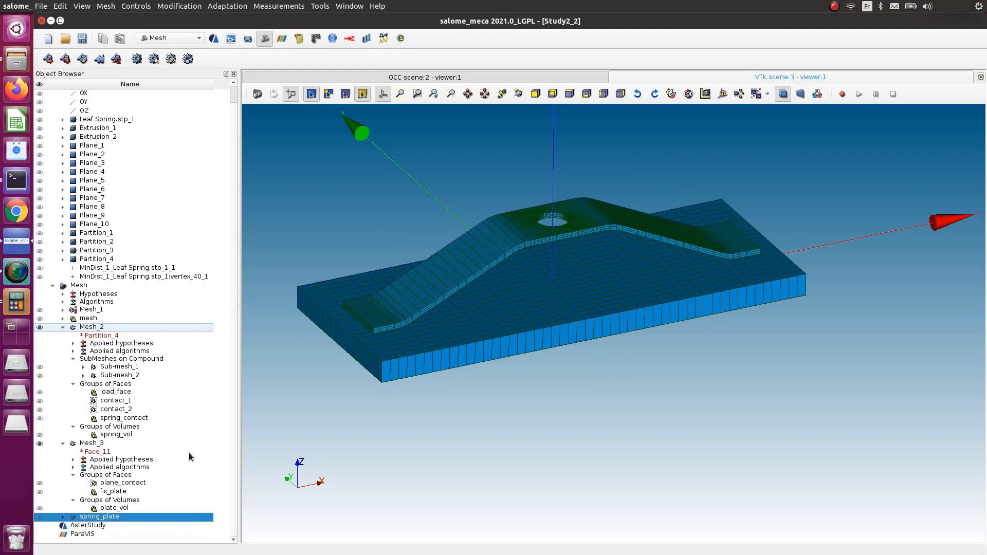
- Hide Mesh_3 and Mesh_2 and show only the spring_plate compound mesh in the viewer
click(41, 445)
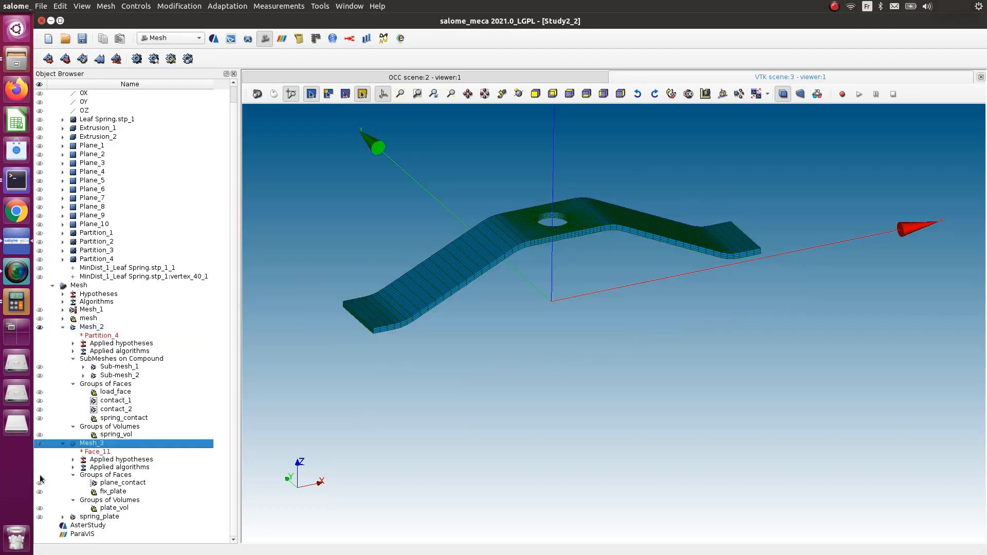
click(41, 328)
click(40, 517)
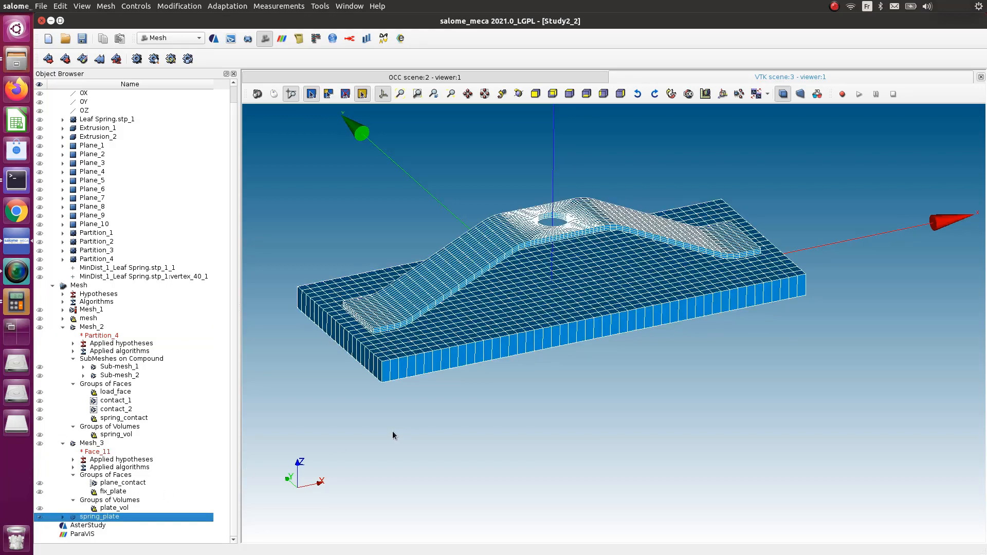
scroll(333, 232, up, 3)
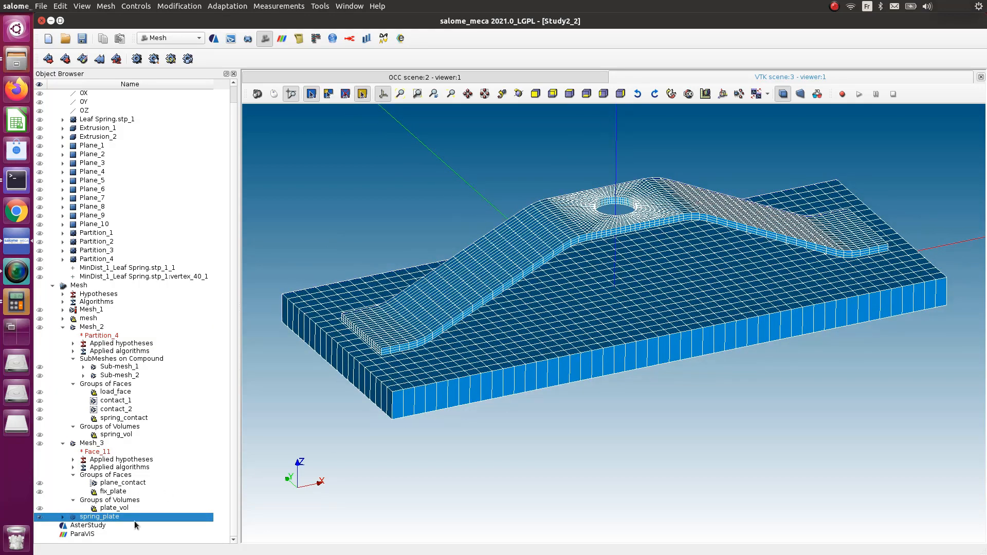
click(39, 517)
click(40, 516)
- Save the study and export the spring_plate mesh as a MED 4.1 file named spring_plate2 in the leaf folder
click(82, 39)
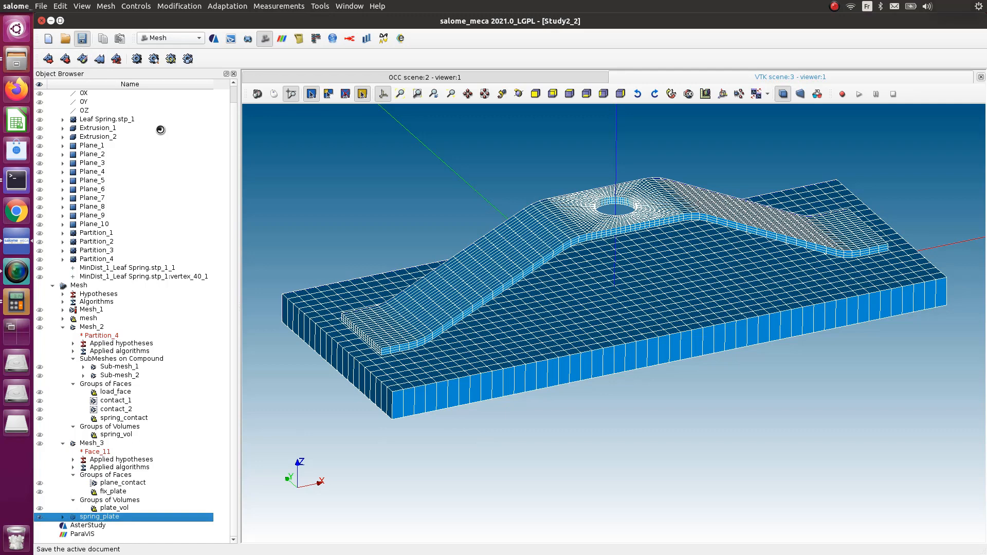
right_click(104, 518)
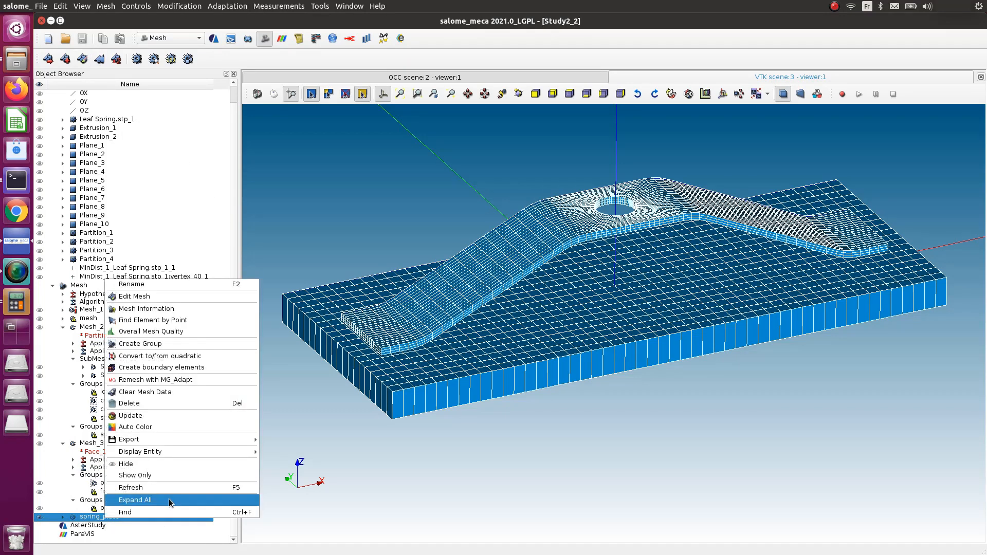
mouse_move(168, 443)
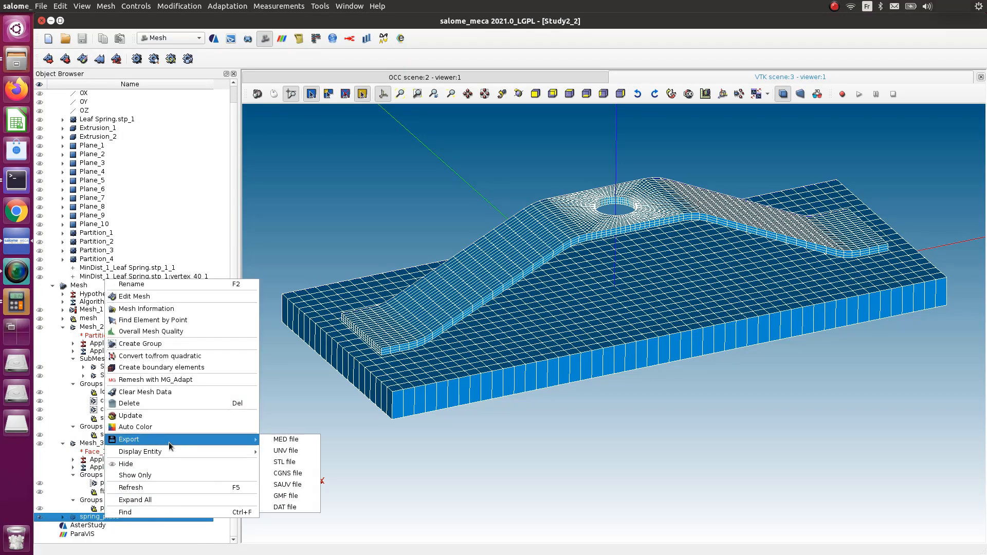
click(286, 439)
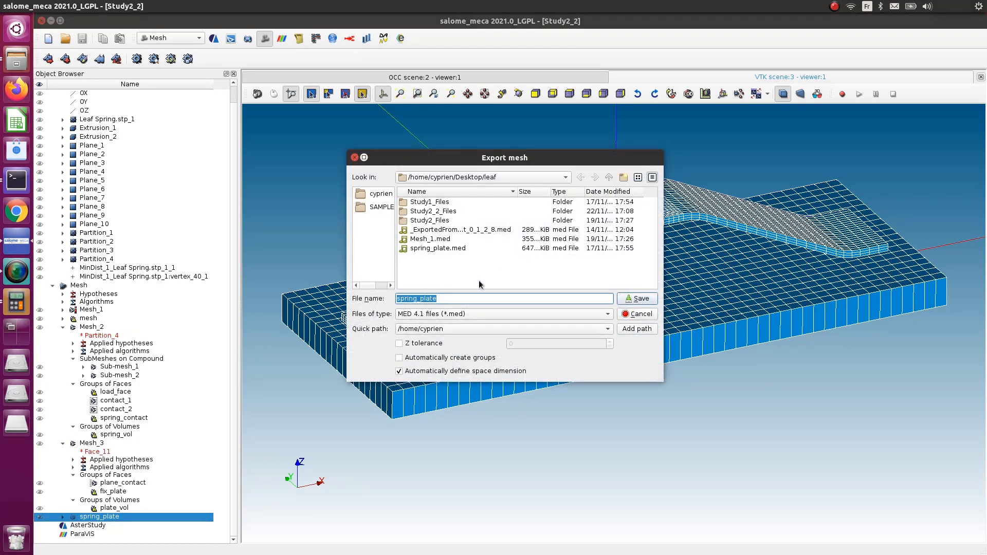
click(452, 249)
click(465, 296)
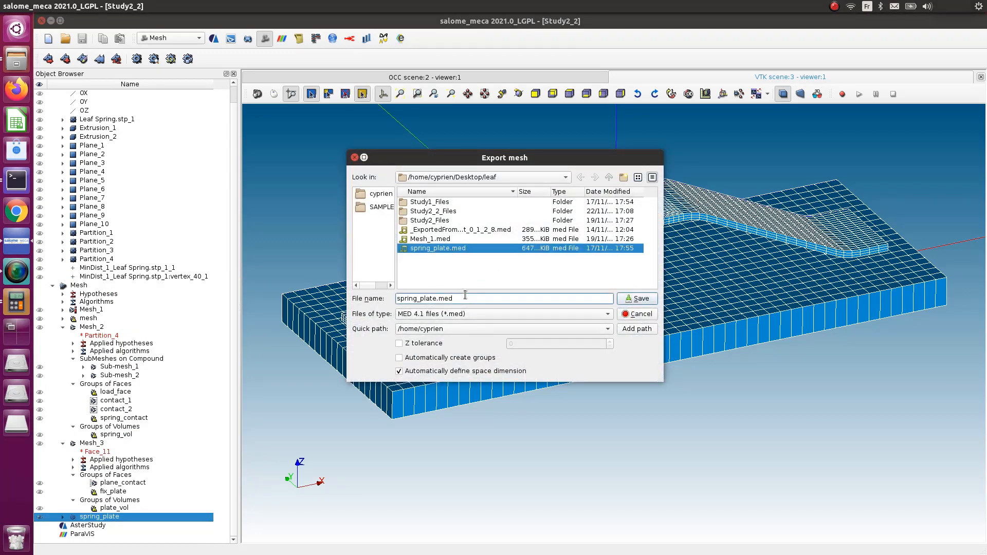
key(BackSpace)
key(BackSpace)
text(2)
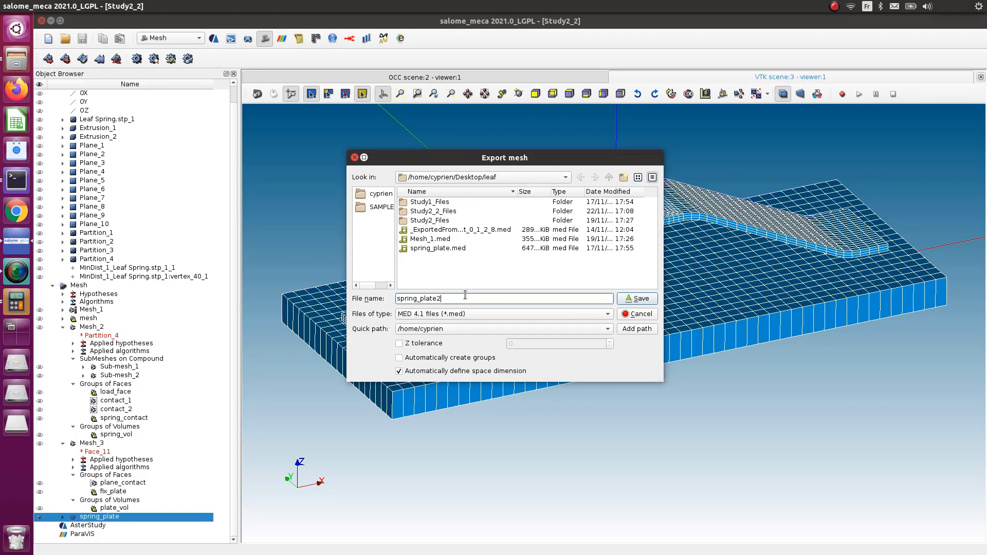
click(641, 299)
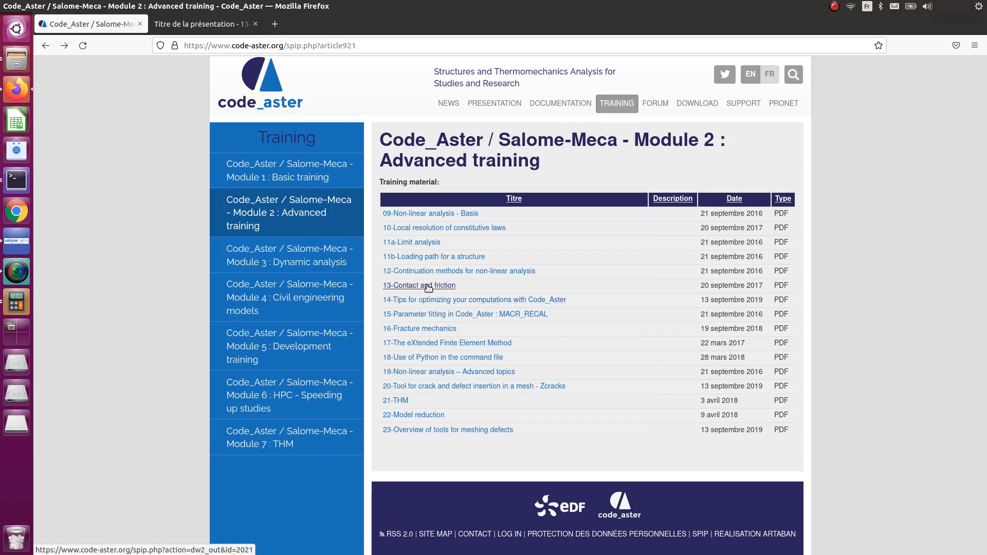
- In Firefox, view the Contact and friction course PDF and read the outline and the comparison table of contact formulations on page 15
click(189, 23)
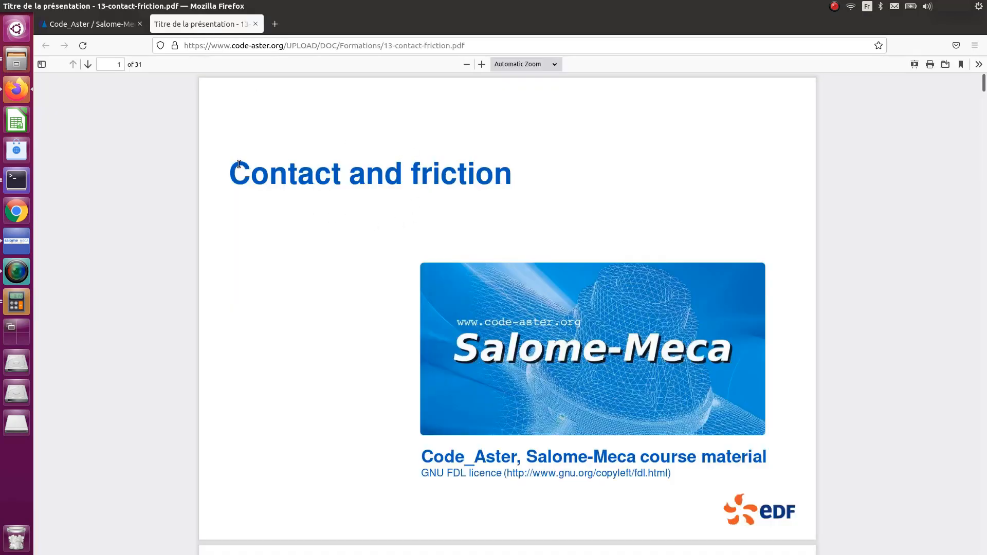
scroll(307, 212, down, 10)
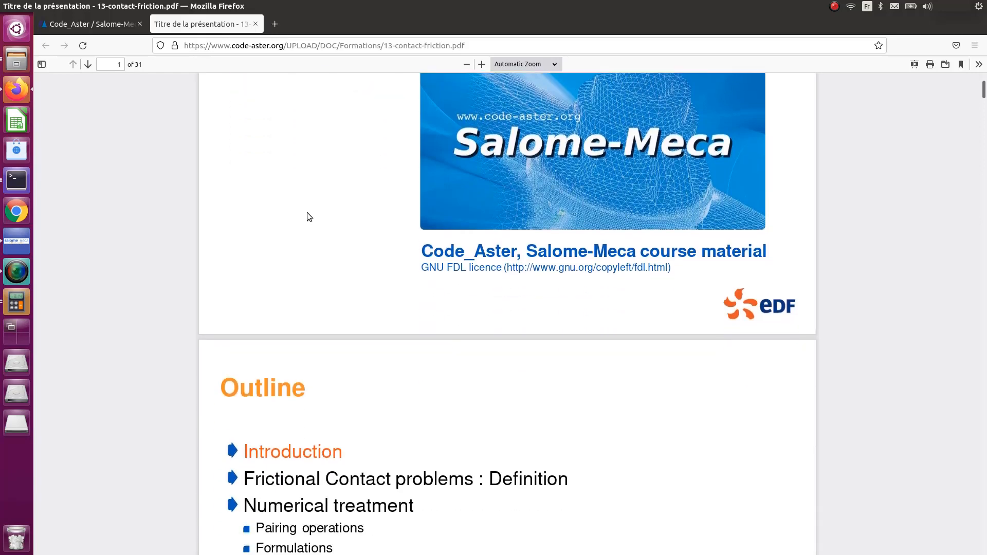
scroll(307, 212, down, 4)
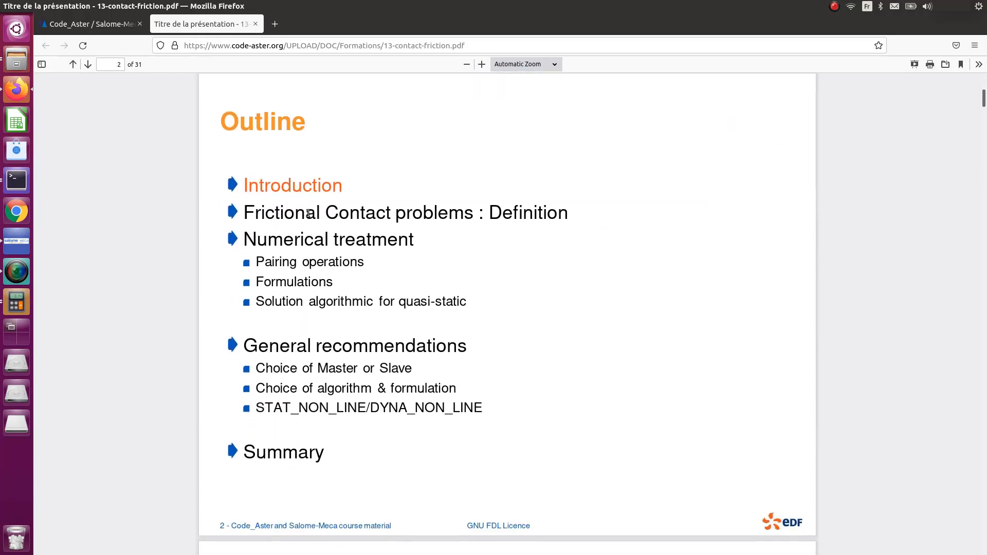
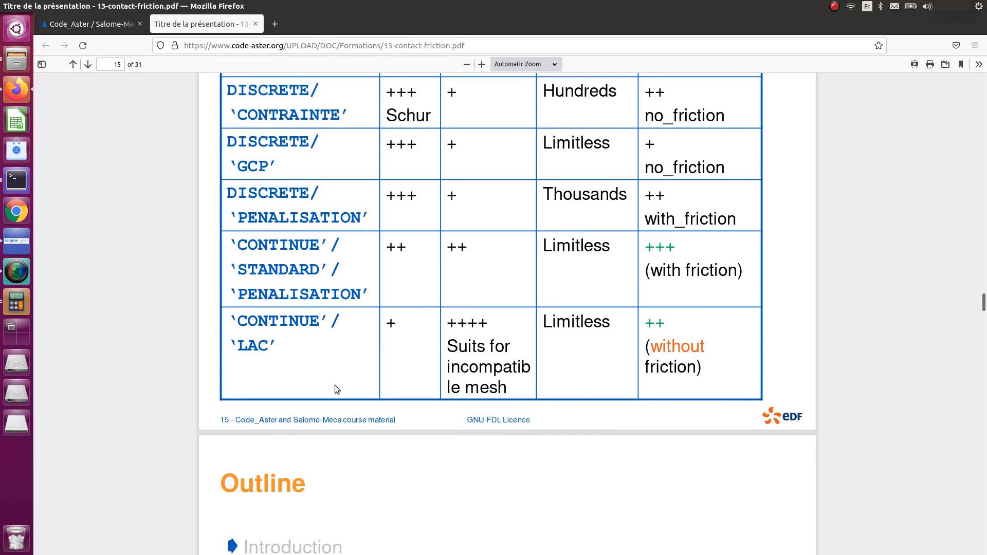
scroll(538, 324, up, 4)
scroll(494, 495, down, 4)
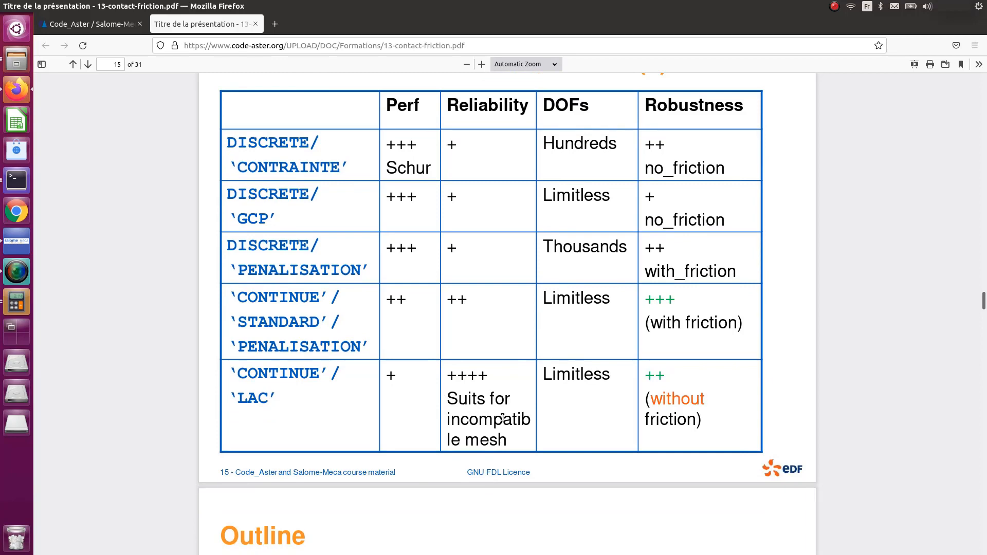
scroll(502, 418, down, 4)
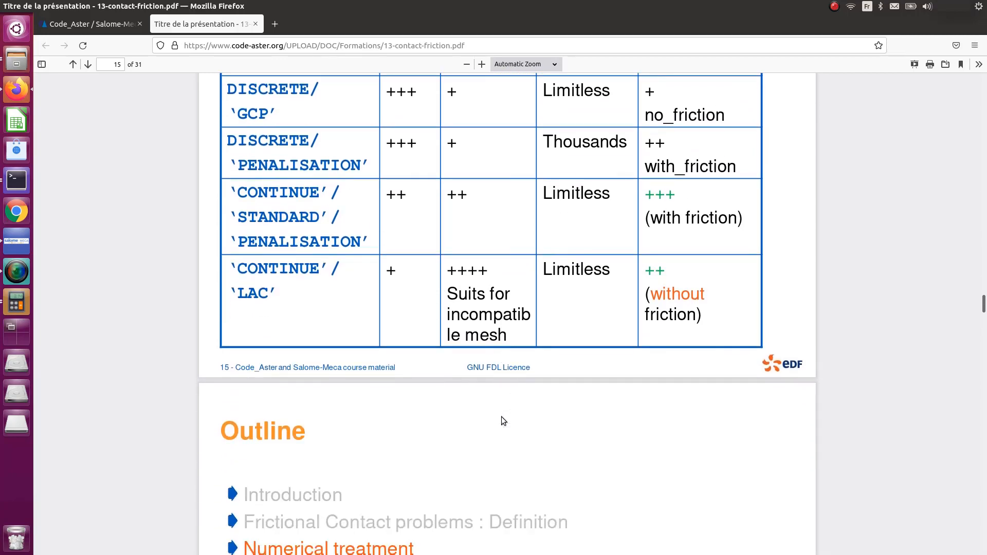
- Review the page 15 formulation table, then examine the LAC method recommendations and DECOUPE_LAC pre-treatment on page 27 of the contact PDF
scroll(501, 417, up, 4)
scroll(242, 444, down, 15)
scroll(242, 444, down, 1)
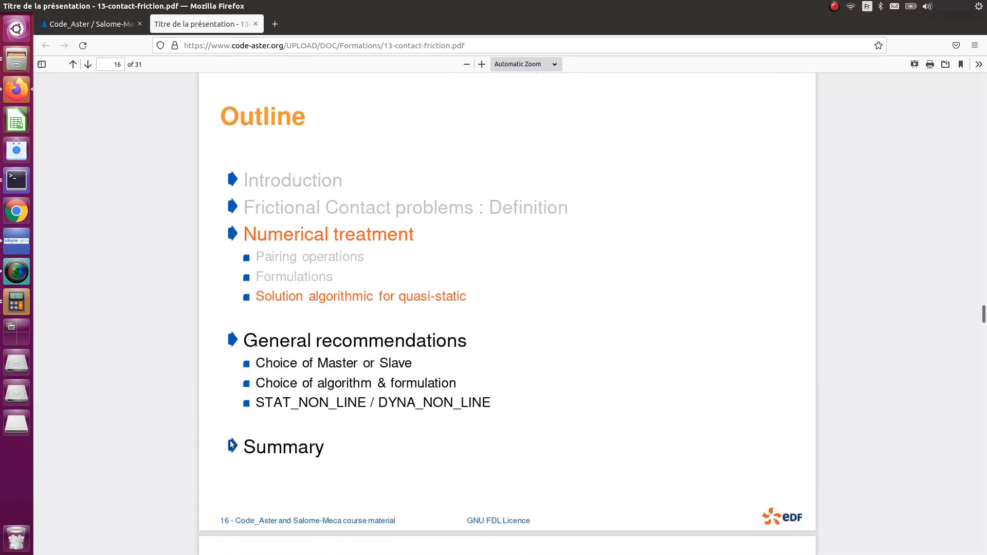
scroll(232, 446, up, 10)
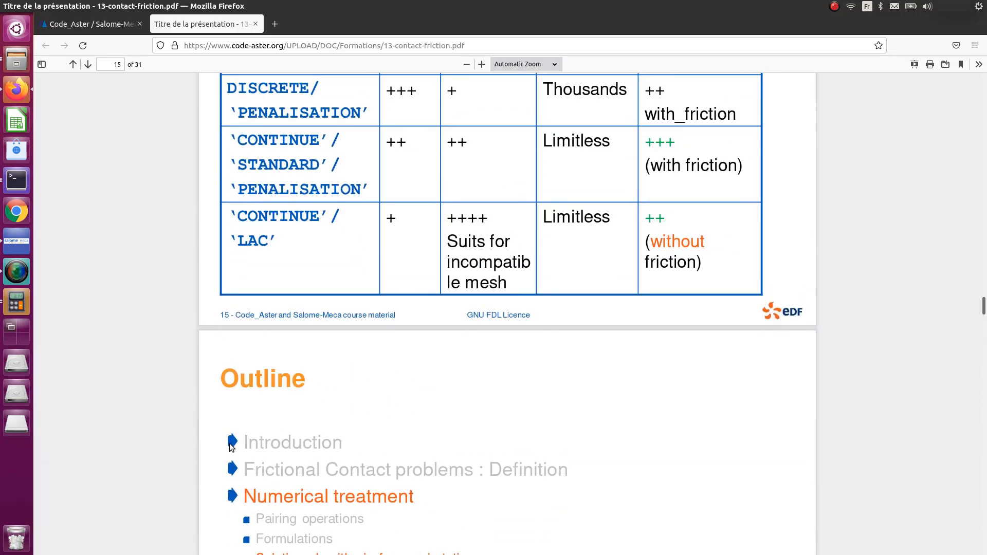
scroll(230, 446, up, 6)
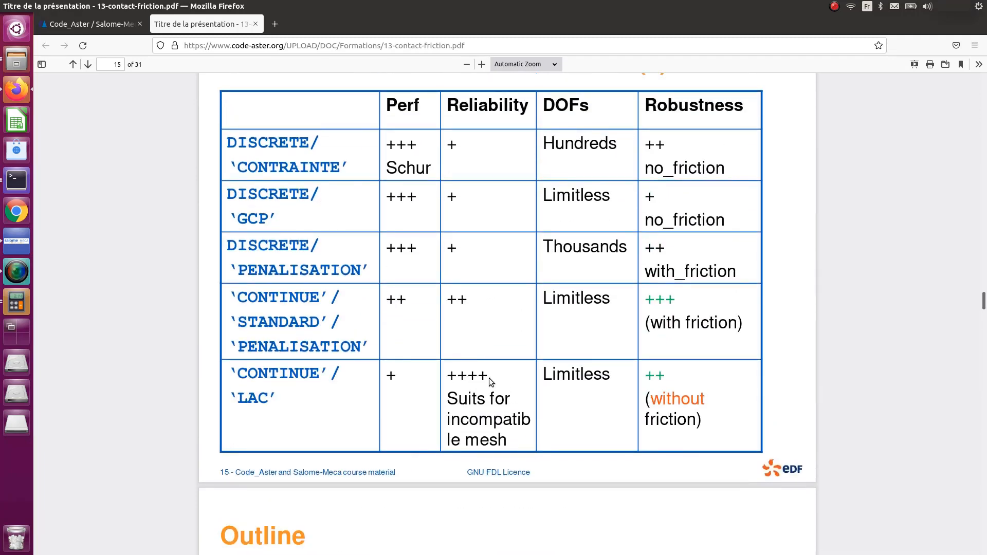
scroll(401, 378, down, 8)
scroll(401, 376, down, 12)
scroll(651, 365, down, 20)
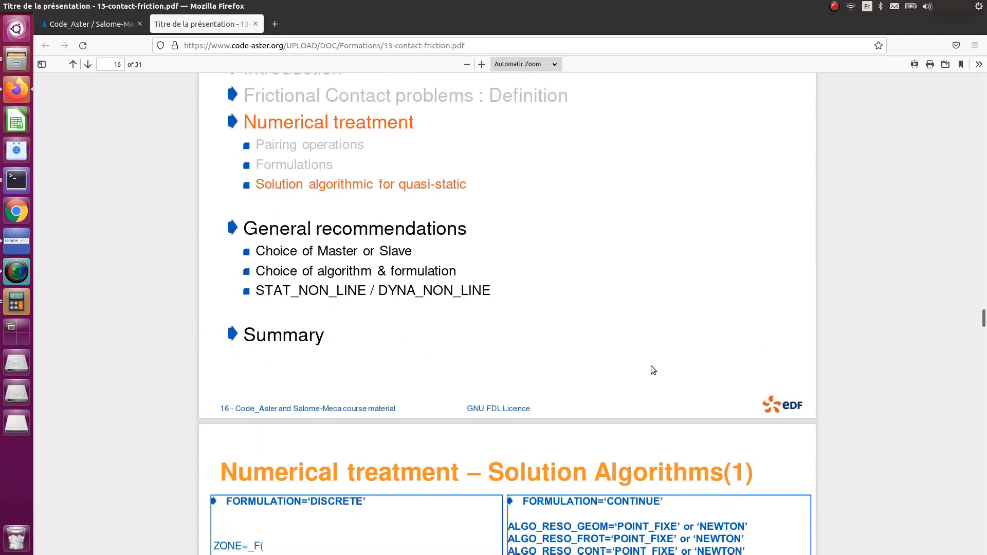
scroll(650, 360, down, 20)
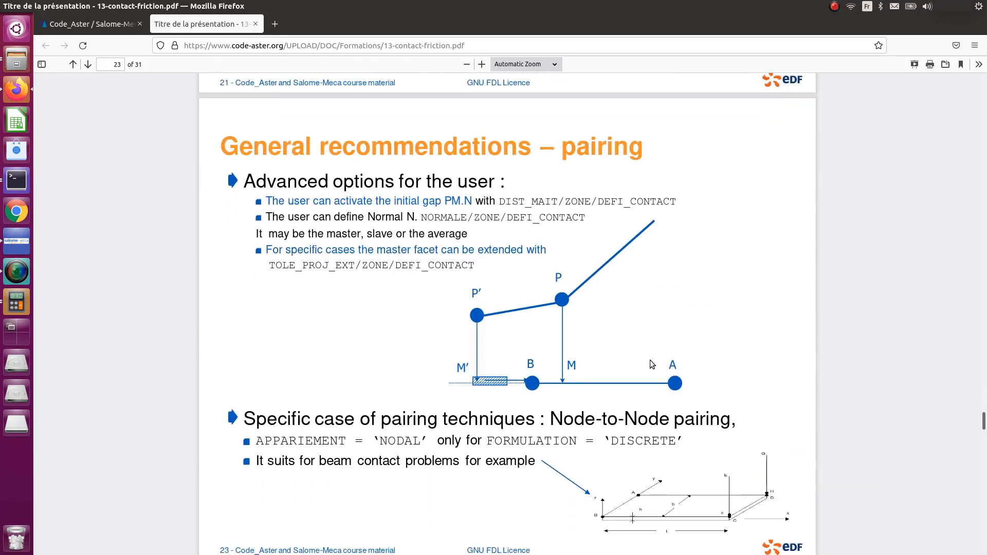
scroll(596, 327, up, 10)
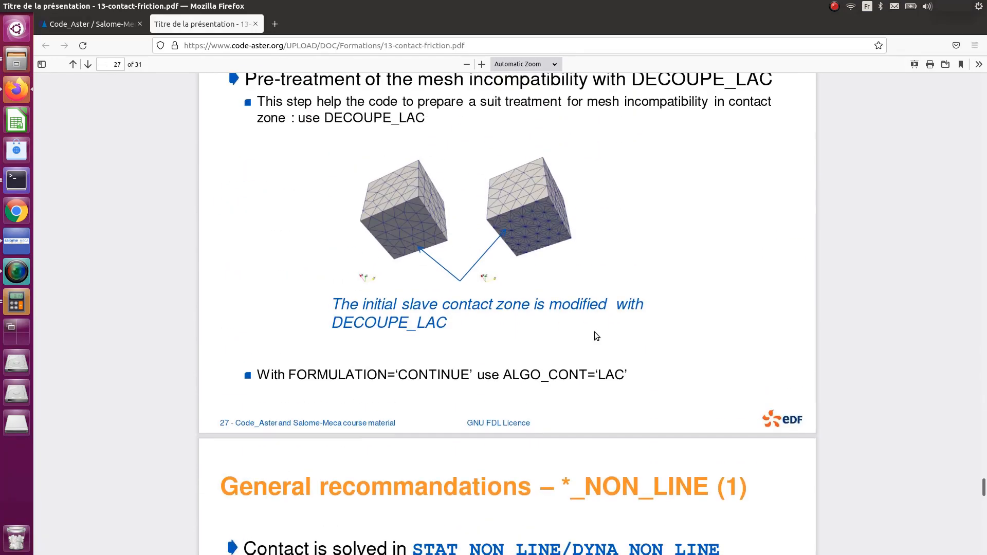
scroll(594, 332, down, 2)
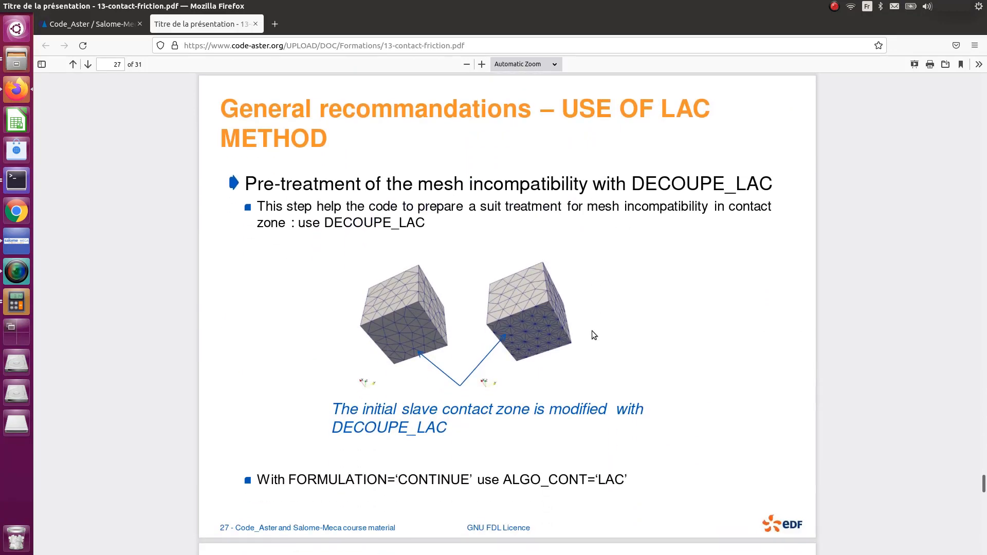
drag(637, 185, 776, 194)
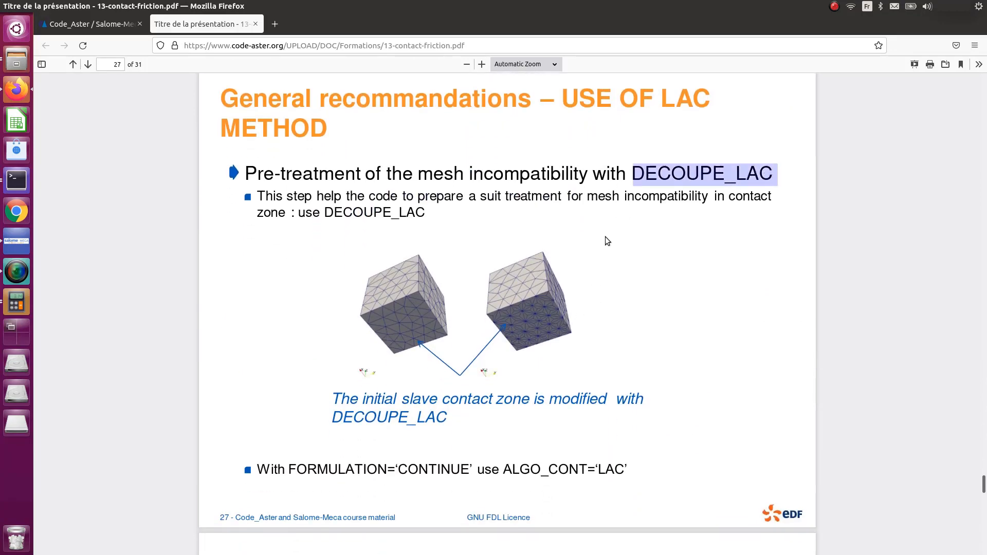
scroll(516, 282, down, 1)
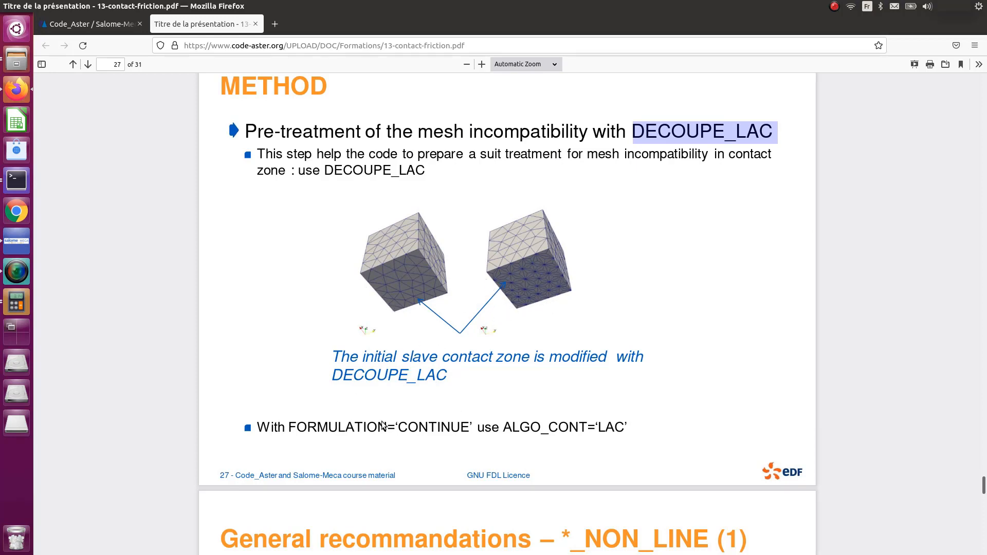
- Skim the general recommendations on resolution optimization, *_NON_LINE settings and post-processing on pages 24 to 31 of the PDF
scroll(393, 407, up, 5)
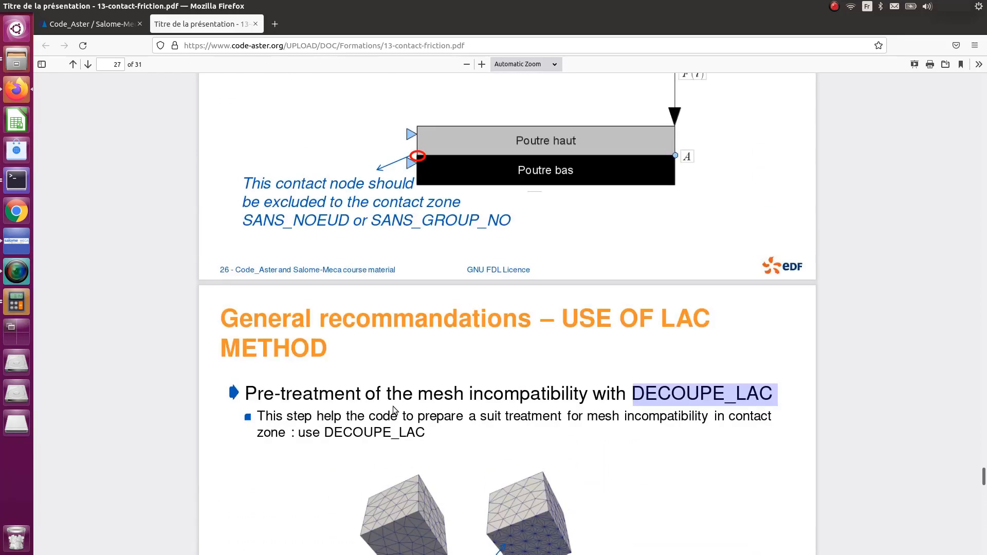
scroll(393, 406, up, 17)
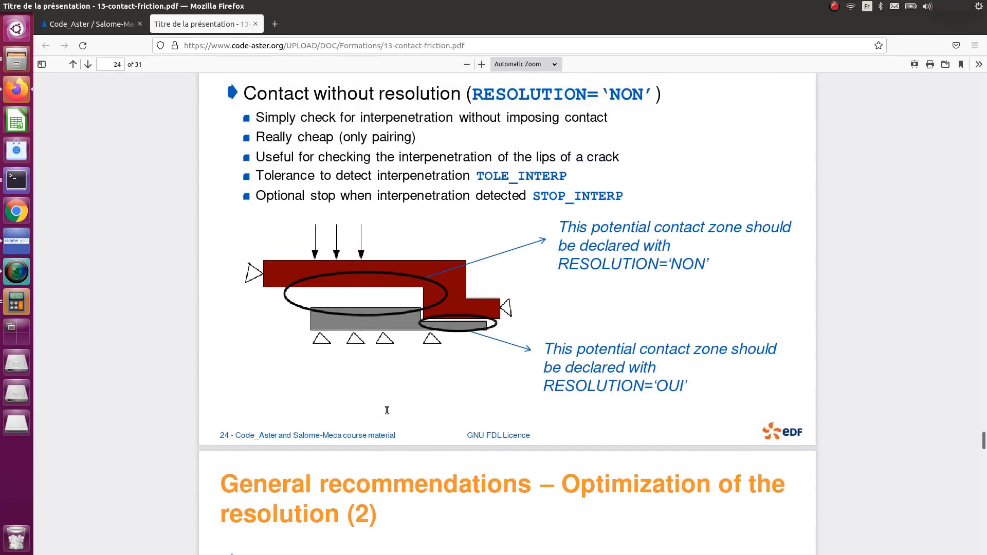
scroll(386, 411, down, 16)
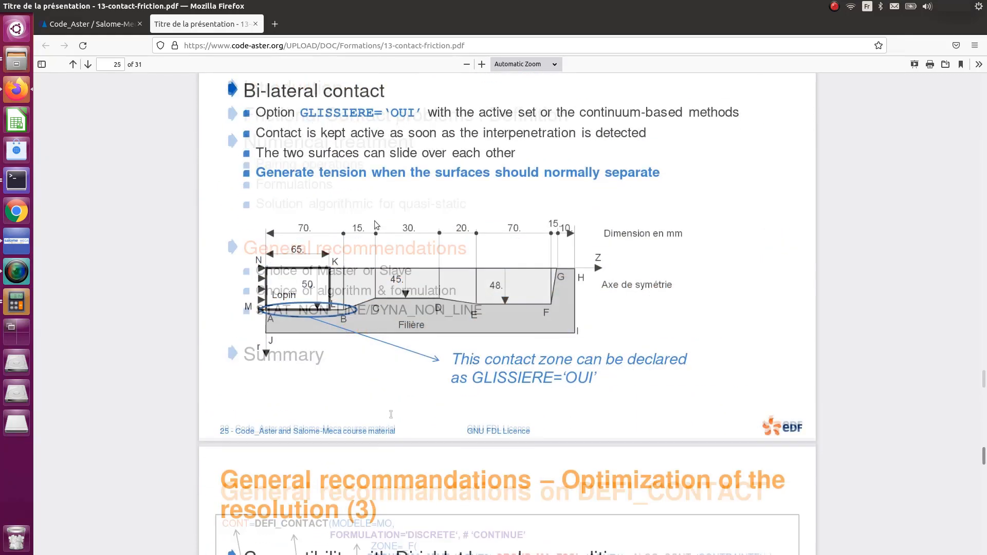
scroll(376, 225, down, 17)
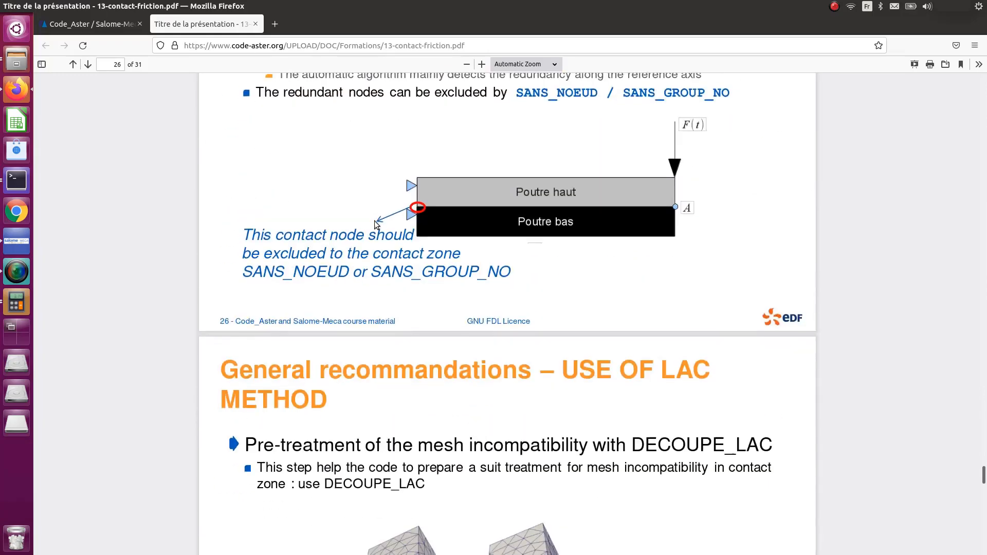
scroll(374, 221, down, 17)
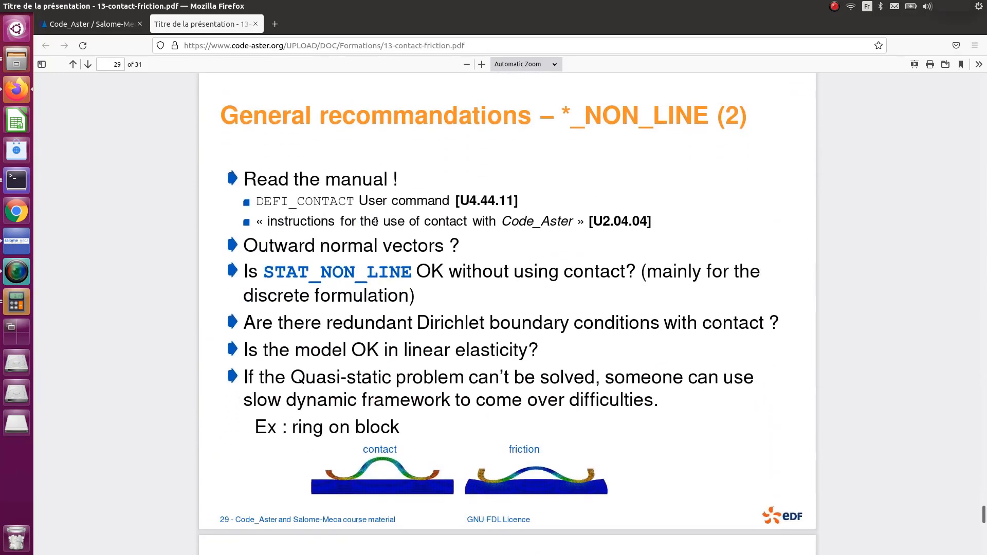
scroll(375, 221, down, 5)
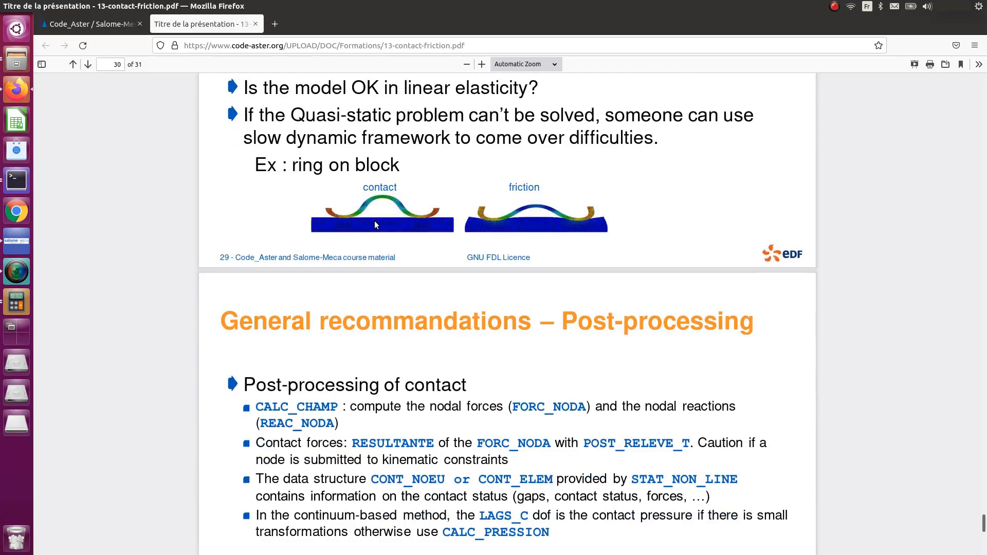
scroll(374, 221, down, 8)
scroll(370, 224, down, 10)
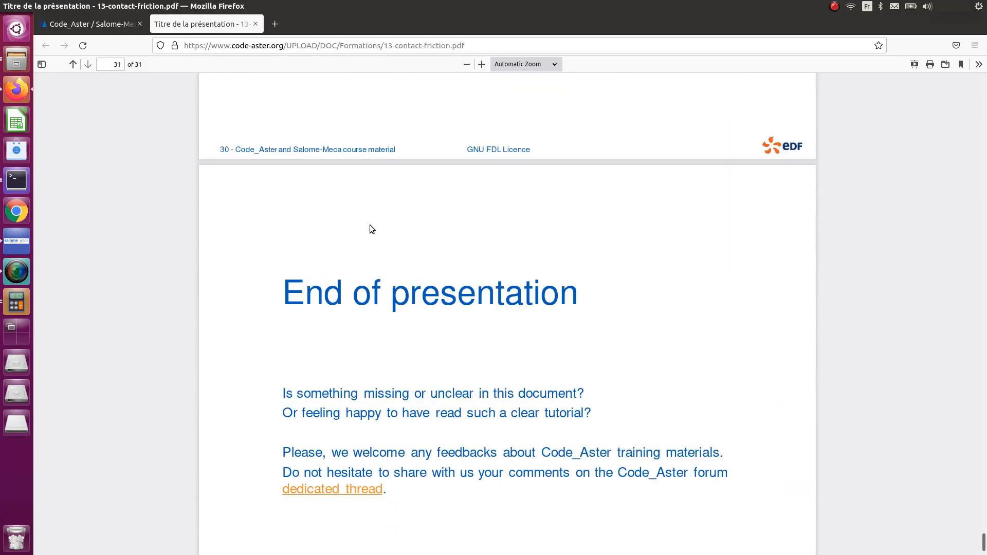
scroll(638, 198, up, 18)
scroll(635, 199, up, 15)
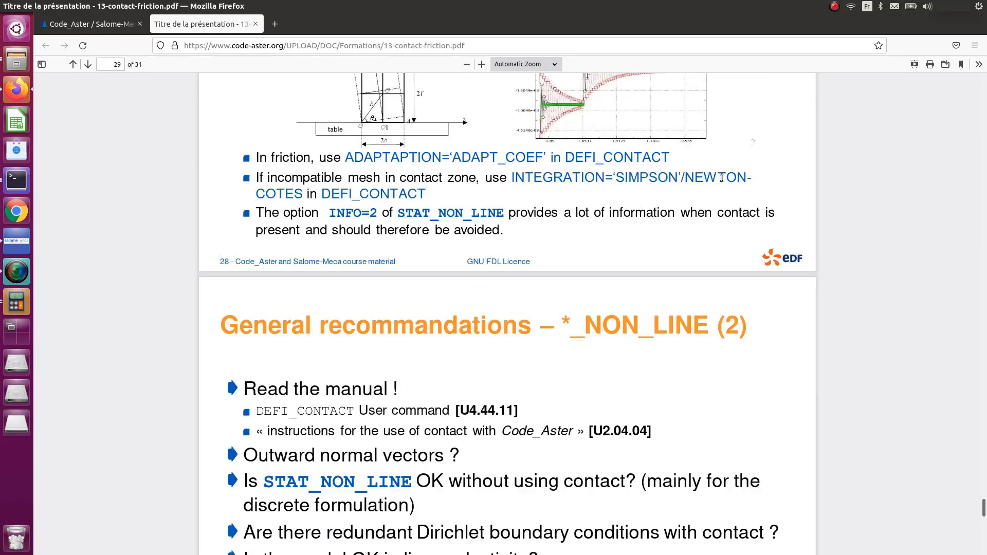
click(836, 6)
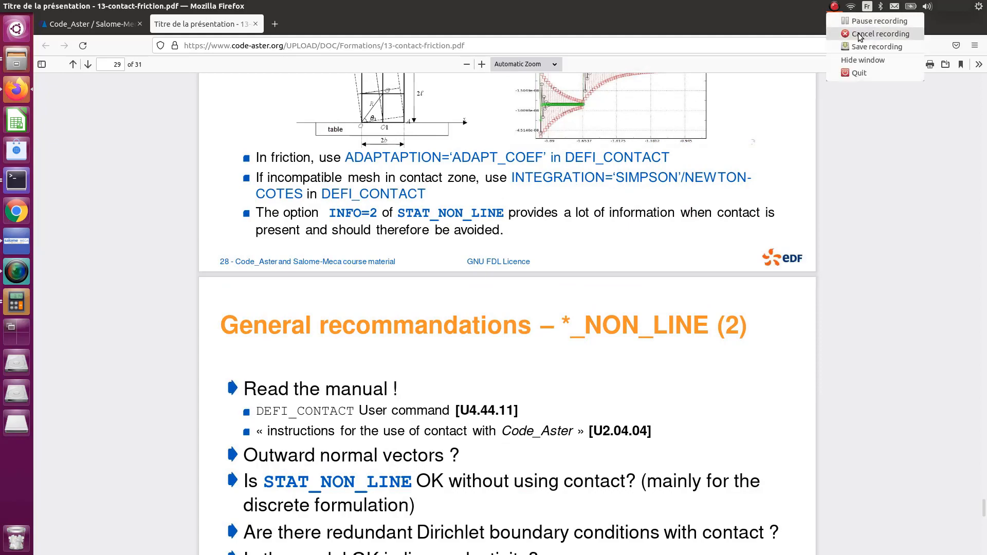
click(851, 22)
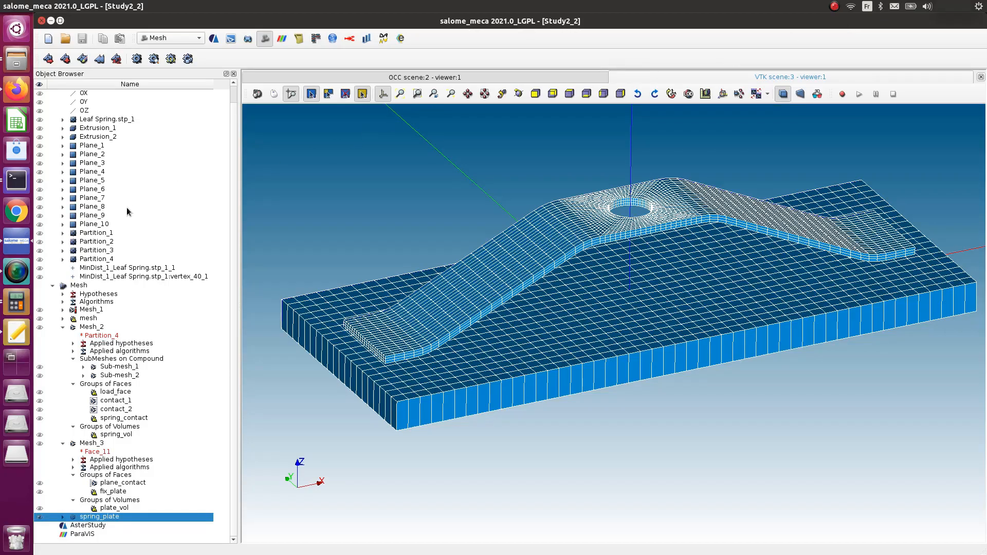
- In Salome-Meca, activate the AsterStudy module and show the current case's Stage_1 command categories in the case view
click(215, 41)
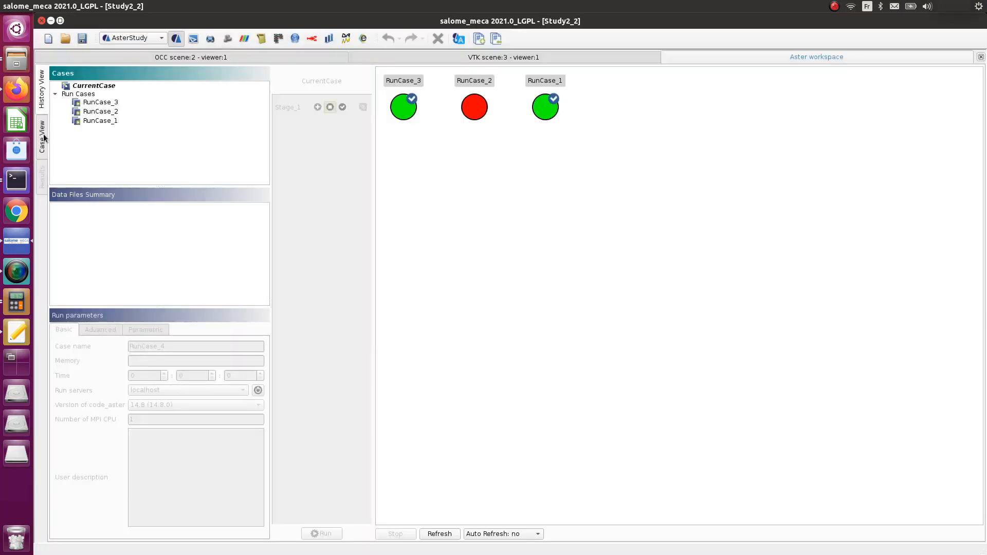
click(44, 135)
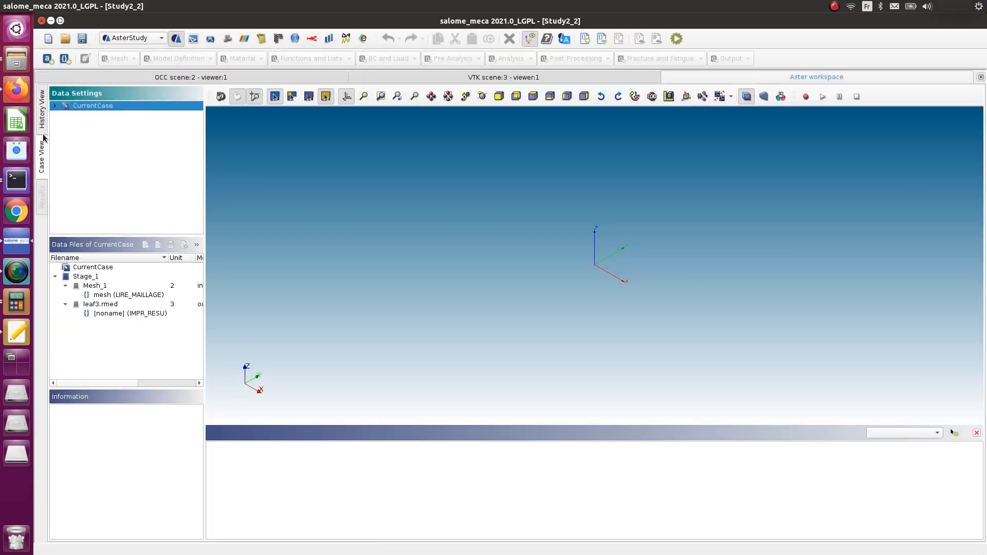
click(54, 106)
click(65, 115)
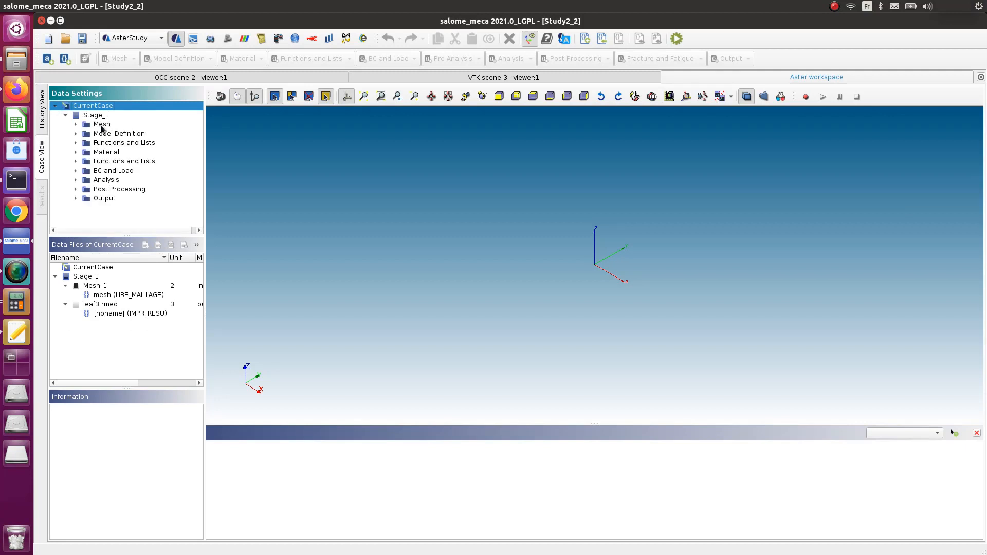
- Change the input mesh of the LIRE_MAILLAGE command to spring_plate and keep the MED format
click(76, 124)
double_click(108, 133)
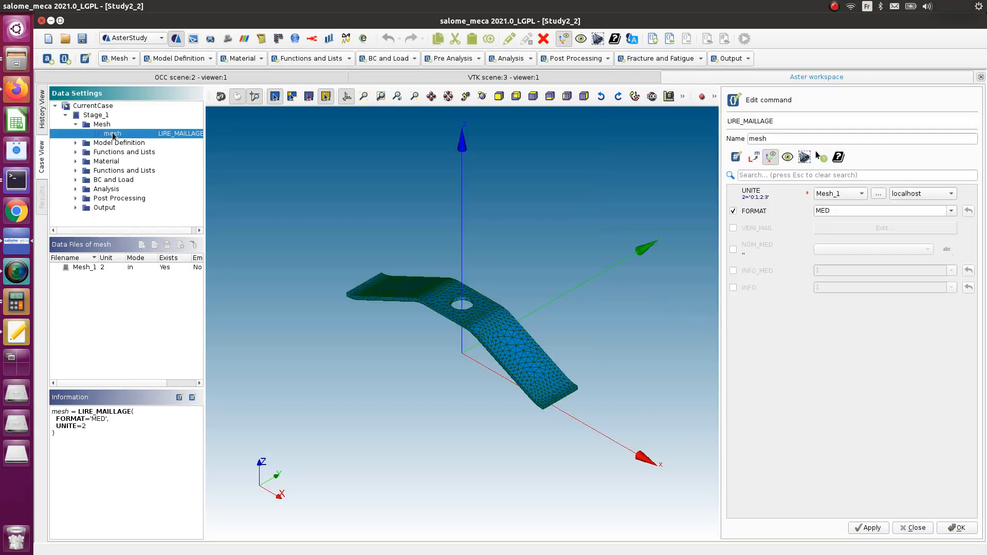
click(841, 194)
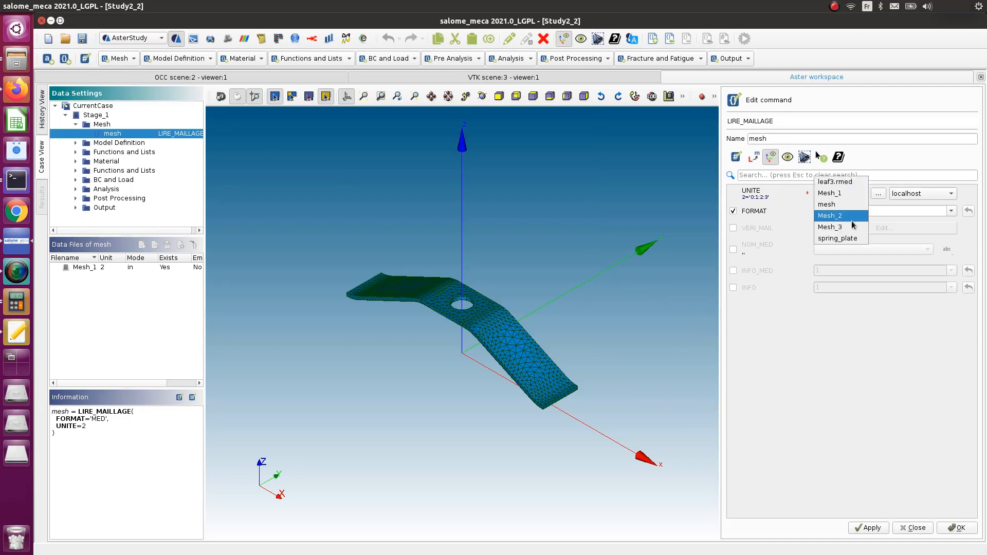
click(836, 236)
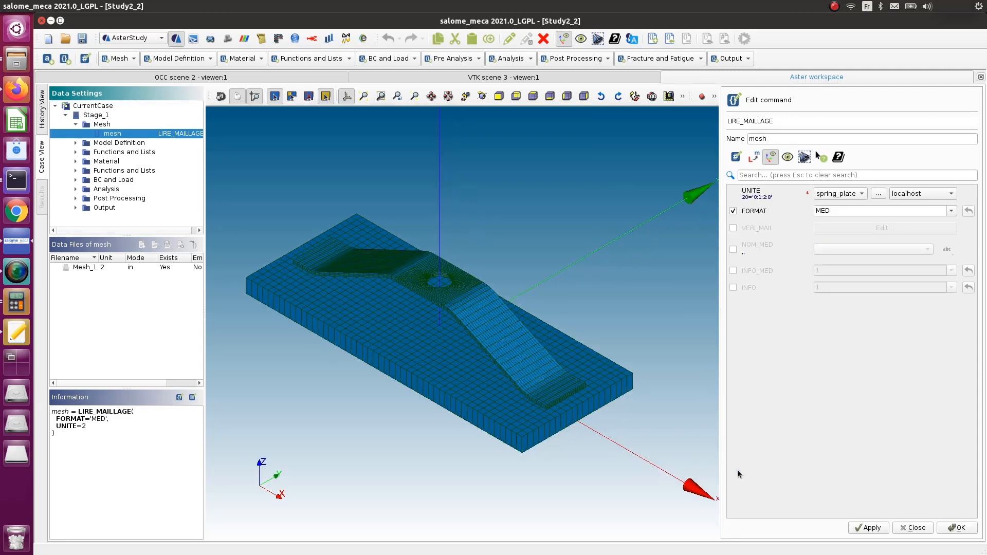
click(956, 530)
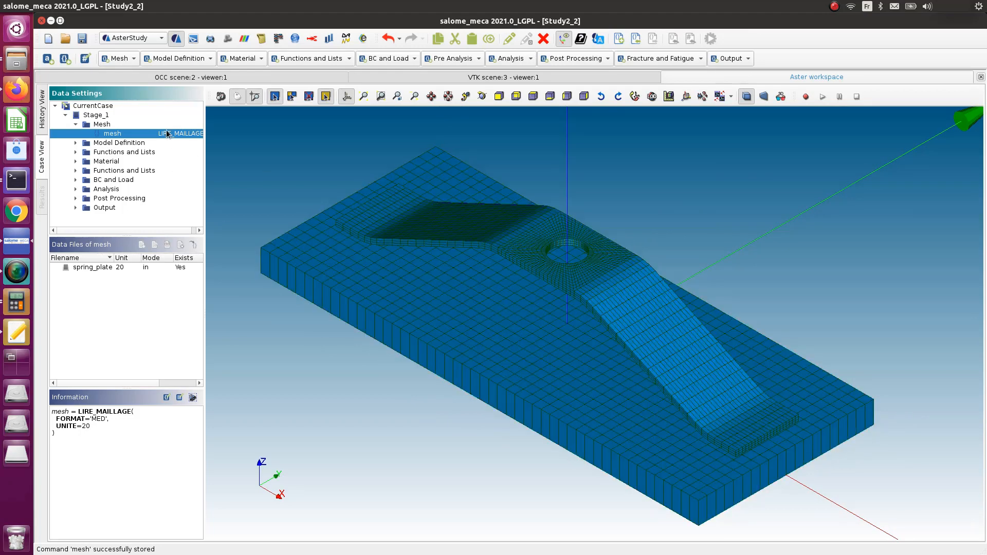
click(76, 143)
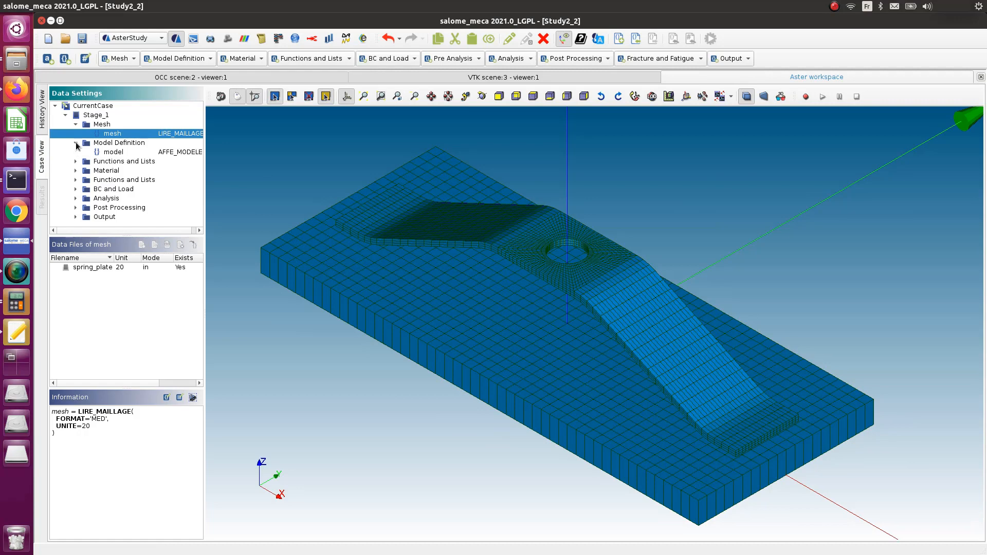
click(75, 171)
click(112, 179)
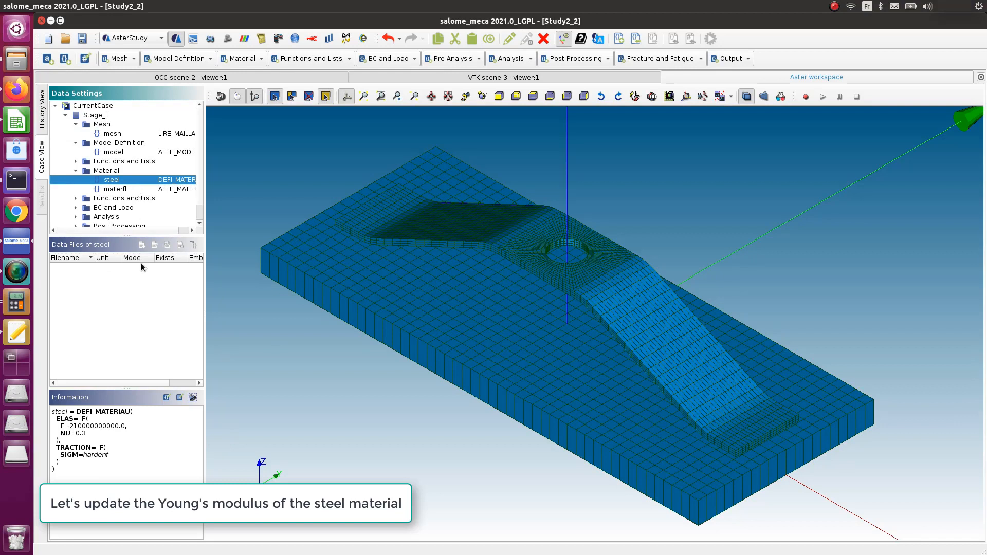
double_click(150, 180)
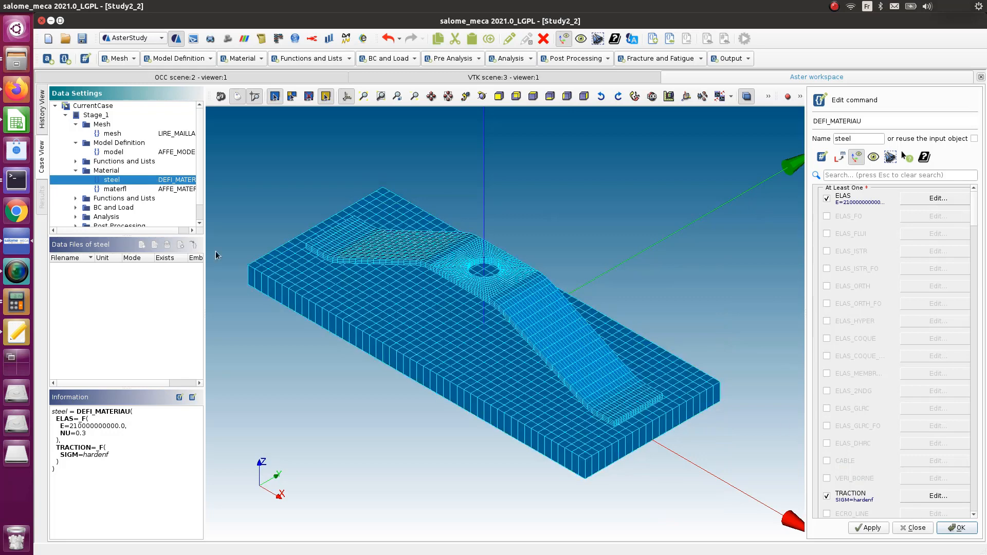
click(20, 123)
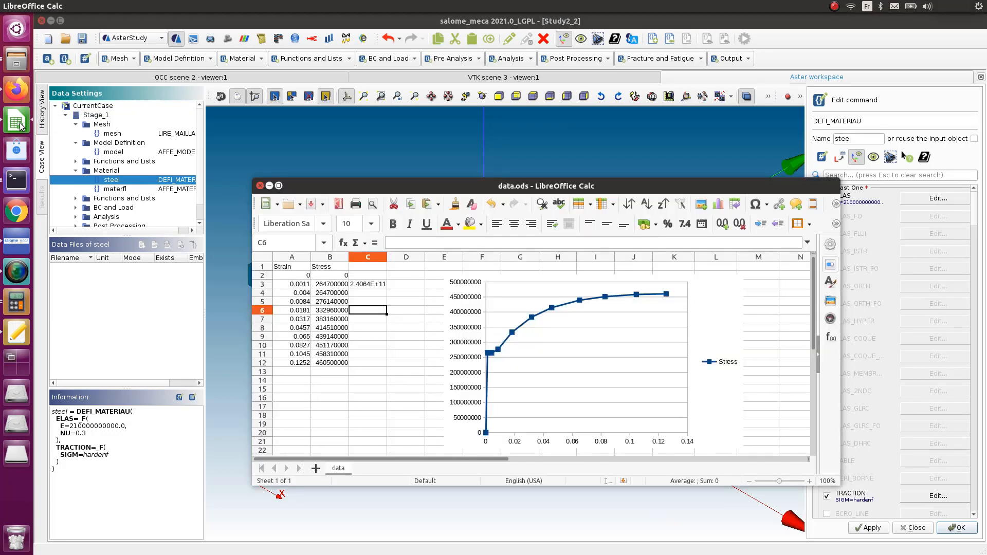
click(407, 371)
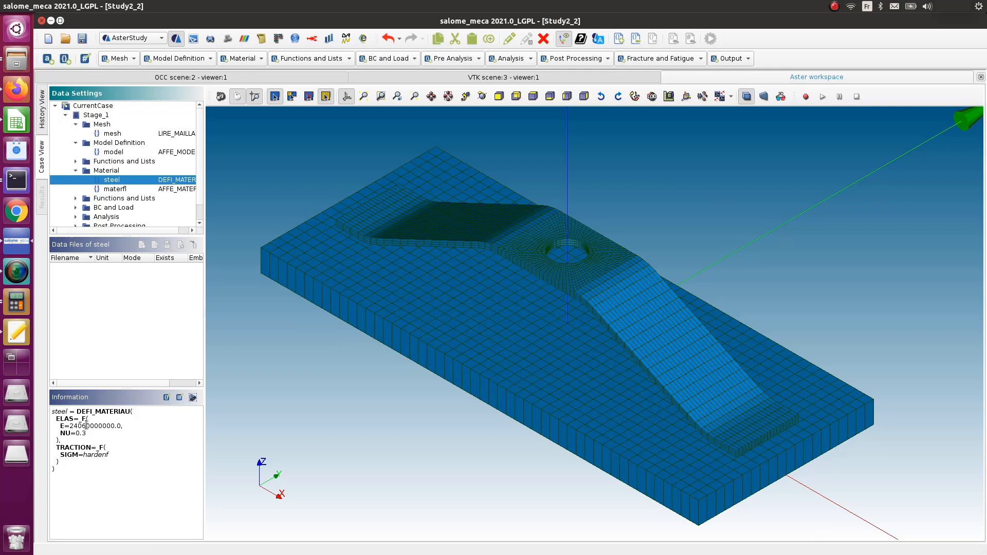
- Add a DEFI_MATERIAU material definition, enable its linear isotropic elasticity (ELAS) and display the parameters with descriptive names
click(115, 171)
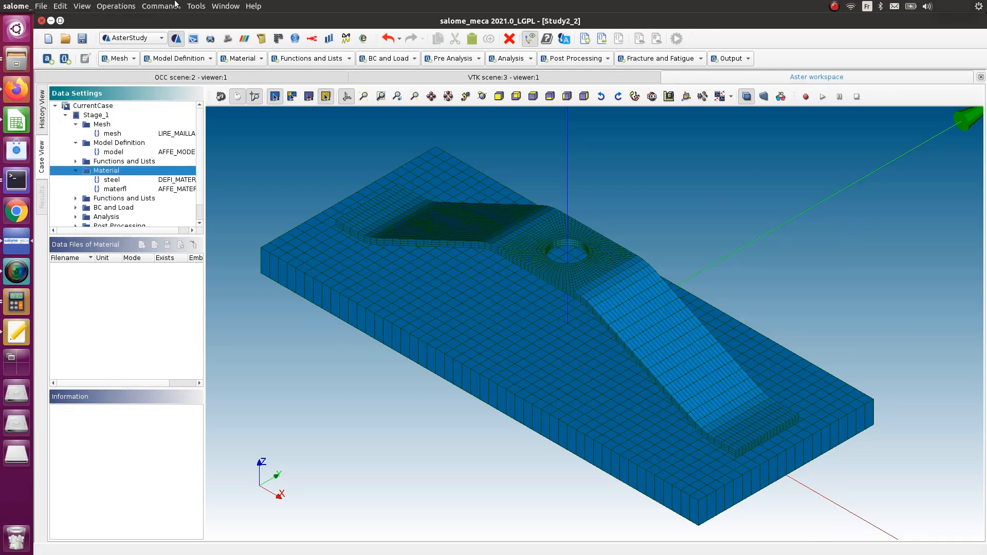
click(246, 60)
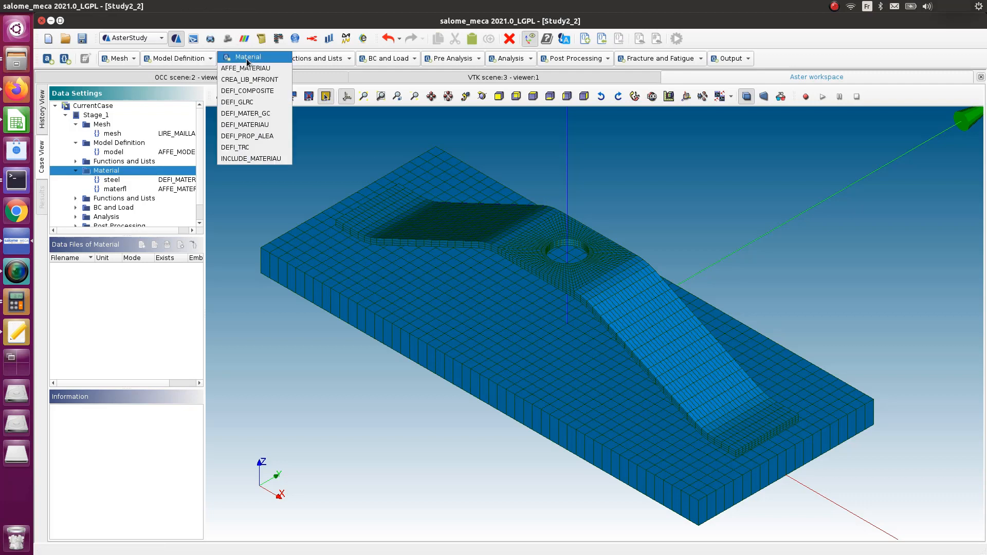
click(259, 125)
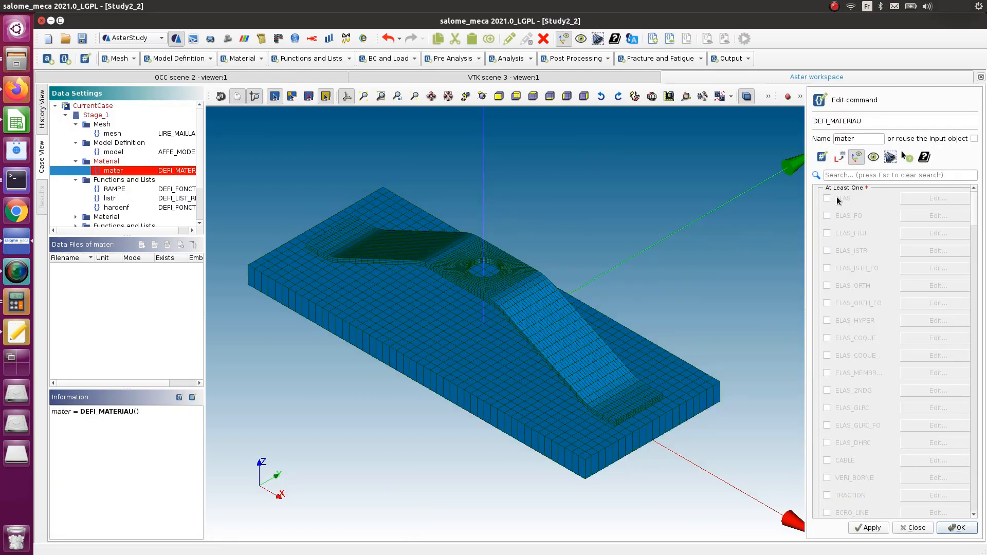
click(825, 198)
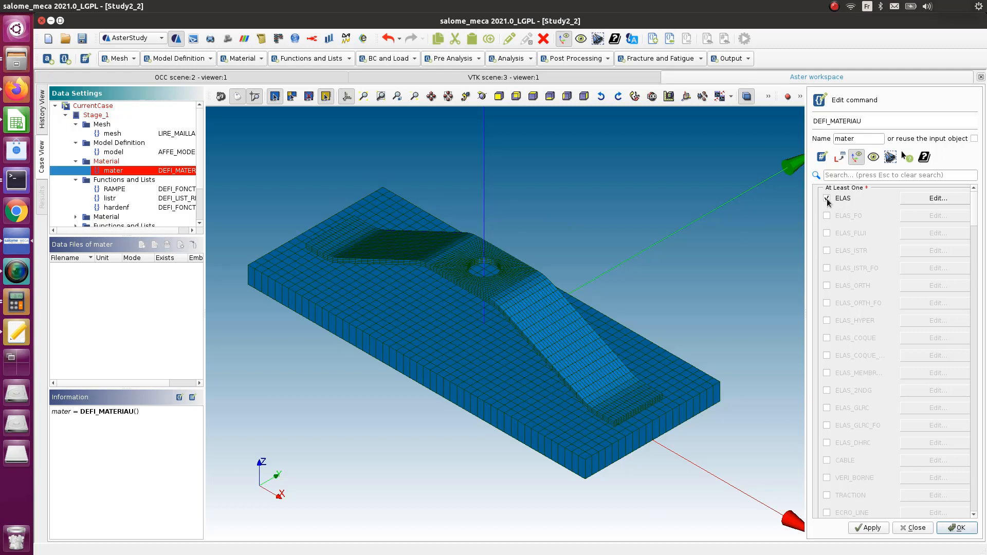
click(843, 160)
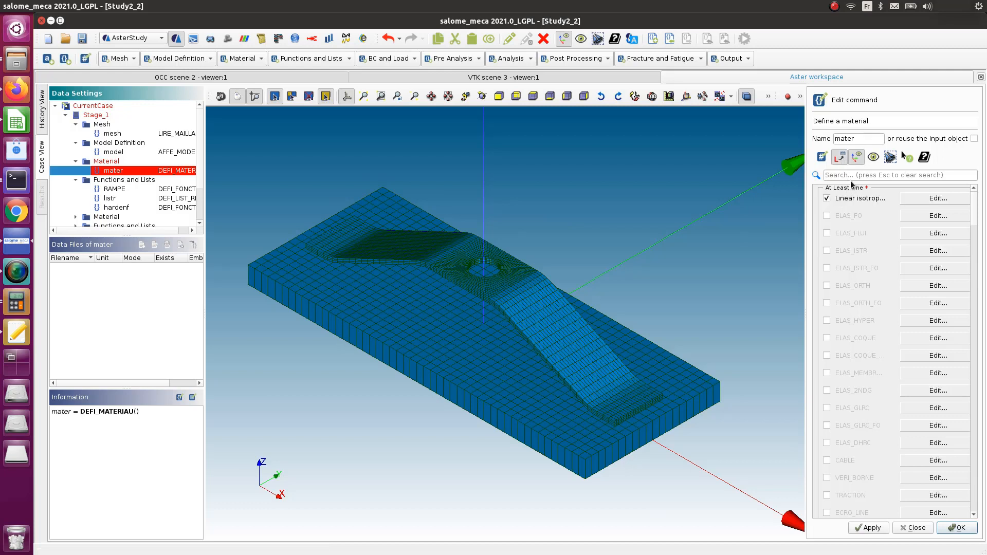
- Set the new material's Young's modulus to 2.6e13 and its Poisson's ratio to 0.3
click(943, 199)
click(899, 197)
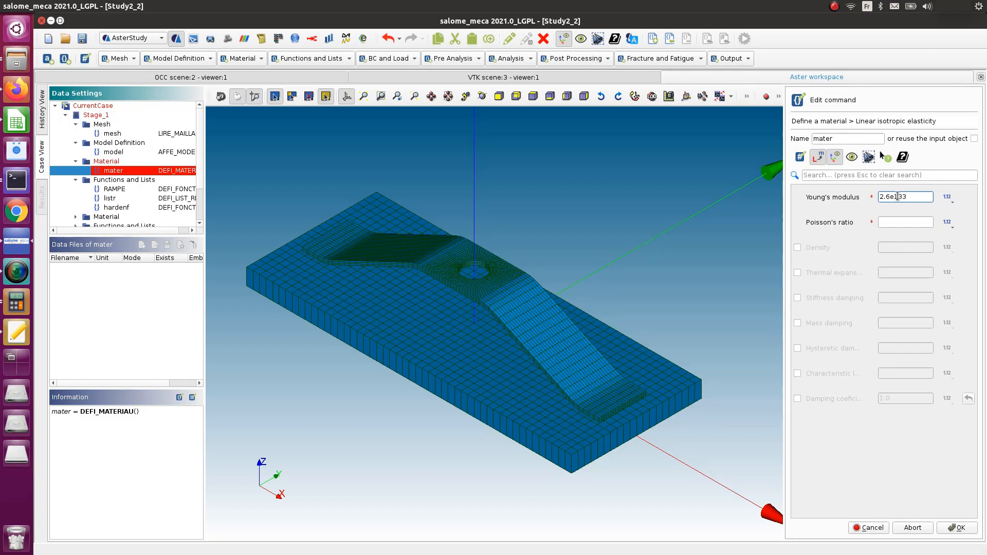
text(1)
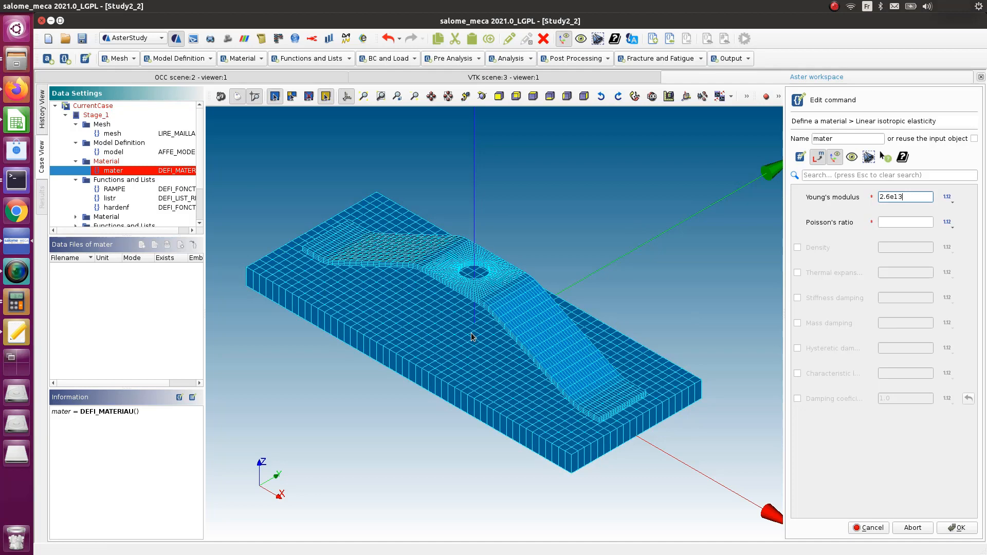
click(887, 222)
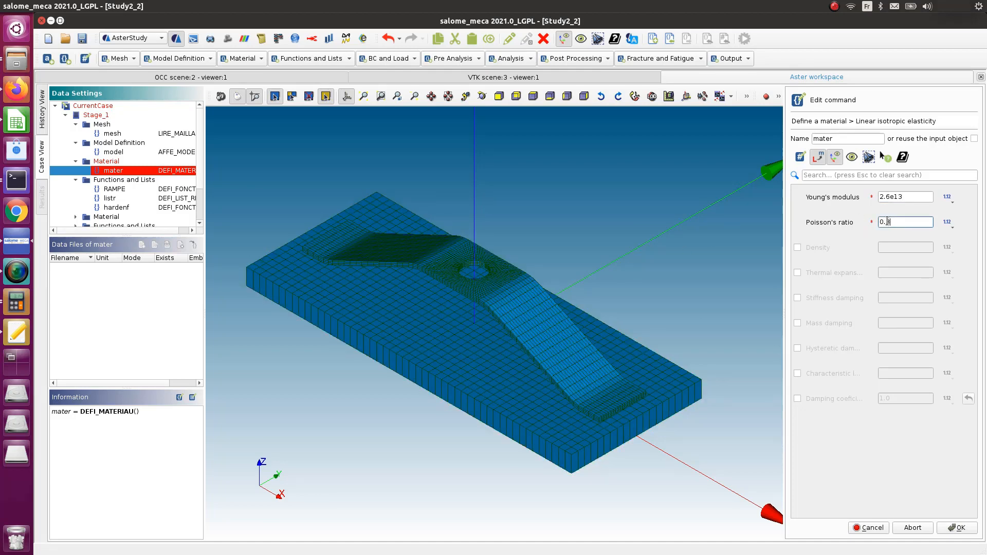
- Name the new material rigid and apply its definition
double_click(837, 138)
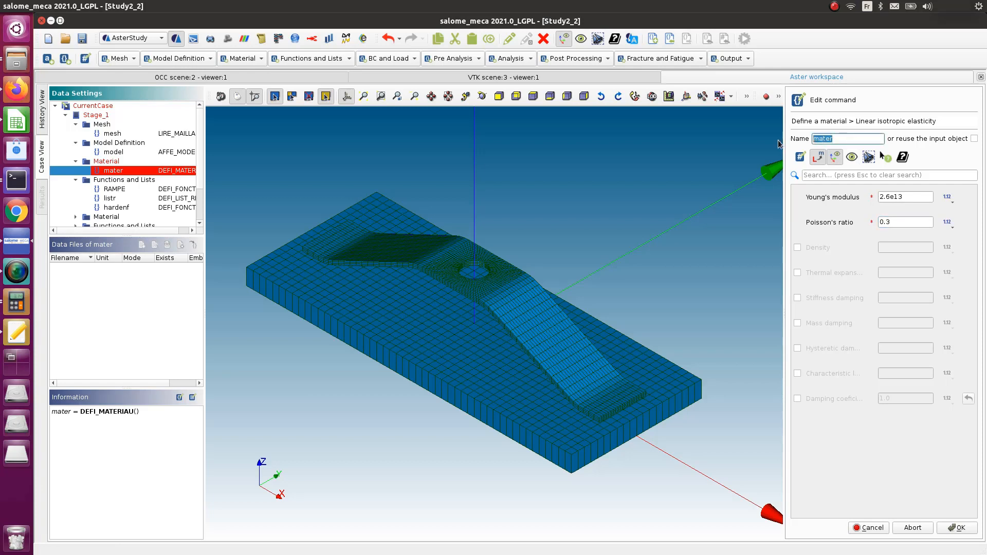
text(rigid)
click(953, 529)
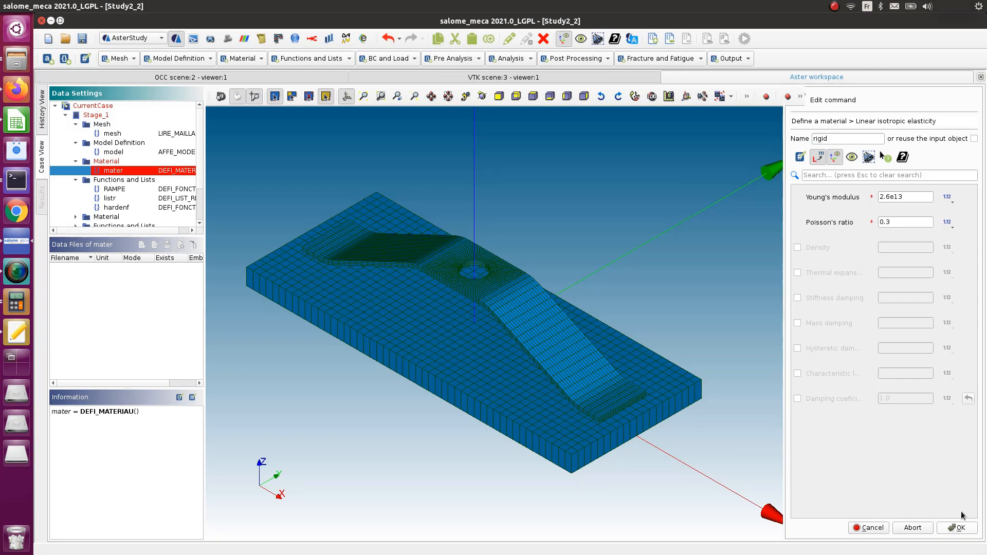
click(965, 527)
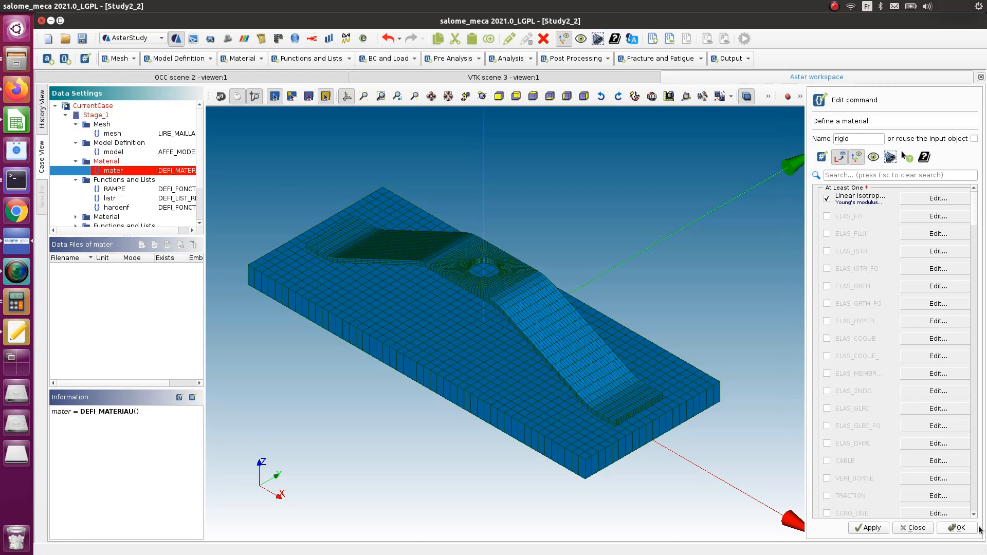
click(968, 530)
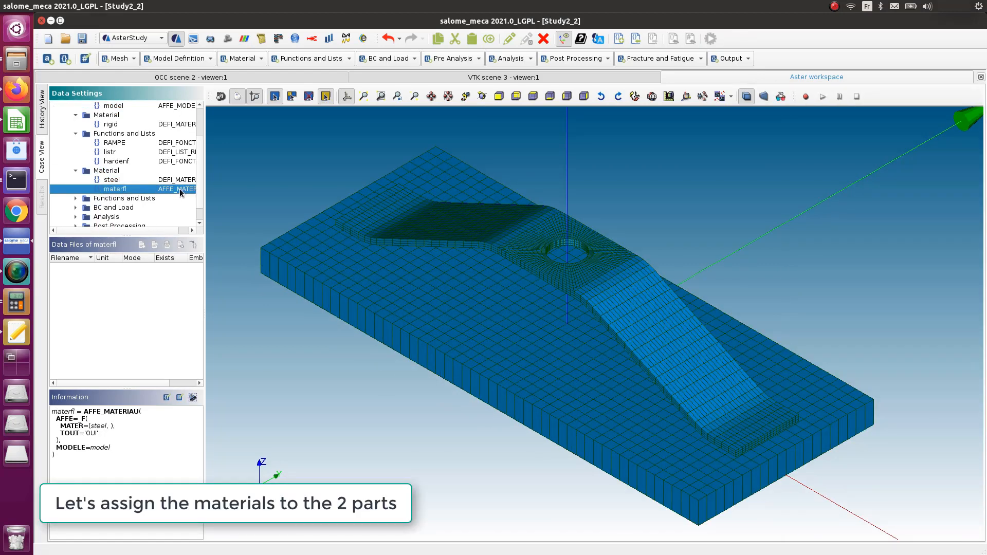
- Edit the materfl assignment so that steel alone applies to the spring_vol mesh group instead of the whole model
double_click(115, 190)
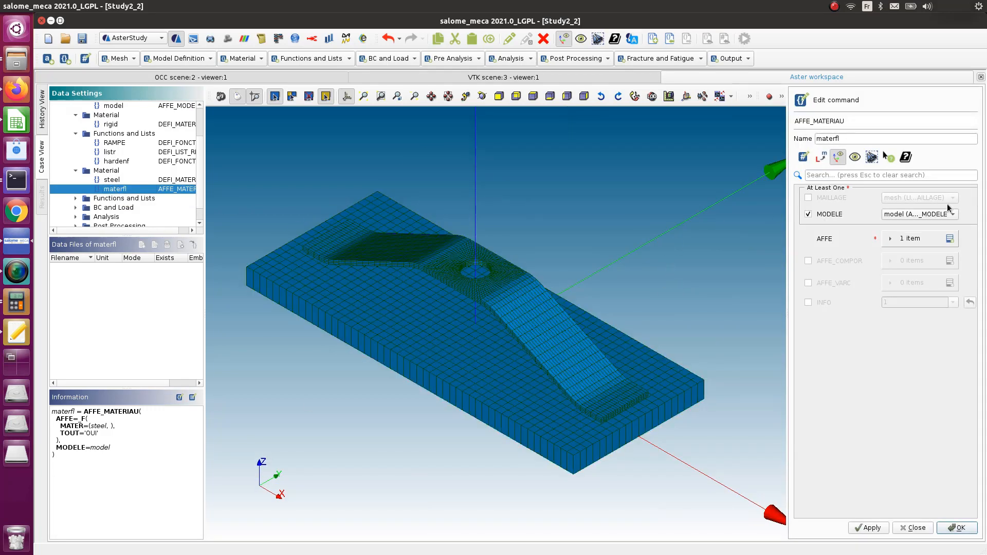
click(892, 239)
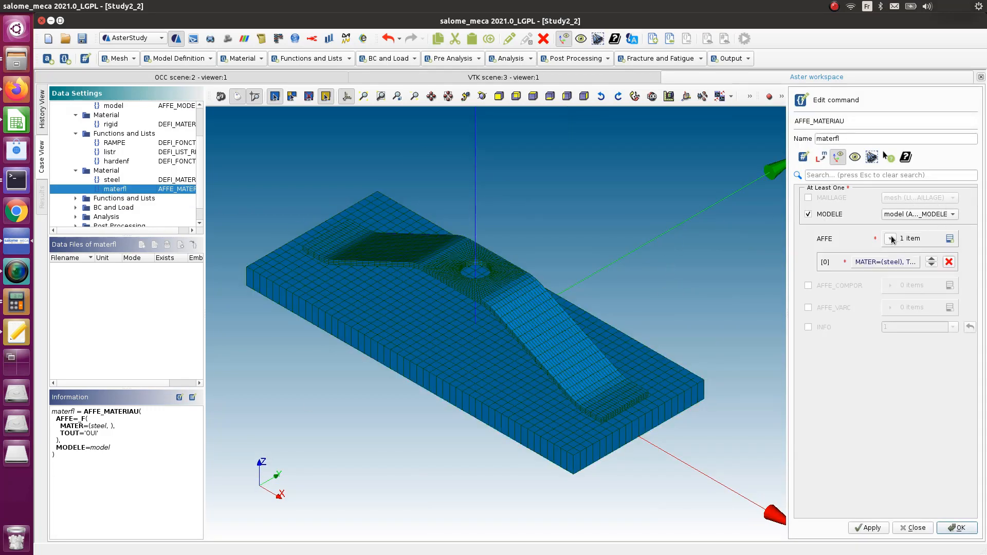
click(890, 261)
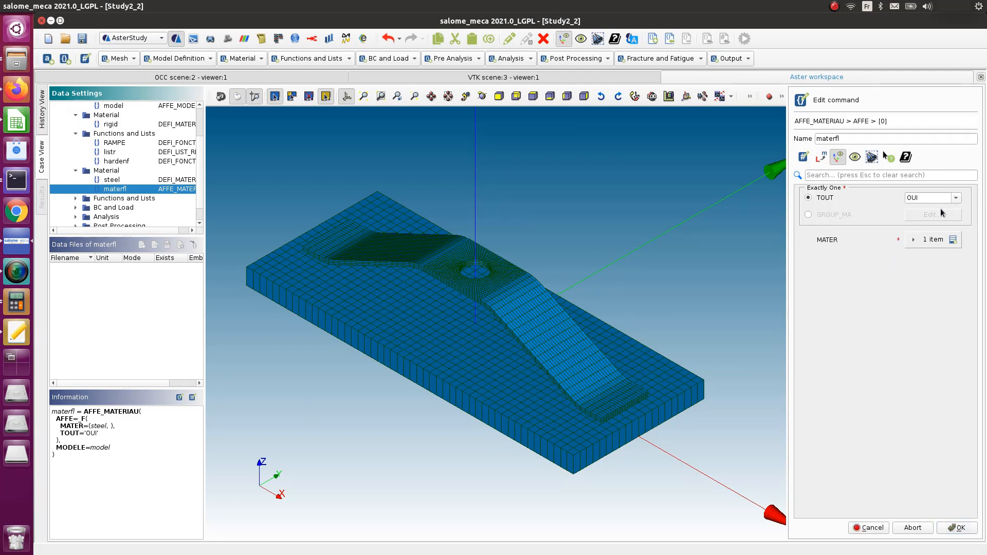
click(809, 214)
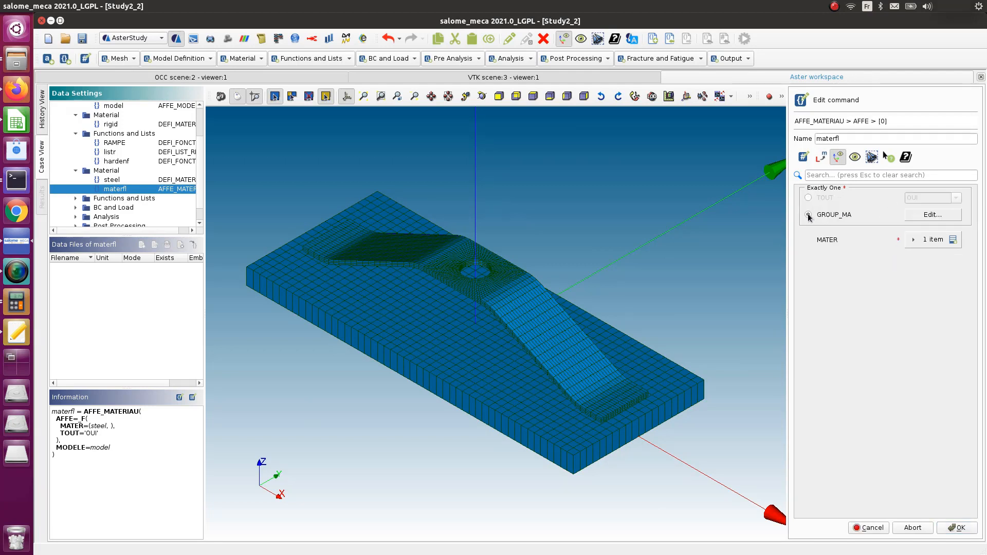
click(948, 215)
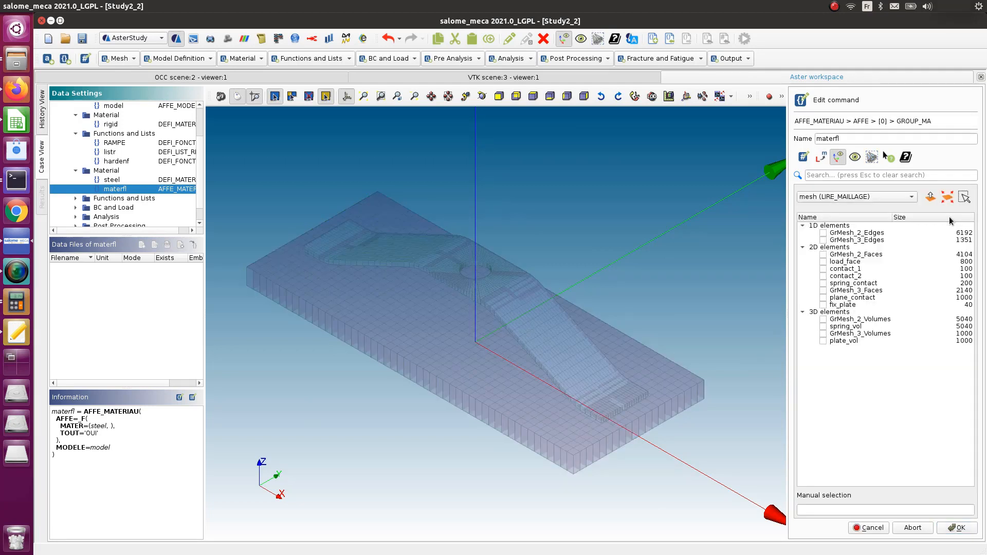
click(824, 327)
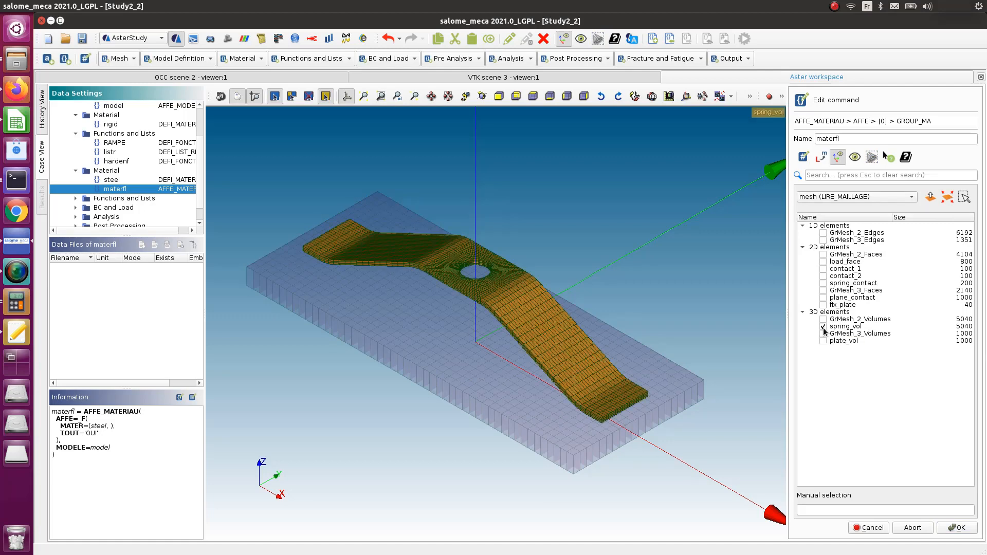
click(960, 529)
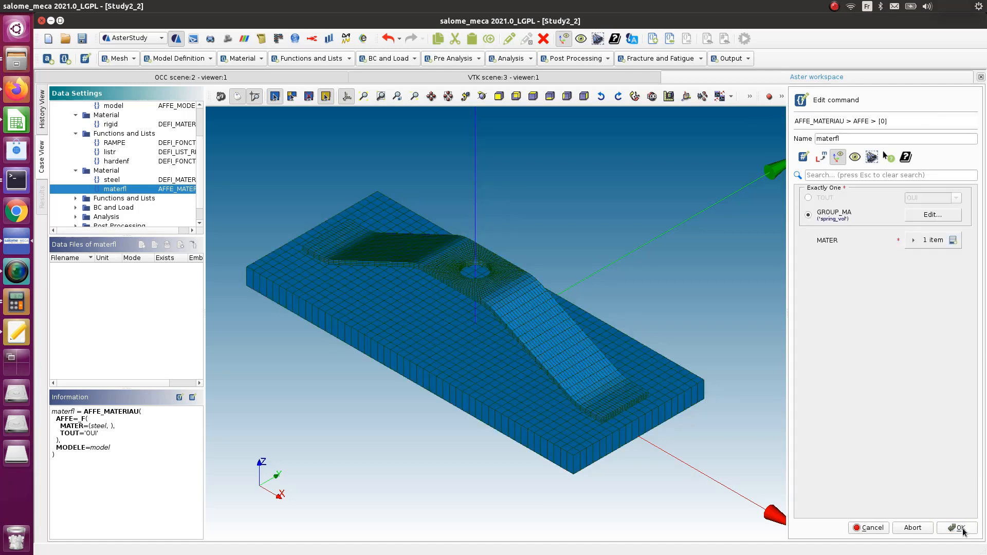
click(914, 240)
click(957, 241)
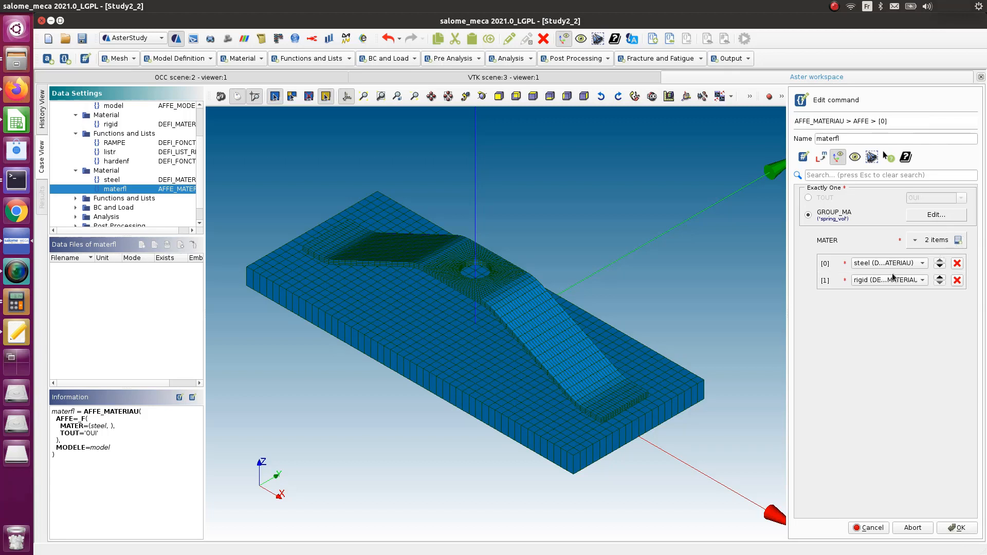
click(957, 281)
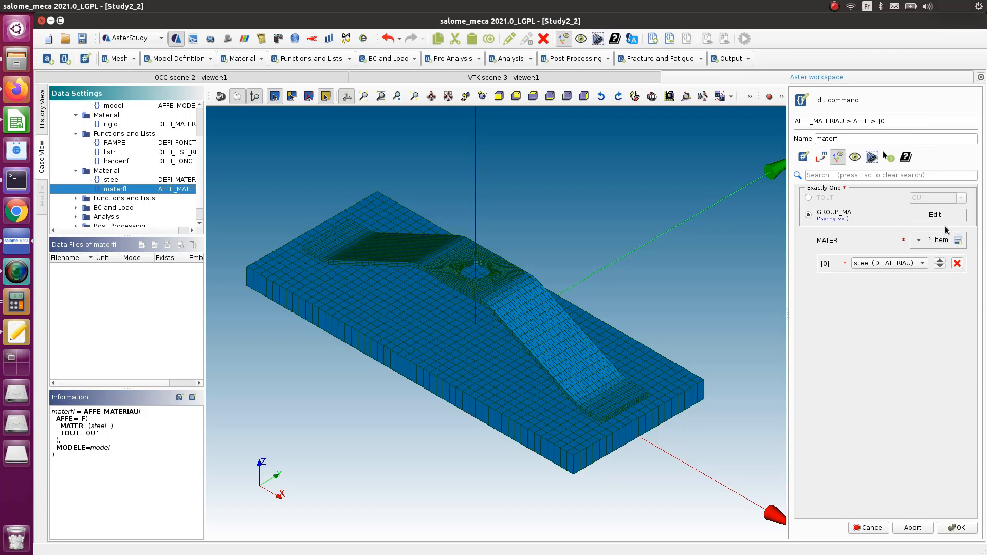
click(969, 534)
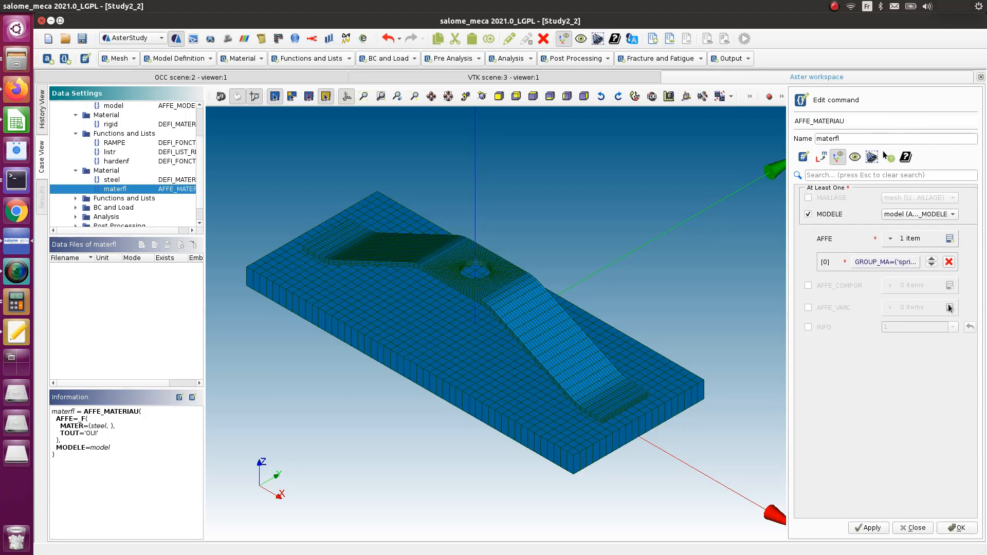
- Add a second AFFE entry to materfl and restrict it to the plate_vol mesh group
click(950, 239)
click(893, 278)
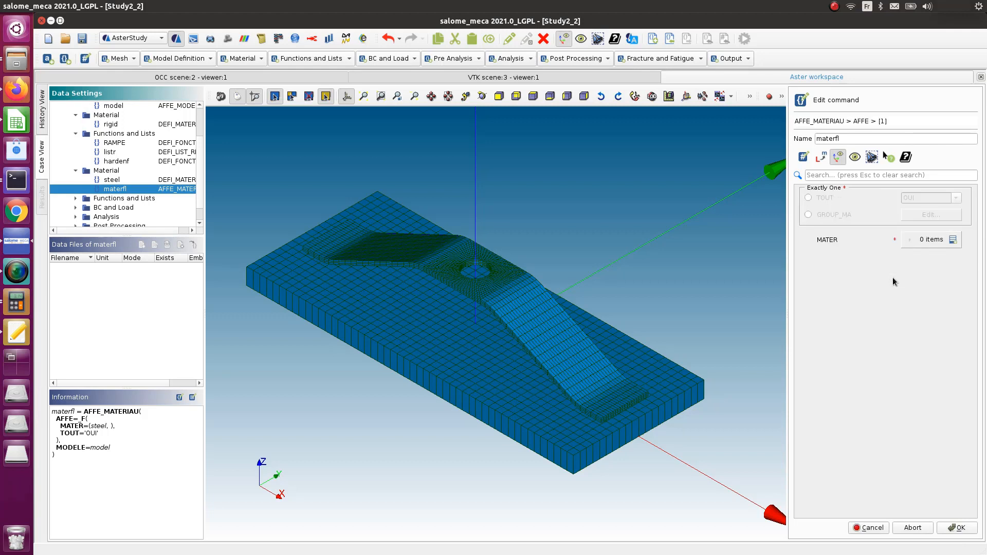
click(808, 215)
click(931, 215)
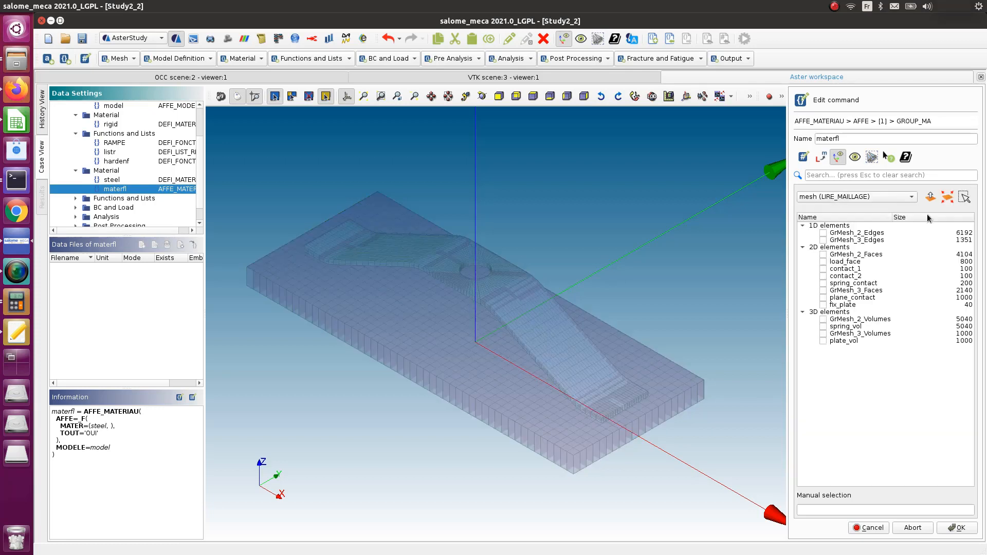
click(823, 341)
click(955, 528)
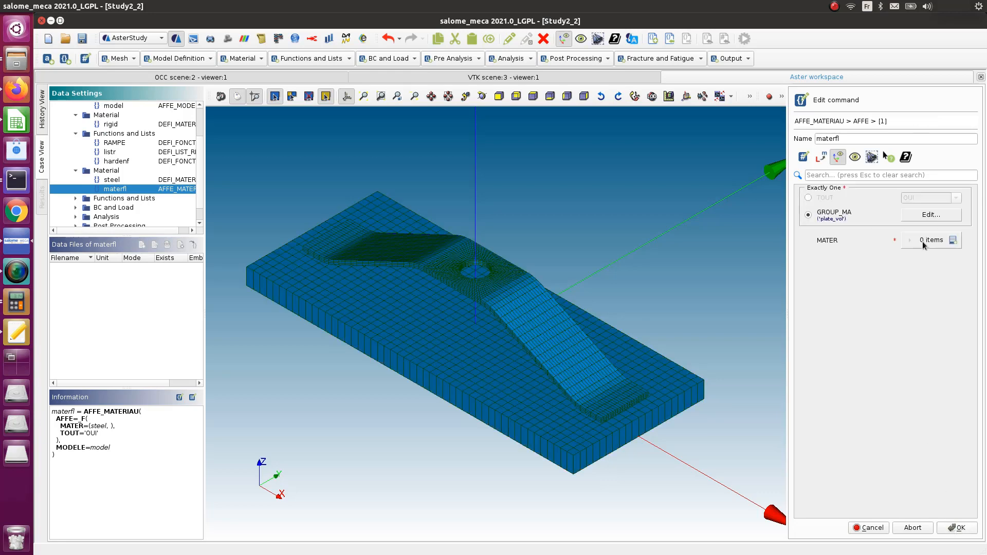
- Assign the rigid material to the plate_vol entry, apply the materfl changes and save the study
click(948, 244)
click(921, 266)
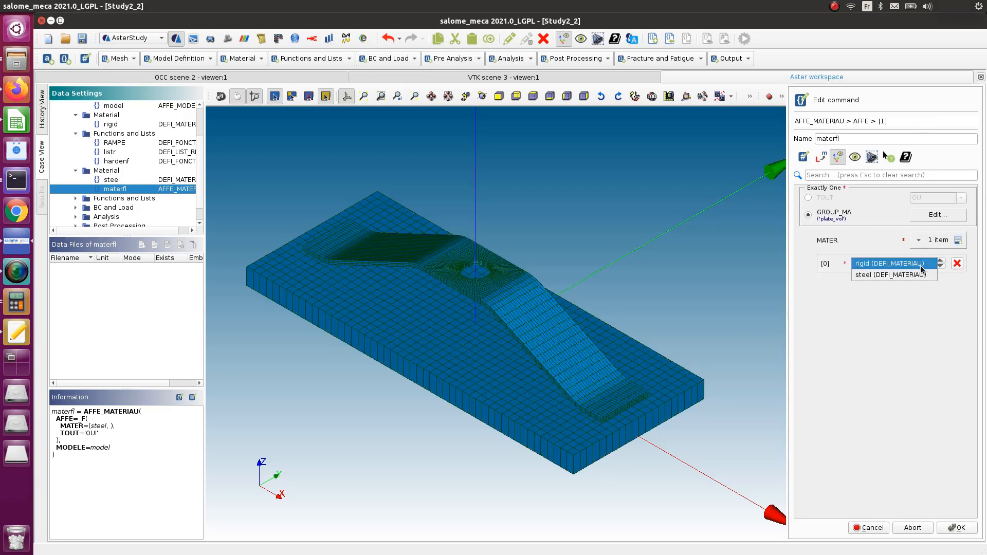
click(871, 267)
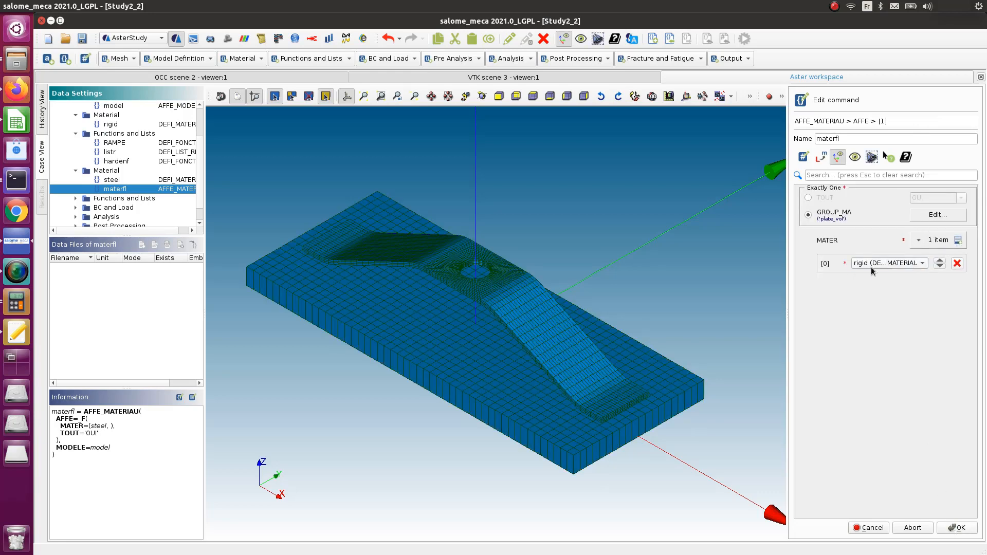
click(958, 528)
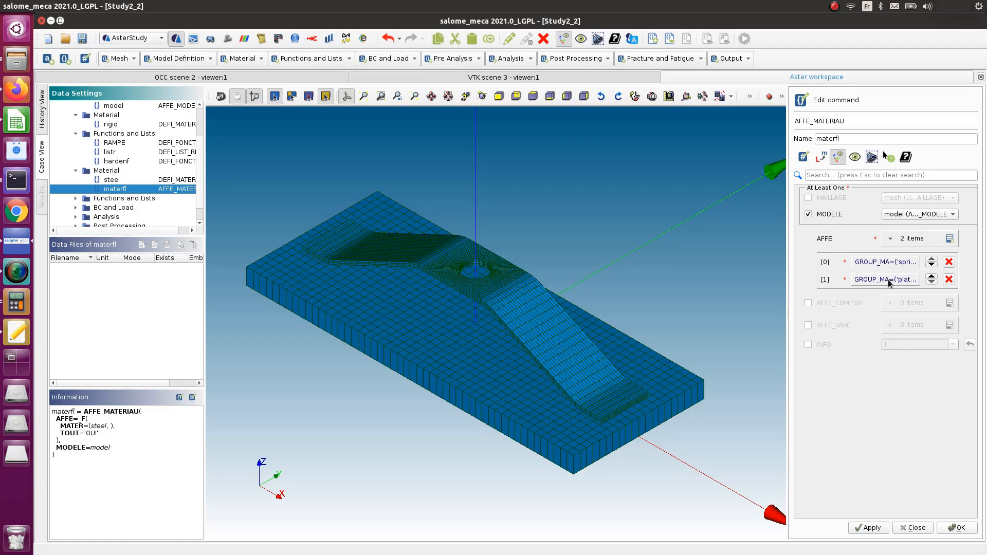
click(953, 529)
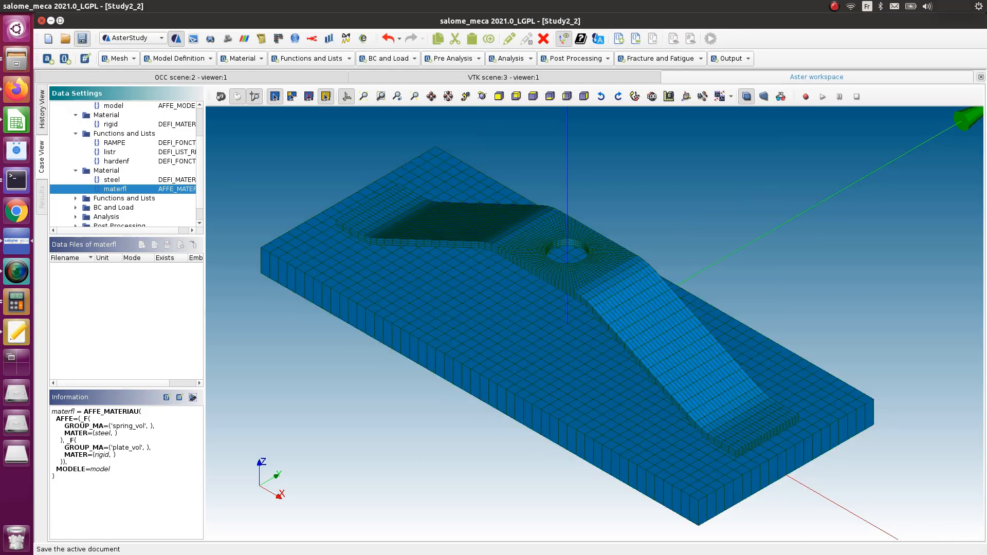
click(81, 38)
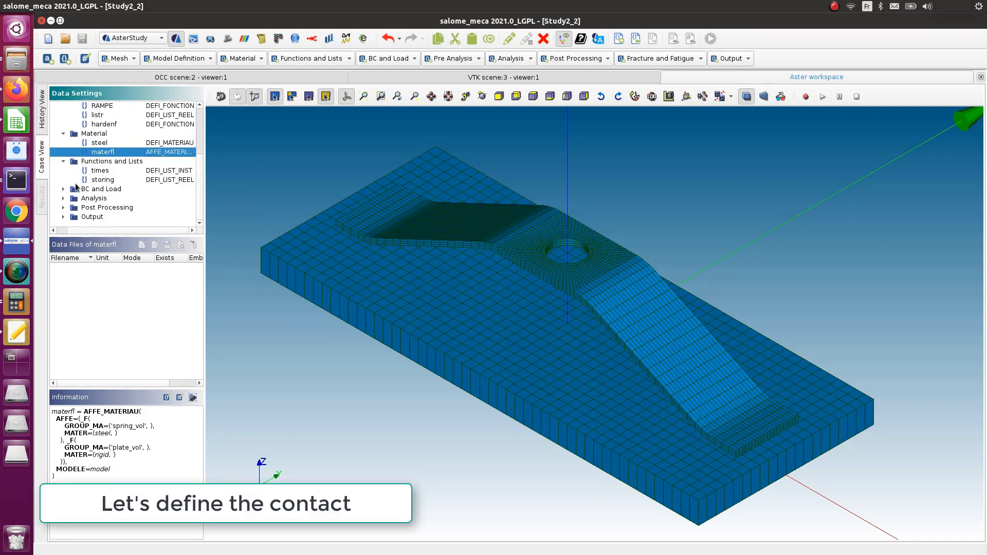
- Add a DEFI_CONTACT command after the mecach load and create one contact zone in it
click(63, 189)
scroll(64, 194, down, 1)
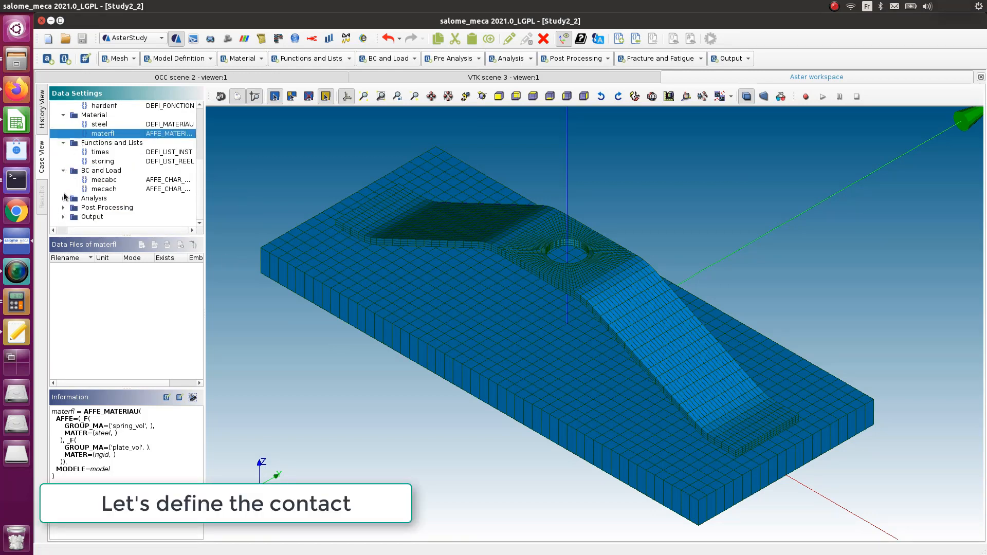
click(64, 198)
scroll(65, 202, down, 1)
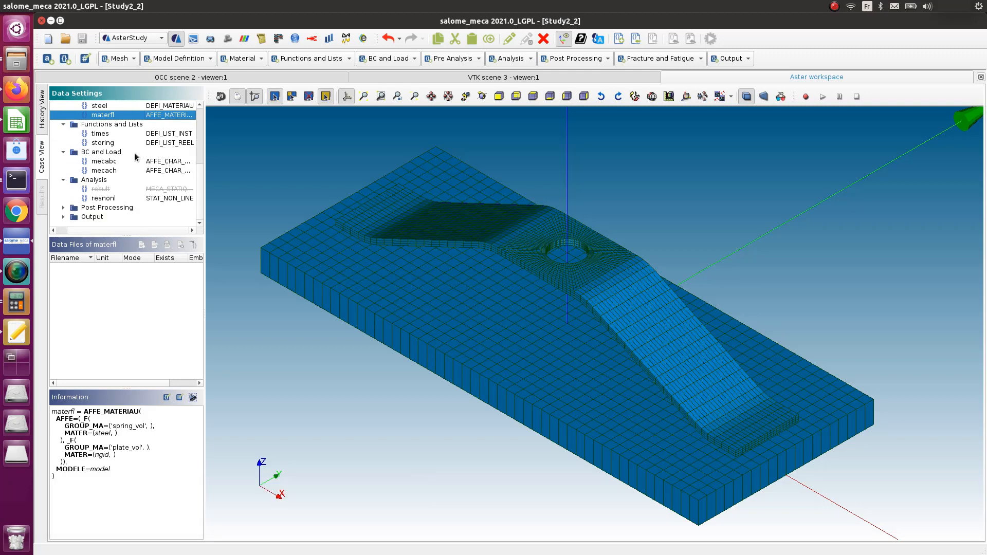
click(137, 170)
click(410, 60)
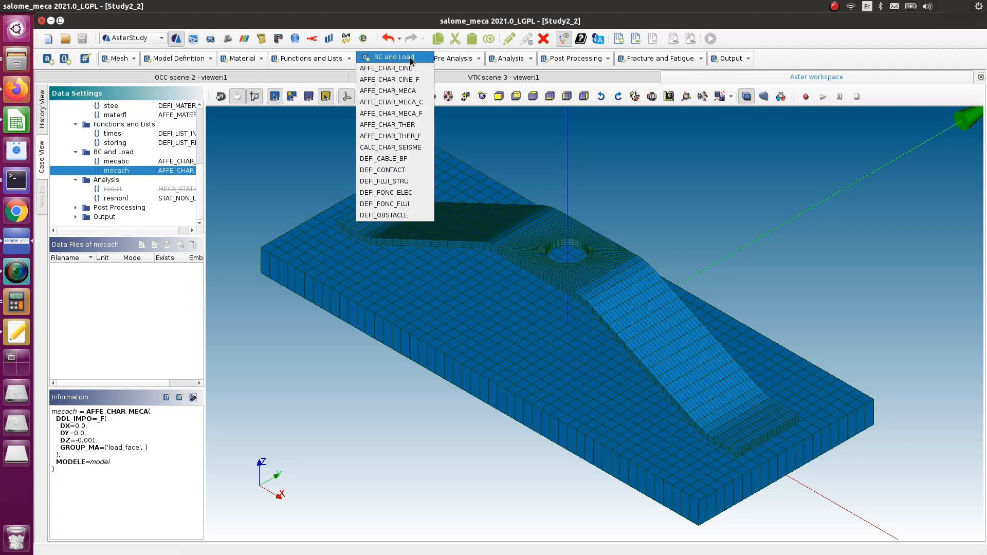
click(406, 170)
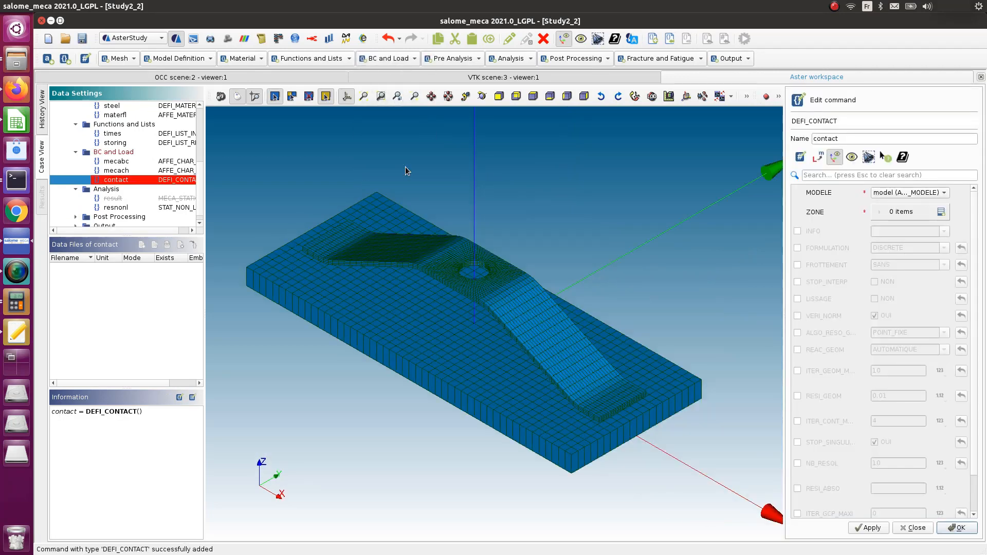
click(941, 212)
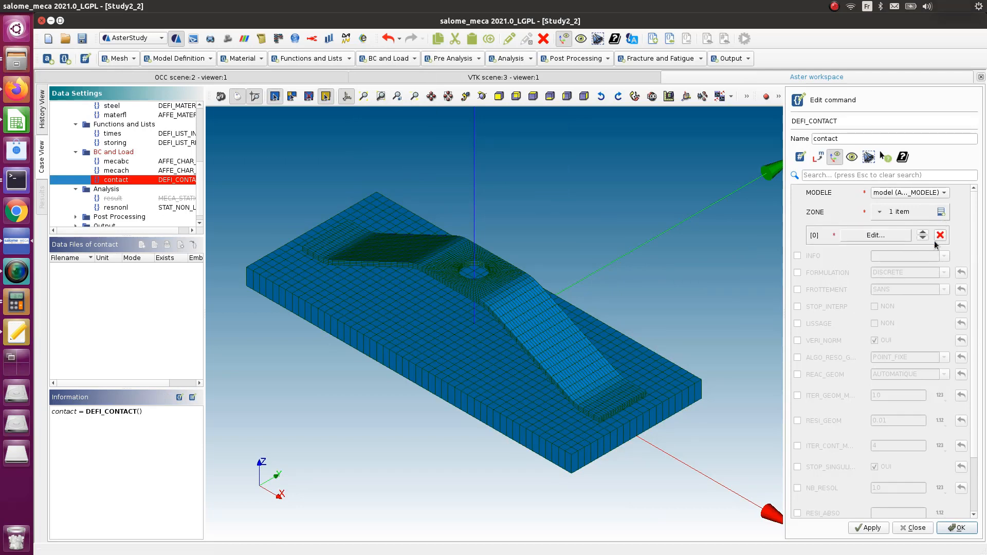
- Remove the empty contact zone from DEFI_CONTACT, enable FORMULATION and choose DISCRETE
click(940, 236)
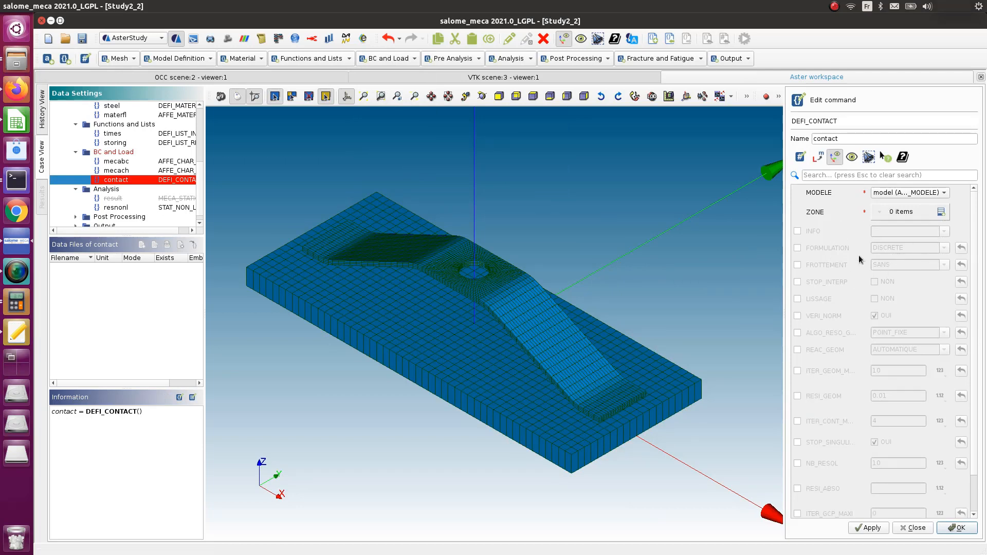
click(797, 248)
click(945, 248)
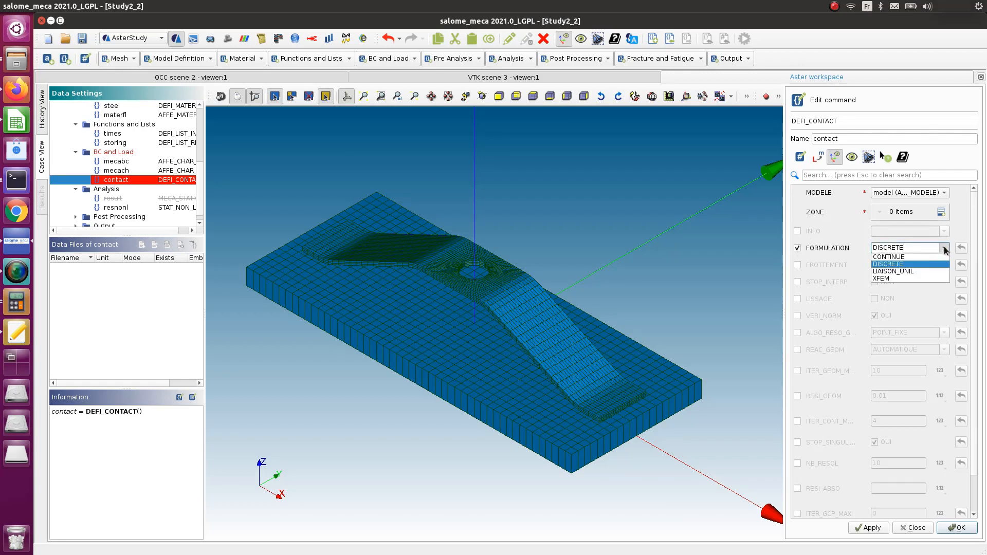
click(900, 266)
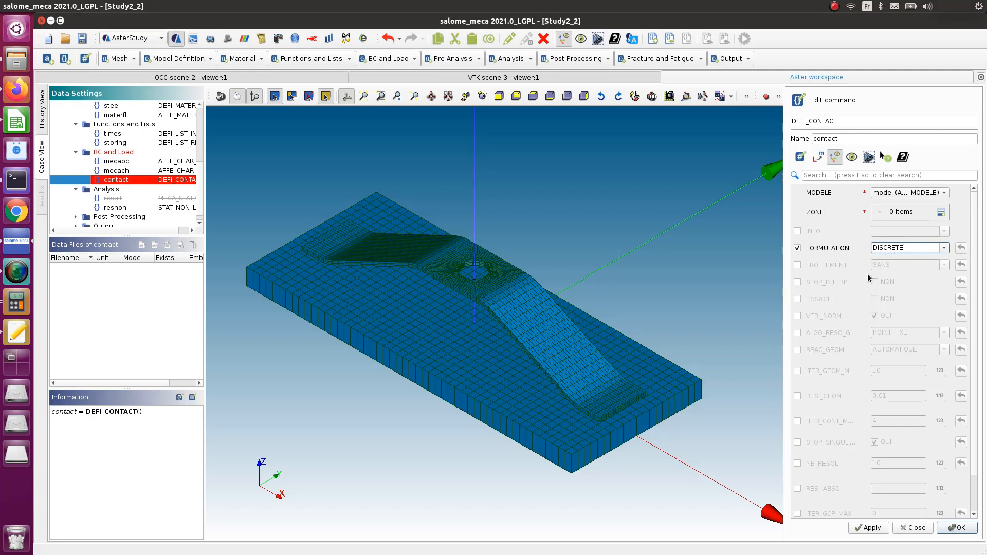
- Enable FROTTEMENT with the option SANS and turn on the translated keyword names
click(798, 266)
click(818, 157)
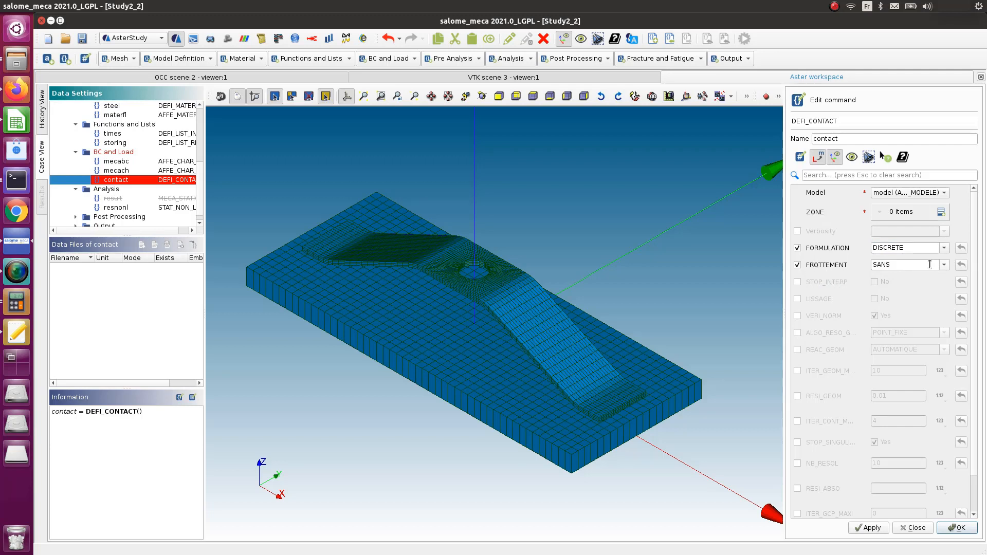
click(945, 264)
click(934, 264)
scroll(801, 306, down, 1)
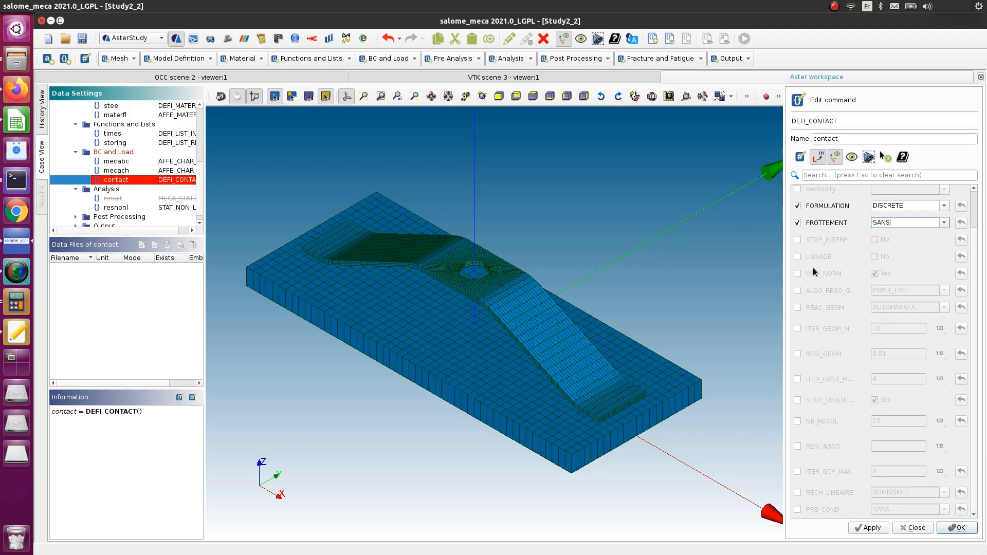
scroll(813, 267, up, 1)
- Add one contact zone and assign the plane_contact mesh group as its master surface, GROUP_MA_MAIT
click(941, 211)
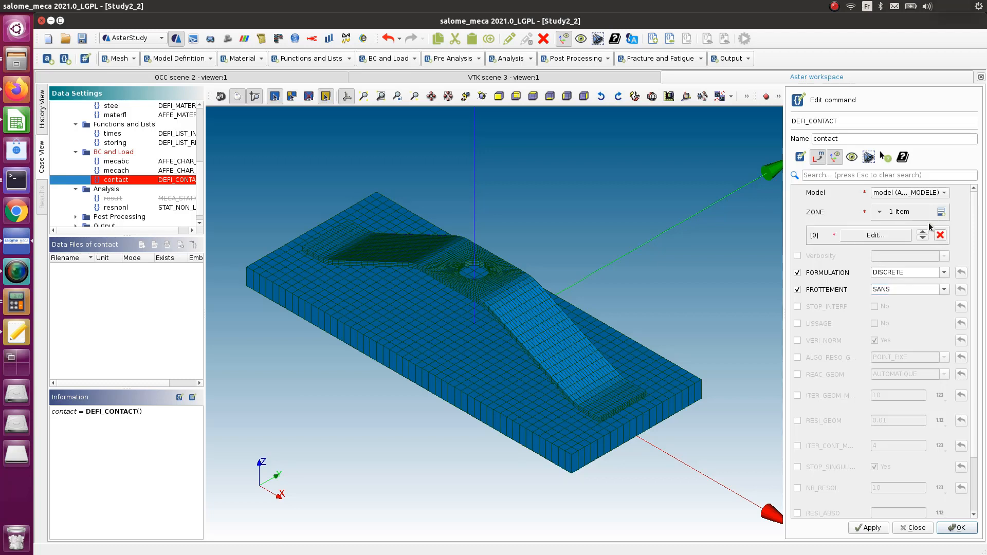
click(891, 237)
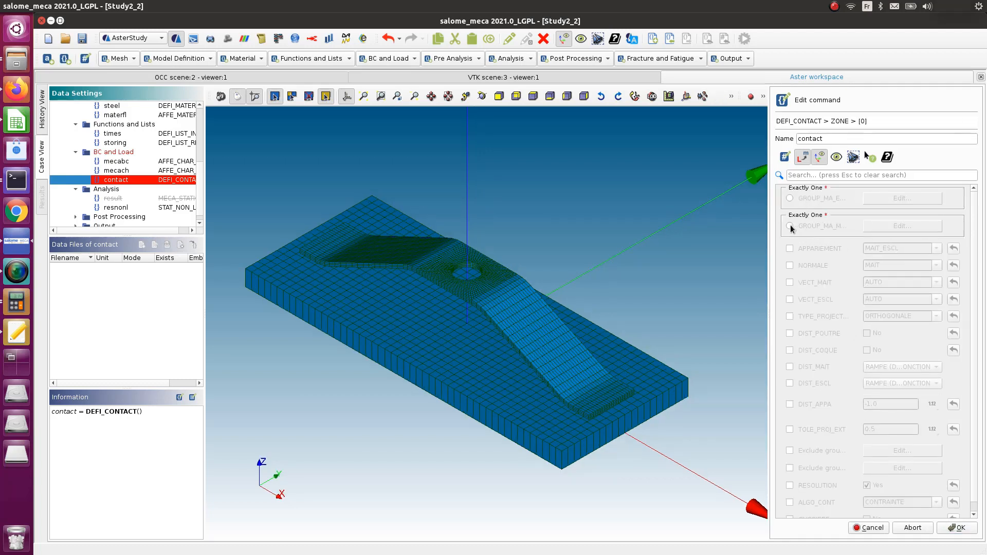
click(790, 227)
click(878, 227)
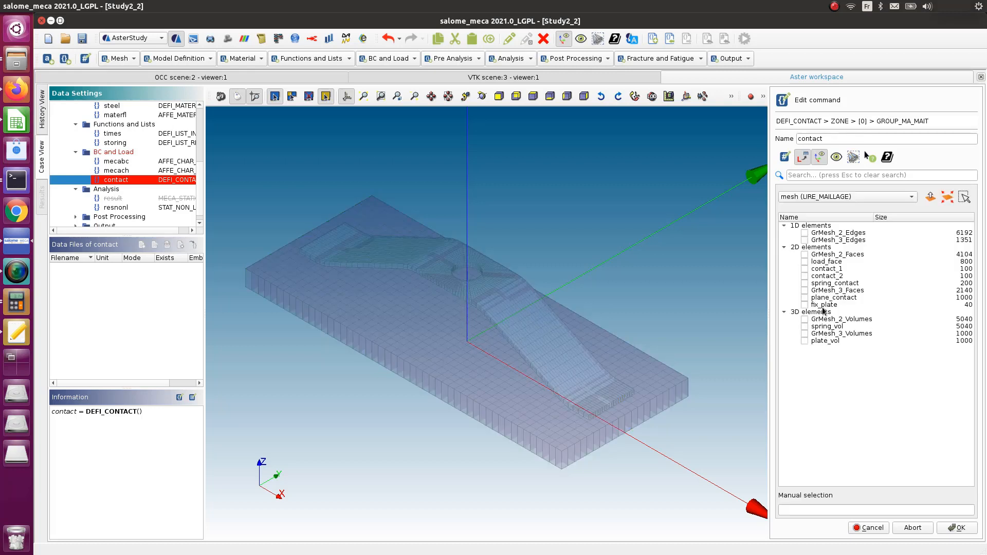
click(805, 298)
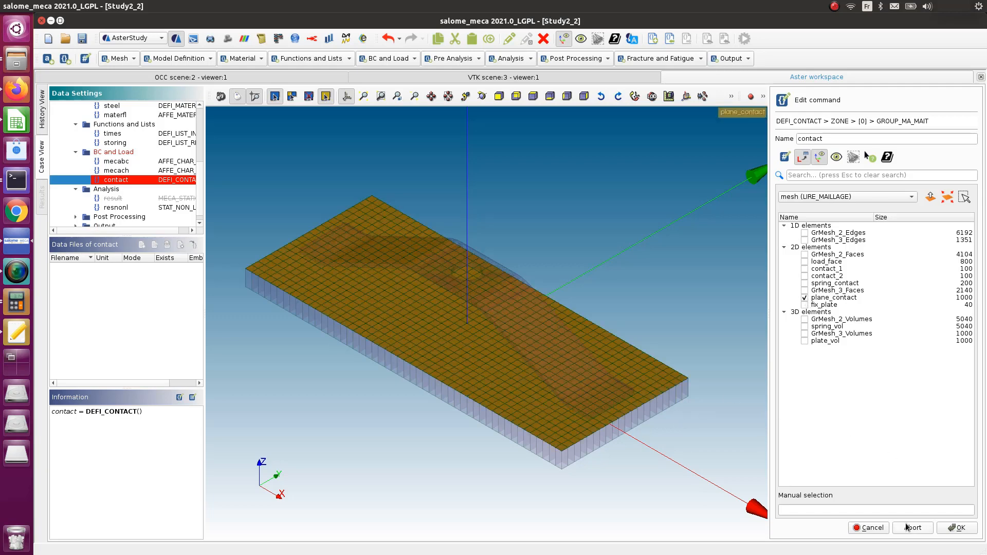
click(955, 529)
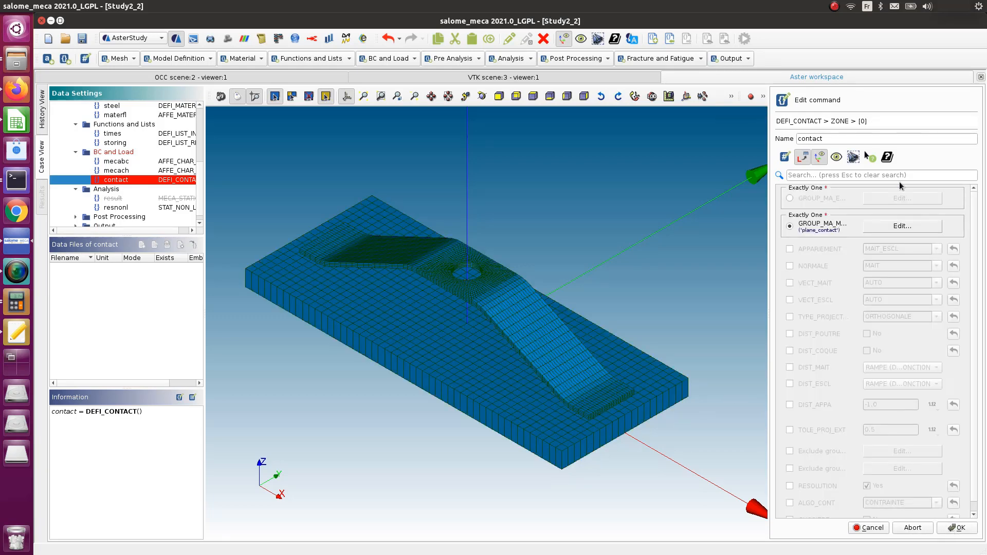
- Assign the spring_contact mesh group as the zone's slave surface, GROUP_MA_ESCL
click(887, 198)
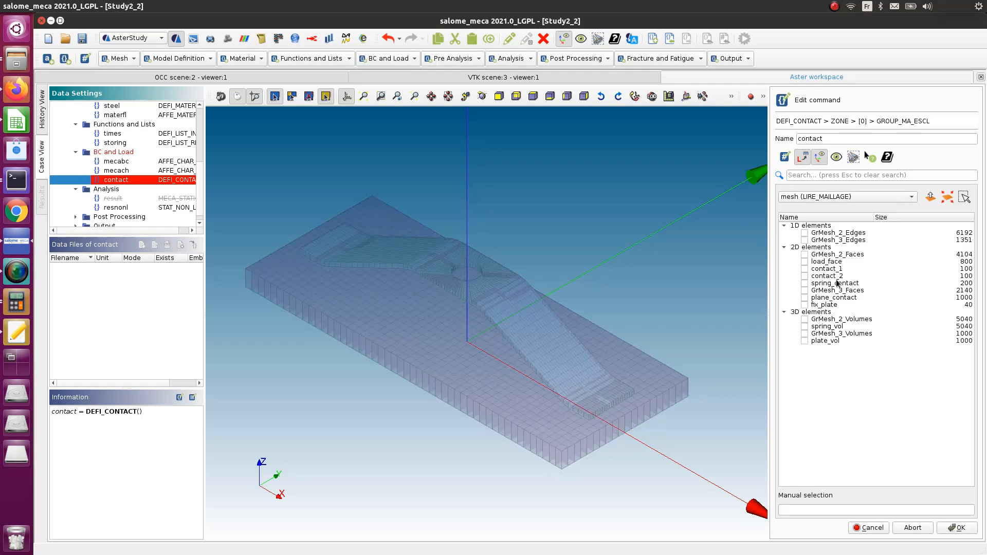
click(806, 283)
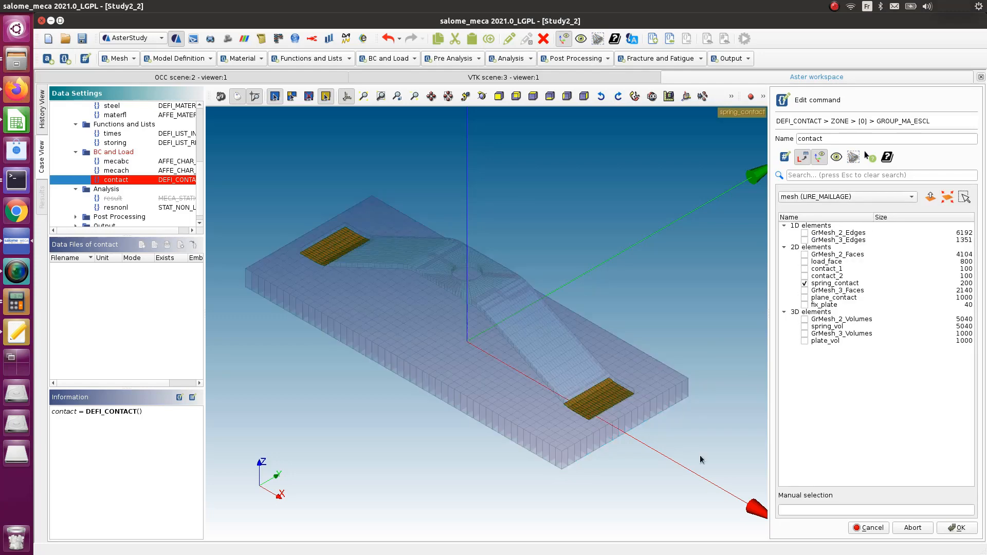
click(957, 528)
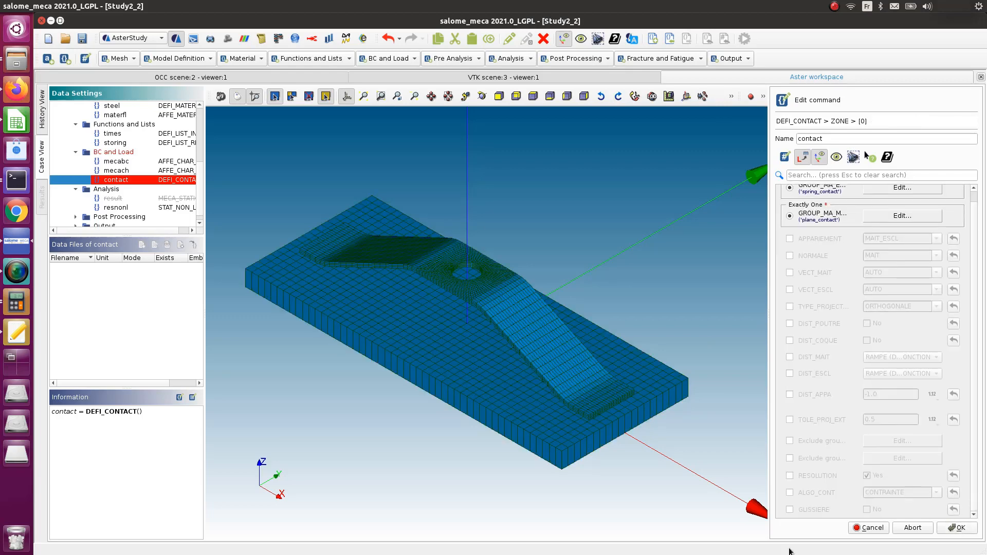
- Enable ALGO_CONT for the contact zone and set it to PENALISATION
click(791, 493)
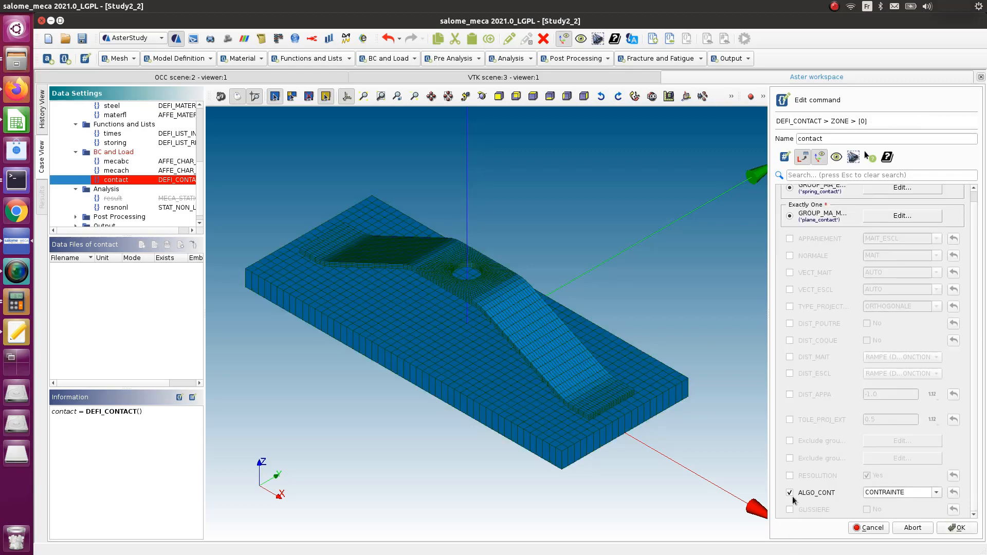
click(937, 493)
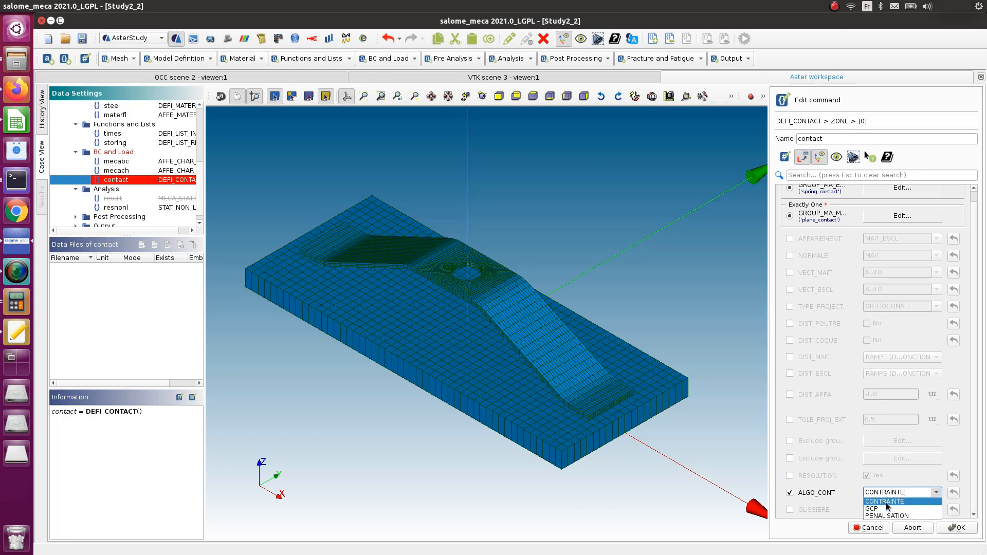
click(890, 516)
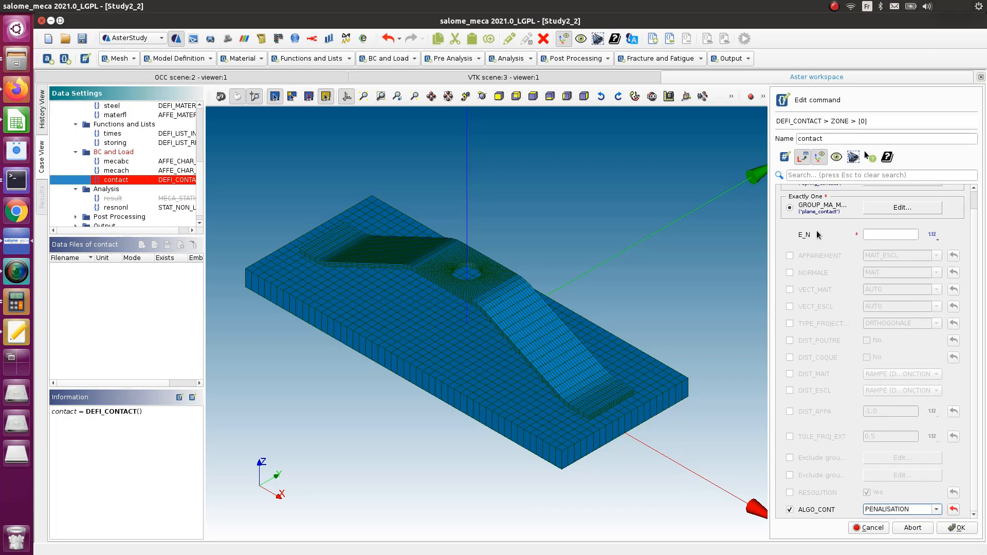
scroll(815, 241, up, 1)
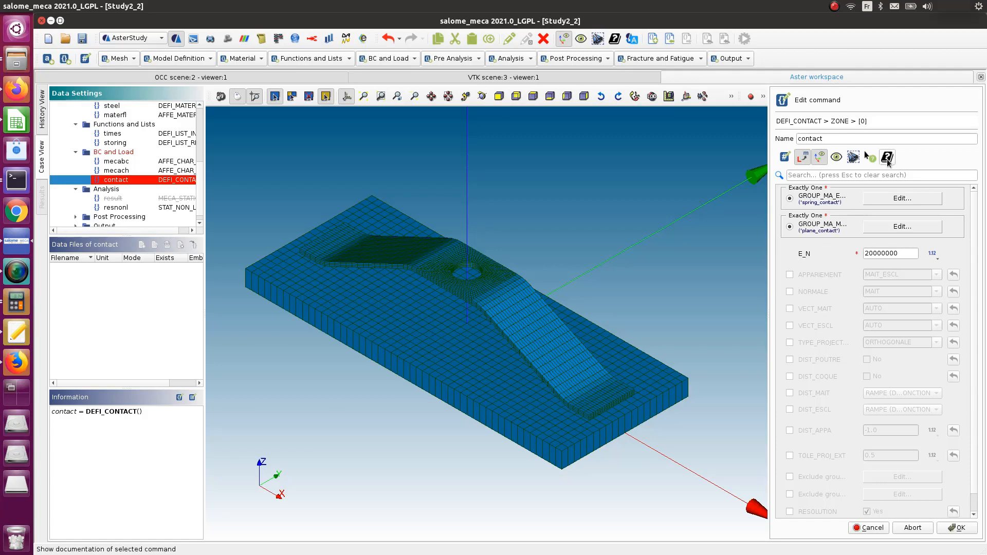
- Open the DEFI_CONTACT documentation in Firefox, read the section on the penalization coefficient E_N, and return to AsterStudy
click(870, 156)
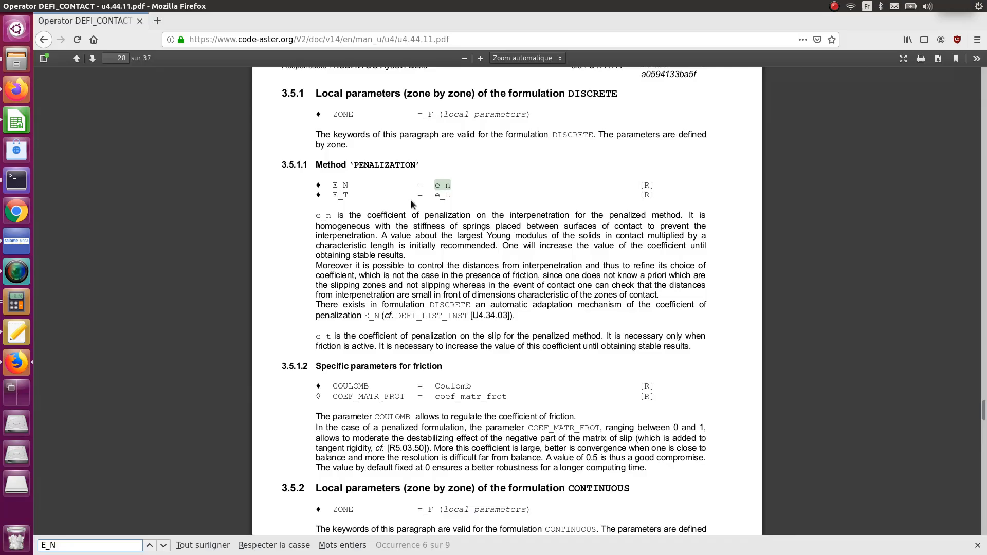
scroll(411, 200, up, 1)
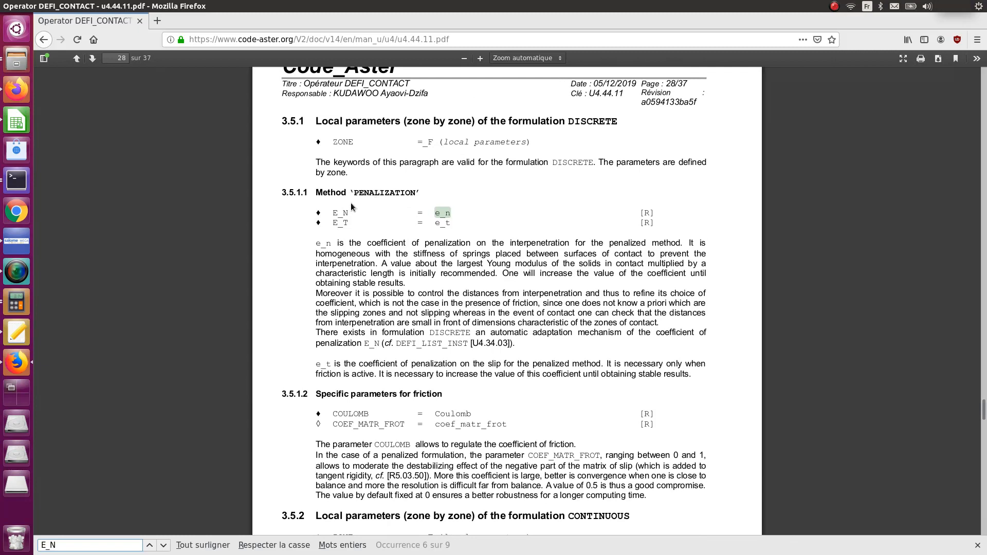
double_click(338, 212)
scroll(339, 216, down, 1)
drag(371, 215, 696, 213)
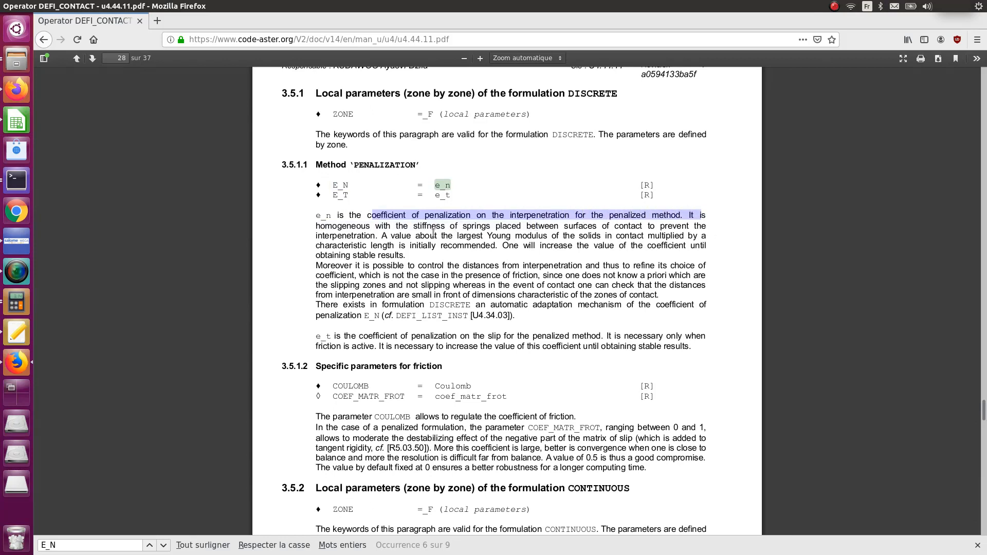
drag(452, 228, 379, 239)
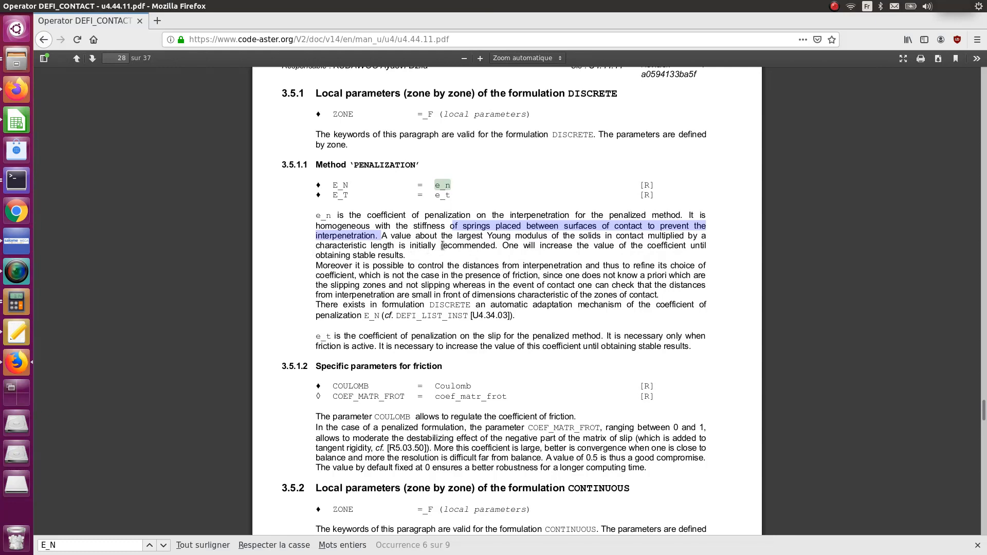
drag(441, 246, 502, 247)
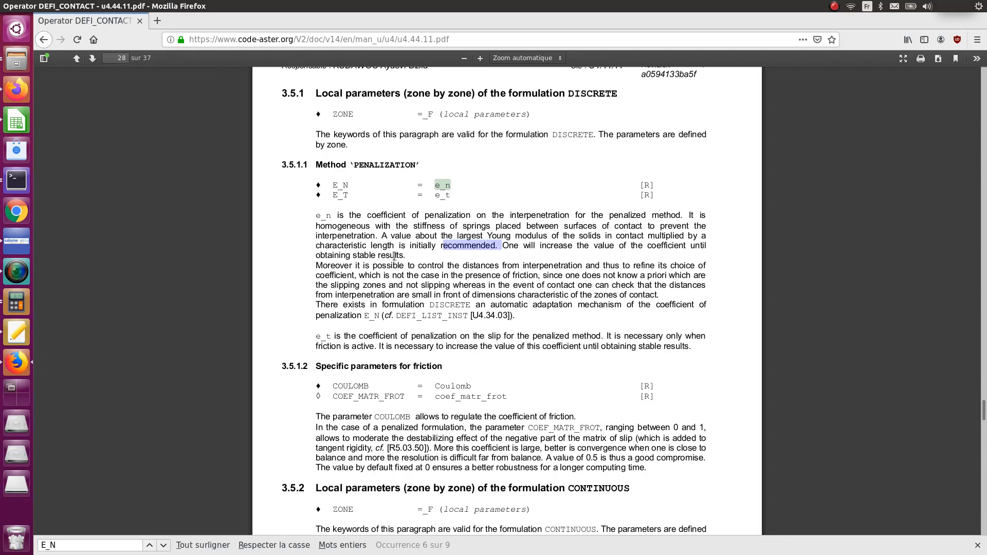
click(15, 239)
scroll(571, 392, up, 1)
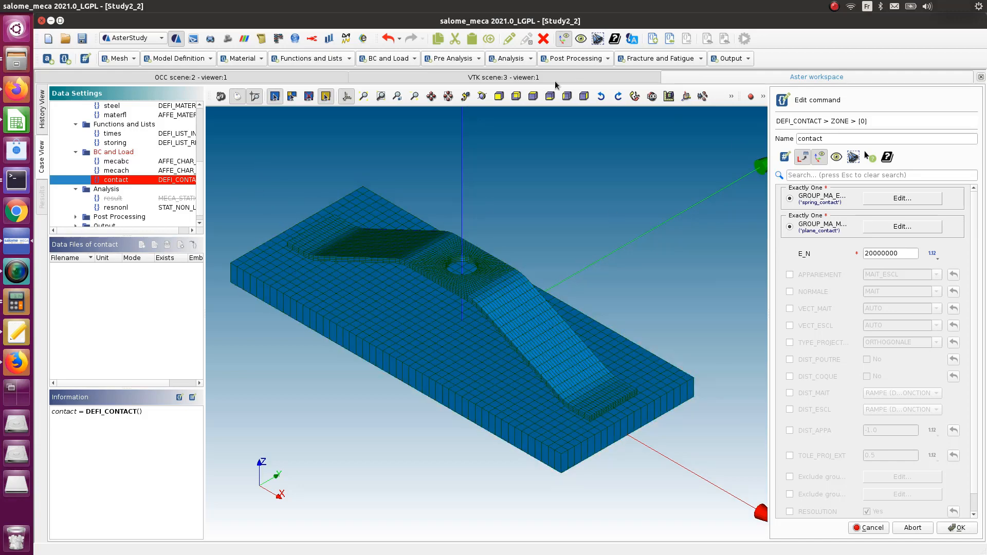
- Switch to the data.ods spreadsheet in LibreOffice Calc and enter 2e13 in cell B16 and 0.001 in cell C16
click(21, 126)
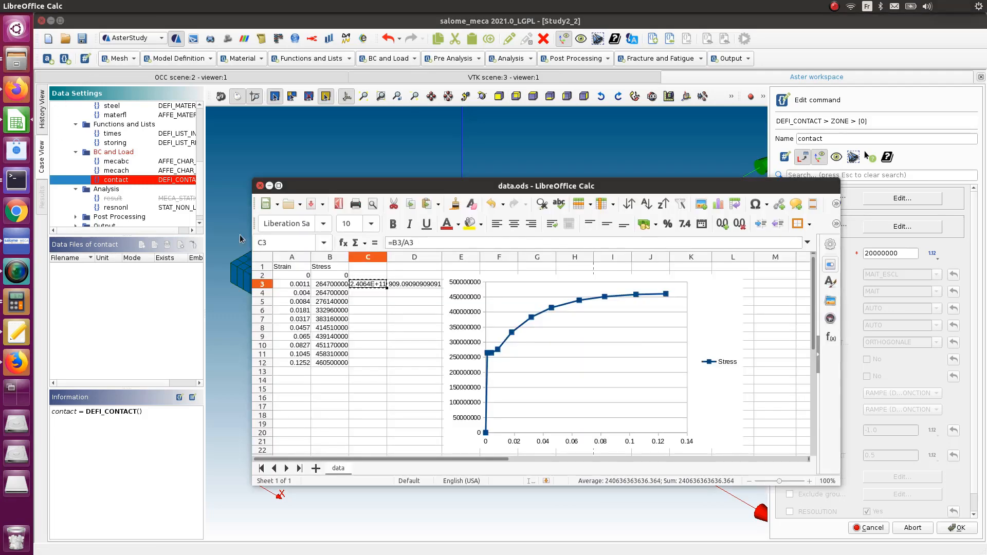
click(373, 300)
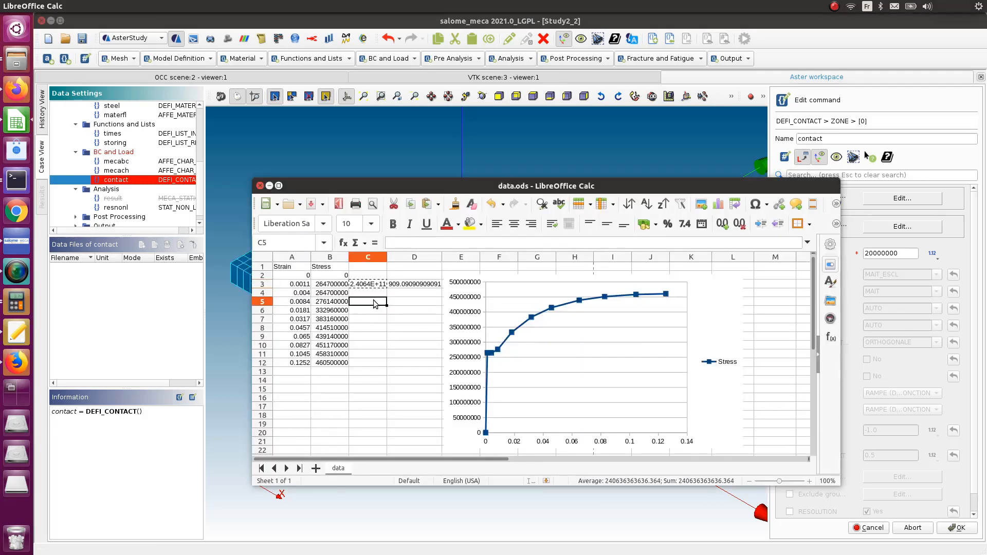
click(319, 402)
text(é)
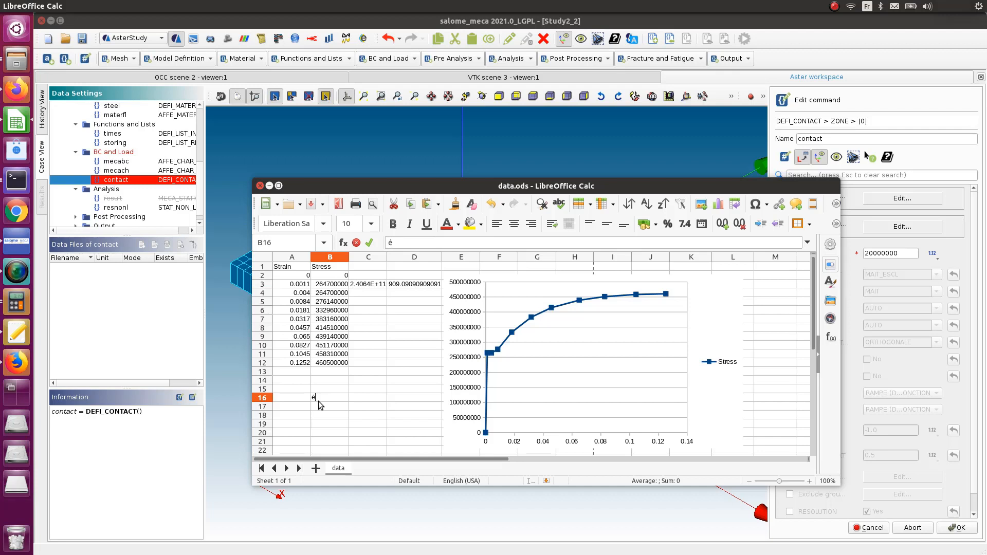
key(BackSpace)
text(2e13)
key(Tab)
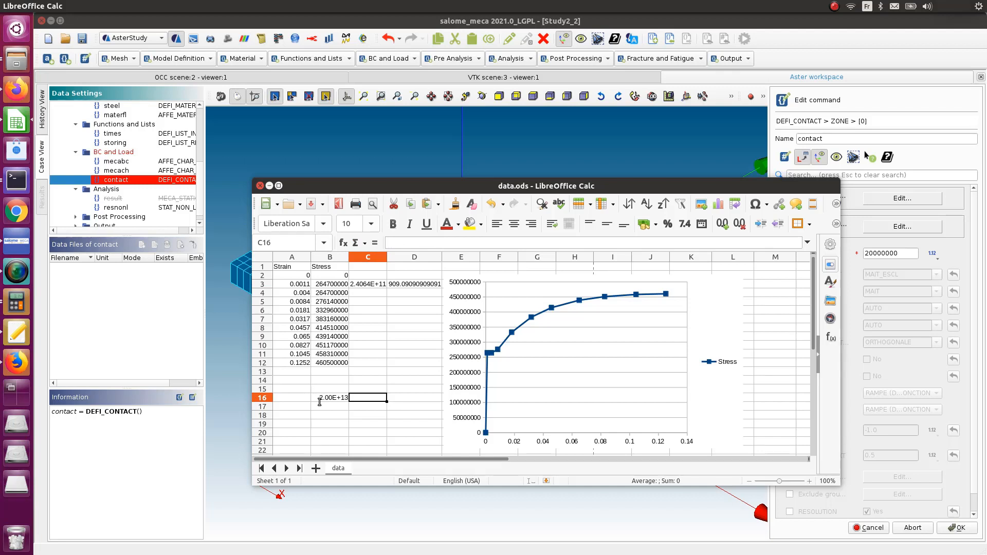
text(0.00)
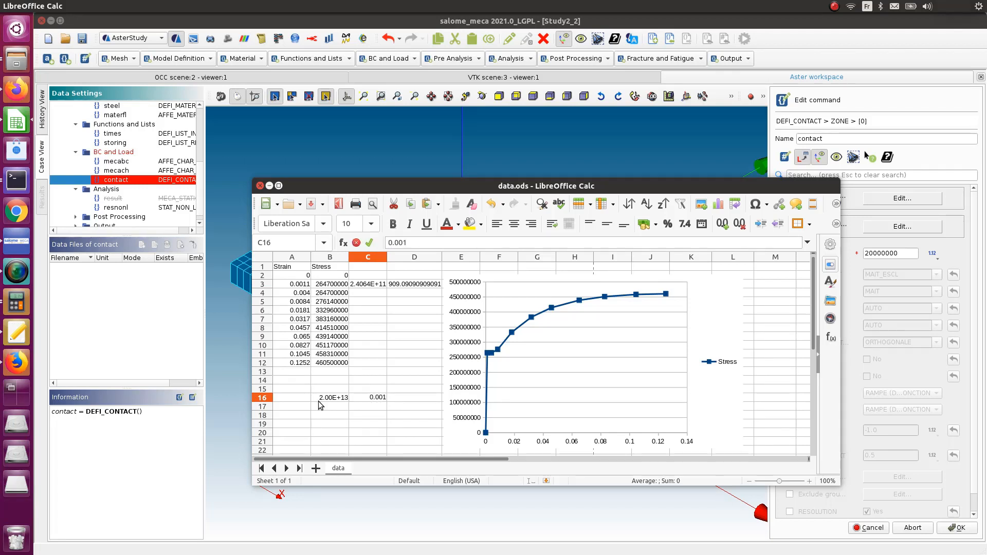
text(1)
key(Return)
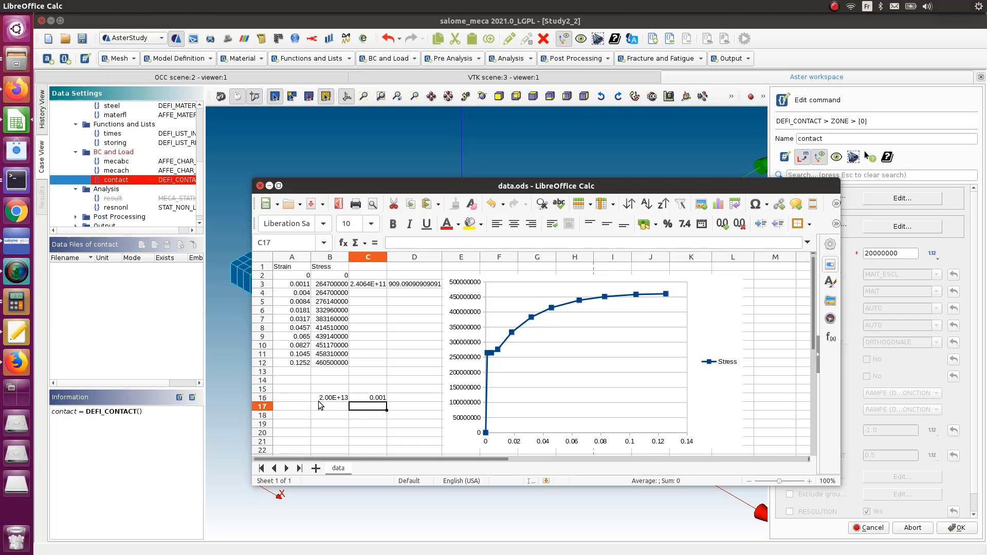
- Calculate the penalty estimate in cell D16 with the formula =B16*C16
key(Right)
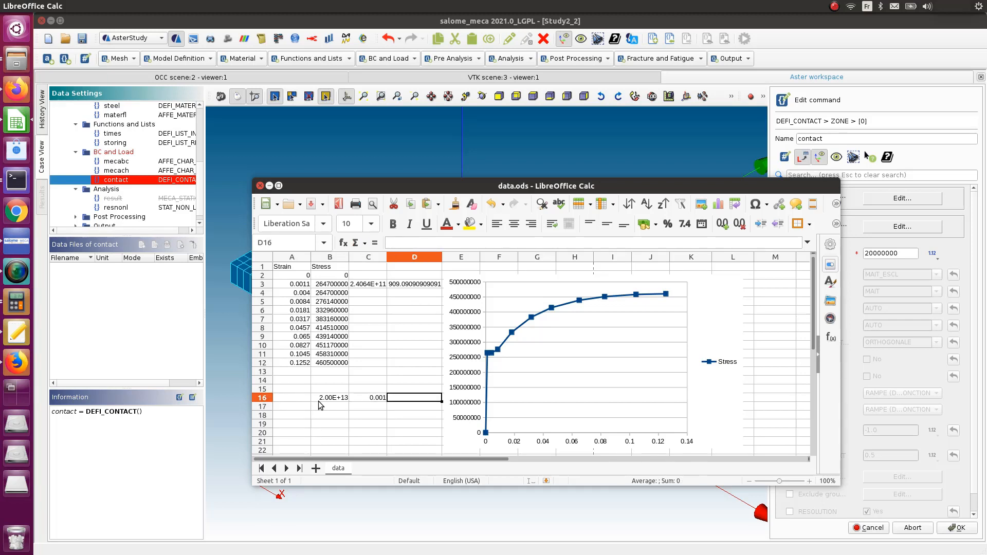
text(=)
click(340, 399)
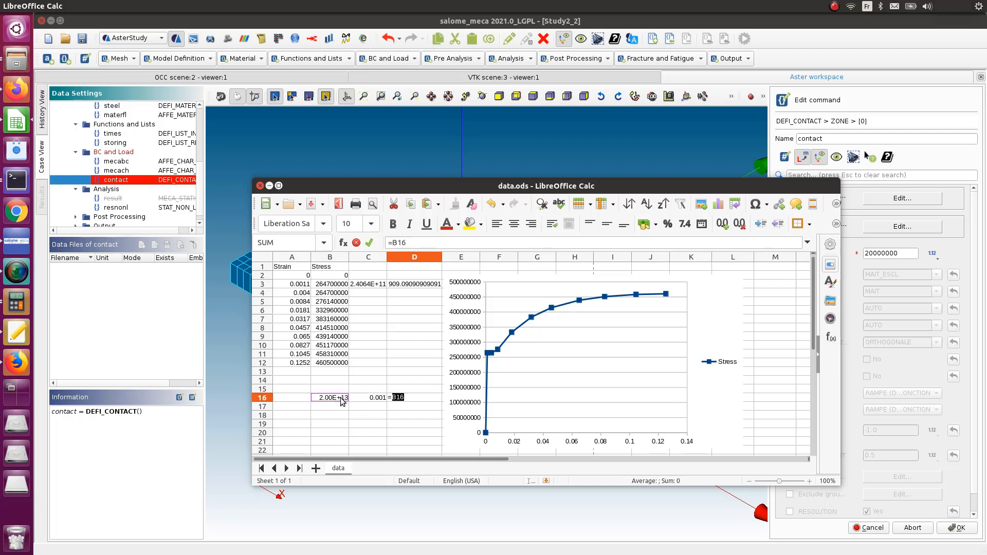
text(*)
click(373, 399)
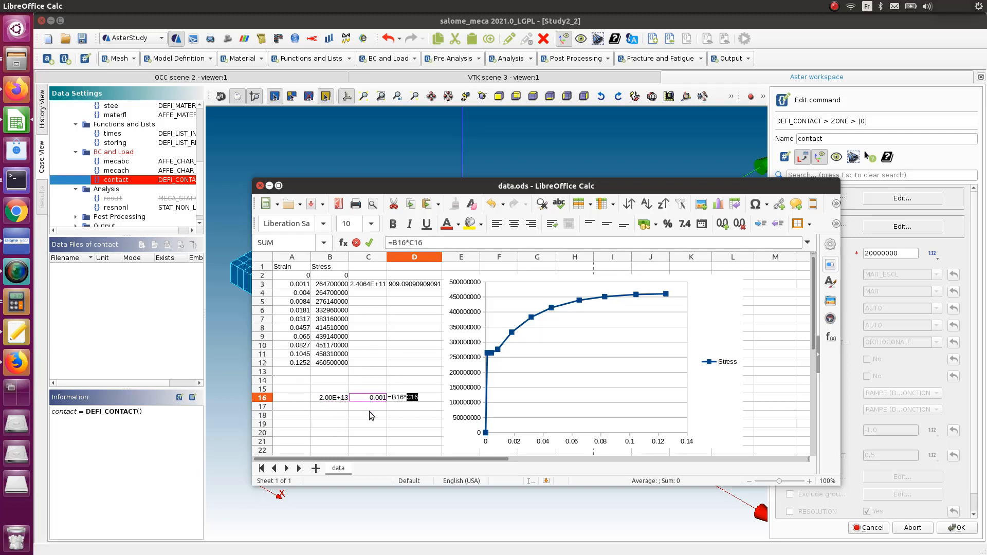
key(Return)
click(420, 400)
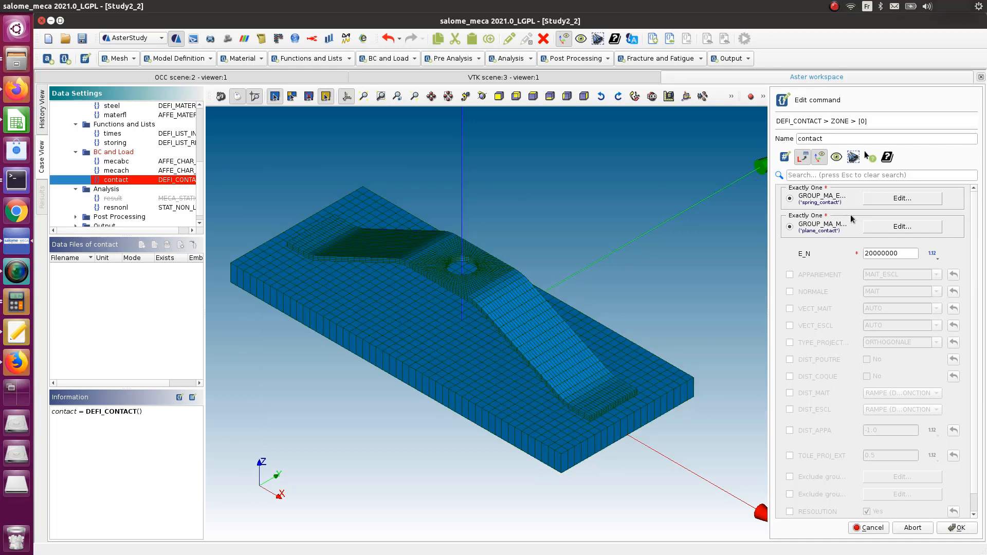
- Back in AsterStudy, set the contact zone's E_N coefficient to 2e11 and confirm the zone
drag(903, 255, 875, 254)
click(906, 253)
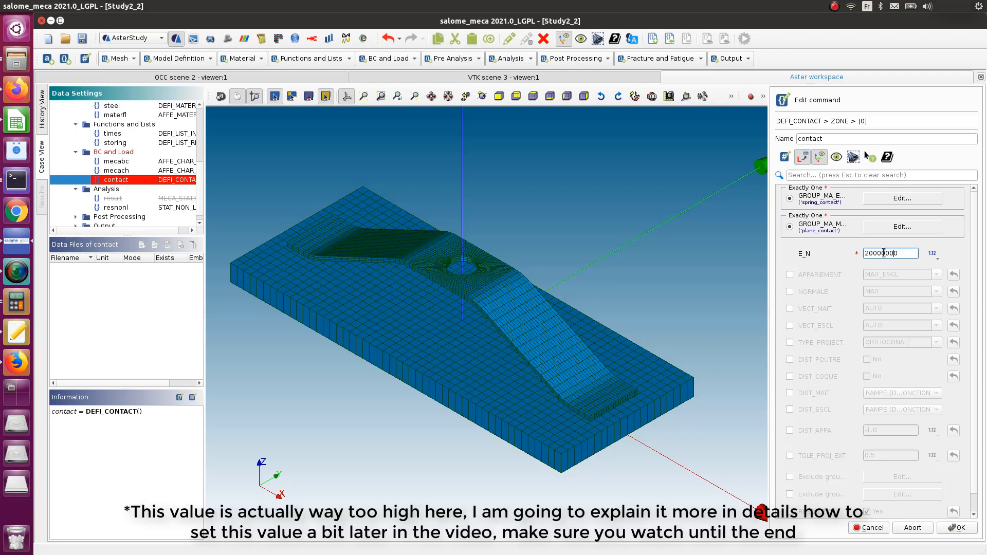
drag(902, 253, 844, 255)
text(2e11)
click(881, 264)
click(958, 527)
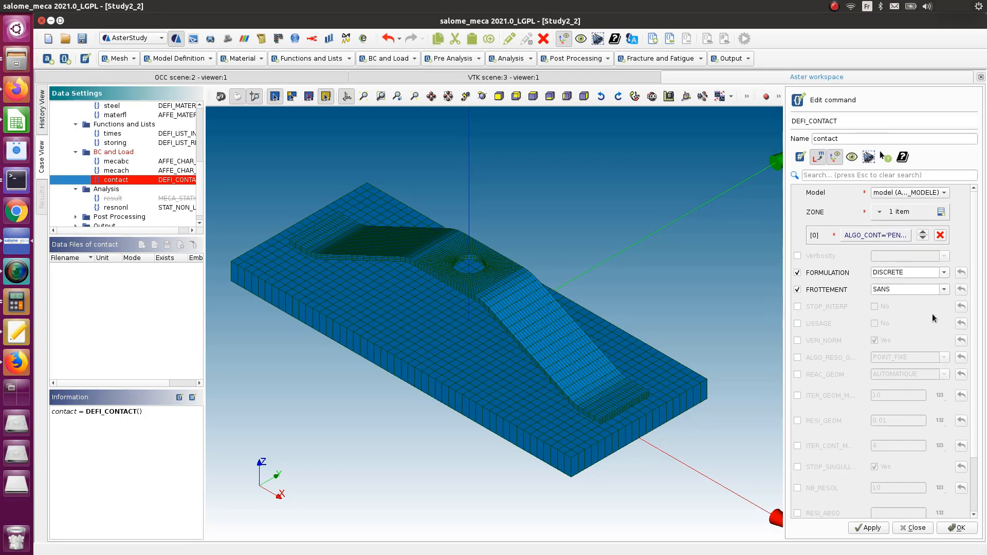
- In the contact definition, enable LISSAGE with Yes, set REAC_GEOM to SANS, and confirm the command
scroll(920, 303, down, 1)
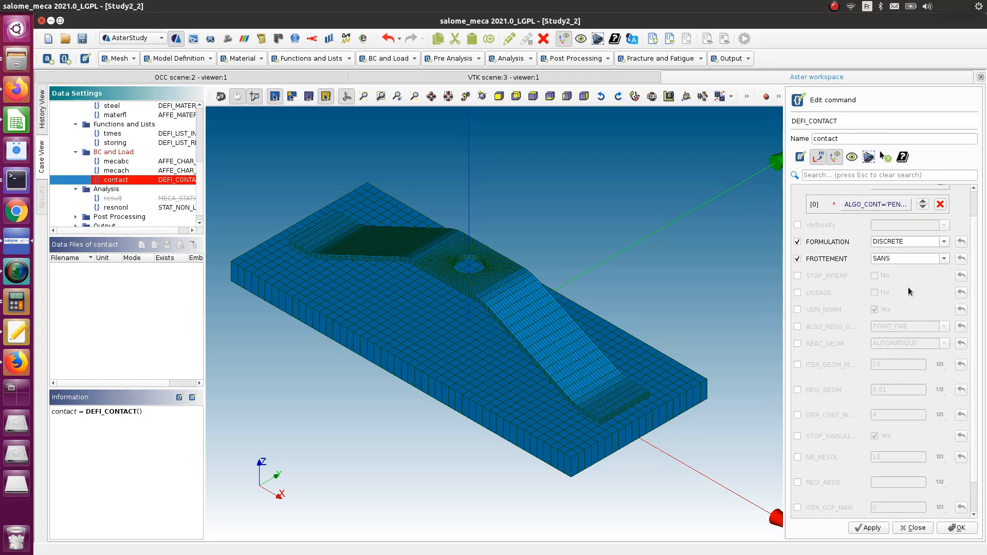
scroll(907, 288, down, 1)
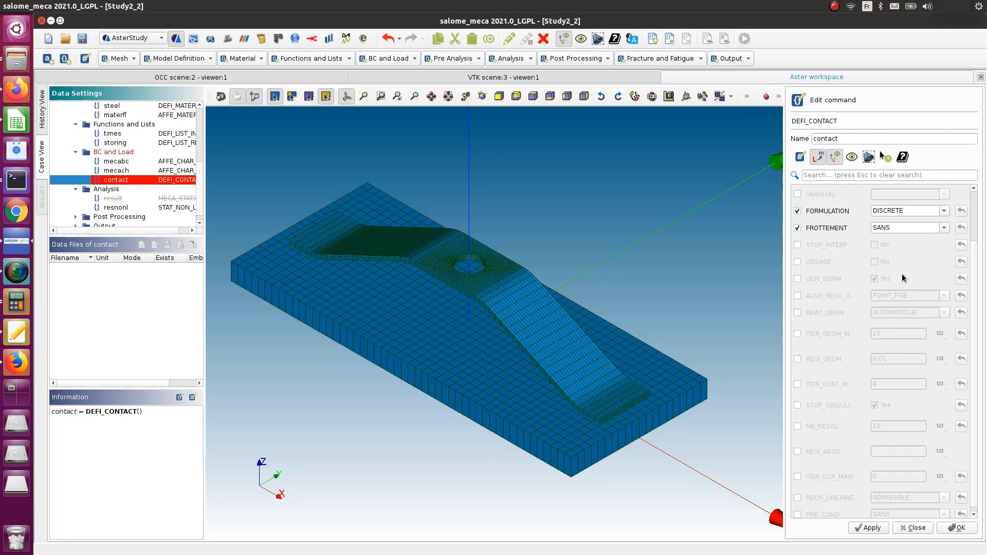
scroll(886, 321, down, 1)
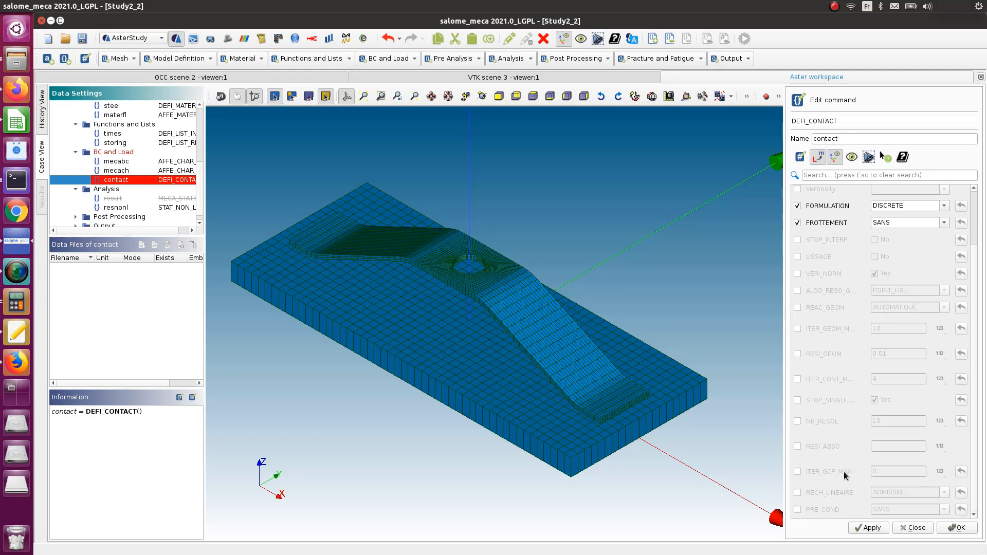
scroll(846, 480, up, 2)
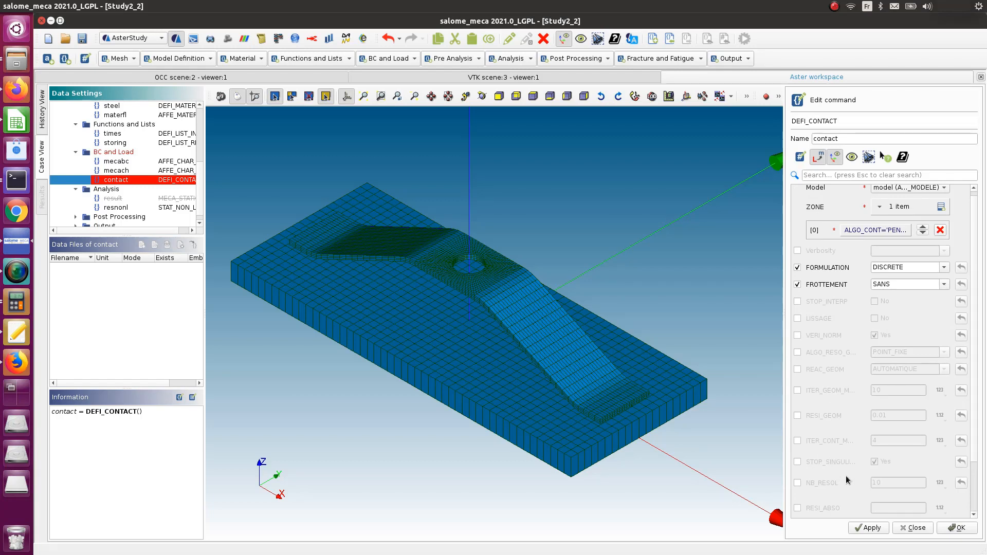
click(798, 319)
click(798, 369)
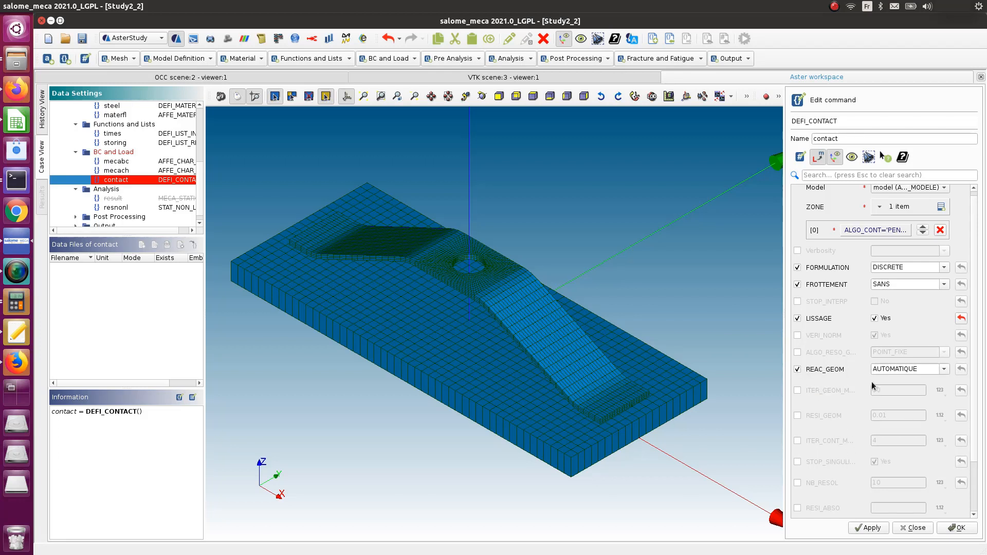
click(944, 370)
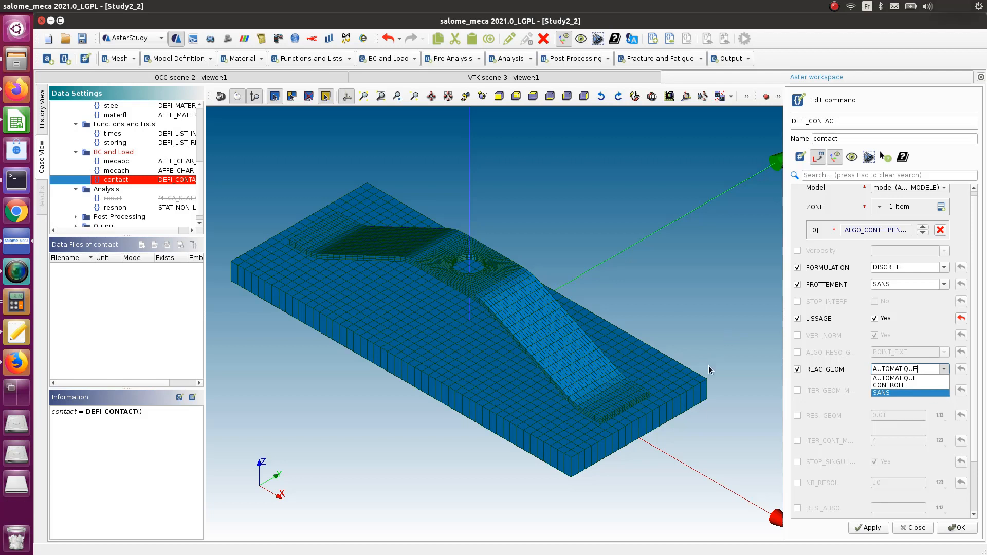
click(891, 394)
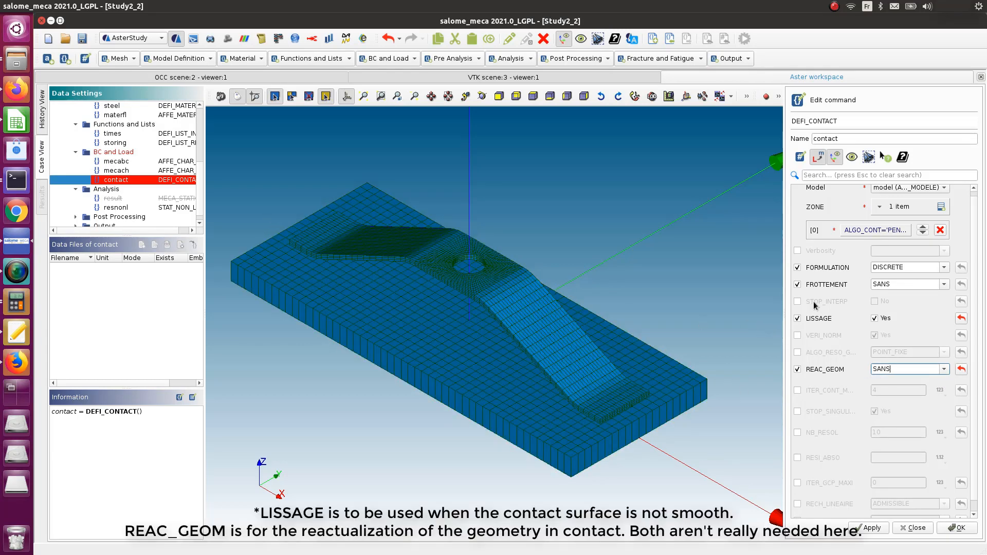
click(960, 528)
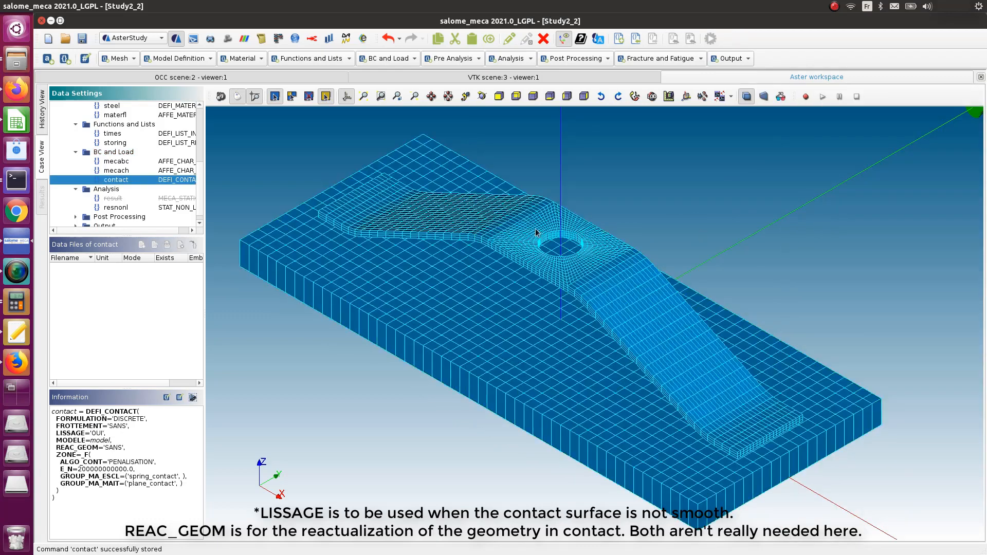
- Activate CONTACT in the resnonl STAT_NON_LINE analysis using the contact definition, confirm the command and save the study
click(118, 209)
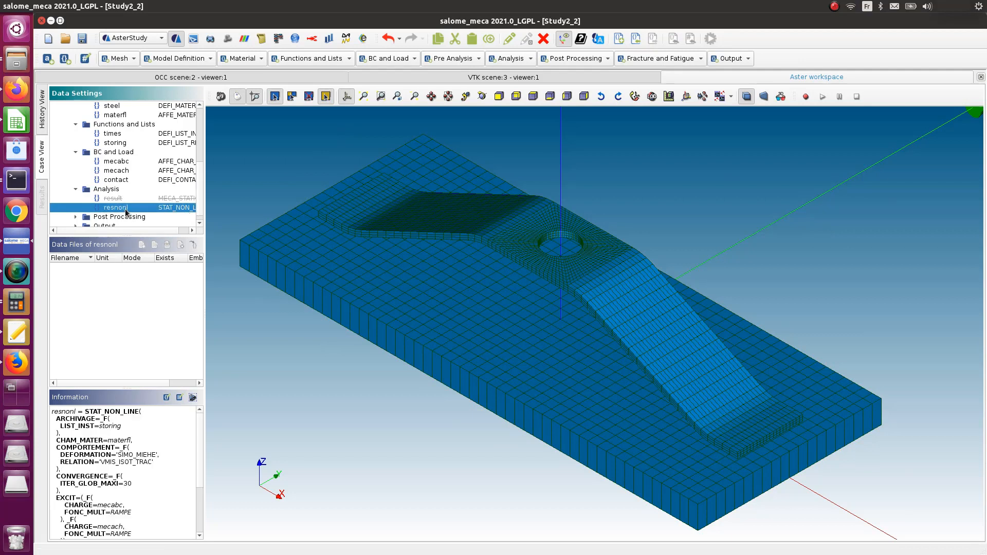
scroll(126, 212, down, 1)
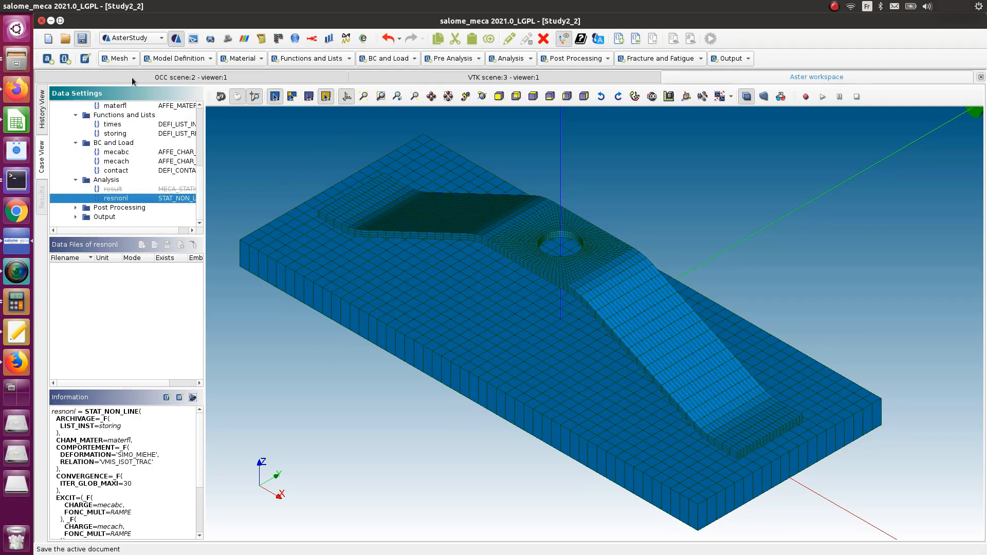
double_click(135, 200)
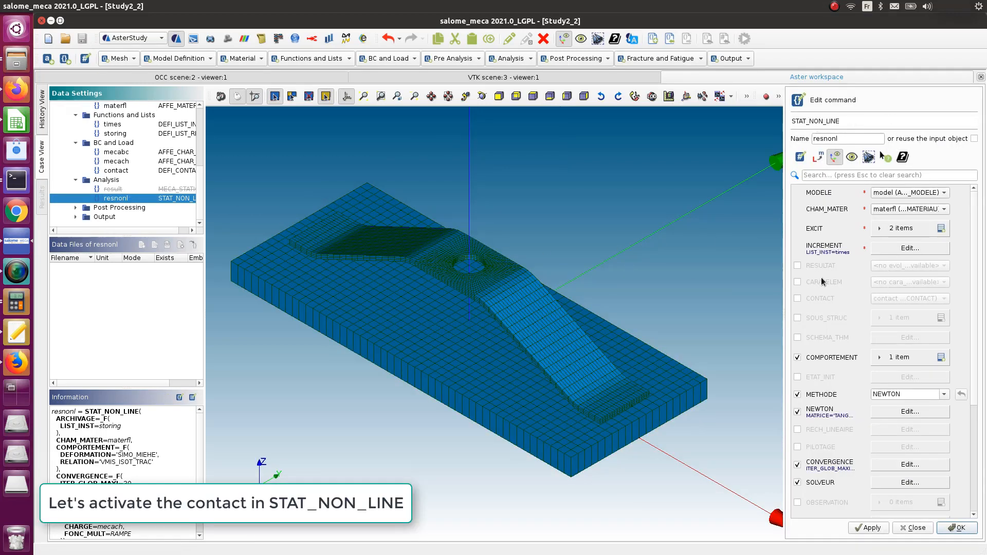
click(798, 299)
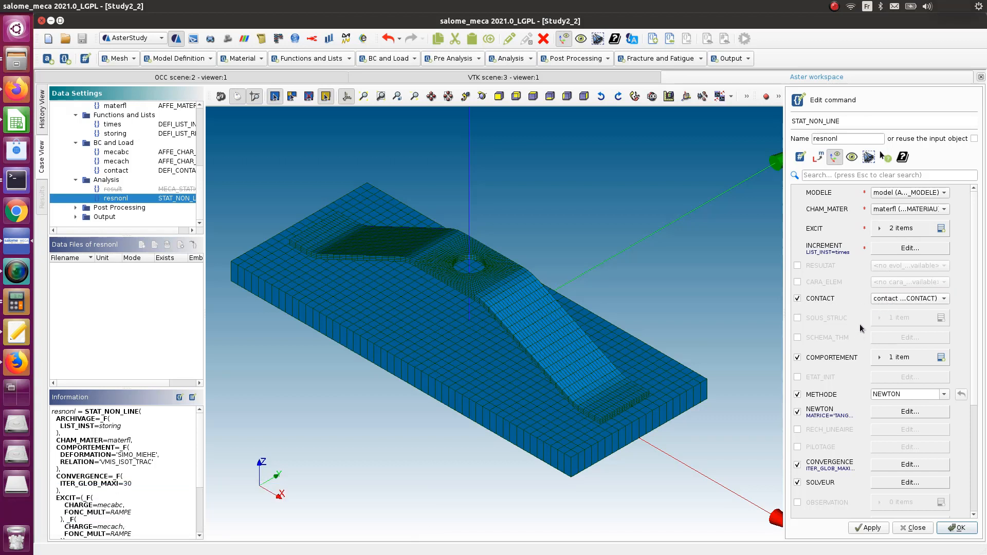
click(960, 528)
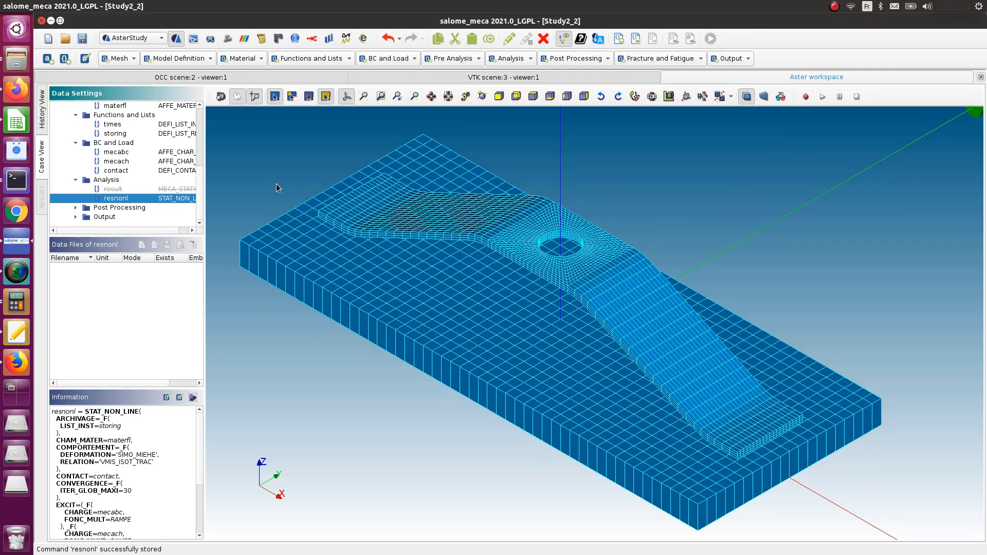
click(81, 39)
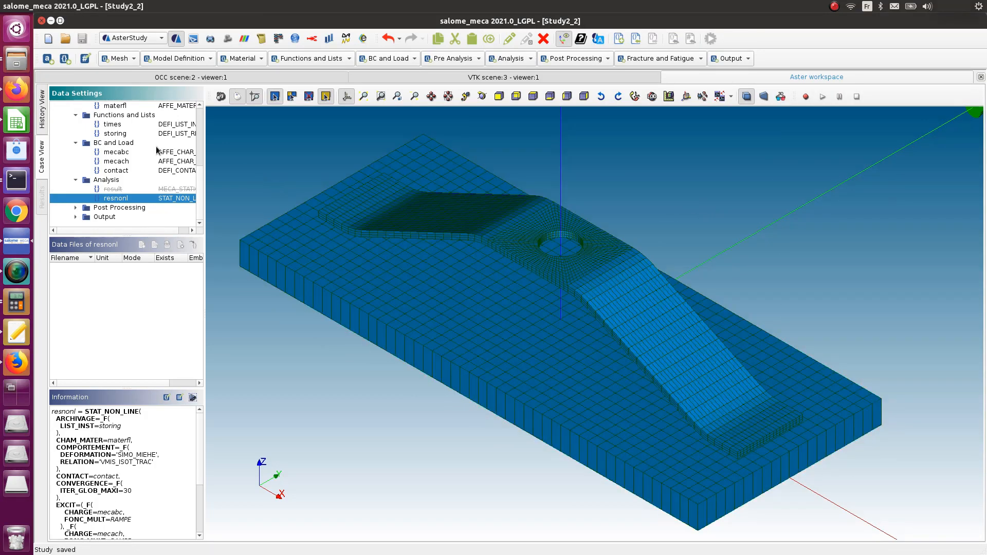
- Widen the data settings tree to show the command types and select the times DEFI_LIST_INST command to review its definition
drag(205, 194, 257, 202)
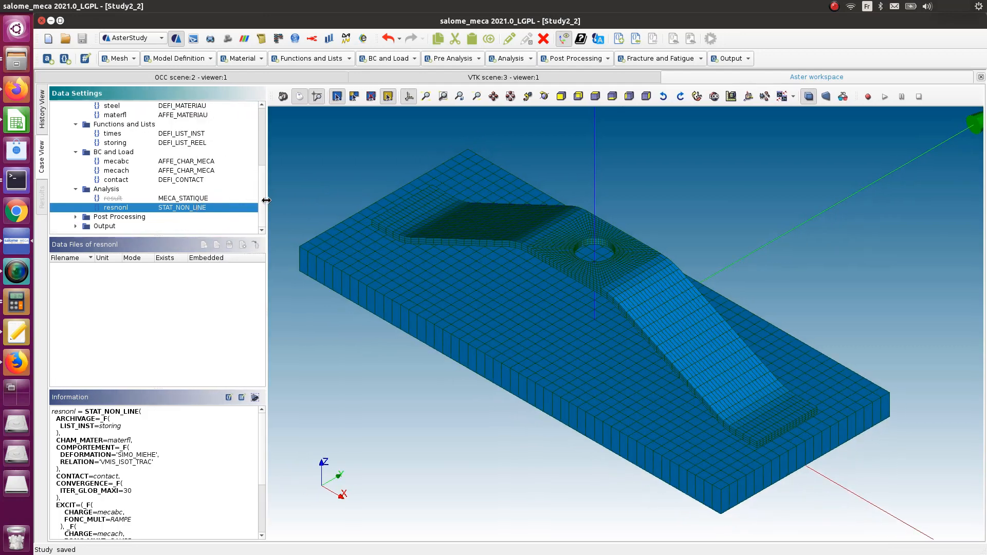
click(159, 135)
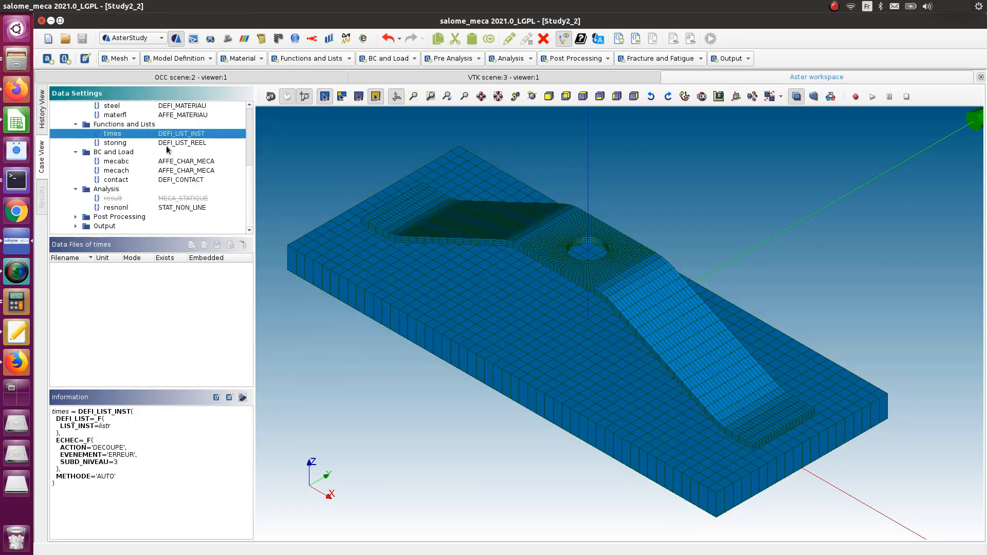
- Set the end of the interval in the listr real list to 0.1 and apply the command edit
scroll(169, 154, up, 2)
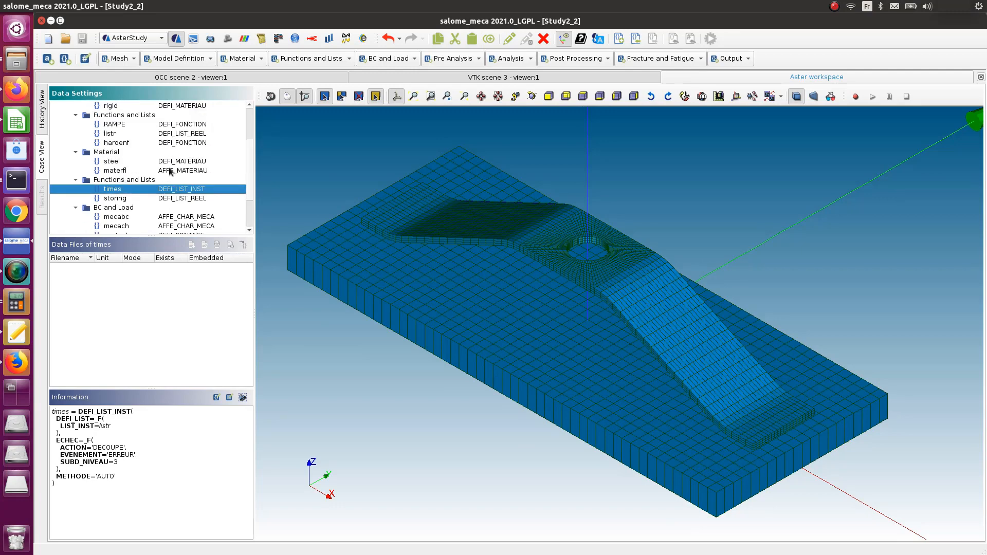
click(180, 135)
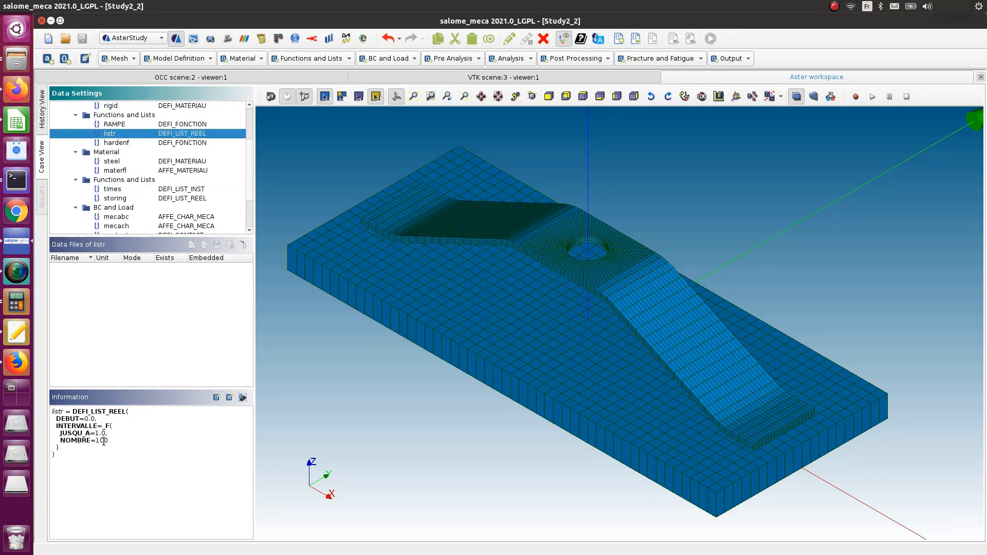
double_click(171, 135)
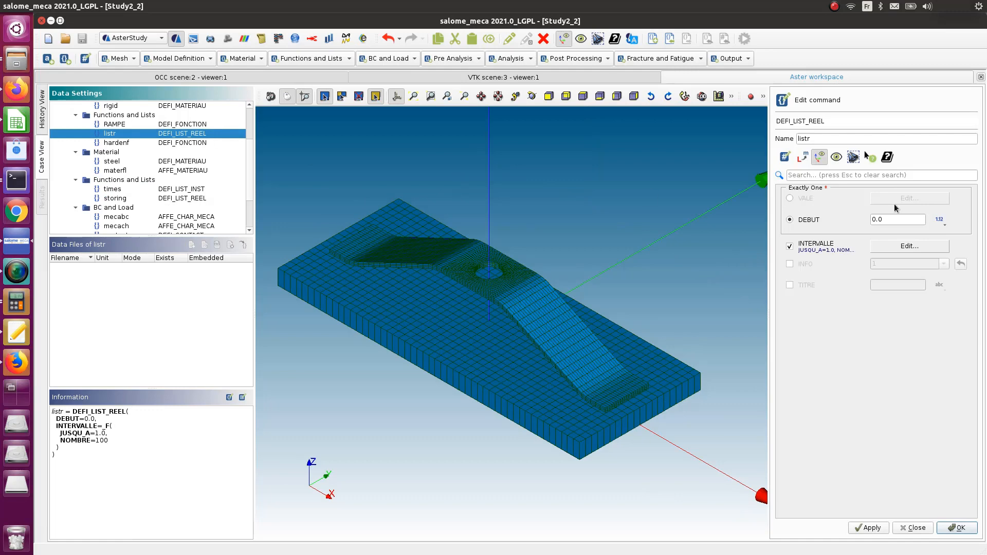
click(903, 247)
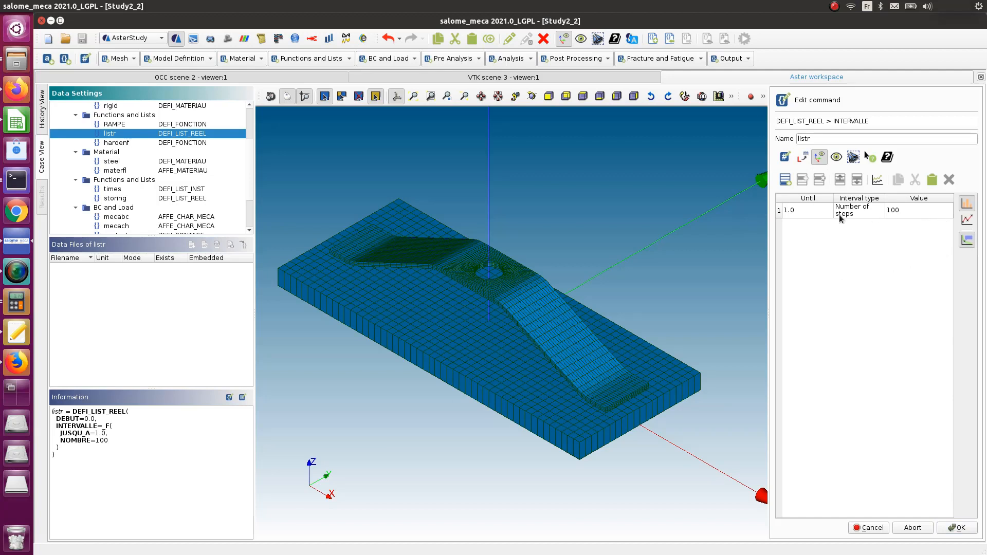
click(811, 210)
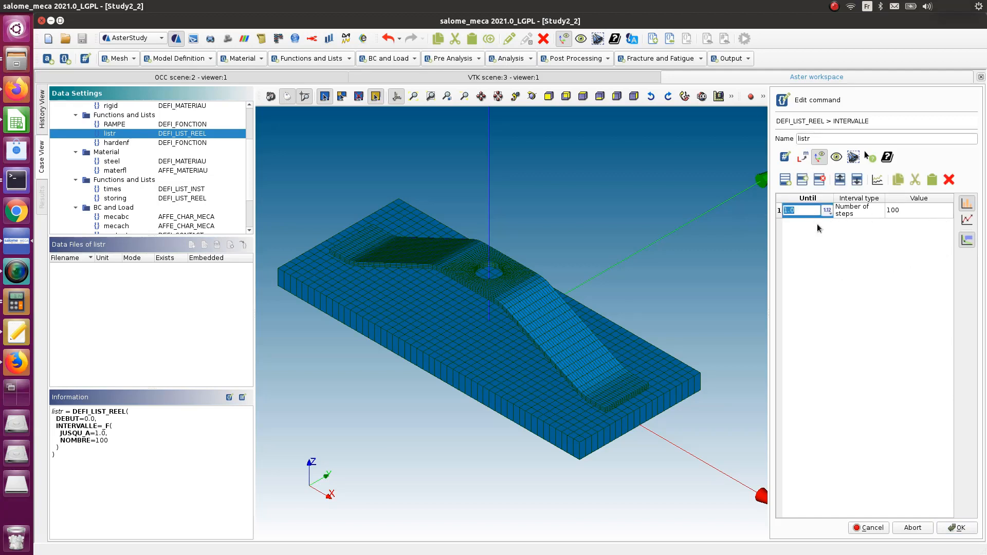
text(0.1)
key(Return)
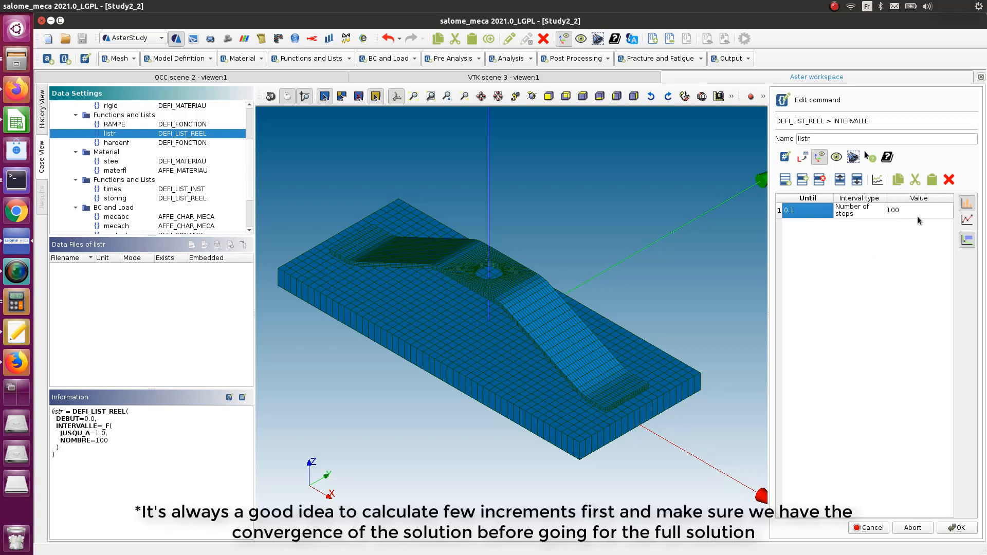
click(958, 531)
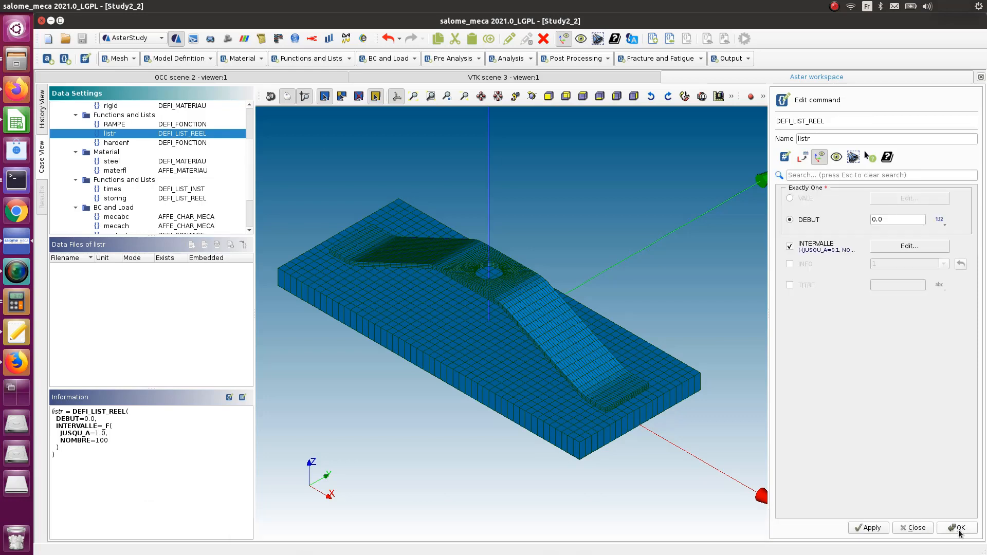
click(959, 531)
- Set the end of the interval in the storing real list to 0.1 and save the study
double_click(169, 198)
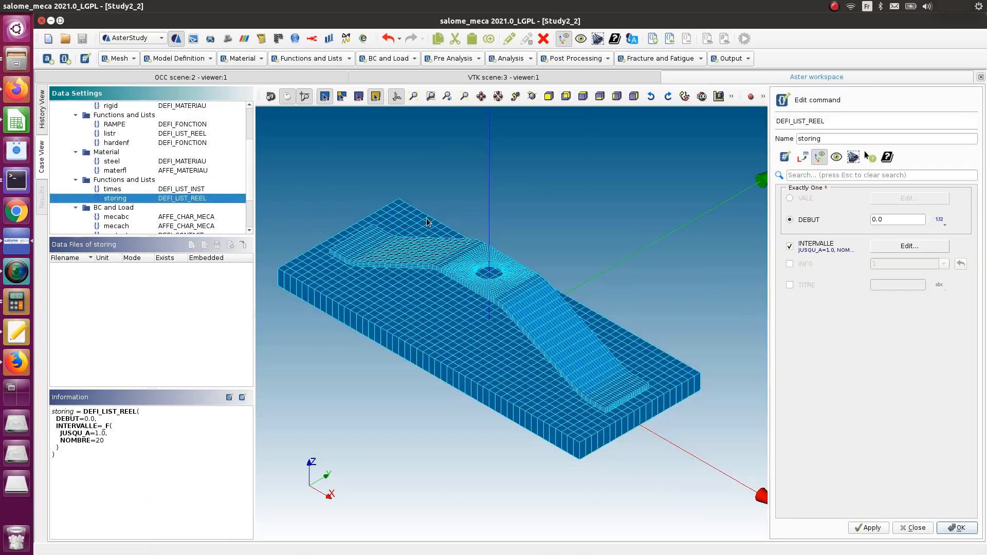
click(898, 248)
click(807, 209)
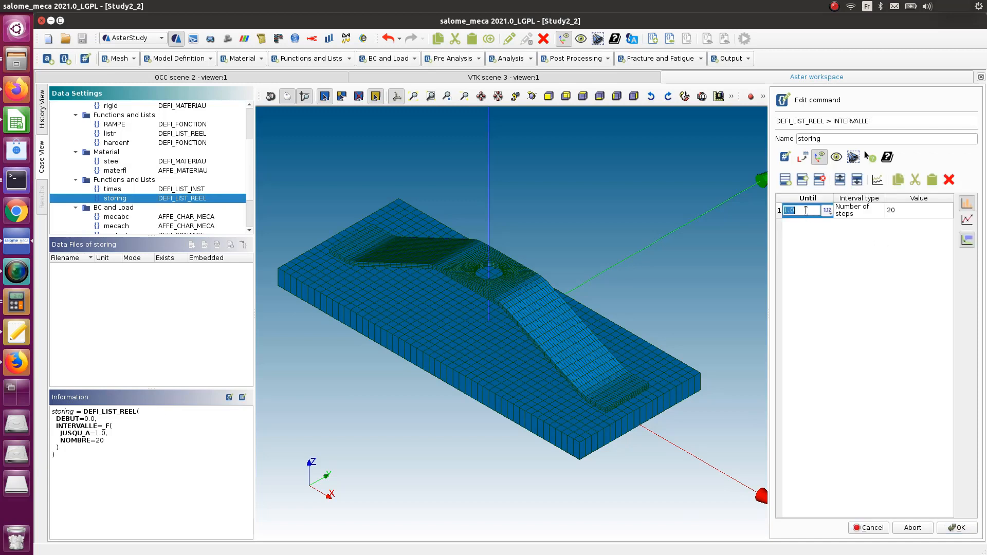
text(0.1)
click(908, 209)
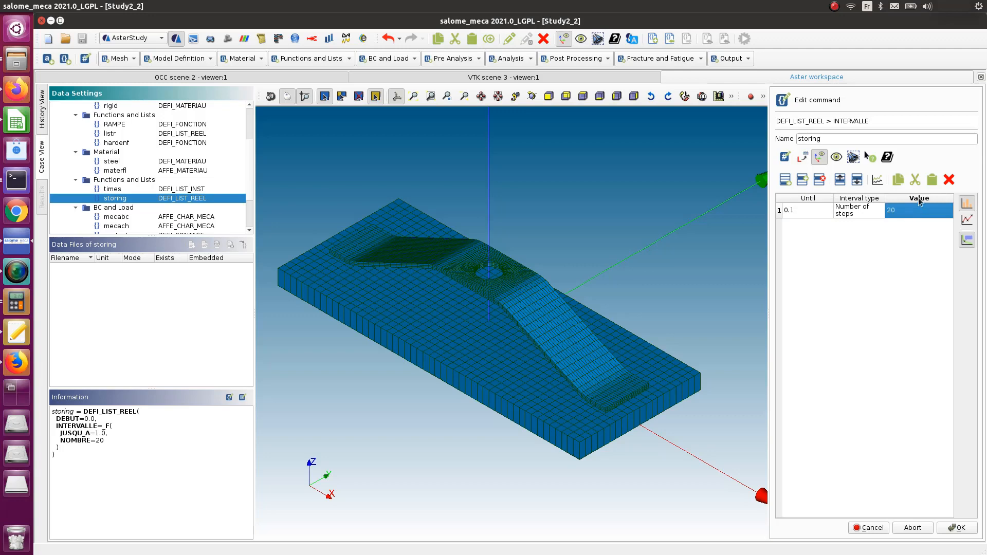
click(959, 530)
click(960, 530)
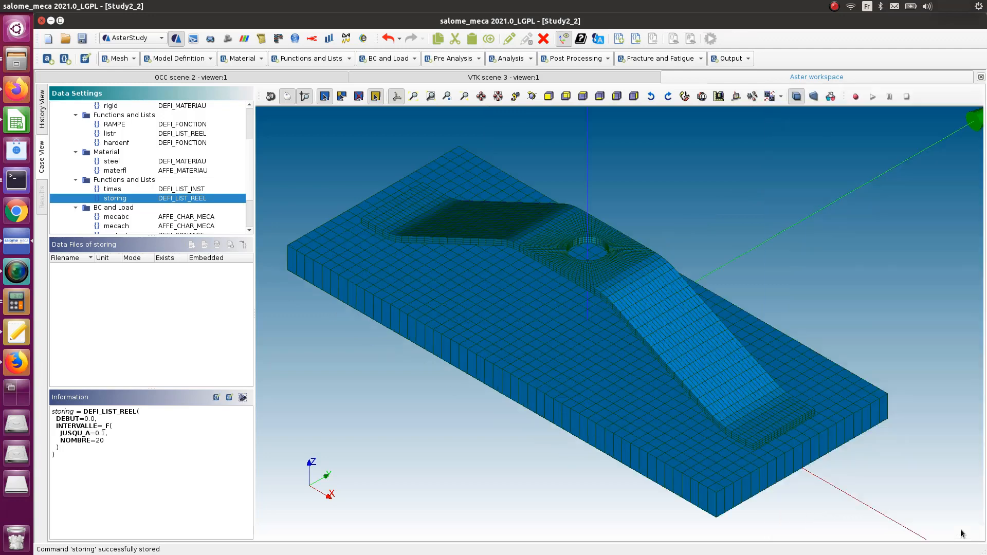
click(82, 39)
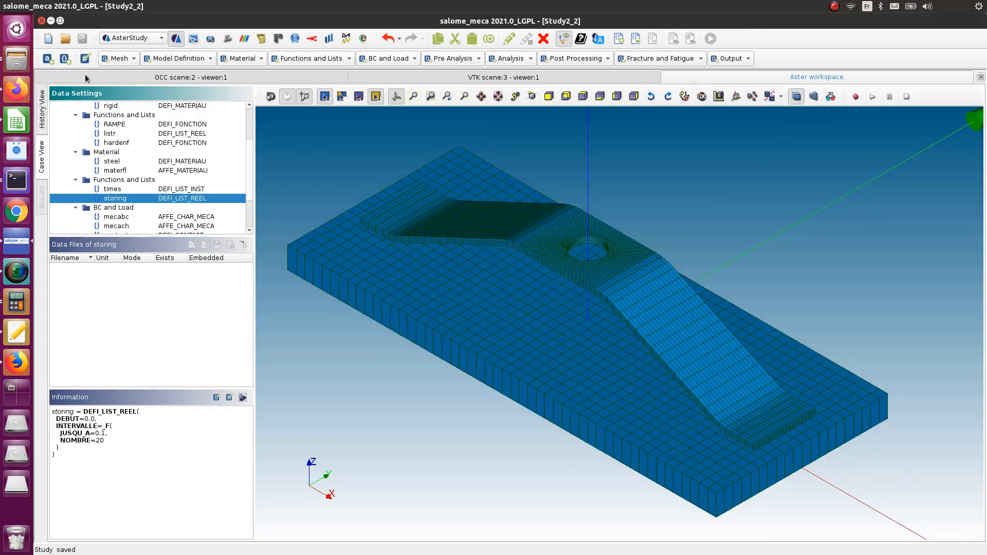
- Run Stage_1 of the current case as RunCase_4 and set the automatic refresh to 5 s
click(43, 111)
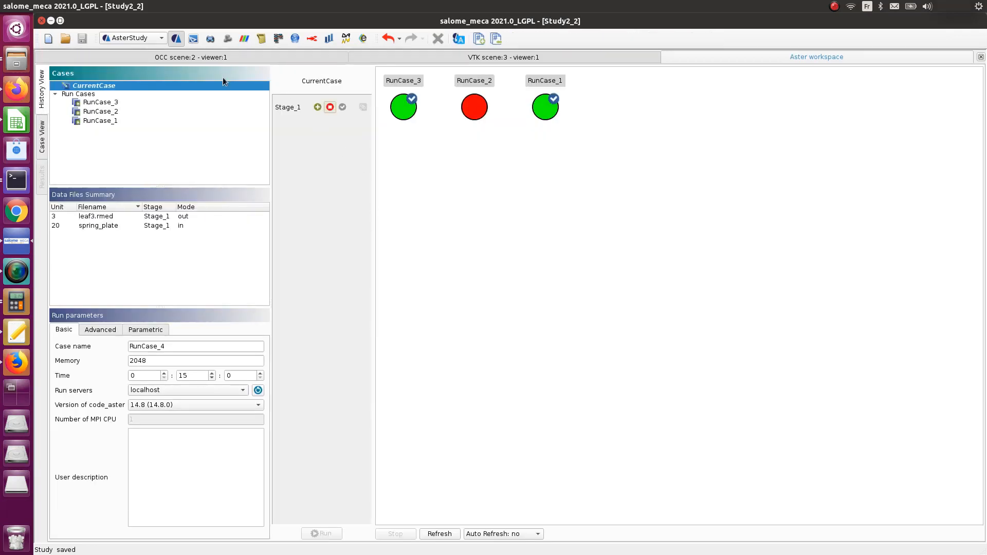
click(317, 107)
click(327, 534)
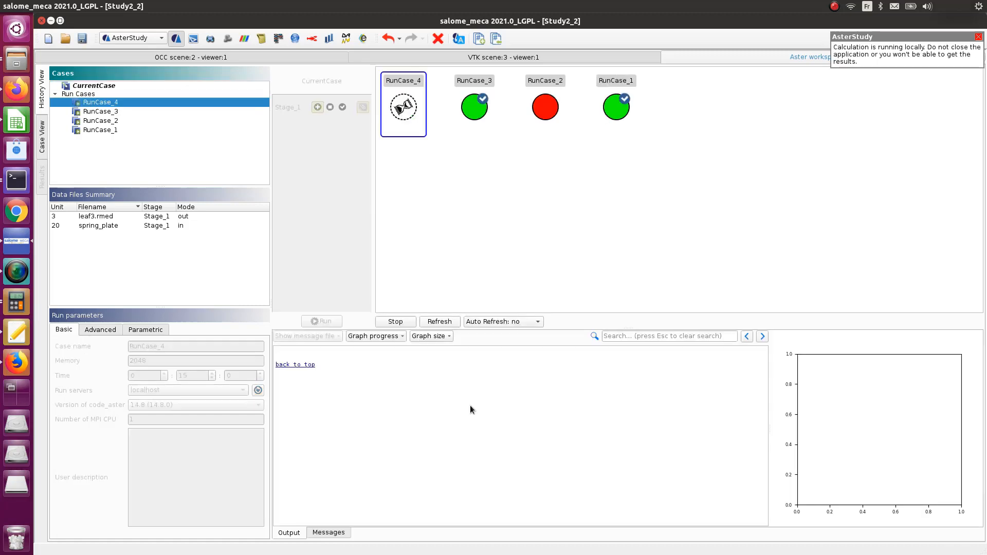
click(486, 323)
click(494, 331)
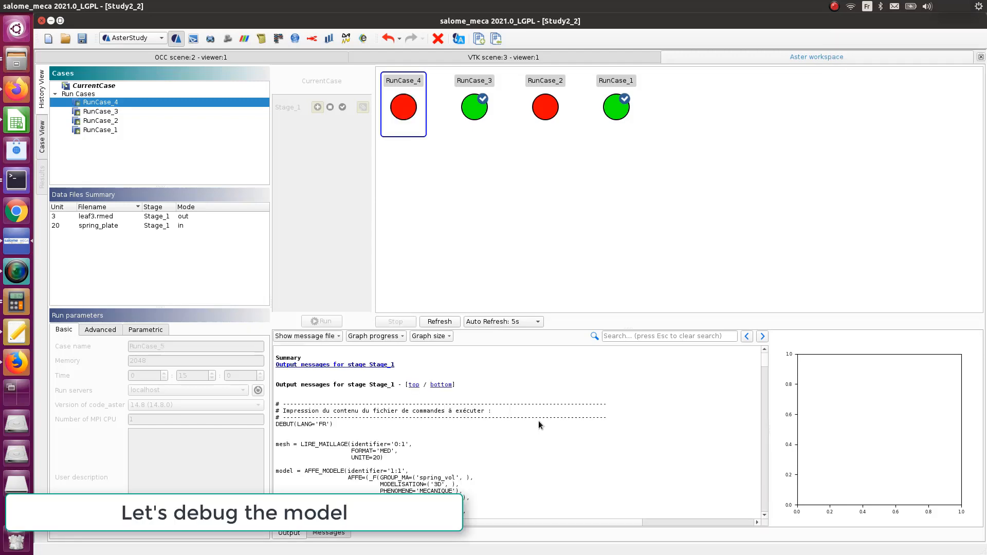
- Read through the Stage_1 output messages of RunCase_4 to find the cause of the execution error
scroll(538, 422, down, 10)
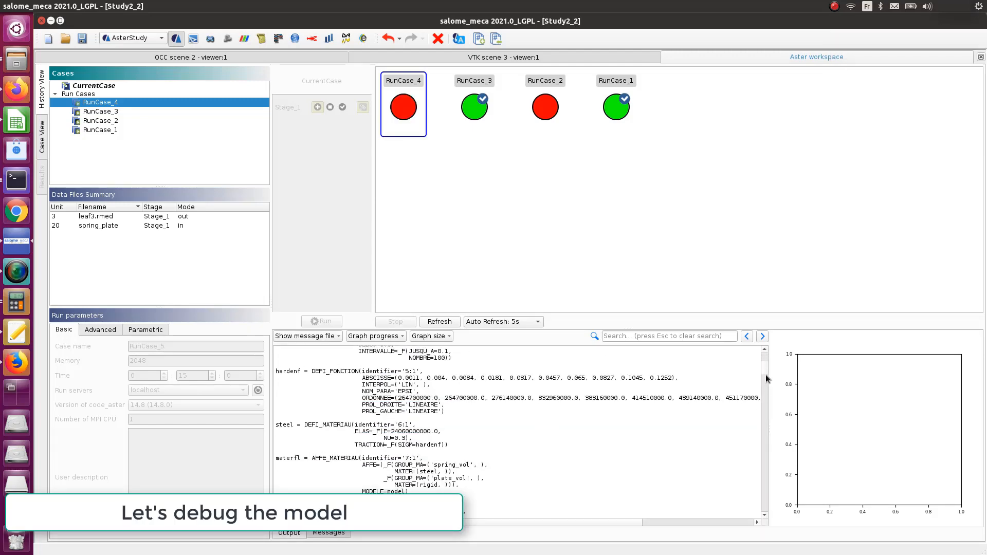
scroll(761, 401, down, 15)
scroll(784, 478, down, 15)
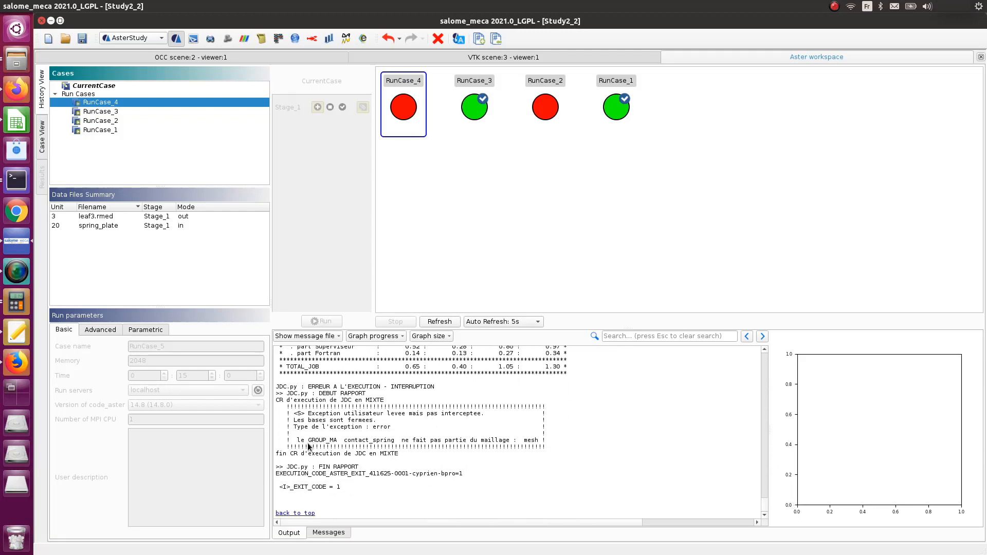
drag(308, 441, 545, 446)
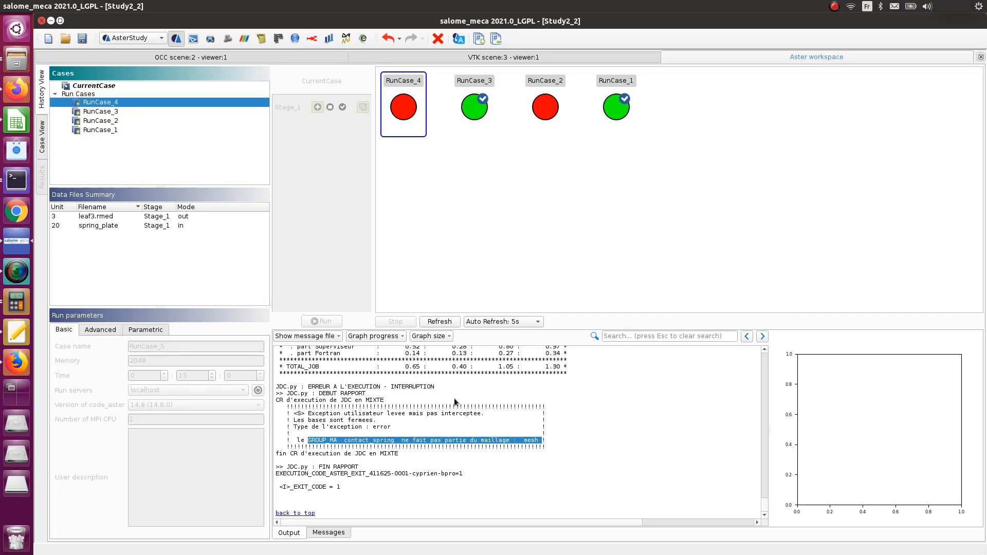
scroll(463, 436, up, 10)
scroll(463, 436, up, 10)
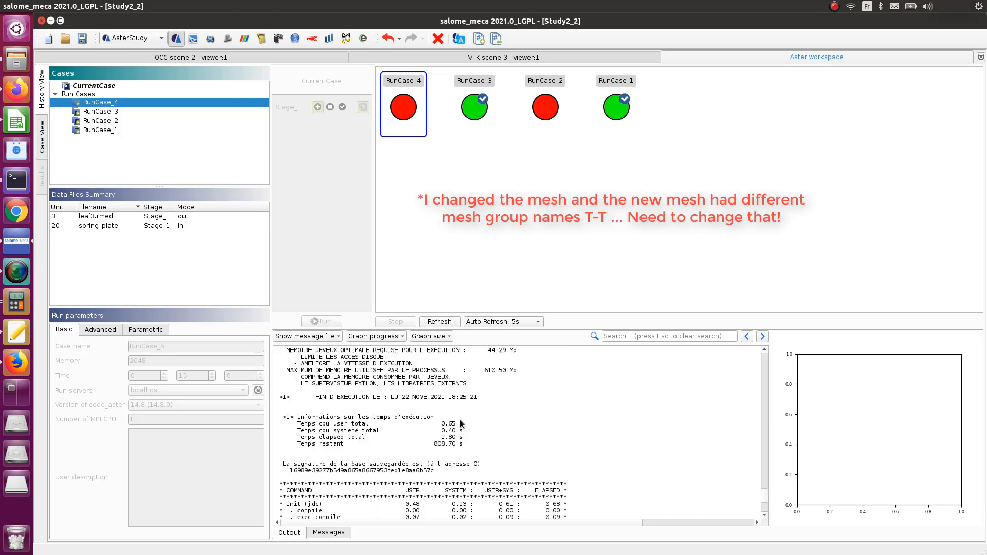
scroll(459, 416, up, 10)
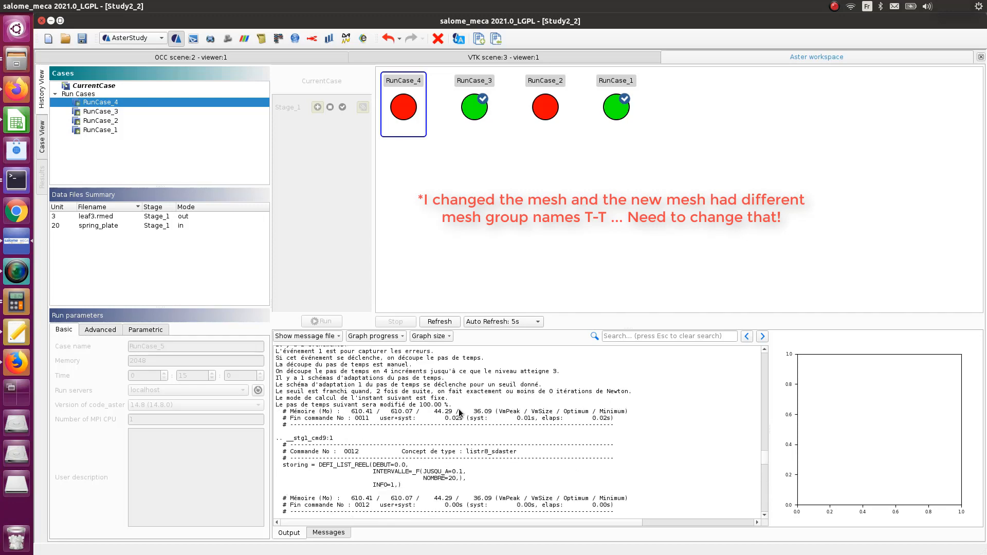
- Review the mesh file and format settings of the LIRE_MAILLAGE command in the current case
click(43, 138)
scroll(223, 192, up, 3)
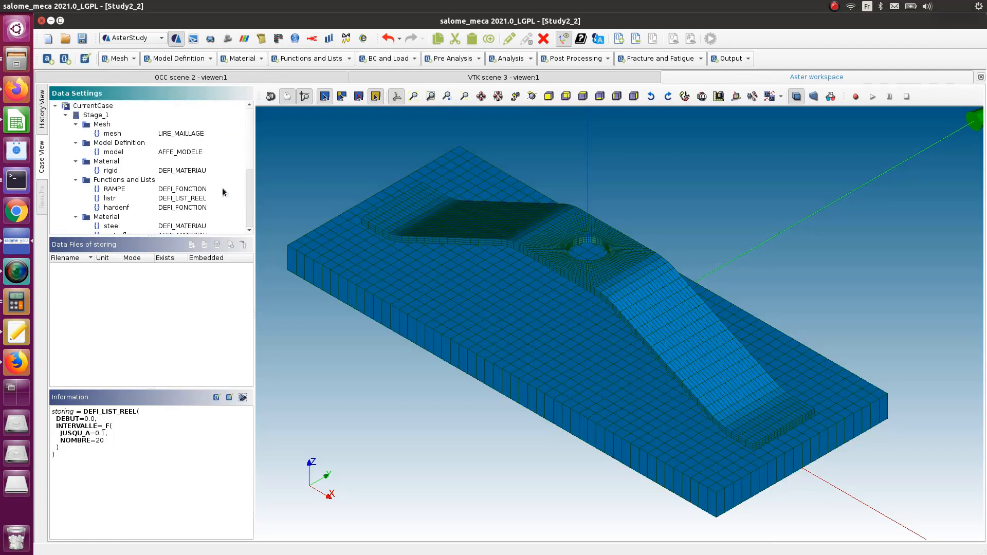
double_click(151, 133)
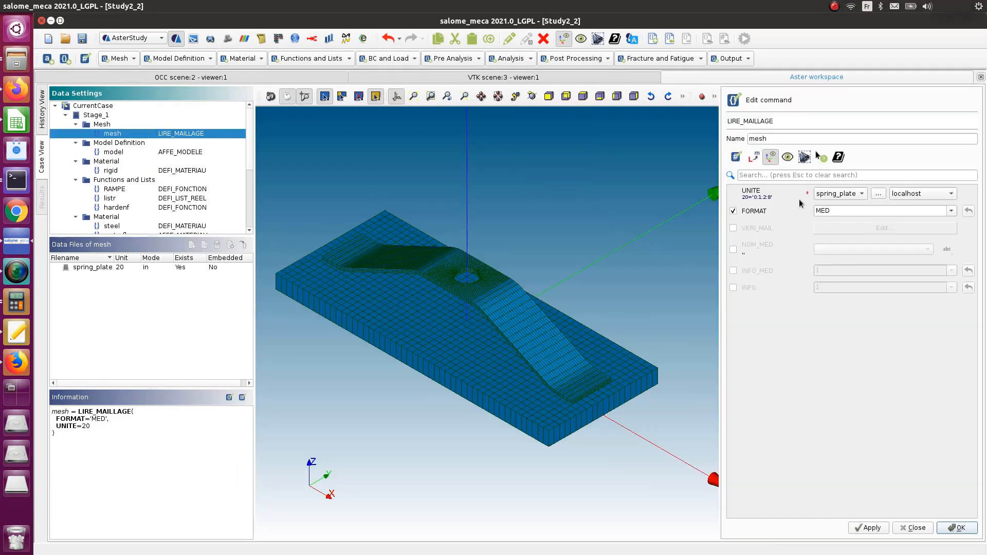
click(963, 529)
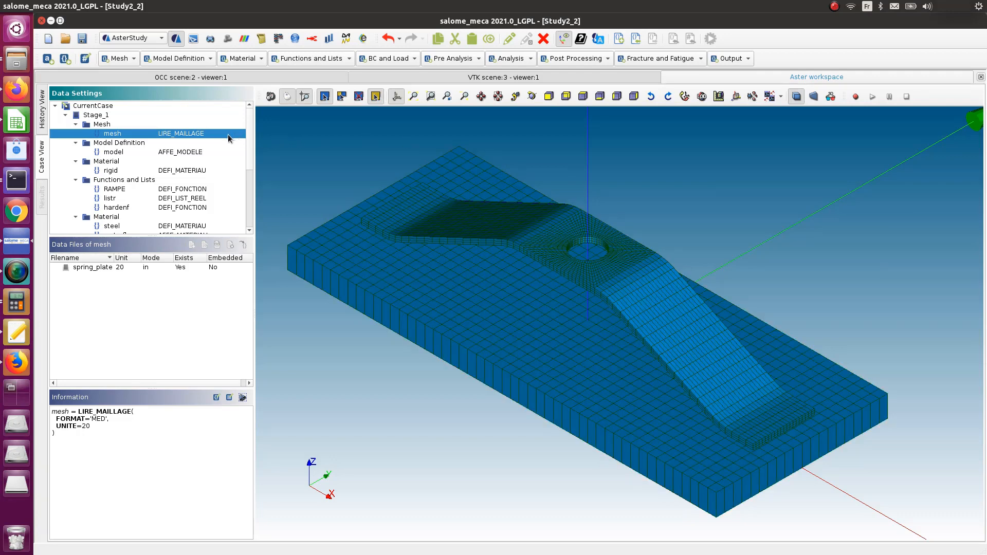
- Examine the definitions of the model, material, function and time list commands for references to the contact_spring mesh group
click(165, 152)
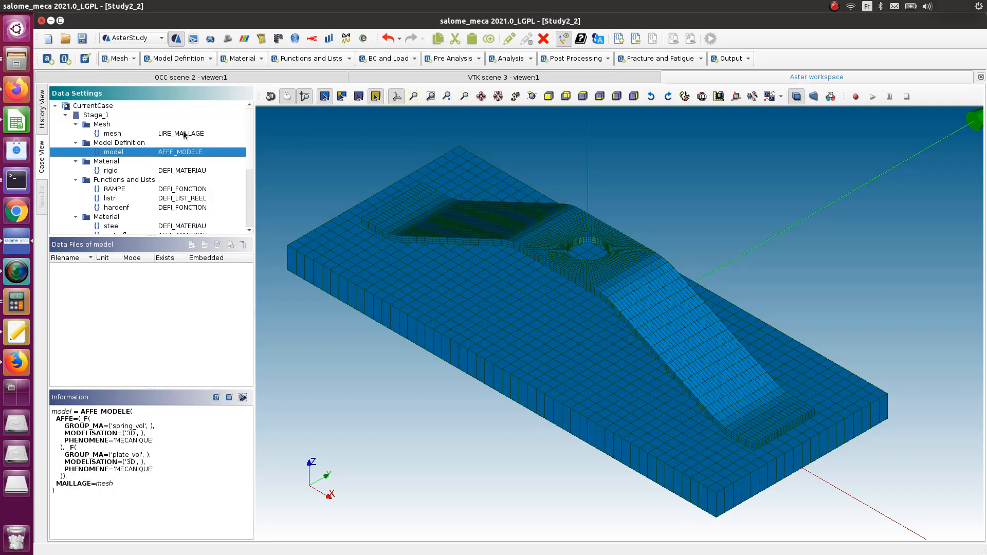
click(183, 171)
scroll(183, 172, down, 2)
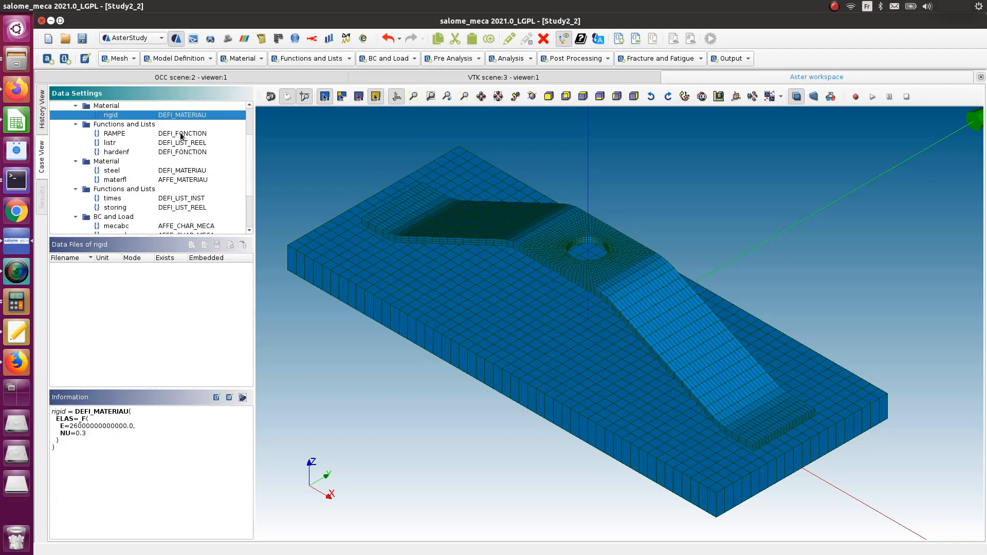
click(183, 134)
click(183, 145)
click(185, 154)
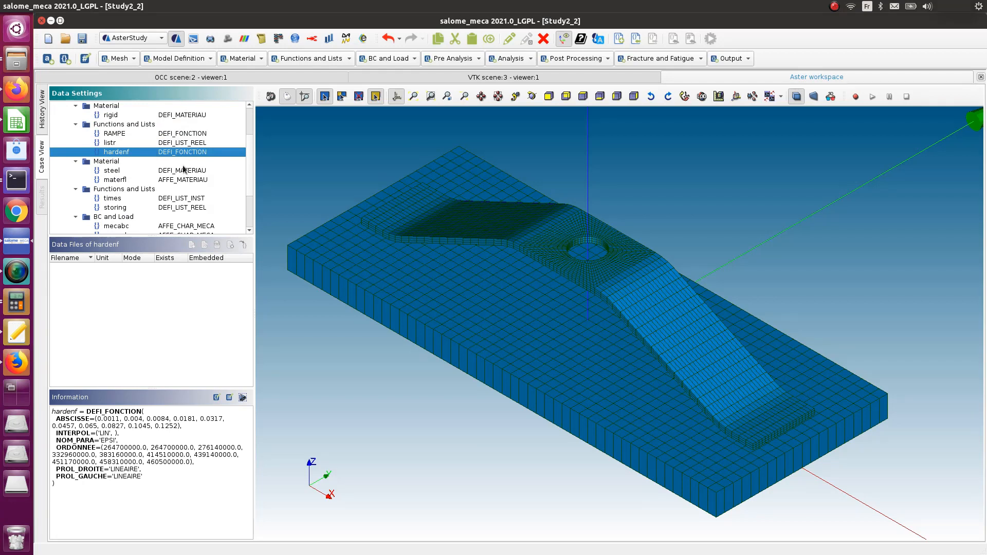
click(185, 172)
click(185, 181)
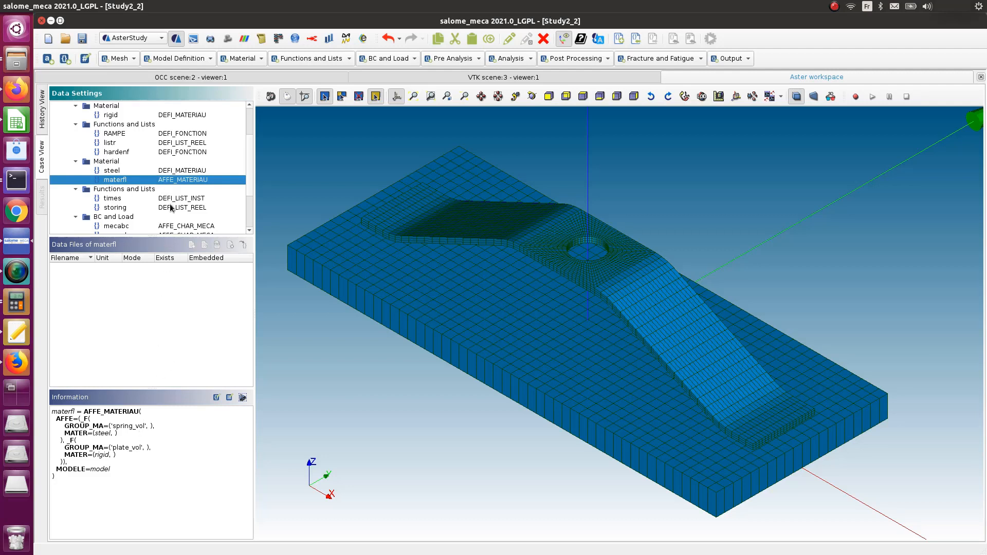
click(173, 200)
scroll(174, 201, down, 1)
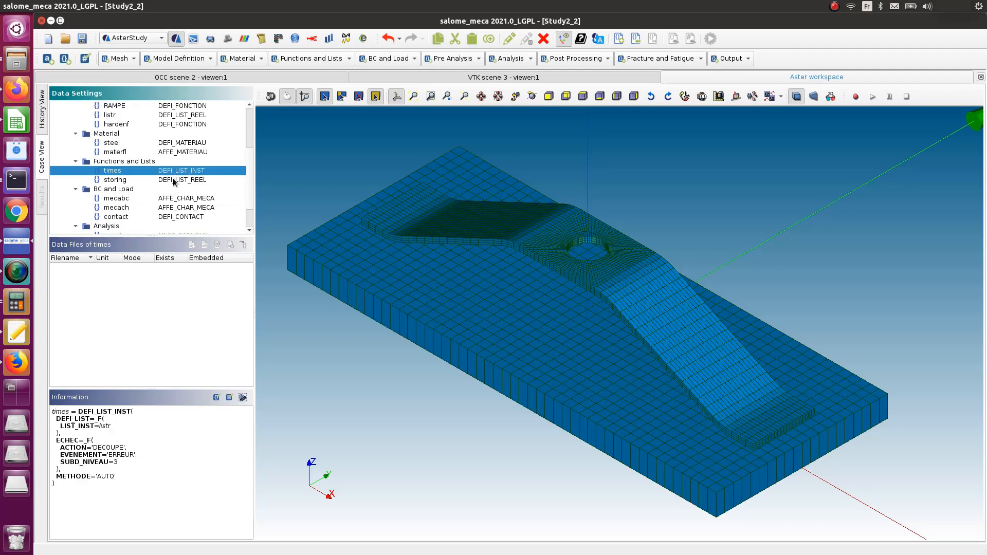
click(175, 181)
scroll(175, 183, down, 1)
- Replace the contact_spring mesh group in the DDL_IMPO condition of mecabc with the spring_contact face group
click(177, 172)
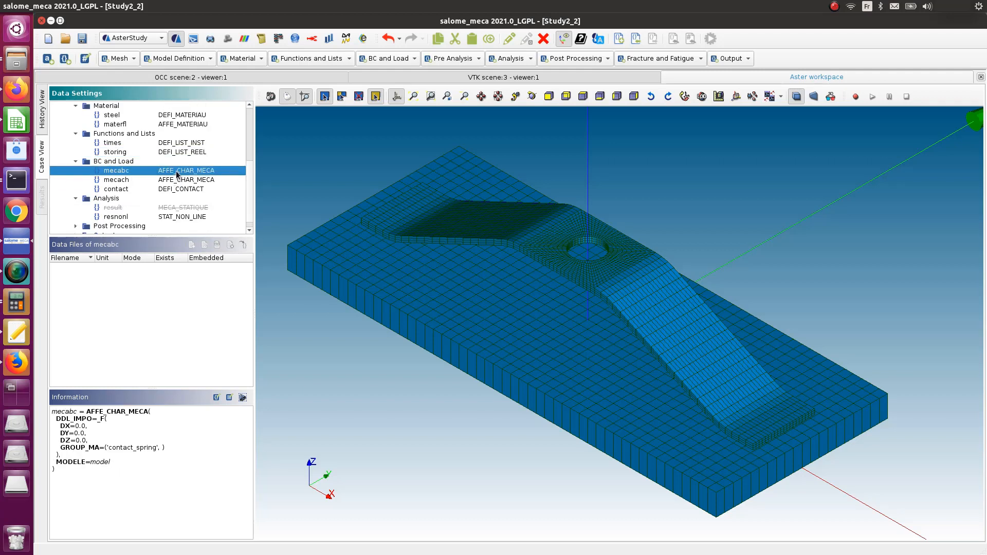
double_click(176, 172)
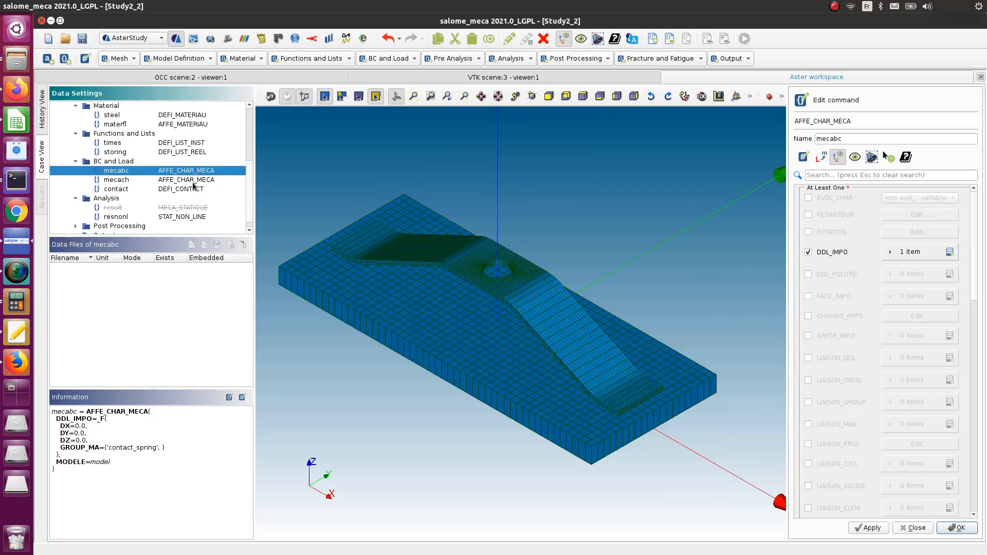
click(889, 252)
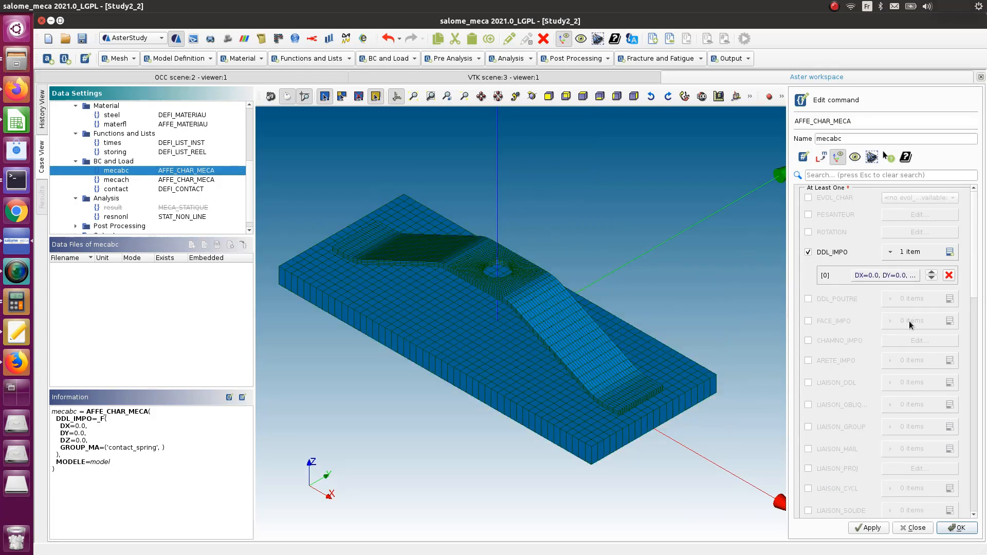
click(885, 276)
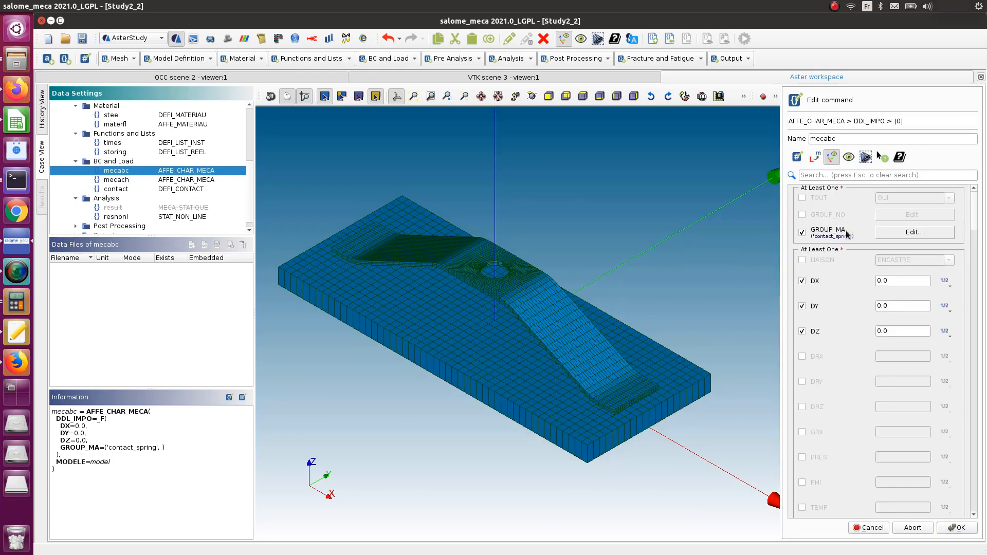
click(906, 232)
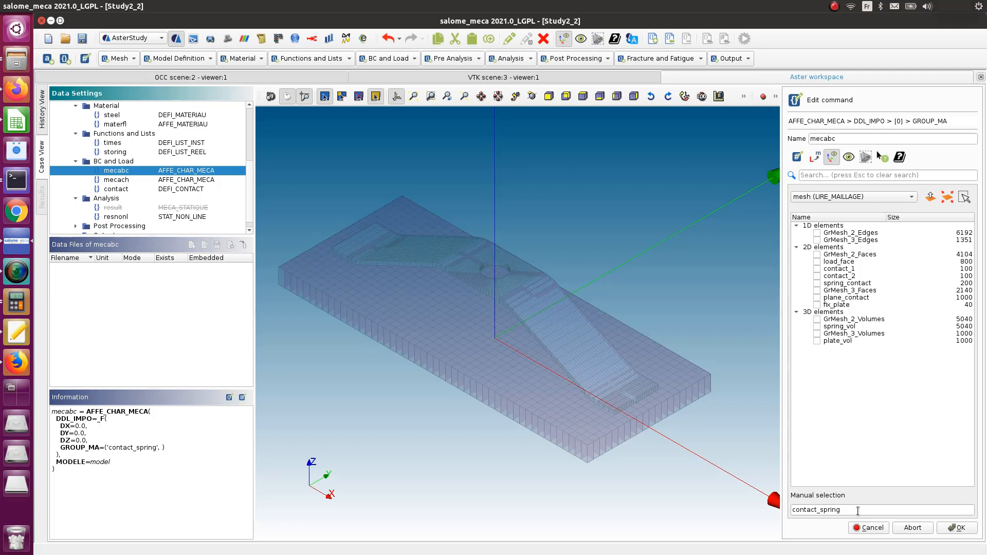
drag(857, 511, 772, 507)
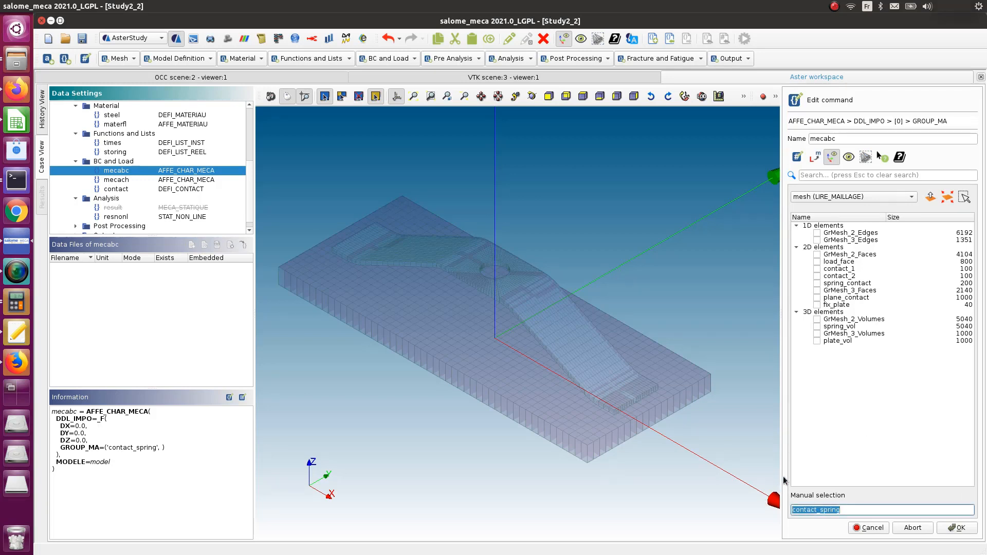
key(BackSpace)
click(819, 283)
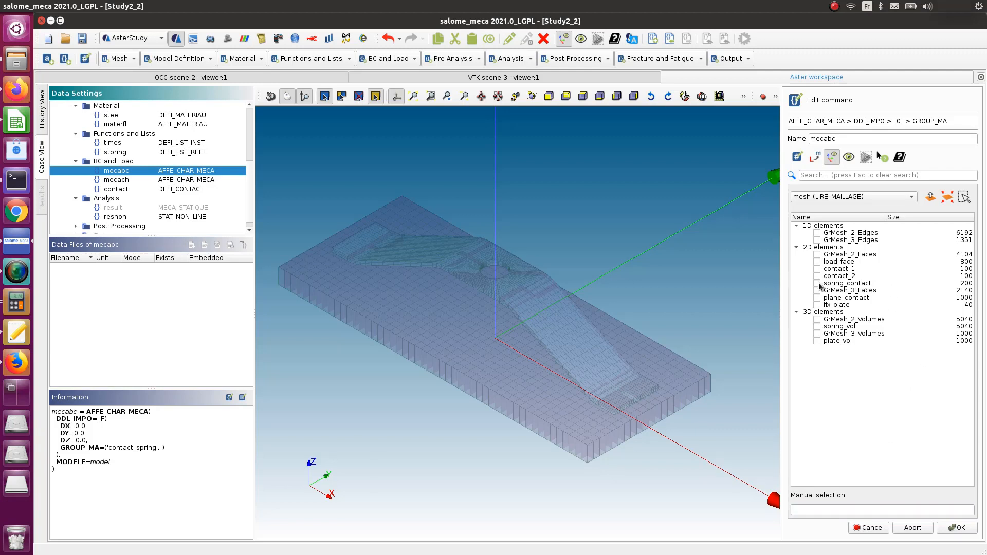
click(967, 529)
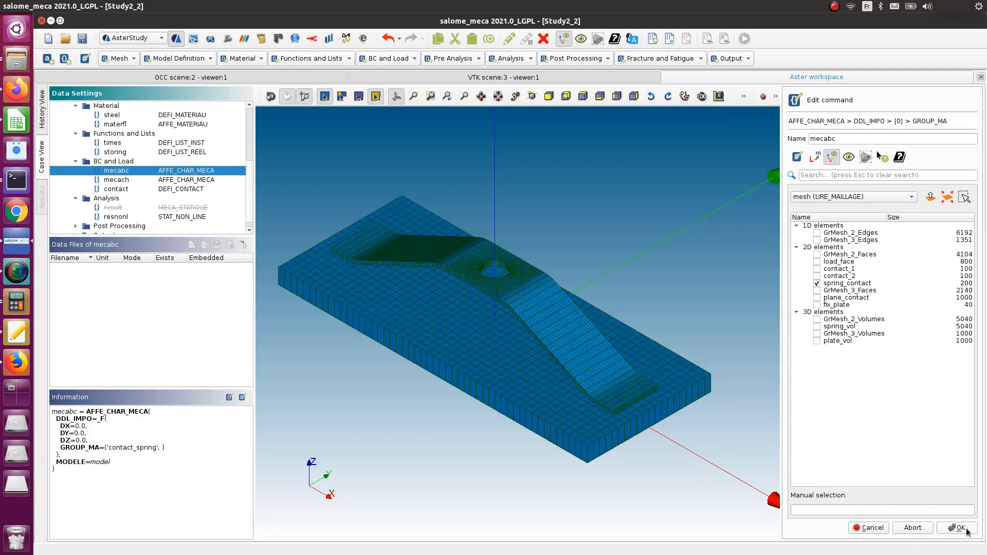
click(962, 527)
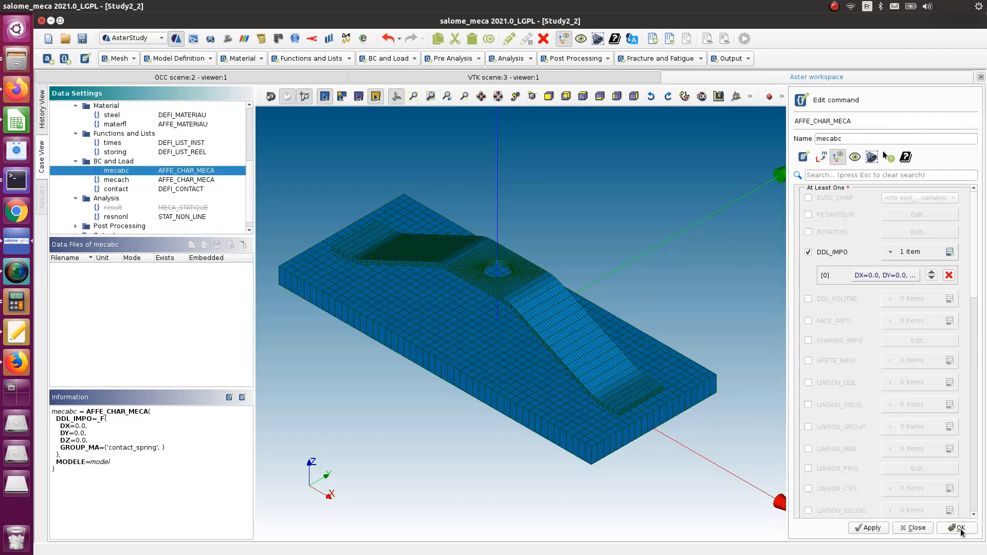
click(960, 530)
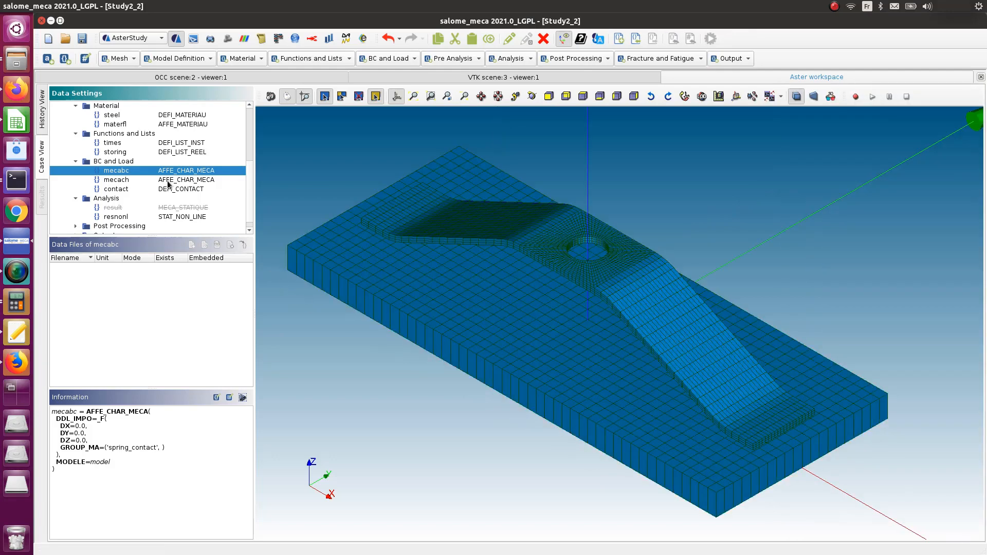
- Check the mecach, contact, resnonl and IMPR_RESU command definitions for wrong mesh group references
click(168, 181)
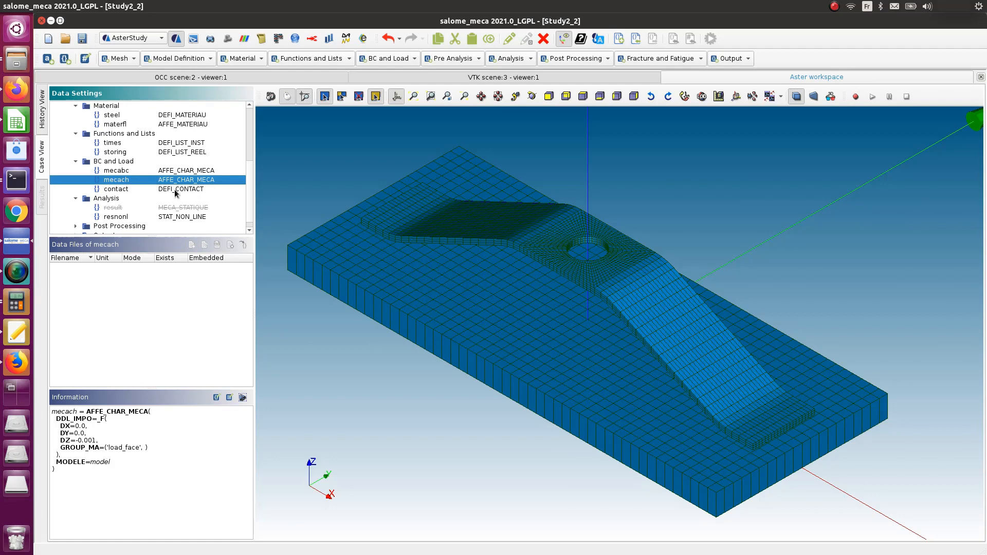
click(175, 189)
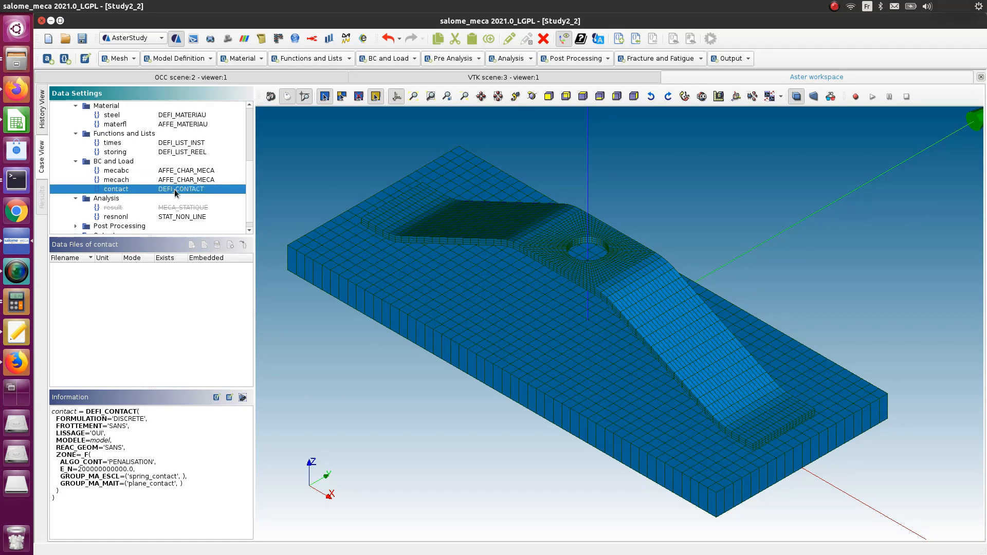
double_click(174, 189)
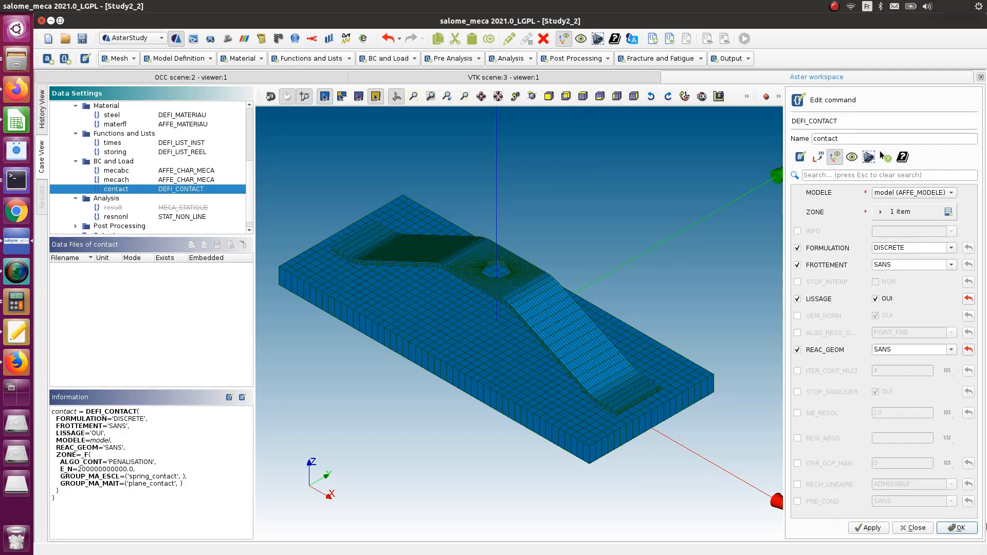
click(961, 527)
click(183, 220)
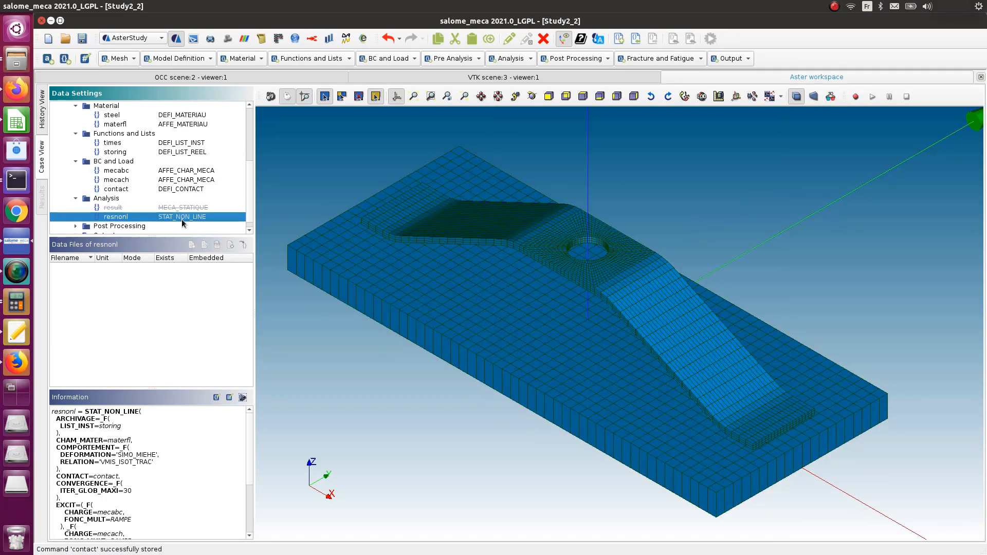
scroll(199, 461, down, 4)
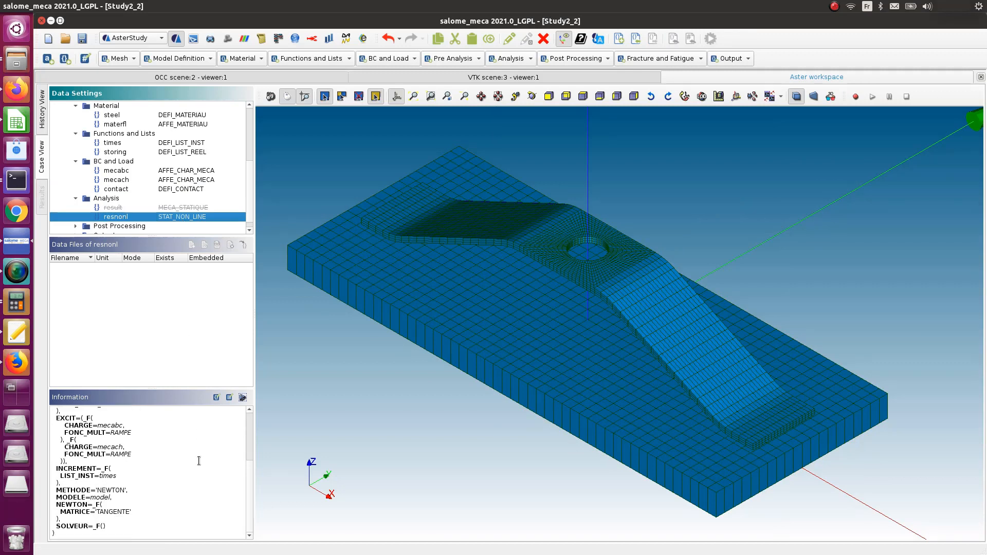
scroll(199, 461, up, 5)
scroll(128, 217, down, 1)
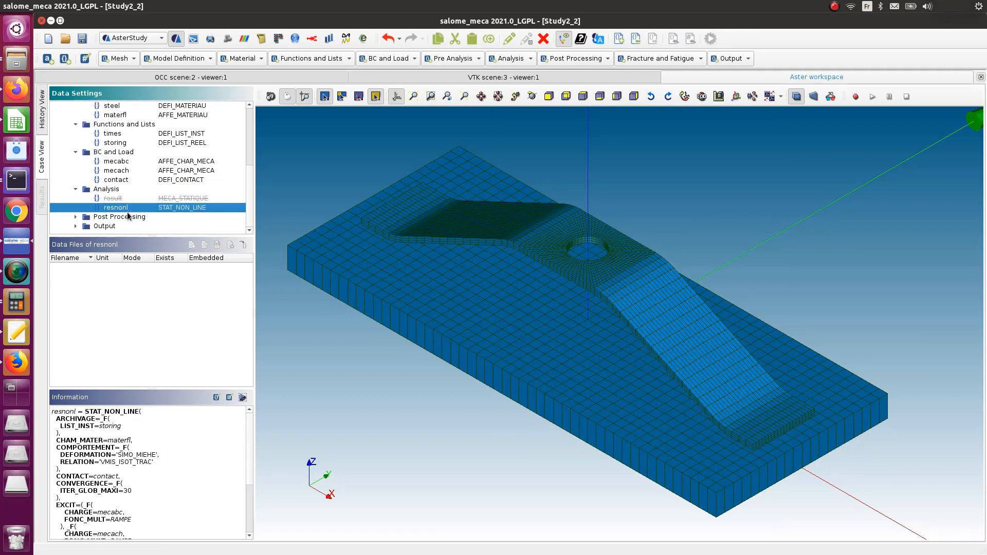
click(75, 227)
click(76, 217)
scroll(85, 221, down, 1)
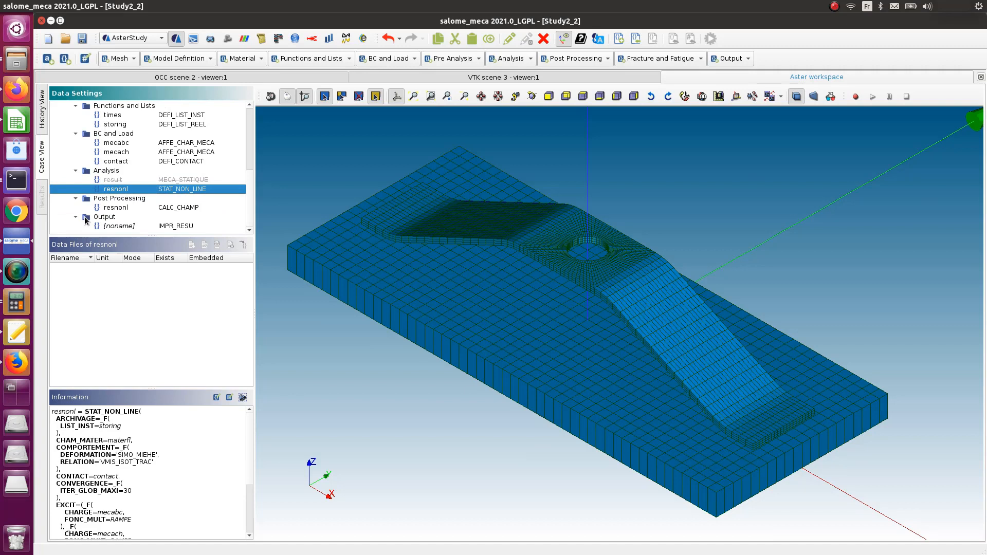
click(123, 226)
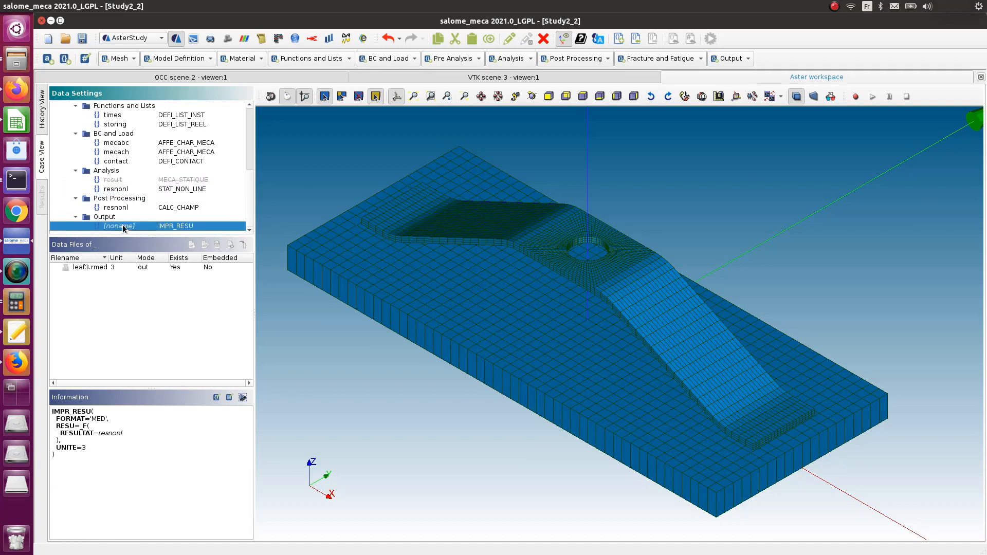
- Save the study and reread the mesh group error at the end of the RunCase_4 output messages
click(82, 38)
click(43, 113)
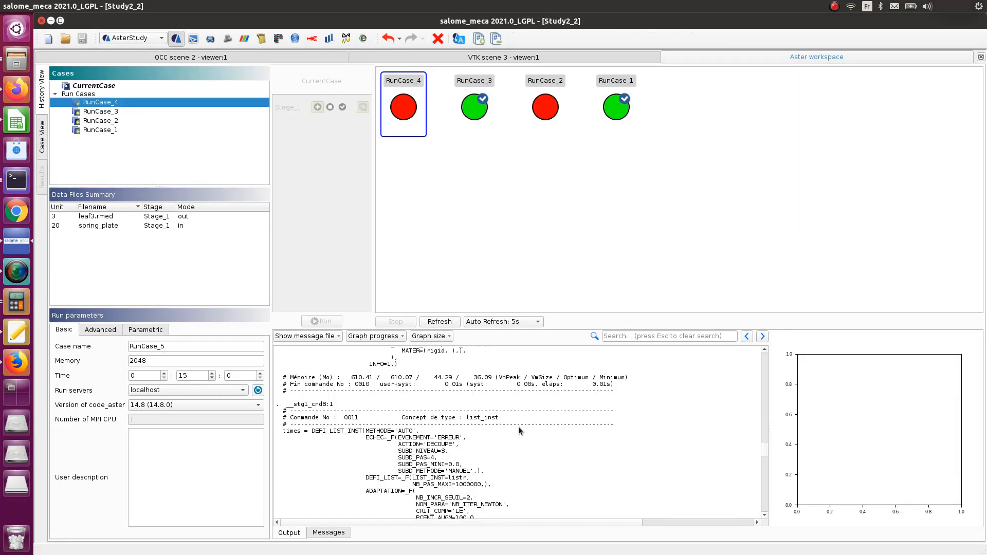
drag(766, 454, 776, 520)
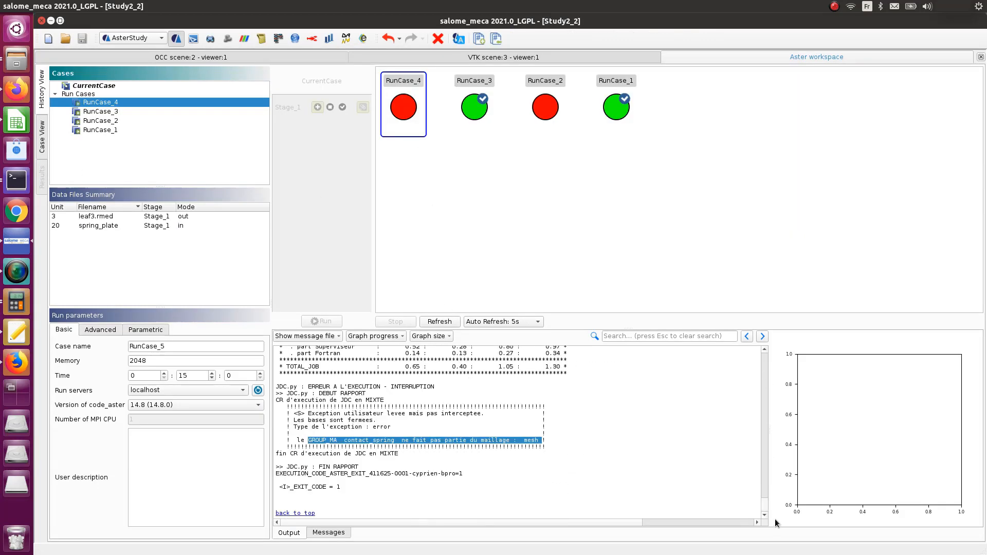
scroll(399, 440, up, 1)
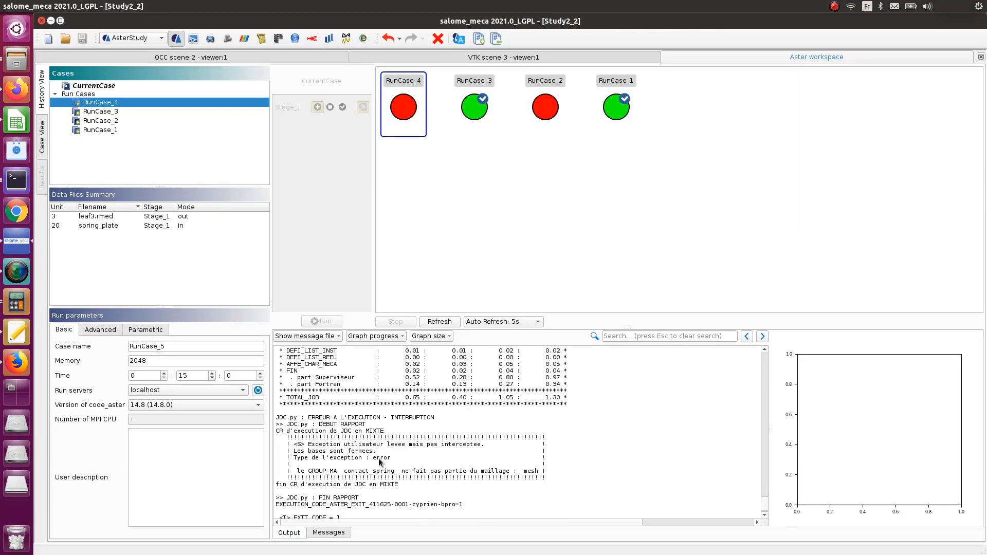
drag(348, 471, 386, 479)
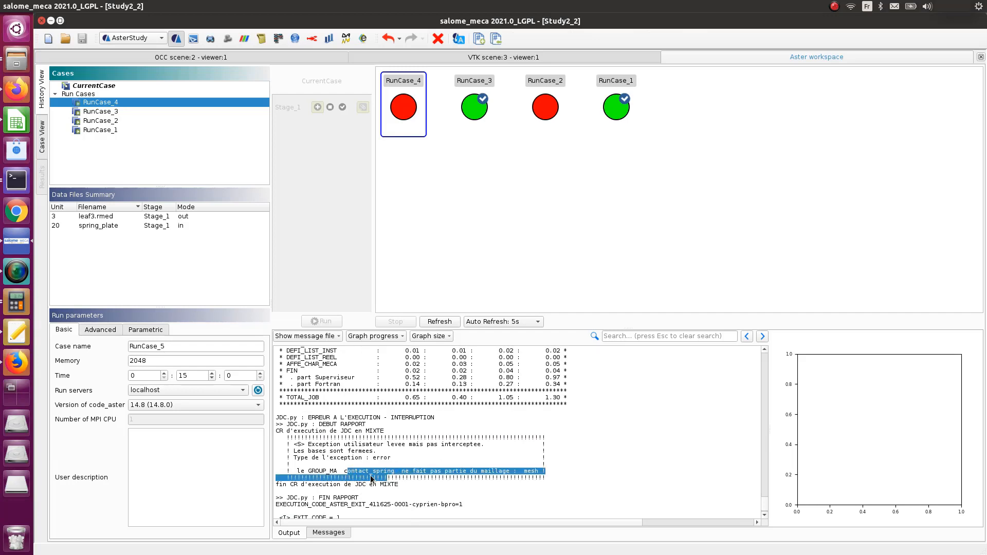
click(438, 161)
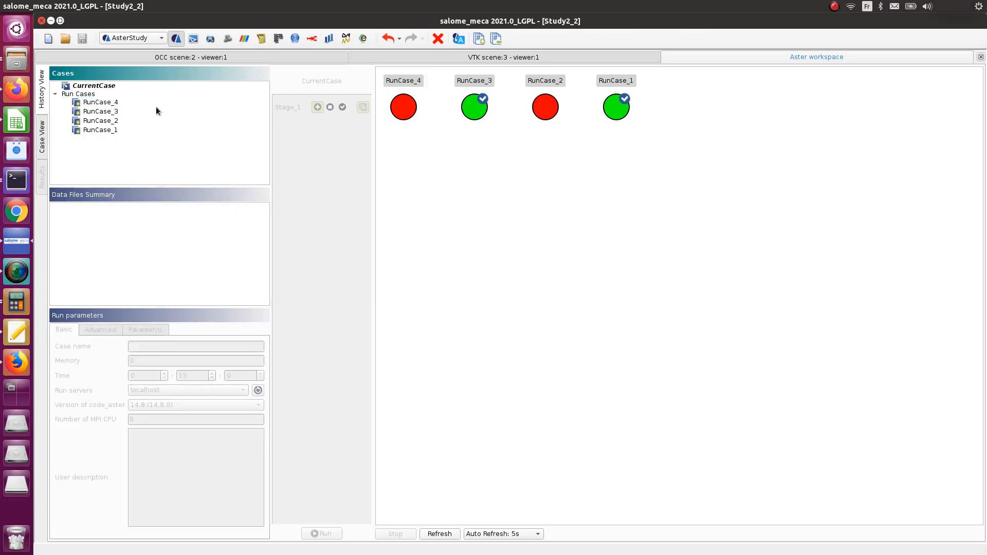
- Run the current case as RunCase_5 and inspect the error report at the end of its output messages
click(95, 85)
click(326, 535)
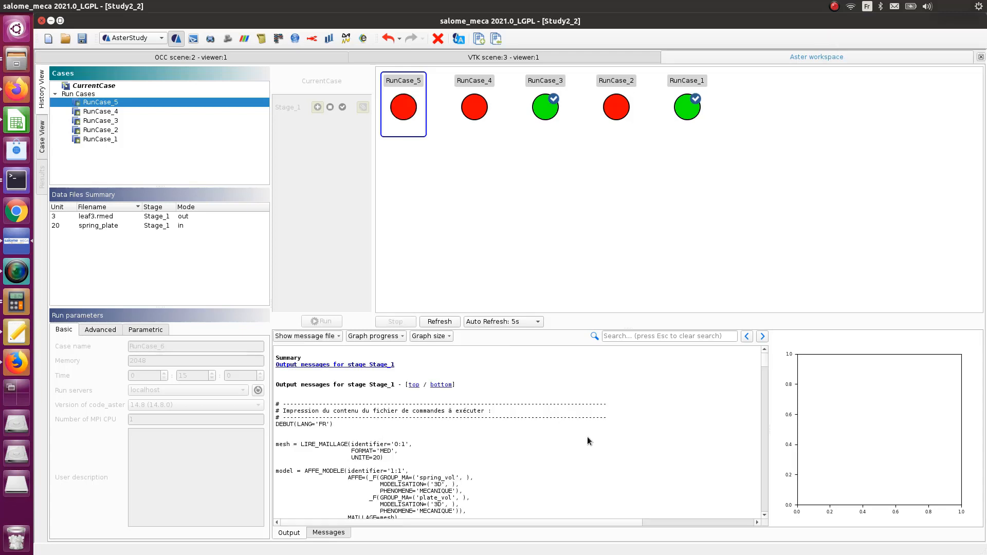
scroll(592, 435, down, 9)
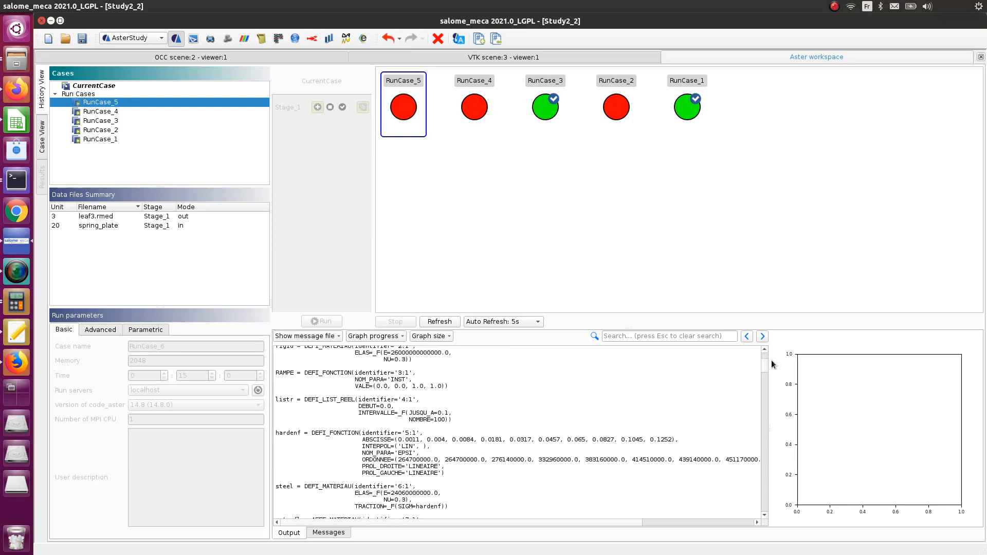
drag(765, 364, 797, 511)
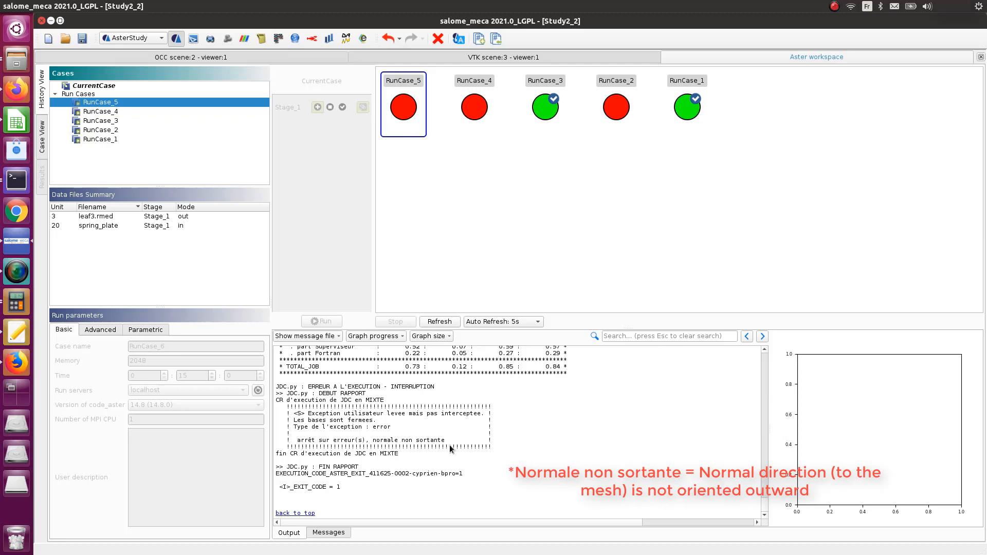
drag(451, 445, 287, 422)
scroll(355, 422, up, 20)
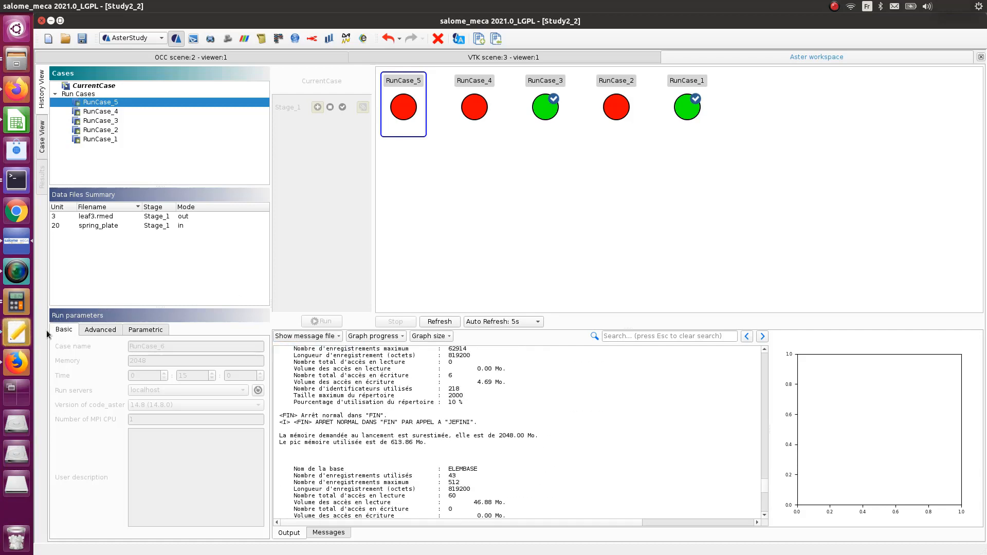
- Switch to the text editor and examine the exception text following the DEFI_CONTACT command in the RunCase_5 message file
click(23, 343)
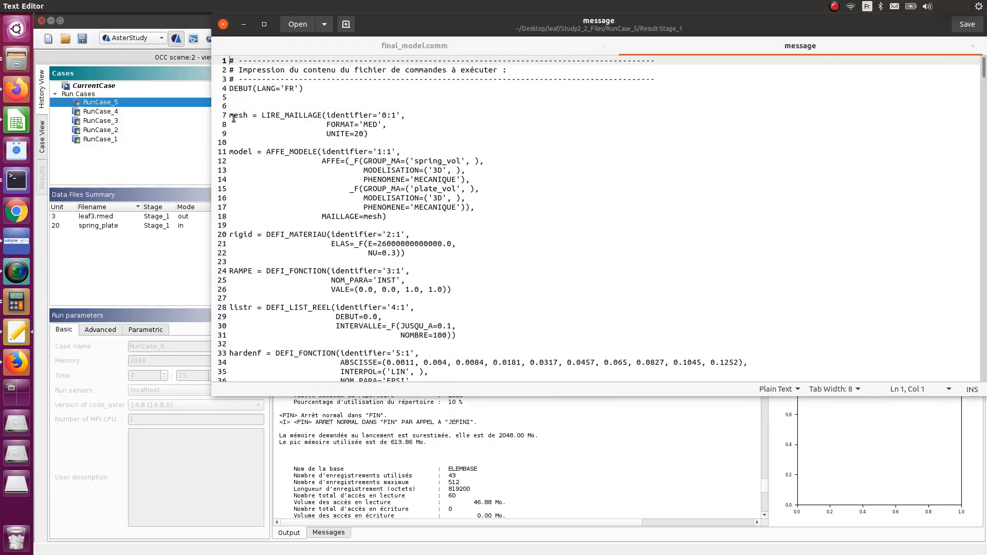
scroll(544, 181, down, 20)
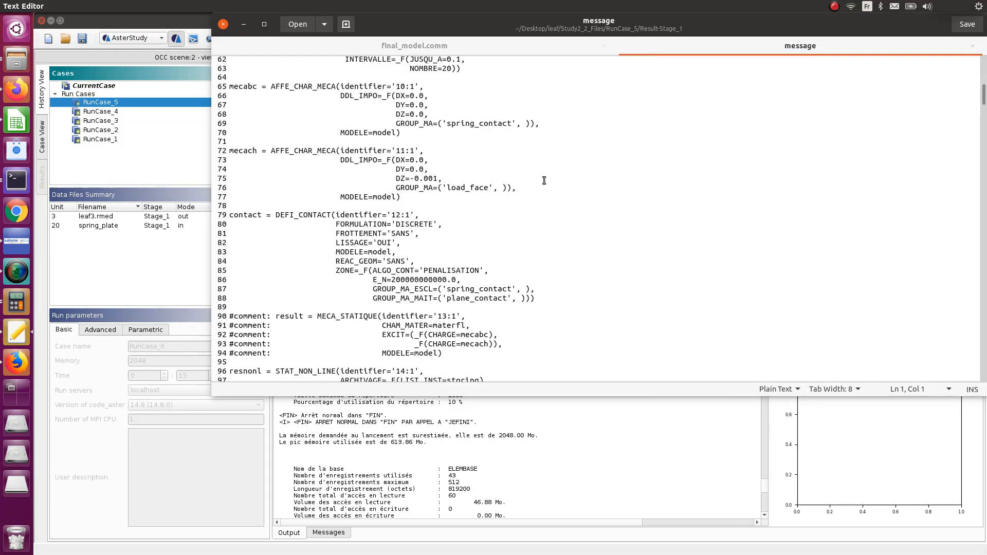
scroll(544, 181, down, 20)
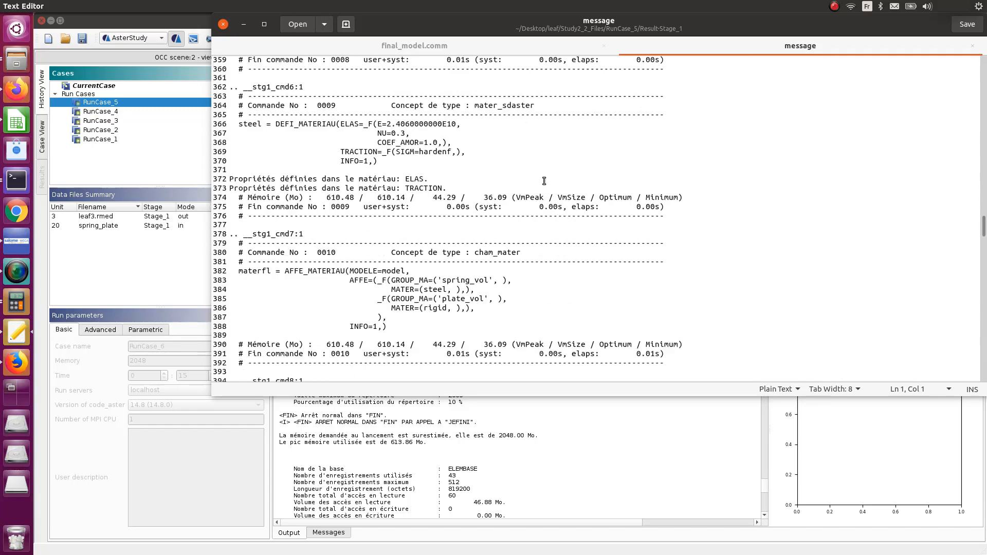
scroll(544, 181, down, 20)
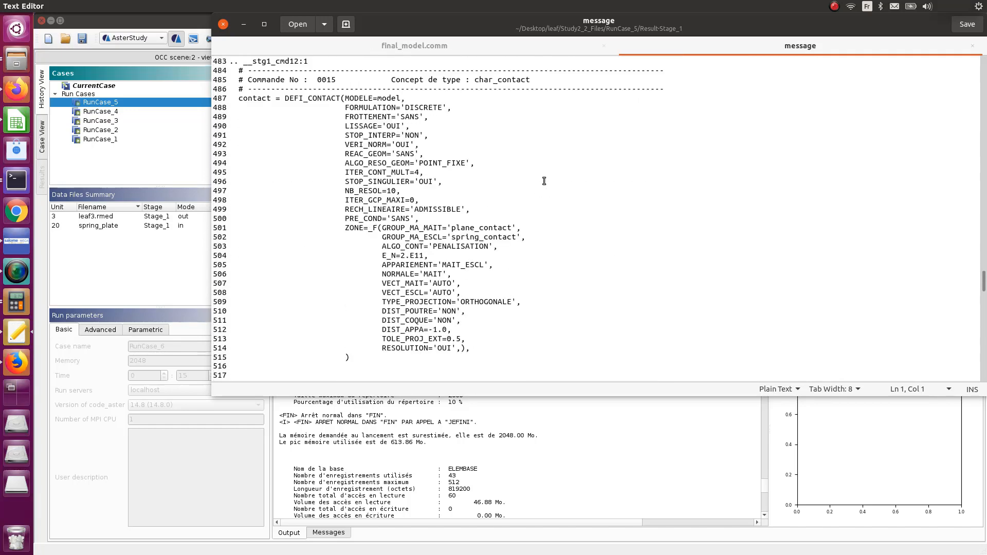
scroll(544, 181, down, 5)
scroll(545, 181, up, 7)
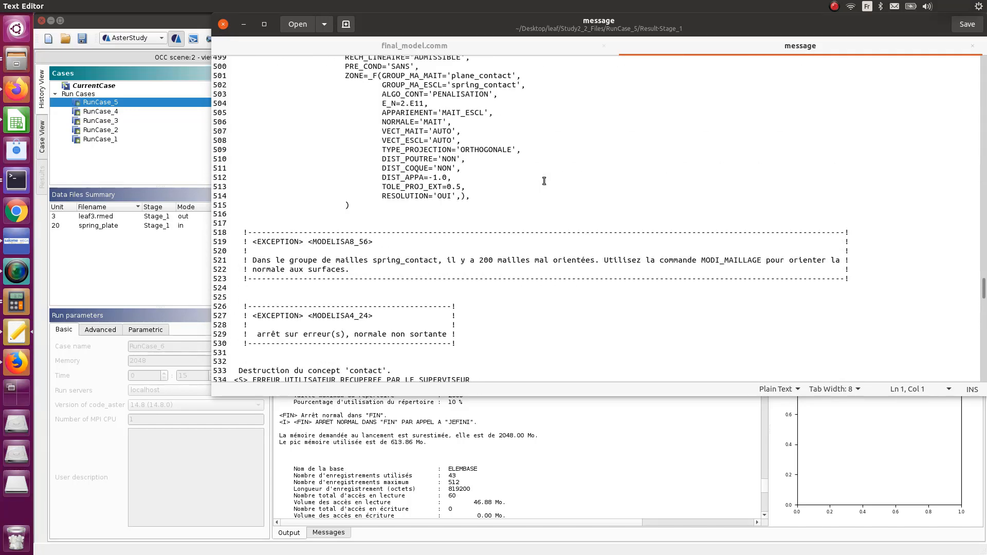
scroll(425, 233, up, 5)
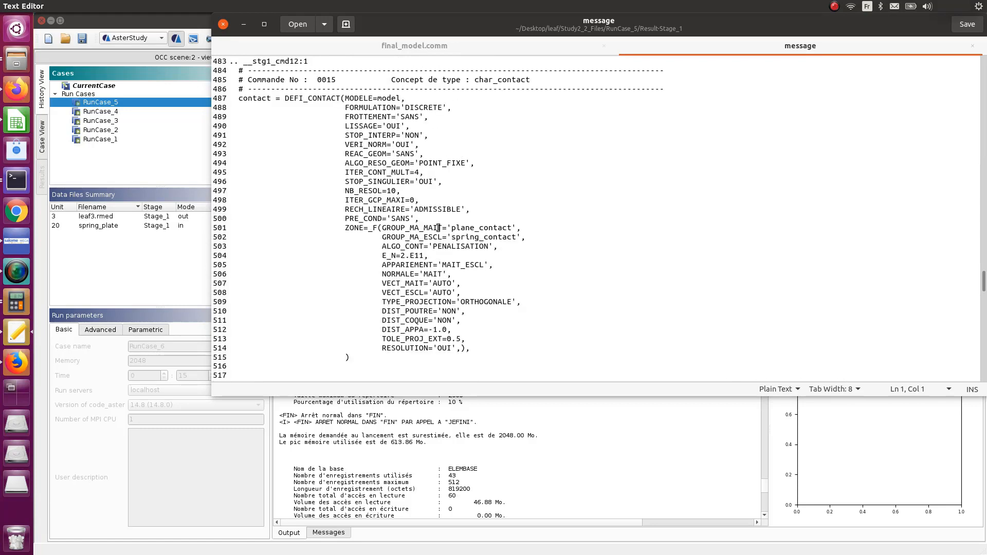
scroll(438, 228, down, 4)
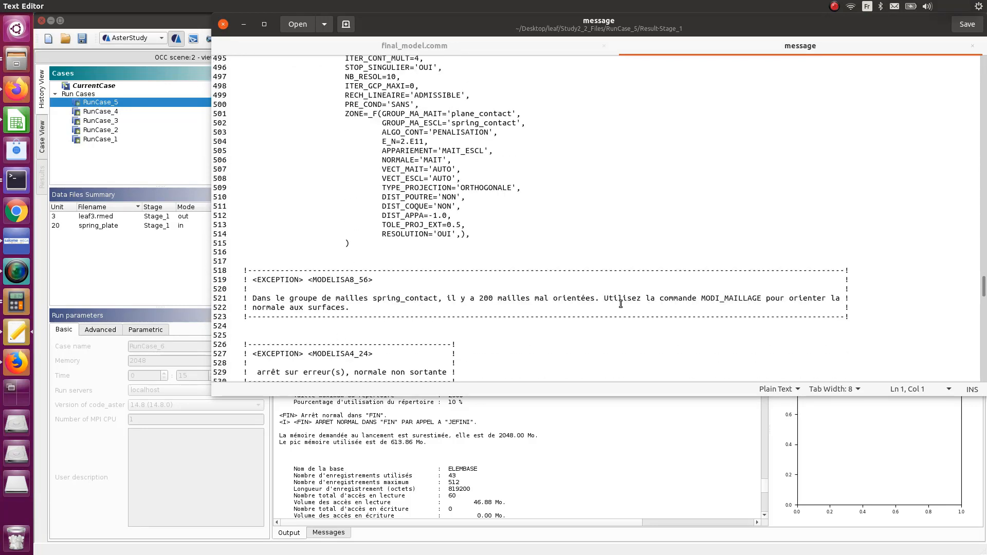
drag(359, 308, 249, 298)
scroll(269, 301, up, 1)
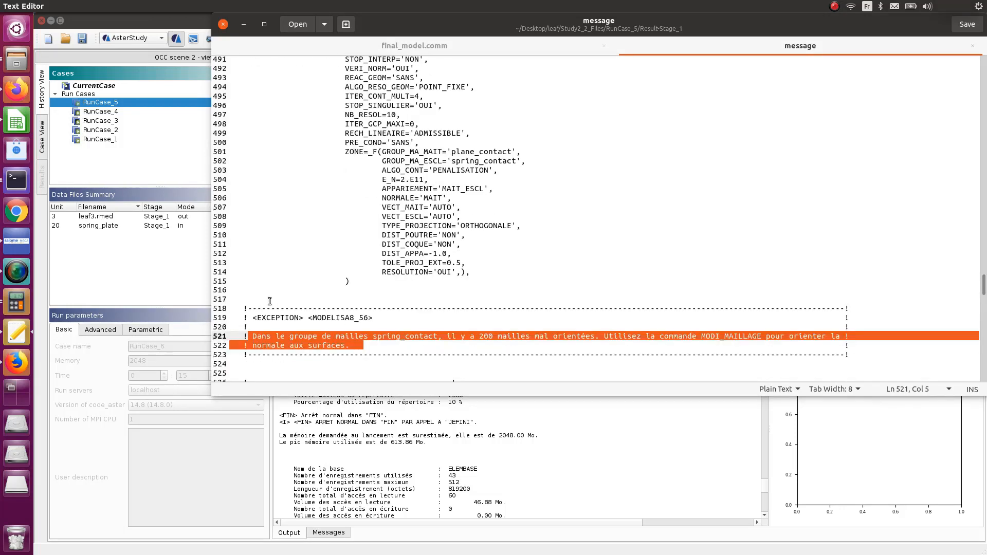
- Read the MODELISA8_56 and MODELISA4_24 exceptions and the lines following them in the RunCase_5 message file
scroll(407, 342, down, 1)
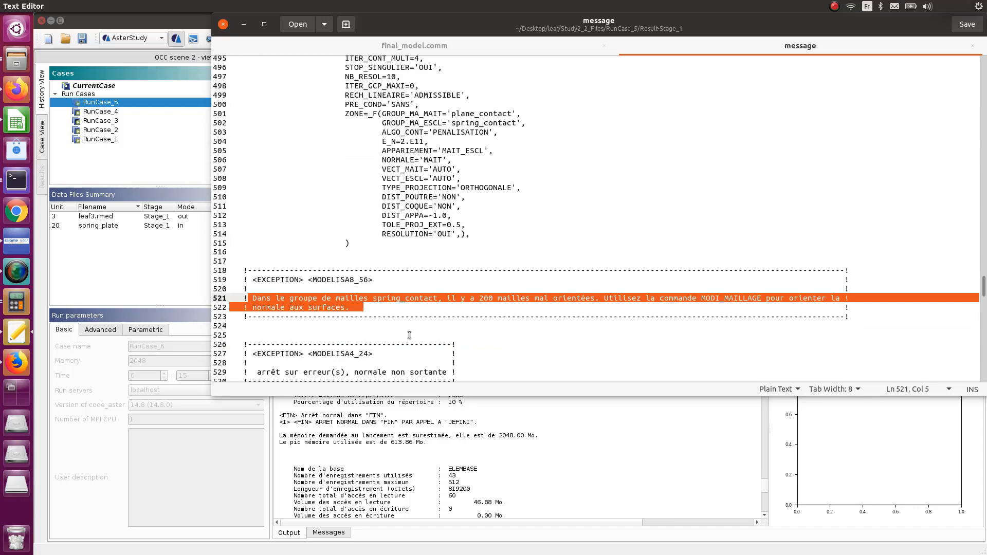
scroll(409, 333, down, 1)
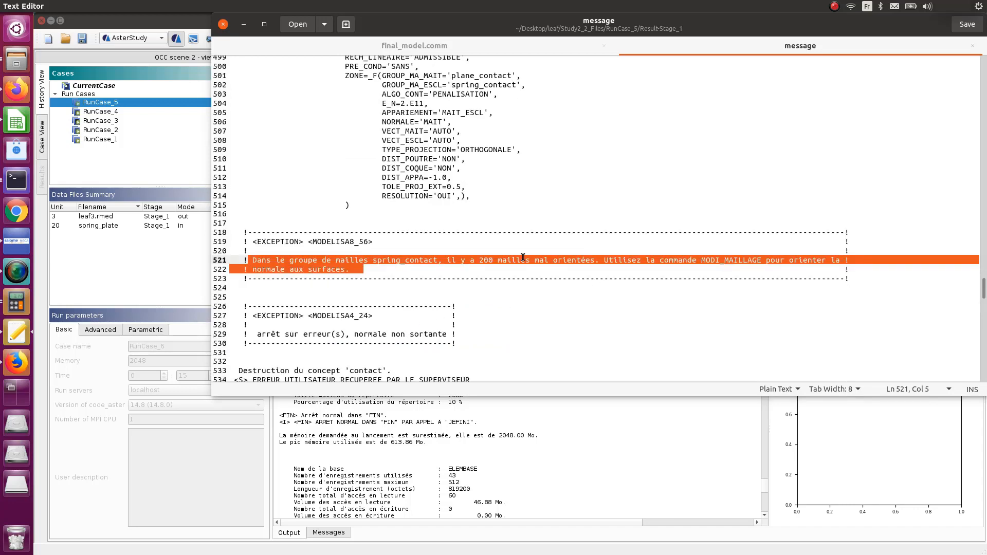
scroll(562, 258, up, 1)
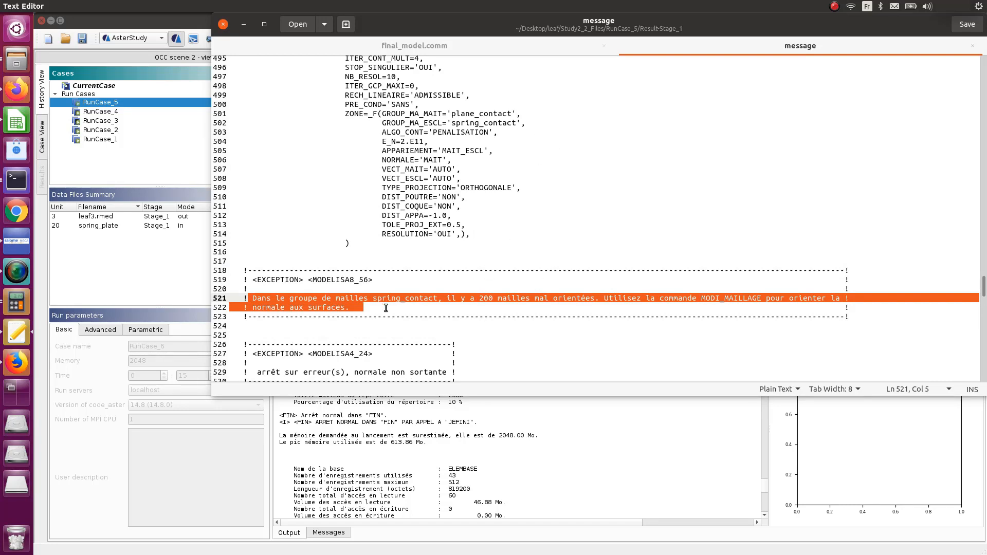
scroll(388, 312, down, 1)
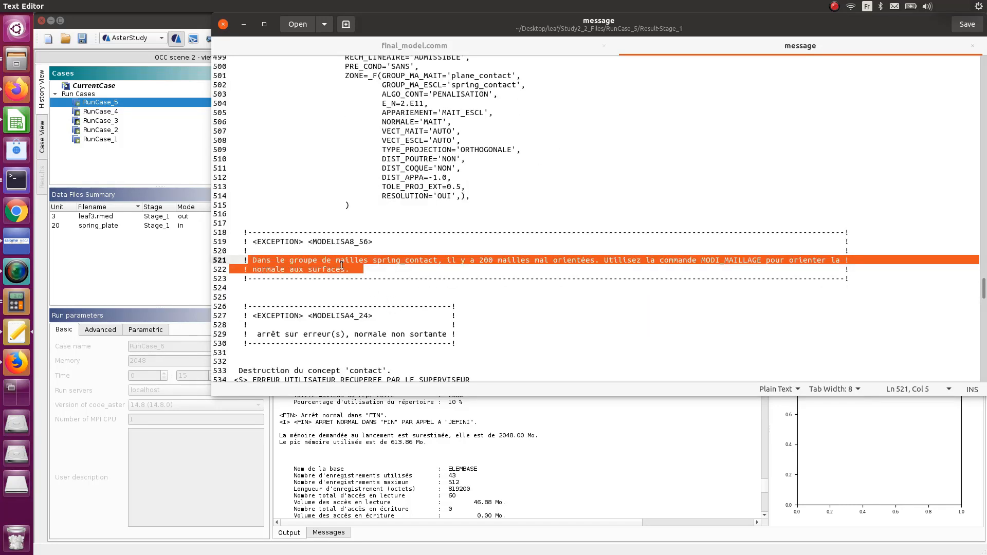
scroll(342, 265, down, 1)
scroll(342, 269, down, 1)
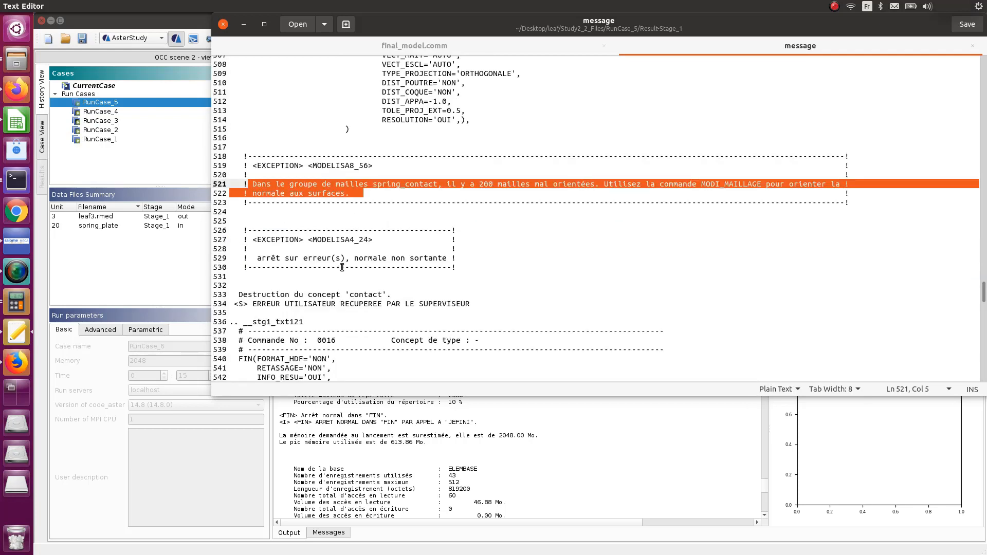
scroll(403, 199, down, 1)
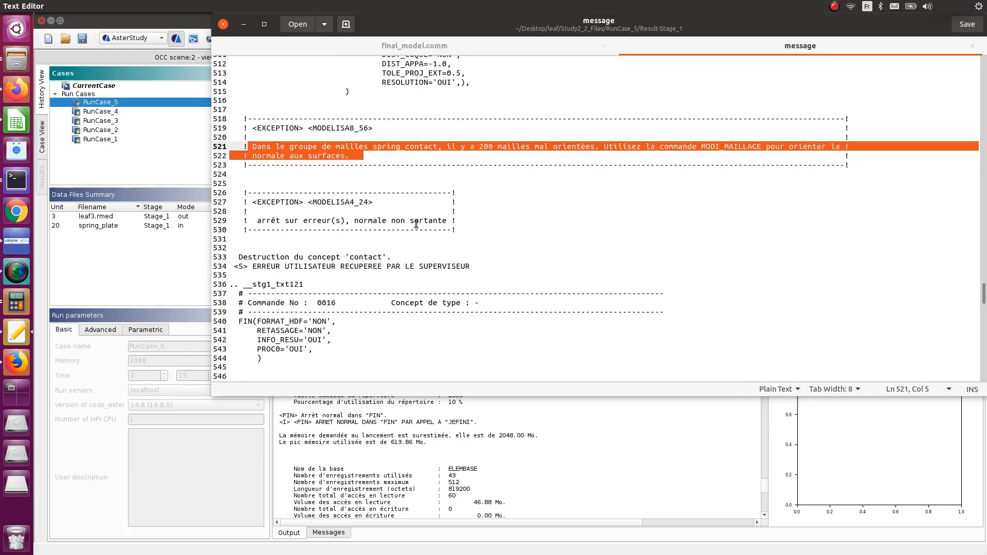
scroll(393, 250, down, 4)
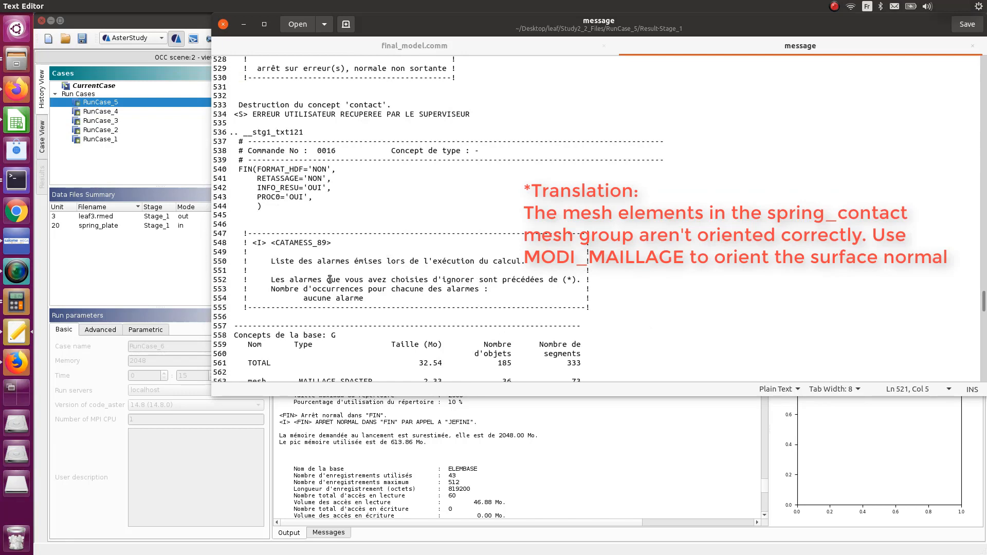
scroll(330, 279, down, 5)
scroll(333, 275, up, 14)
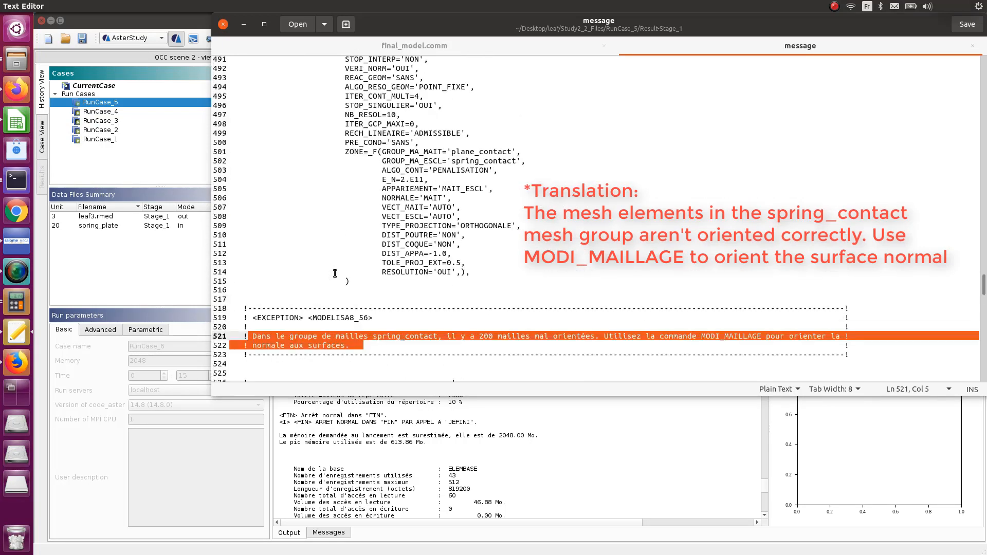
scroll(376, 318, down, 1)
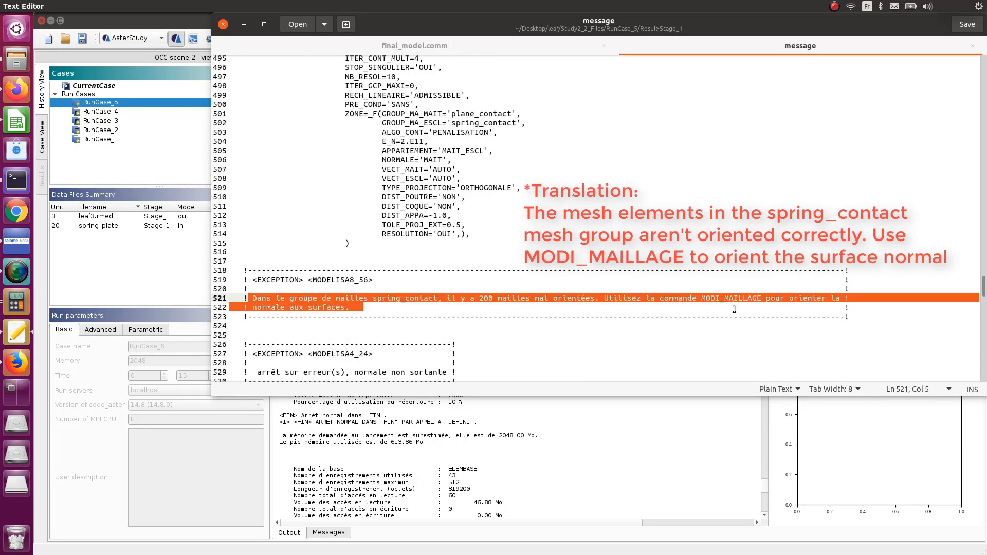
scroll(370, 282, down, 4)
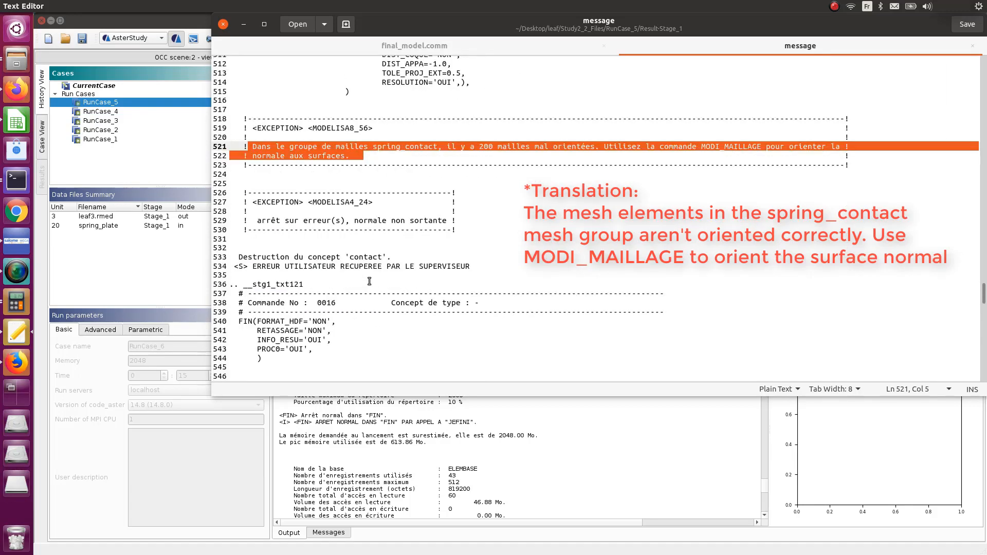
- Switch to Salome-Meca and add a MODI_MAILLAGE command after the LIRE_MAILLAGE mesh command in Stage_1
click(154, 149)
click(41, 138)
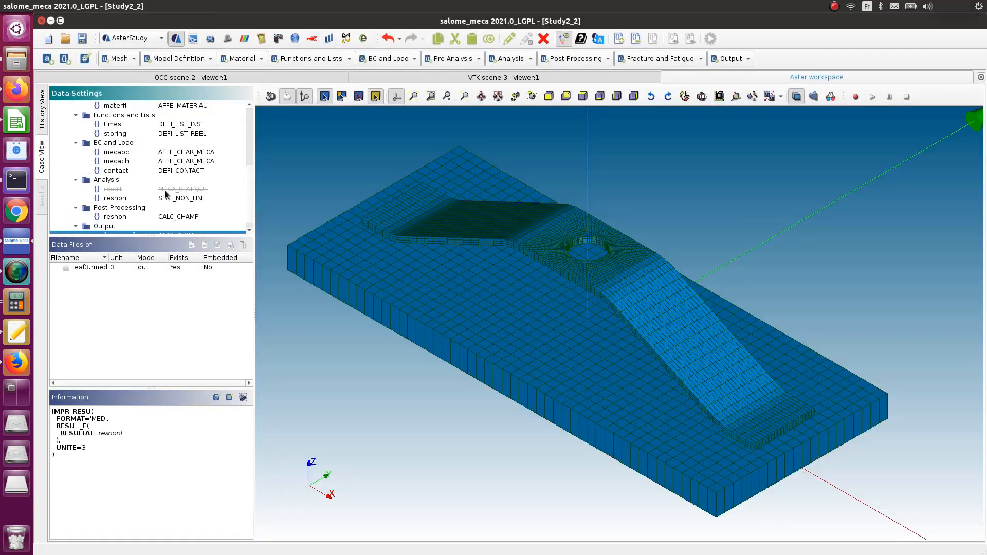
scroll(167, 196, up, 2)
click(178, 134)
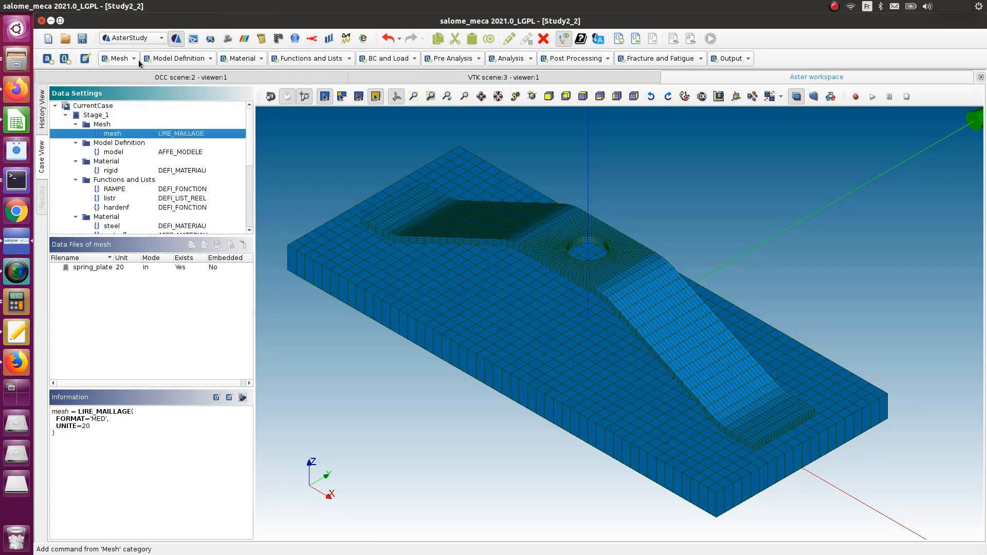
click(132, 58)
click(135, 102)
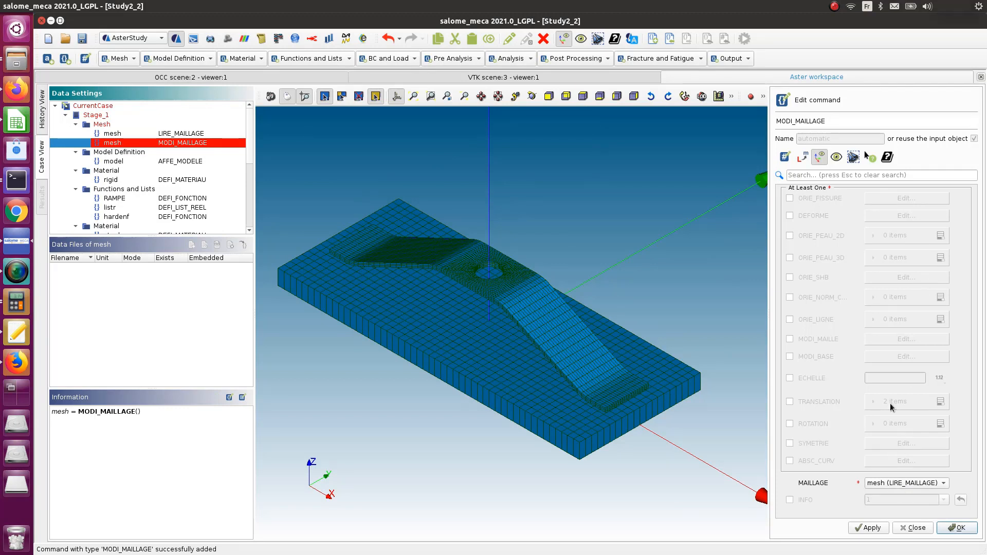
- Enable ORIE_PEAU_3D in MODI_MAILLAGE with one item using the spring_contact face group, and store the command
click(790, 257)
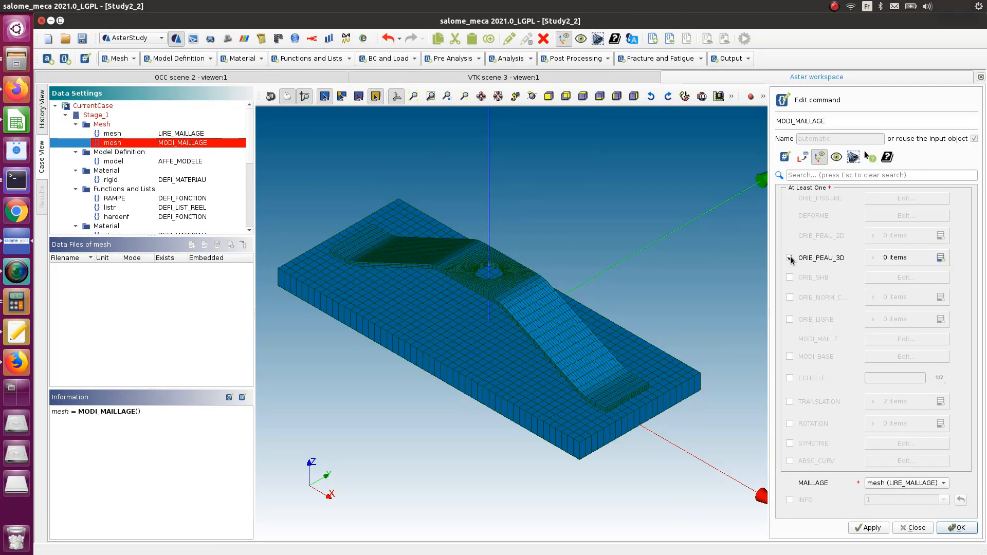
click(940, 257)
click(872, 282)
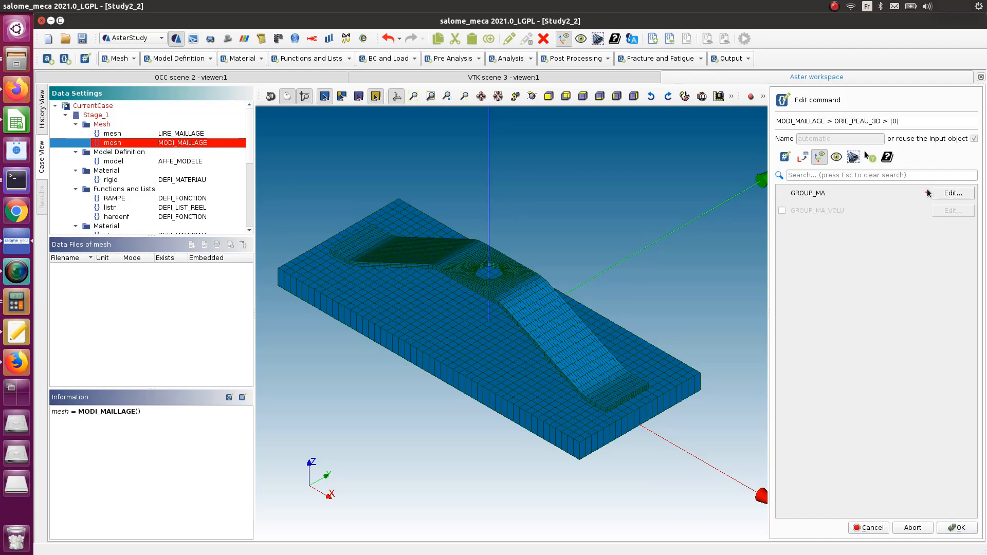
click(943, 193)
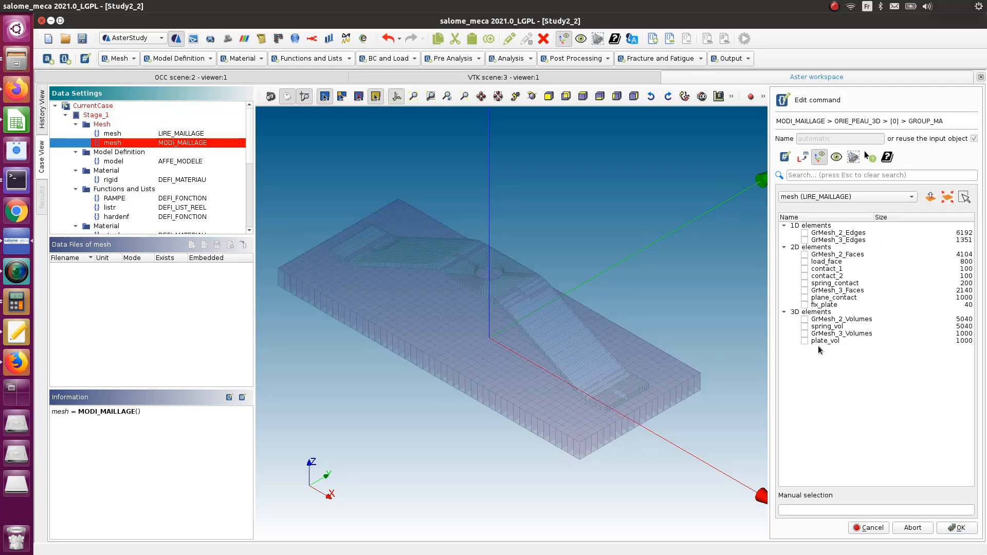
click(805, 284)
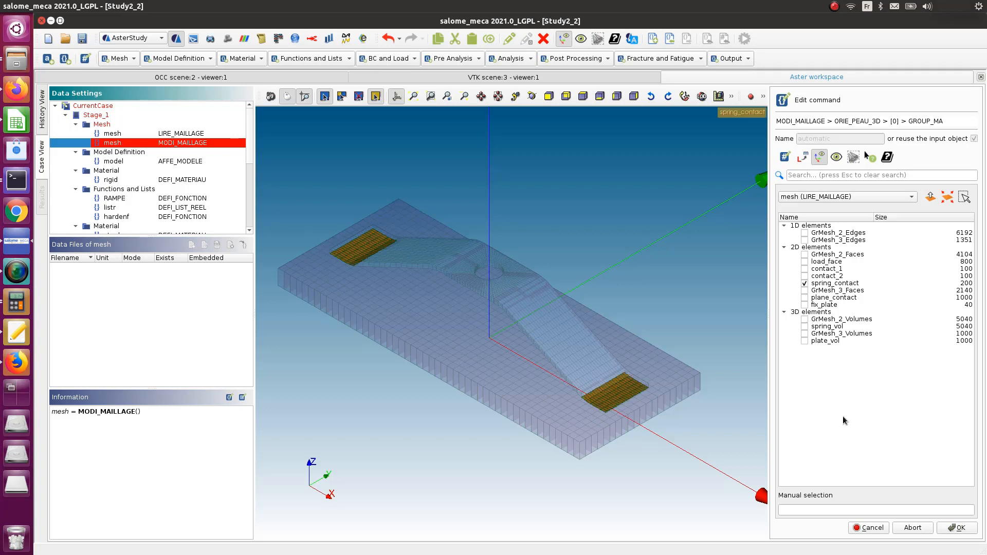
click(952, 533)
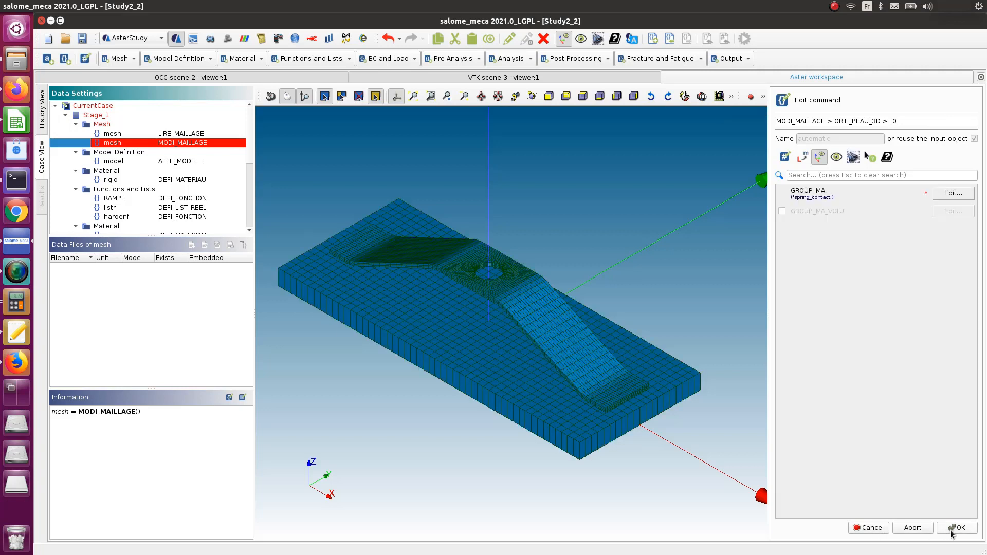
click(960, 528)
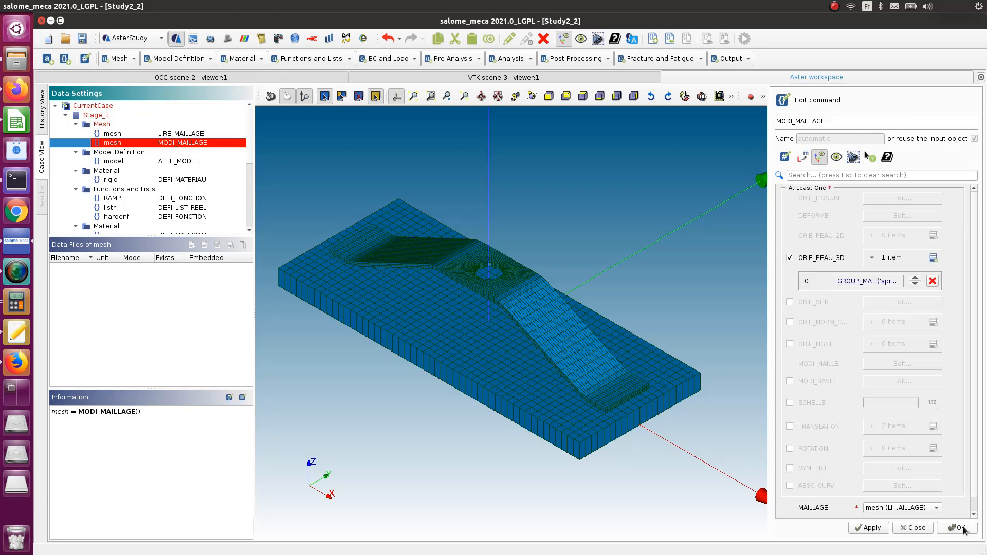
click(962, 528)
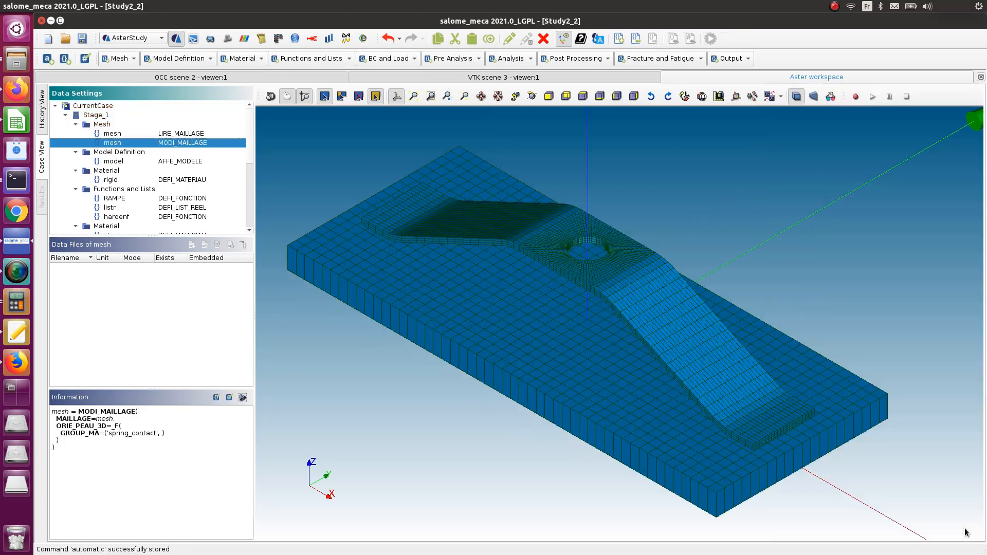
- Save the study and run the current case as RunCase_6
click(82, 39)
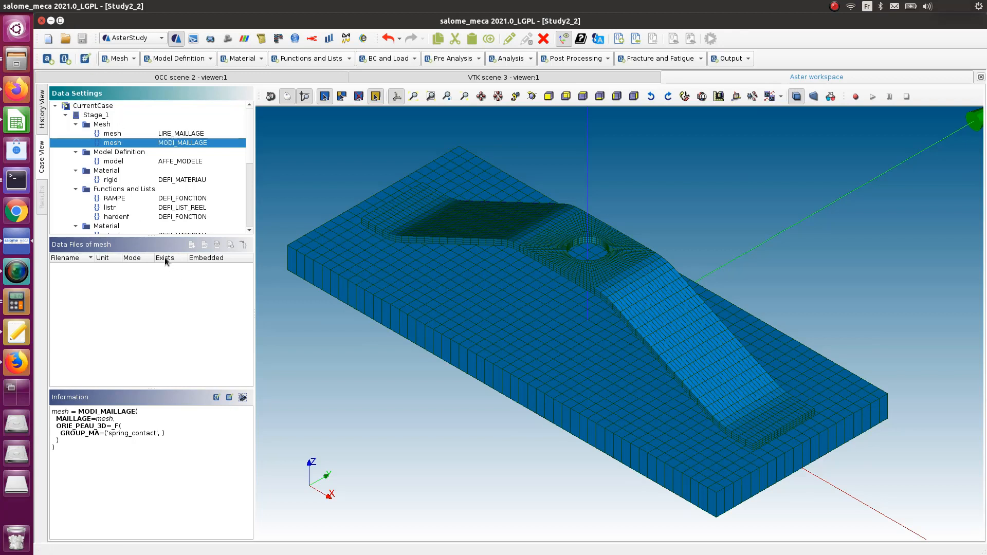
click(41, 122)
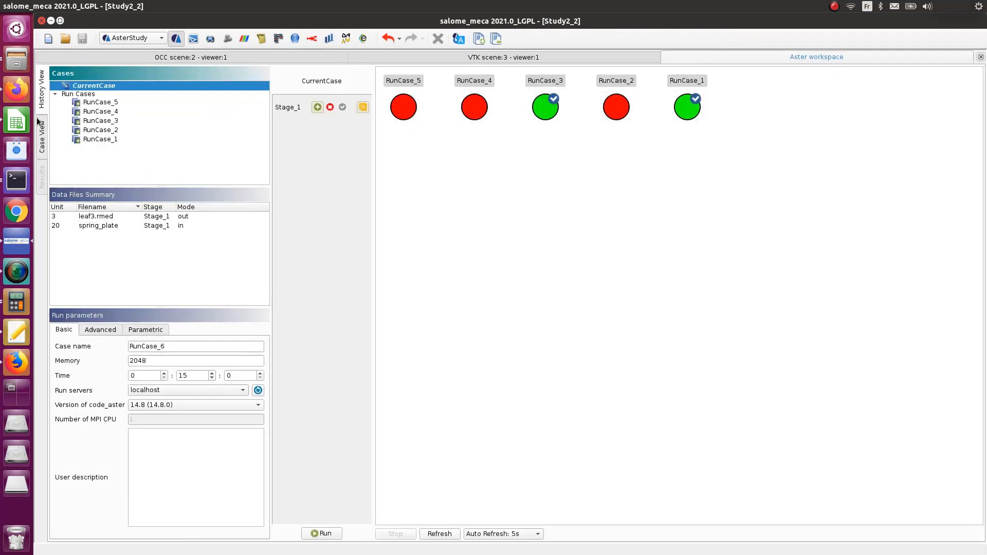
click(325, 534)
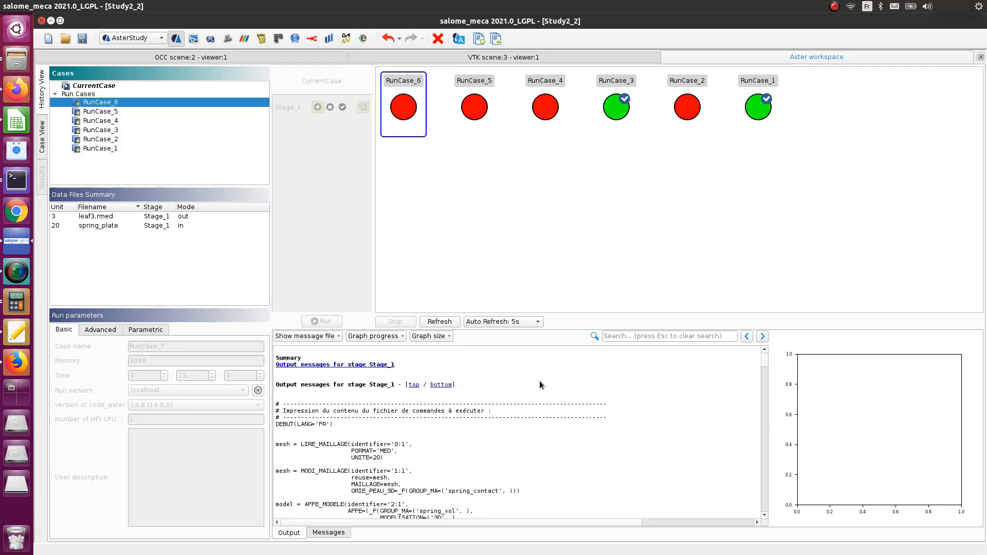
- Examine the exception in the execution report at the end of the RunCase_6 output messages
scroll(662, 436, down, 4)
scroll(662, 435, up, 1)
scroll(662, 438, down, 1)
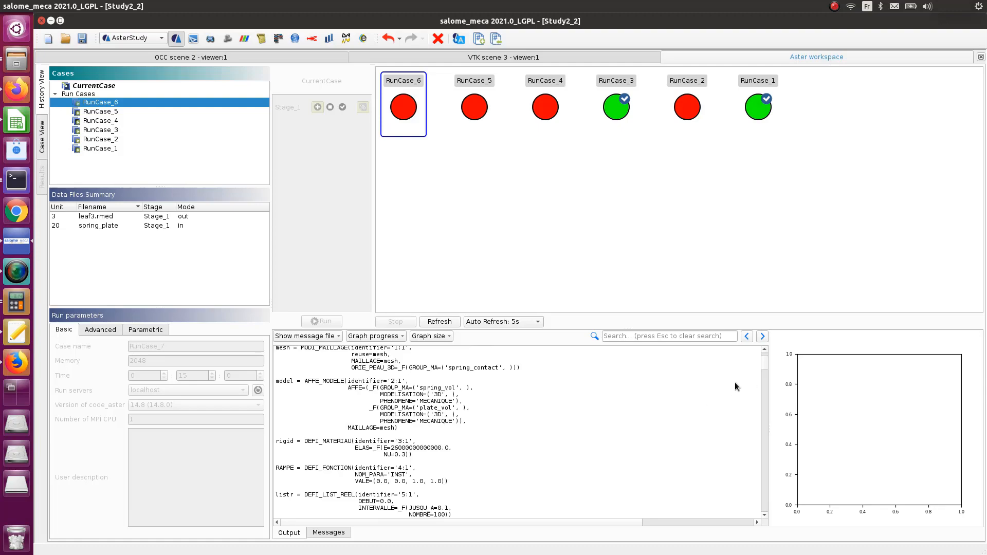
drag(767, 366, 785, 505)
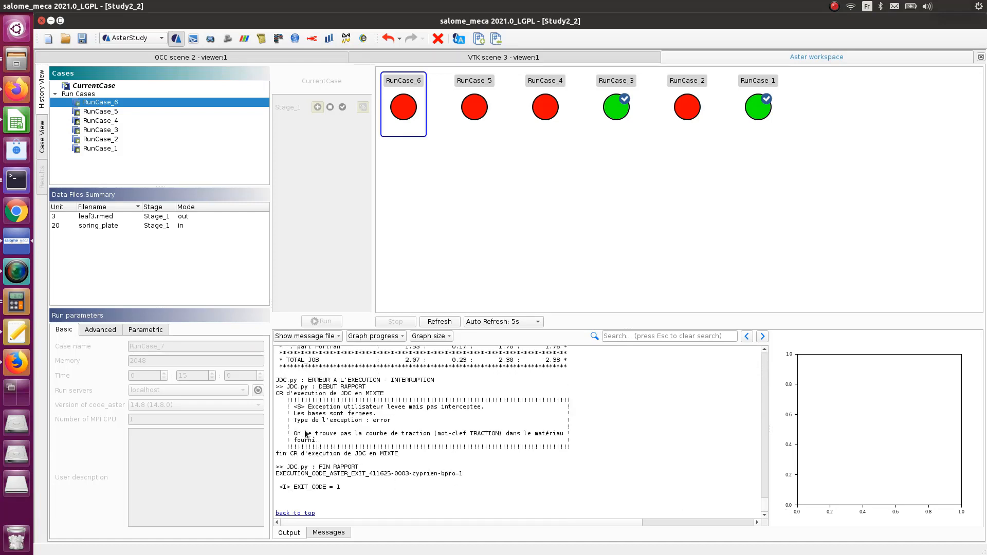
drag(319, 441, 280, 424)
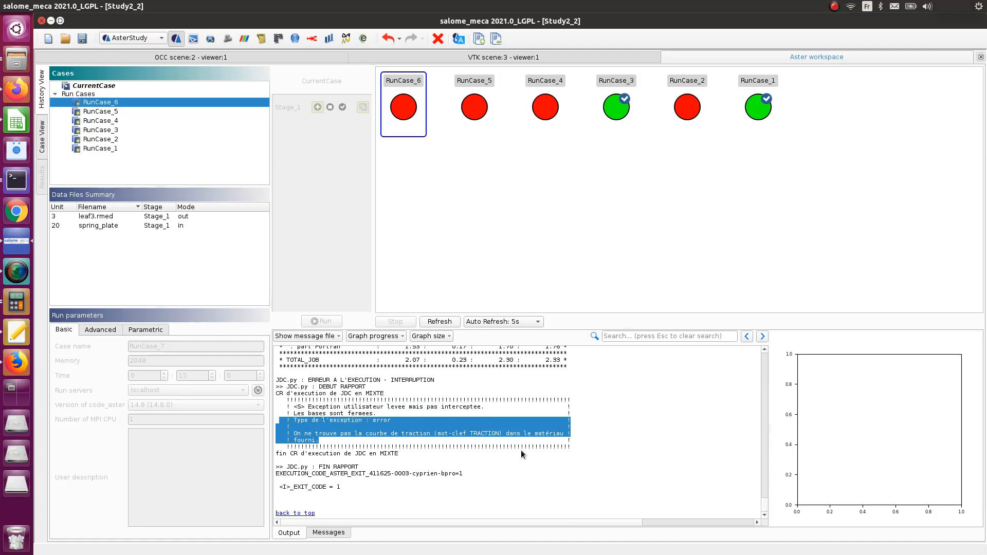
click(331, 445)
mouse_move(332, 446)
mouse_down()
mouse_move(288, 404)
mouse_move(261, 403)
mouse_move(294, 409)
mouse_move(346, 394)
mouse_up()
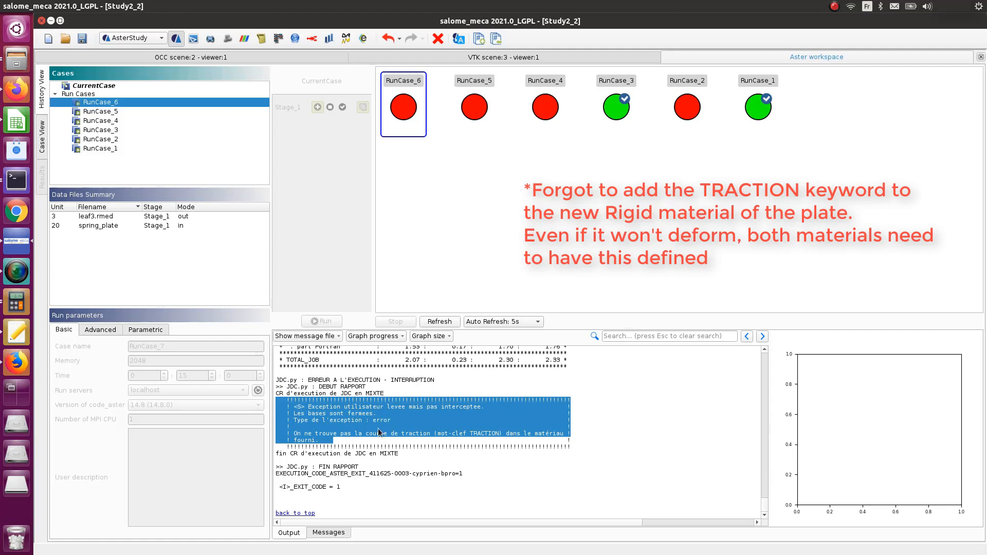
click(347, 449)
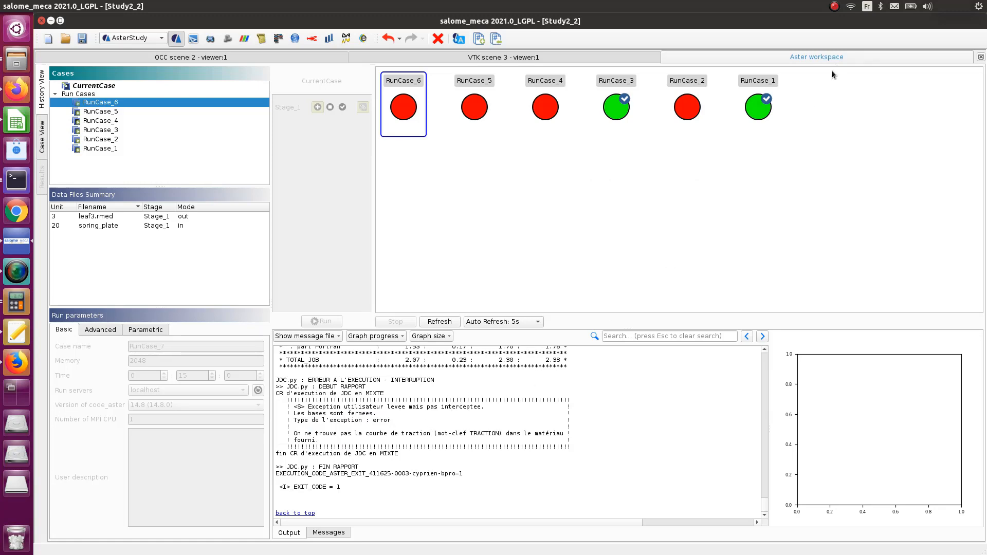
- Enable TRACTION in the rigid DEFI_MATERIAU command with SIGM set to the hardenf function, and store the command
click(45, 141)
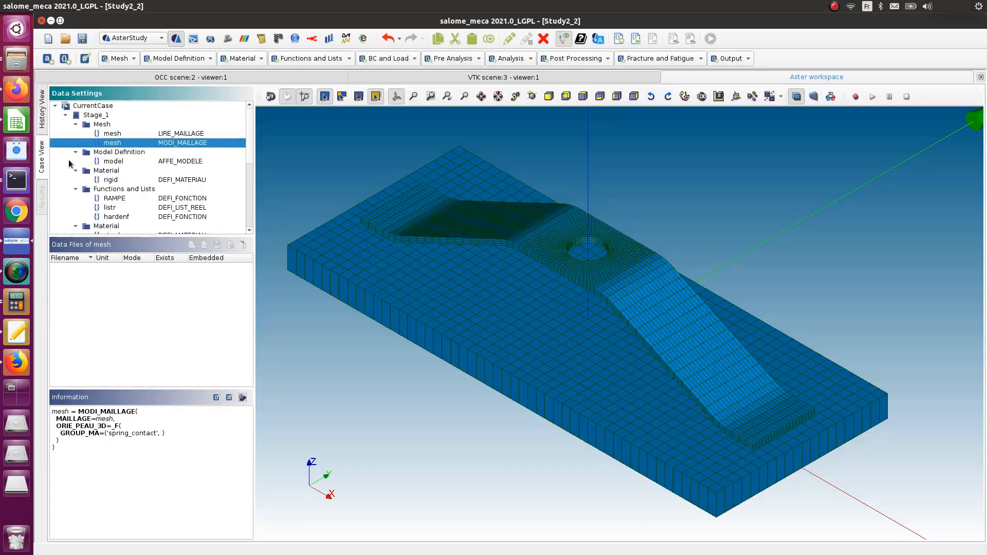
click(168, 180)
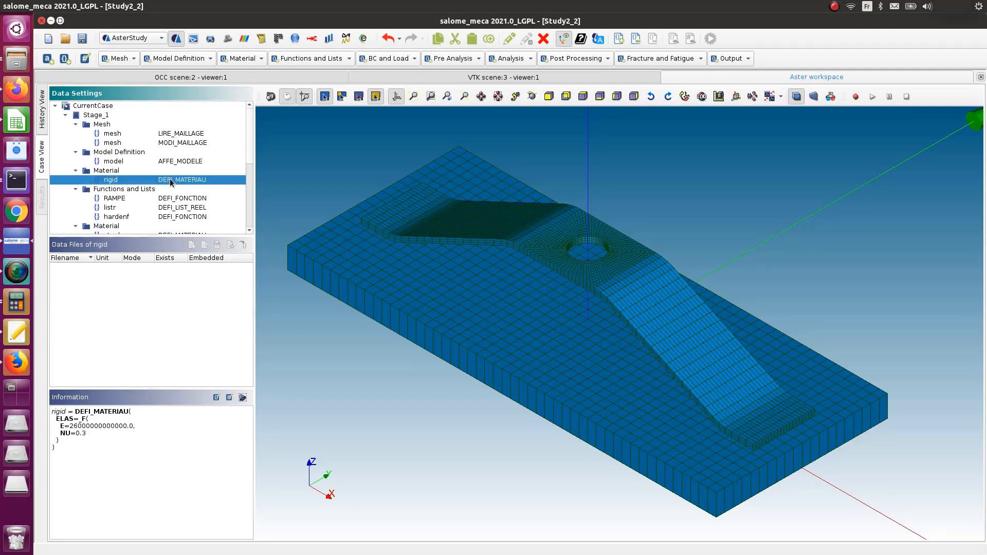
double_click(177, 180)
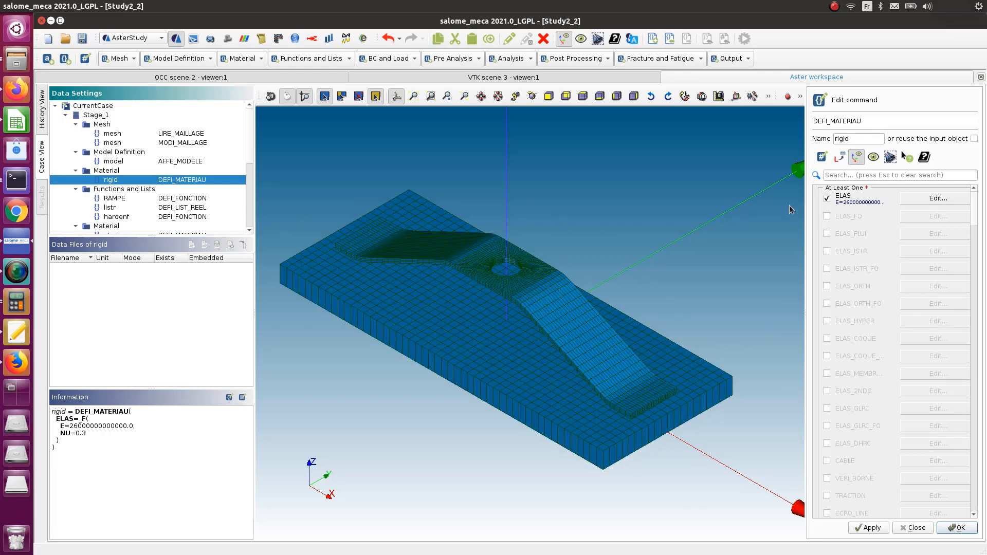
click(878, 175)
text(t)
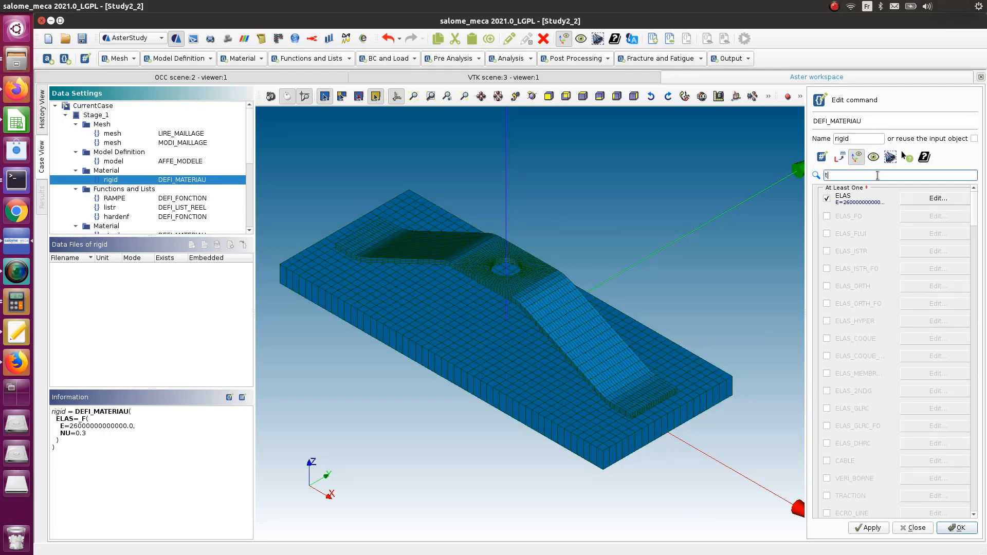
text(rac)
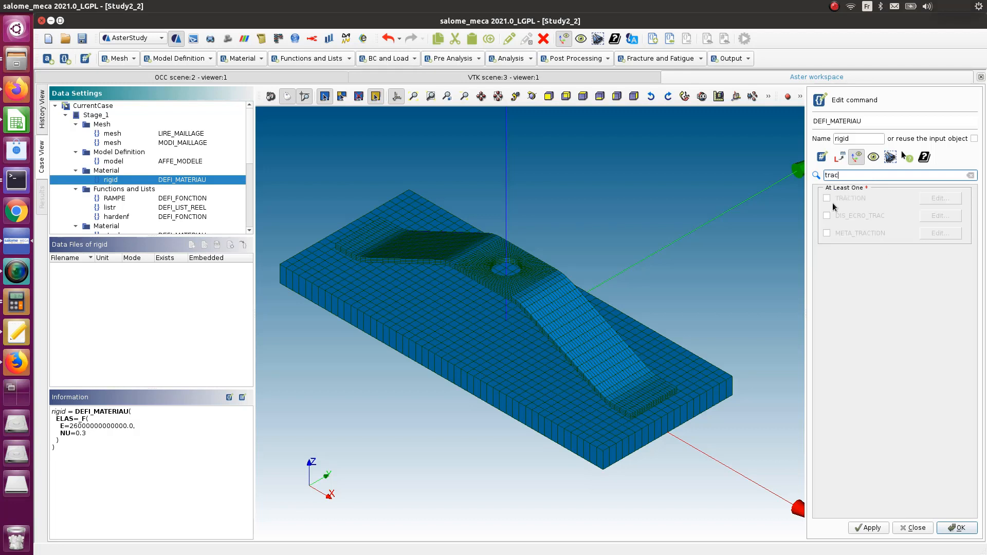
click(827, 198)
click(951, 199)
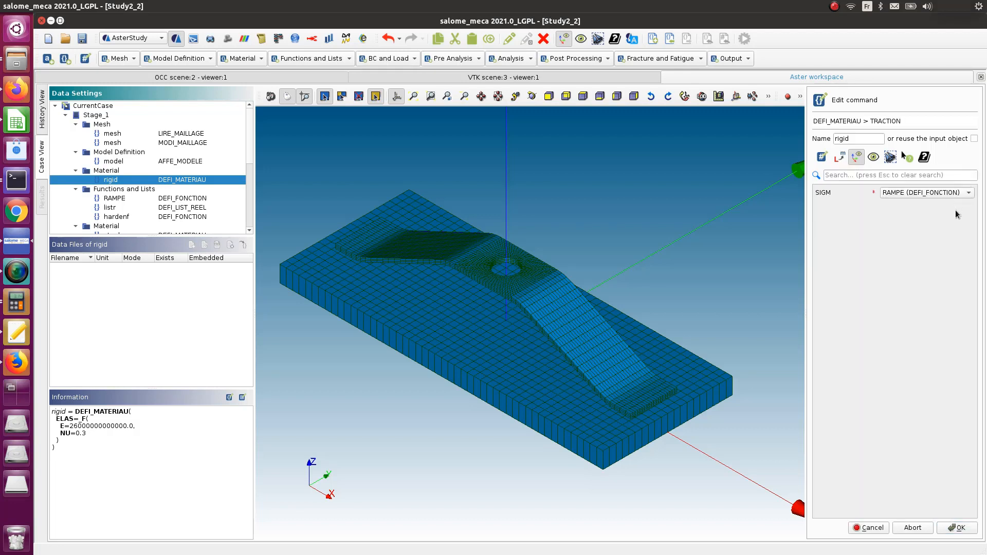
click(931, 194)
click(936, 205)
click(954, 525)
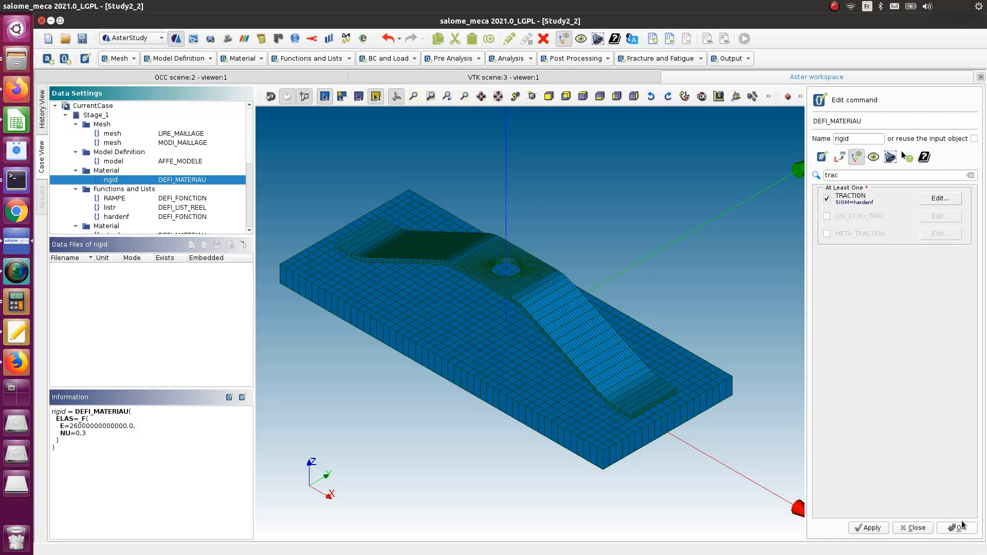
click(965, 527)
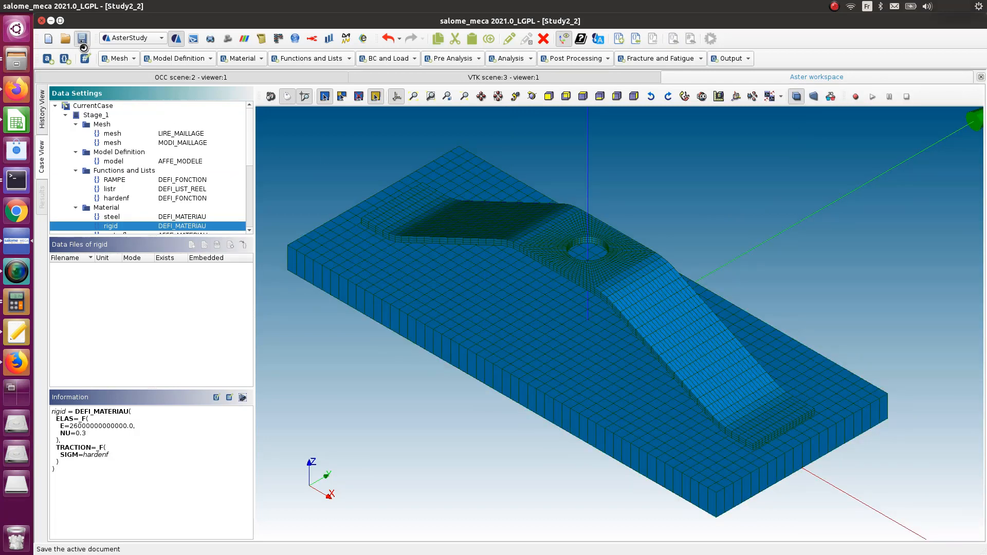
- Save the study and run the current case as RunCase_7
click(81, 39)
click(42, 109)
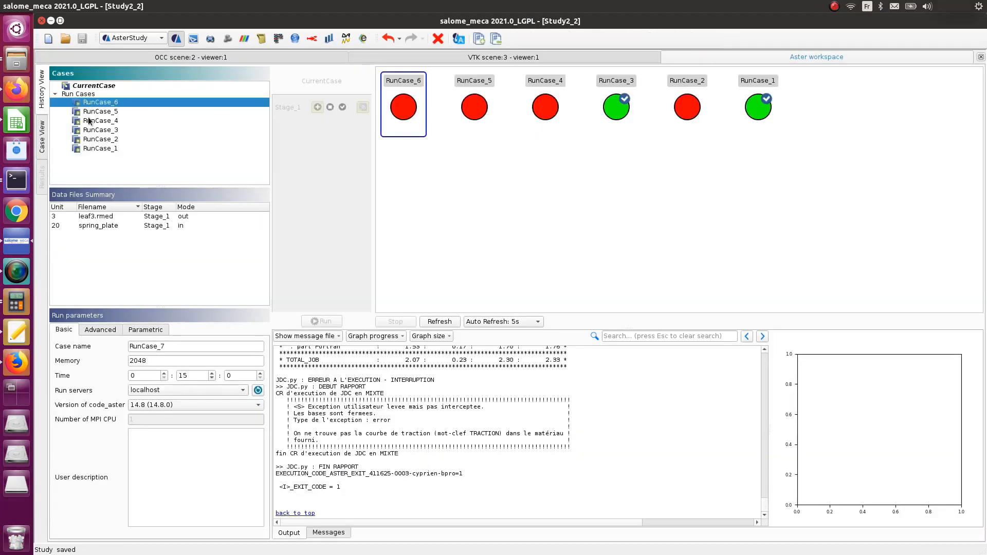
click(140, 86)
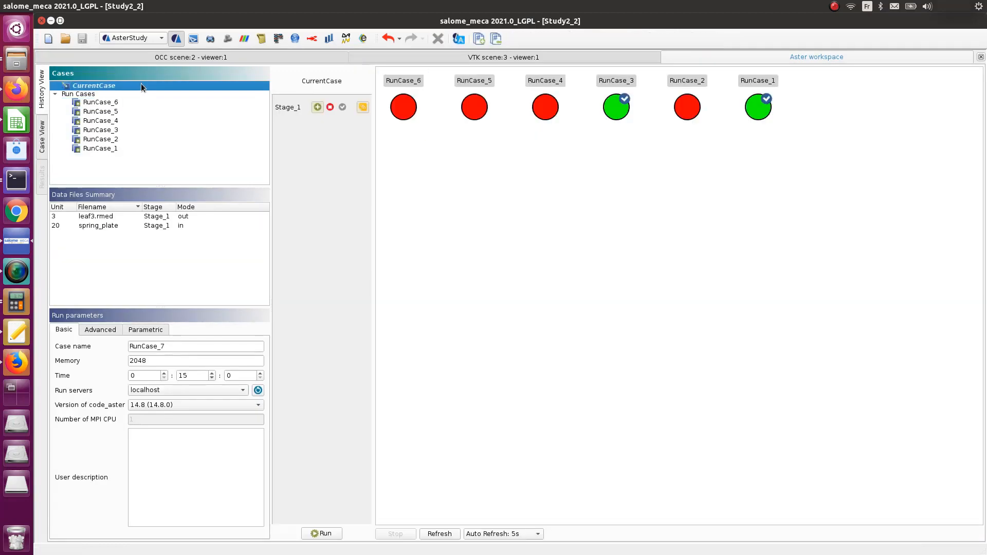
click(325, 534)
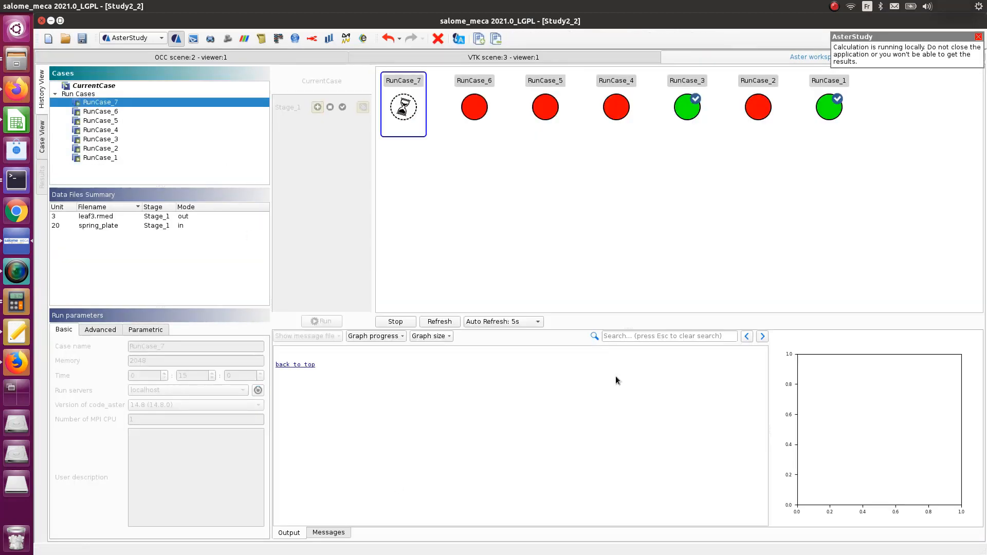
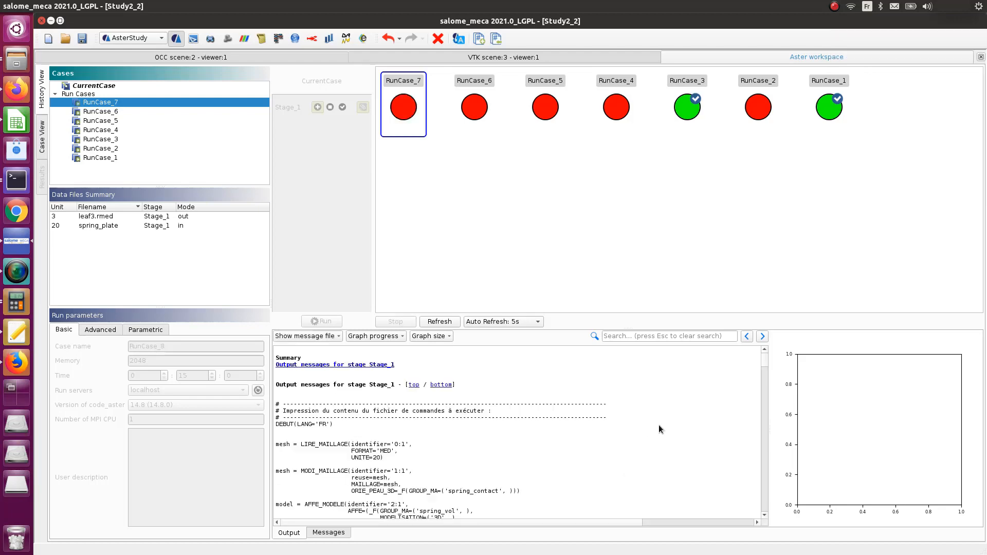
- Examine the exception and its advice in the execution report at the end of the RunCase_7 output messages
scroll(661, 430, down, 10)
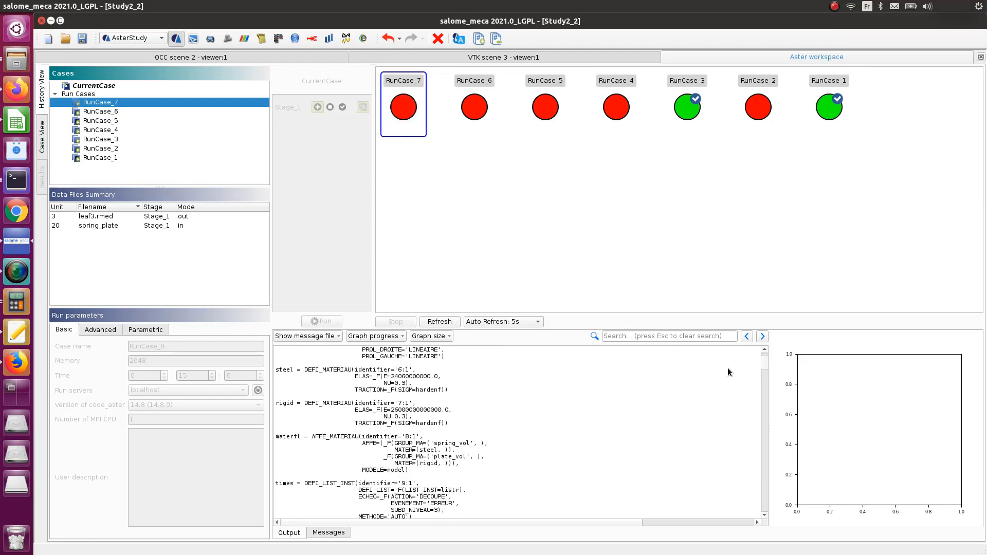
drag(767, 364, 780, 508)
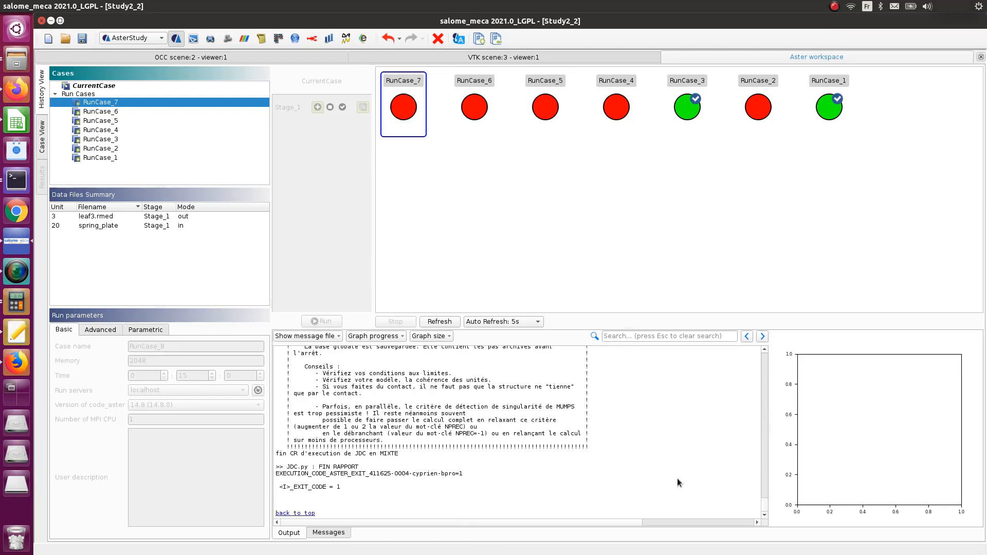
scroll(665, 477, up, 5)
scroll(665, 477, down, 2)
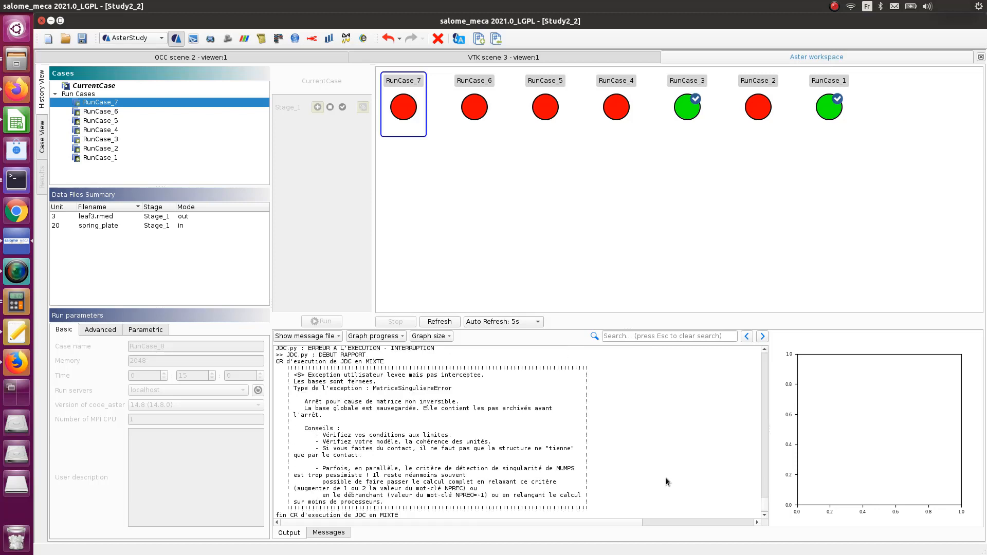
scroll(666, 478, down, 2)
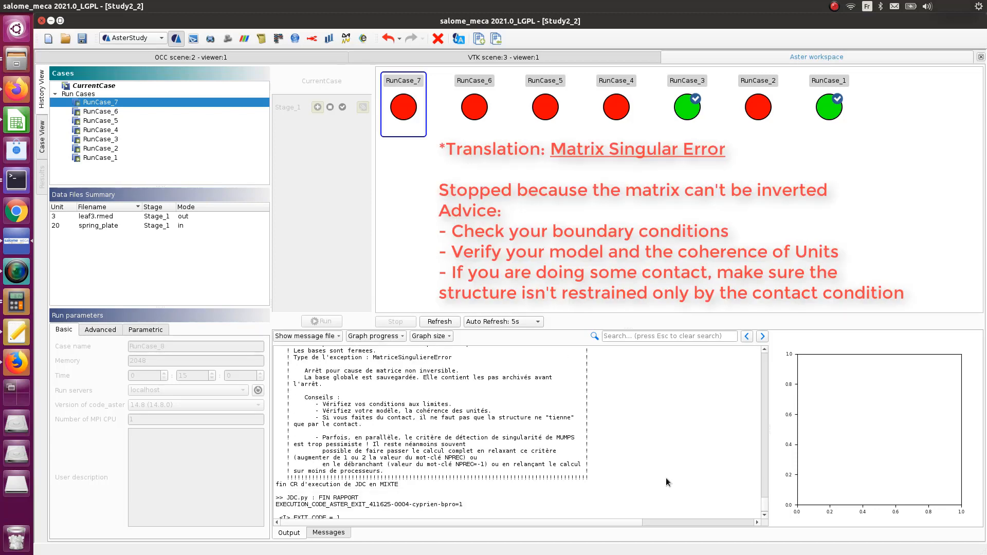
scroll(666, 477, up, 2)
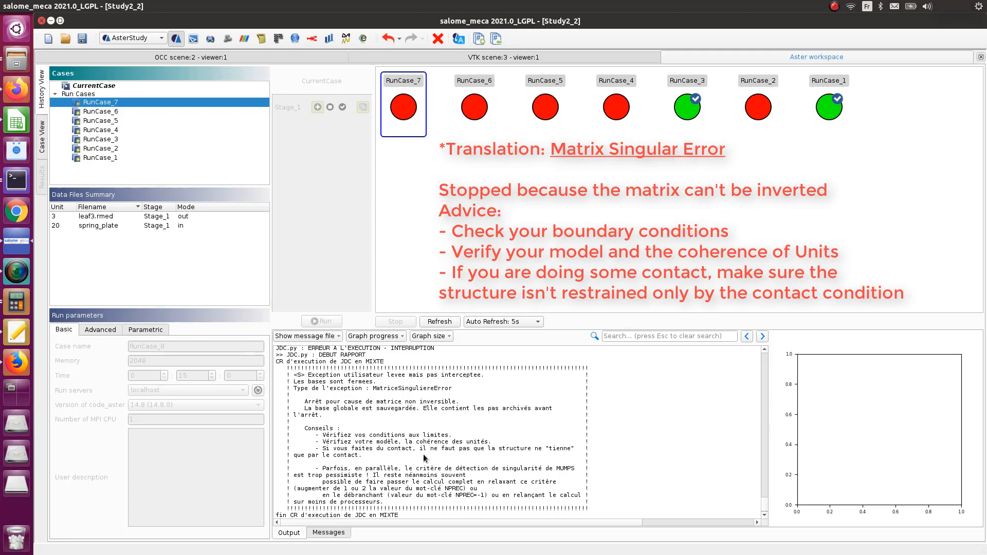
scroll(553, 459, up, 8)
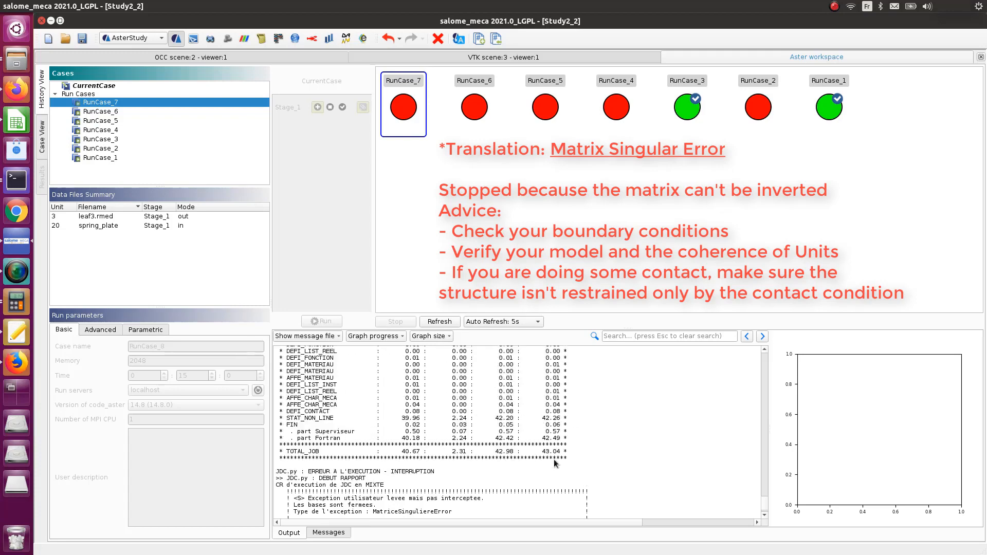
scroll(554, 459, down, 6)
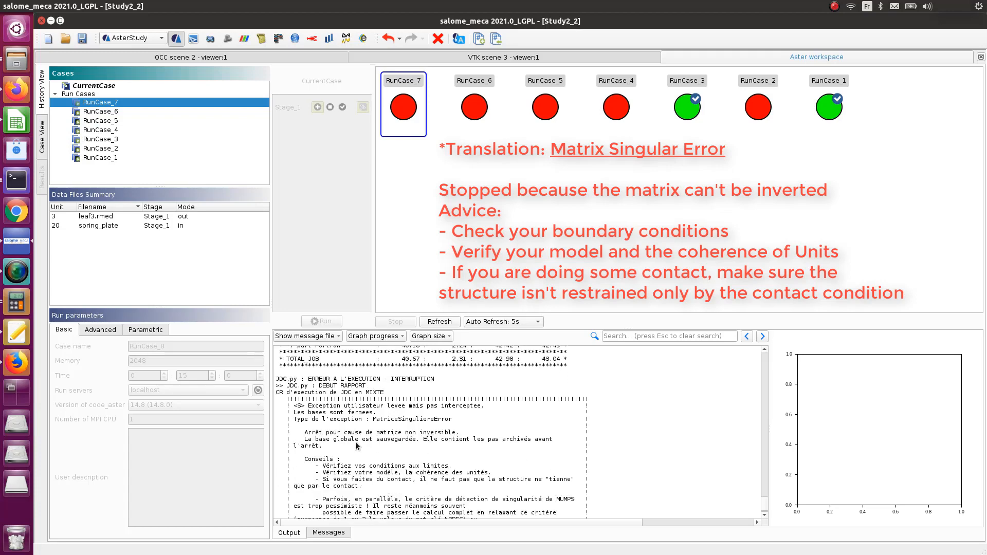
scroll(356, 446, down, 2)
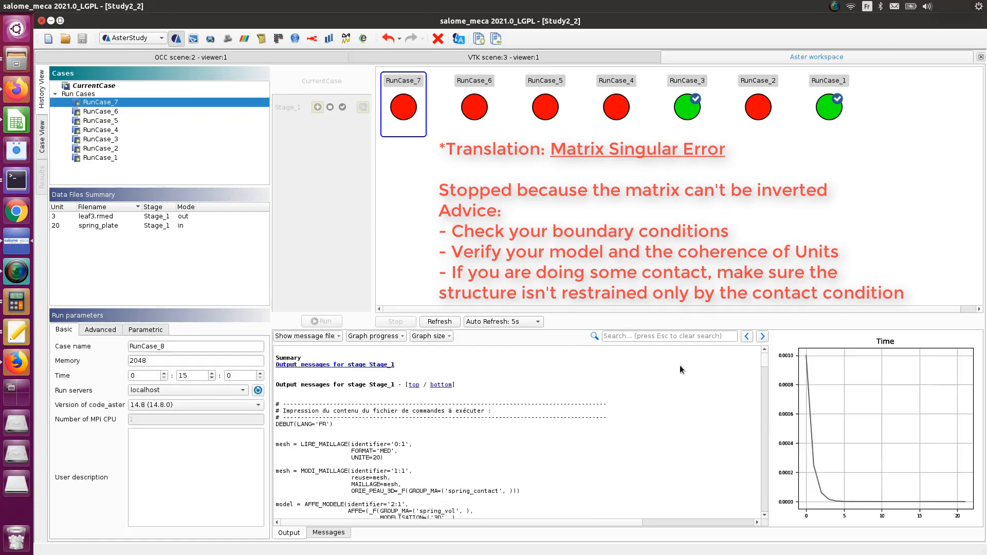
scroll(642, 401, down, 5)
scroll(642, 401, up, 5)
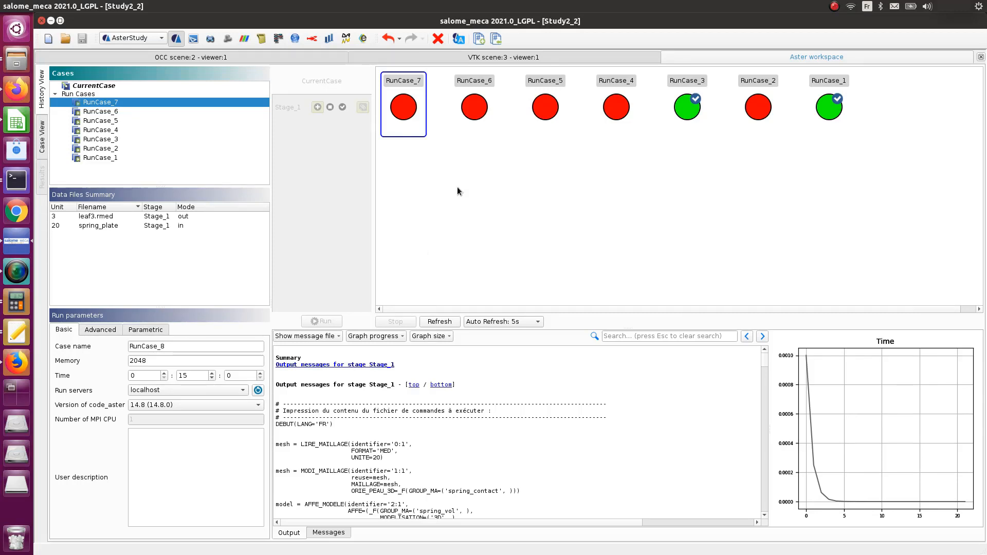
- Review the contact and mecach definitions under BC and Load in Stage_1 of the current case
click(41, 138)
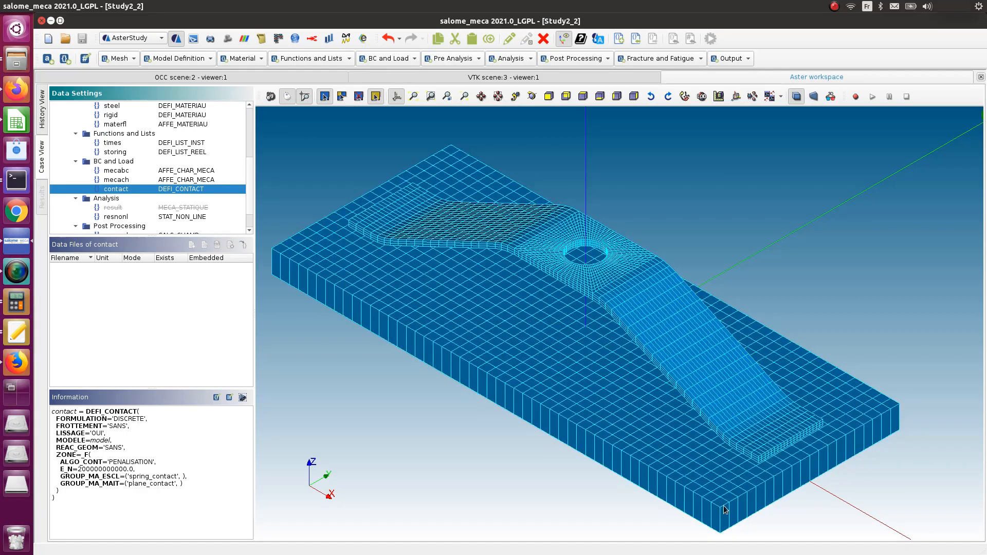
scroll(551, 458, down, 4)
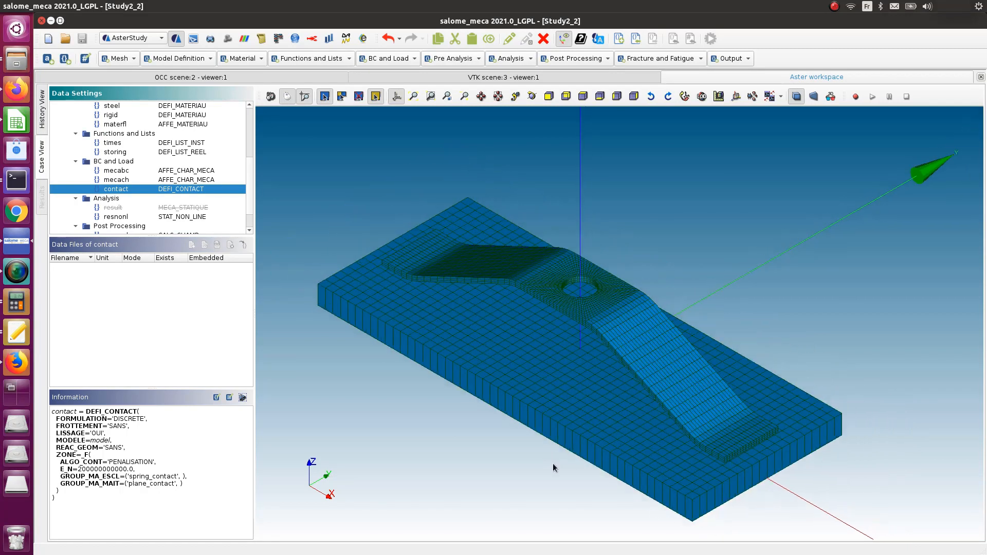
scroll(390, 455, up, 3)
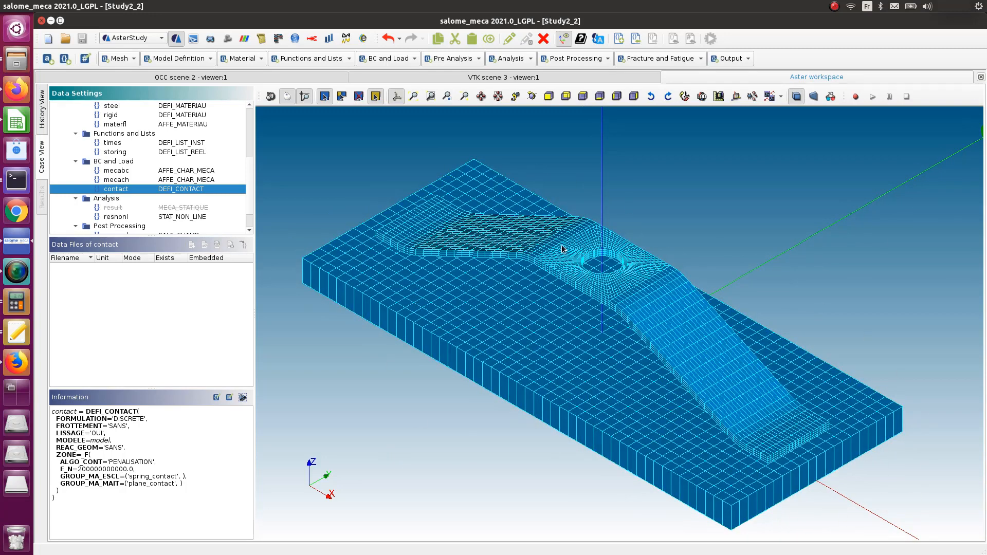
click(127, 180)
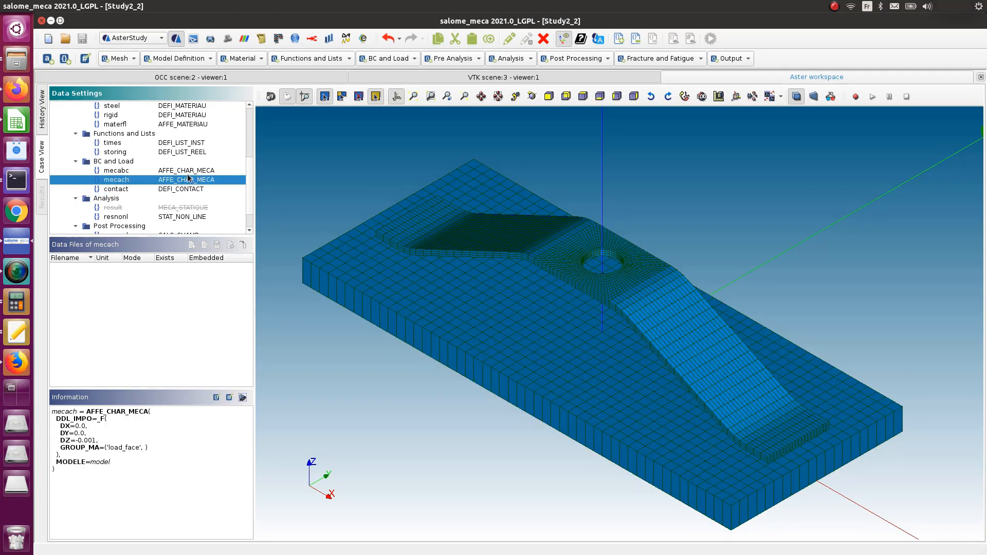
- Replace spring_contact with the fix_plate face group in the DDL_IMPO item of the mecabc boundary condition, and store the command
click(115, 171)
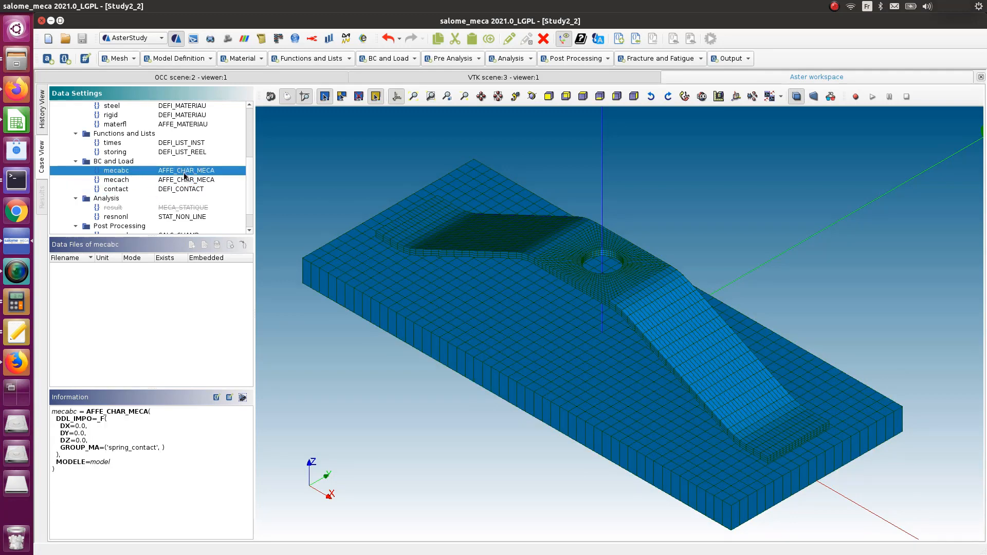
double_click(123, 175)
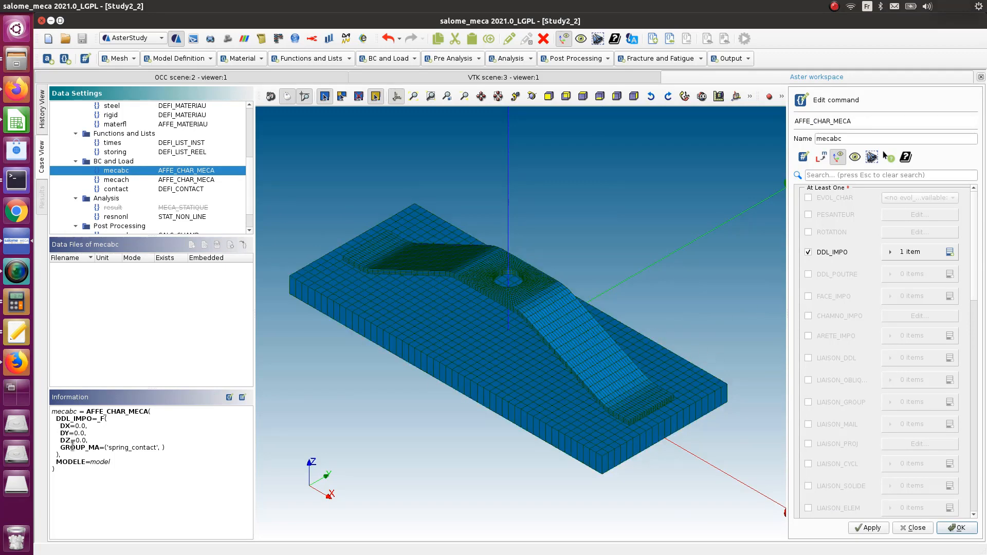
click(891, 252)
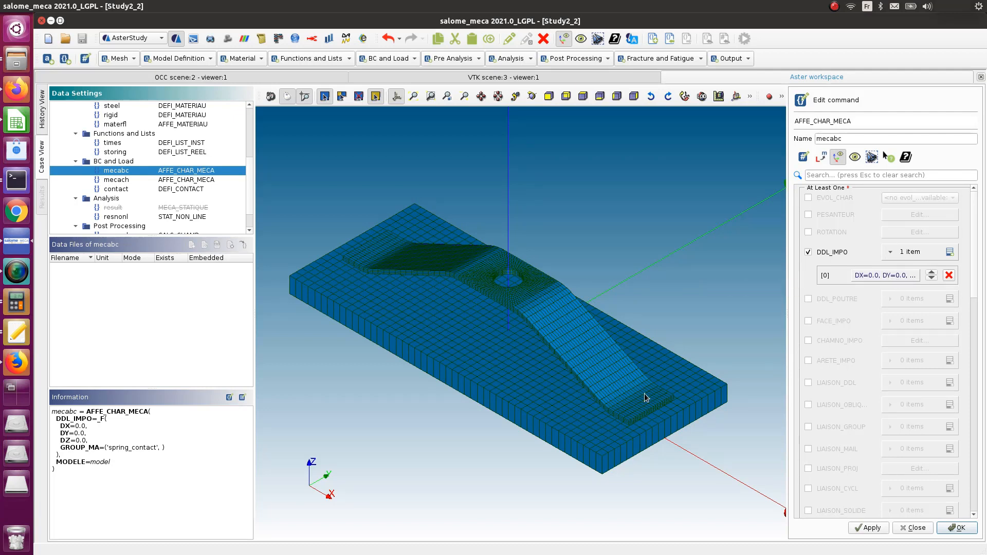
click(886, 275)
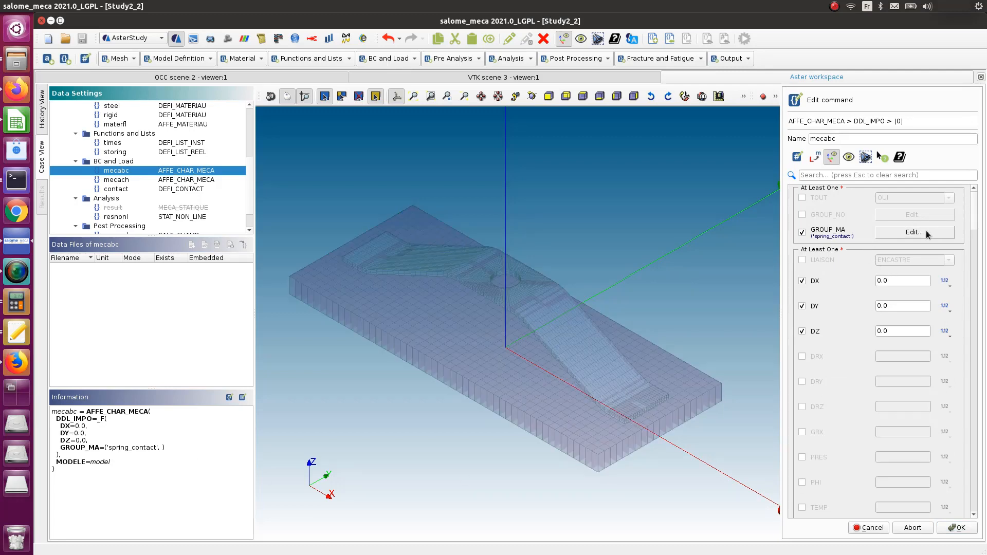
click(905, 230)
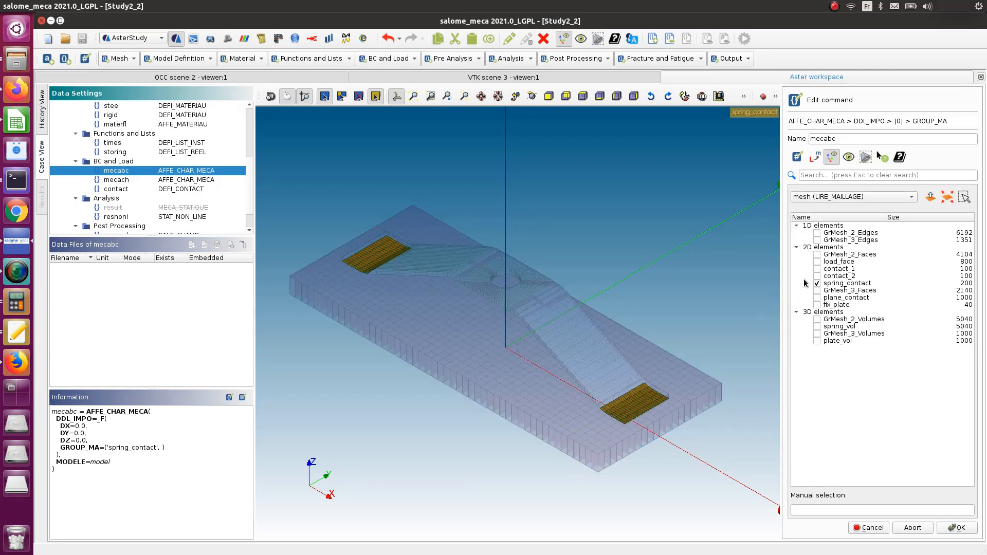
click(818, 284)
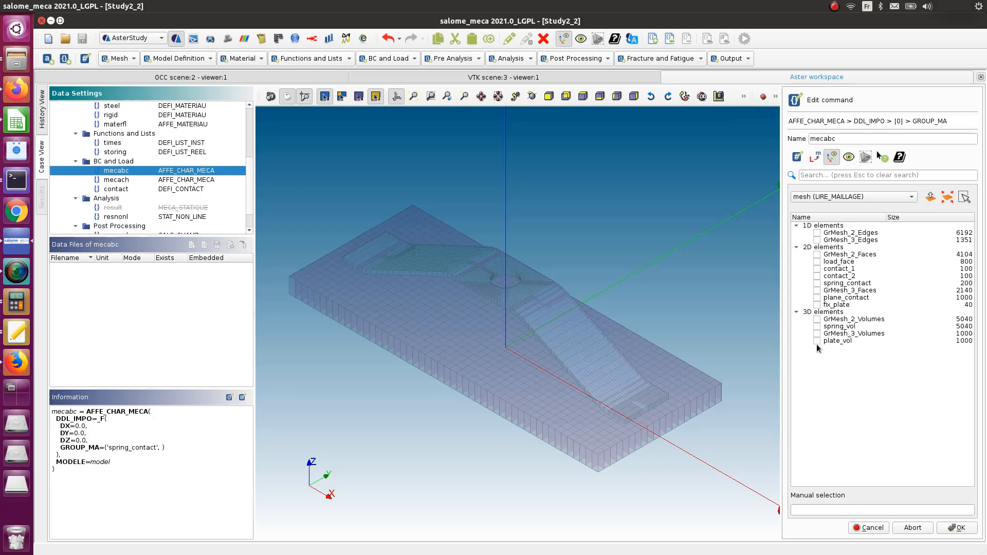
click(817, 299)
click(817, 298)
click(822, 305)
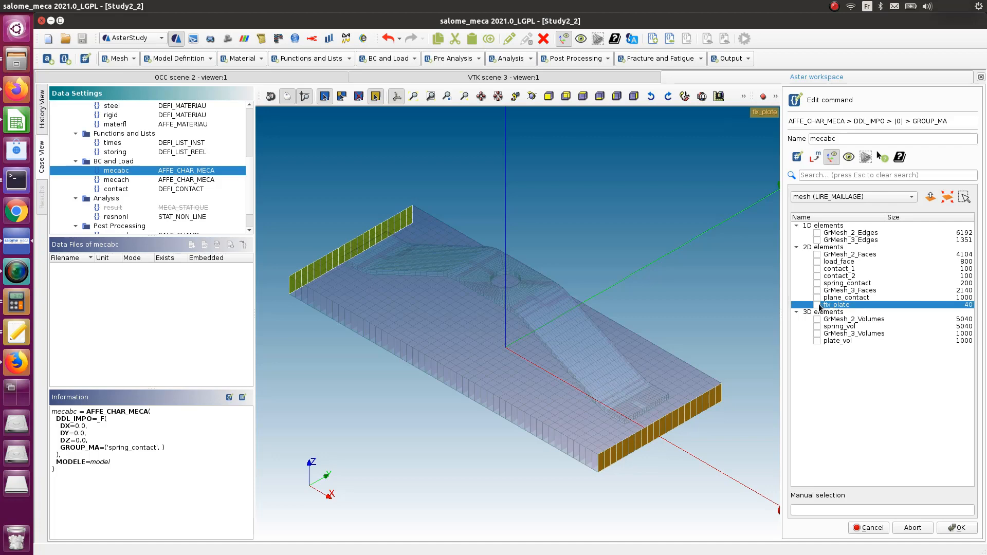
click(817, 305)
click(955, 531)
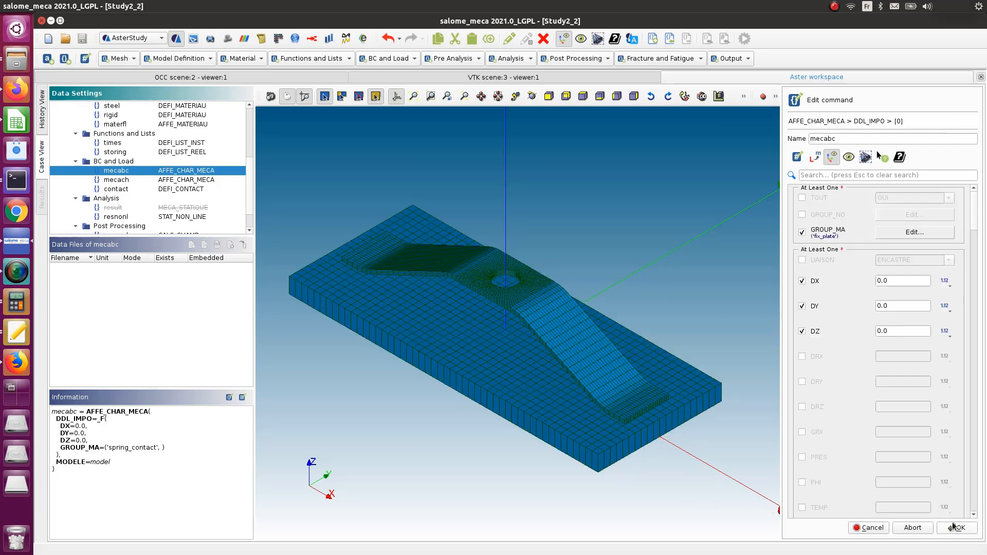
click(957, 528)
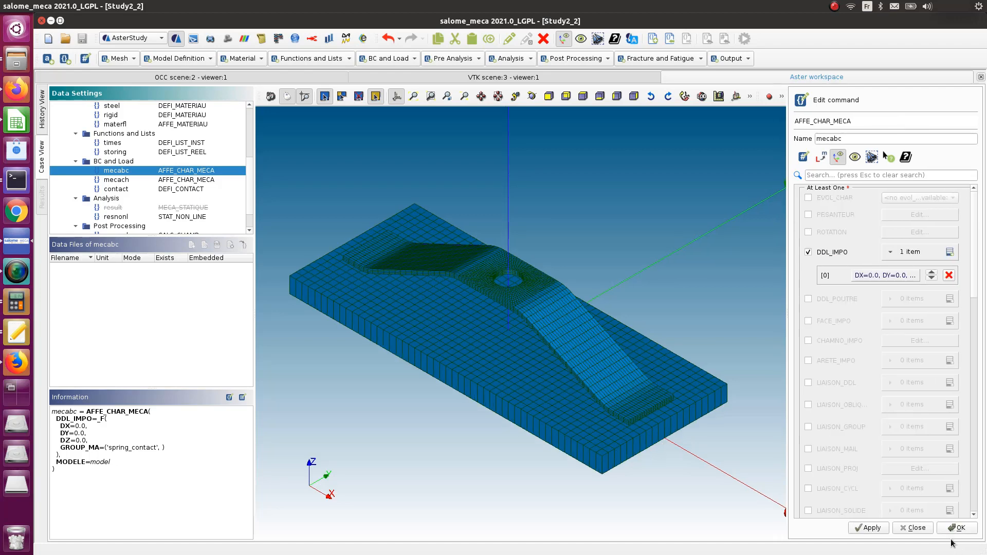
click(960, 530)
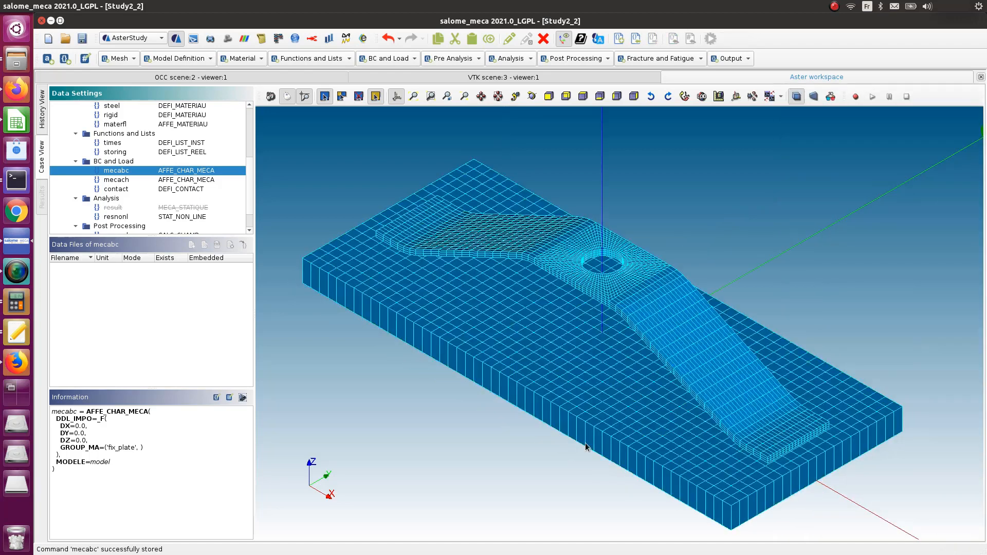
- Save the study and run Stage_1 of the current case as RunCase_8
click(83, 40)
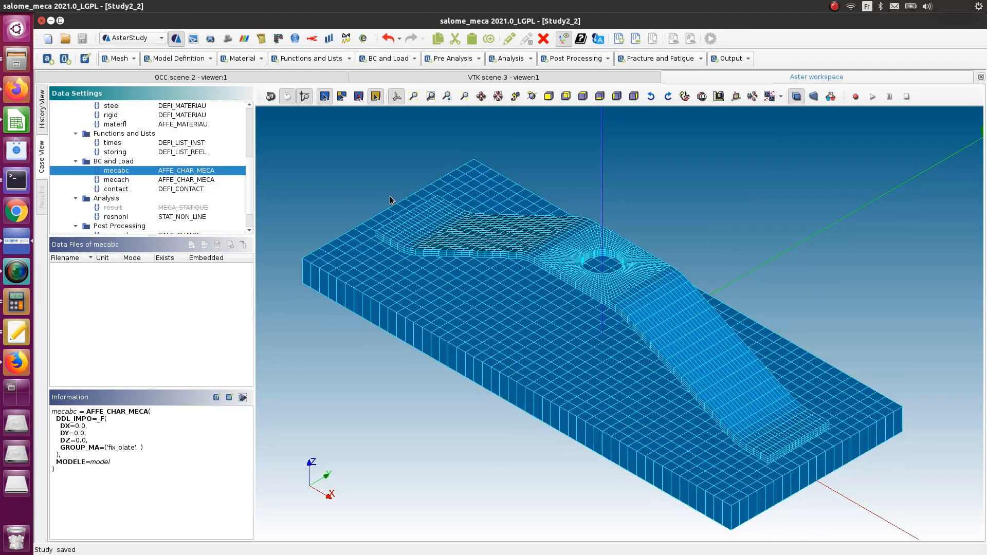
click(42, 122)
click(93, 85)
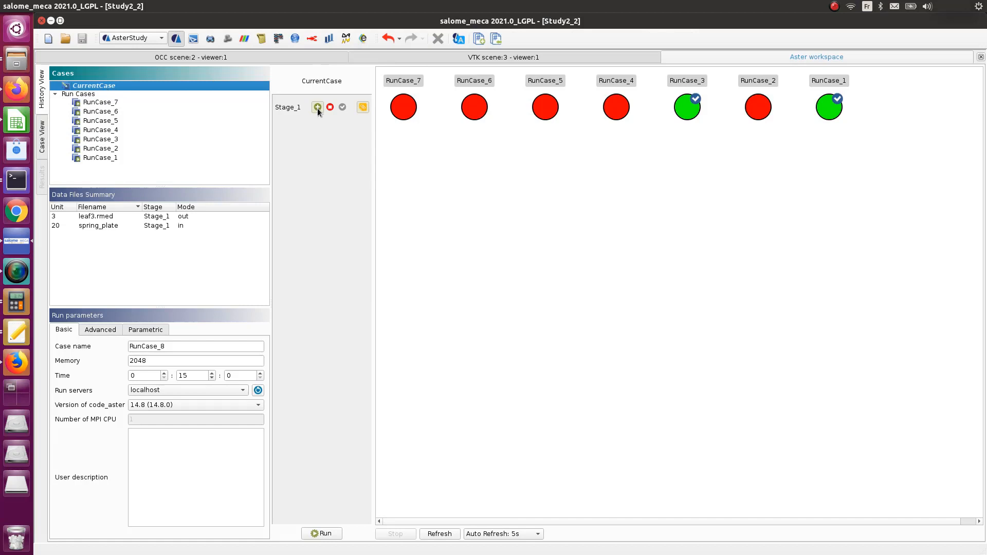
click(327, 534)
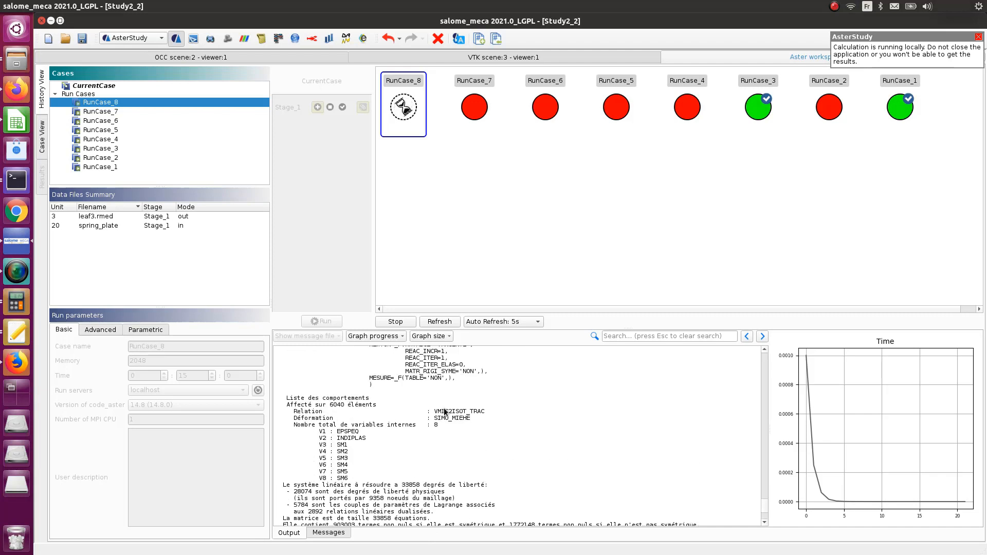
- Follow the time steps and Newton residuals in the RunCase_8 output until the calculation ends, and look through its output messages
scroll(501, 424, up, 8)
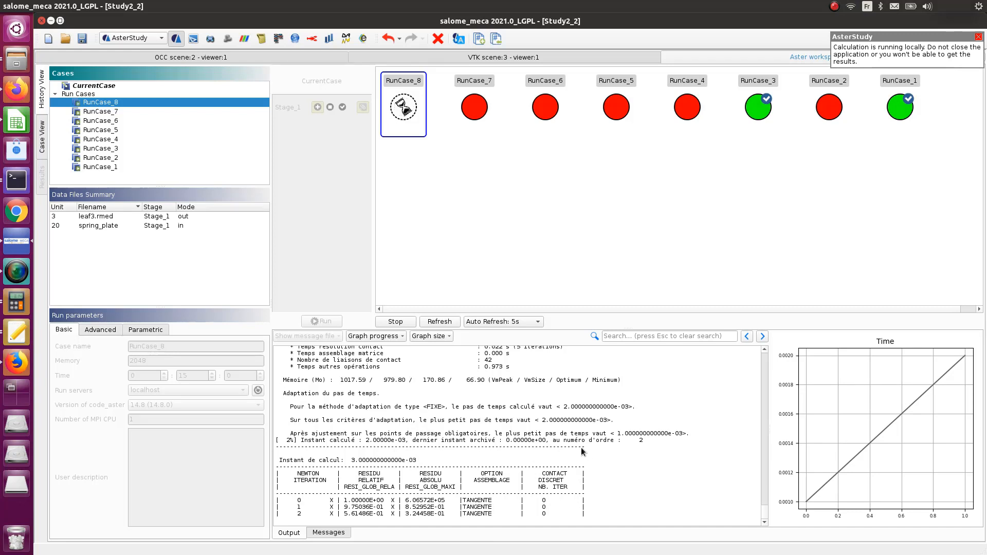
scroll(585, 462, up, 5)
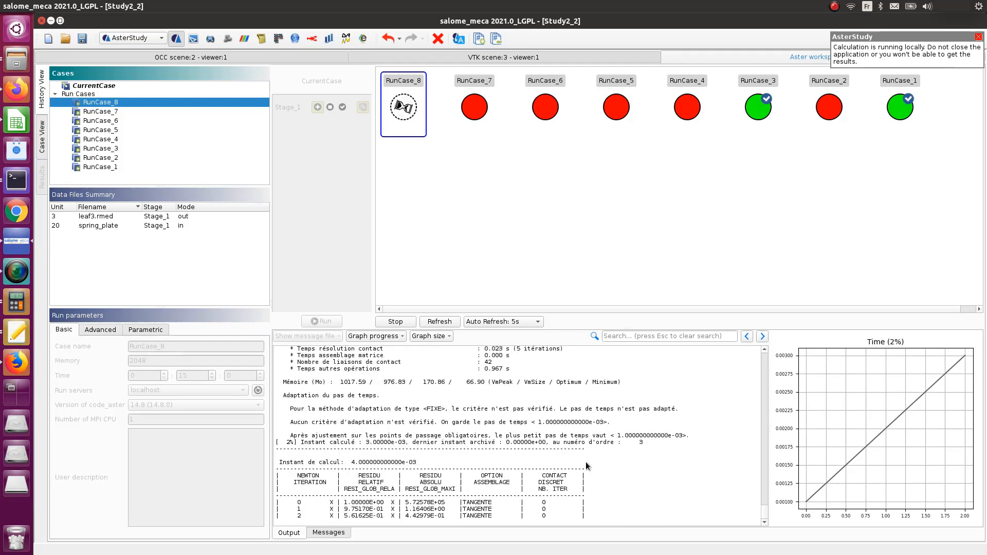
scroll(585, 462, down, 8)
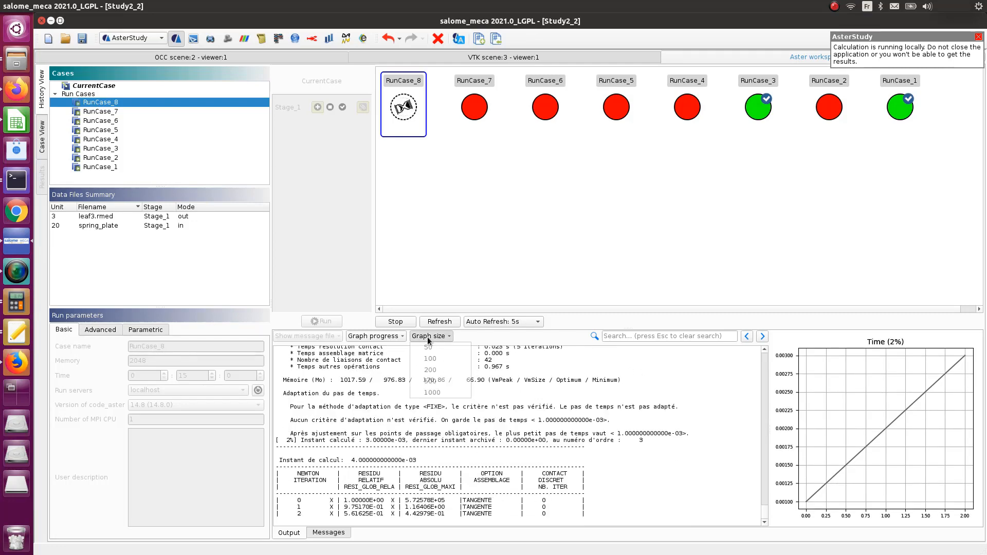
click(374, 337)
click(394, 348)
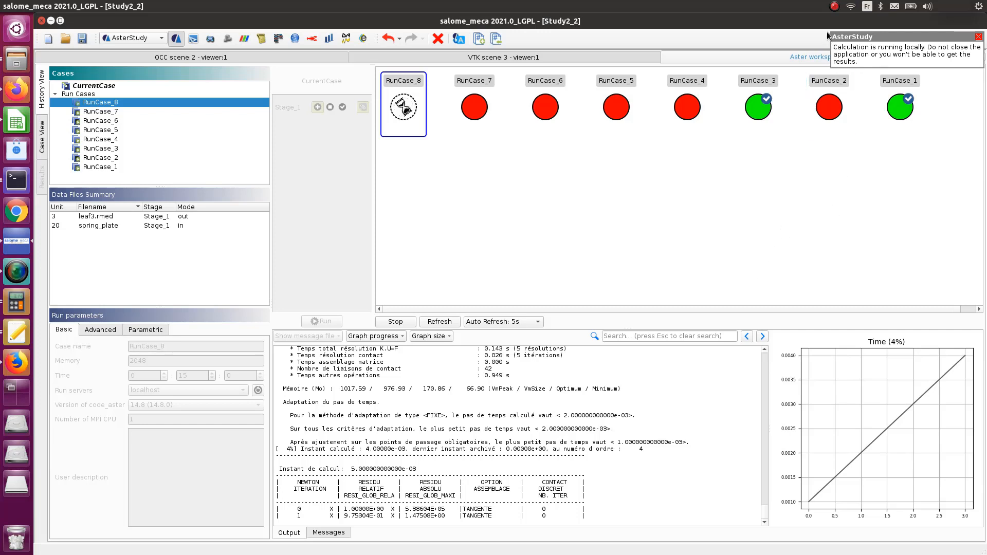
click(834, 6)
click(862, 59)
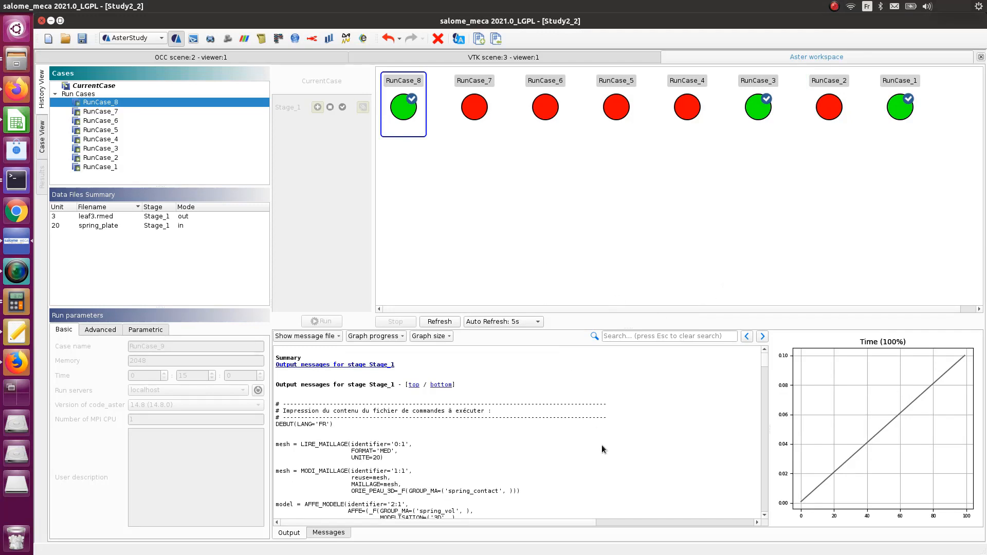
scroll(602, 446, down, 8)
scroll(603, 446, up, 8)
- Switch to the ParaVis module and load the result file leaf3.rmed from the Desktop/leaf folder
click(245, 38)
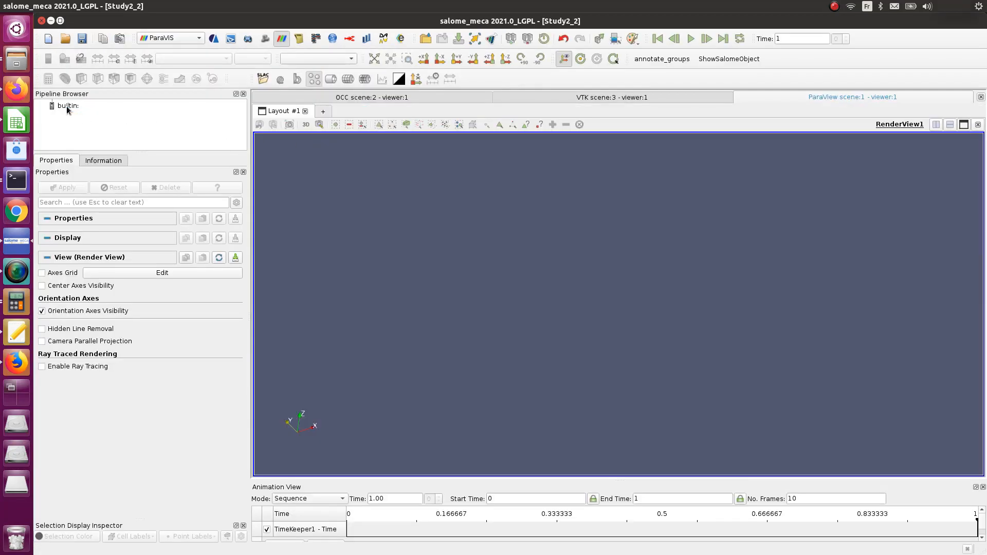
right_click(67, 107)
click(88, 111)
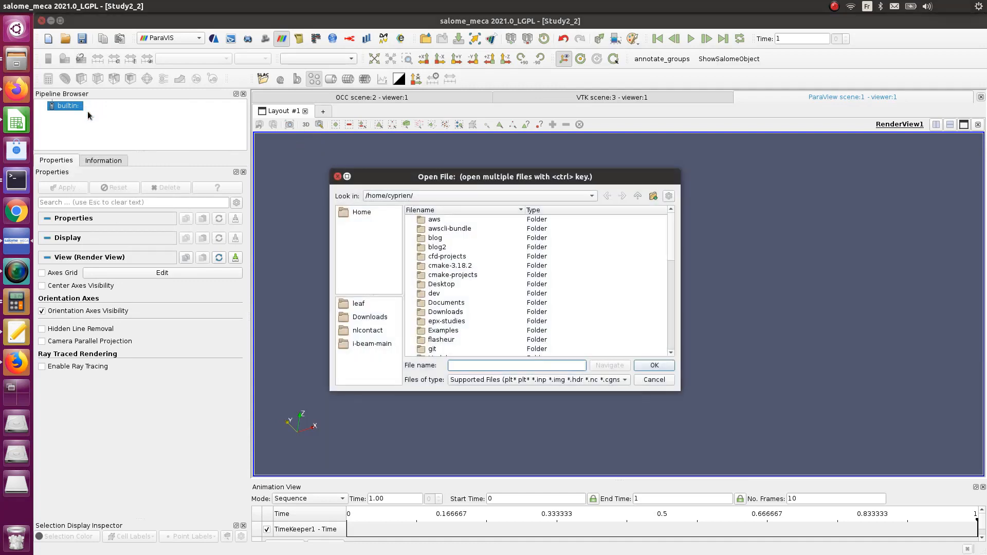
double_click(438, 286)
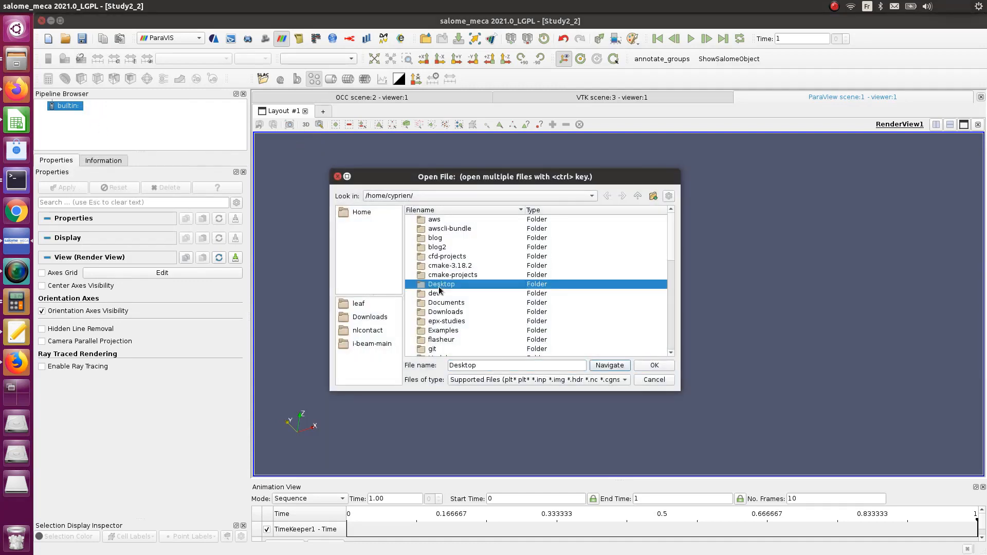
double_click(435, 256)
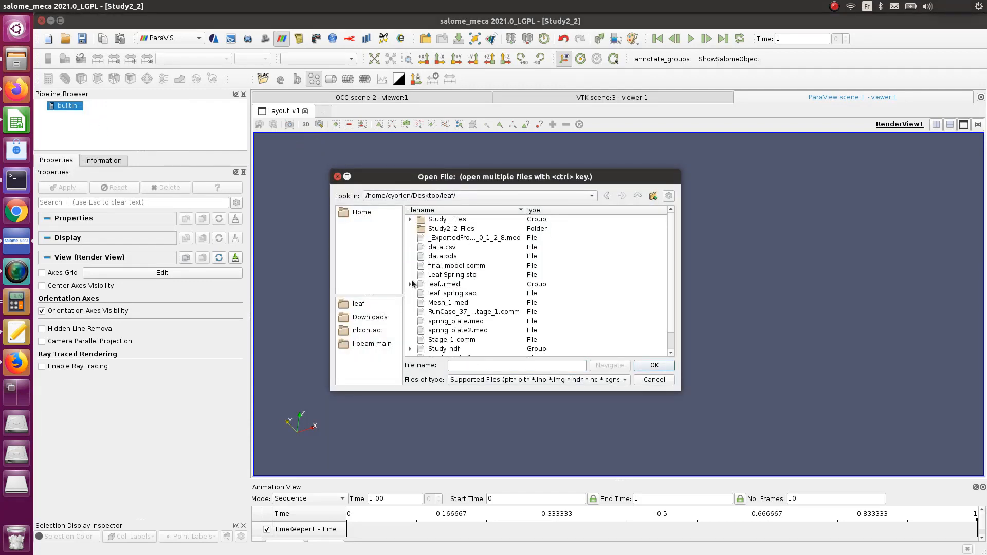
click(411, 284)
click(443, 304)
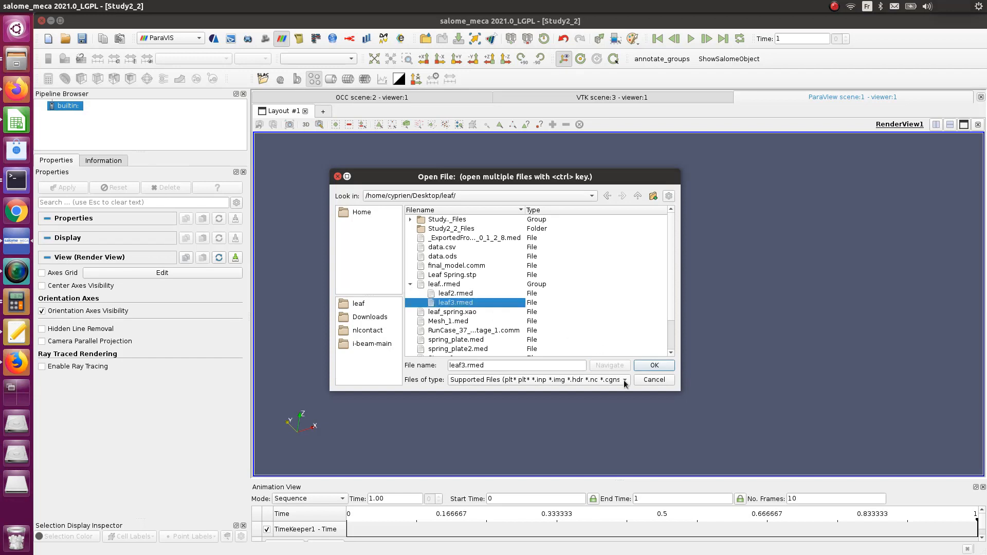
click(656, 365)
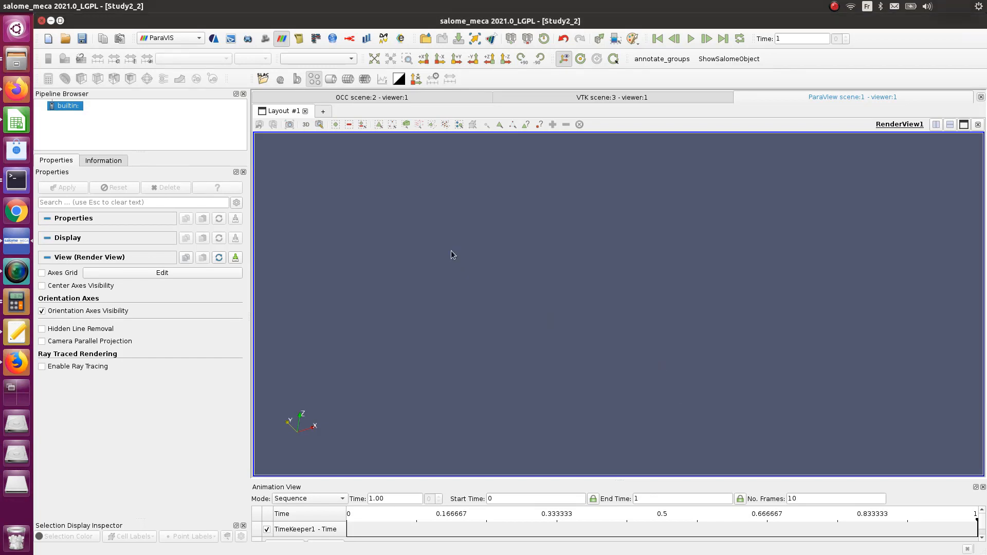
click(58, 188)
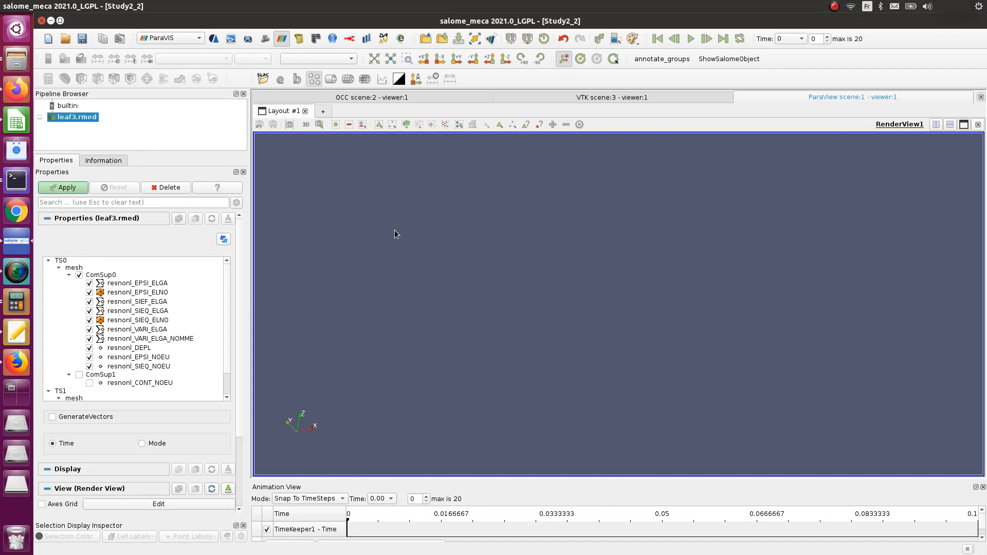
scroll(574, 363, up, 2)
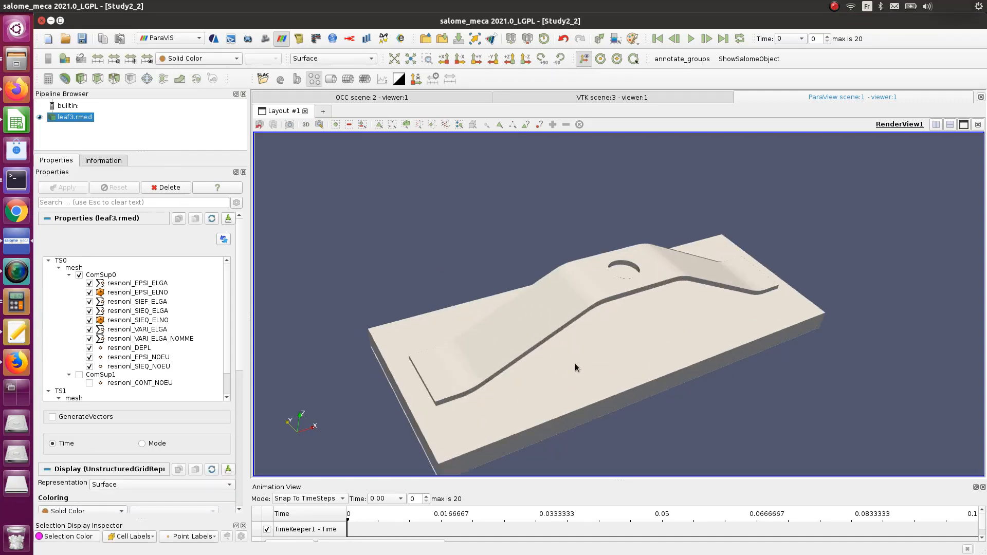
- Apply a Warp By Vector filter to leaf3.rmed using resnonl_DEPL with scale factor 1, and colour it by resnonl_DEPL magnitude
click(165, 5)
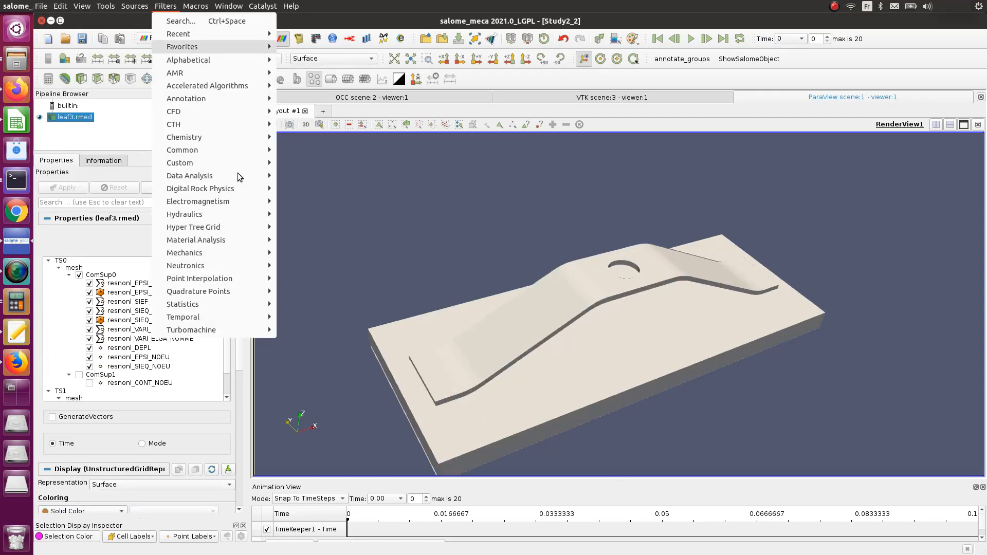
mouse_move(240, 151)
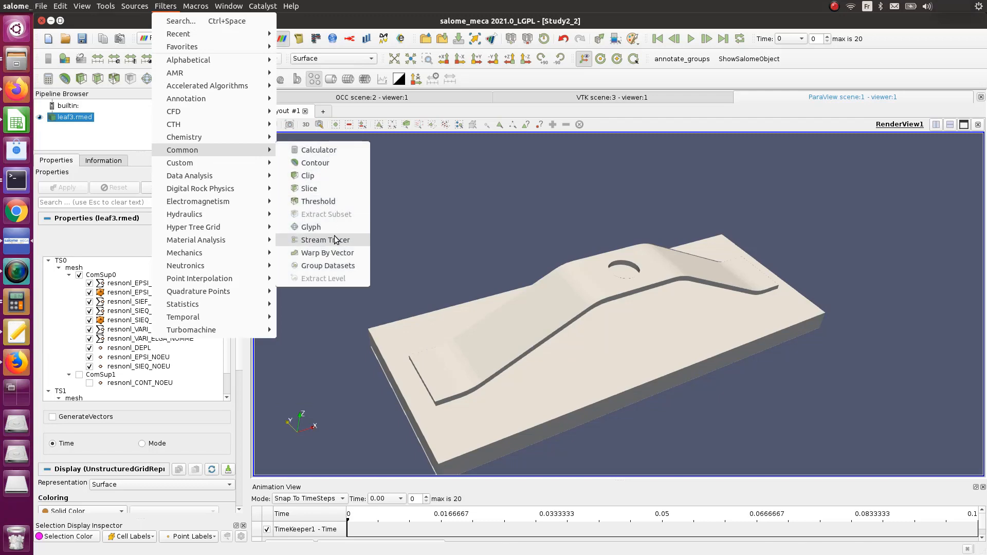
click(342, 253)
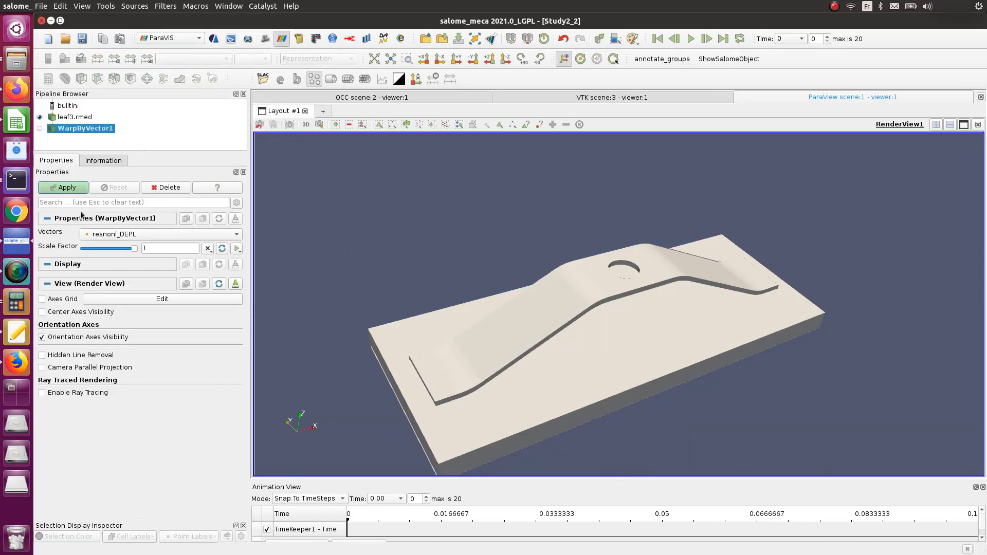
click(58, 191)
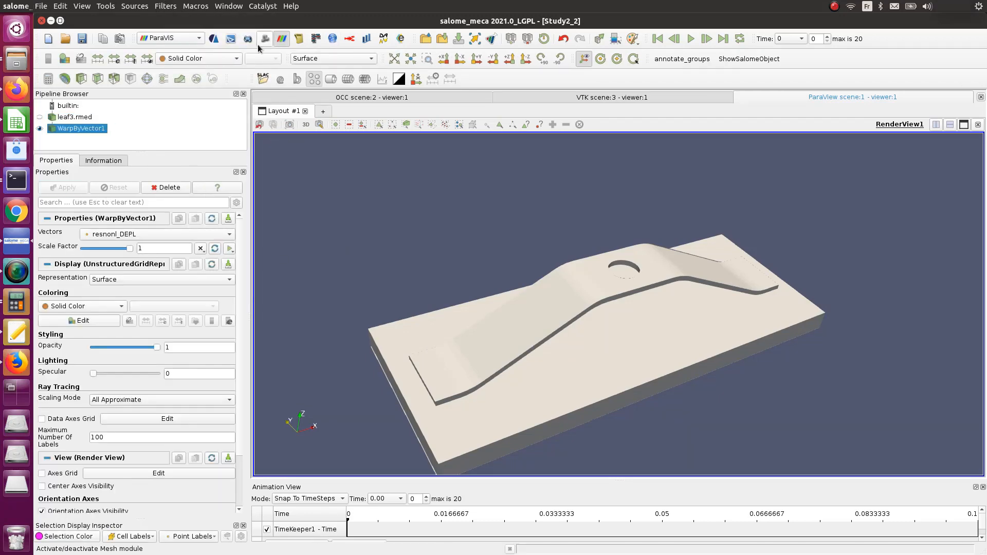
click(201, 59)
click(216, 70)
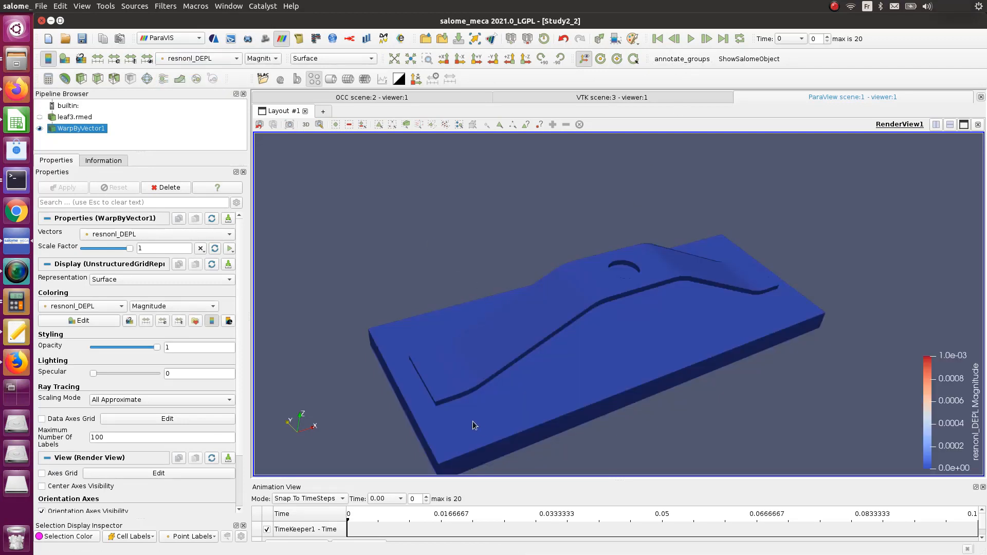
- Set the animation mode to Sequence and play the warped result through to time 0.1
click(316, 499)
click(314, 475)
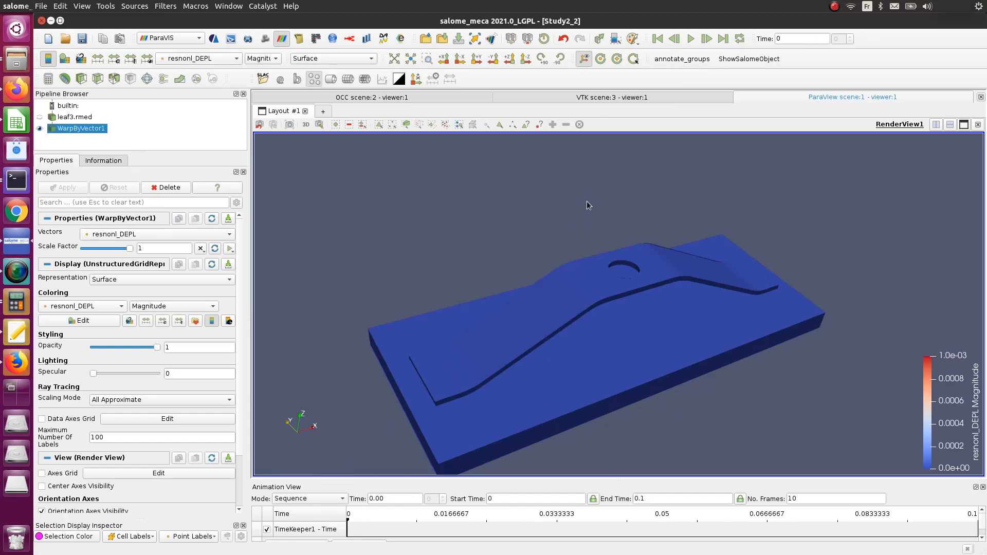
click(690, 38)
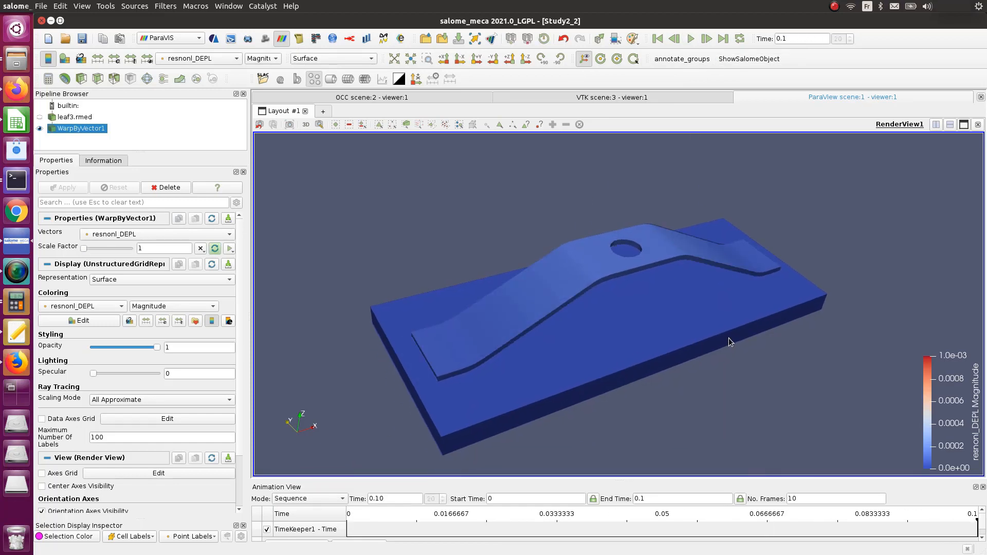
right_drag(727, 298, 691, 330)
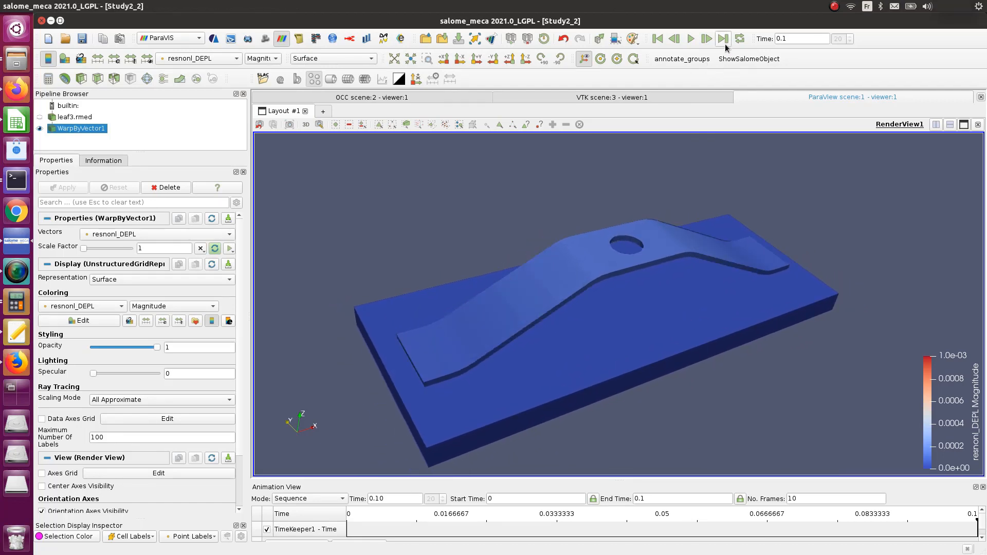
- Rescale the resnonl_DEPL colour map to the data range over all time steps and view the spring from a low side angle
click(131, 63)
click(576, 307)
right_drag(708, 337, 694, 323)
scroll(696, 340, up, 1)
scroll(696, 335, down, 3)
drag(695, 336, 728, 271)
drag(614, 296, 526, 312)
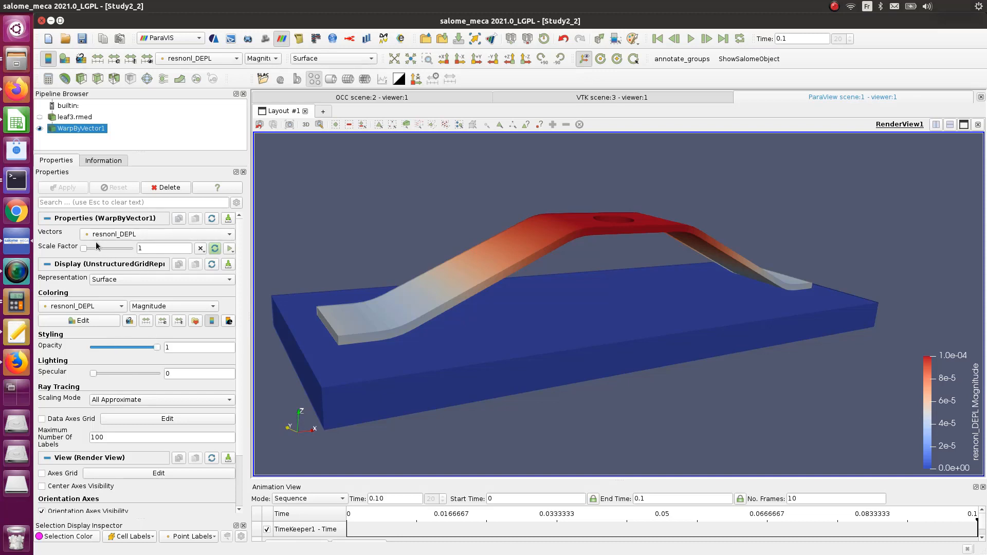
- Try exaggerated warp scale factors of about 110.6, 51.4 and 18 on the deformed spring
drag(84, 249, 104, 248)
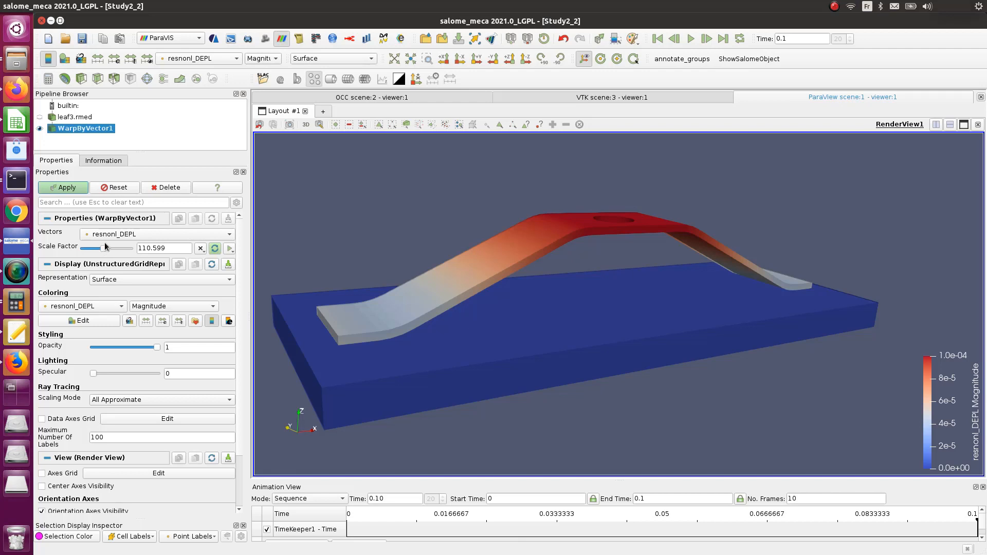
click(78, 188)
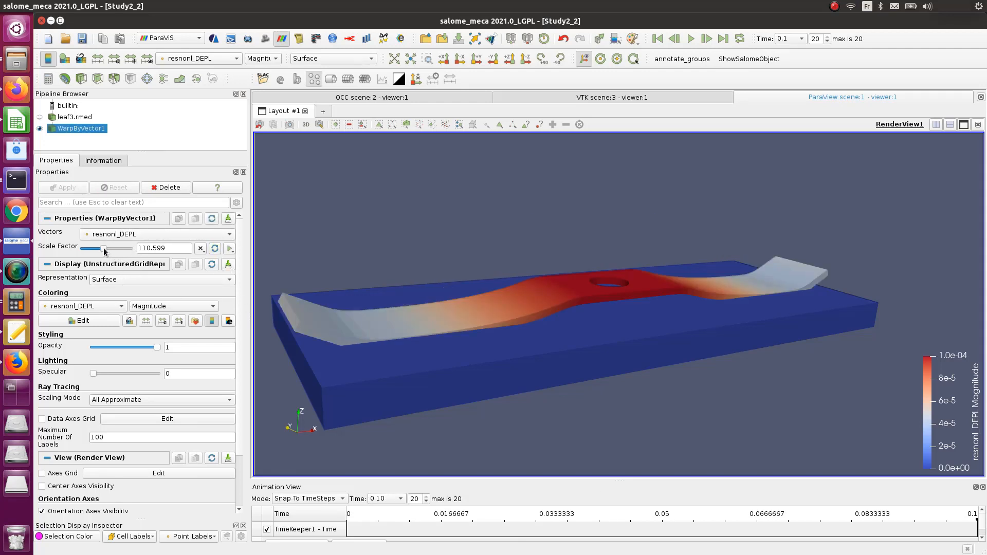
drag(103, 249, 92, 250)
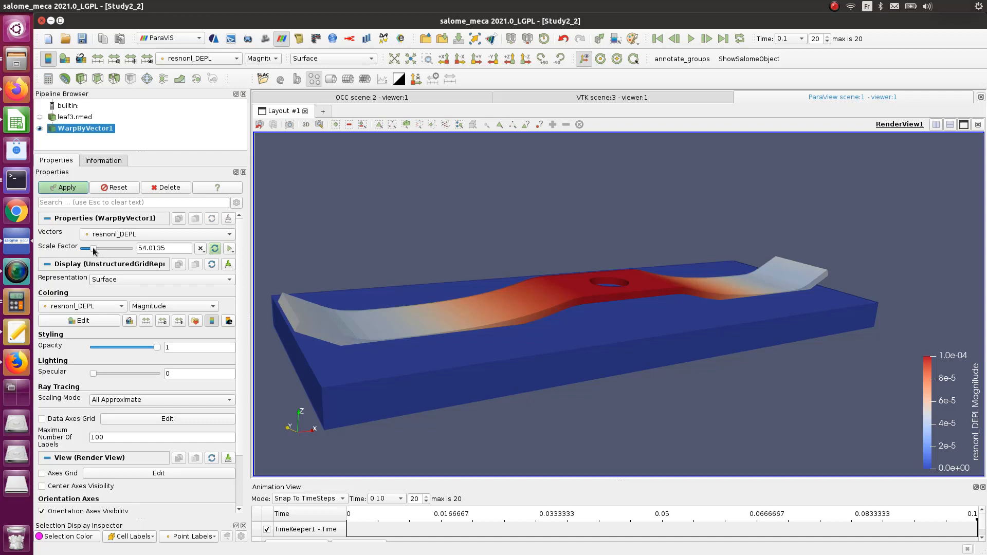
click(75, 189)
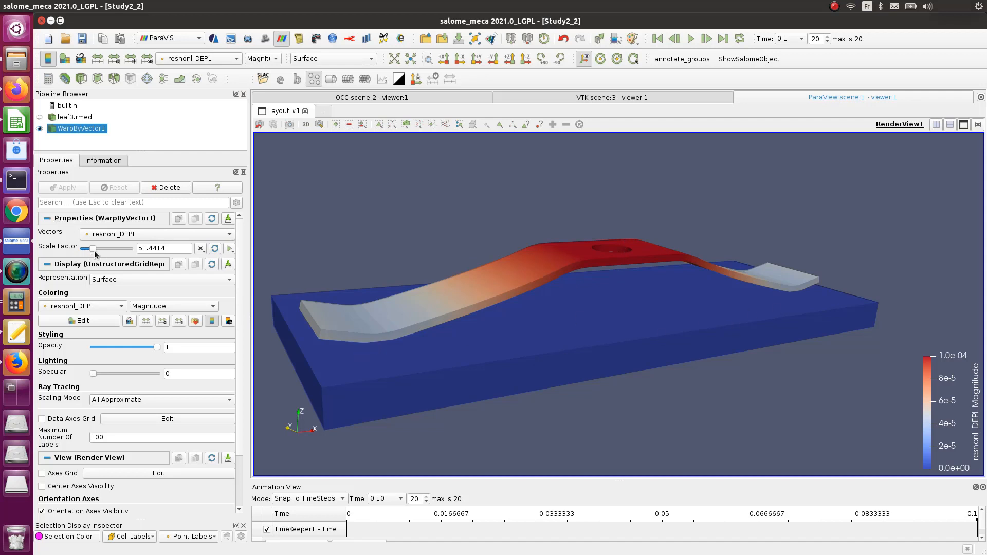
drag(94, 250, 87, 249)
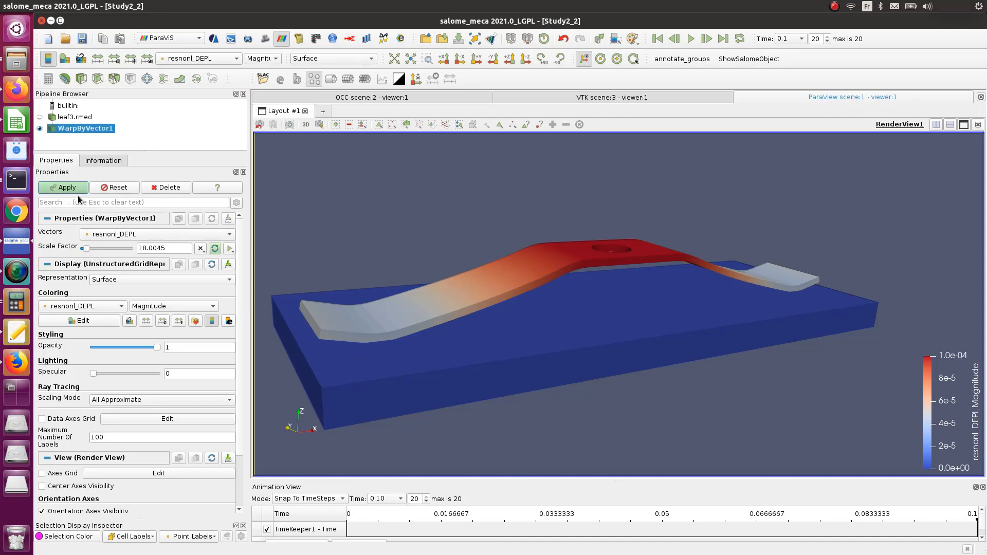
click(76, 190)
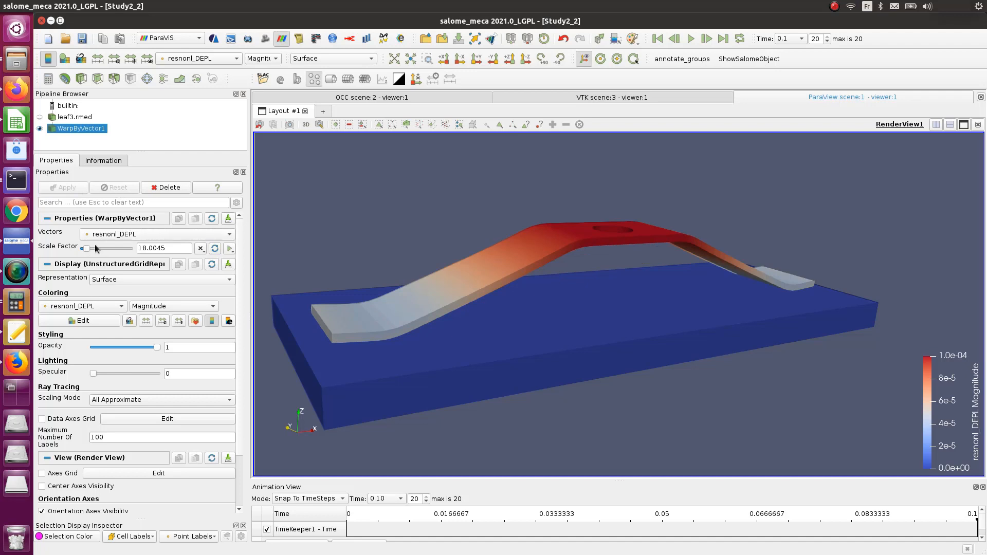
- Set the WarpByVector1 scale factor to 1 and apply it
click(139, 248)
drag(180, 251, 129, 257)
text(1)
click(78, 190)
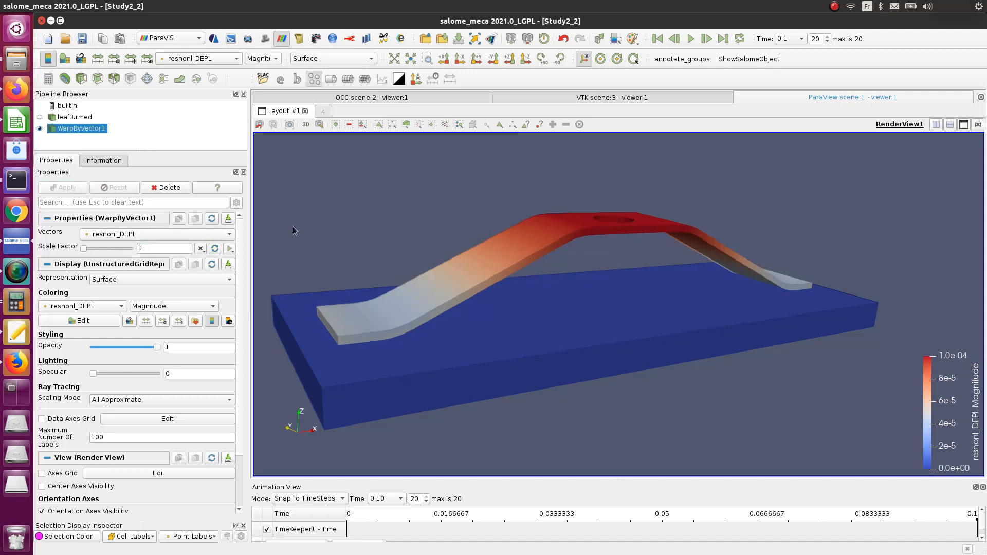
- Play the displacement animation over all time steps and examine the spring's deformation against the plate up close
click(692, 40)
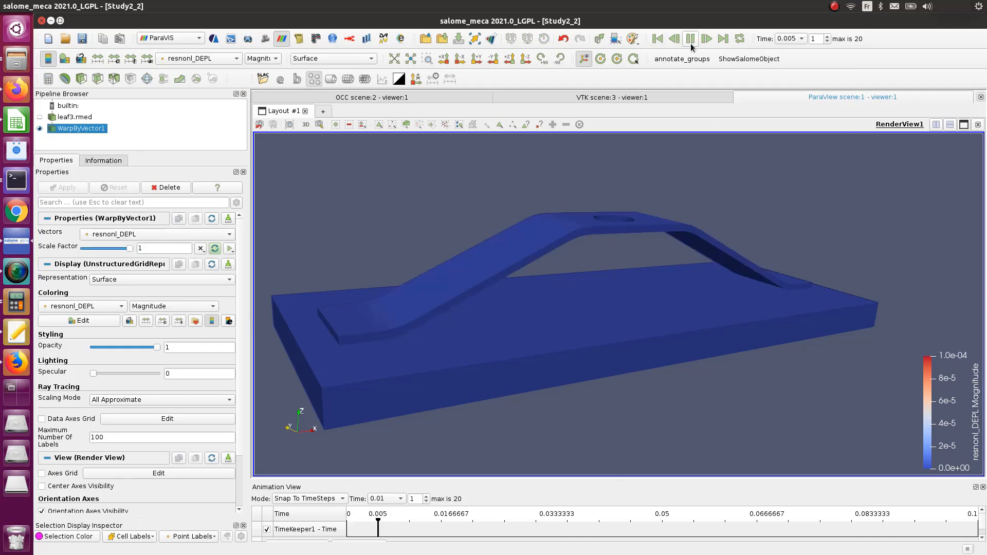
scroll(591, 218, up, 2)
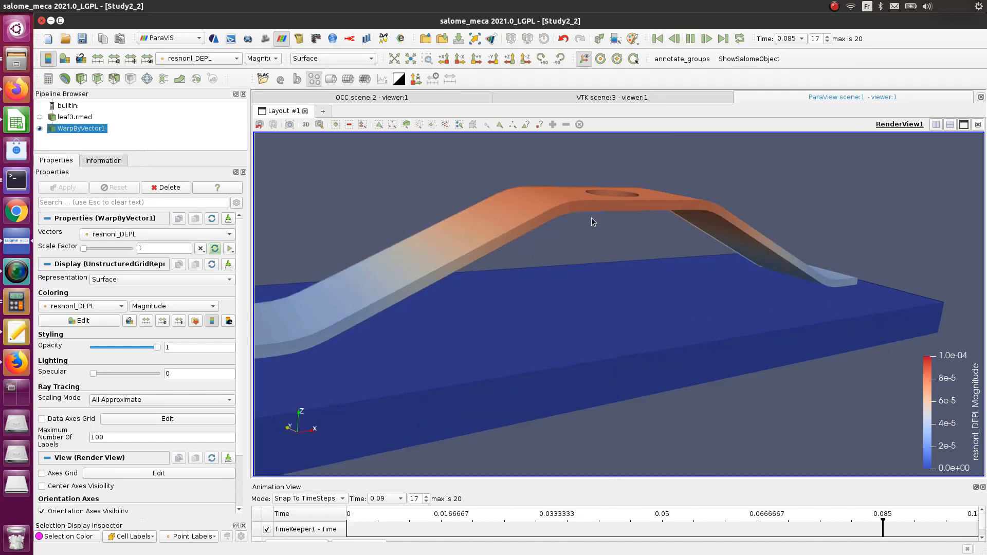
scroll(588, 159, up, 2)
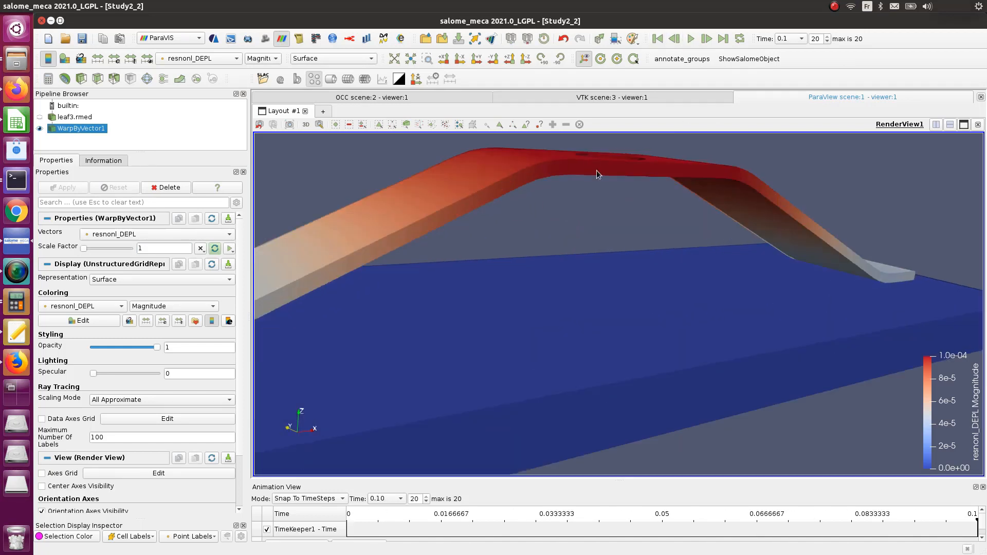
- Remove the WarpByVector1 filter and the leaf3.rmed results from the ParaVis pipeline
scroll(746, 276, down, 5)
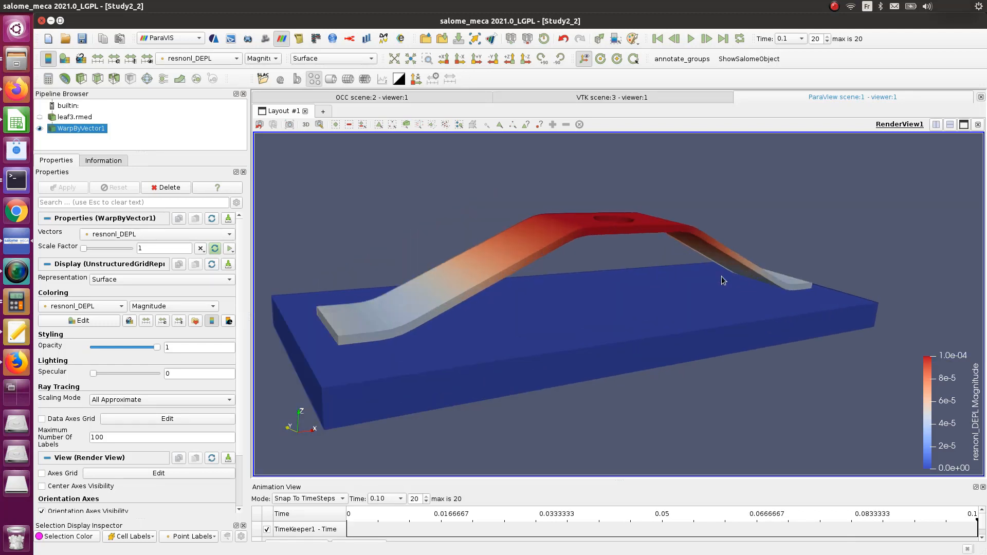
middle_drag(467, 211, 483, 209)
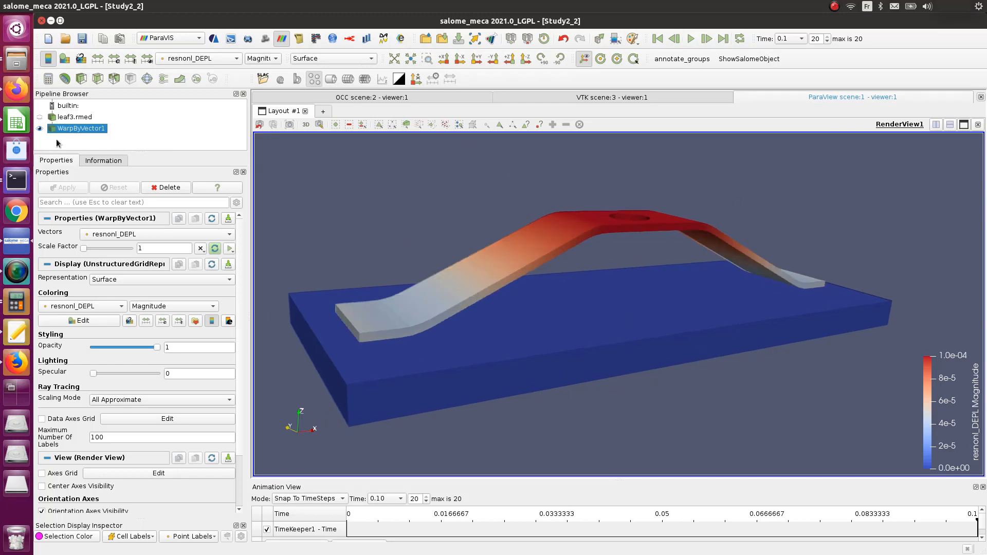
right_click(70, 130)
click(109, 197)
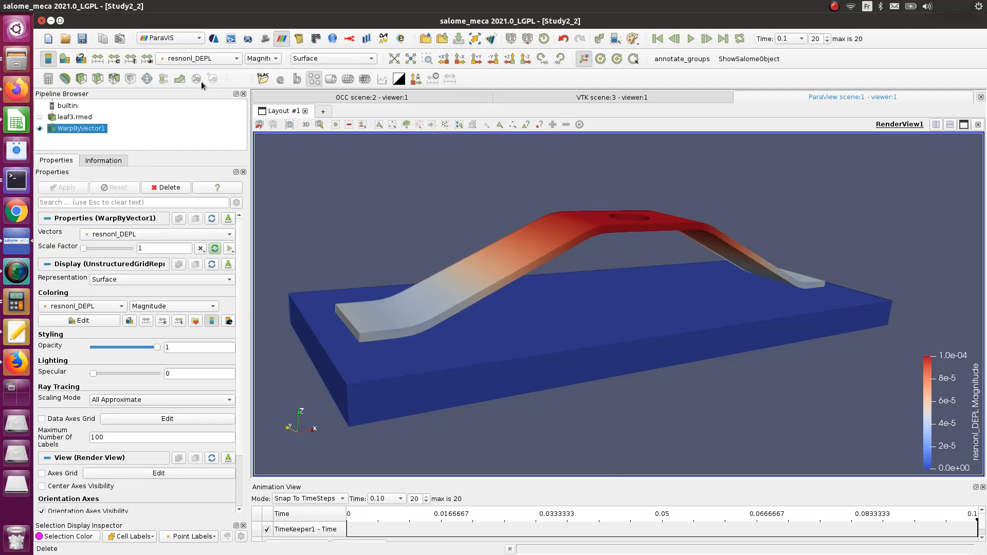
key(Delete)
right_click(64, 121)
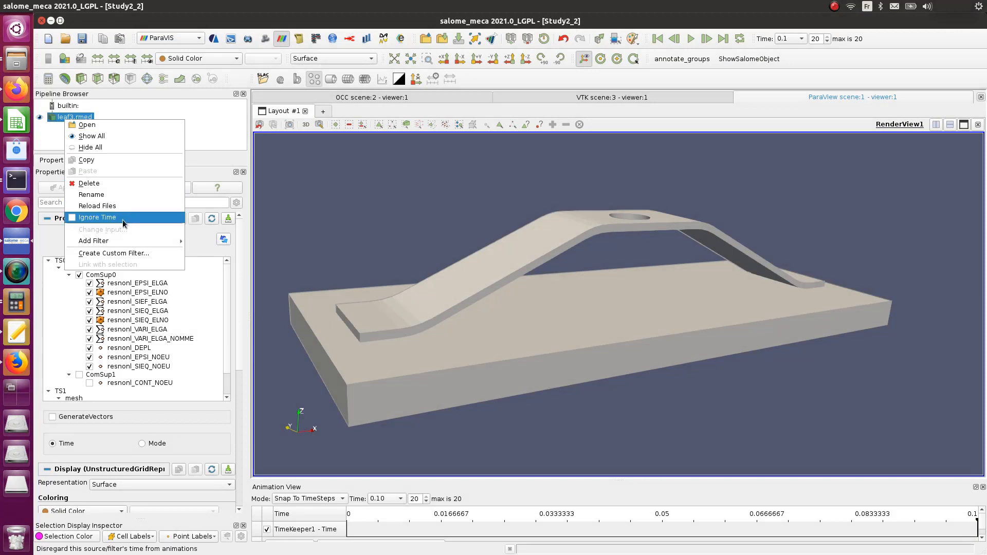
key(Escape)
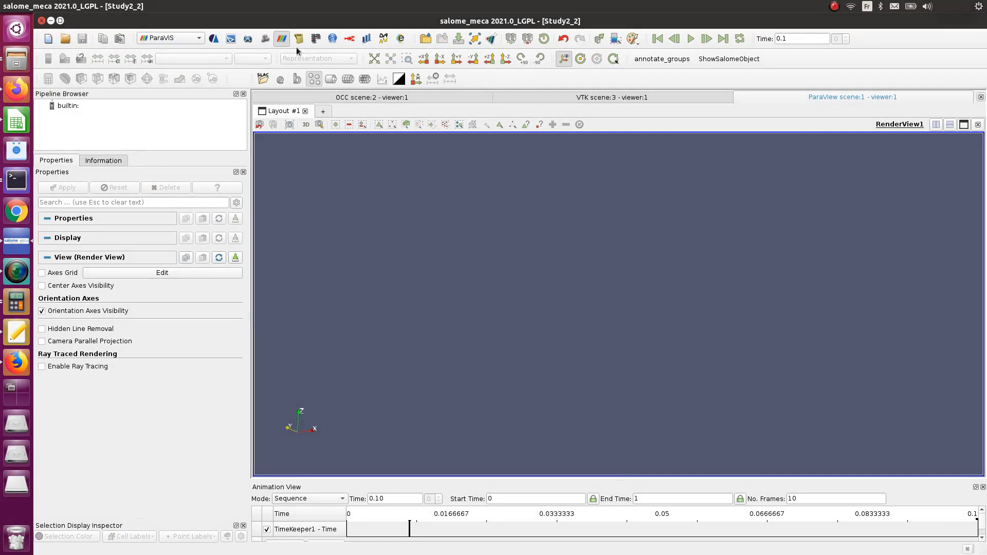
- Return to AsterStudy and set the DZ displacement of the mecach load on load_face to -0.004
click(214, 40)
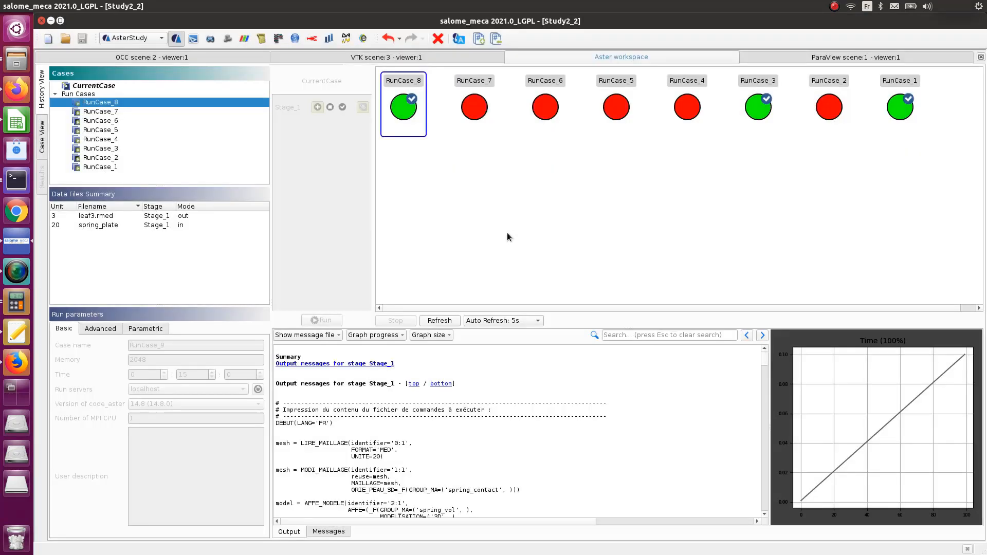
click(44, 138)
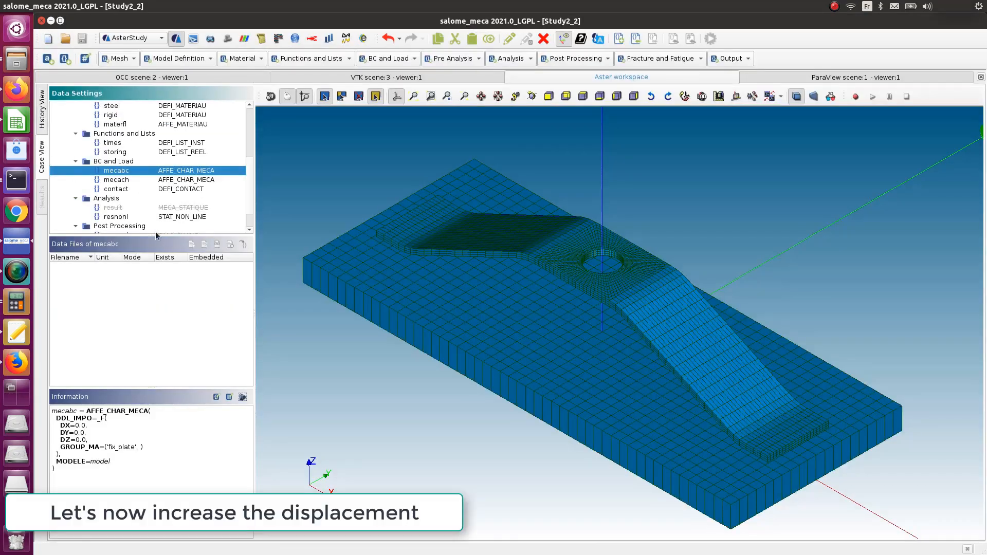
click(175, 179)
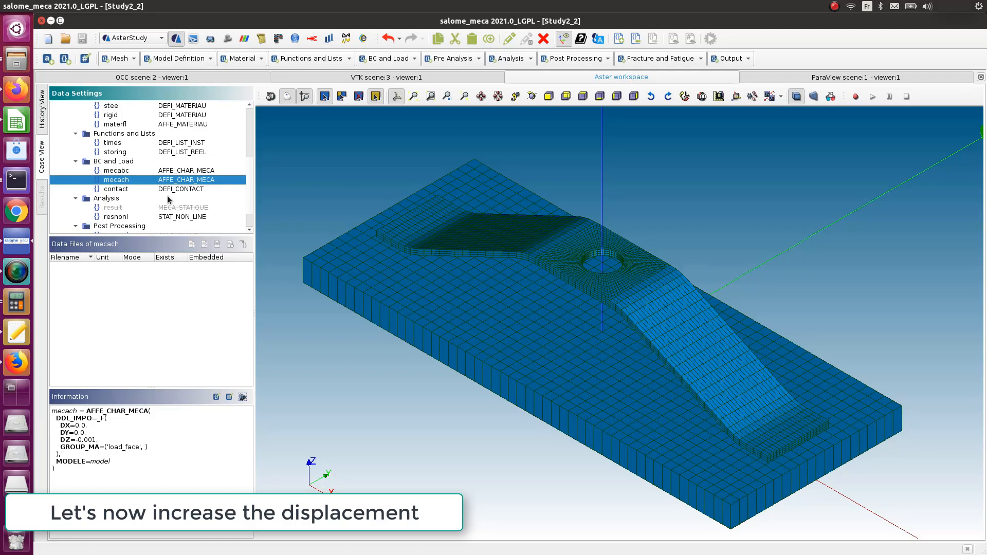
double_click(167, 181)
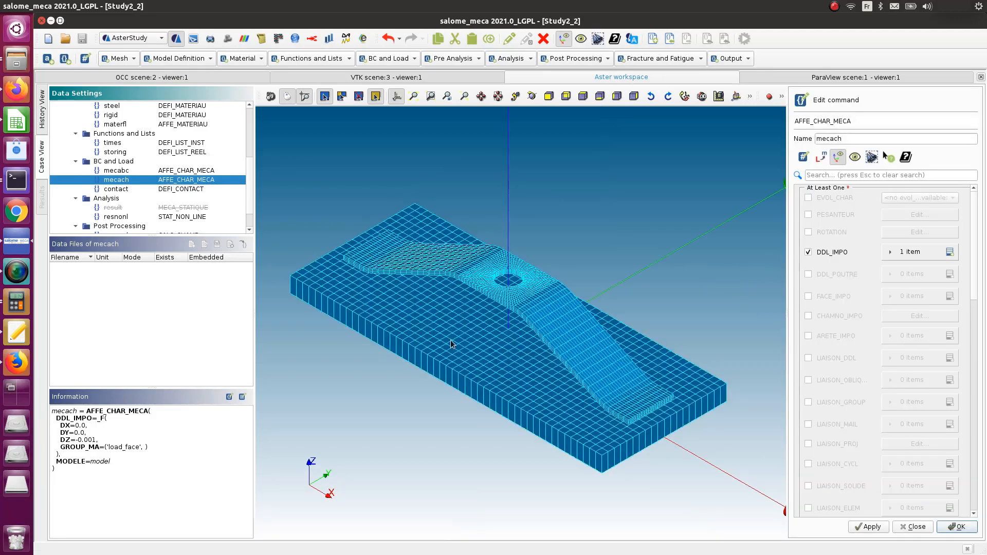
click(892, 252)
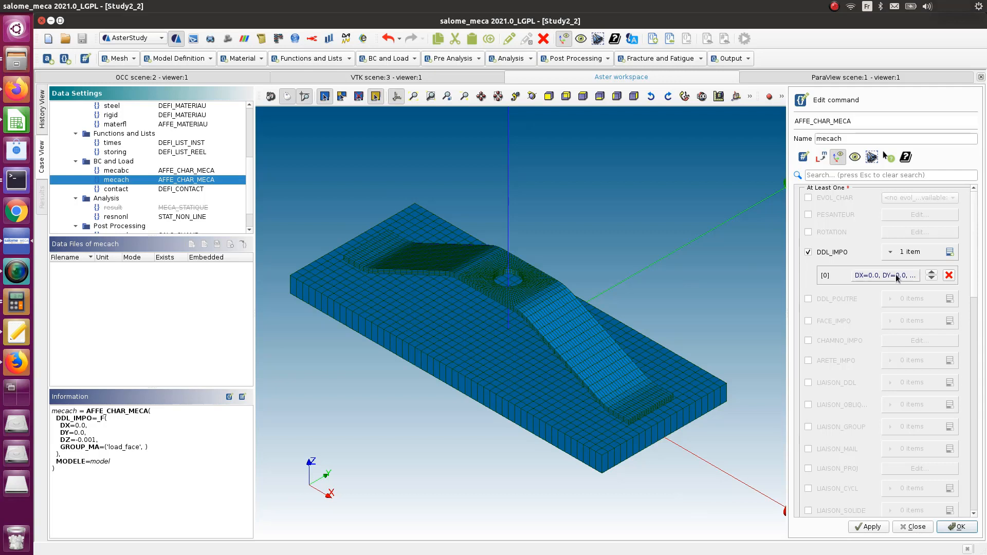
click(898, 278)
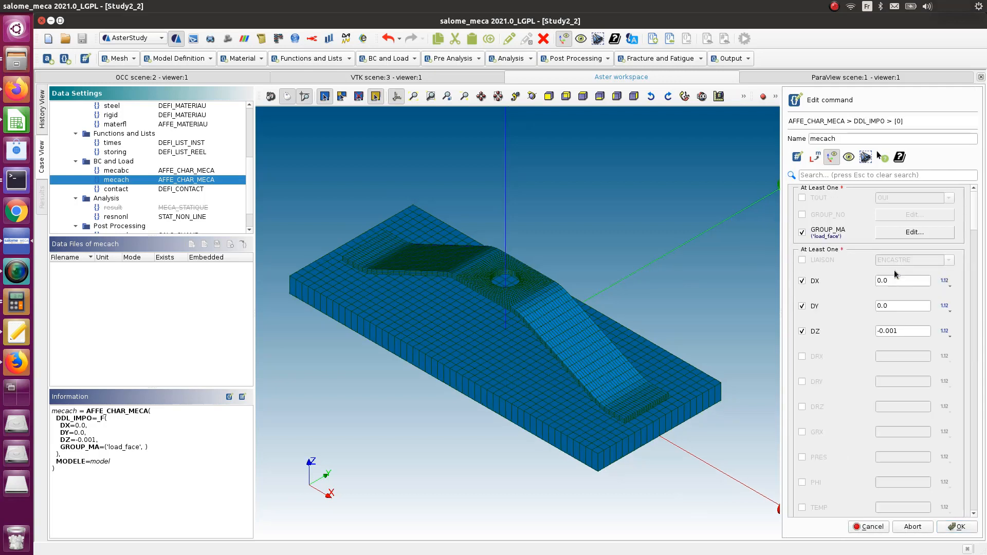
click(895, 330)
key(BackSpace)
drag(895, 330, 910, 331)
text(4)
click(958, 527)
click(959, 536)
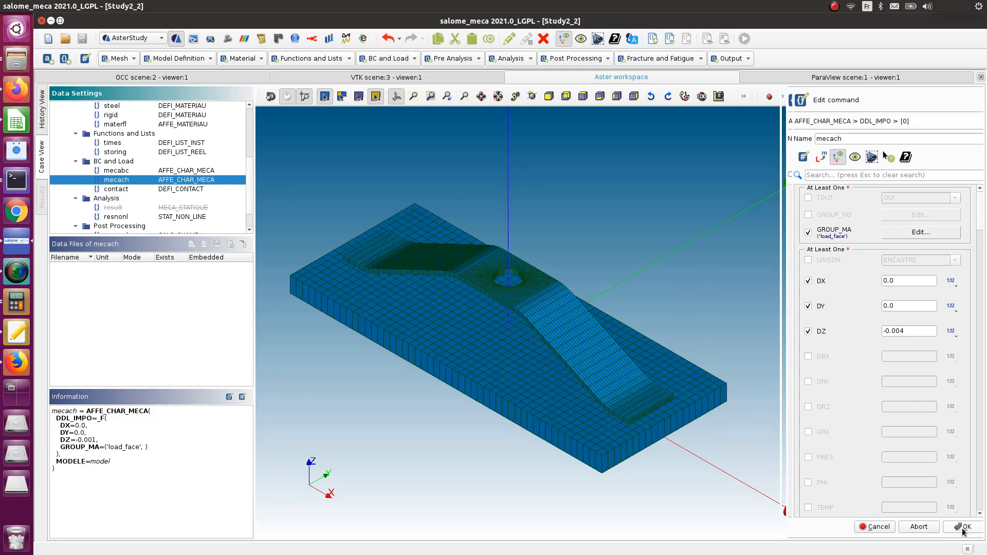
click(965, 529)
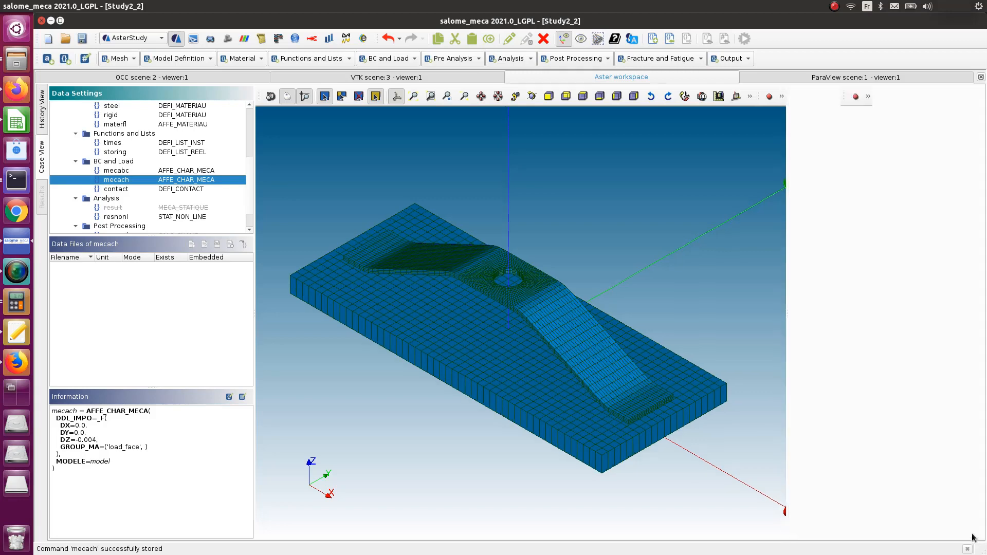
click(142, 144)
double_click(142, 144)
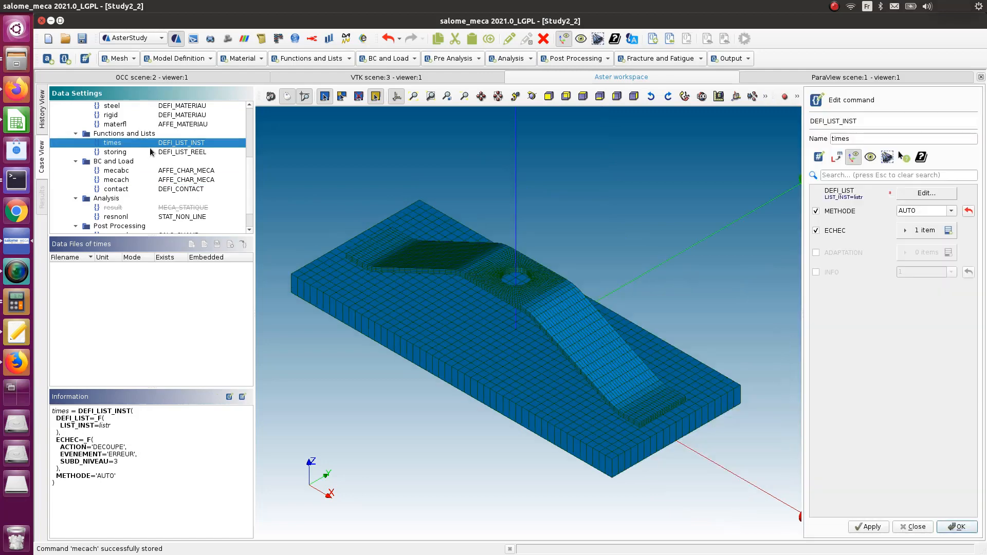
click(958, 527)
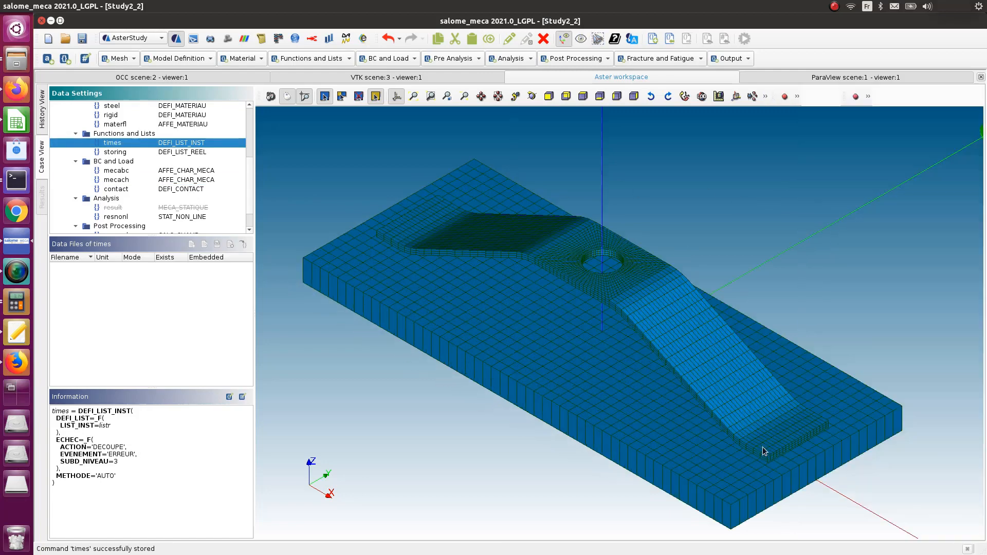
- Set the end of the listr time list's interval to 1.0 and store the command
scroll(208, 188, up, 4)
click(200, 190)
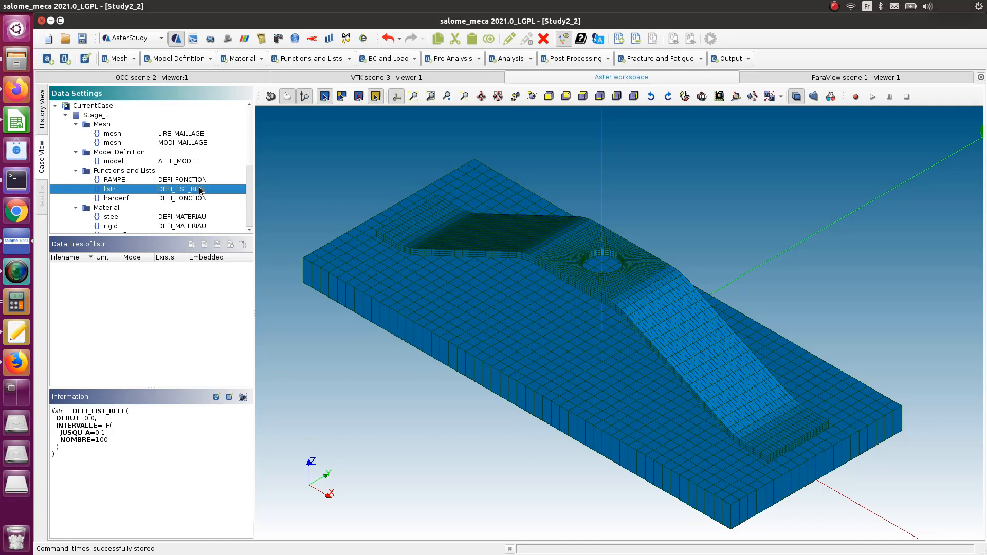
double_click(201, 189)
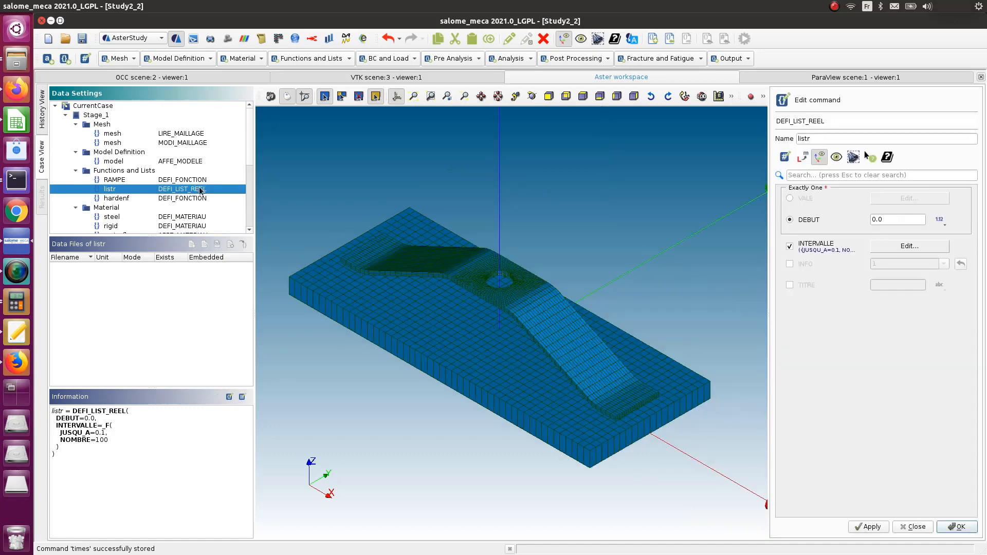
click(909, 247)
double_click(812, 213)
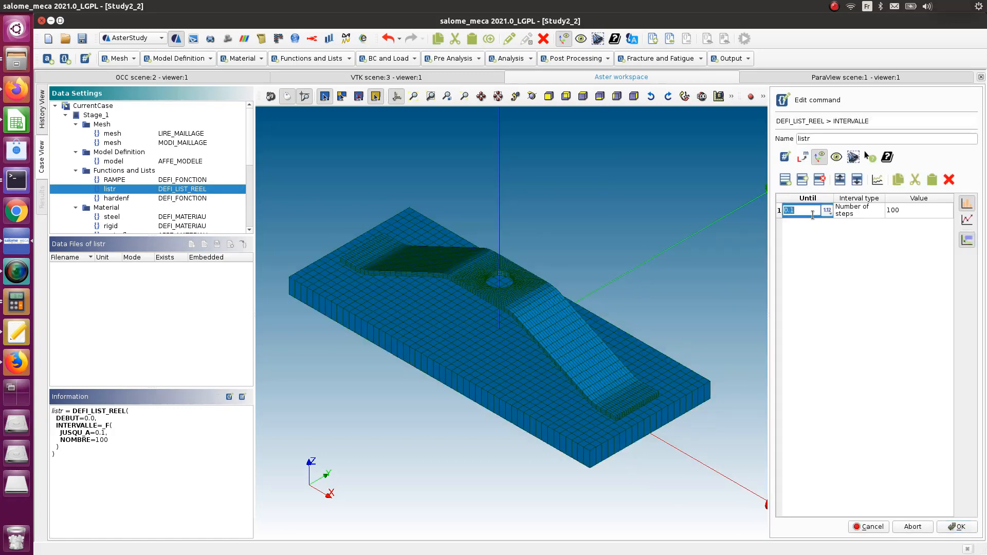
click(930, 216)
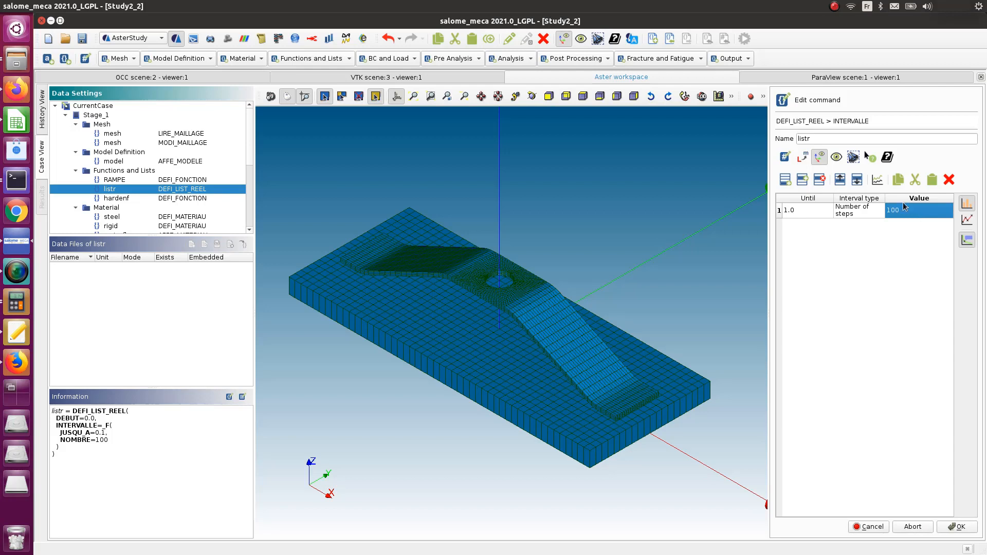
click(926, 211)
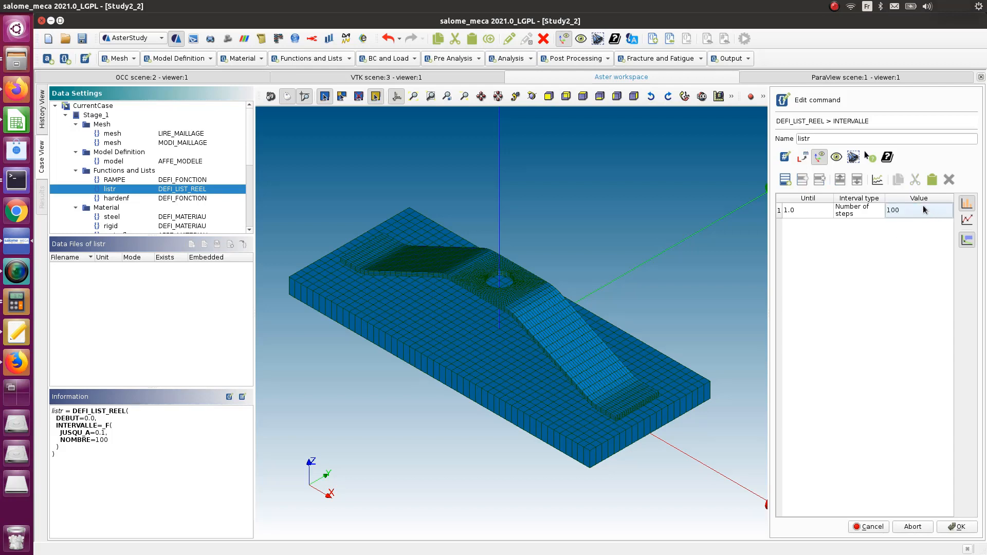
click(967, 528)
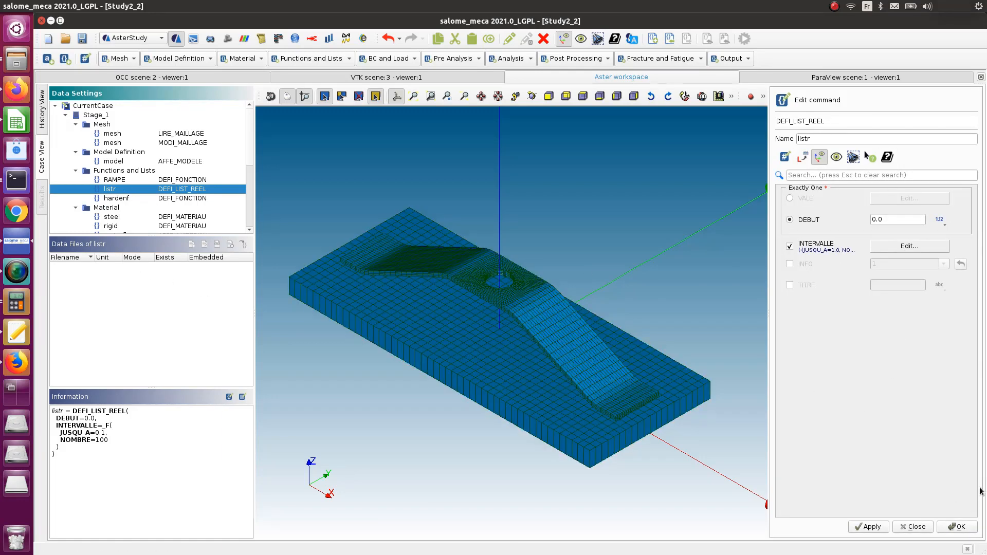
click(960, 528)
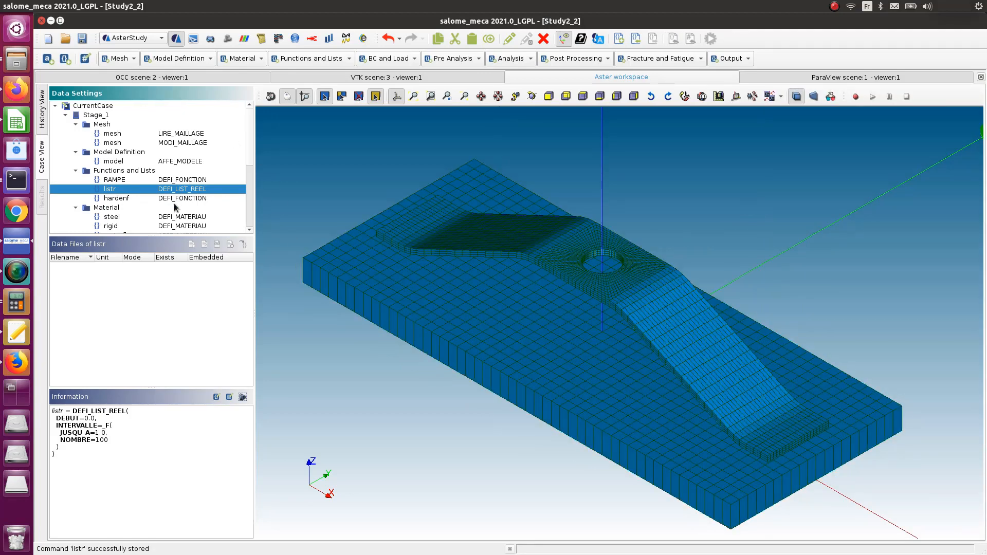
- Set the end of the storing list's interval to 1.0 and store the command
scroll(174, 203, down, 1)
click(152, 226)
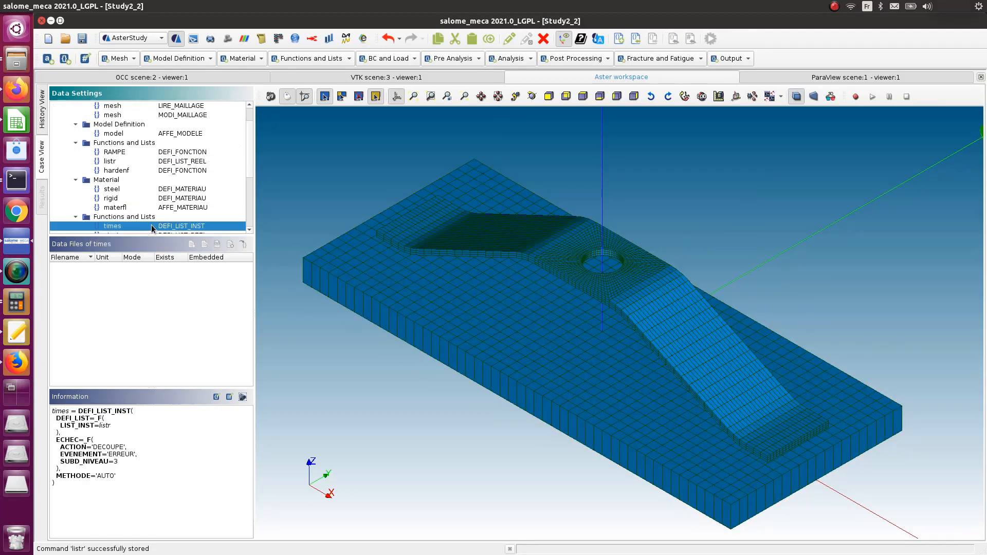
scroll(114, 181, down, 2)
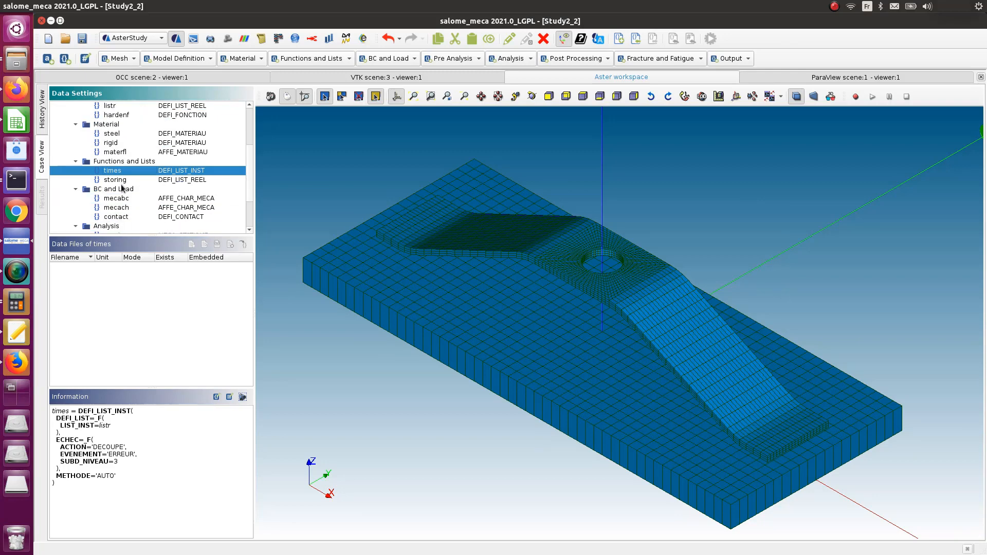
click(118, 183)
double_click(118, 181)
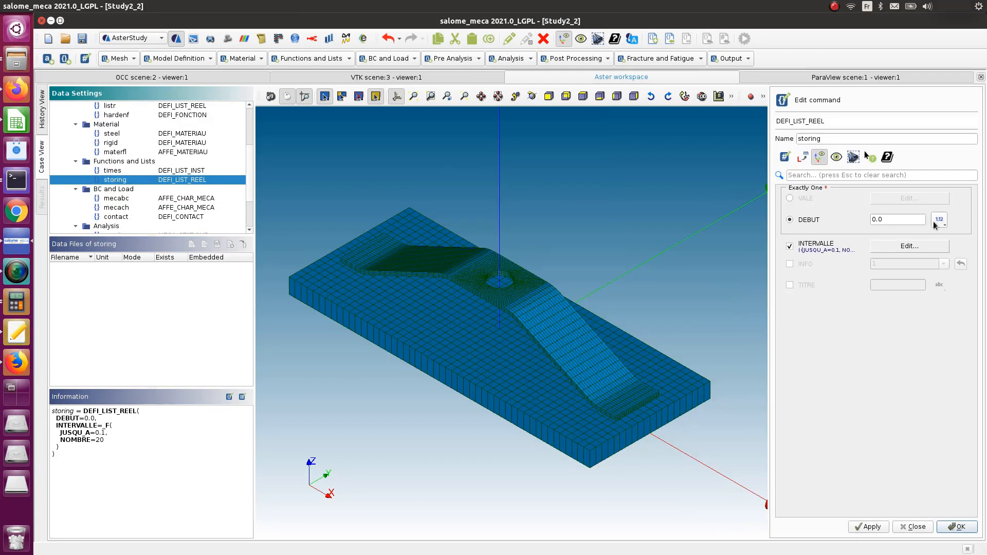
click(923, 246)
double_click(795, 212)
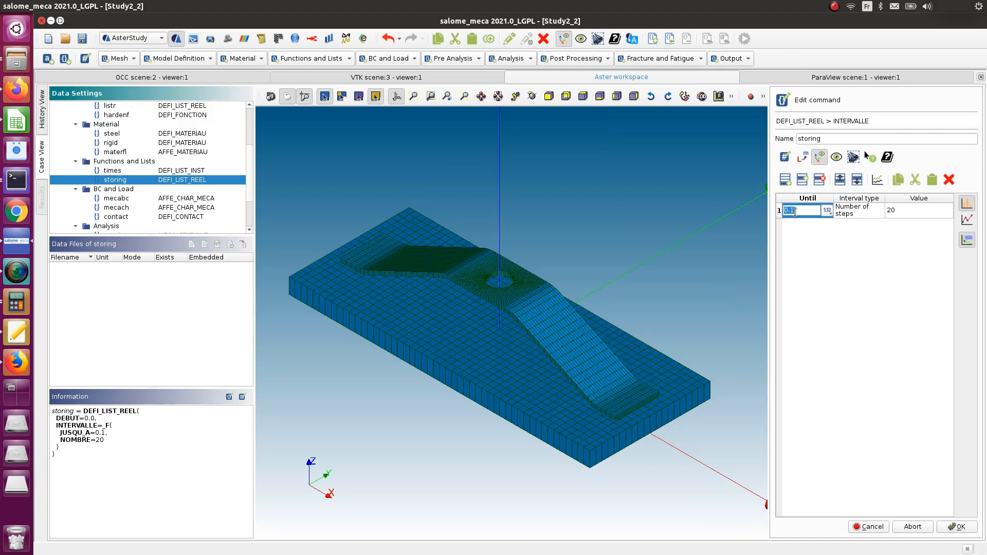
text(1)
click(873, 215)
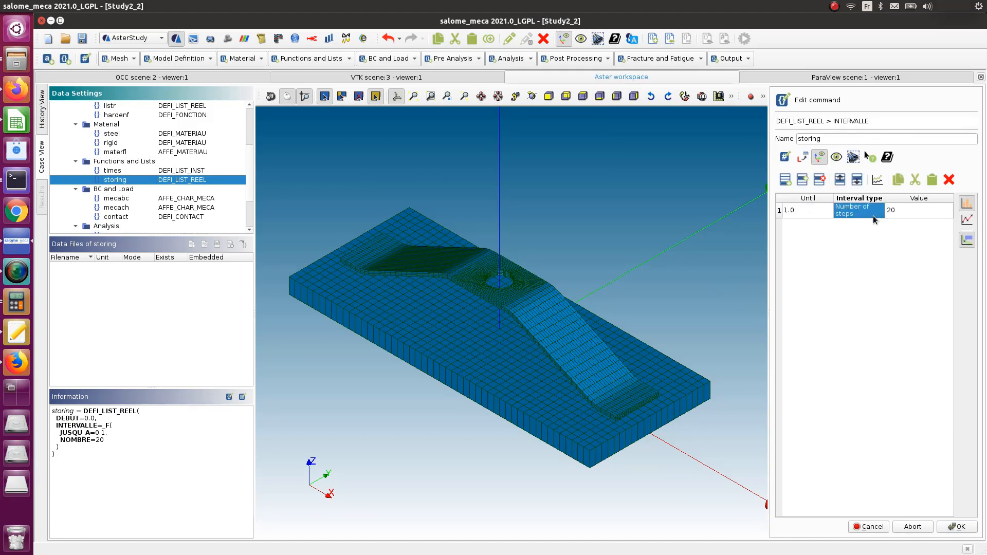
click(972, 529)
click(972, 529)
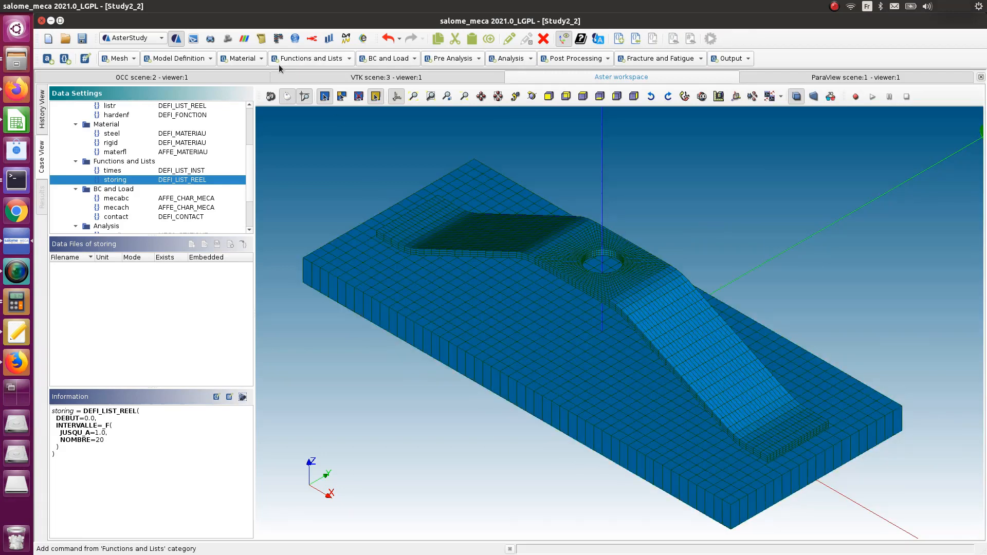
- Save the study and run the current case as RunCase_9
click(82, 39)
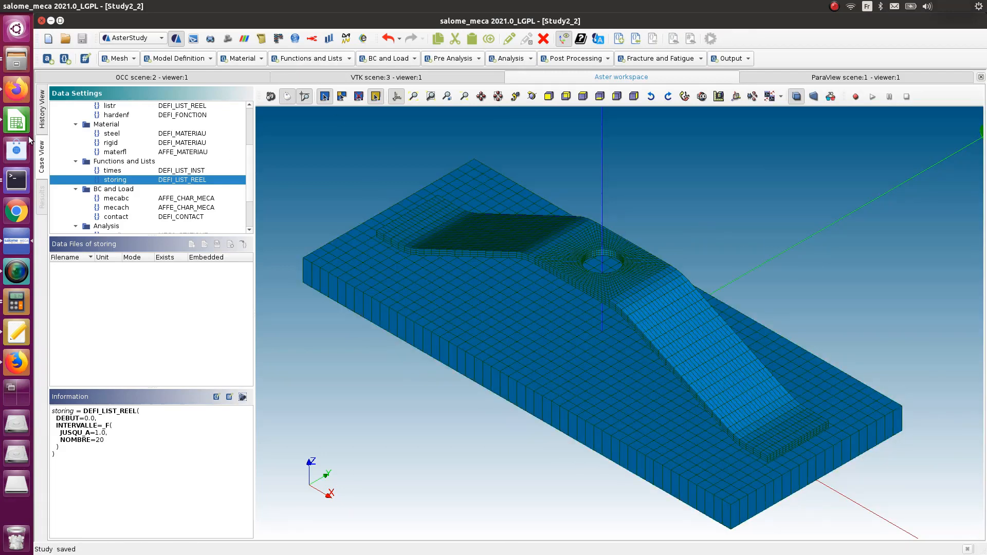
click(43, 120)
click(114, 87)
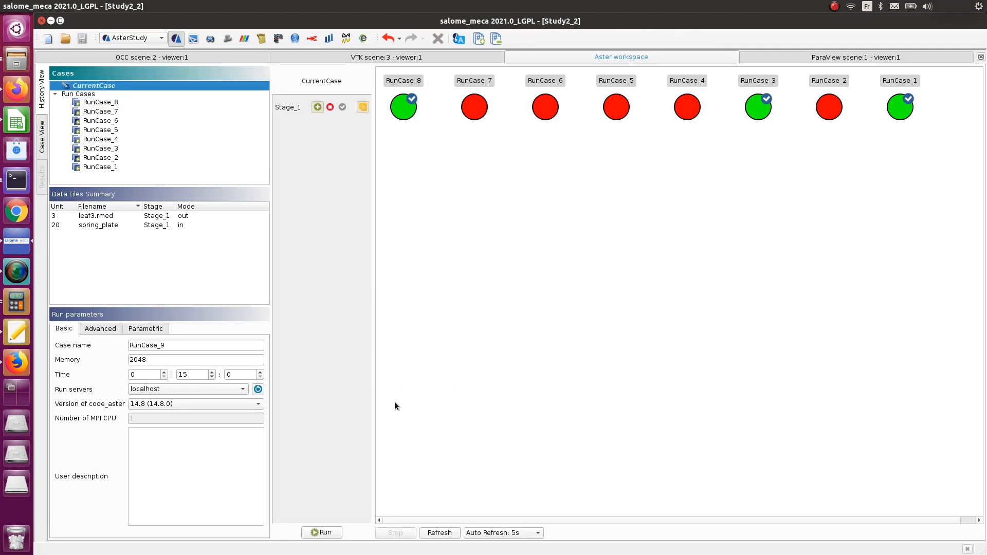
click(334, 531)
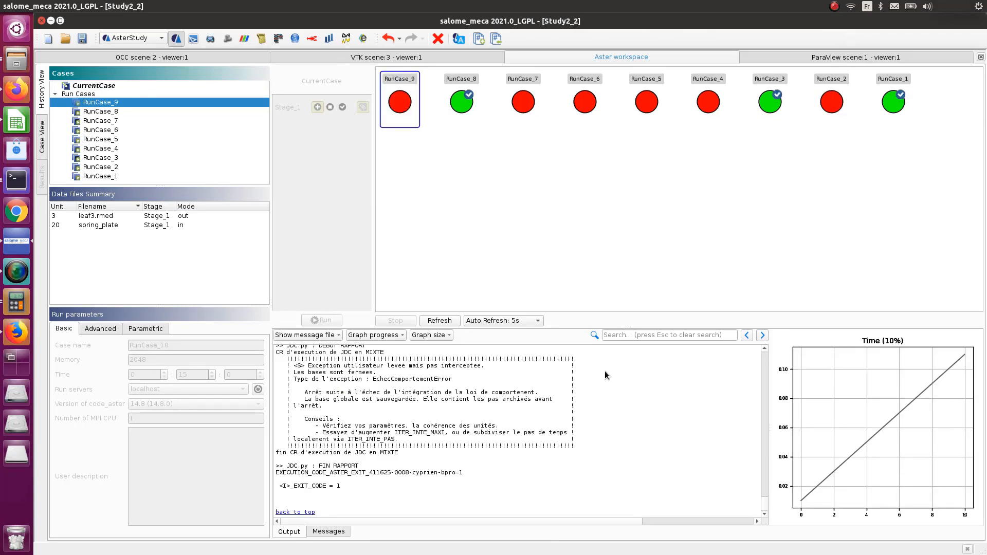
- Examine the exception report and its advice in the RunCase_9 output, and return to the case's data settings
scroll(498, 445, up, 2)
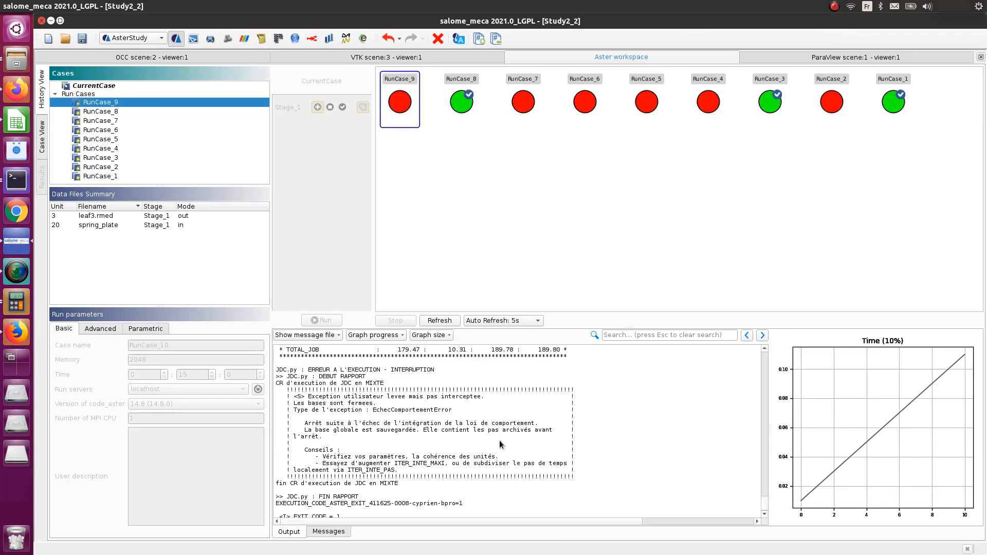
drag(409, 471, 268, 399)
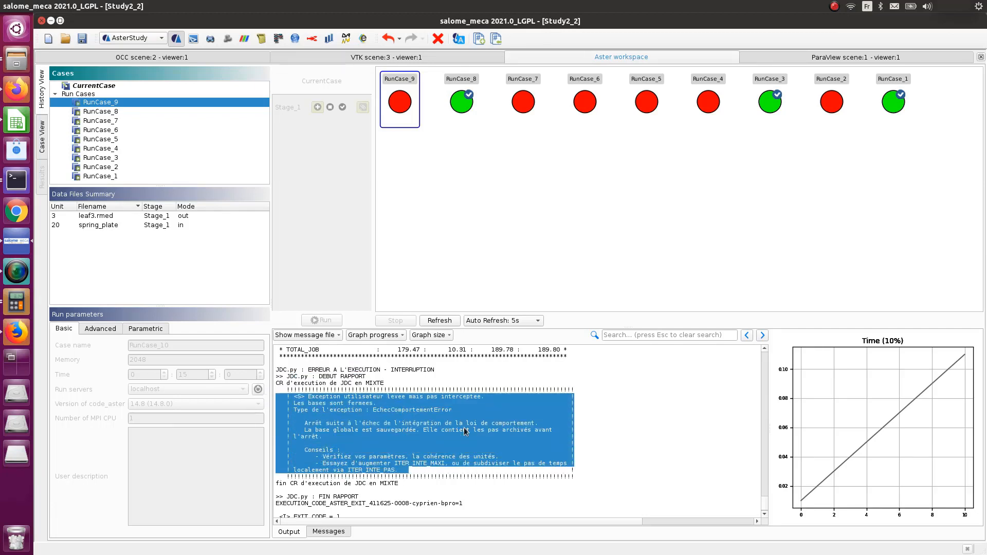
scroll(522, 432, down, 2)
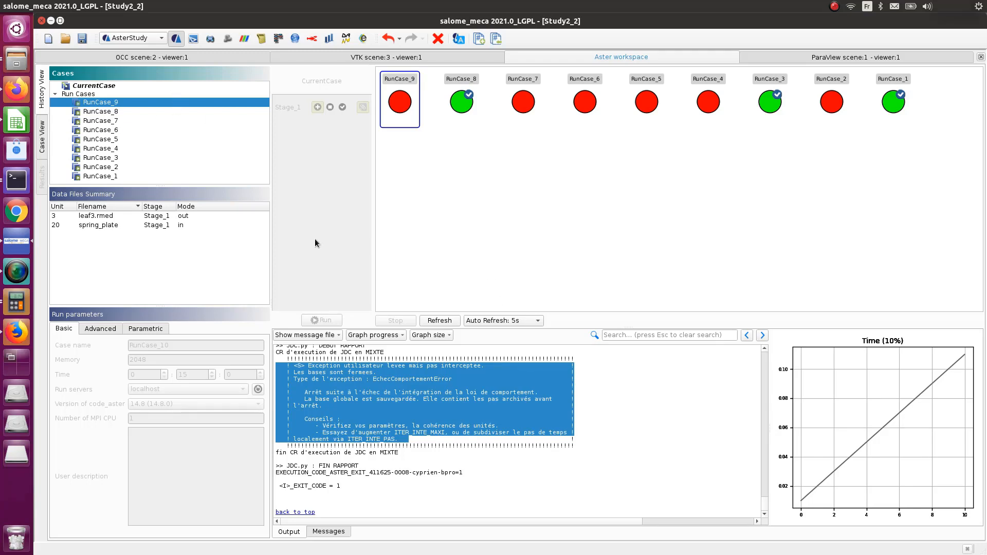
click(43, 138)
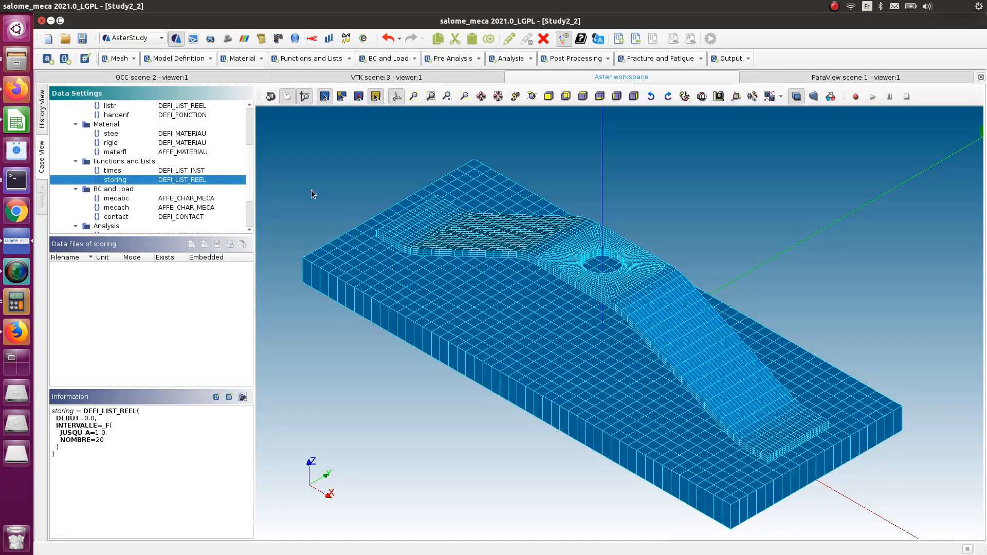
- Open the resnonl STAT_NON_LINE command for editing and check its NEWTON settings
scroll(182, 208, down, 2)
scroll(183, 210, up, 1)
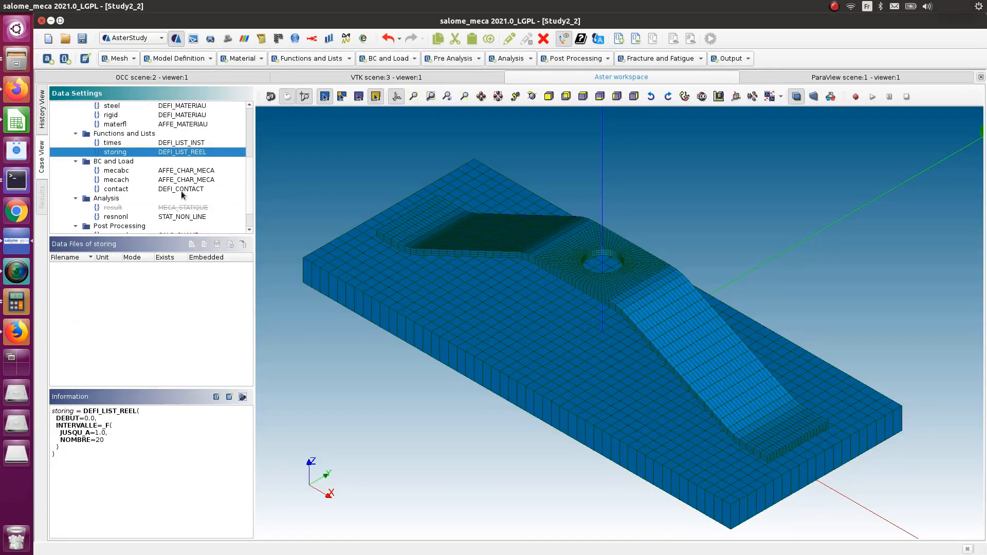
scroll(181, 190, down, 1)
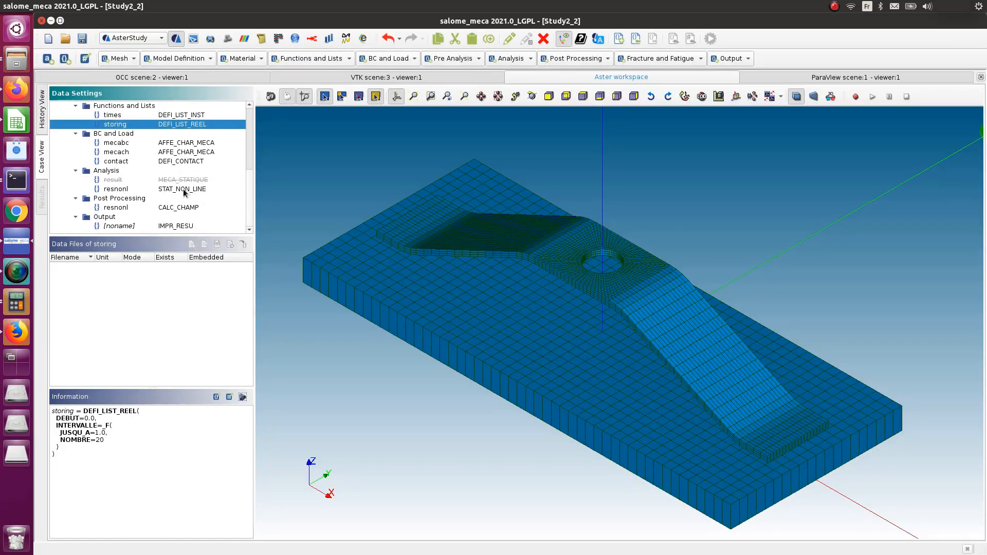
double_click(184, 190)
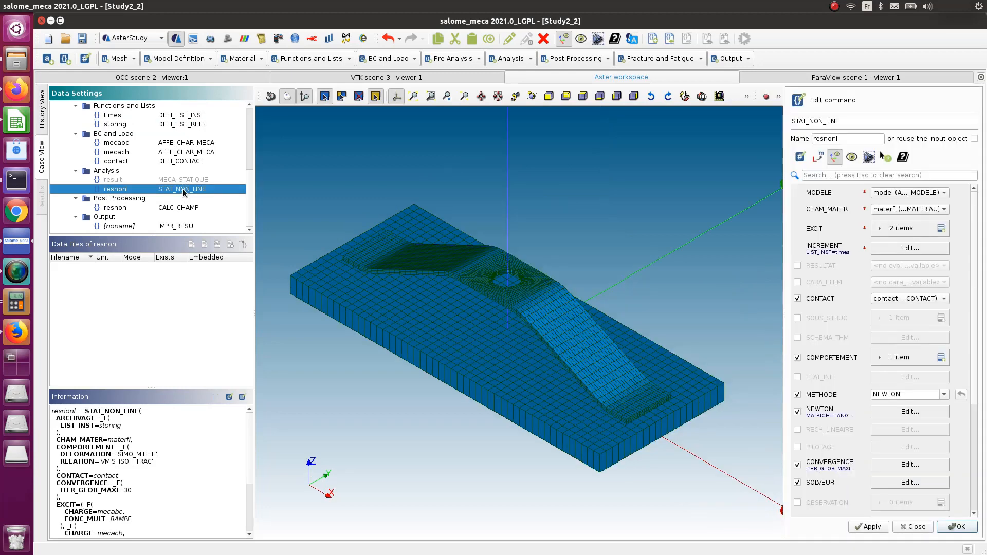
scroll(898, 348, down, 5)
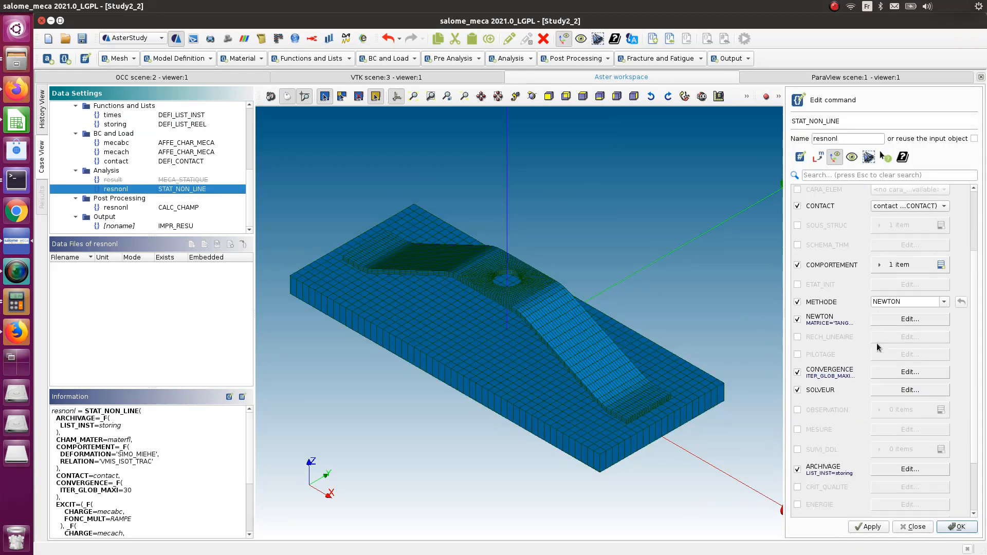
scroll(875, 357, up, 2)
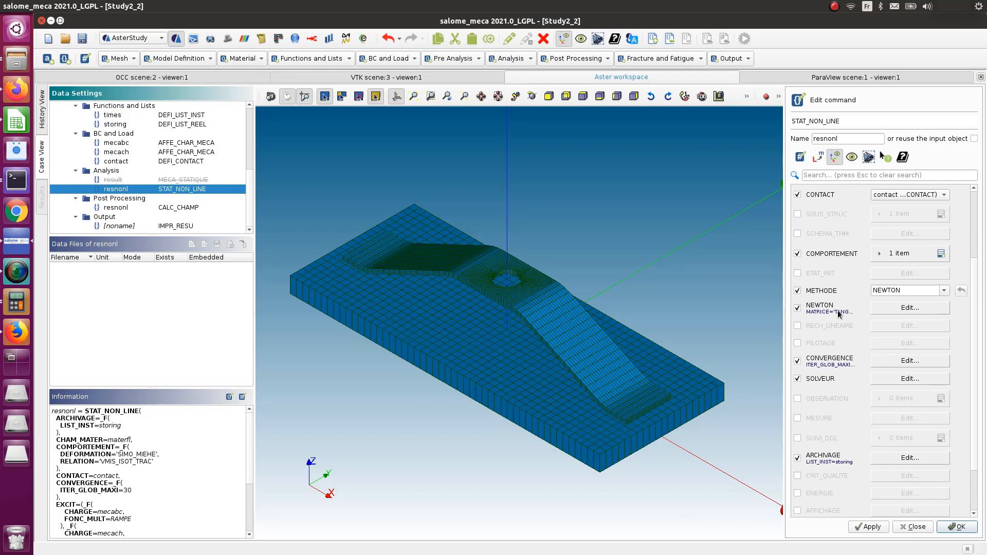
click(908, 309)
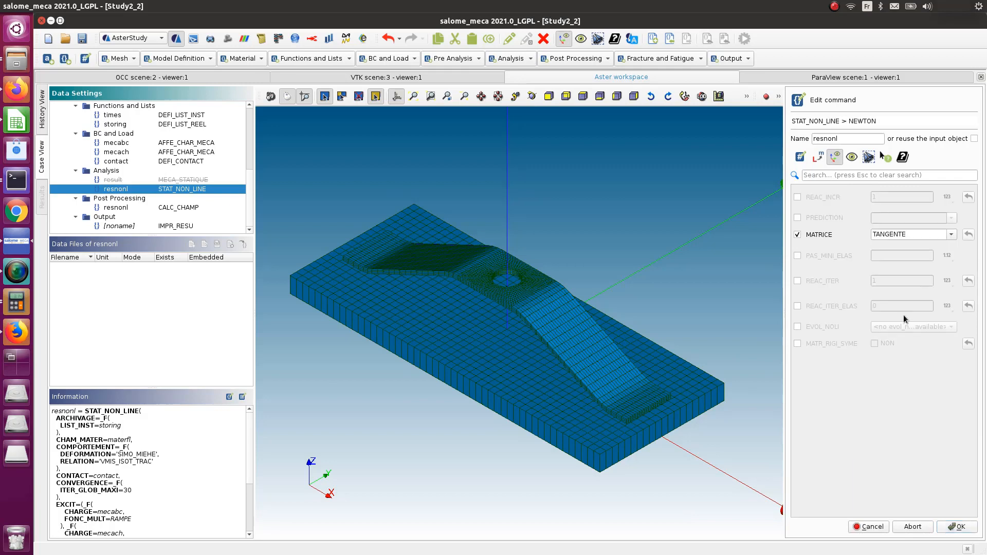
click(954, 528)
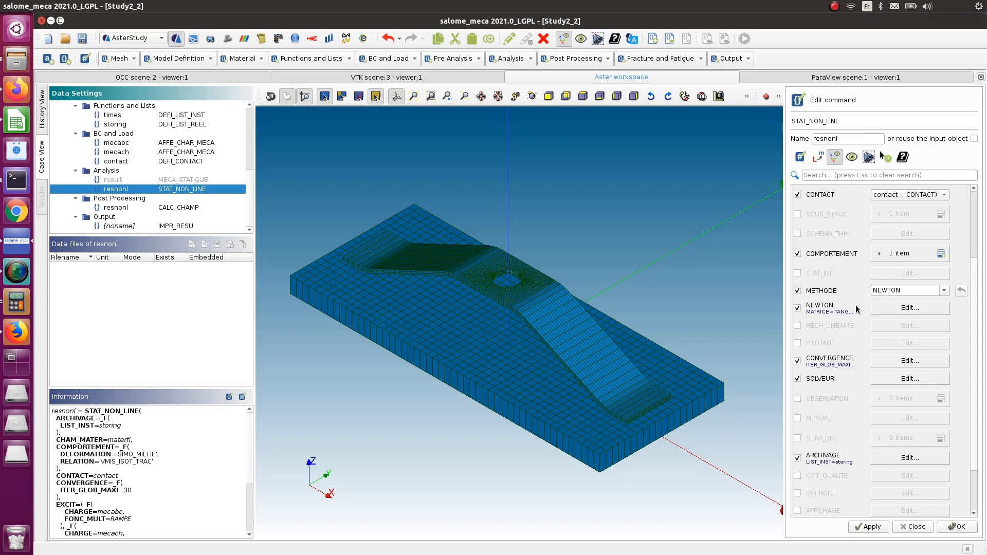
- Set ITER_GLOB_MAXI to 40 in the CONVERGENCE settings of resnonl and store the command
click(890, 360)
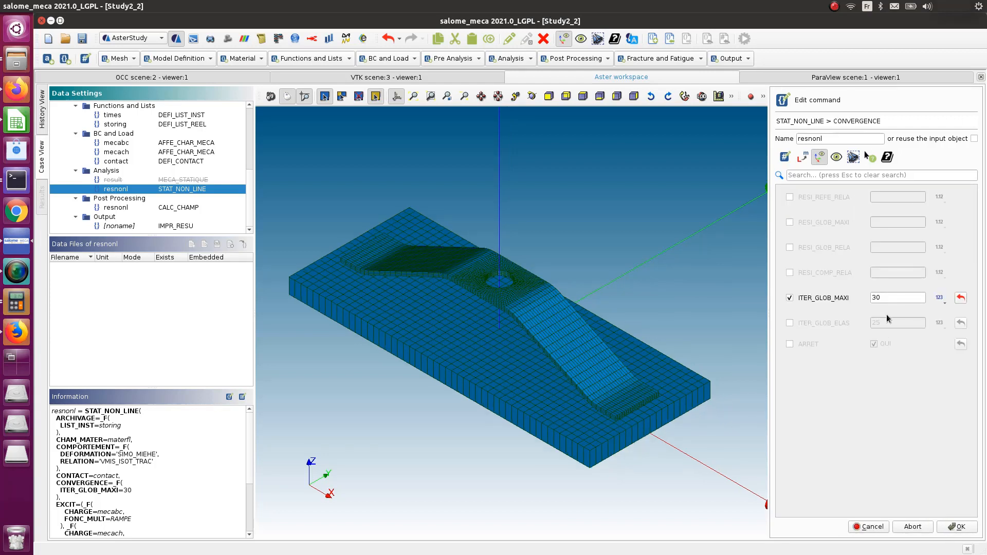
double_click(900, 297)
text(4)
click(959, 528)
click(960, 528)
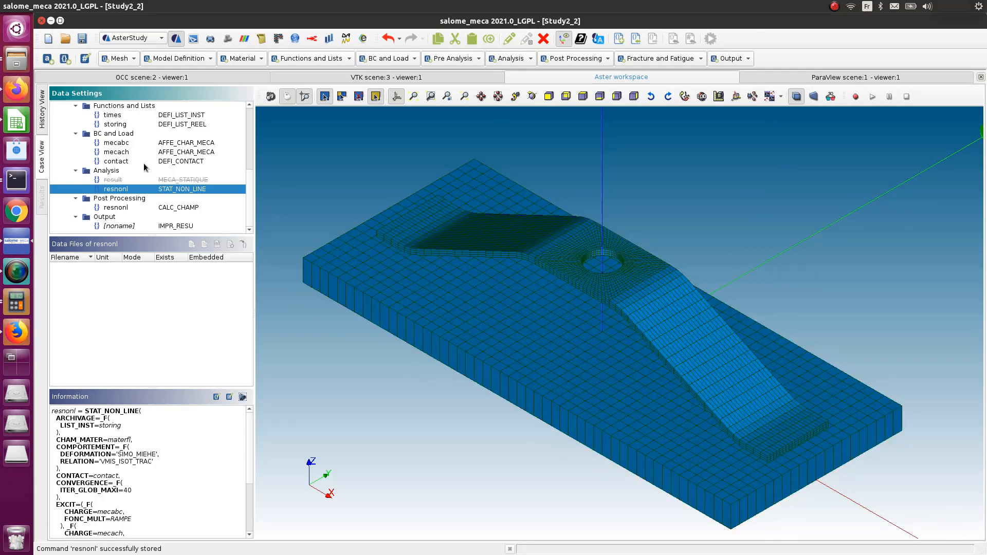
- Set the number of steps in the listr time list's interval to 120 and store the command
scroll(147, 175, up, 10)
click(164, 181)
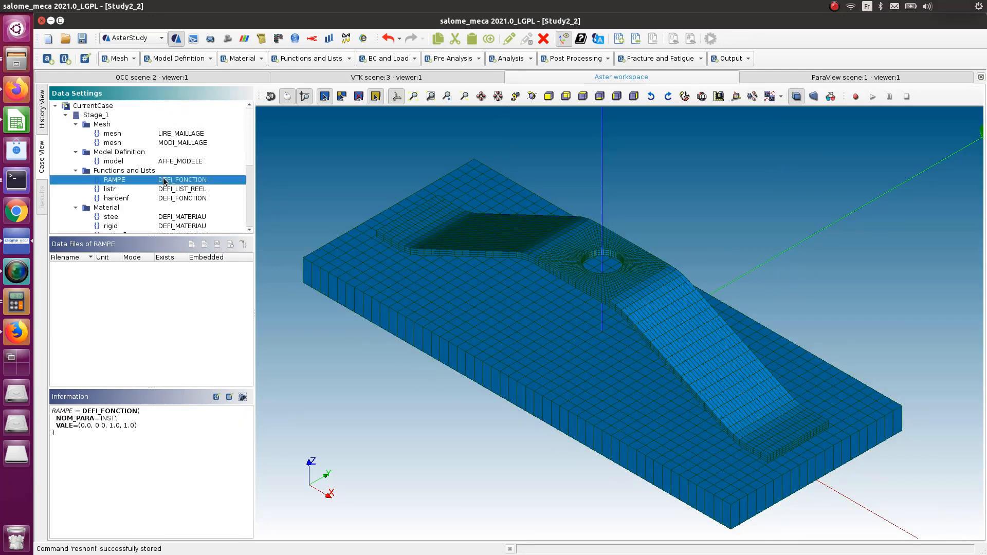
double_click(178, 190)
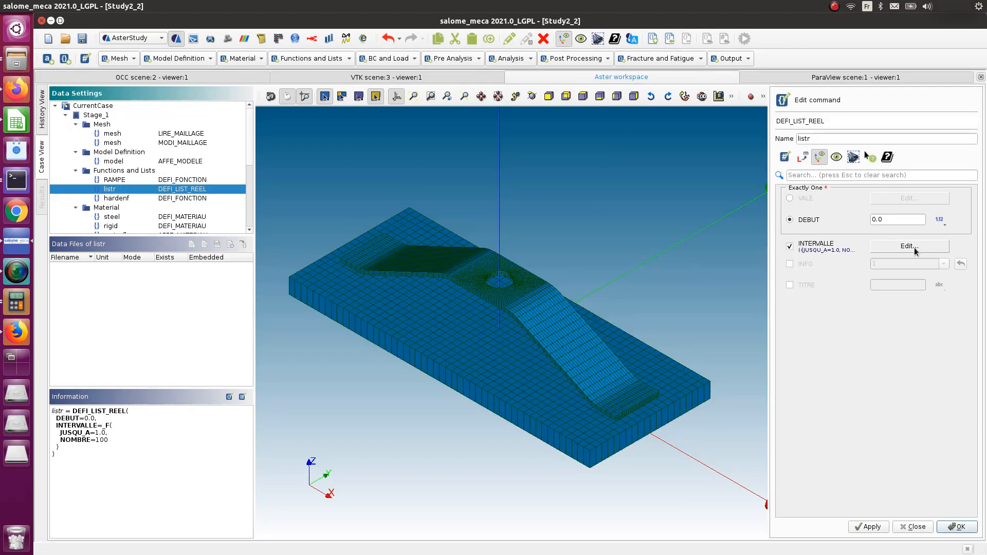
click(913, 247)
double_click(912, 206)
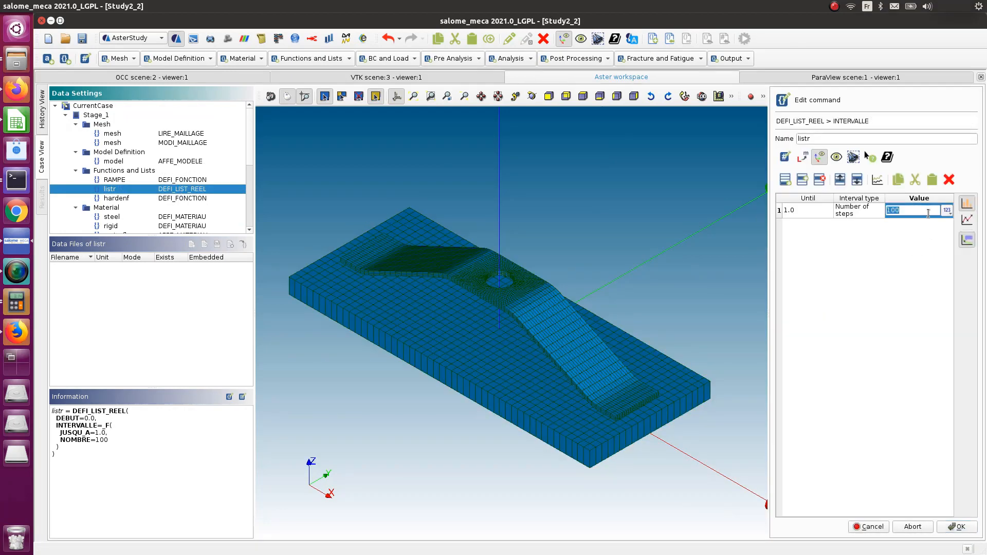
text(120)
click(860, 212)
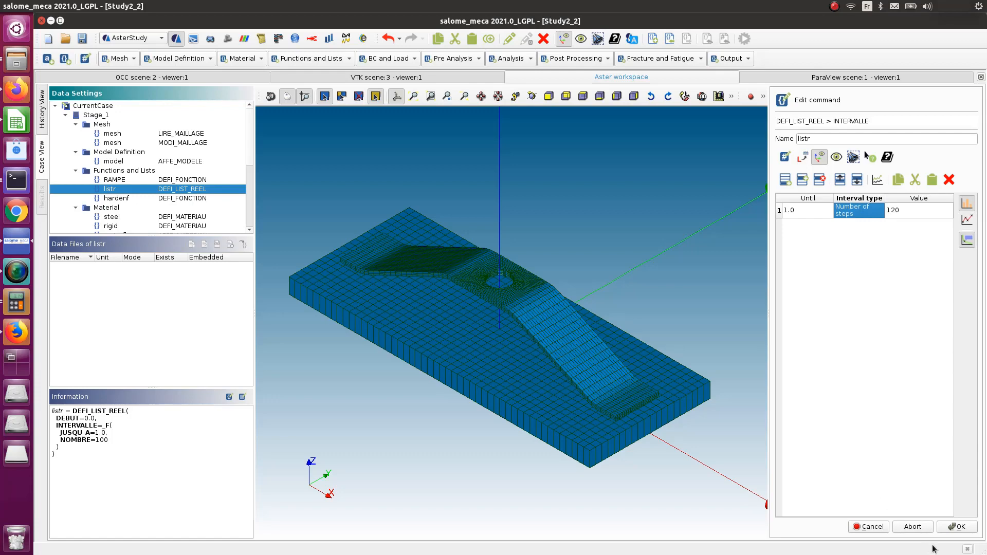
click(957, 528)
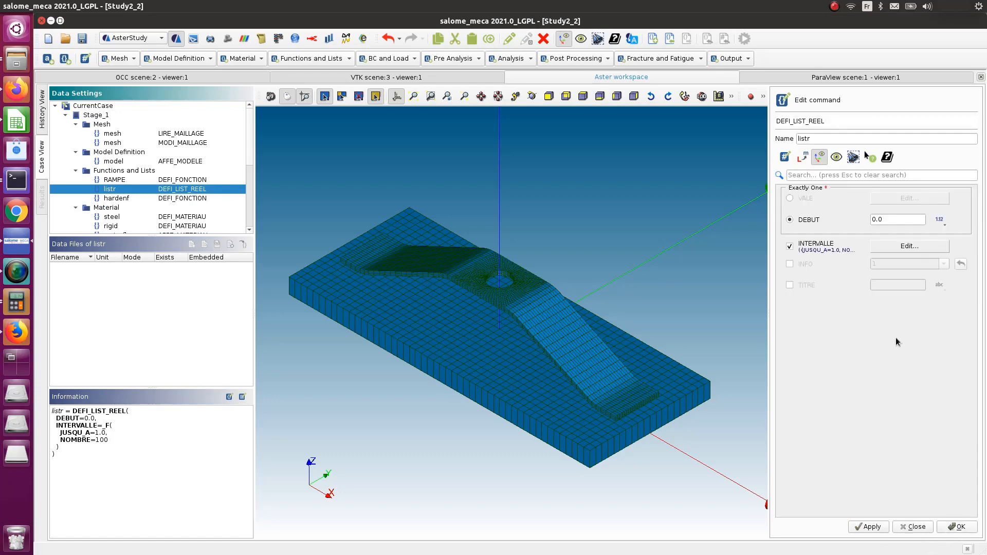
click(957, 527)
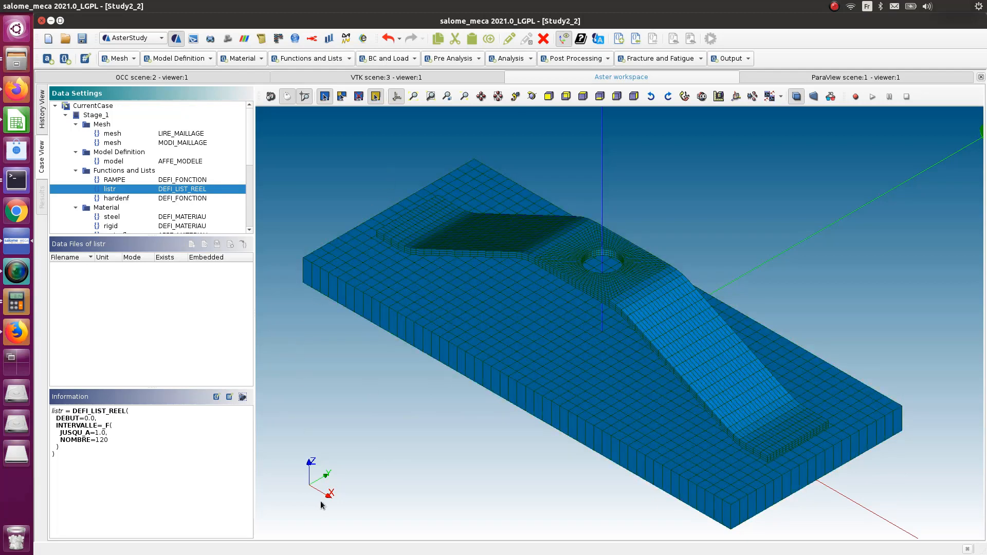
- Save the study and run the current case as RunCase_10
scroll(383, 470, up, 1)
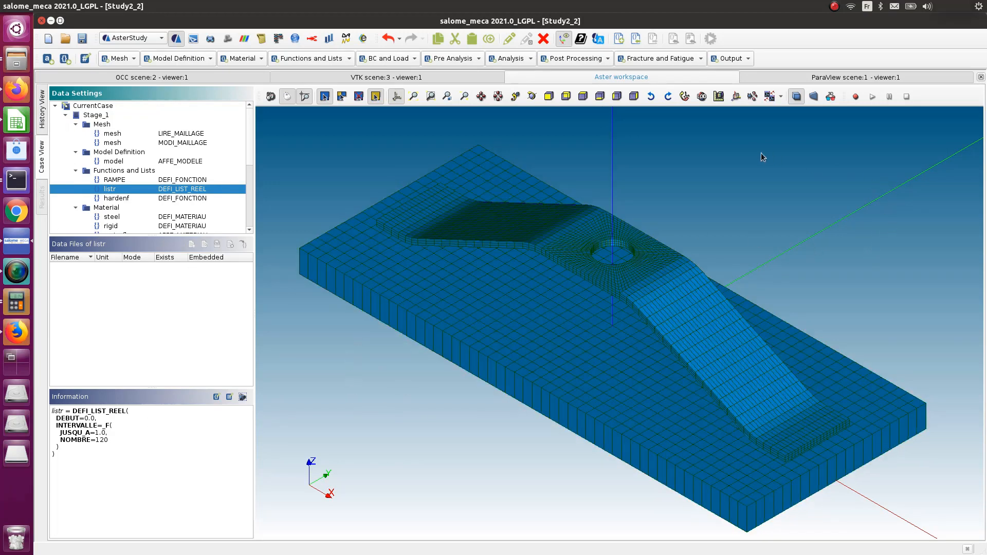
click(82, 38)
click(44, 118)
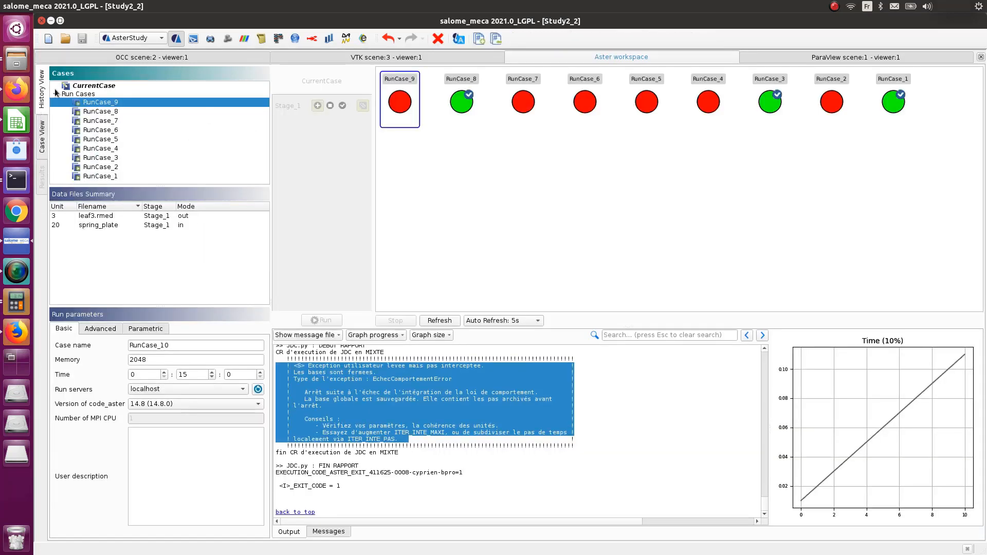
click(82, 86)
click(322, 533)
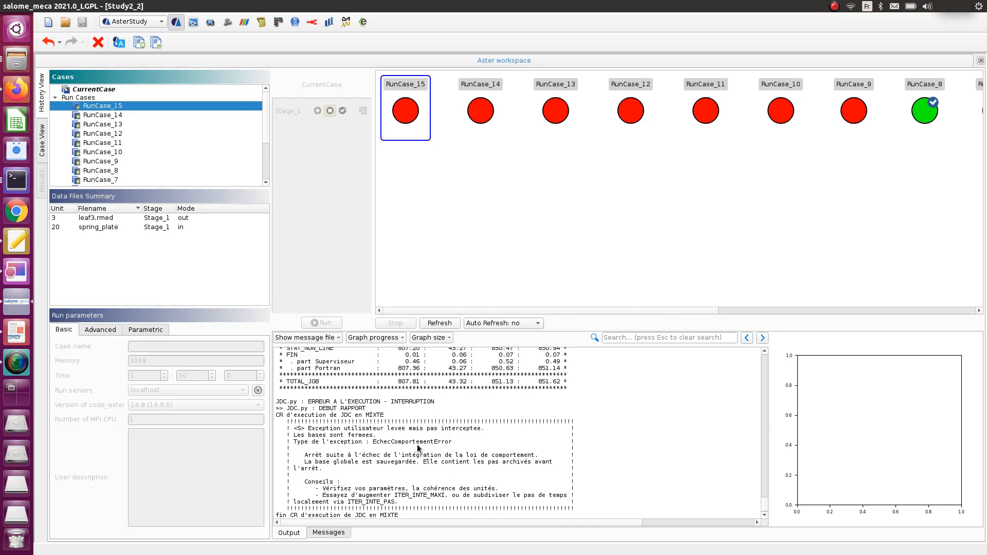
- Examine the RunCase_15 output, covering the last calculation instants, the time-step subdivision messages and the closing exception report
scroll(391, 450, up, 10)
scroll(421, 445, up, 10)
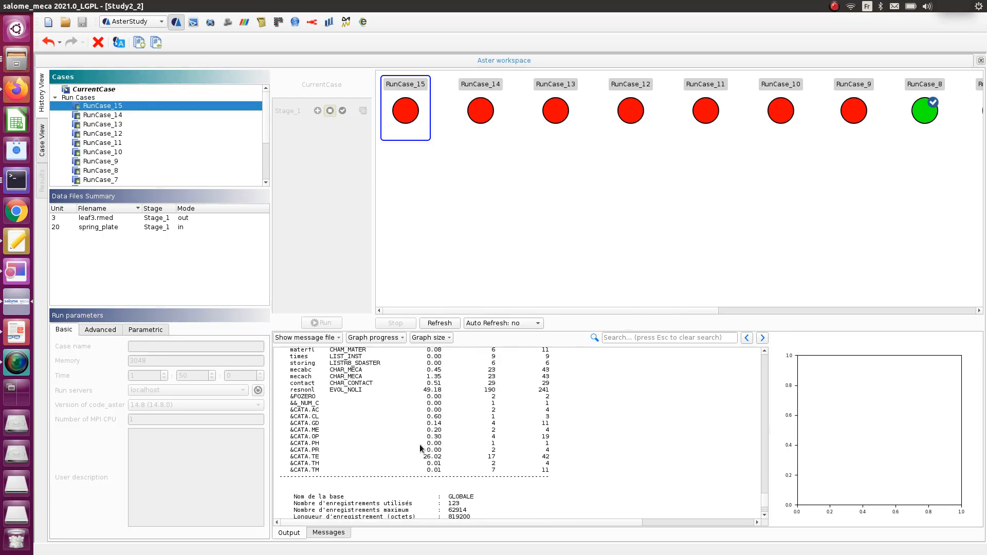
scroll(420, 446, up, 10)
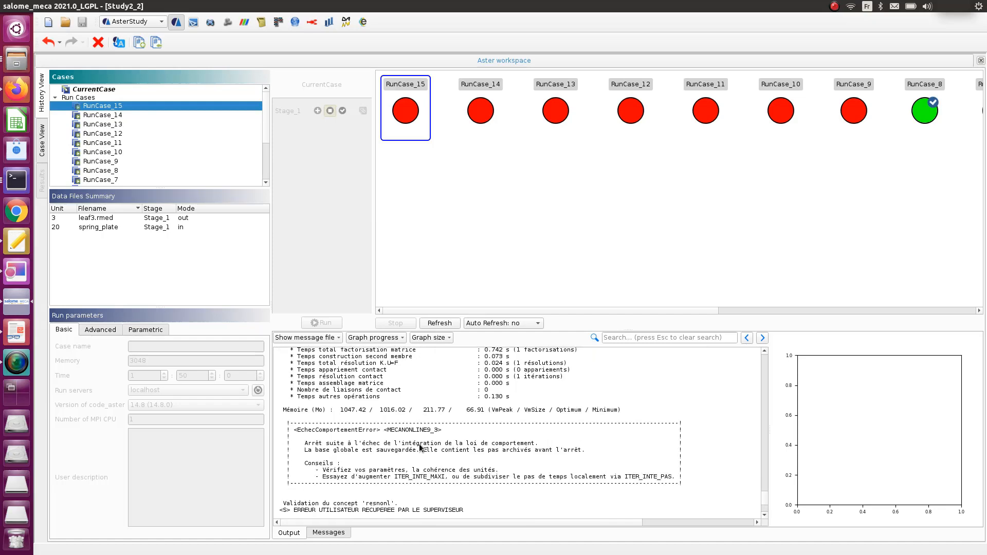
scroll(419, 445, down, 5)
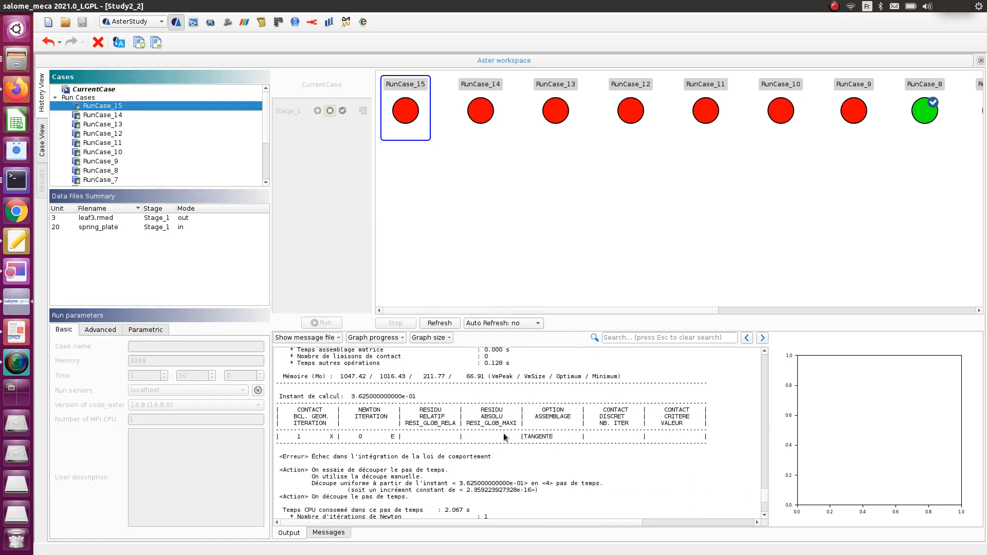
scroll(352, 442, down, 15)
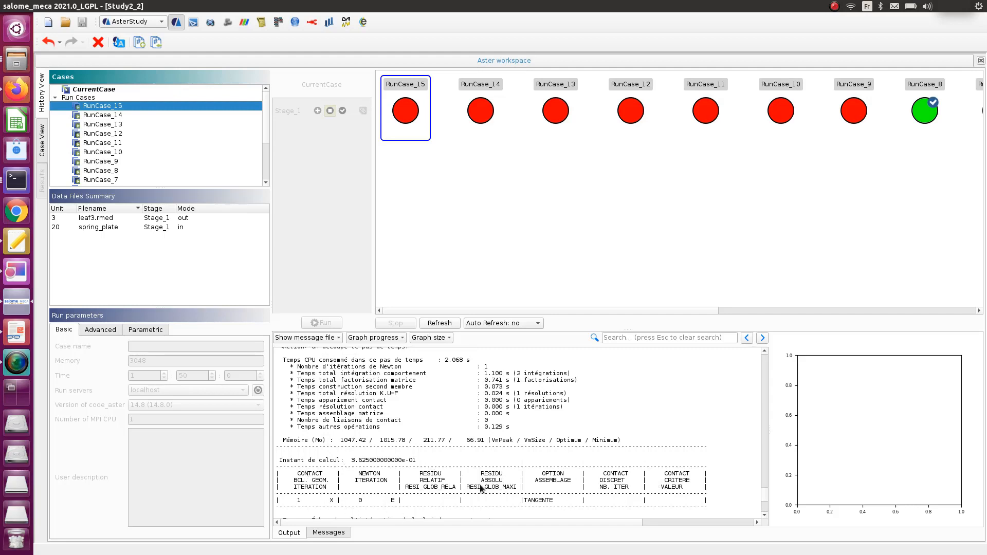
scroll(316, 483, down, 10)
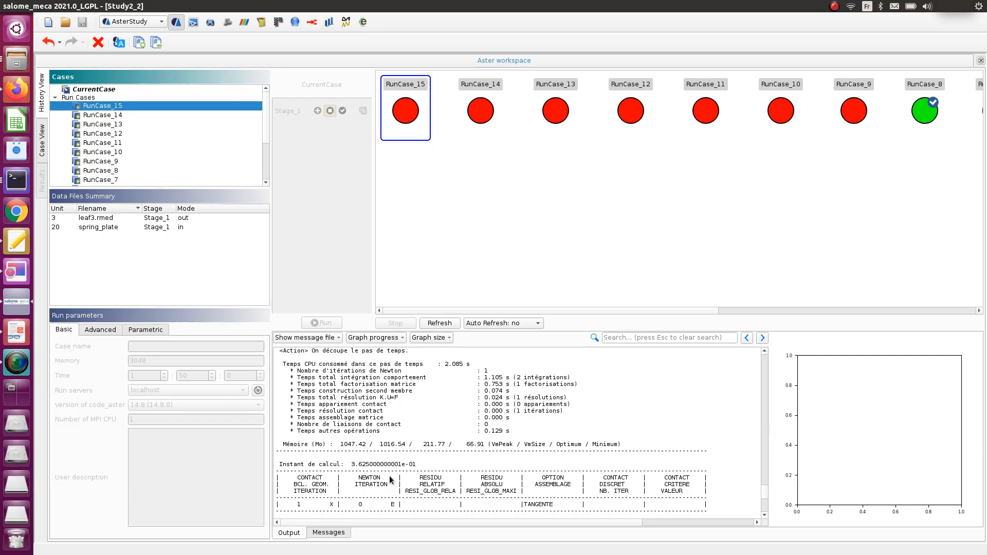
scroll(390, 479, down, 2)
scroll(390, 478, down, 2)
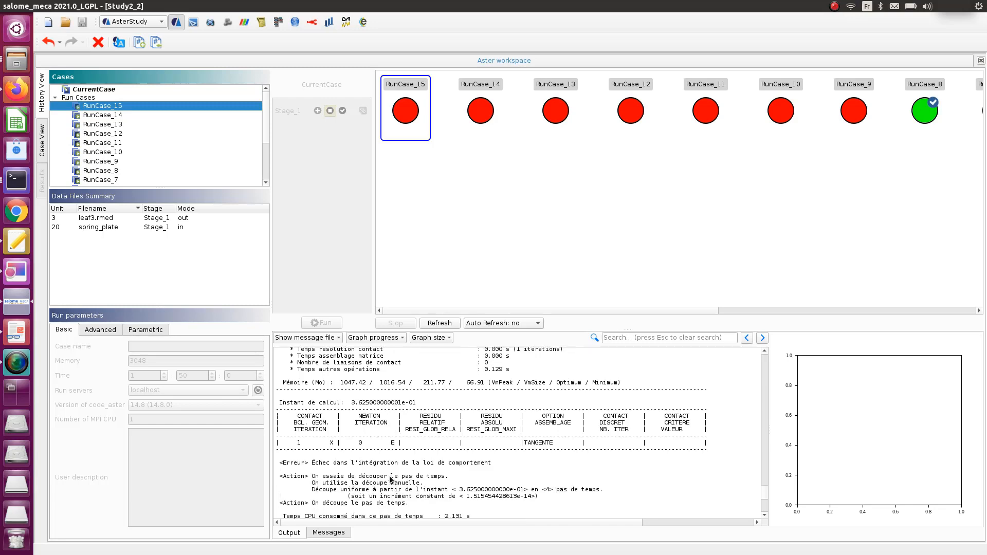
scroll(390, 479, down, 6)
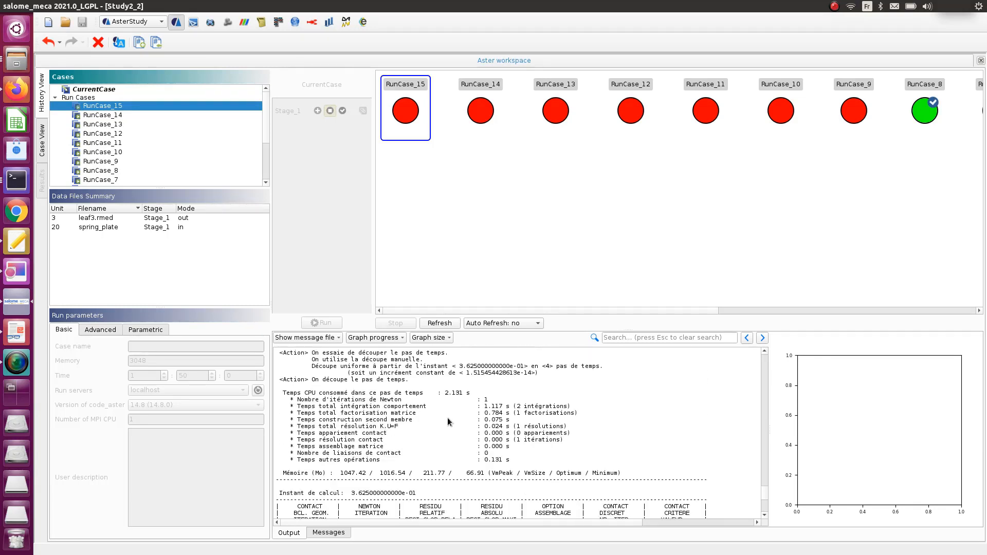
scroll(484, 479, down, 2)
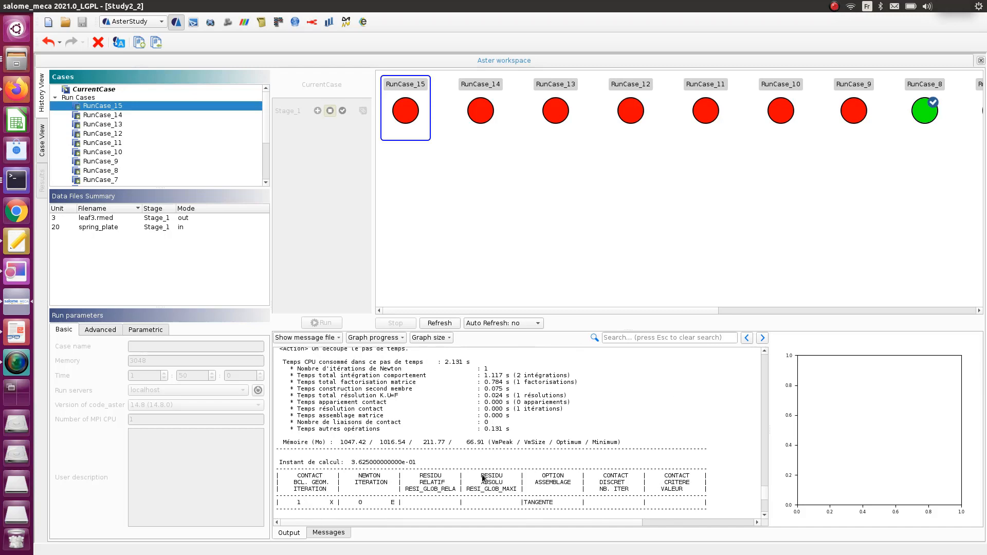
scroll(484, 479, down, 10)
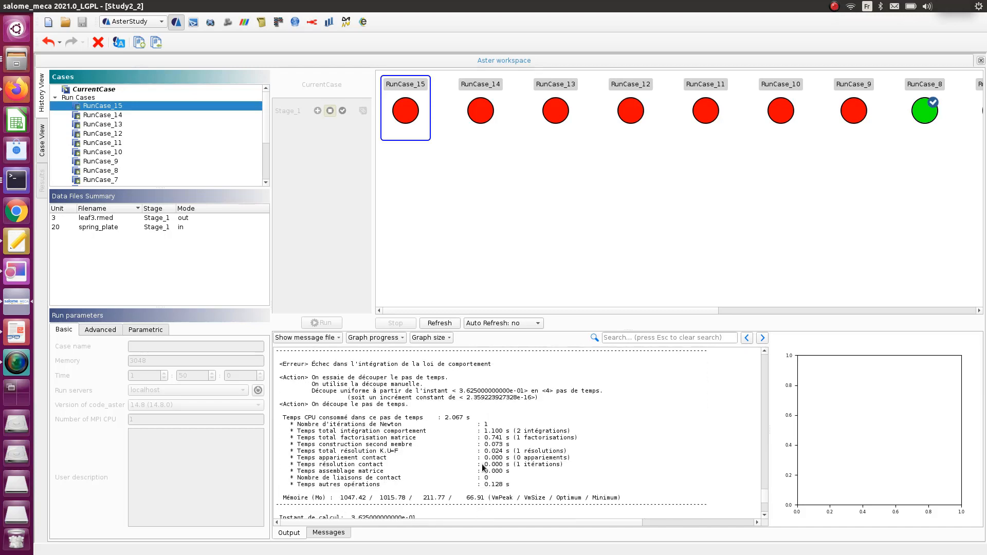
scroll(486, 412, down, 6)
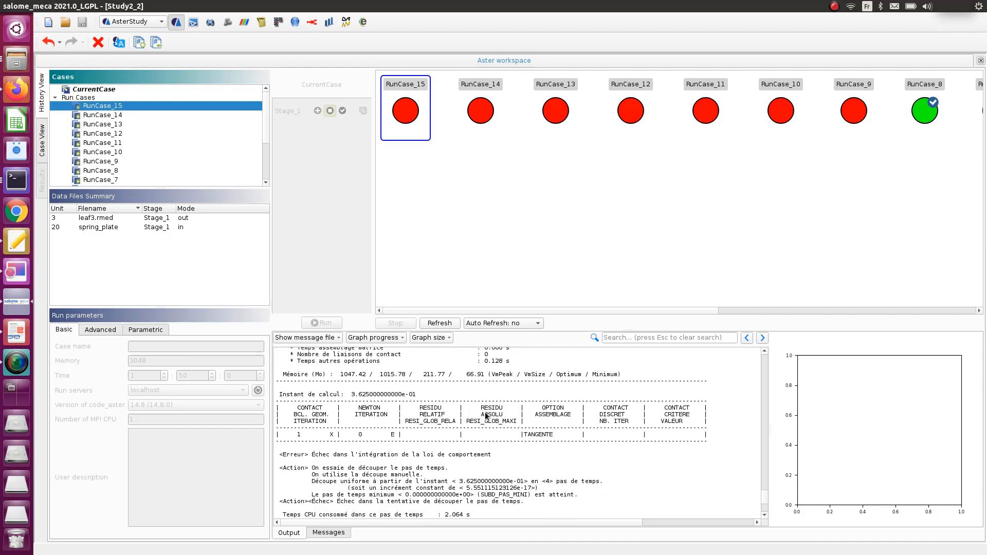
scroll(486, 414, down, 12)
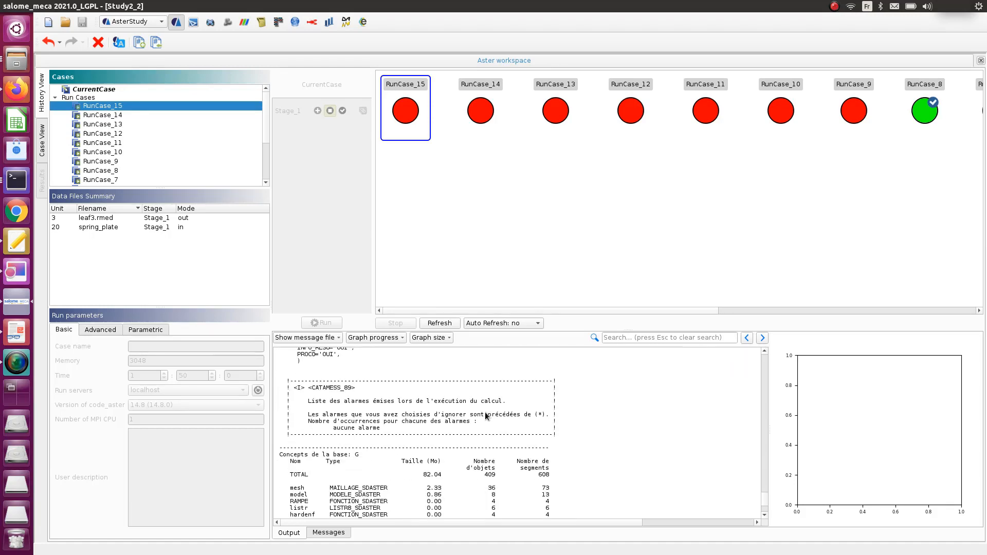
scroll(486, 412, down, 15)
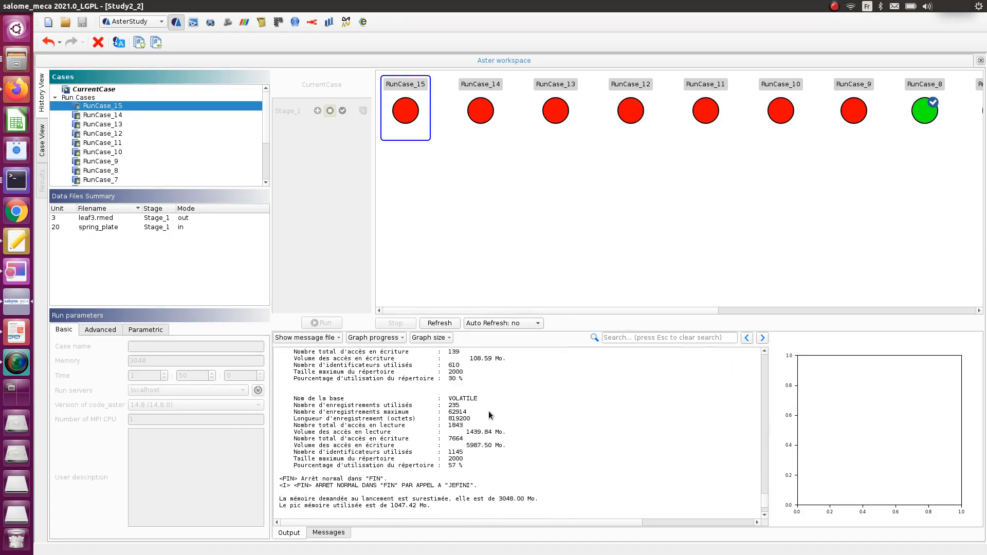
scroll(490, 413, down, 3)
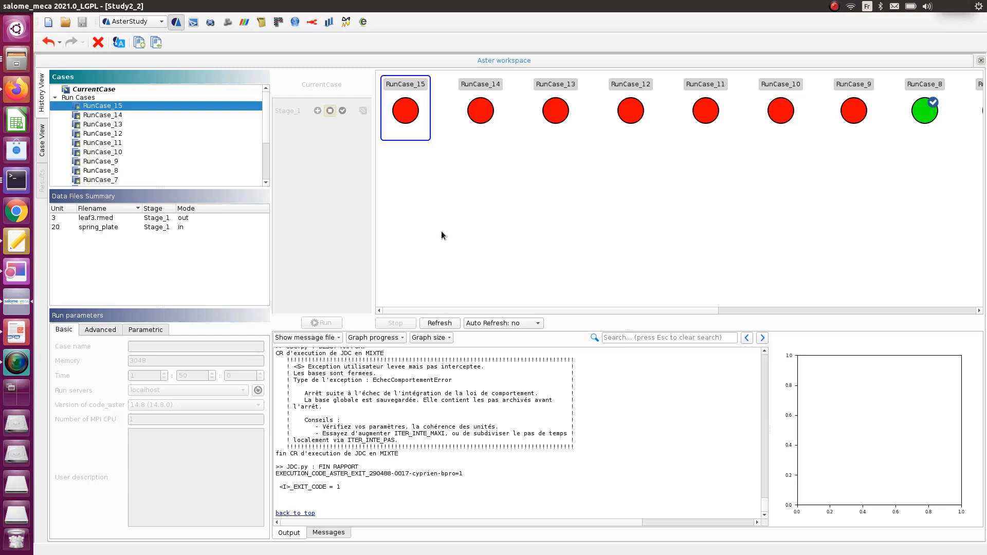
- Set the penalty coefficient E_N in the contact command's zone to 2000000.0 and store the command
click(44, 141)
scroll(193, 194, down, 1)
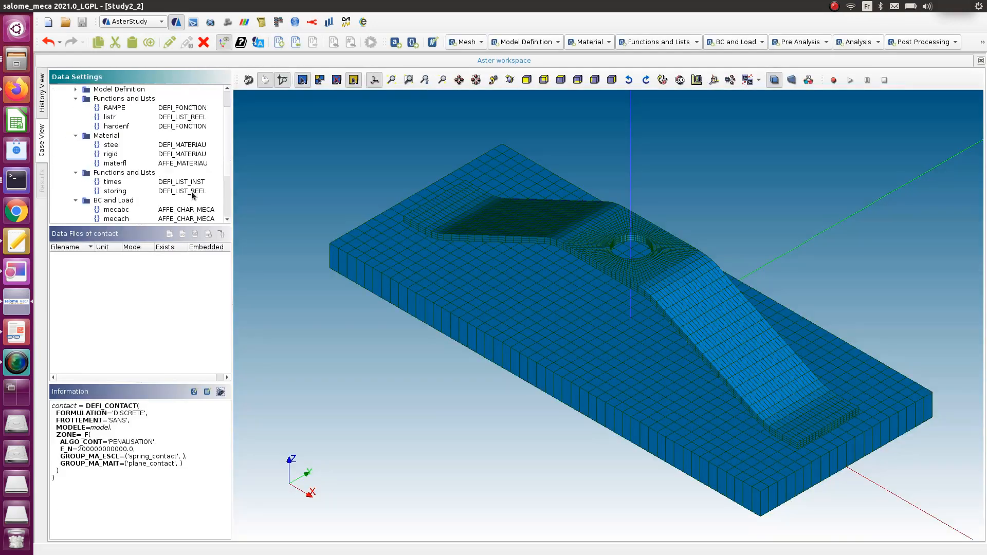
scroll(192, 194, down, 1)
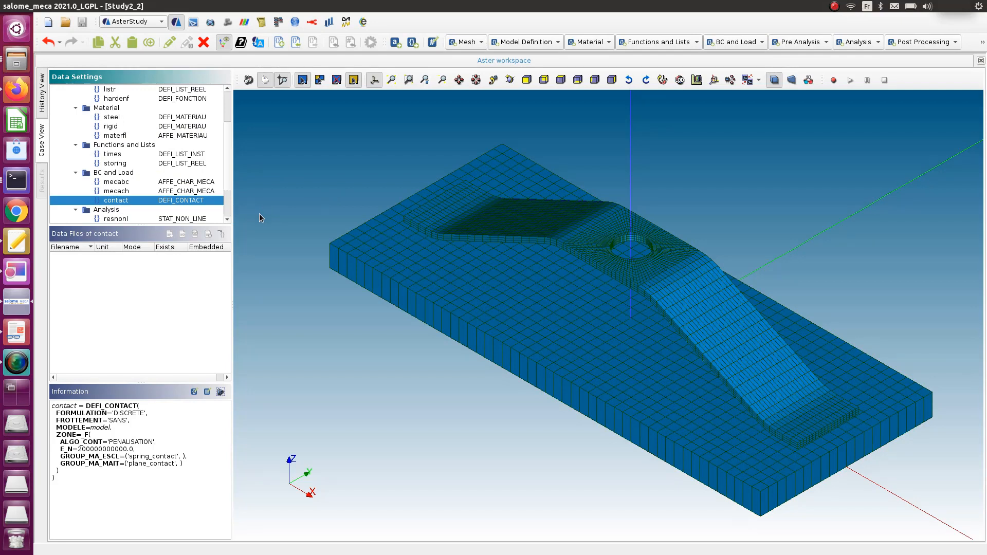
double_click(117, 204)
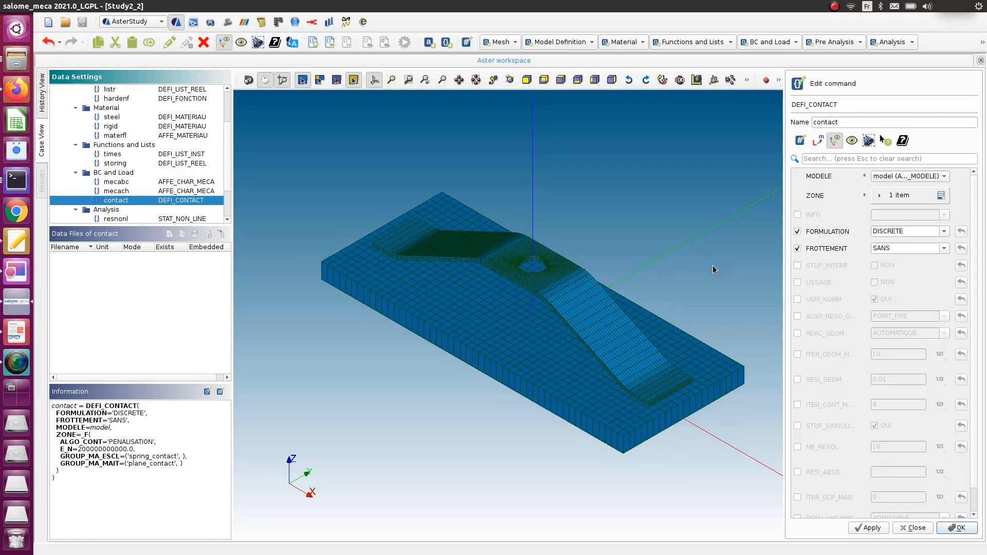
click(880, 196)
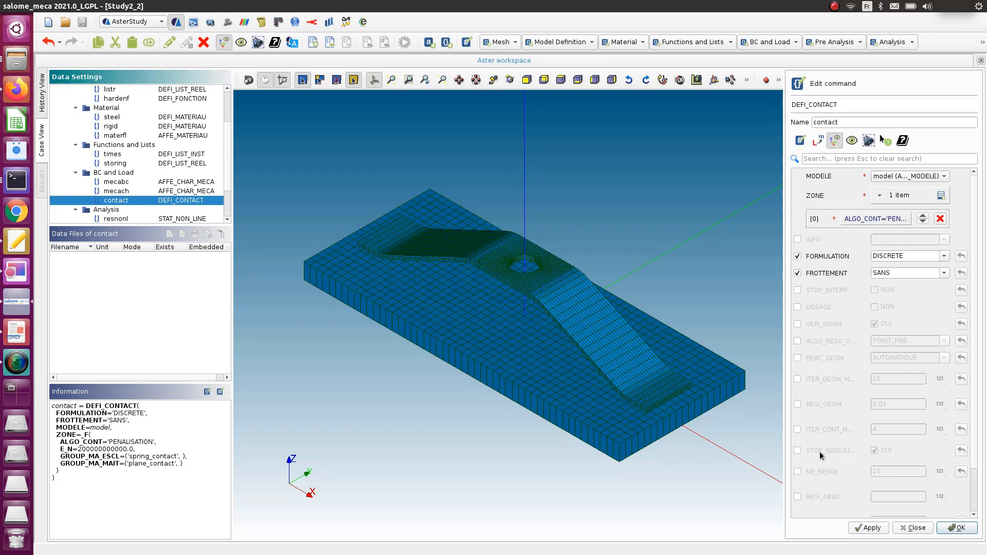
click(861, 220)
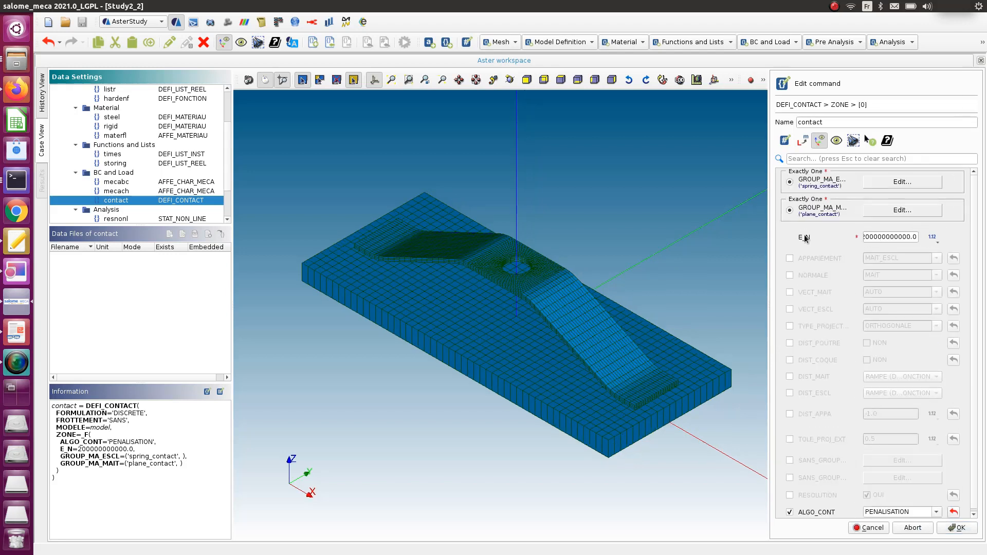
drag(911, 236, 856, 236)
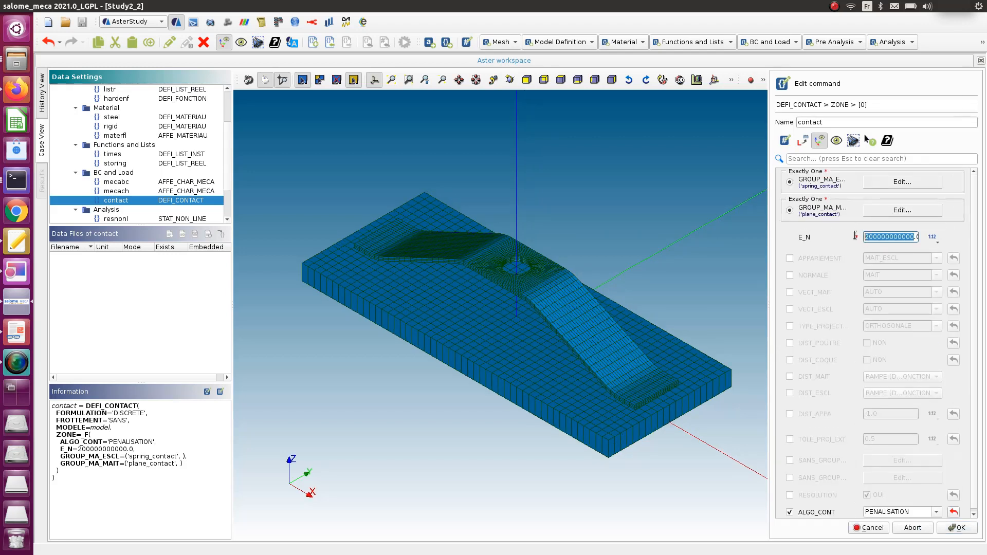
click(873, 237)
key(BackSpace)
key(BackSpace)
drag(909, 236, 882, 235)
click(881, 236)
key(BackSpace)
key(BackSpace)
key(BackSpace)
drag(901, 238, 854, 235)
click(906, 237)
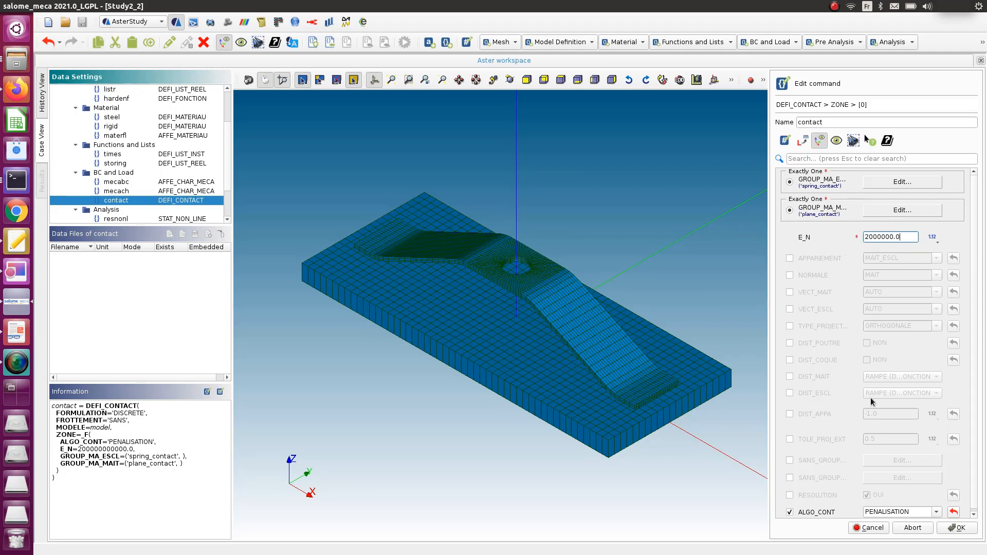
click(958, 528)
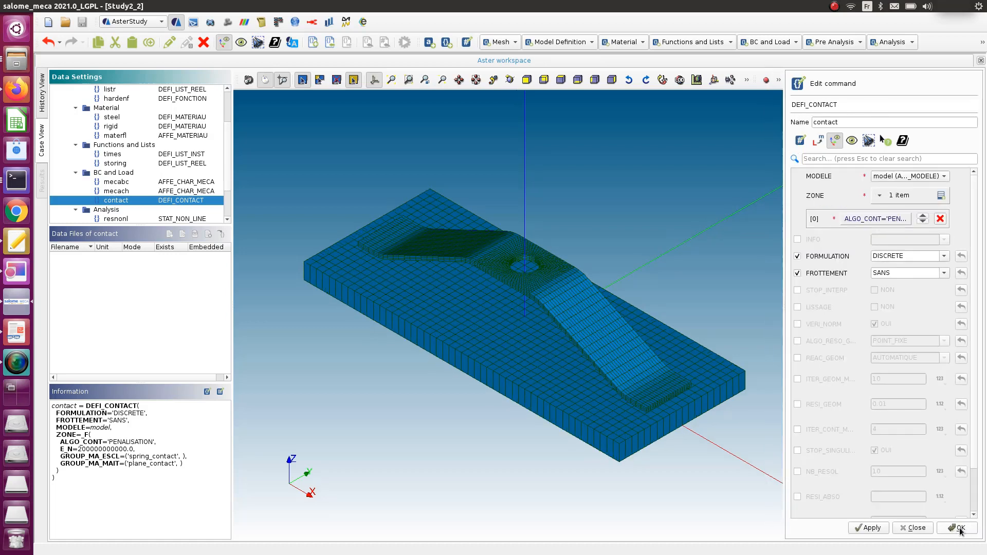
click(960, 529)
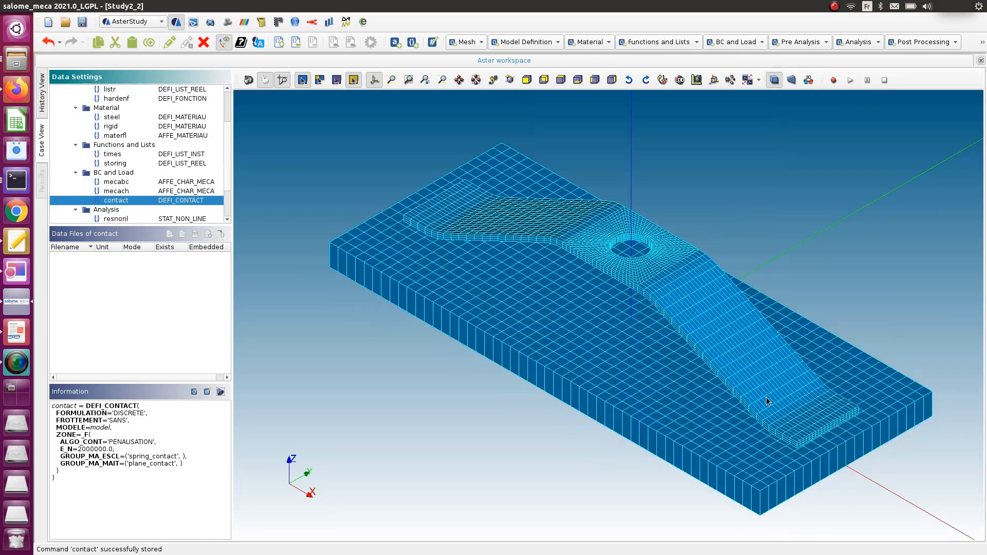
- Review the definitions of the times list, the storing list and the rigid material in the current case
scroll(90, 156, up, 2)
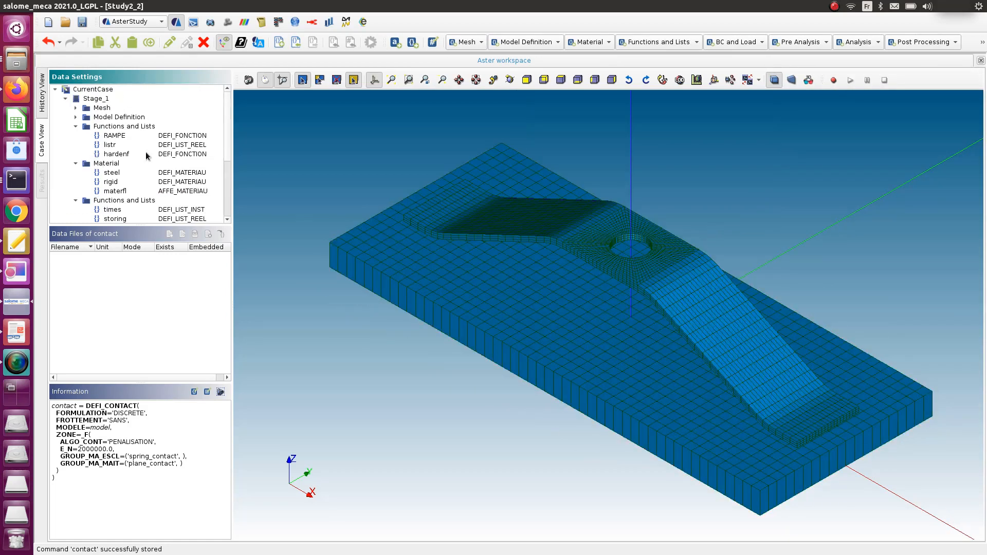
scroll(176, 160, down, 1)
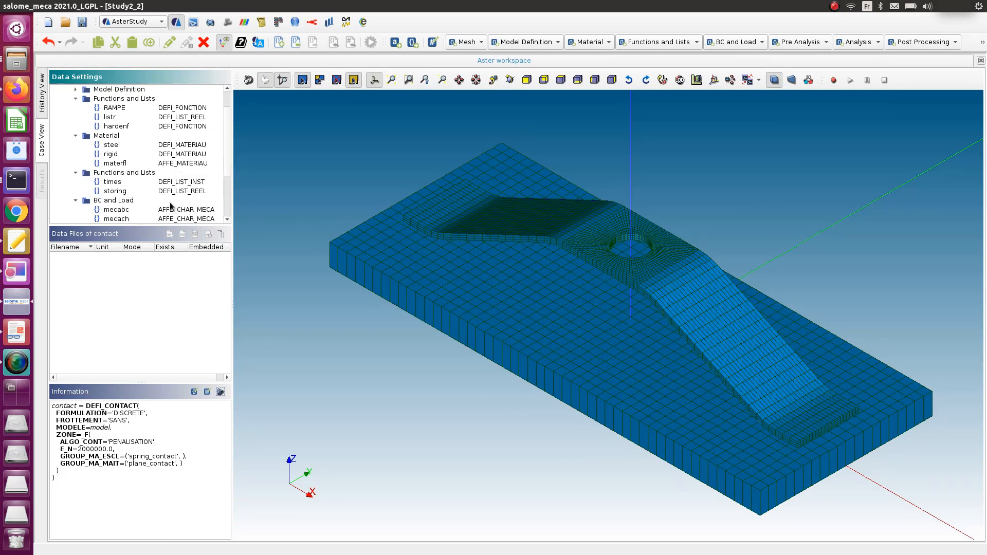
click(173, 183)
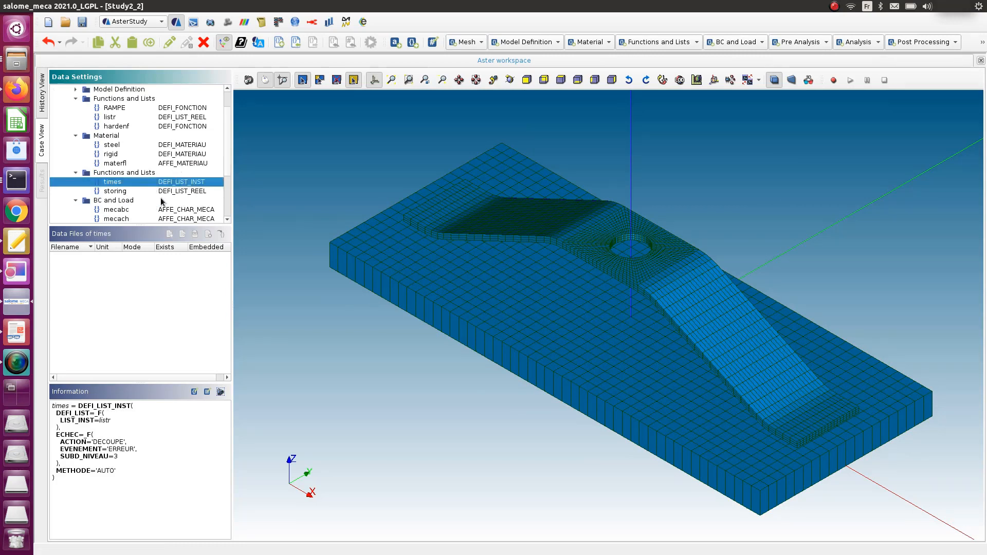
click(165, 192)
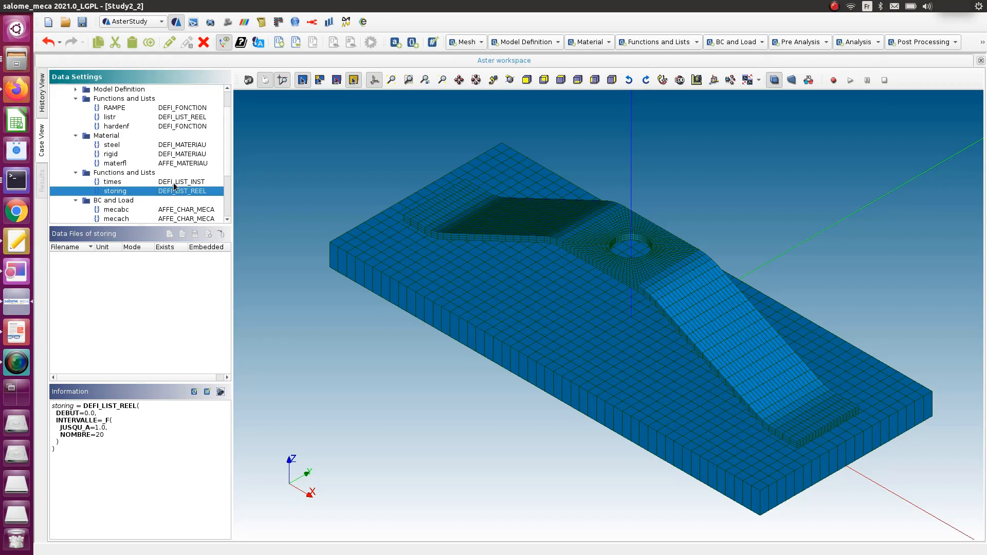
click(181, 155)
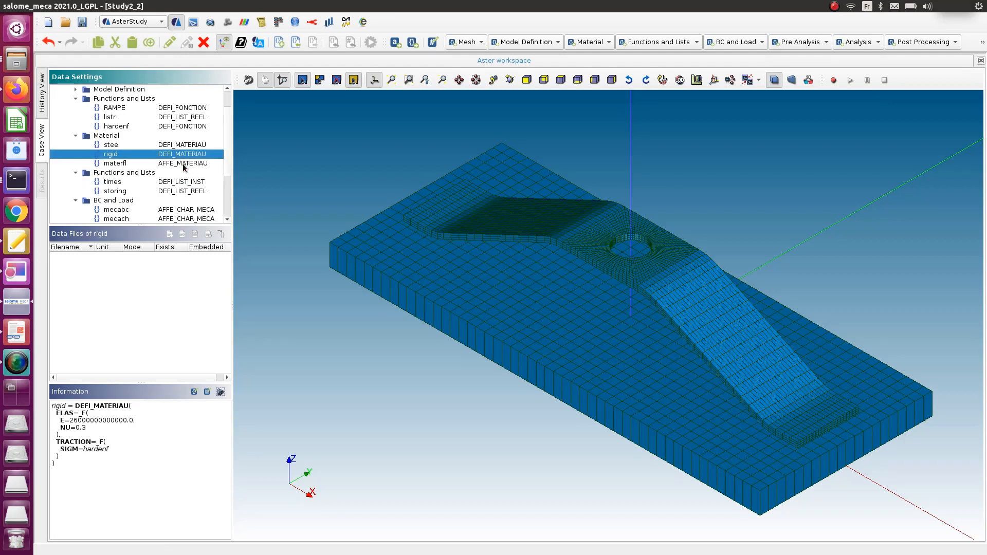
scroll(190, 165, down, 1)
double_click(189, 163)
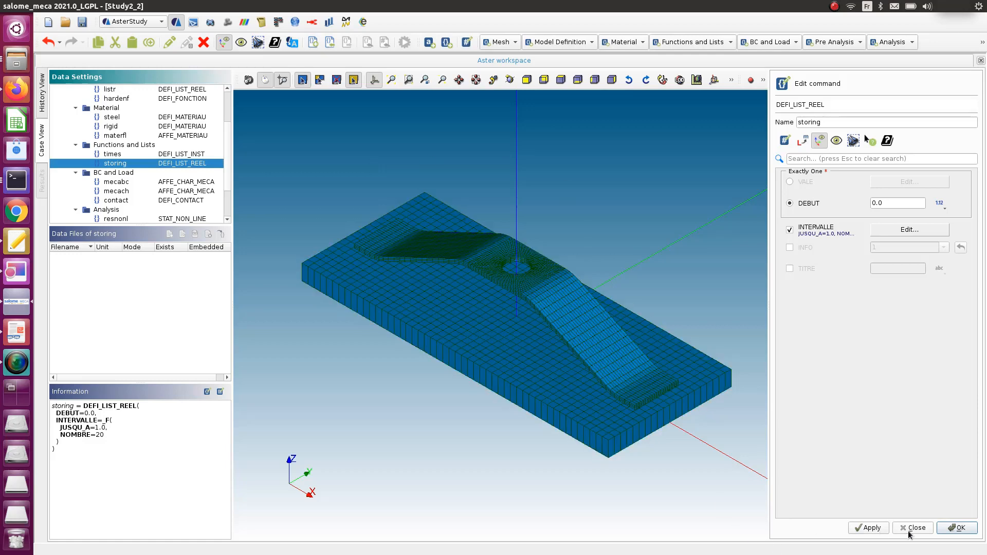
click(955, 530)
- Set the number of steps in the listr interval ending at 1.0 to 100, store the command and save the study
scroll(173, 164, up, 3)
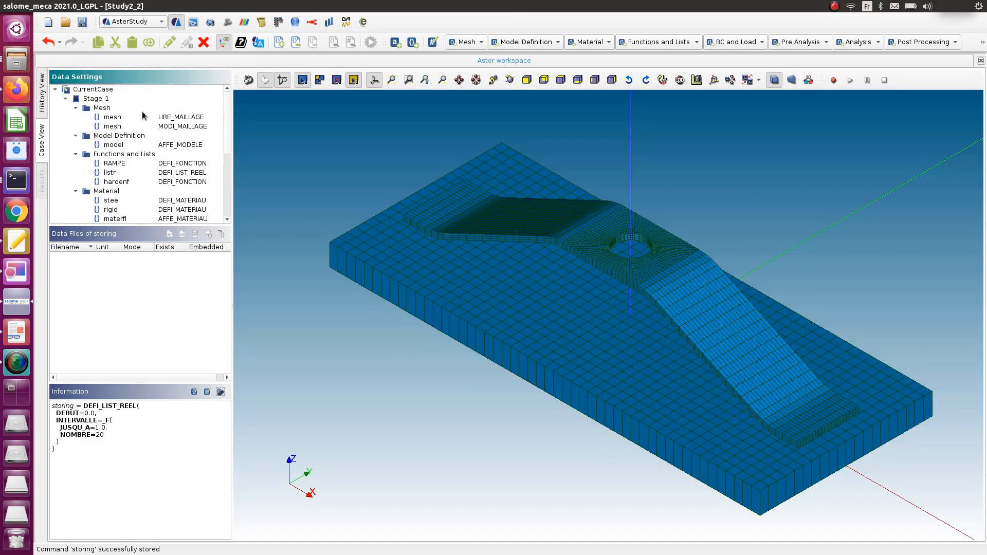
scroll(154, 124, down, 1)
click(179, 146)
double_click(178, 146)
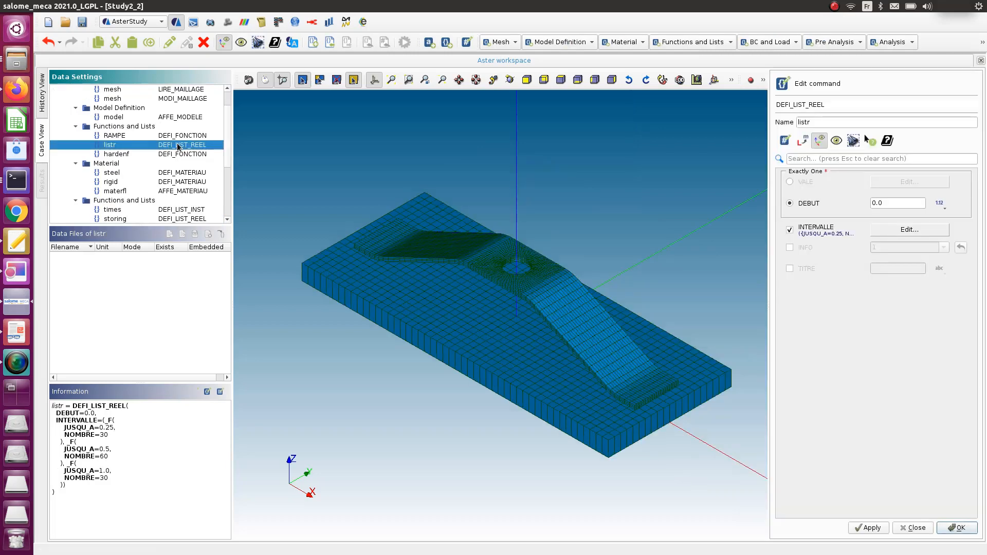
click(901, 231)
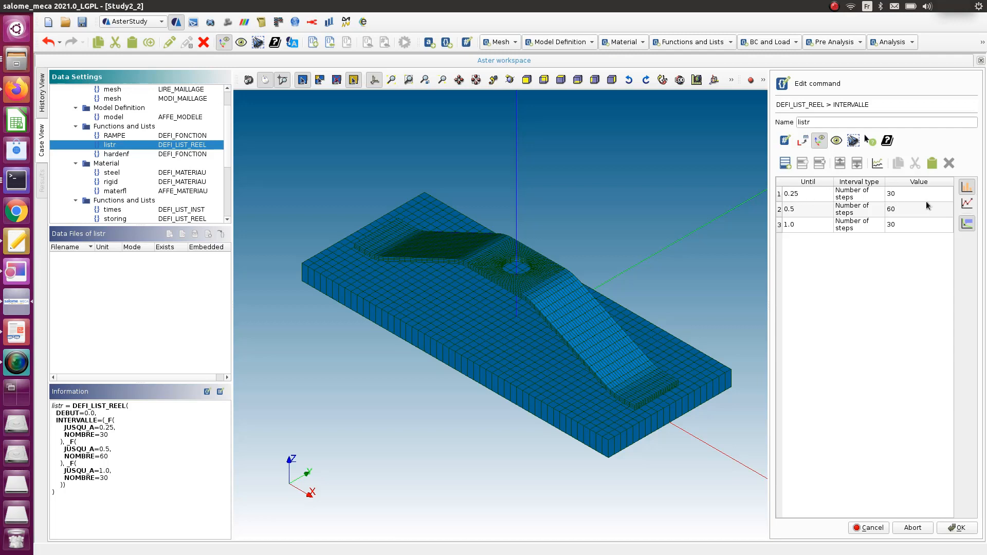
click(888, 198)
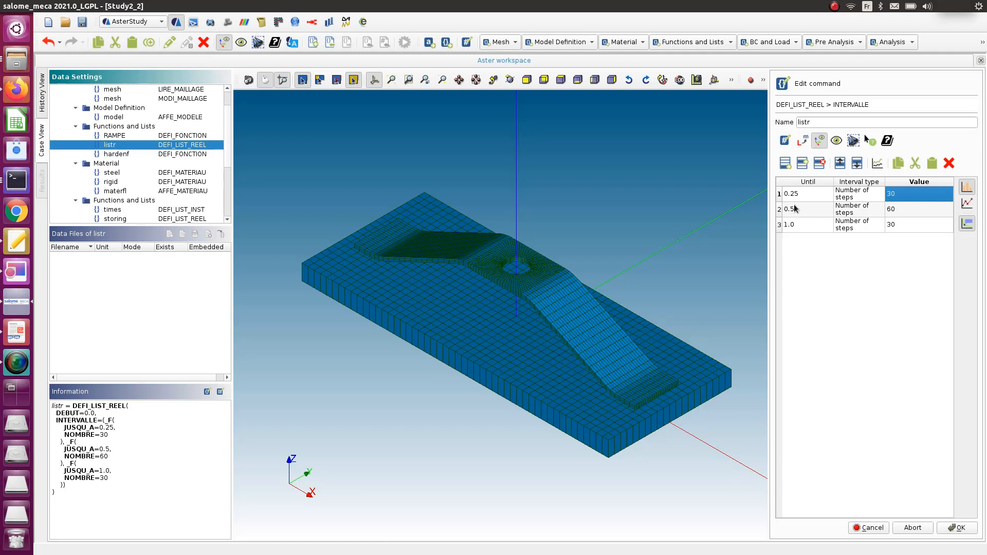
click(910, 212)
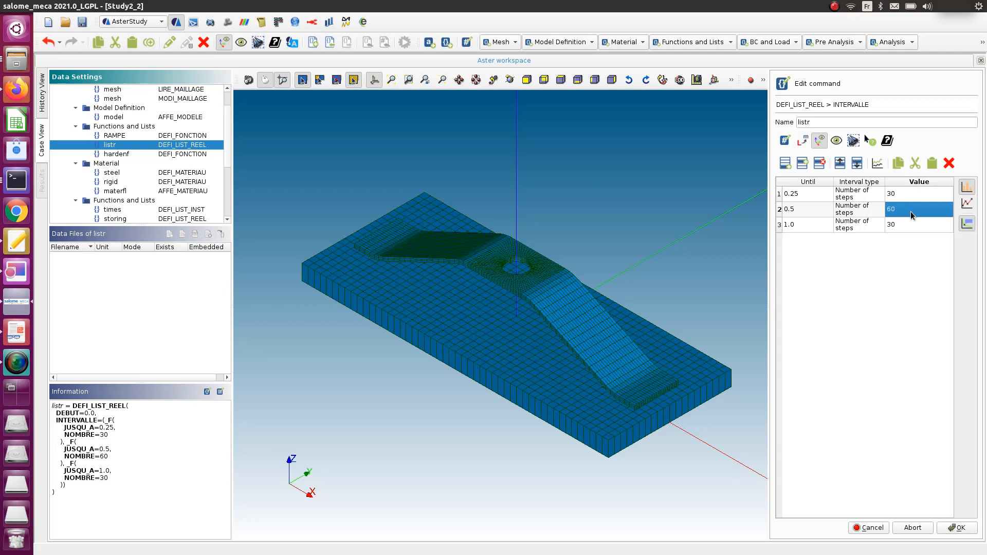
double_click(898, 224)
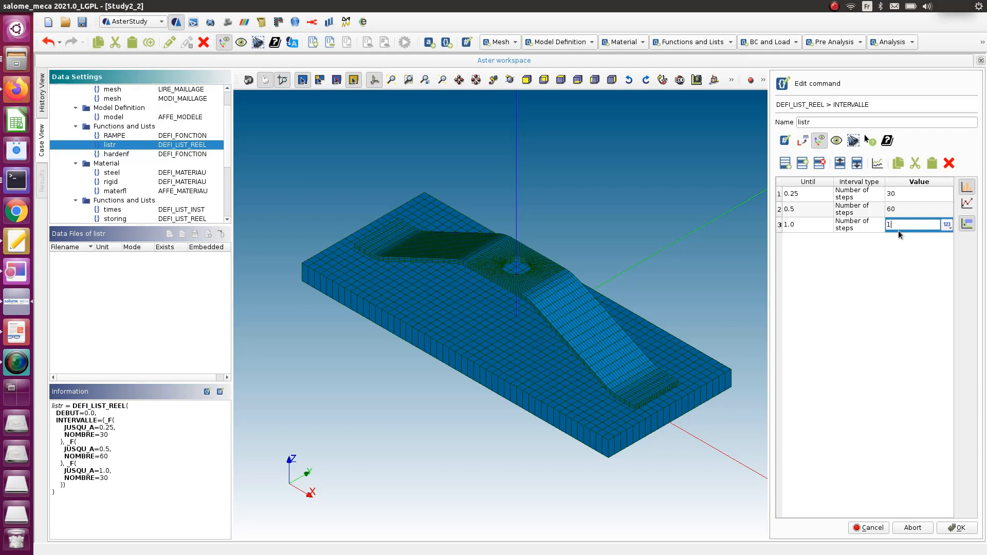
key(Return)
click(959, 529)
click(960, 530)
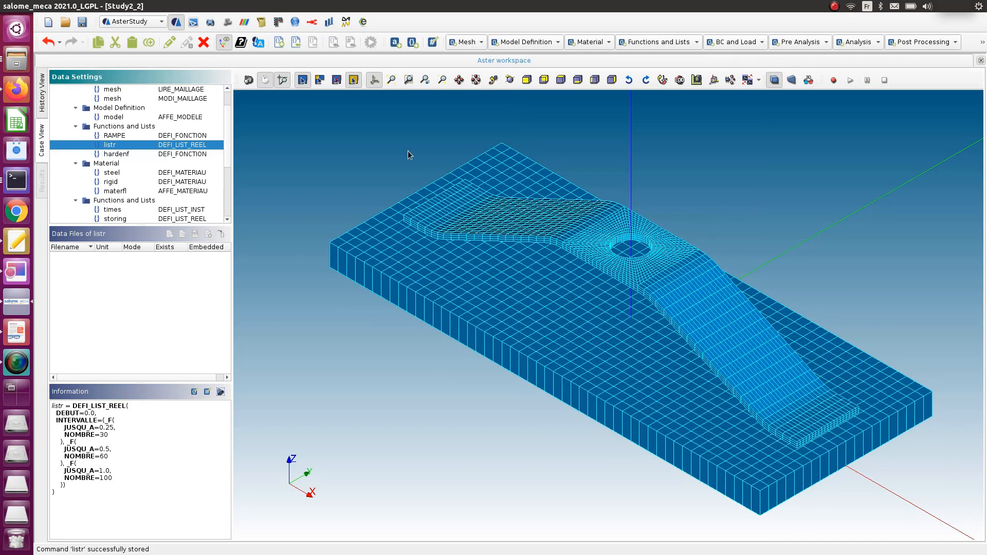
click(82, 22)
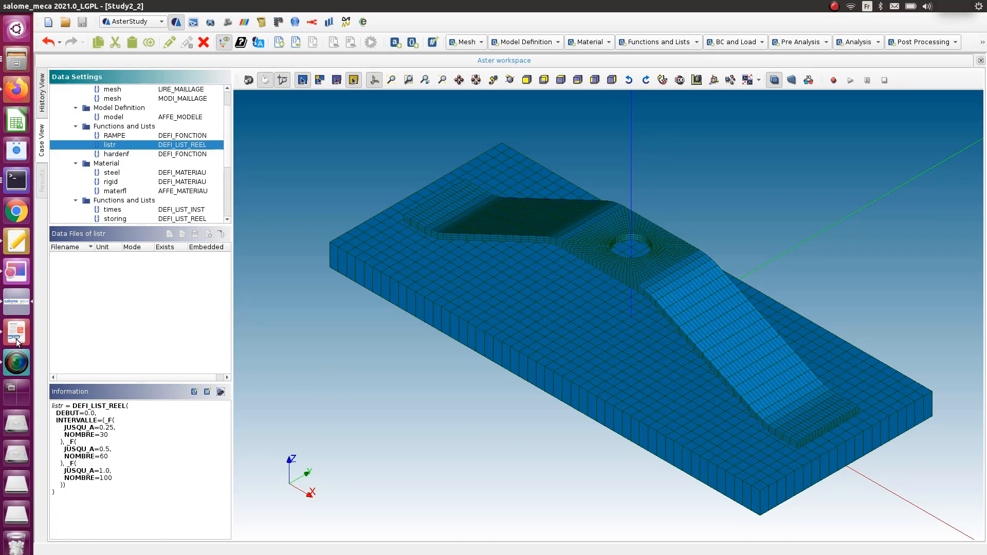
- Switch to Firefox and examine the title pages of the French and English editions of the U2.04.04 contact note, including the version
click(16, 90)
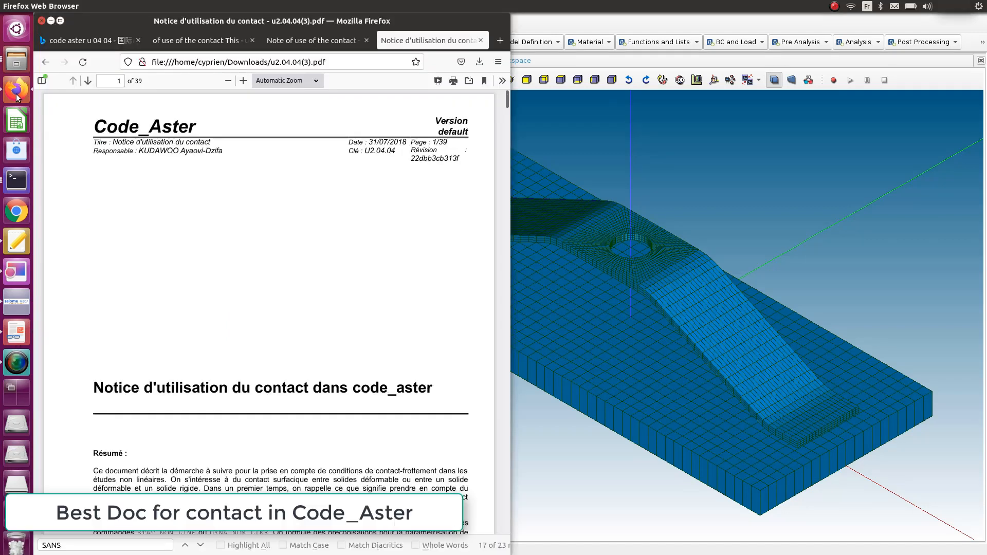
scroll(382, 252, down, 5)
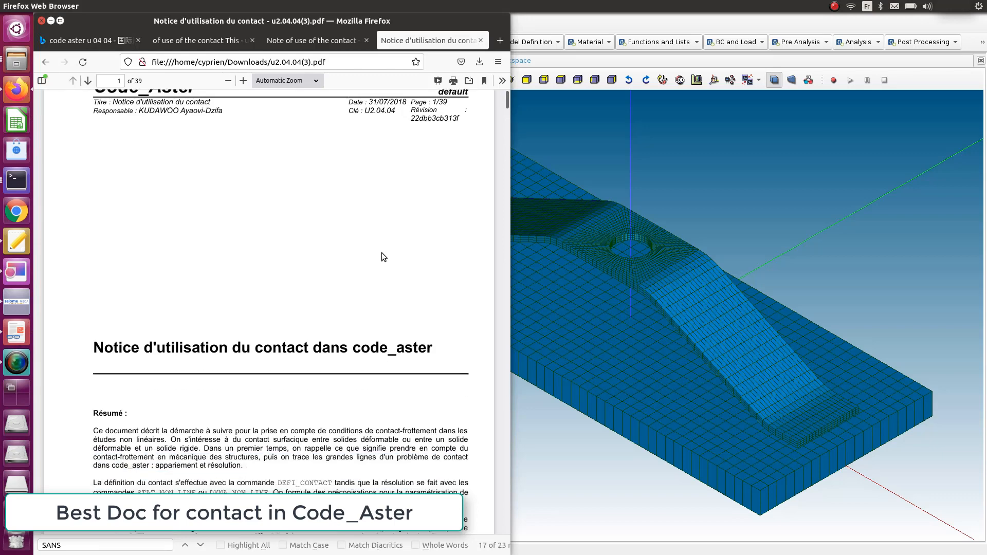
scroll(382, 253, up, 5)
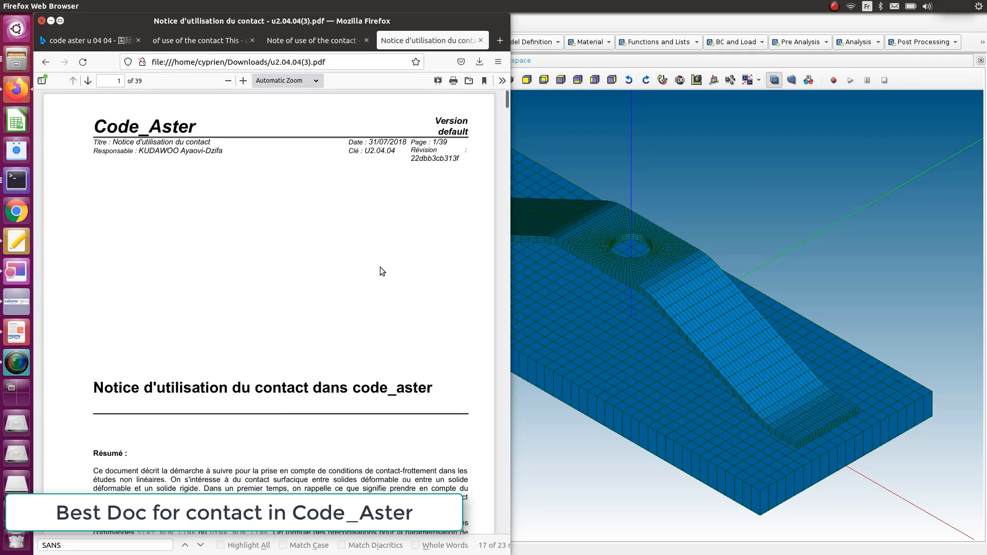
click(312, 41)
scroll(313, 280, down, 2)
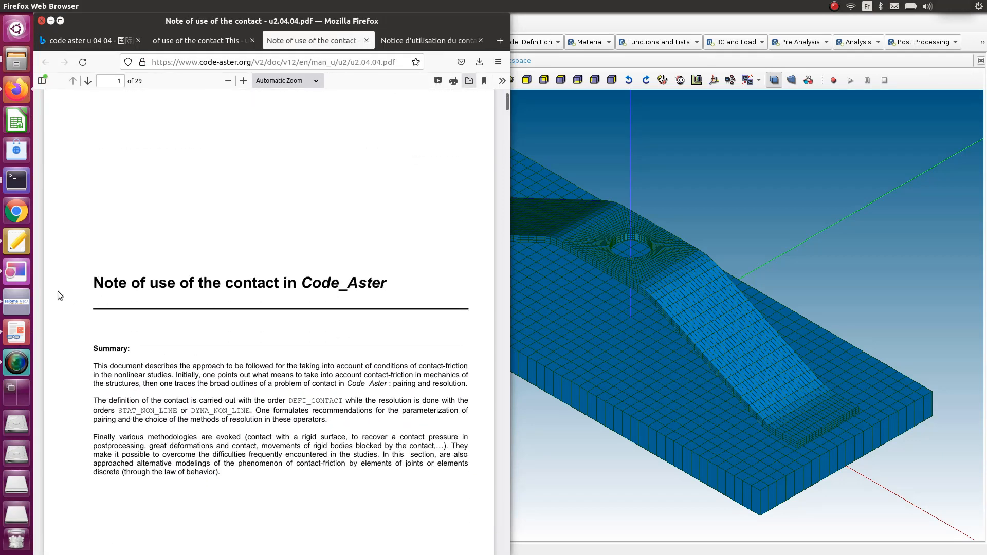
scroll(291, 281, up, 2)
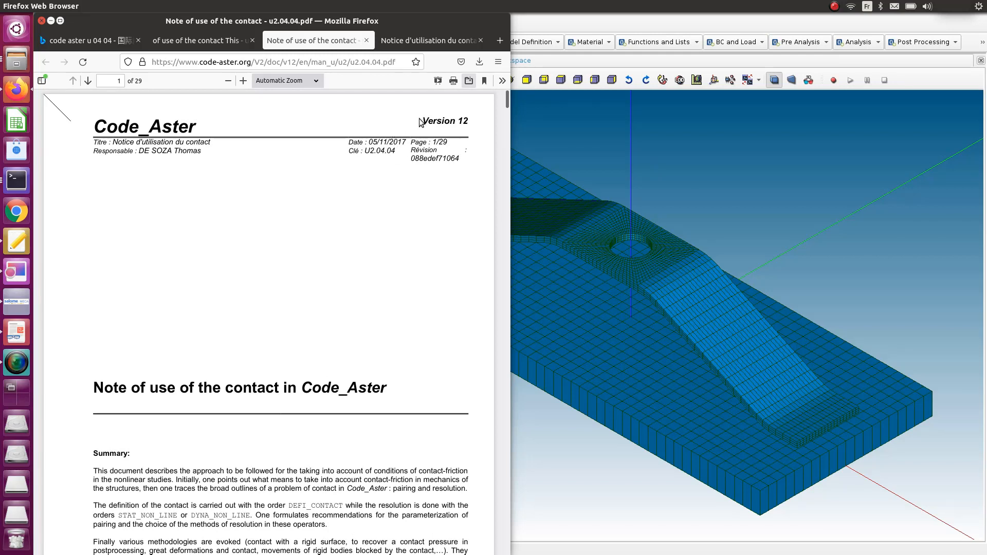
drag(429, 119, 477, 121)
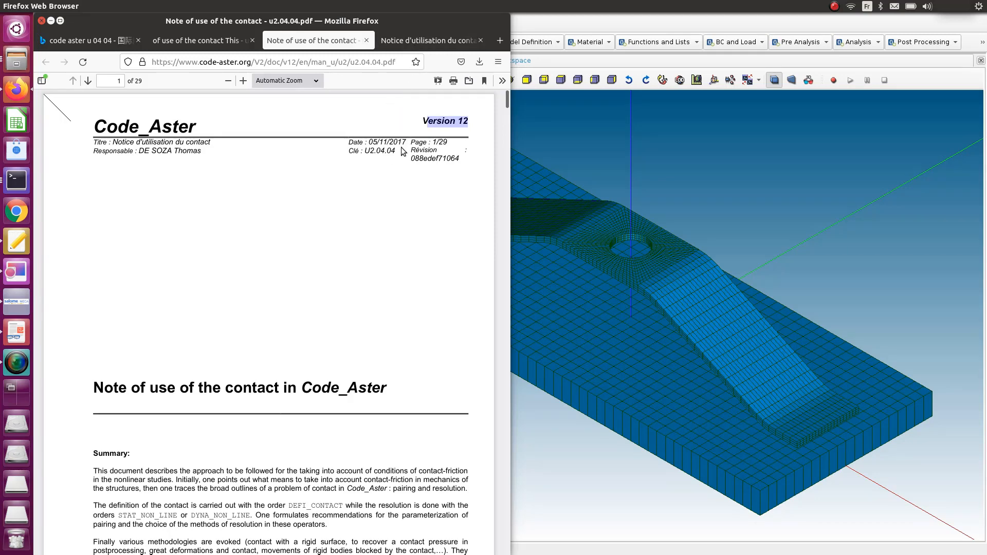
- Read through the English contact note from its table of contents to the advice on curved surfaces, sharp angles and grid quality
scroll(373, 248, down, 15)
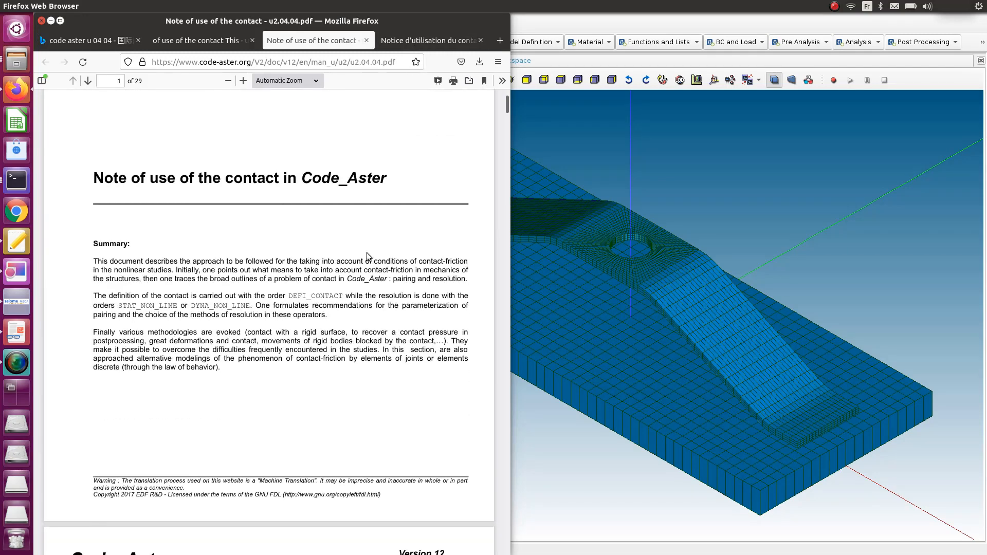
scroll(369, 260, down, 20)
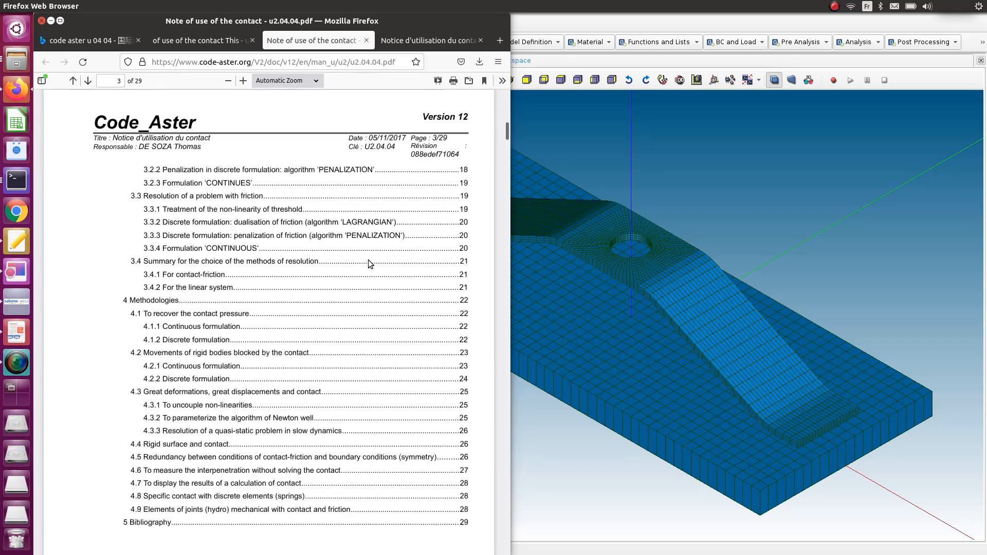
scroll(358, 259, down, 15)
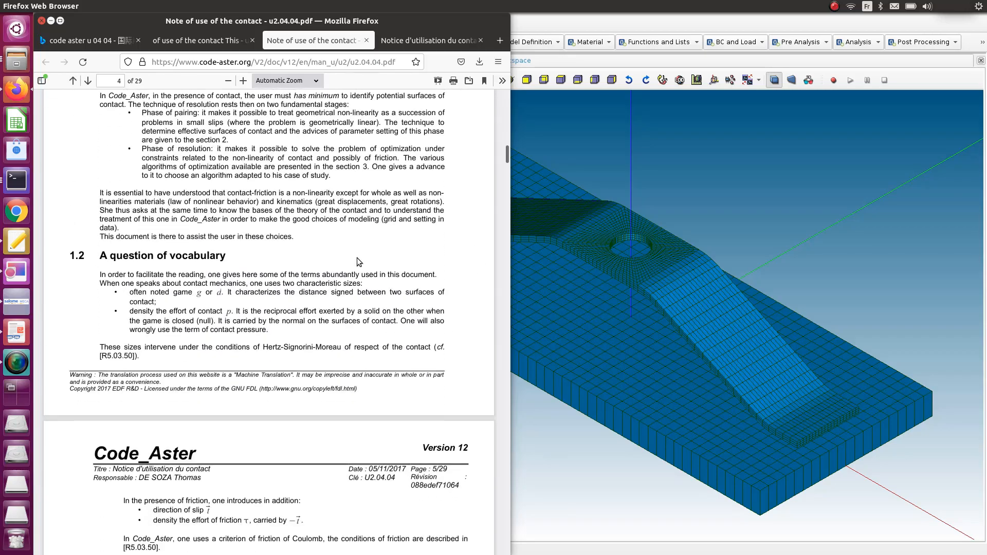
scroll(357, 258, down, 15)
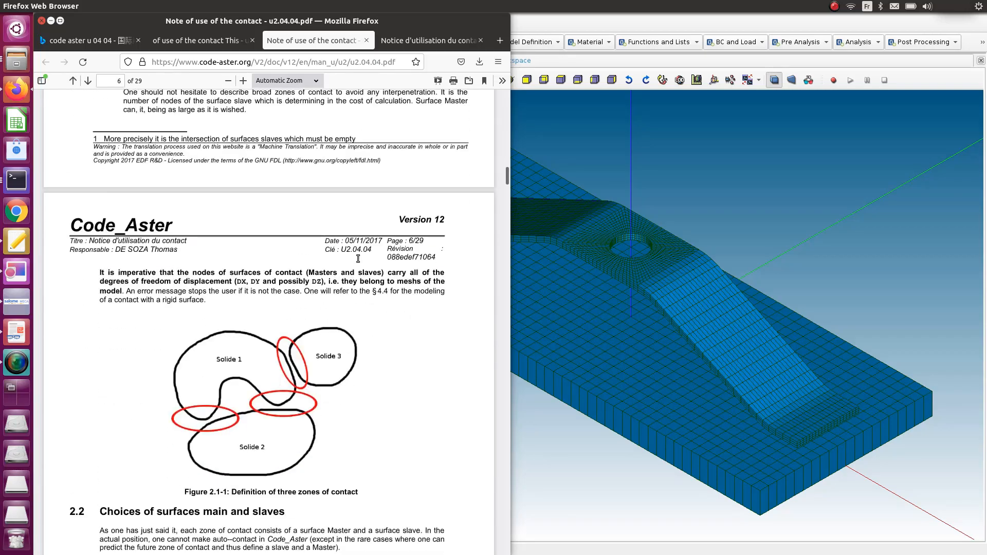
scroll(357, 259, down, 15)
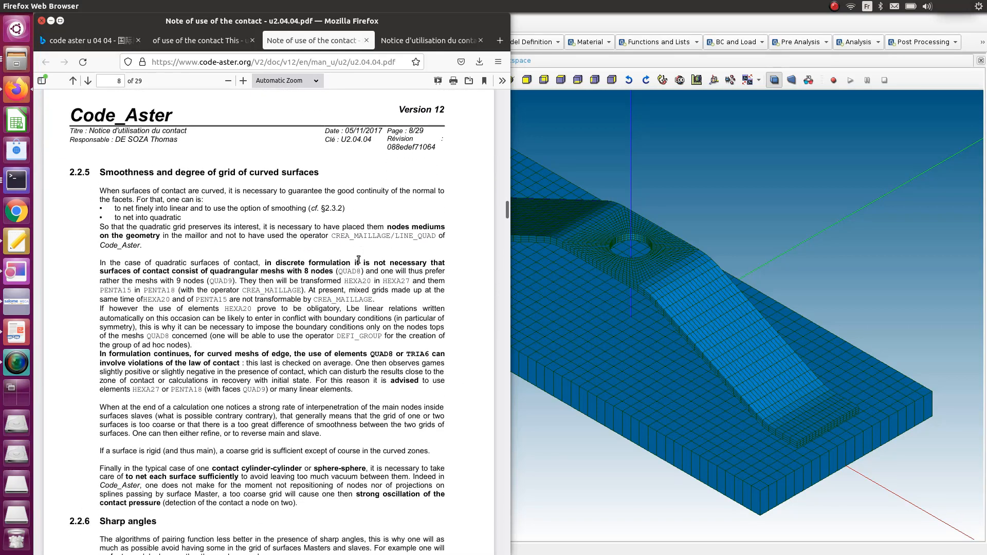
scroll(409, 344, down, 3)
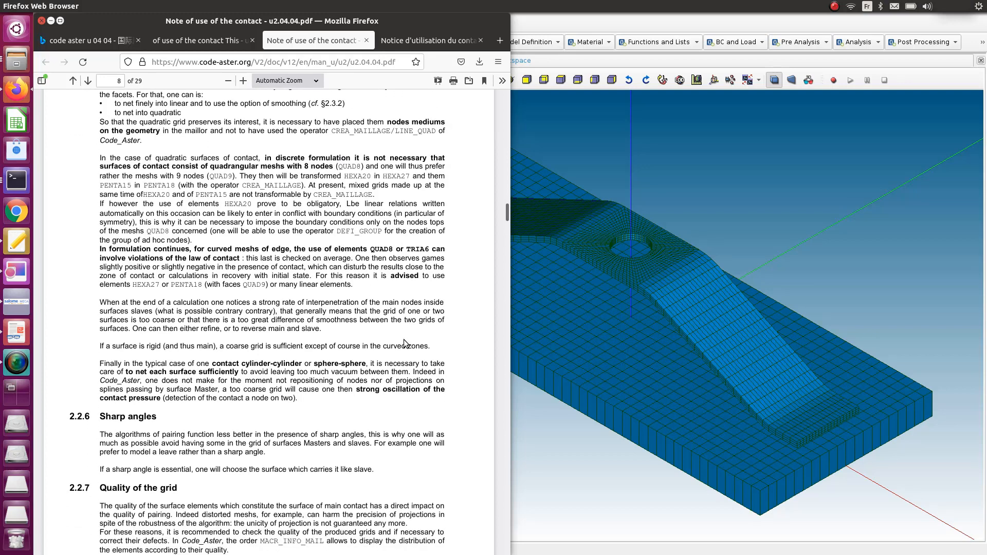
- Read the contact note's sections on grid quality, control of pairing and small slips, and examine the French edition's table of contents
scroll(266, 344, down, 9)
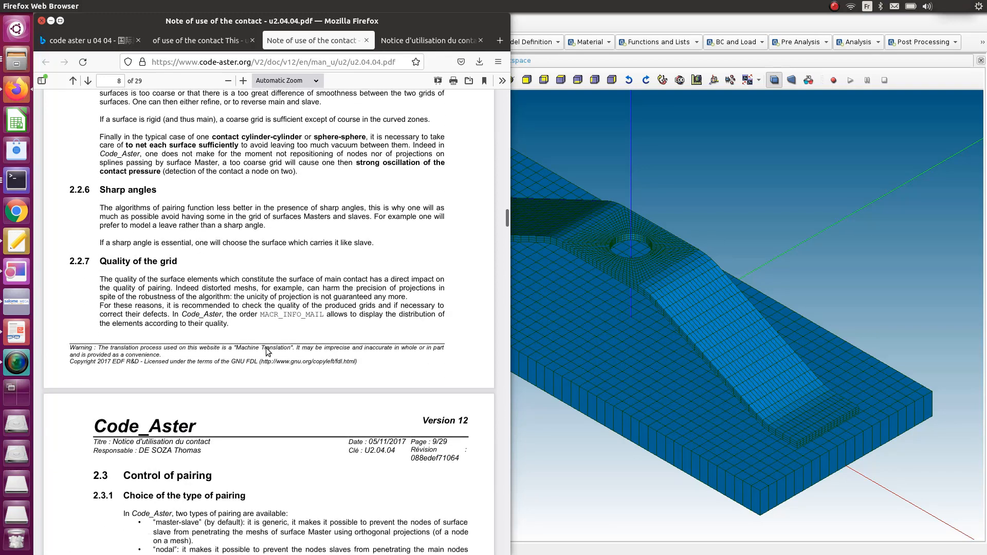
scroll(253, 347, down, 14)
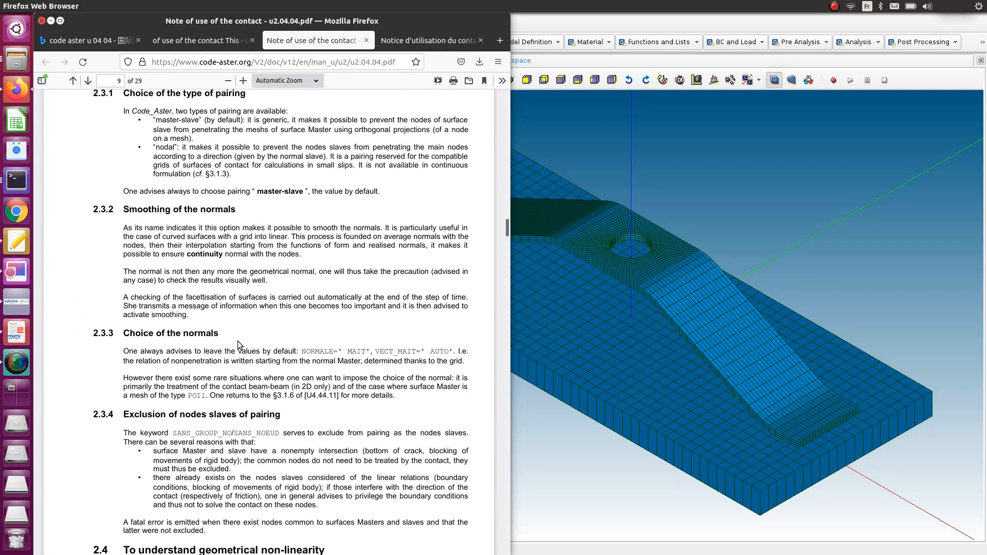
scroll(242, 350, down, 3)
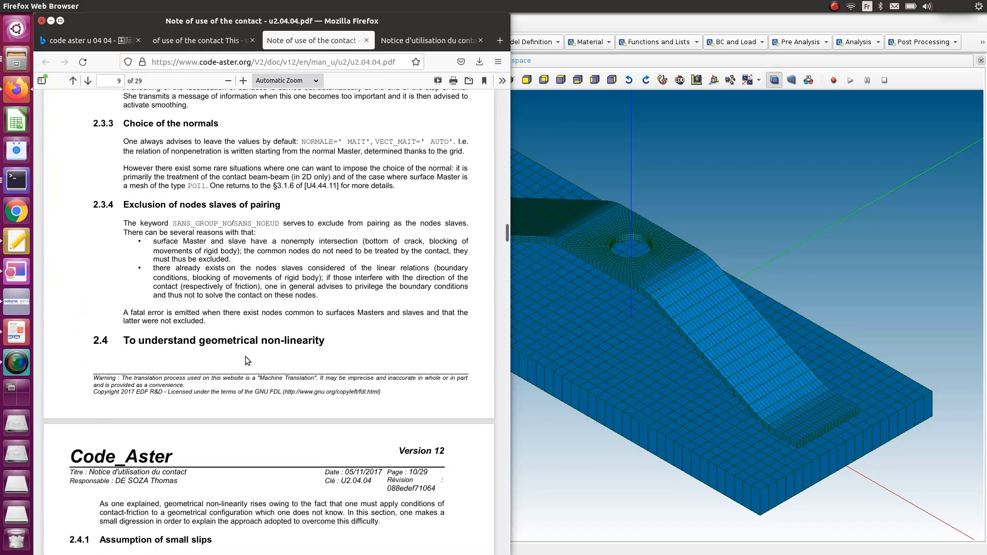
scroll(245, 361, down, 7)
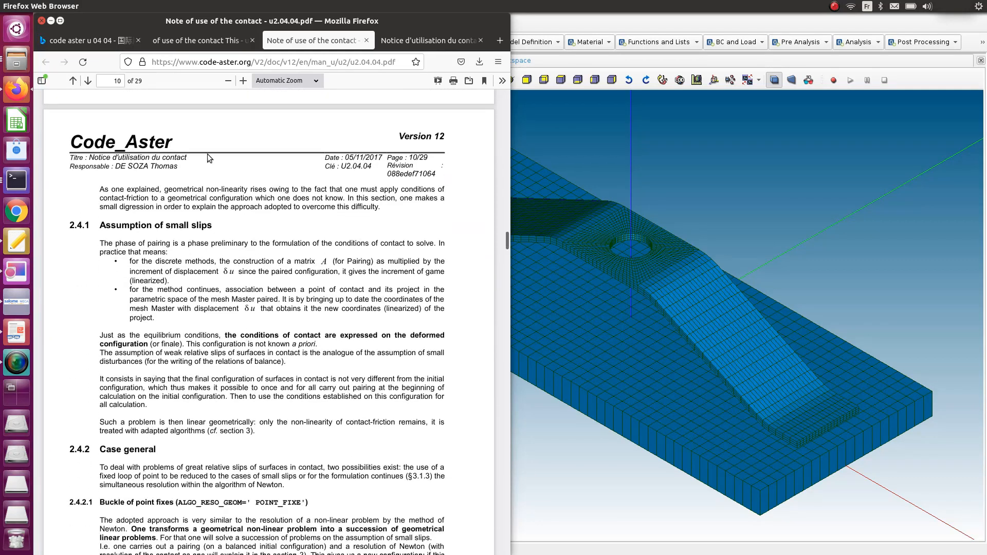
click(427, 37)
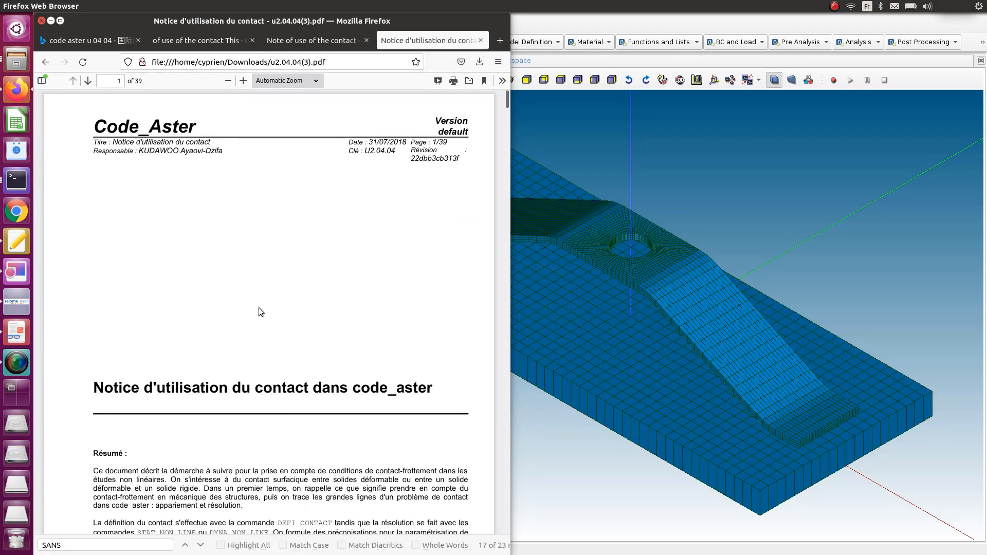
scroll(261, 312, down, 20)
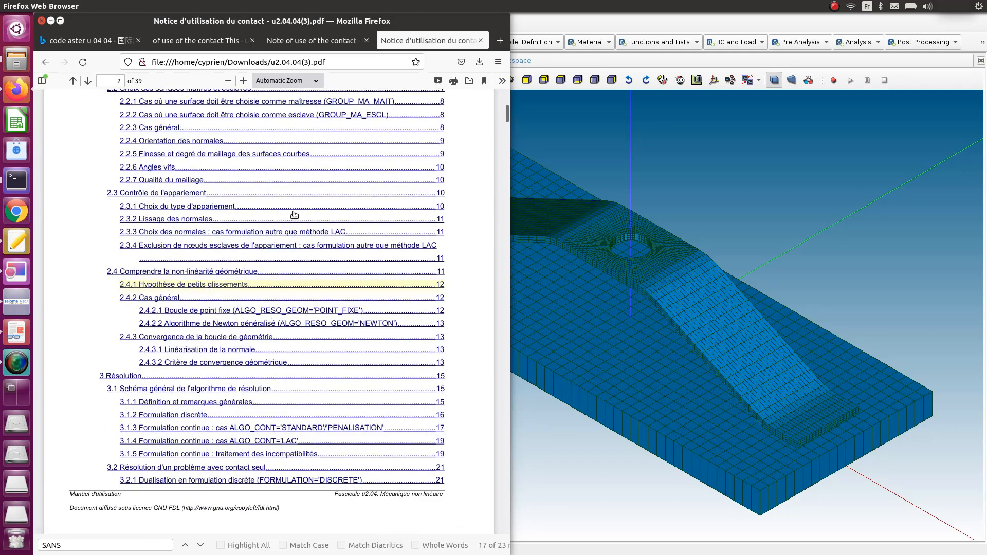
- Switch to Document Viewer and look through sections 4.4 to 4.6 of the contact note on rigid-body movements, great deformations and rigid surfaces
click(17, 332)
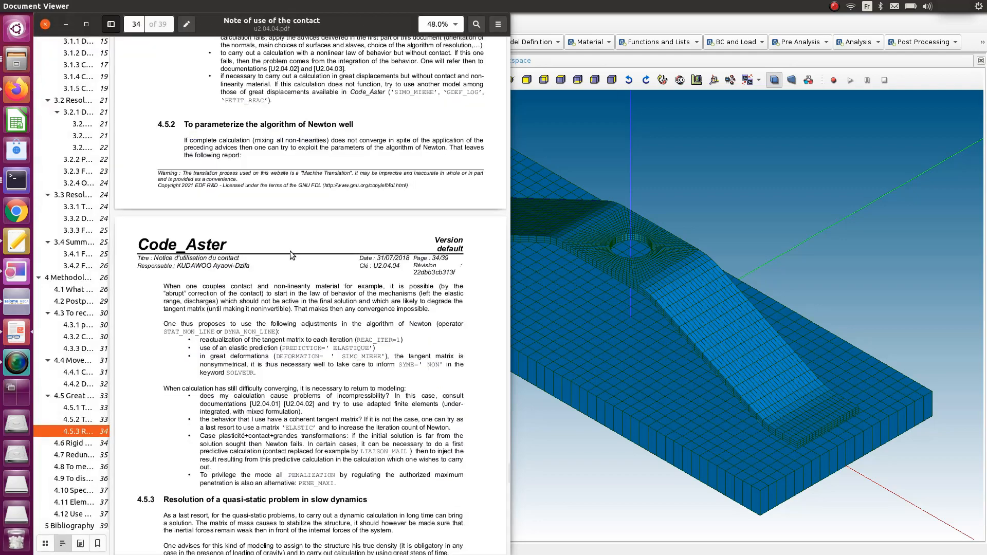
scroll(292, 270, down, 5)
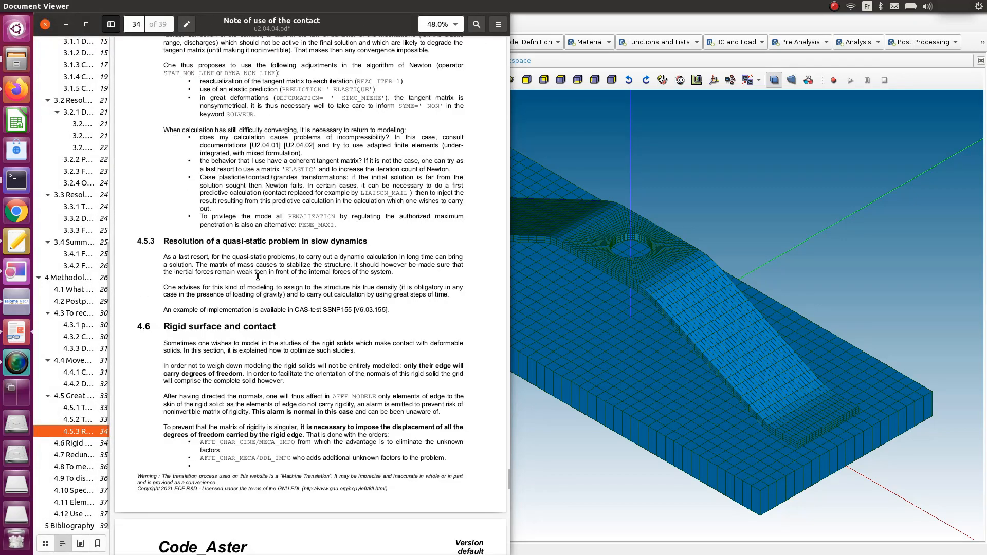
scroll(282, 280, up, 6)
scroll(270, 286, down, 1)
scroll(272, 287, up, 1)
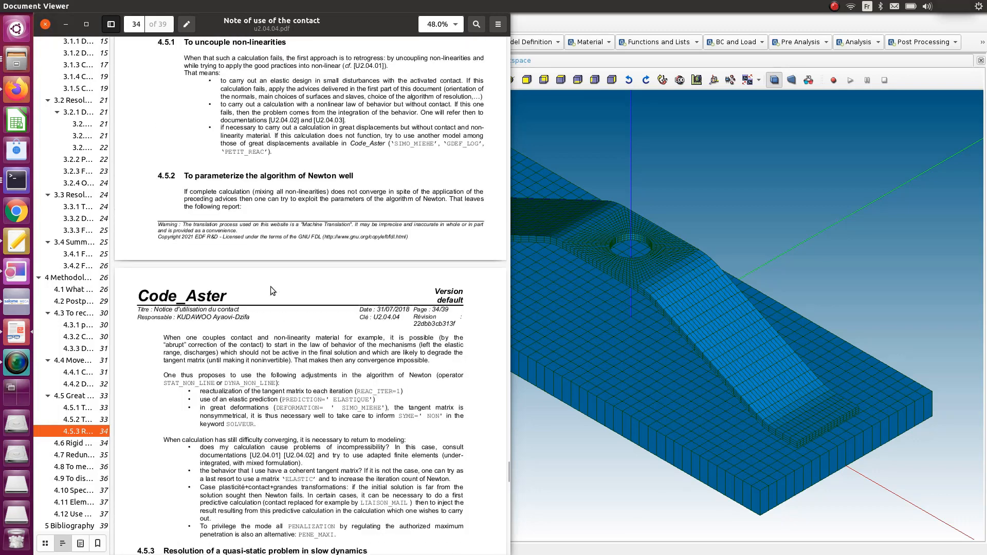
scroll(272, 287, down, 1)
scroll(272, 287, up, 4)
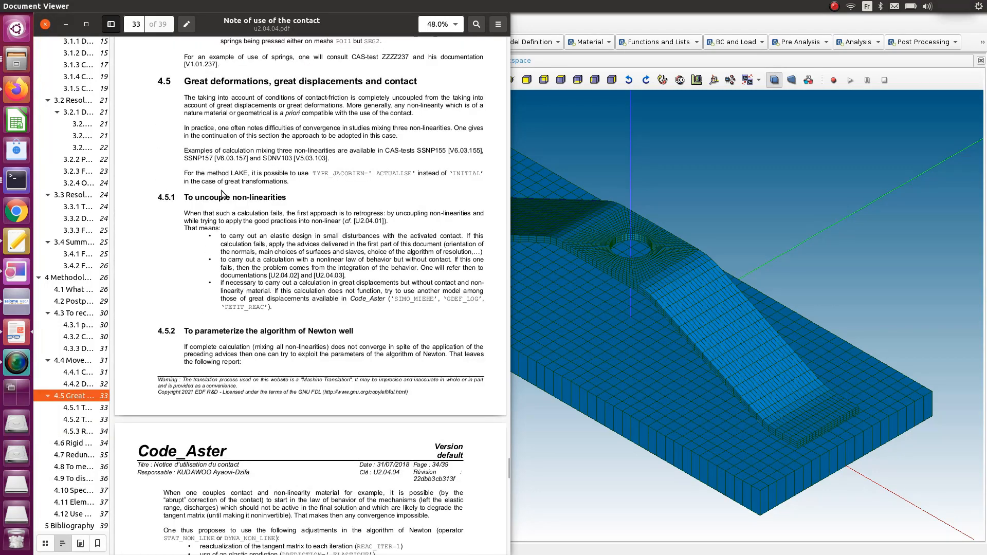
scroll(237, 283, up, 3)
scroll(237, 264, up, 9)
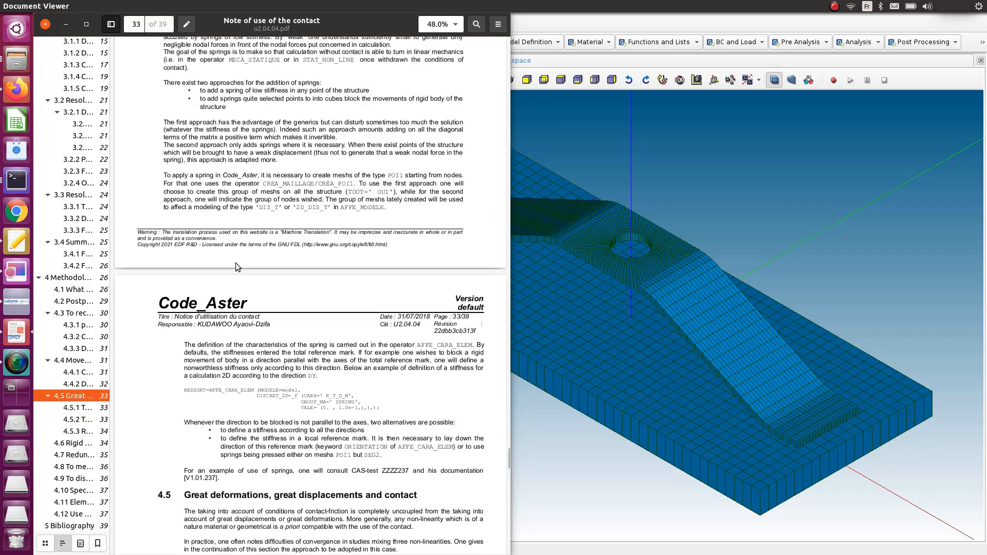
scroll(238, 268, up, 13)
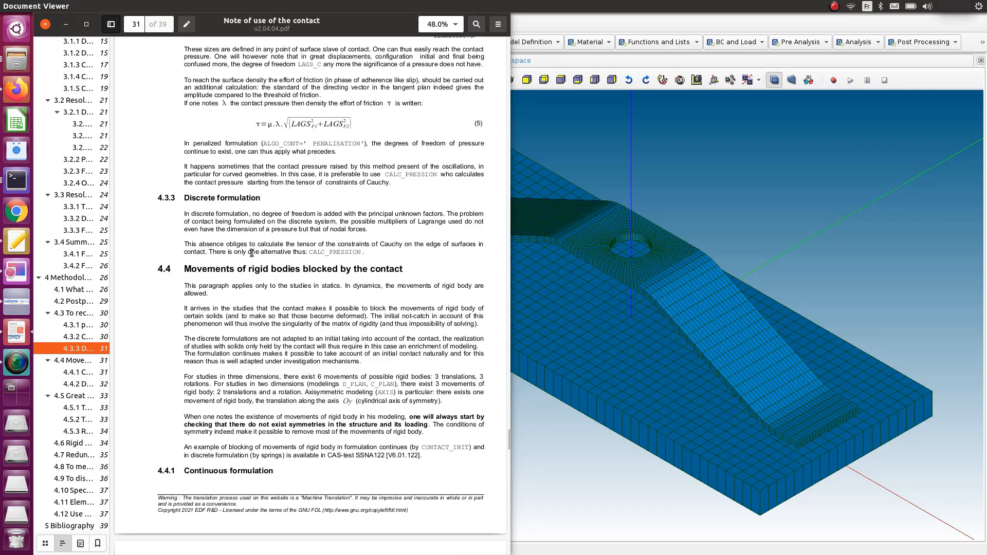
- Read from section 4.4.1 on continuous formulation to the Newton algorithm adjustments in section 4.5.2 of the contact note
scroll(223, 224, down, 15)
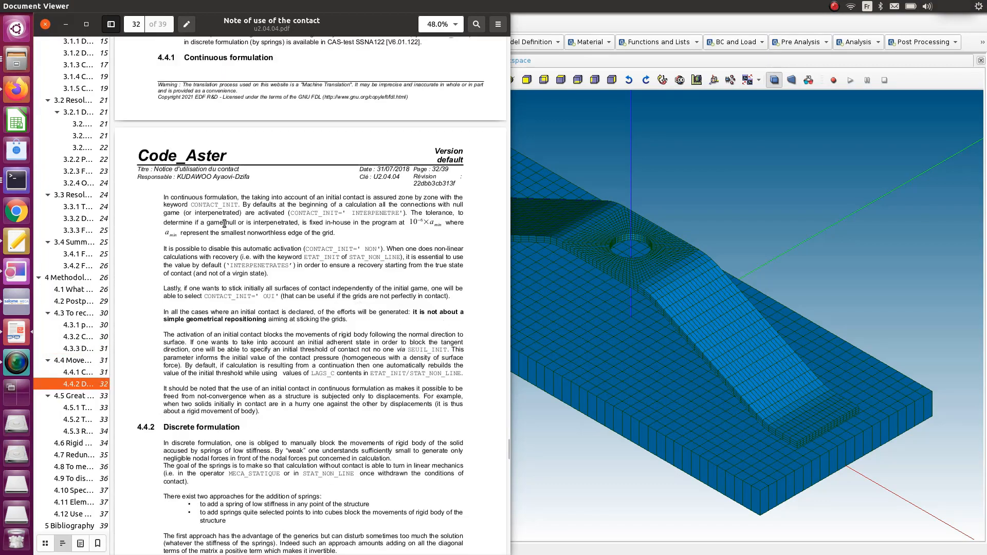
scroll(224, 226, down, 6)
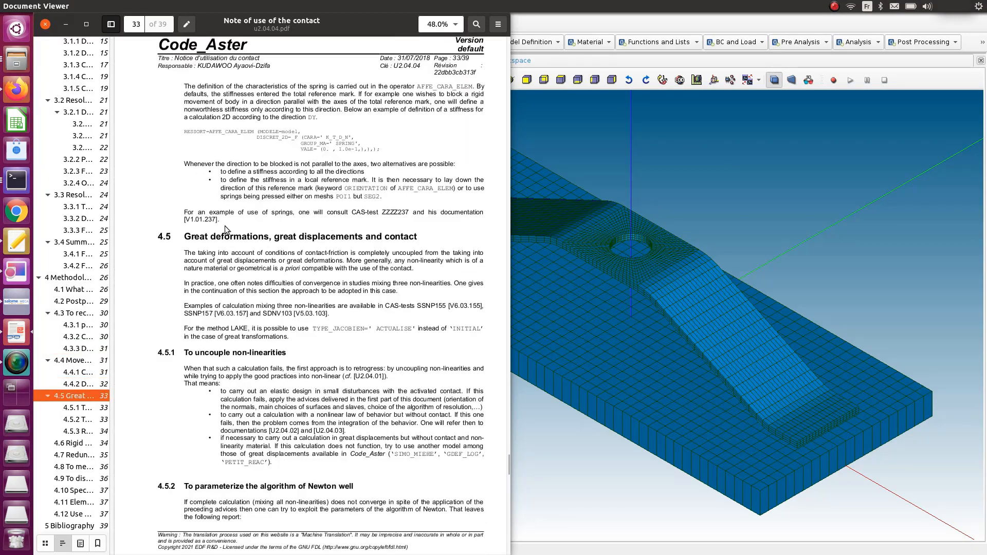
scroll(291, 246, down, 2)
scroll(286, 234, up, 1)
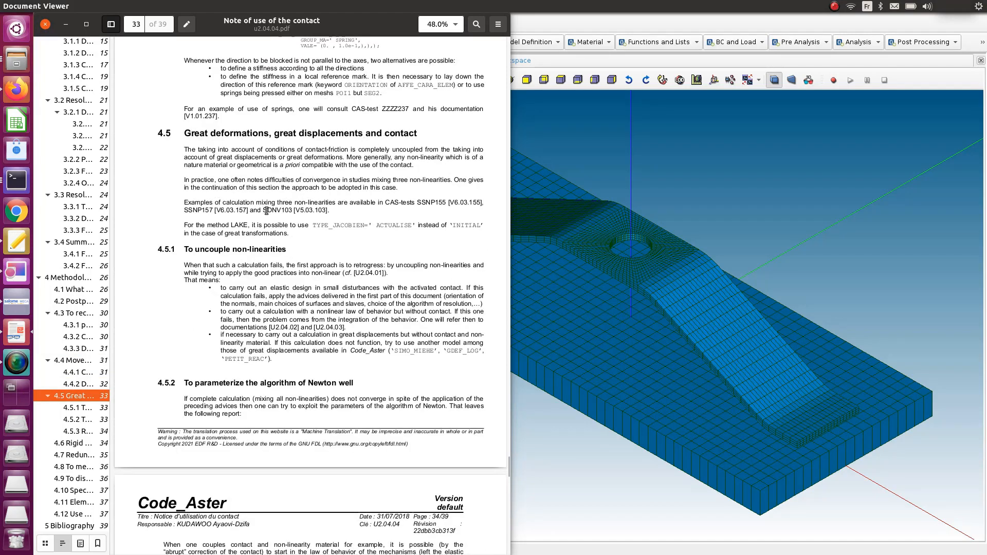
scroll(180, 208, down, 3)
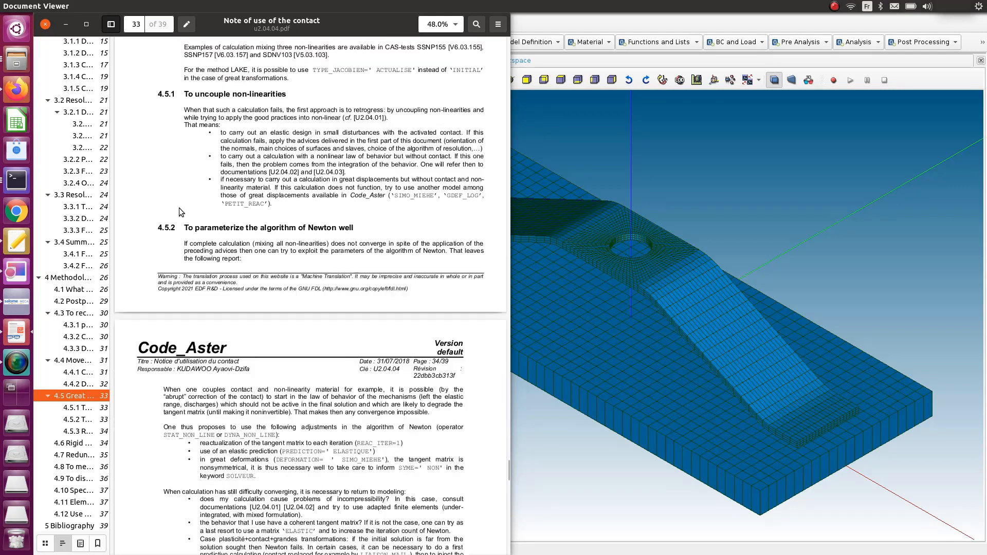
scroll(179, 209, down, 4)
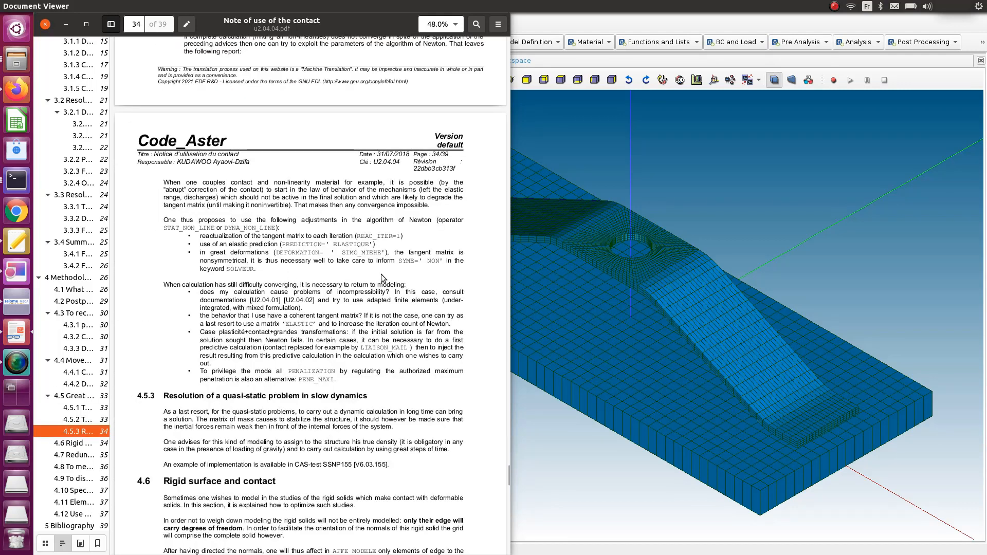
scroll(245, 234, down, 1)
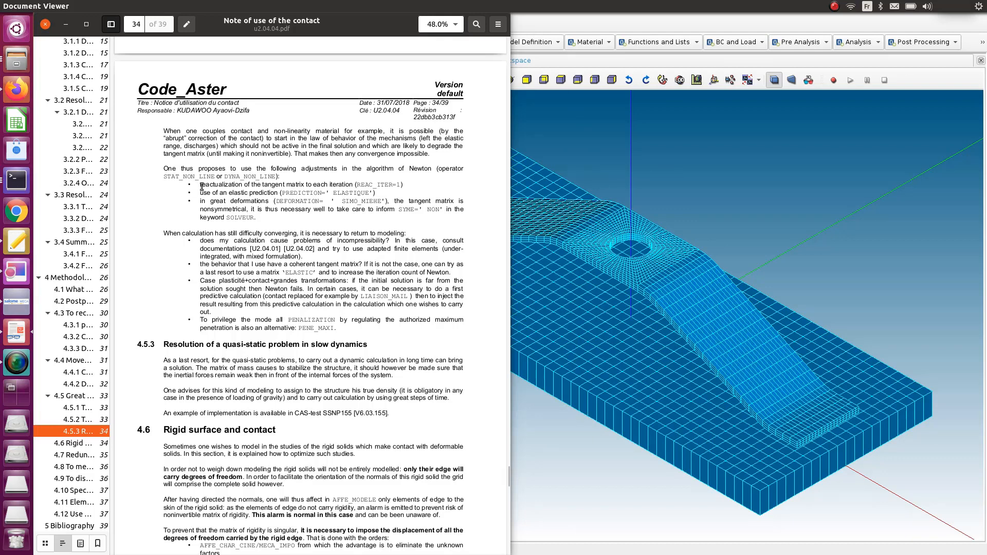
- Switch to Salome-Meca, open the NEWTON settings of the resnonl STAT_NON_LINE command and enable REAC_INCR with value 1, consulting the note's Newton advice
click(635, 183)
scroll(154, 186, down, 3)
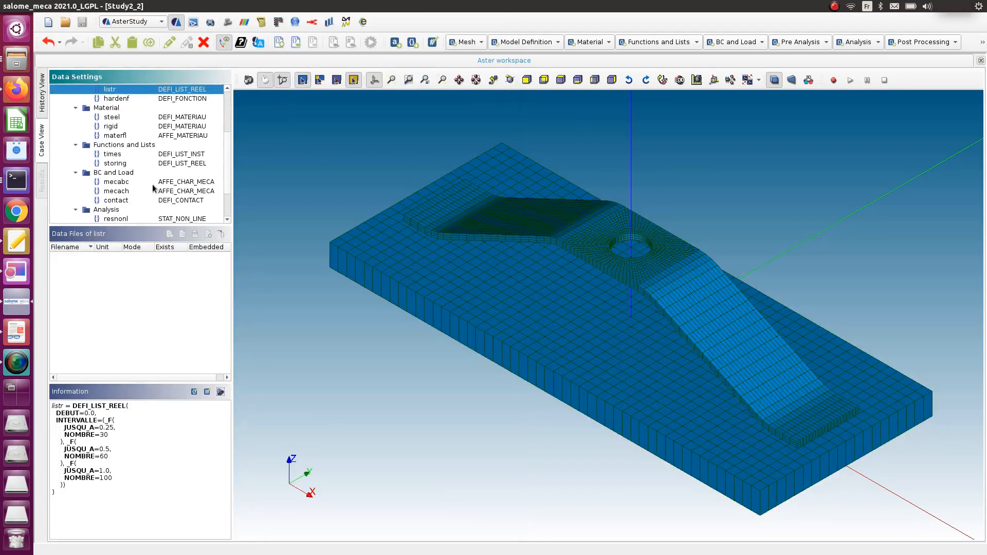
scroll(159, 202, down, 1)
double_click(180, 173)
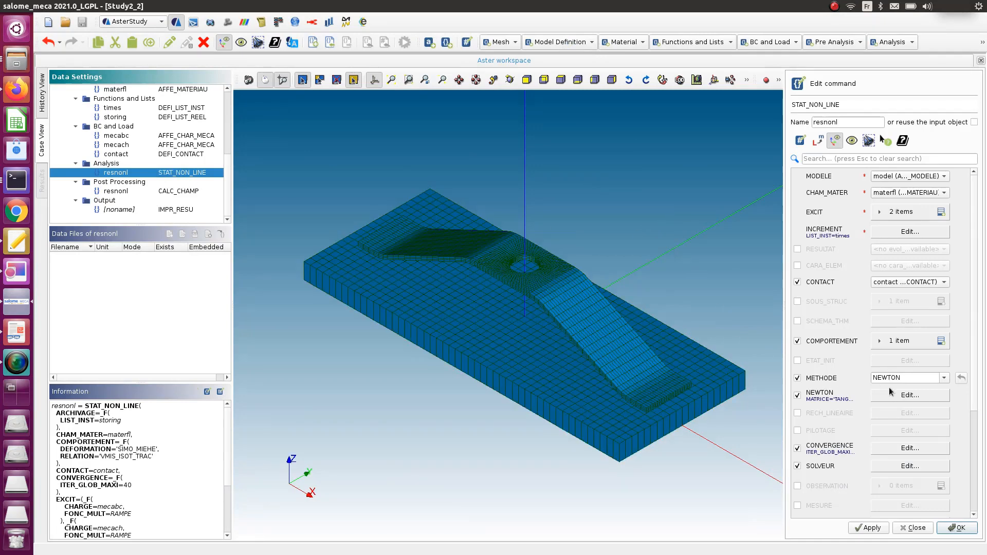
click(915, 396)
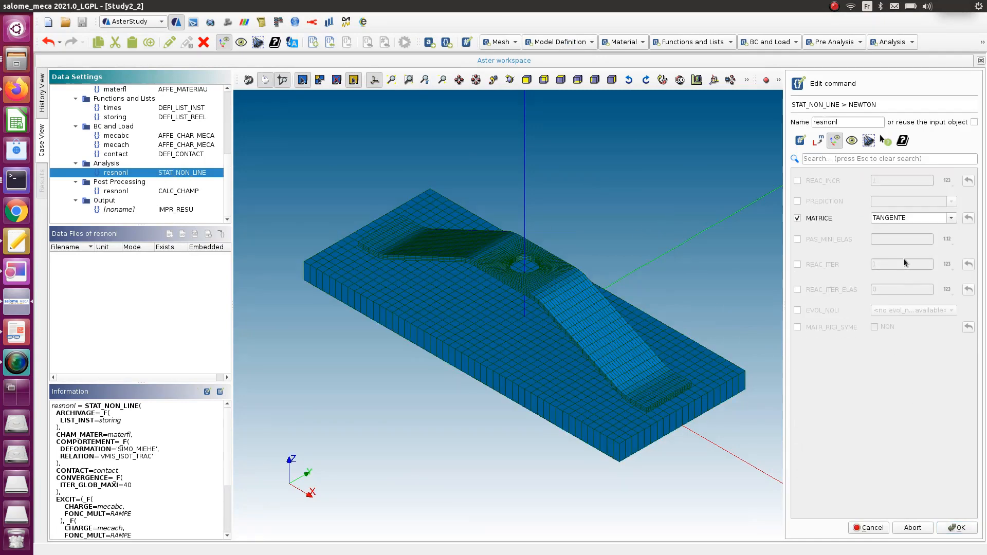
key(alt+Tab)
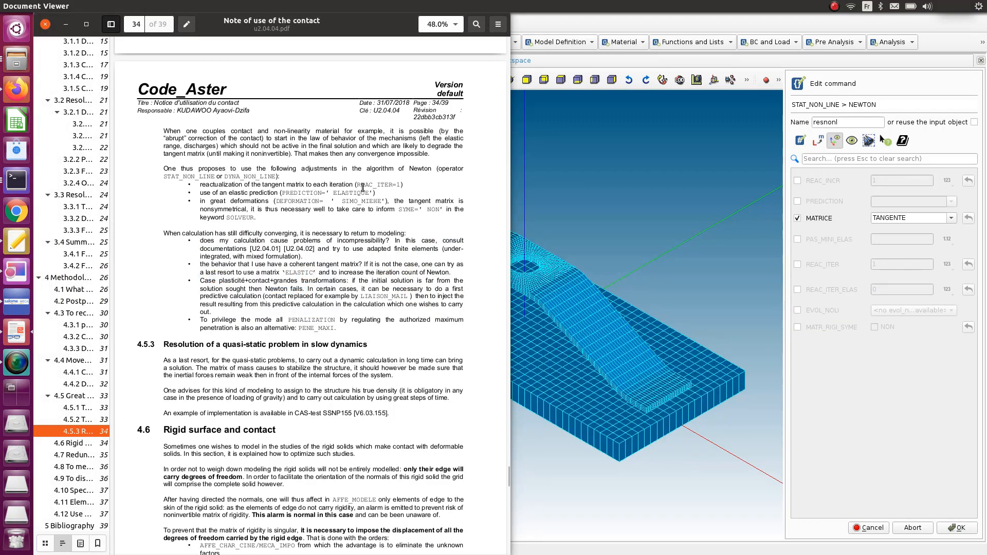
drag(357, 184, 398, 181)
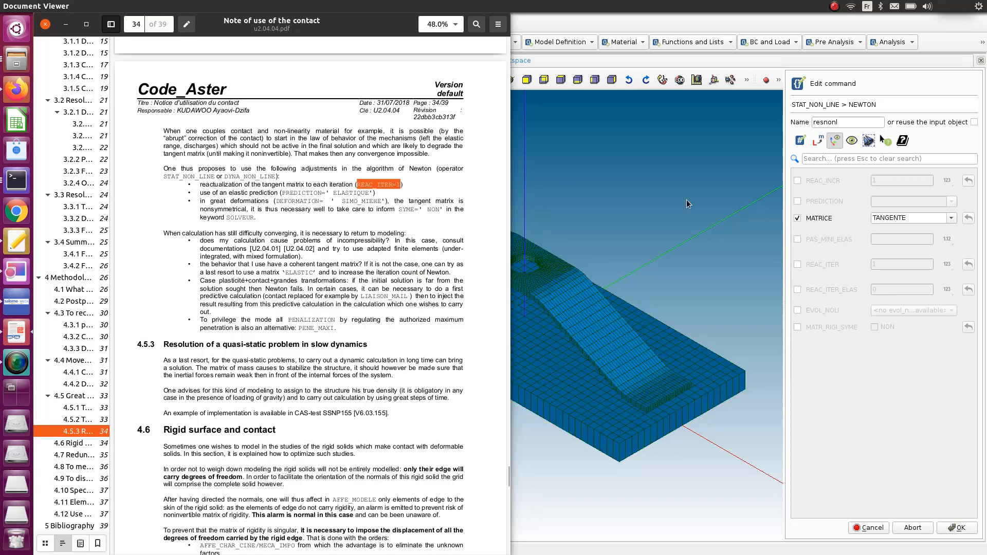
click(798, 182)
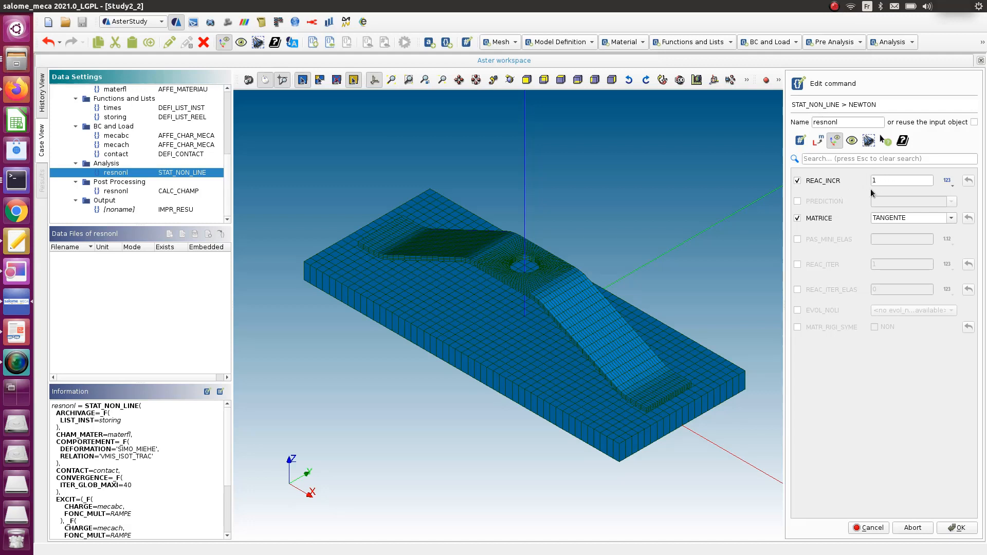
- Enable PREDICTION as ELASTIQUE and MATR_RIGI_SYME as NON in the NEWTON settings, checking against the note
key(alt+Tab)
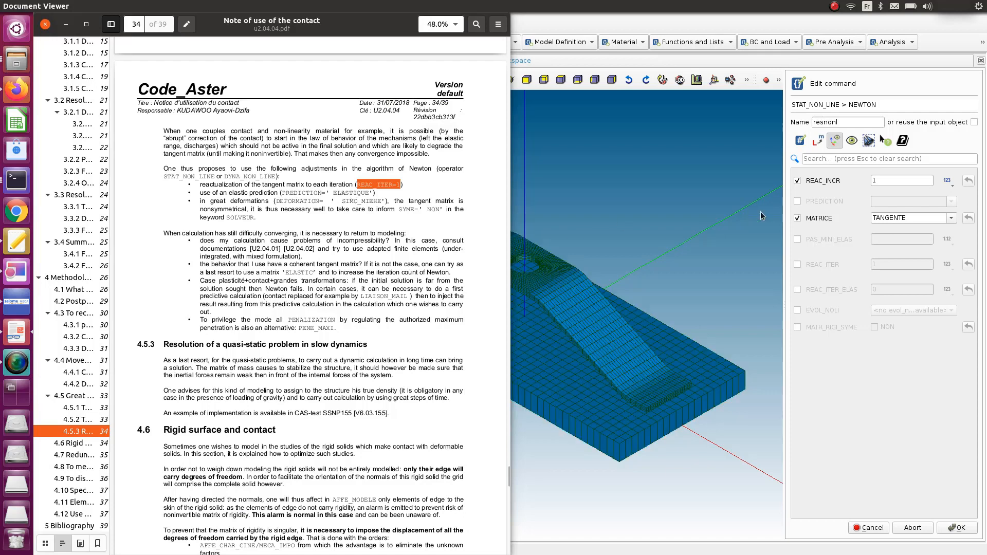
click(797, 202)
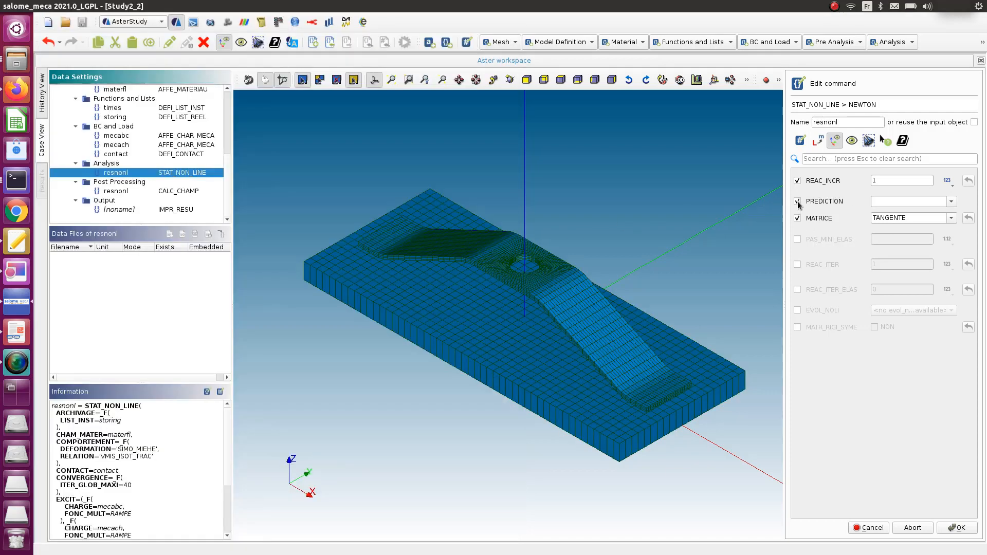
click(952, 202)
click(913, 218)
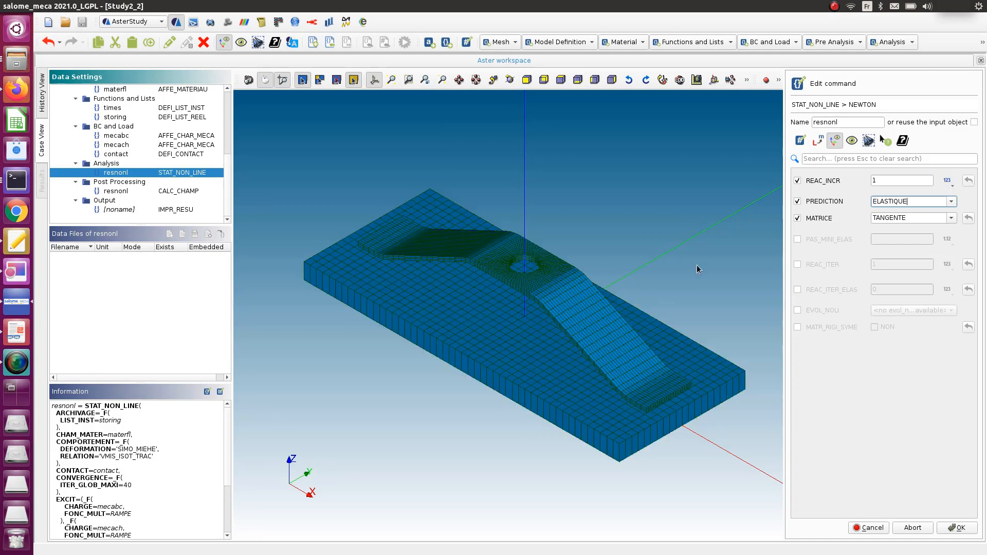
key(alt+Tab)
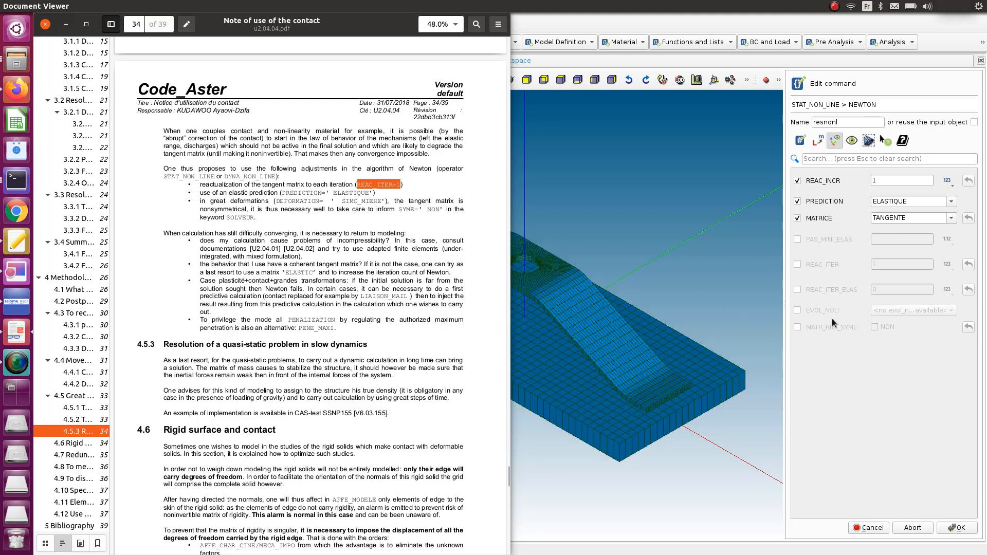
click(797, 327)
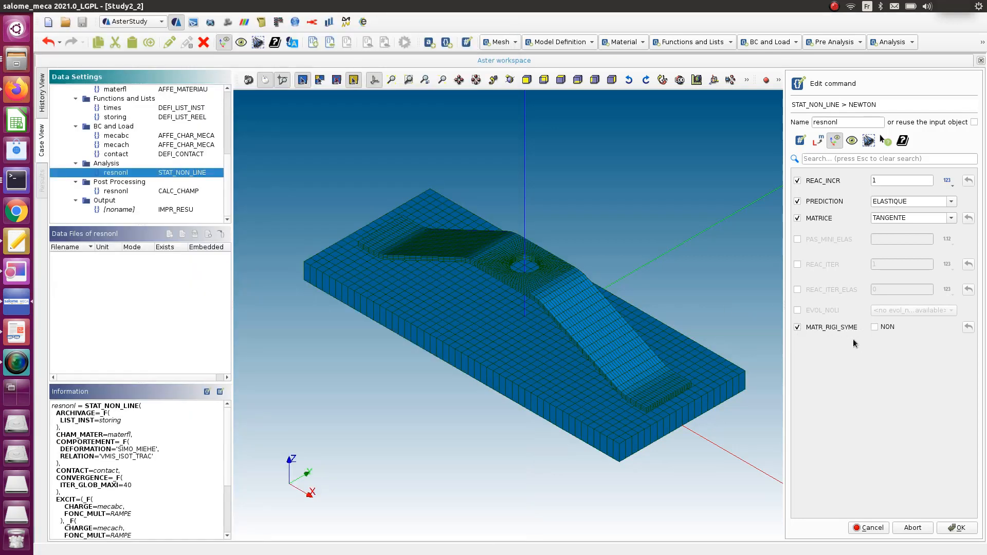
- Return to the contact note and look through sections 4.5.3 to 4.10, then go back to the Newton algorithm advice in 4.5.2
key(alt+Tab)
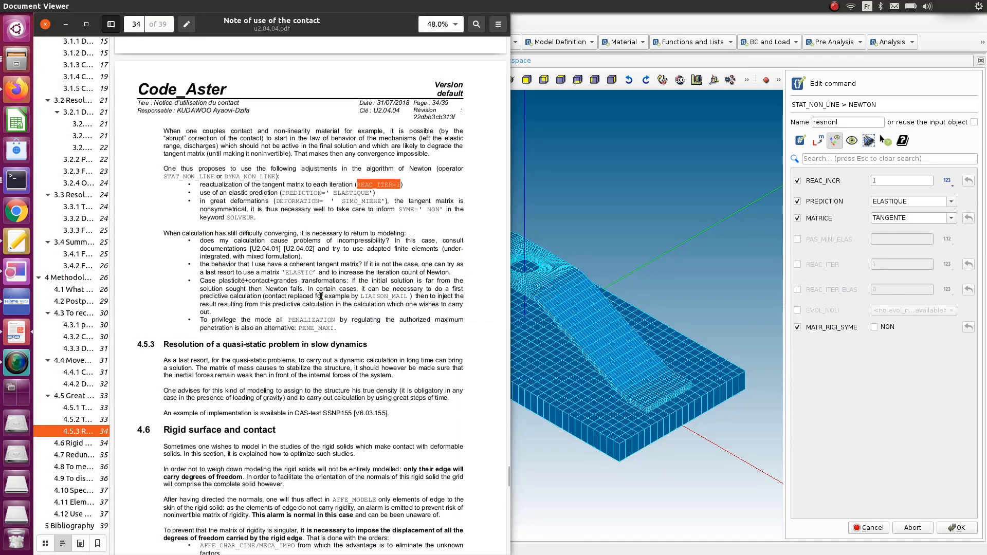
scroll(329, 315, down, 5)
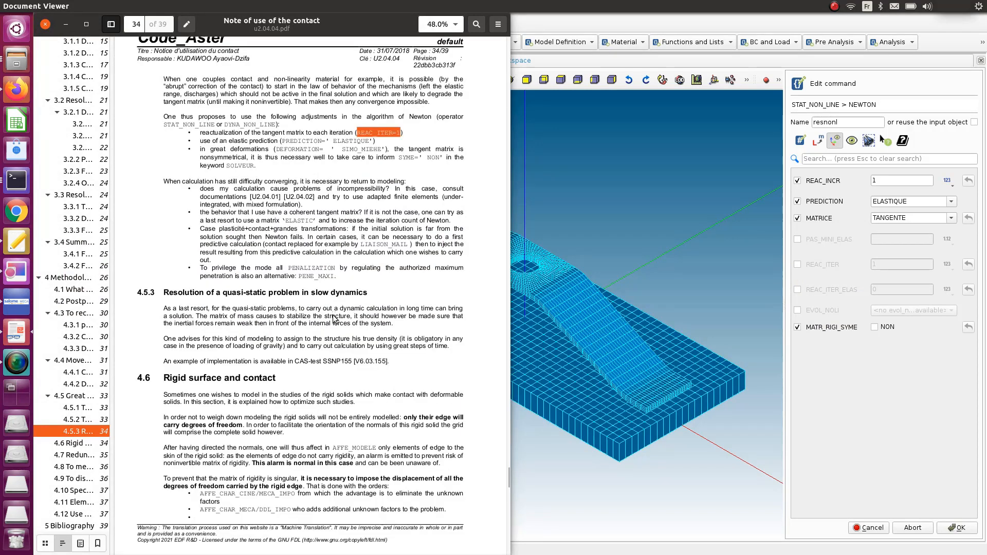
scroll(307, 364, down, 10)
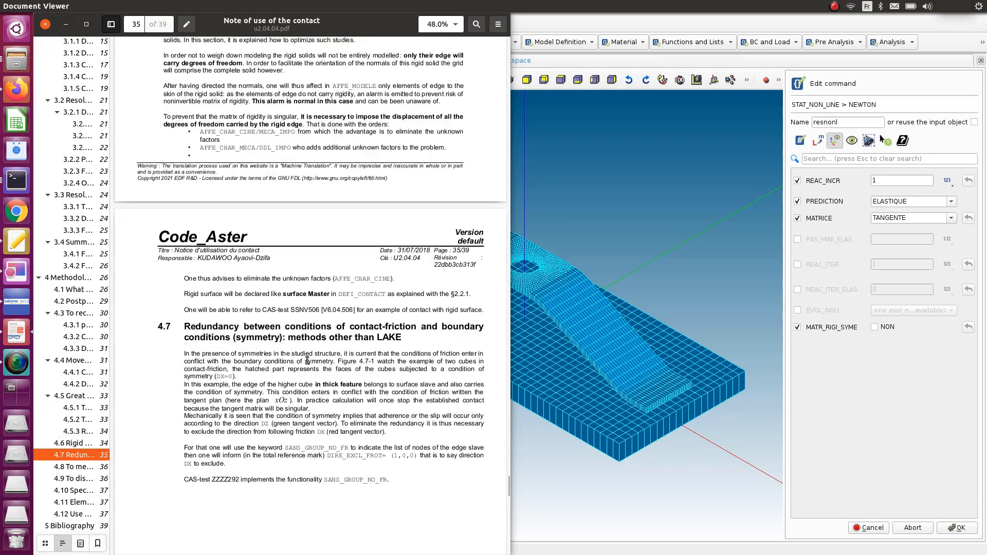
scroll(307, 363, down, 20)
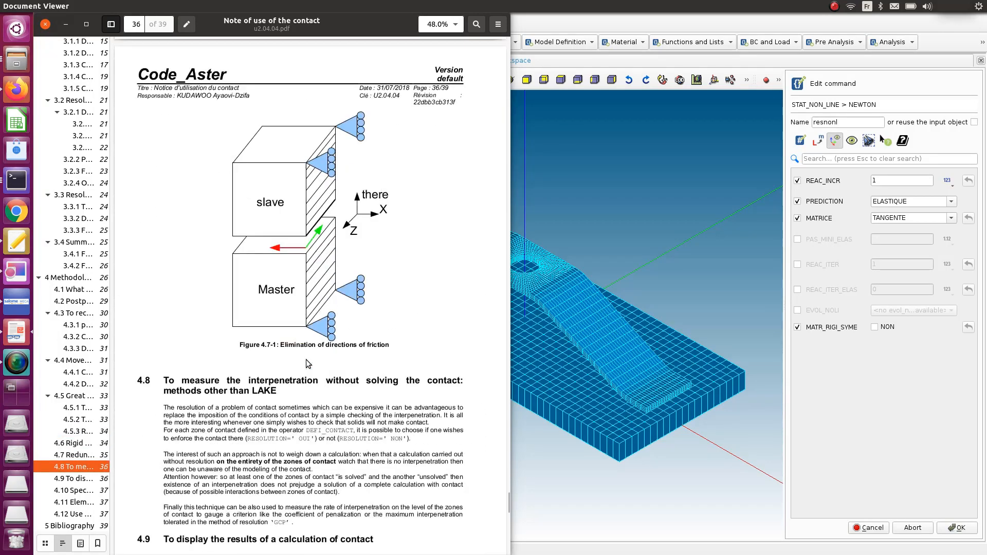
scroll(308, 360, down, 12)
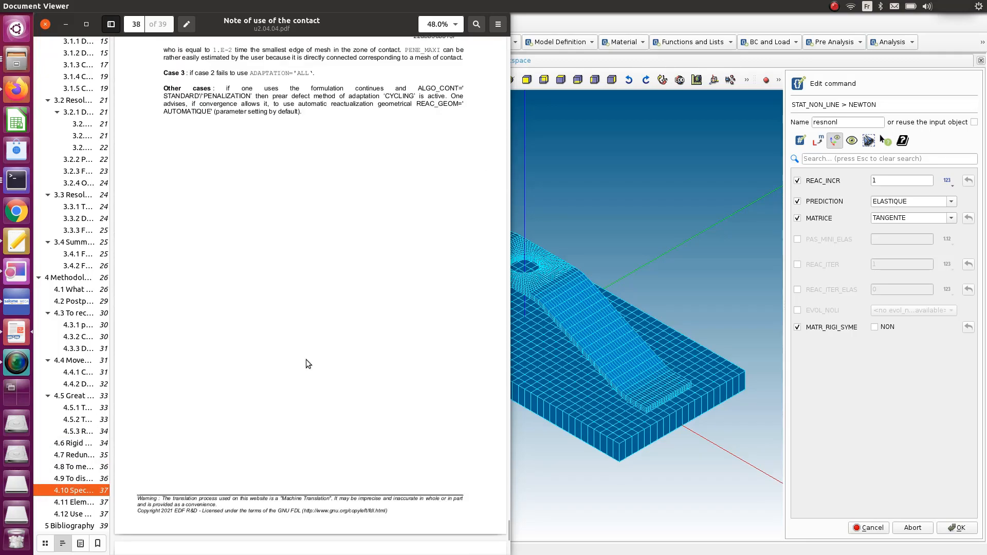
scroll(307, 362, up, 20)
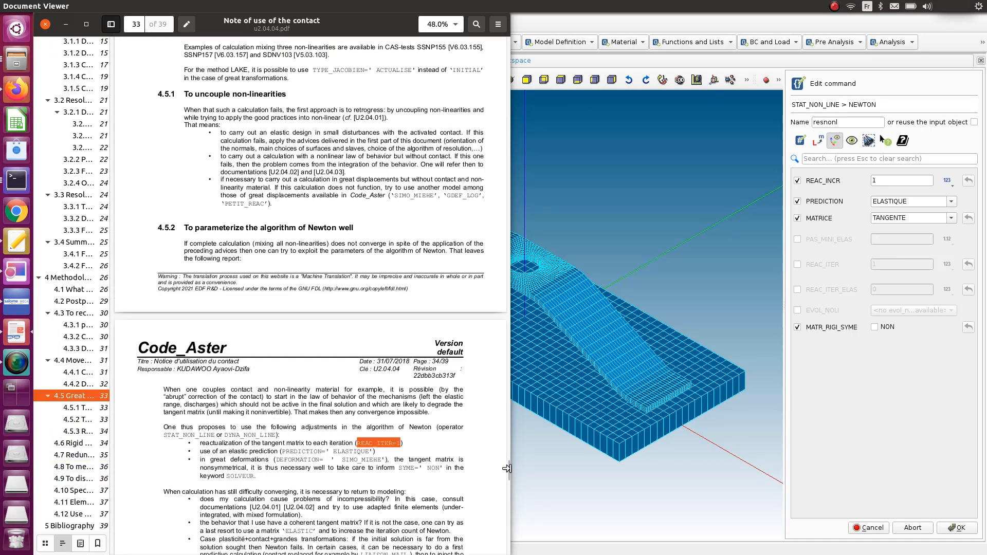
- Return to the start of the contact note and look through its title page and table of contents
key(alt+Tab)
key(alt+Tab)
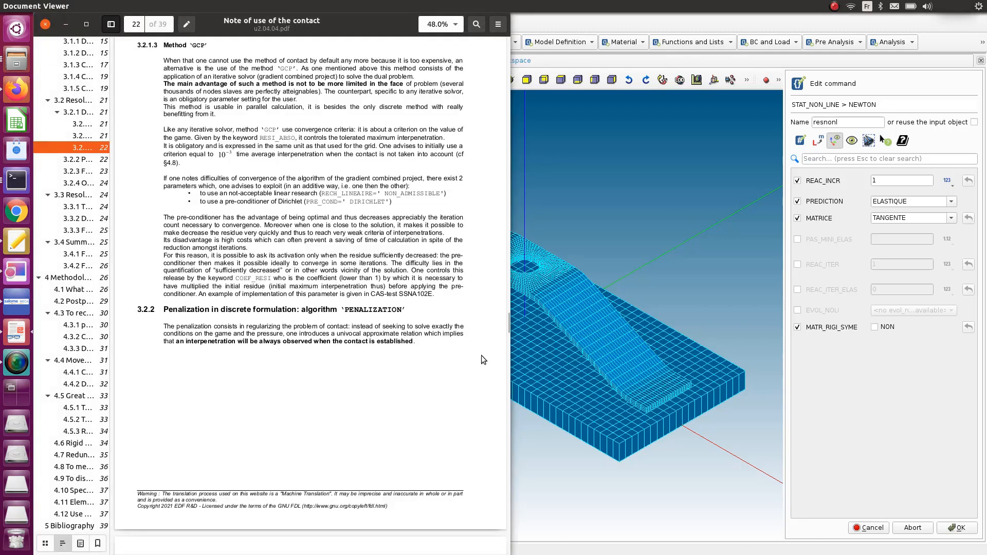
drag(507, 315, 499, 44)
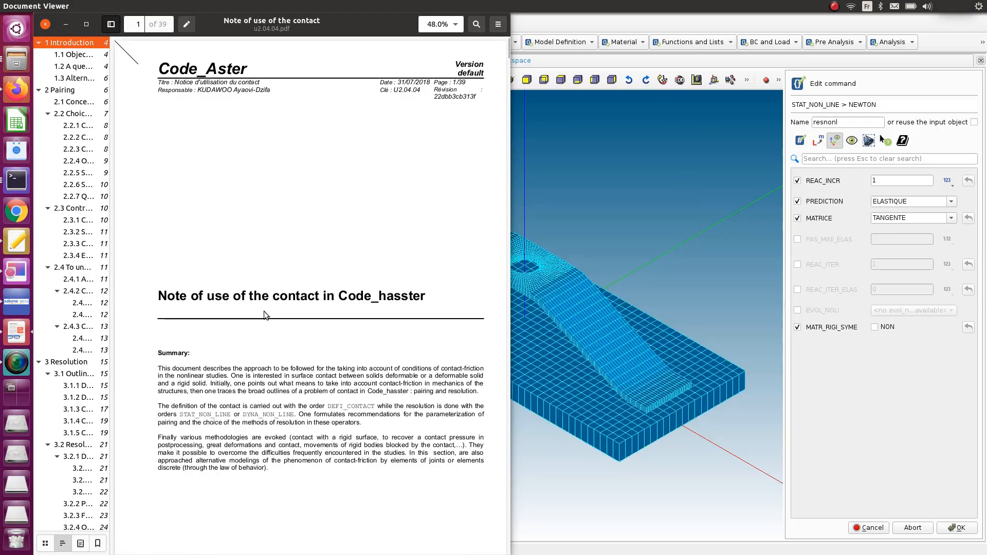
scroll(285, 335, down, 10)
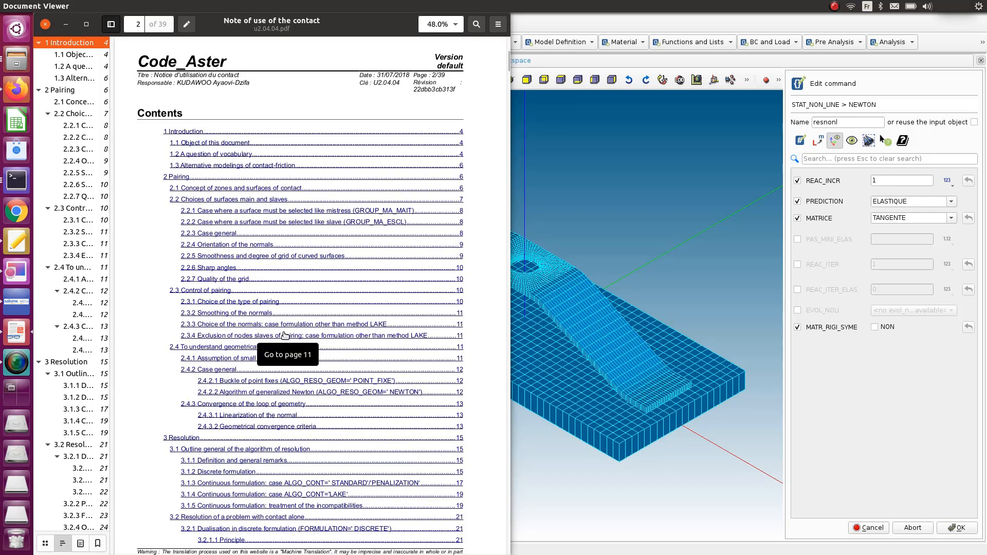
scroll(286, 336, down, 8)
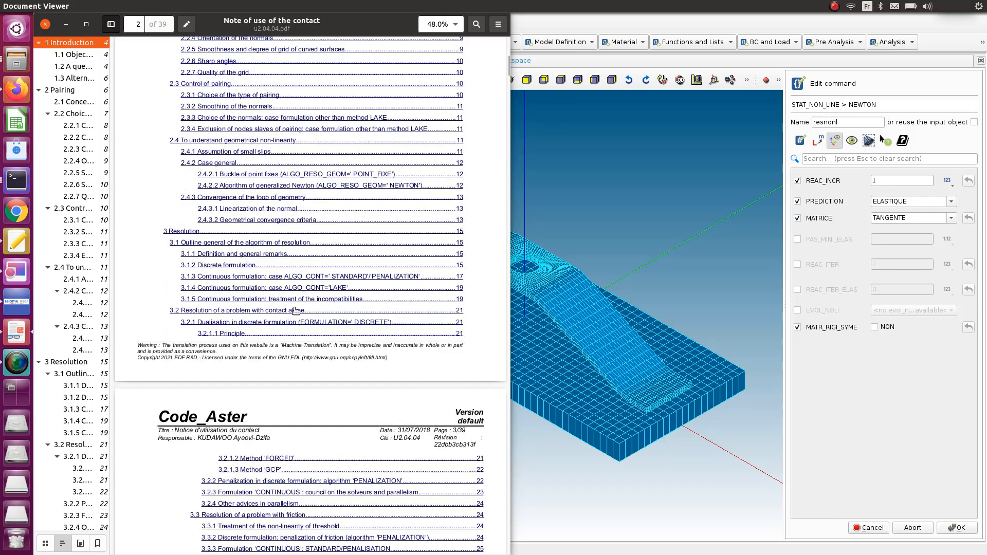
scroll(298, 303, down, 4)
- Switch to Salome-Meca, accept the NEWTON settings, store the resnonl STAT_NON_LINE command and save the study
click(754, 206)
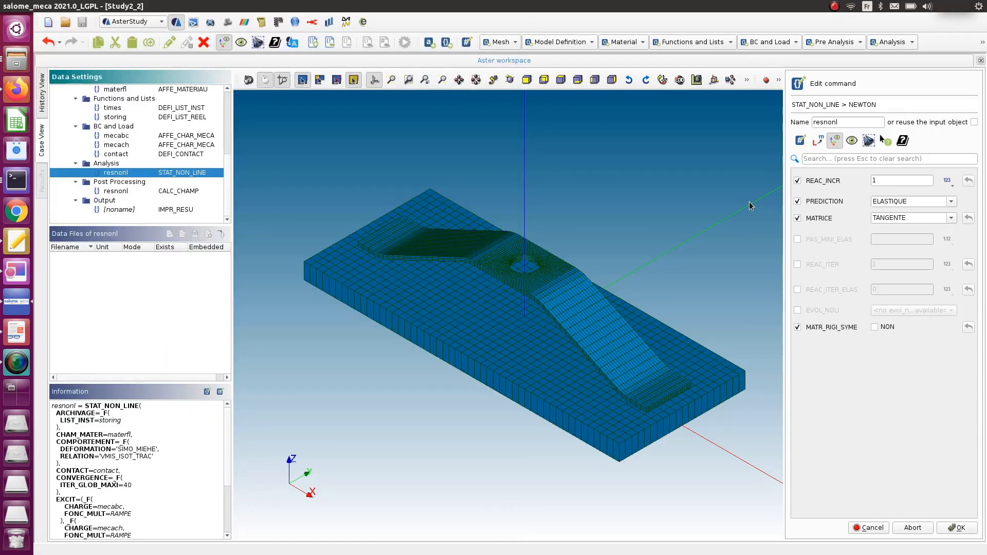
click(958, 528)
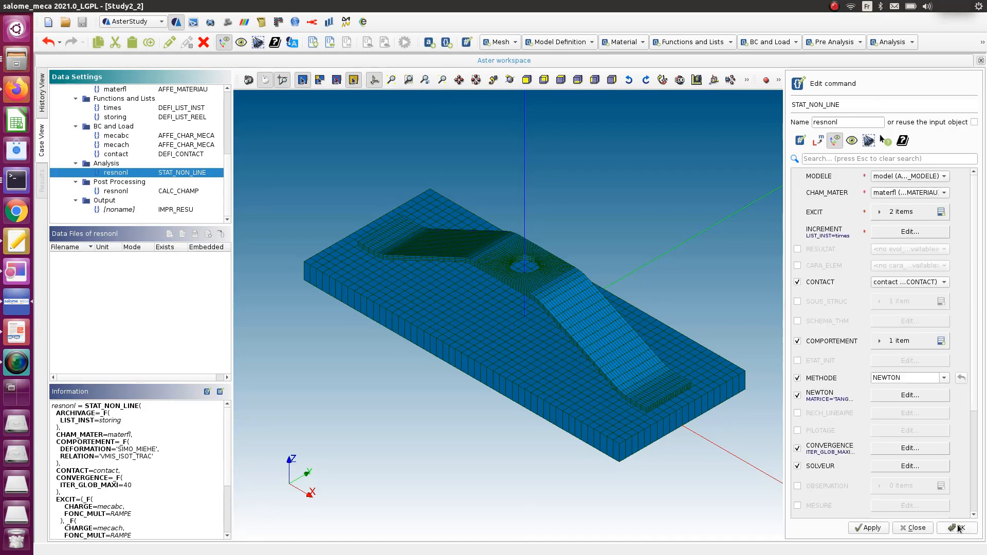
click(960, 529)
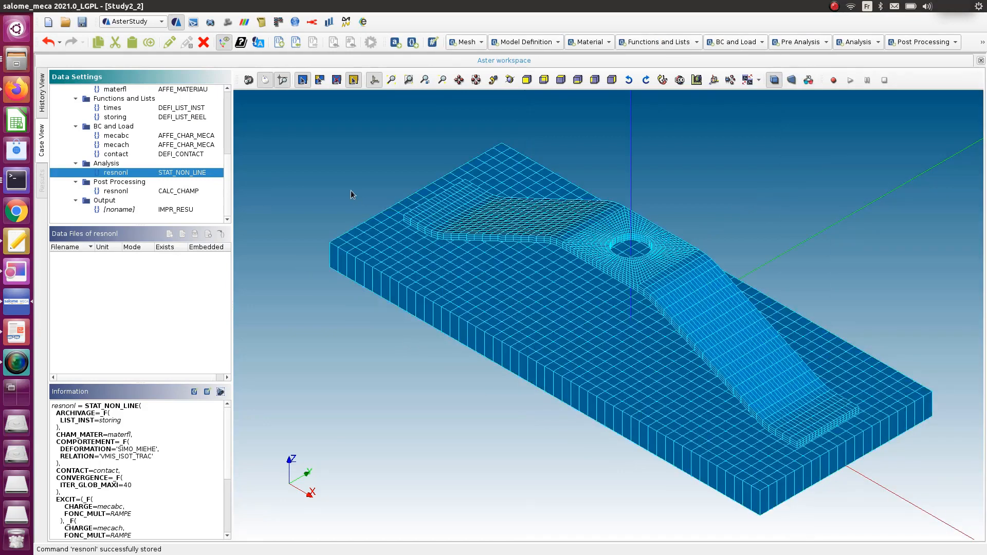
click(83, 23)
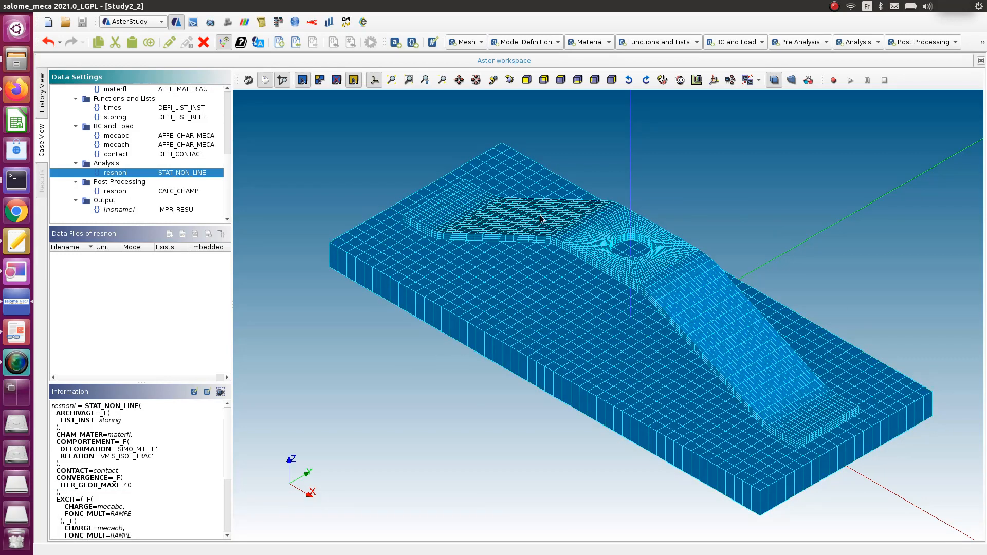
scroll(437, 343, up, 3)
scroll(437, 344, down, 1)
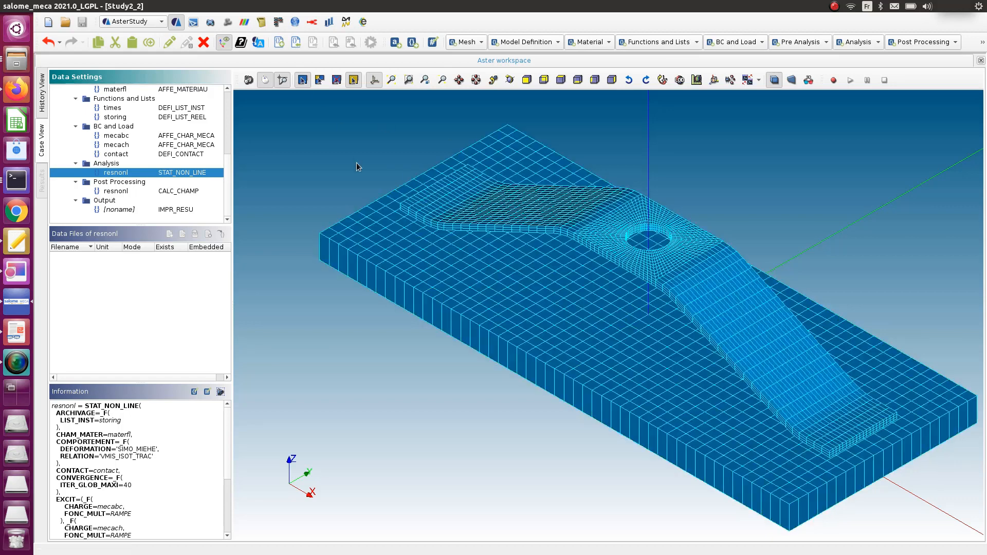
scroll(484, 266, up, 1)
scroll(484, 266, up, 1)
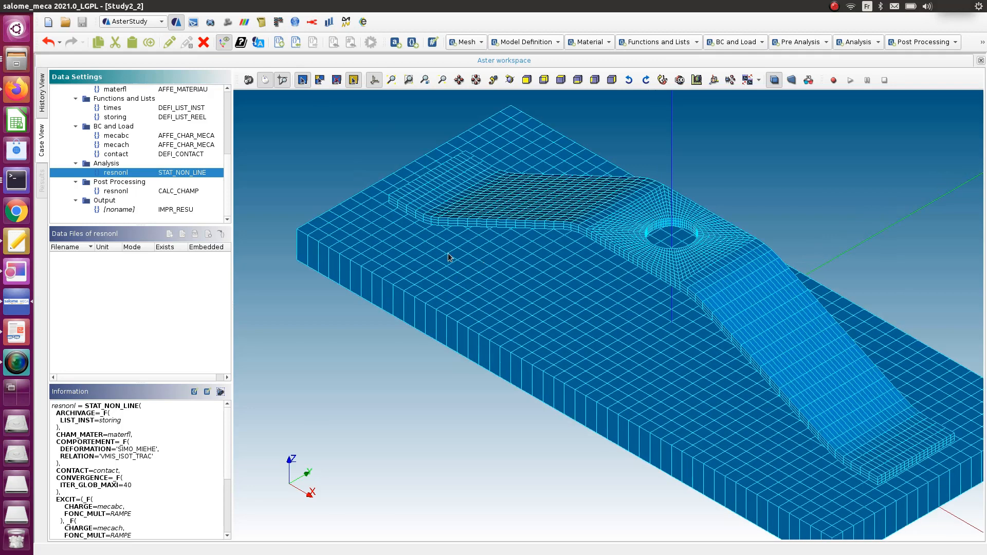
scroll(439, 240, down, 1)
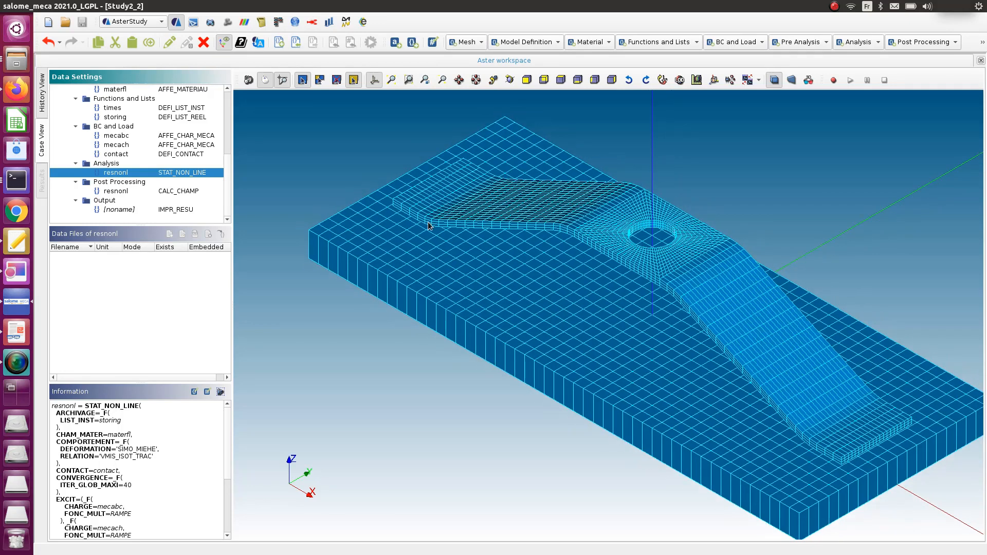
- Switch to the Mesh module and display the spring_plate mesh, focusing on the curved foot of the leaf spring
click(228, 22)
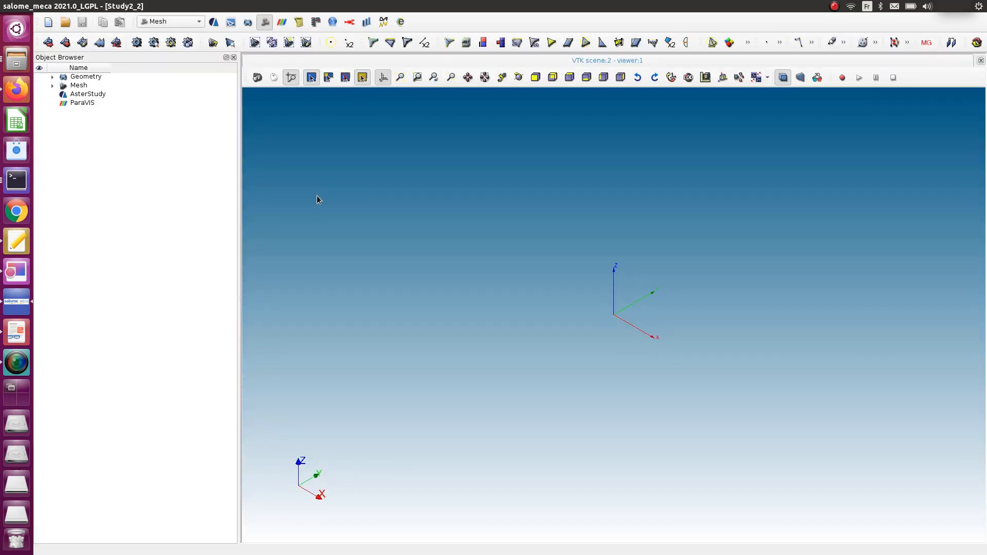
click(53, 85)
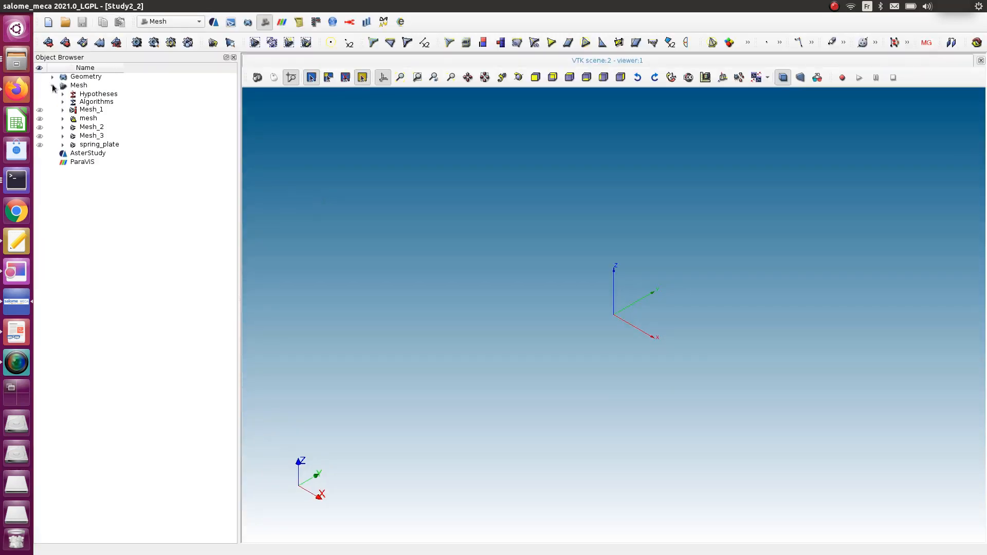
click(63, 145)
click(40, 145)
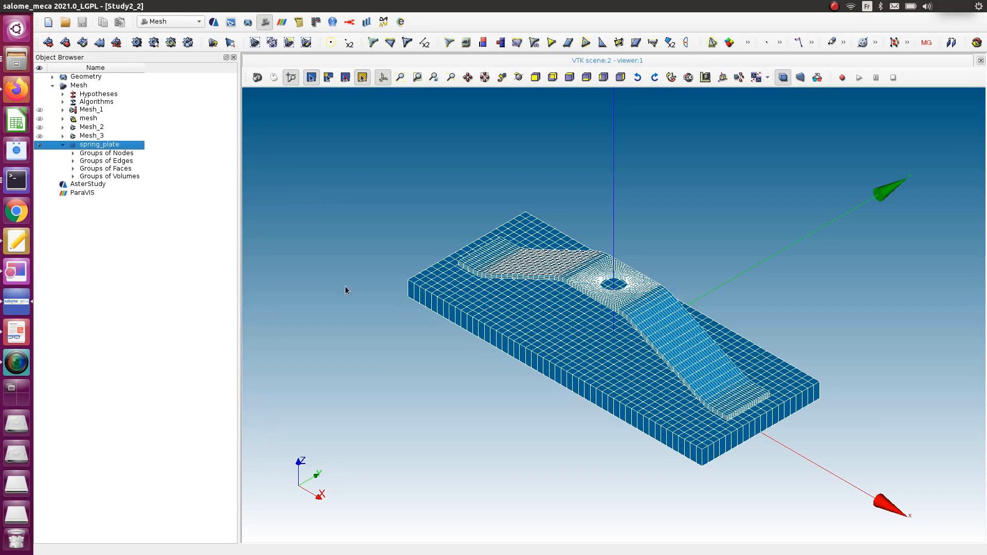
scroll(341, 228, up, 5)
scroll(403, 325, up, 10)
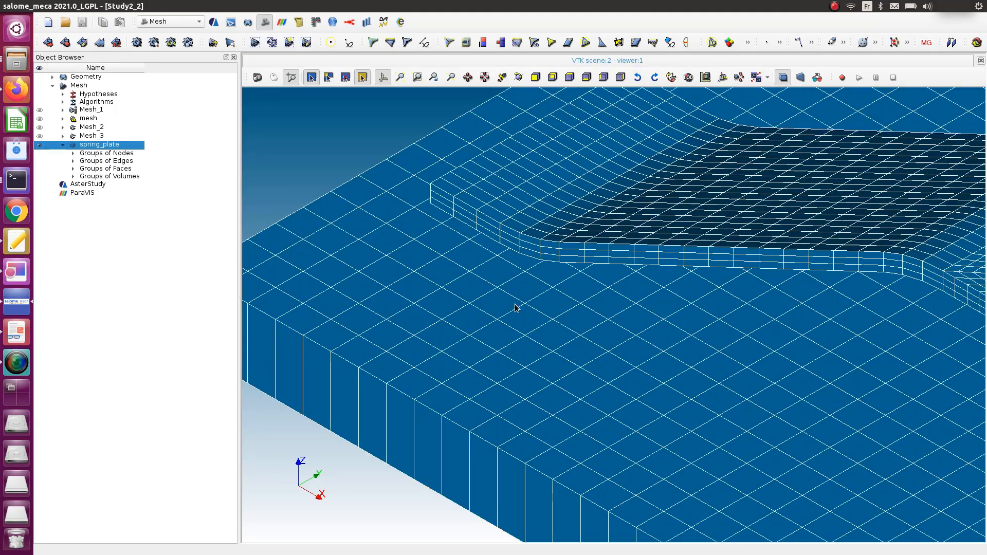
scroll(504, 245, up, 5)
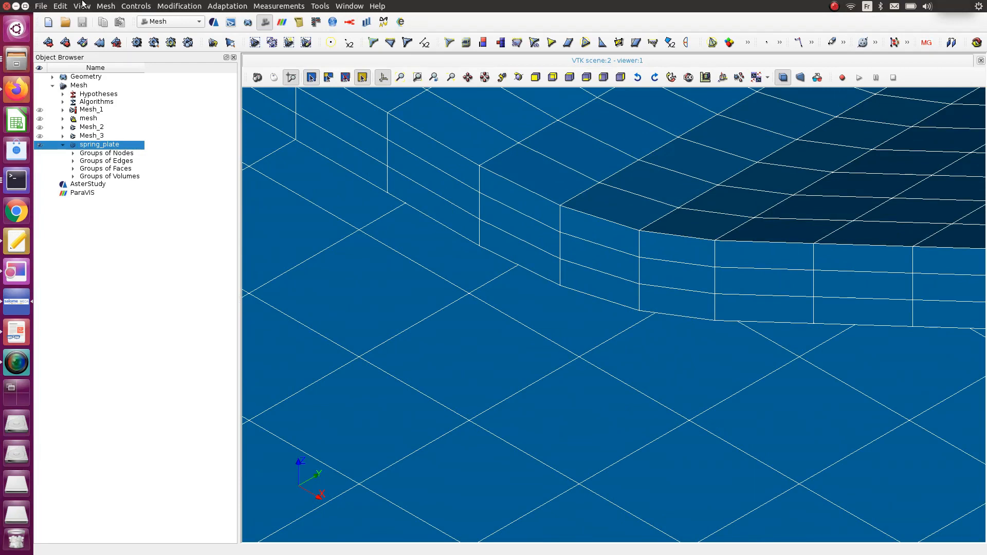
- Create a standalone node group named A1 on spring_plate from the single lower-edge node at the spring's bend
click(82, 6)
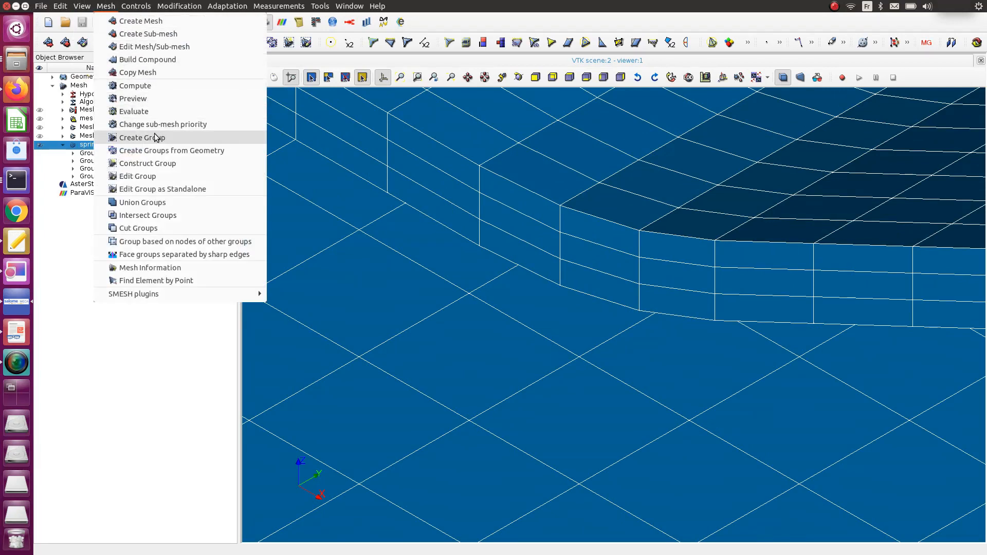
click(158, 139)
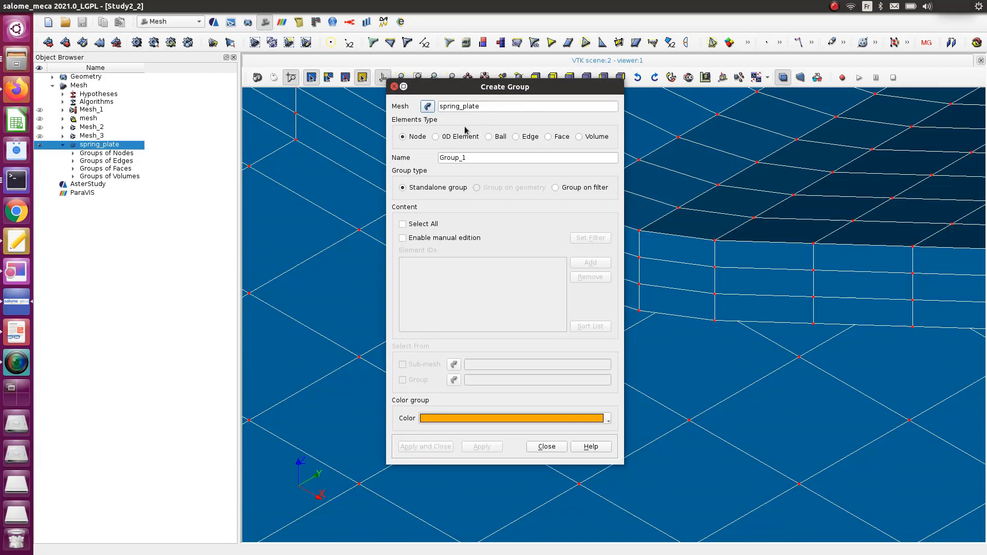
drag(492, 92, 270, 140)
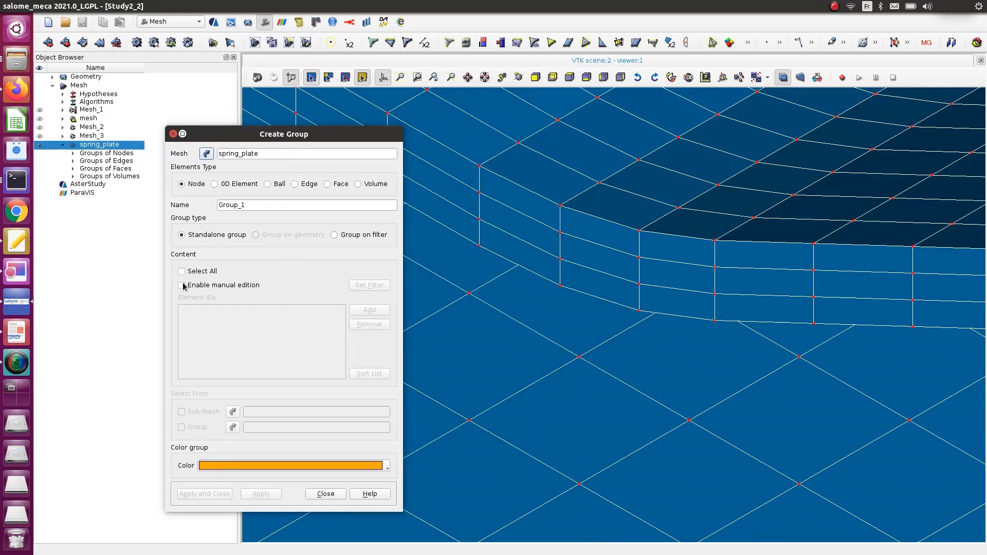
click(183, 286)
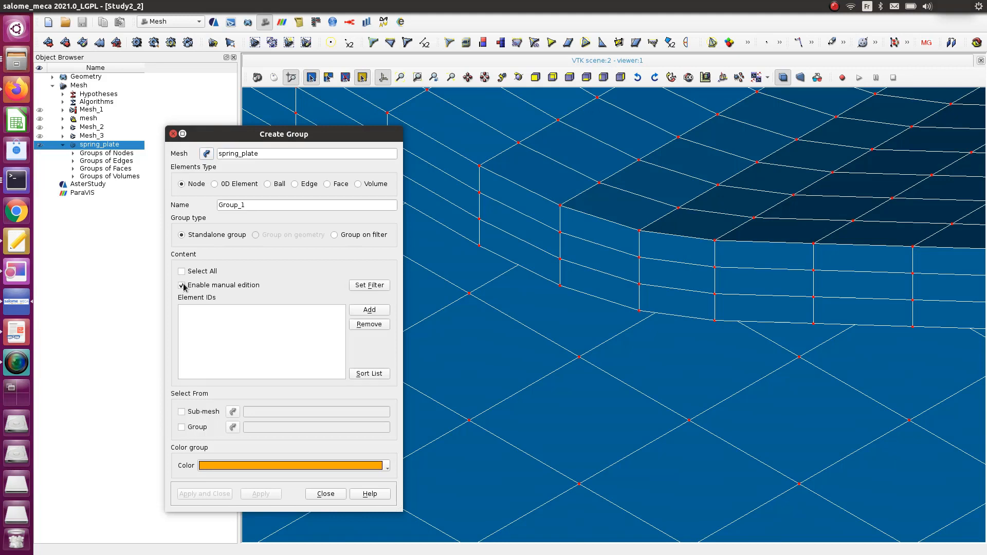
click(562, 291)
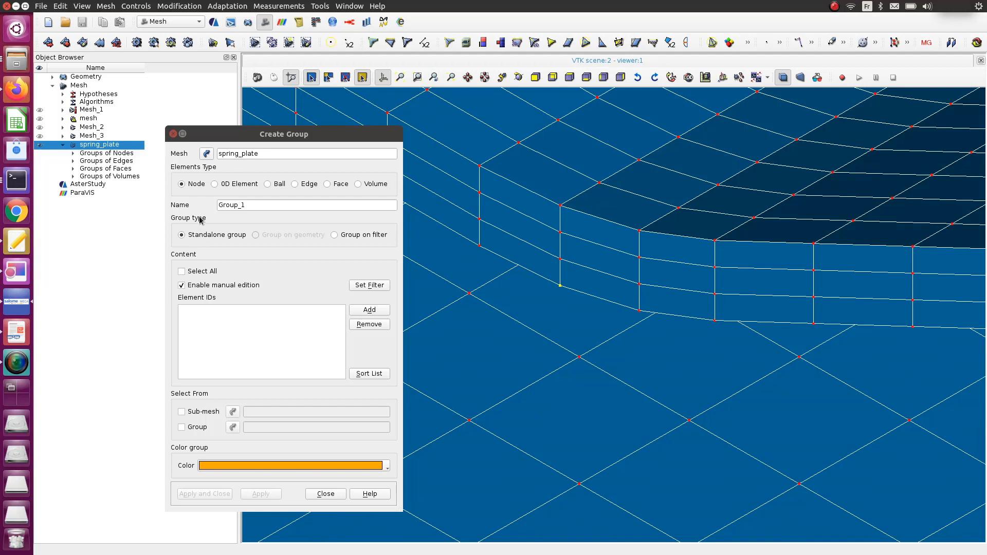
double_click(252, 208)
text(A1)
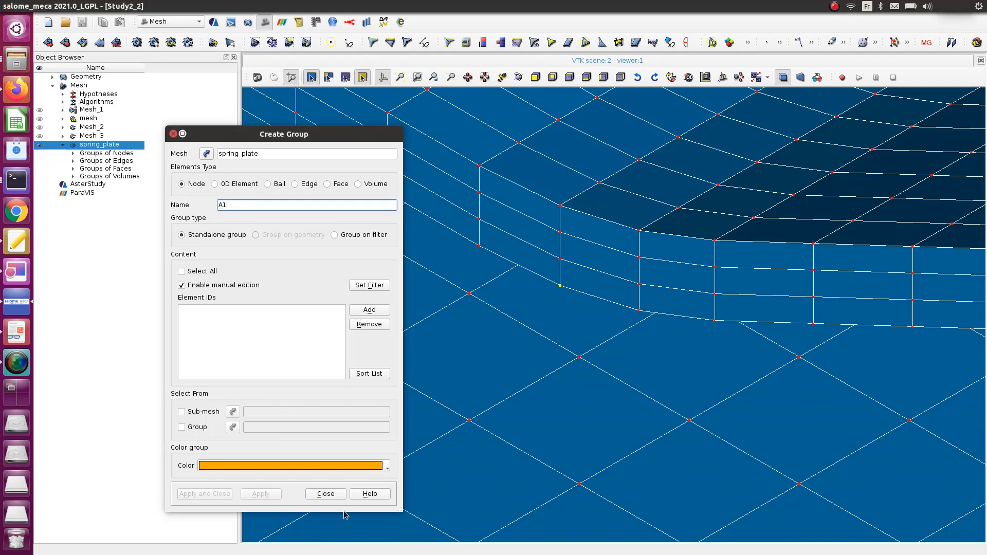
click(356, 309)
click(205, 494)
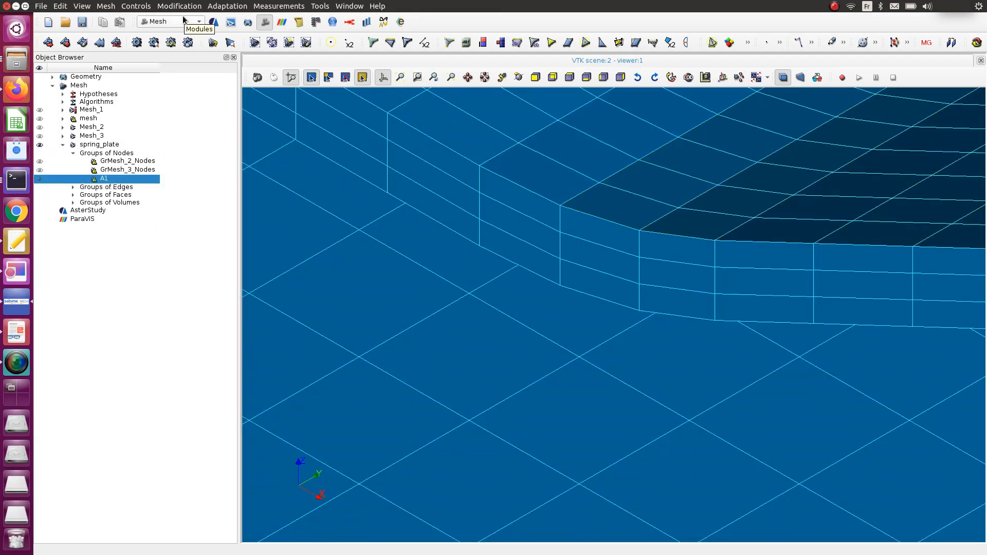
- Return to AsterStudy's case data, reopen the resnonl STAT_NON_LINE command and enable SUIVI_DDL with one item
click(214, 23)
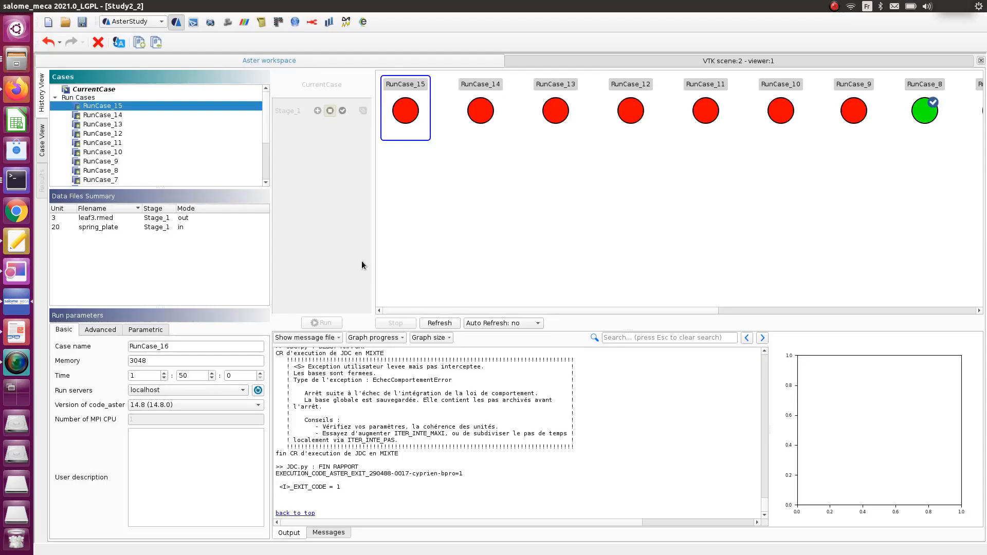
click(43, 142)
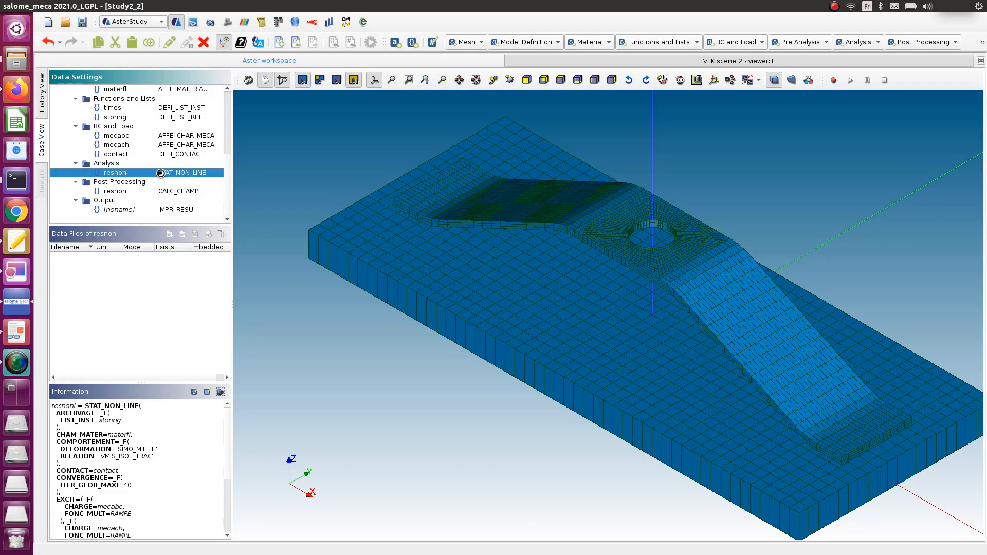
double_click(164, 175)
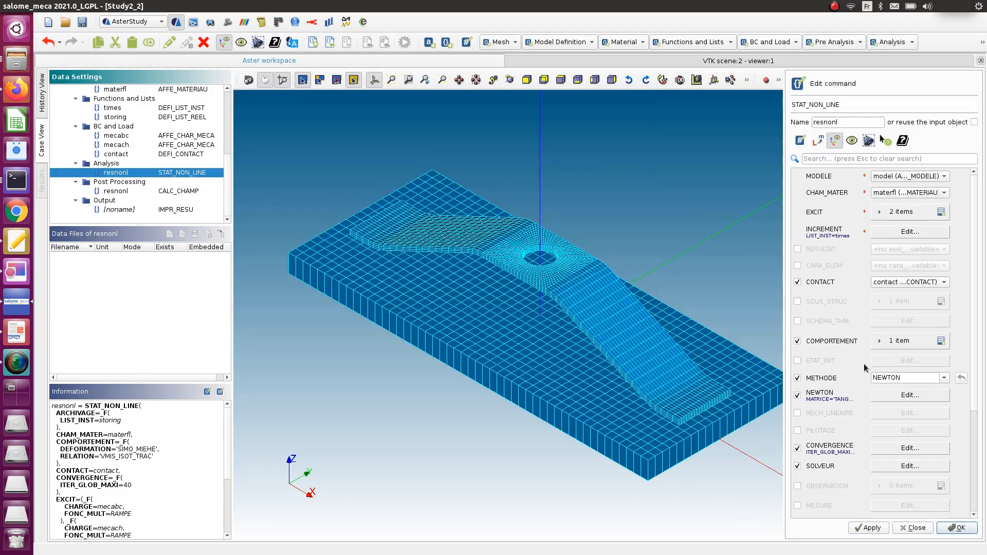
scroll(869, 377, down, 5)
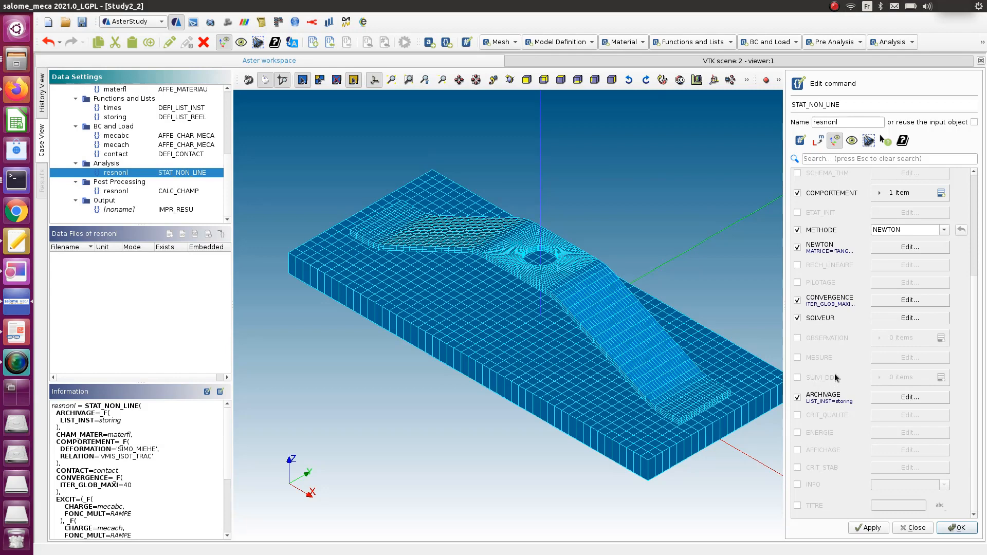
click(798, 378)
click(941, 377)
scroll(815, 370, down, 1)
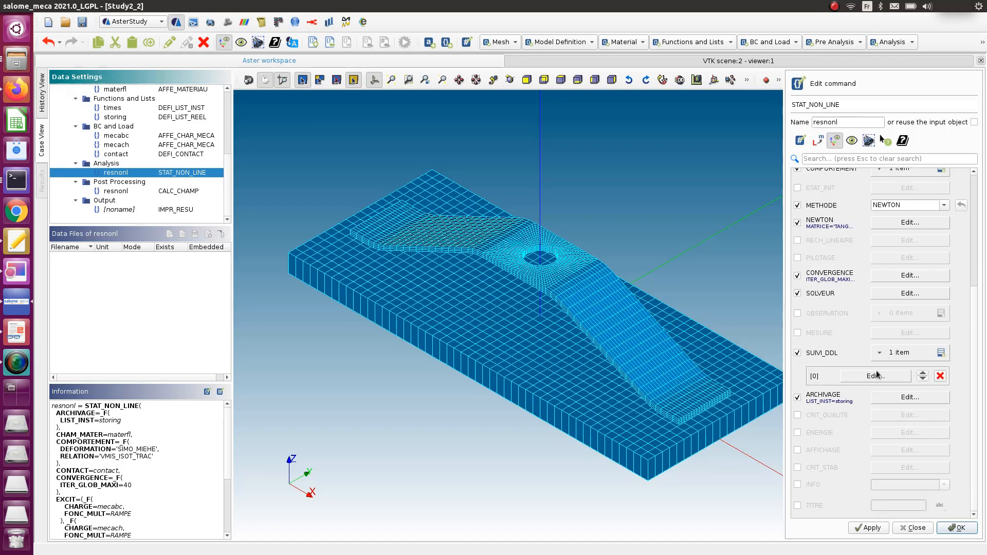
- In the SUIVI_DDL item, set NOM_CHAM to DEPL and assign node group A1 as GROUP_NO
click(877, 377)
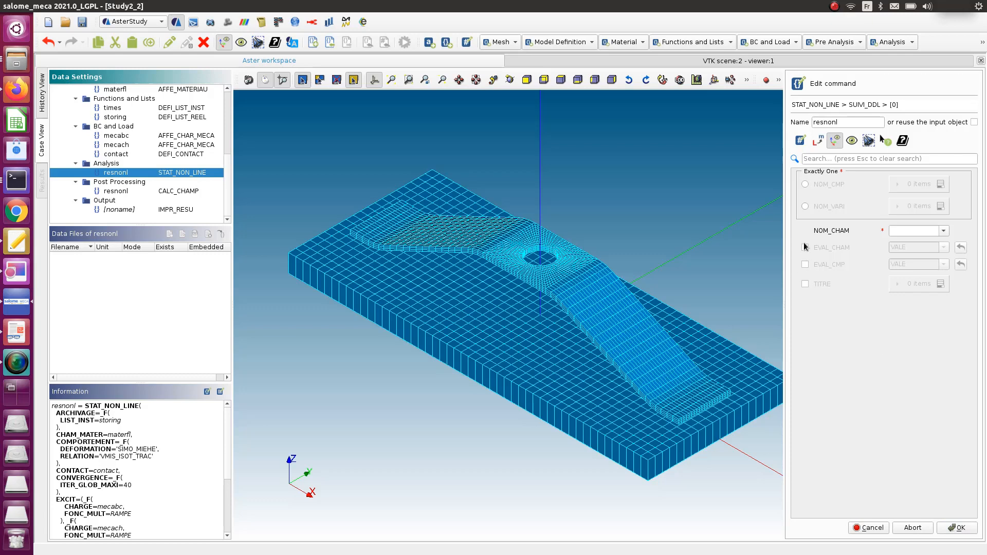
click(944, 232)
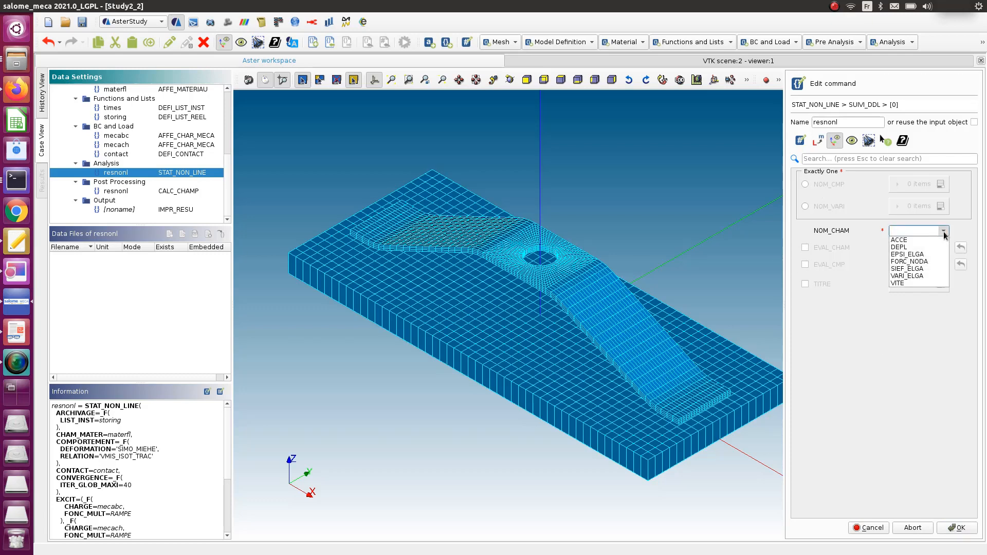
click(917, 248)
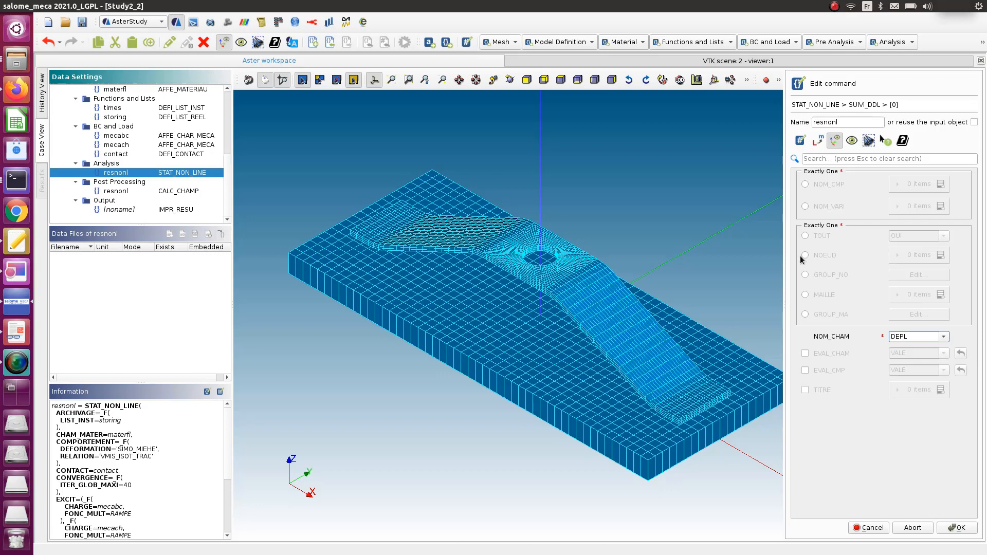
click(805, 274)
click(919, 275)
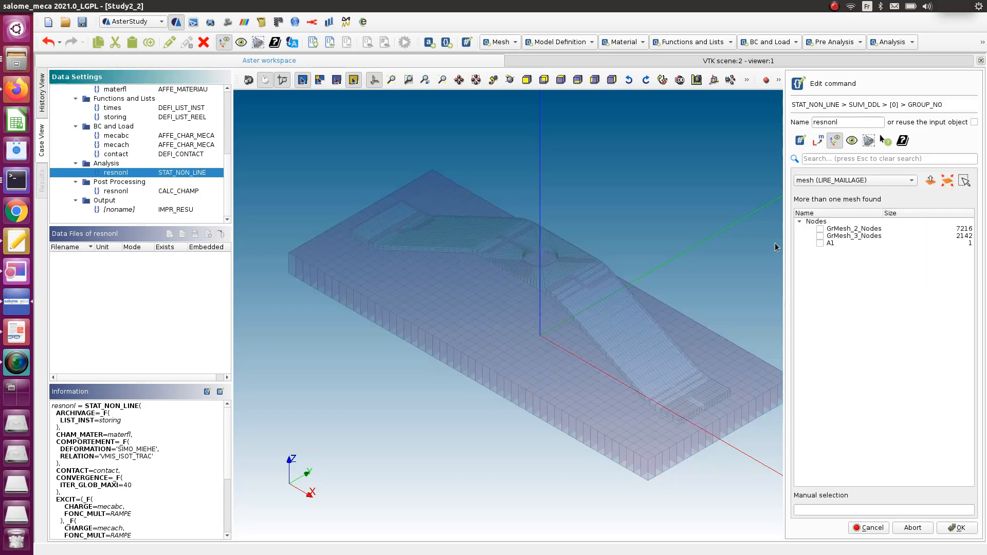
click(820, 243)
click(960, 528)
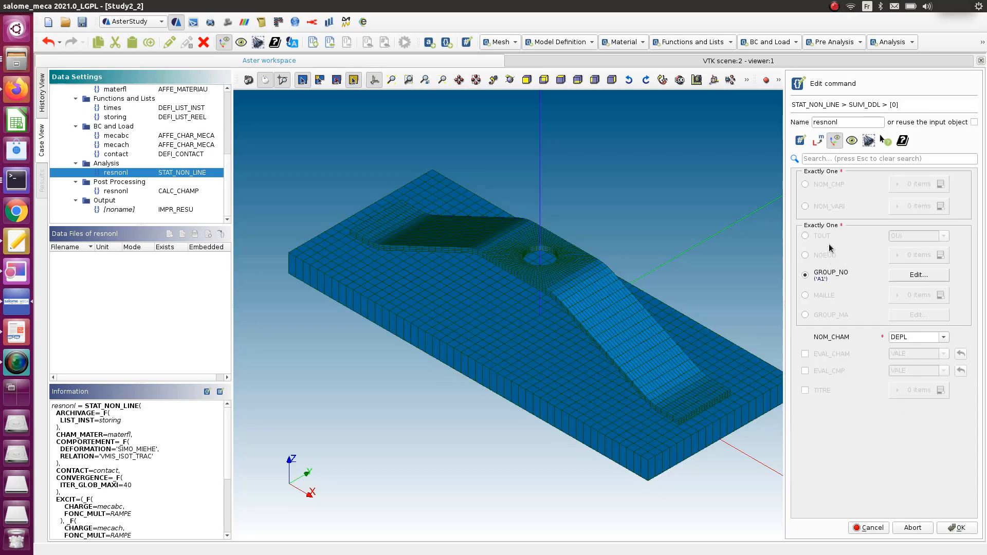
- In the SUIVI_DDL item, set NOM_CMP to DY and EVAL_CHAM to VALE, and save the resnonl command
click(805, 185)
click(940, 184)
click(867, 211)
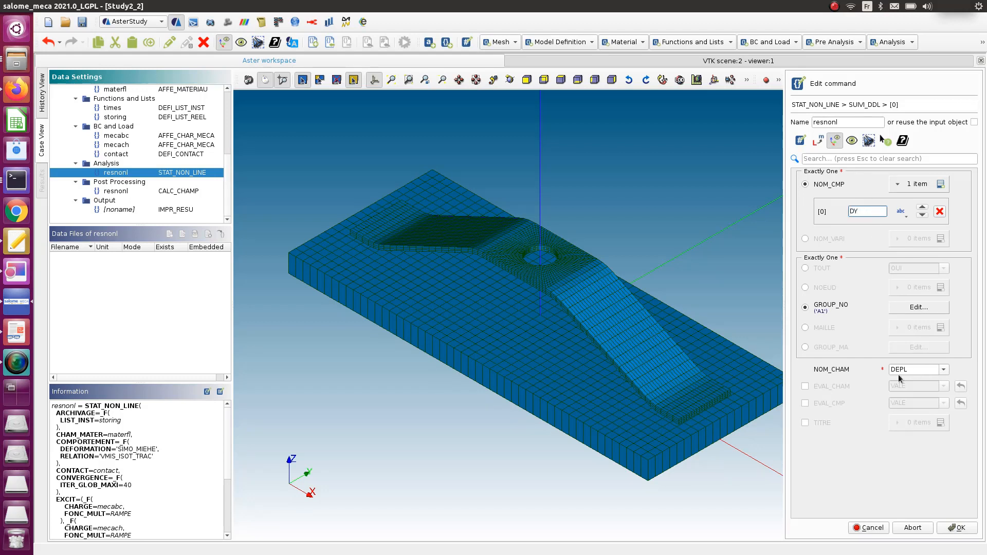
click(806, 387)
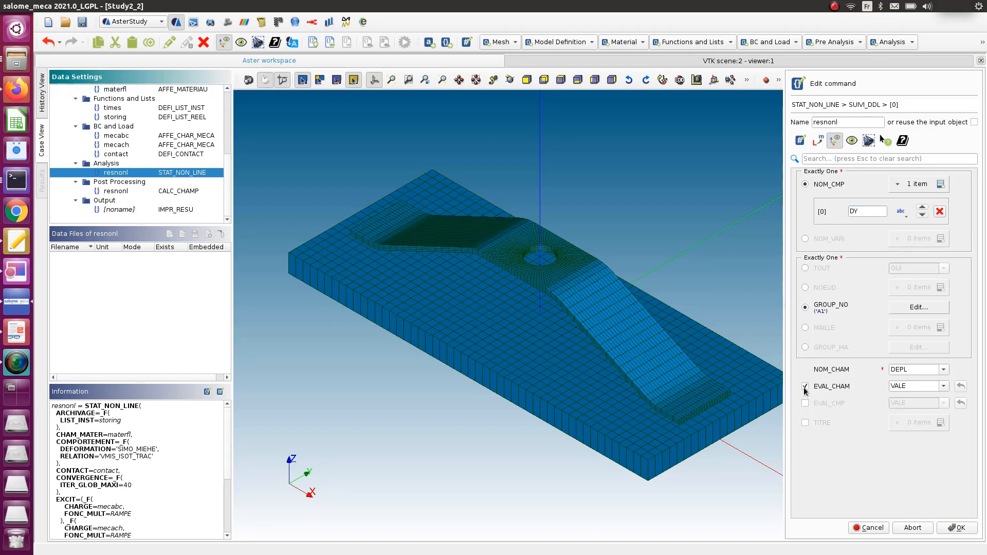
click(944, 386)
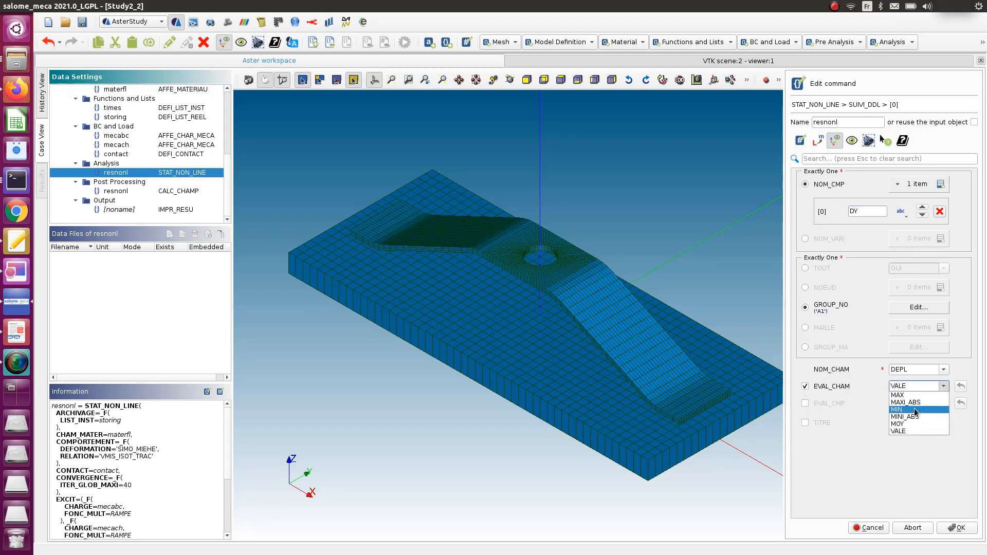
click(915, 432)
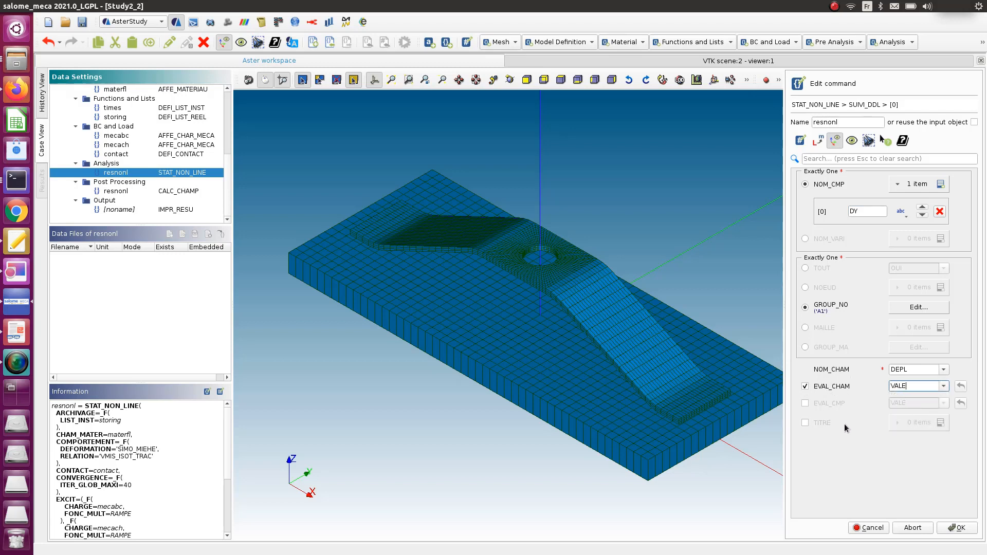
click(960, 529)
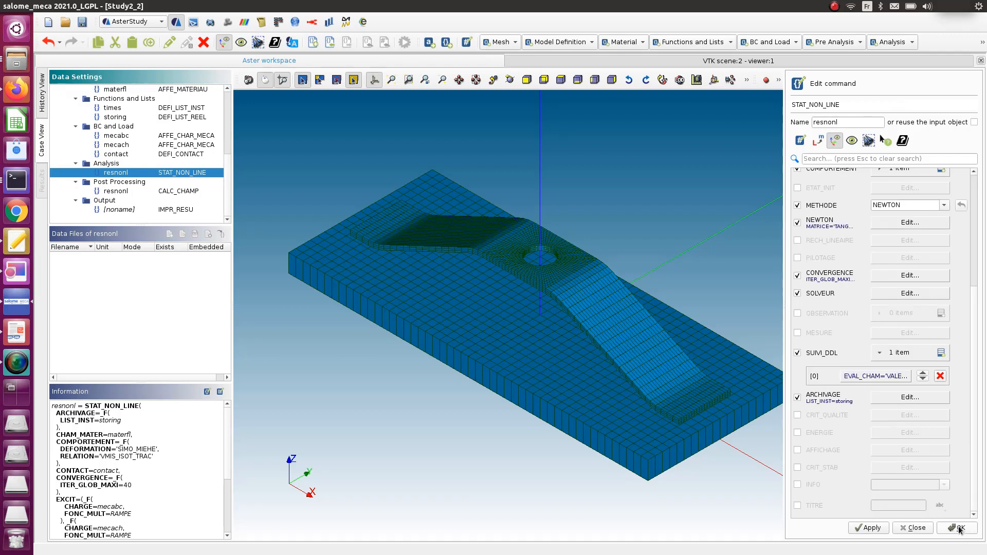
click(959, 530)
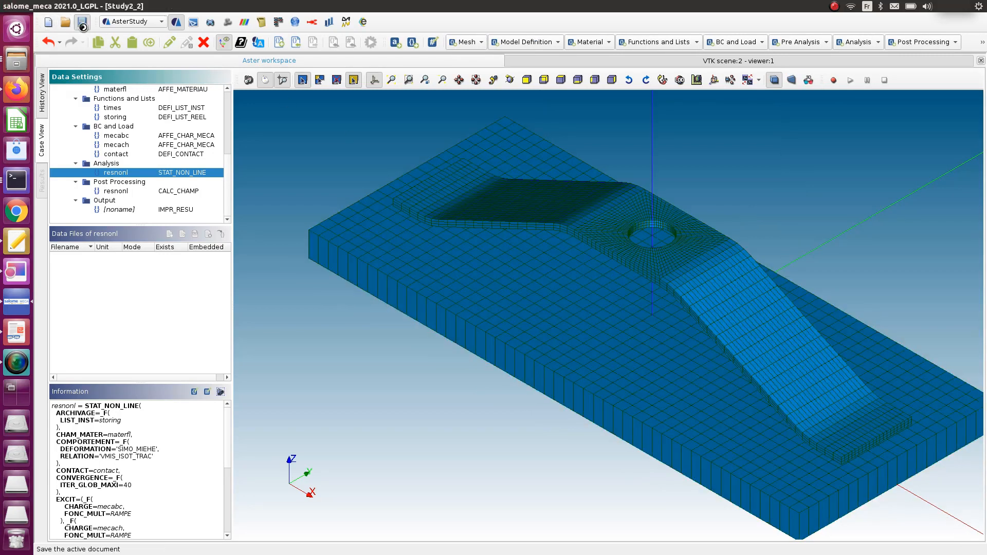
- Save the study and run Stage_1 of CurrentCase on localhost
click(82, 22)
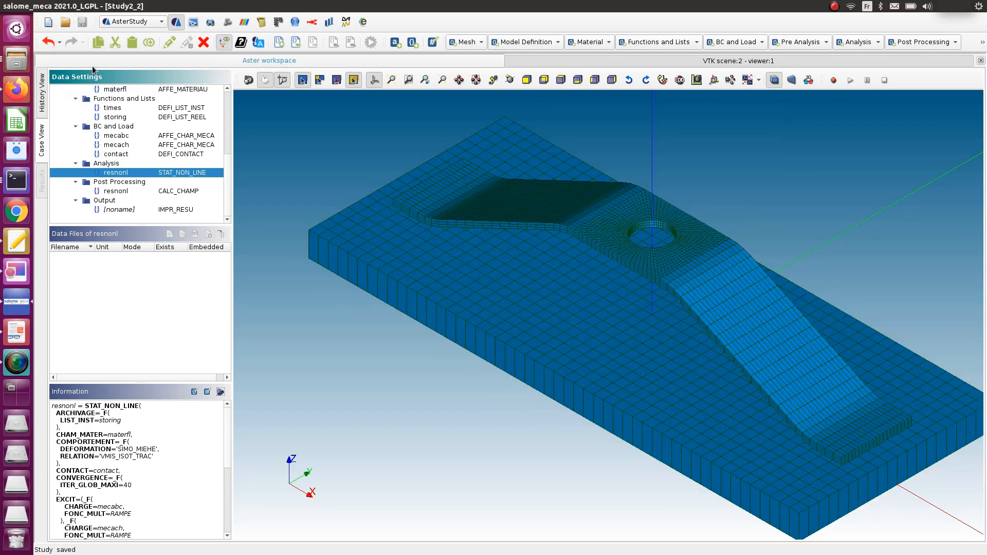
click(43, 102)
click(131, 90)
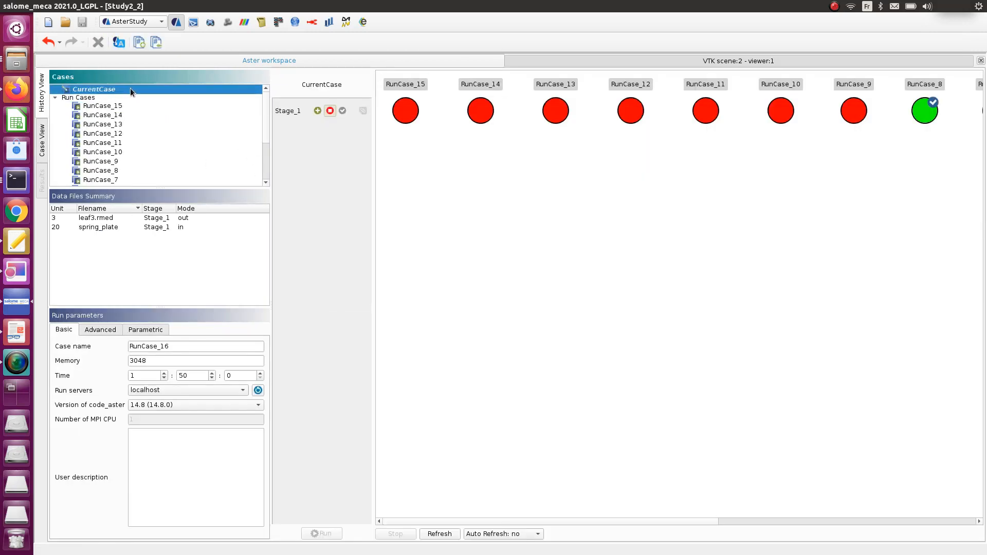
click(316, 113)
click(322, 536)
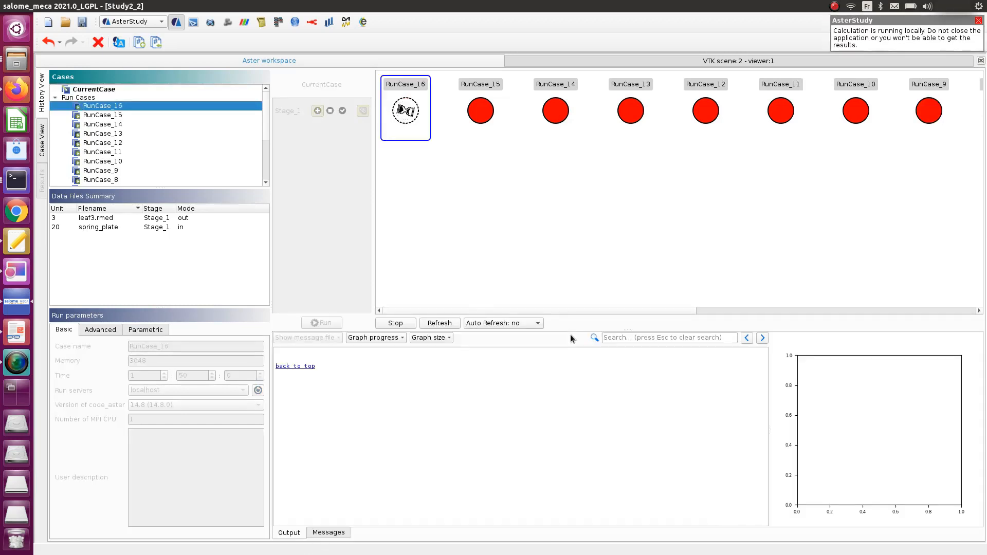
- Monitor the running case with a 5 s auto refresh, enlarging the message output and graphing the time progress
click(523, 325)
click(521, 334)
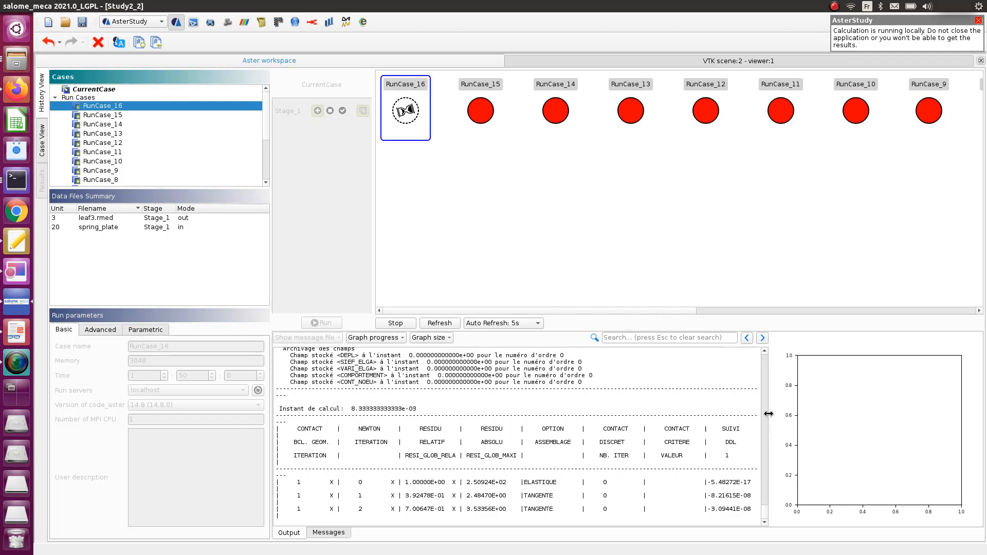
drag(769, 414, 816, 417)
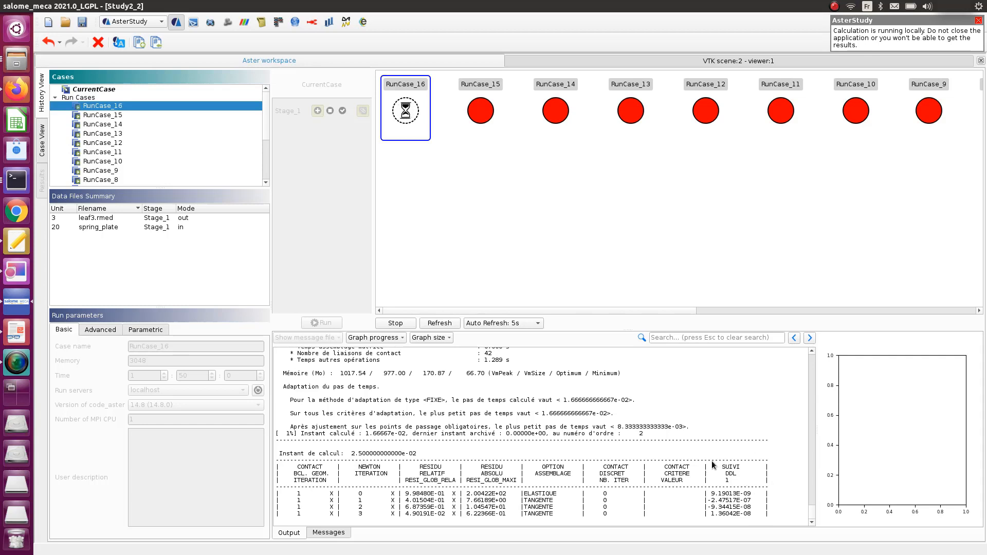
click(397, 338)
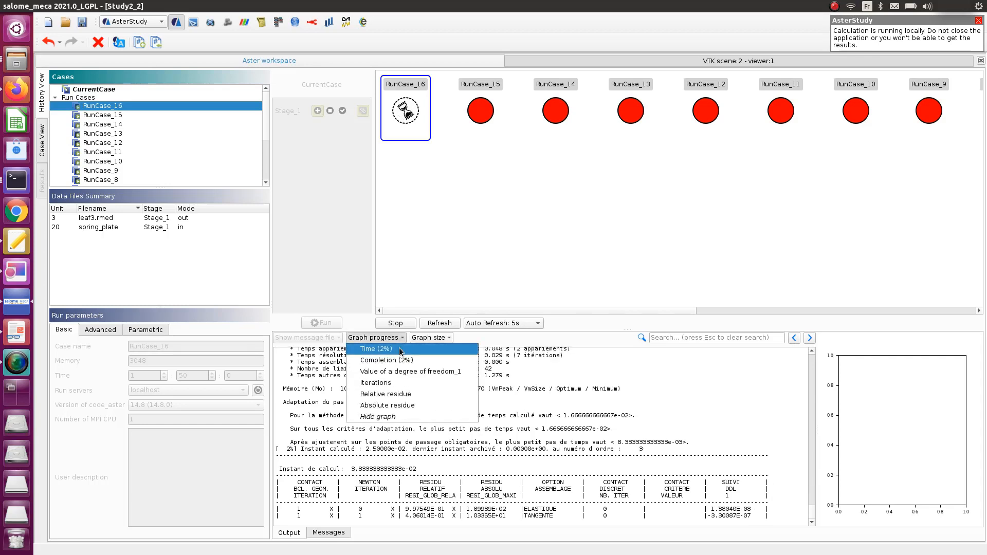
click(399, 347)
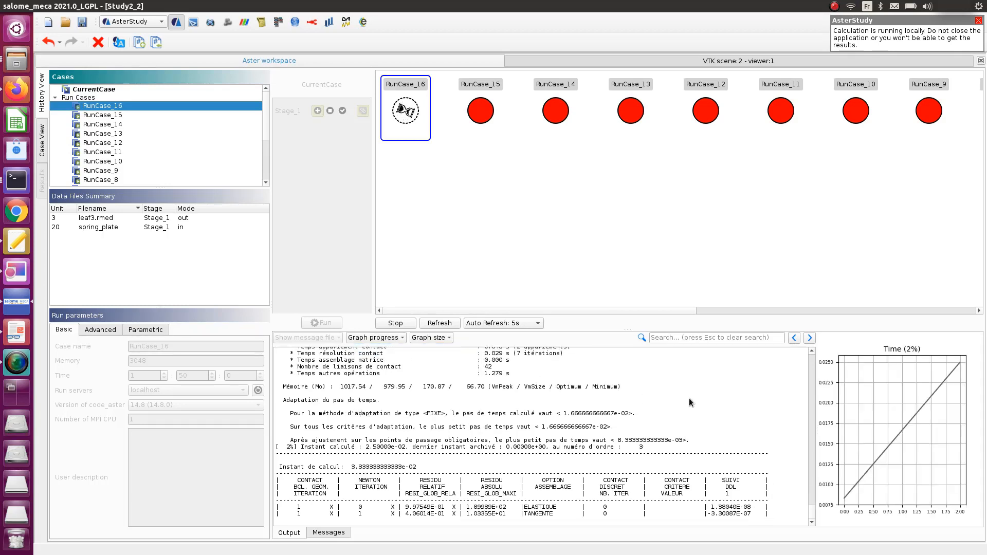
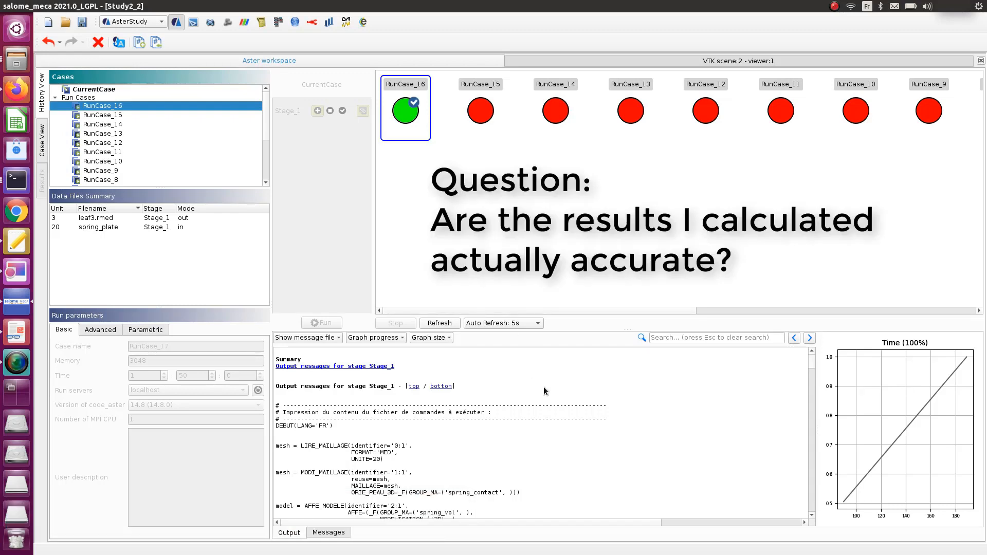
scroll(529, 427, down, 10)
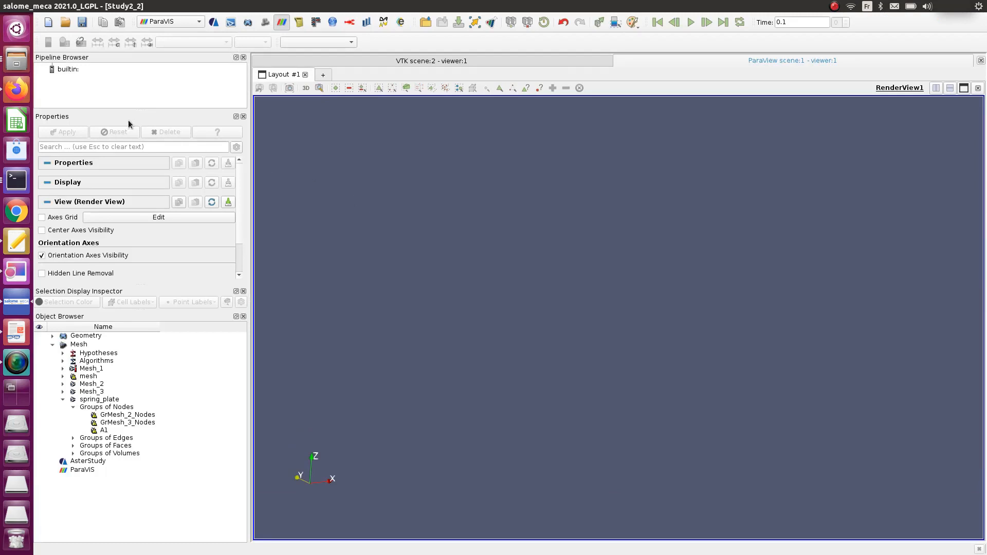
- Load the result file leaf3.rmed from the Desktop's leaf folder into ParaViS with its fields enabled
click(66, 70)
right_click(67, 69)
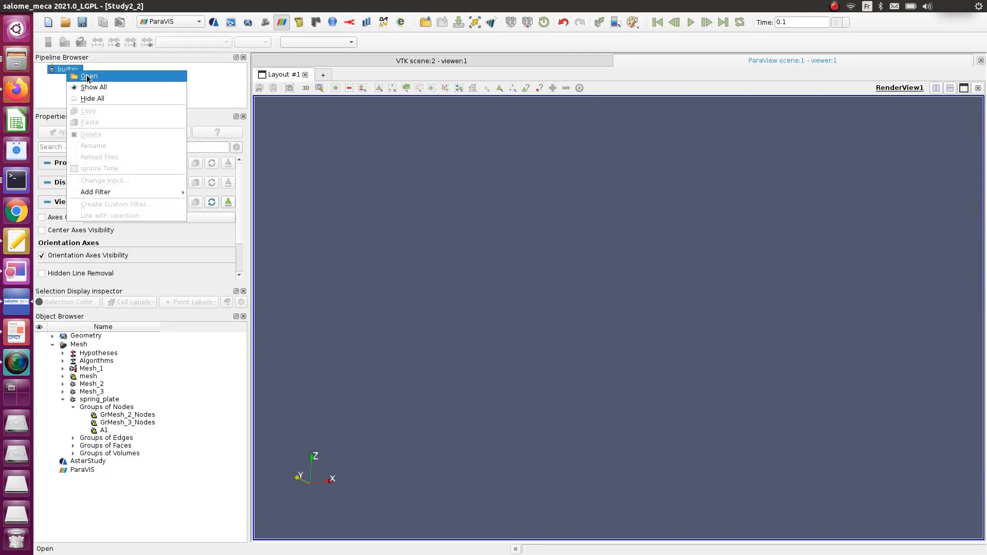
click(88, 79)
double_click(449, 276)
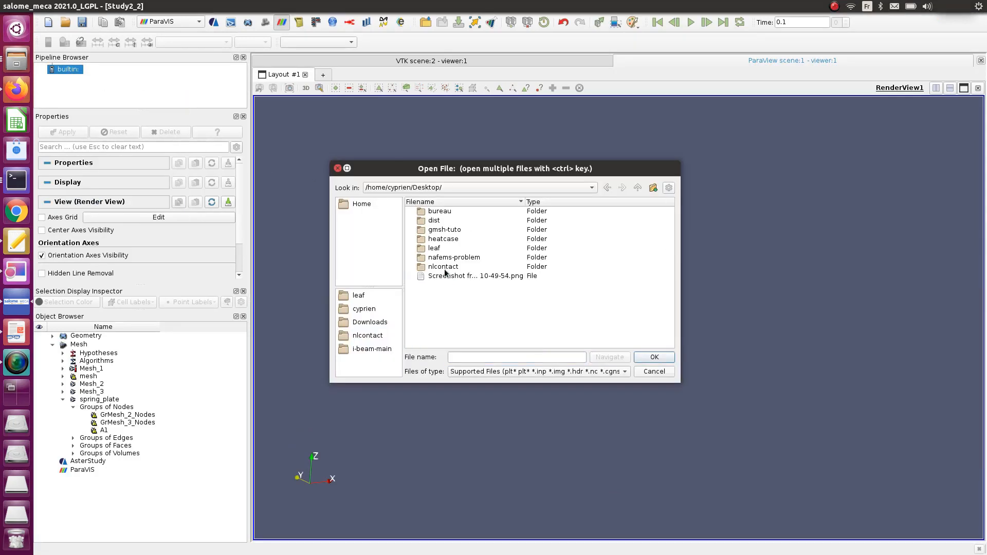
click(440, 249)
double_click(440, 249)
click(410, 277)
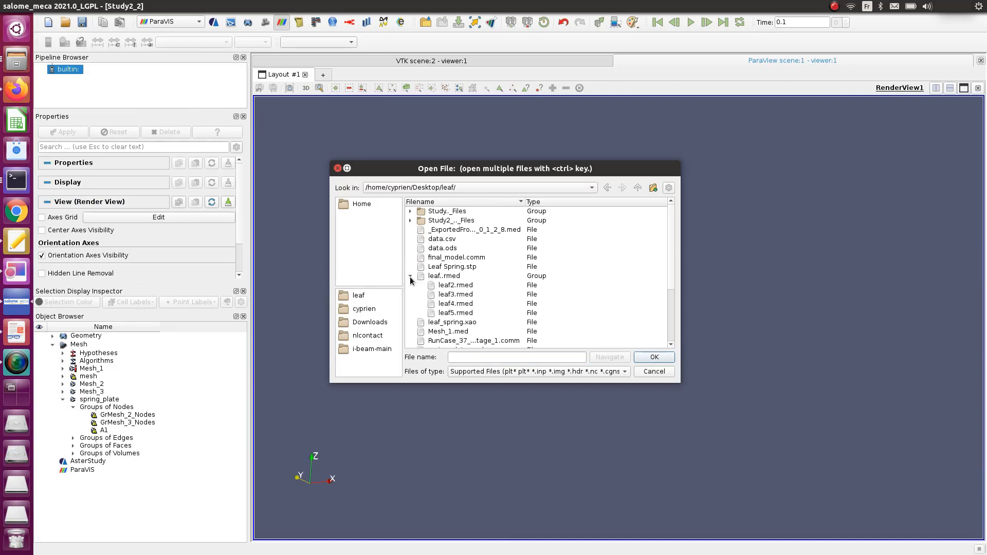
click(455, 295)
click(642, 360)
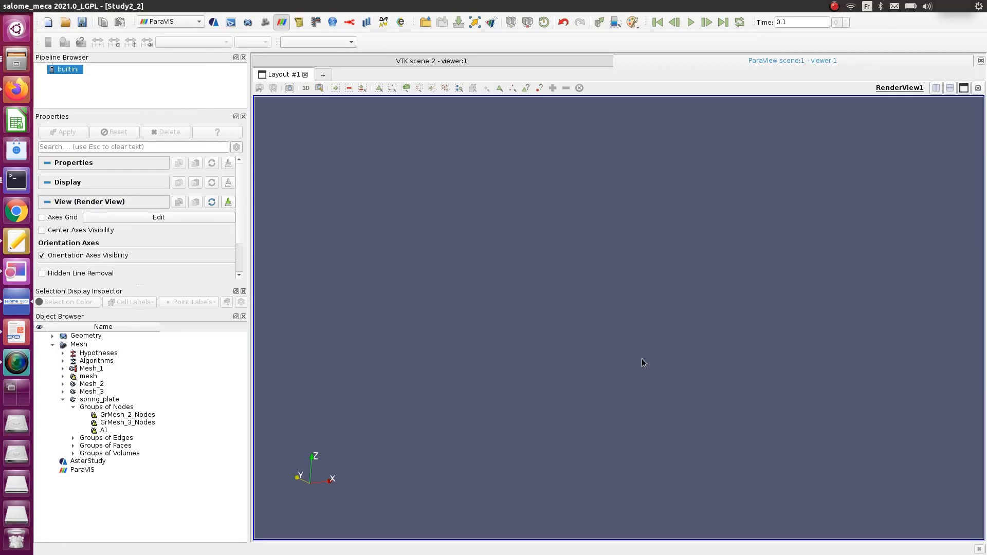
click(65, 132)
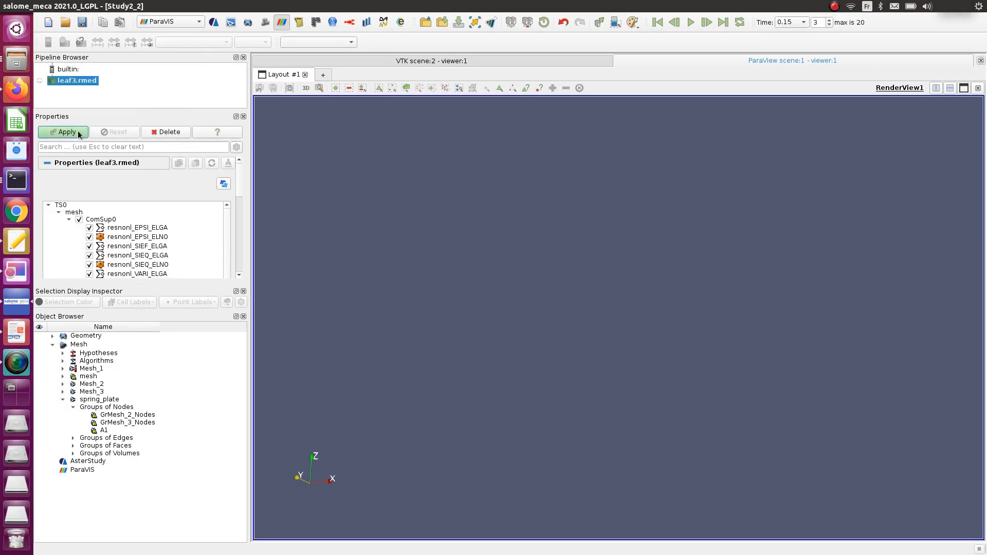
scroll(204, 268, down, 2)
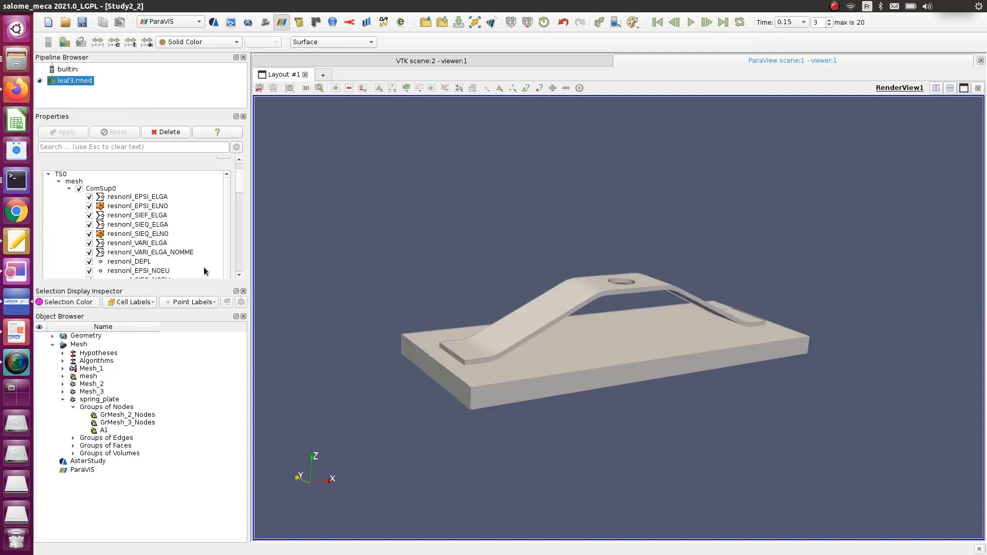
scroll(204, 267, up, 3)
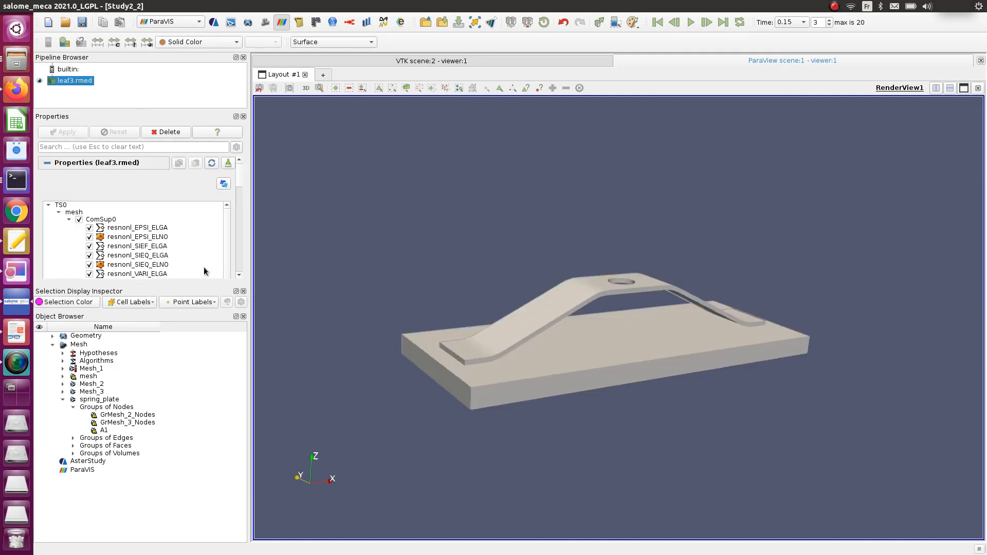
- Apply a Warp By Vector filter to leaf3.rmed using resnonl_DEPL with scale factor 1
click(165, 6)
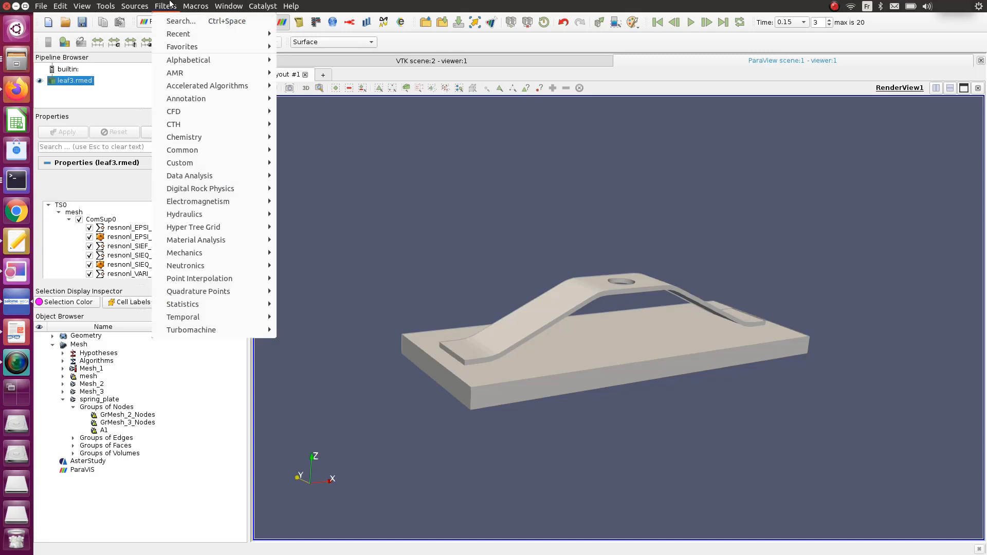
mouse_move(212, 152)
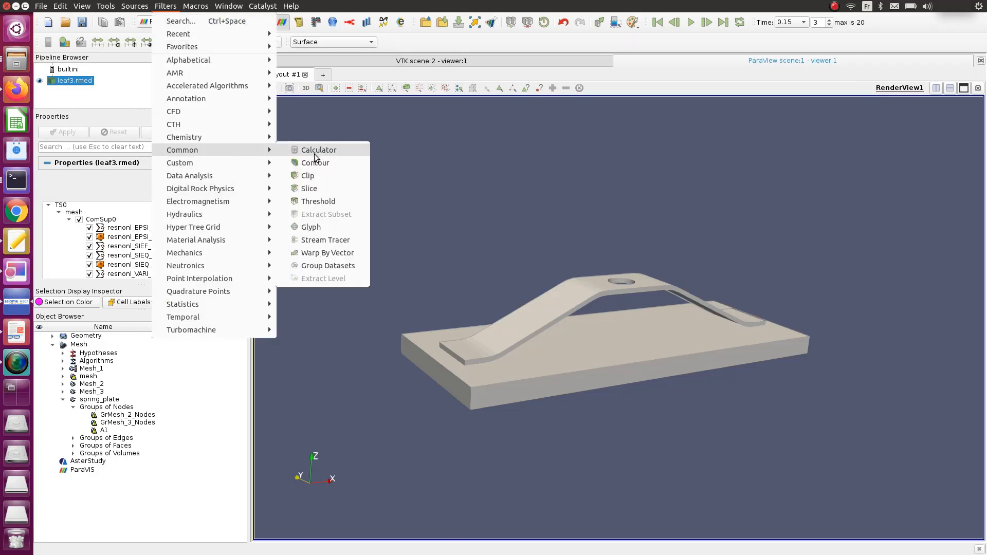
click(328, 252)
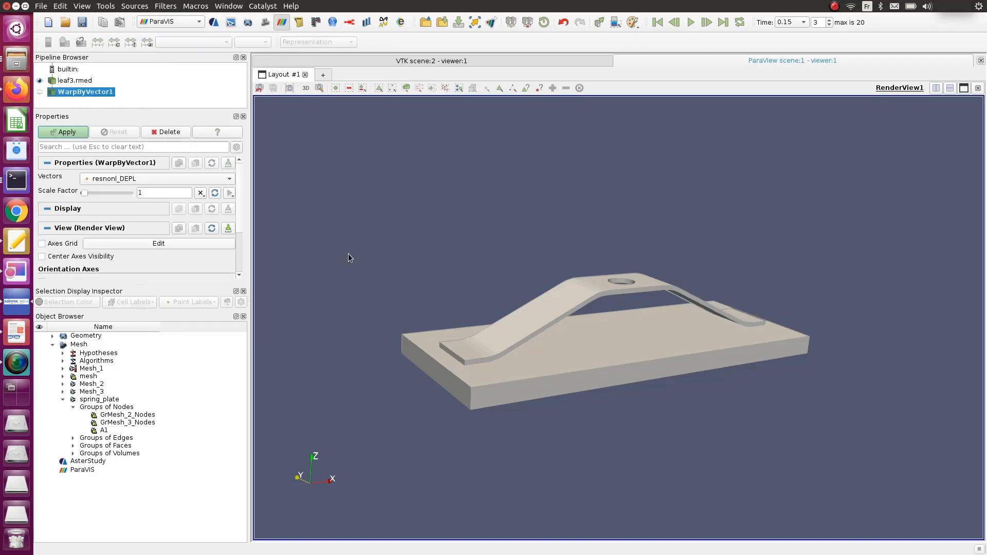
click(81, 135)
scroll(644, 385, up, 2)
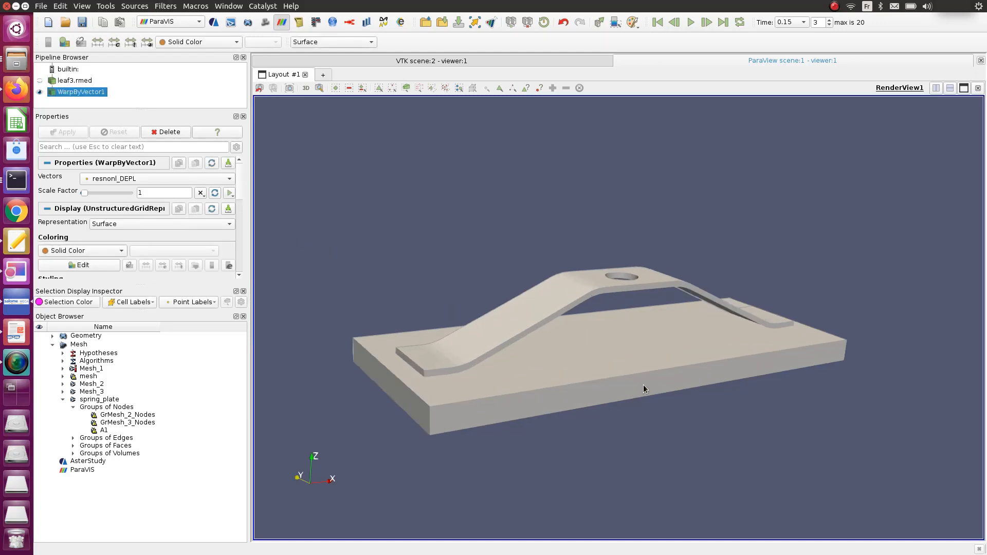
- Color the warped model by resnonl_DEPL magnitude and play the animation from the first time step
click(177, 41)
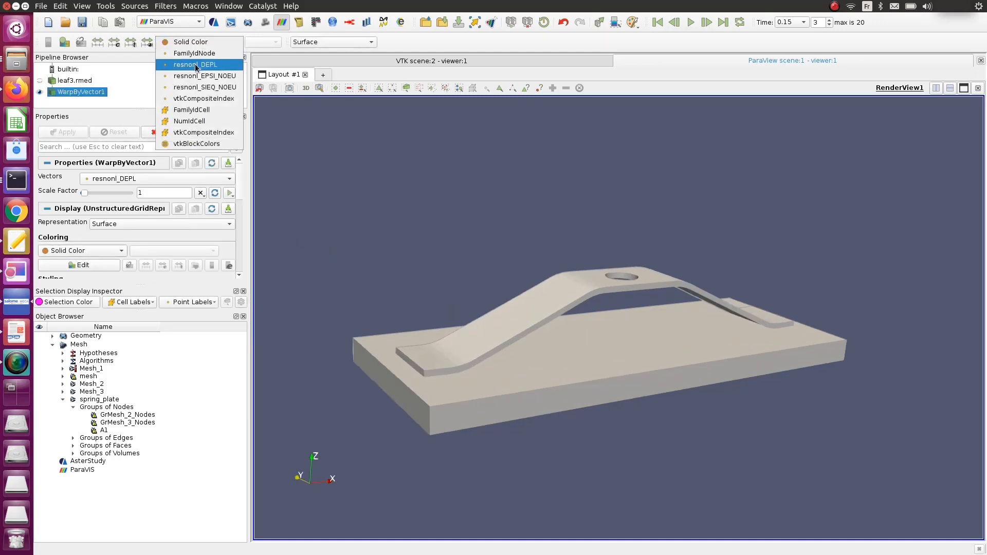
click(185, 52)
scroll(560, 415, up, 2)
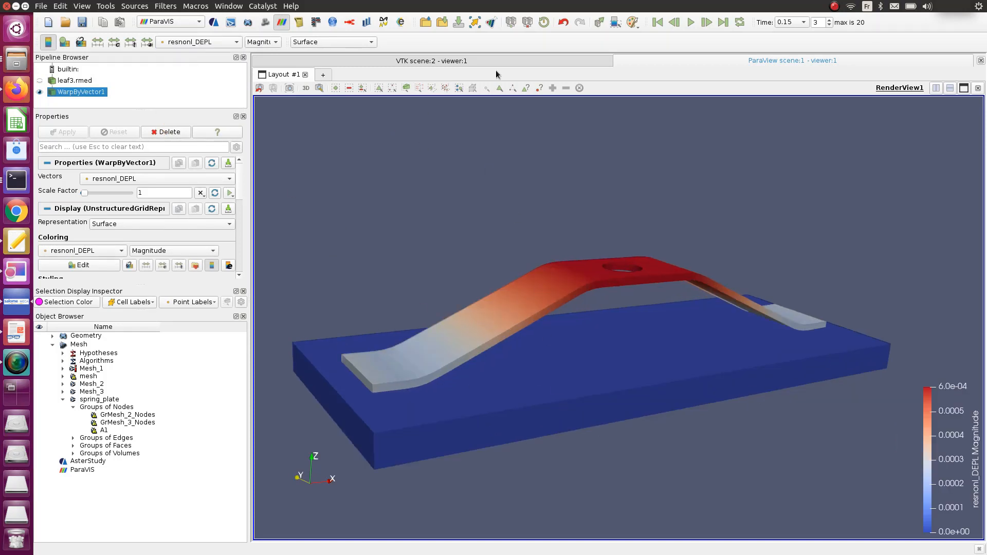
click(658, 23)
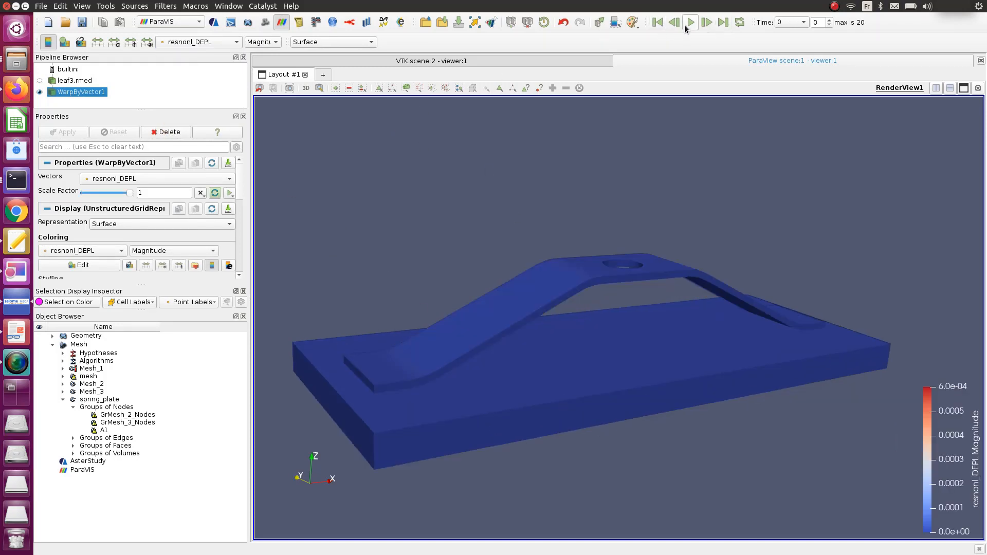
click(687, 24)
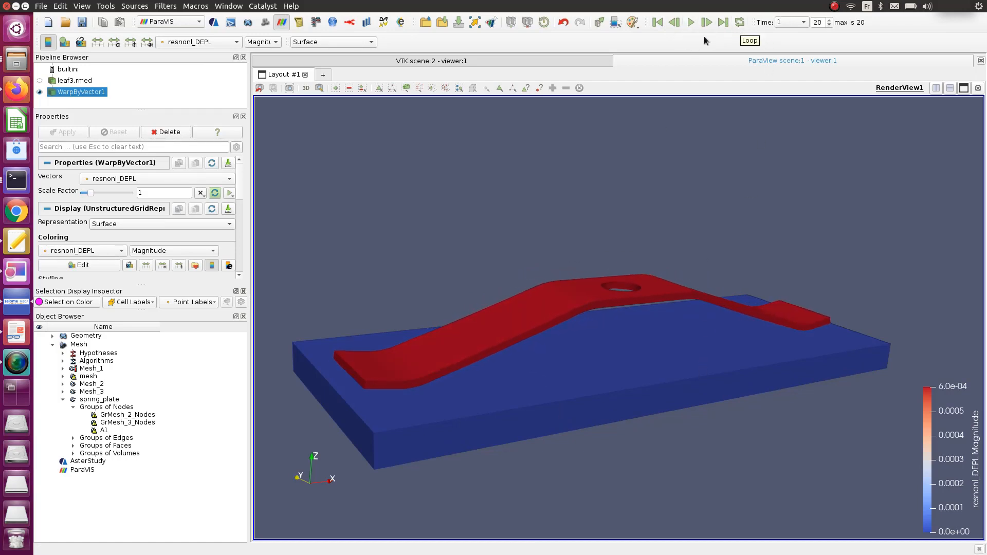
- Rescale the displacement color range to the data over all time steps and replay the animation
click(135, 47)
click(563, 301)
click(690, 23)
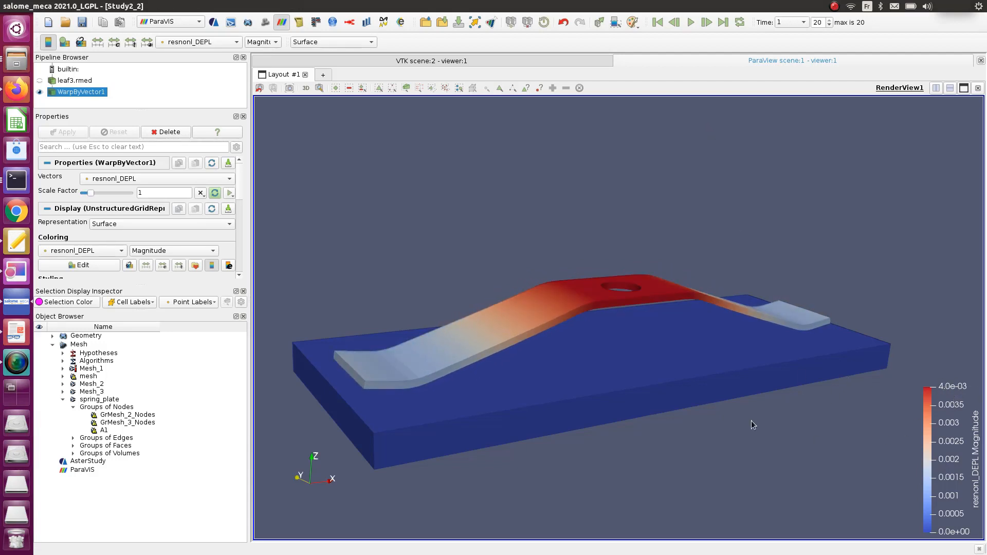
- Color the warped leaf spring by the VMIS component of resnonl_SIEQ_NOEU and view it from above at an angle
scroll(749, 429, down, 2)
middle_drag(690, 393, 694, 350)
right_drag(693, 350, 689, 379)
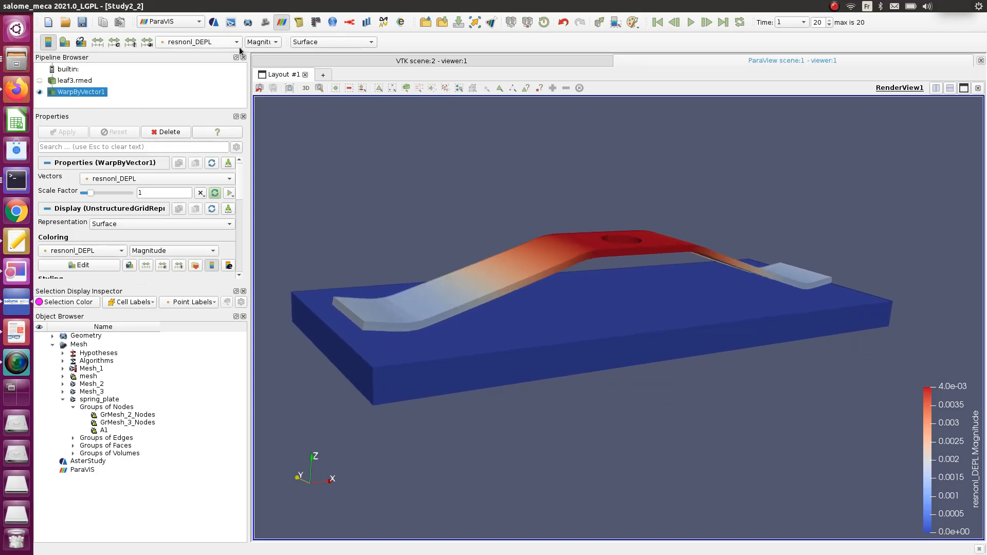
click(210, 44)
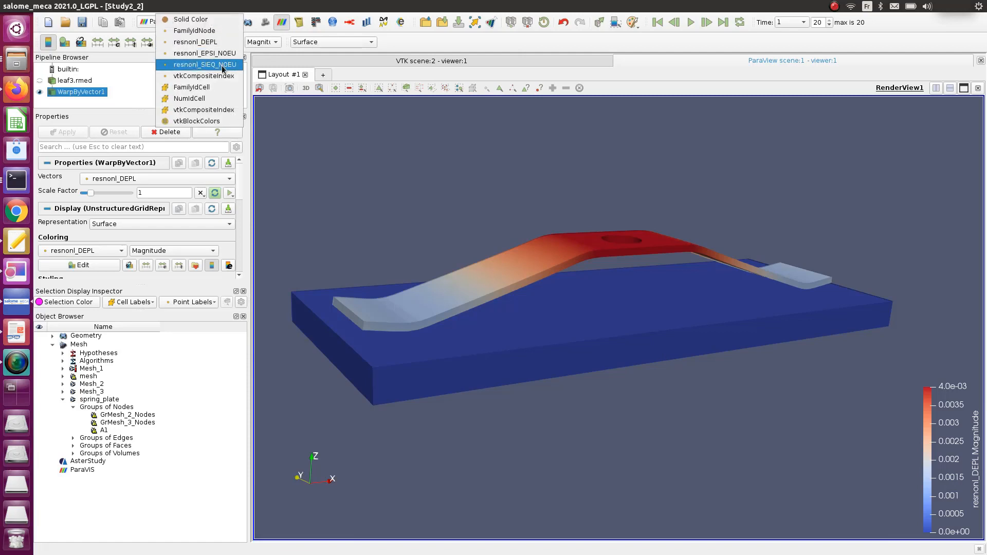
click(224, 65)
click(263, 43)
click(271, 58)
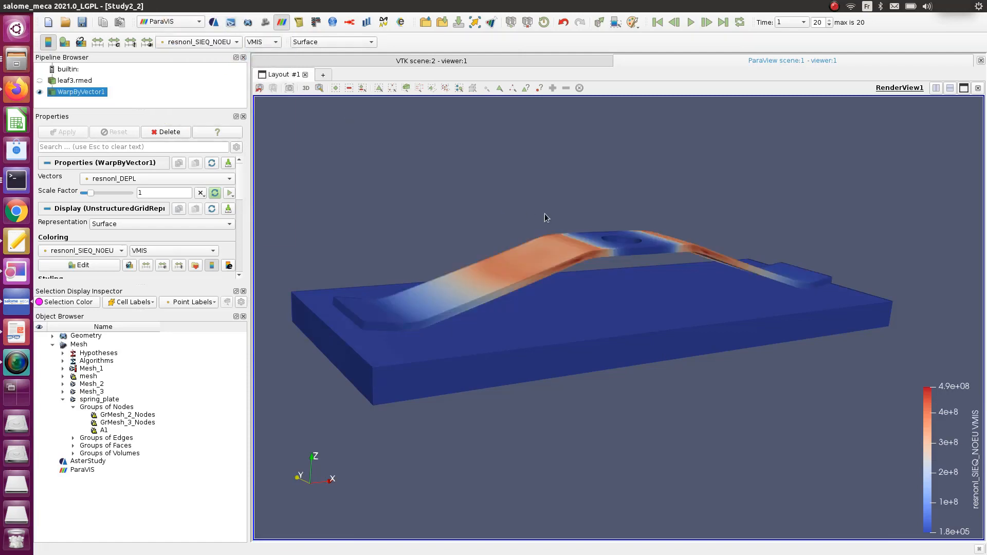
drag(545, 214, 558, 226)
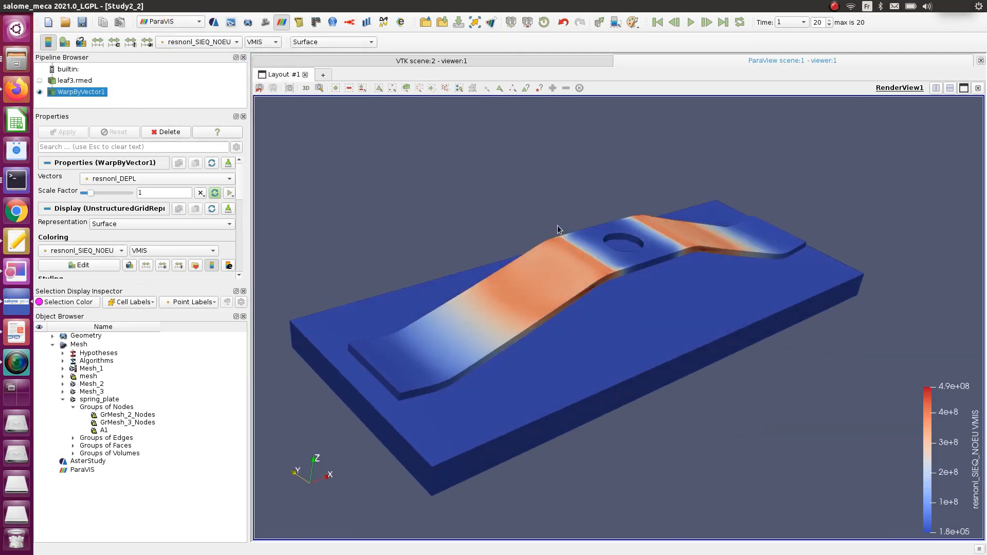
- Play the von Mises animation, then display the warped model as Surface With Edges and replay it on a close-up of the mesh
click(692, 22)
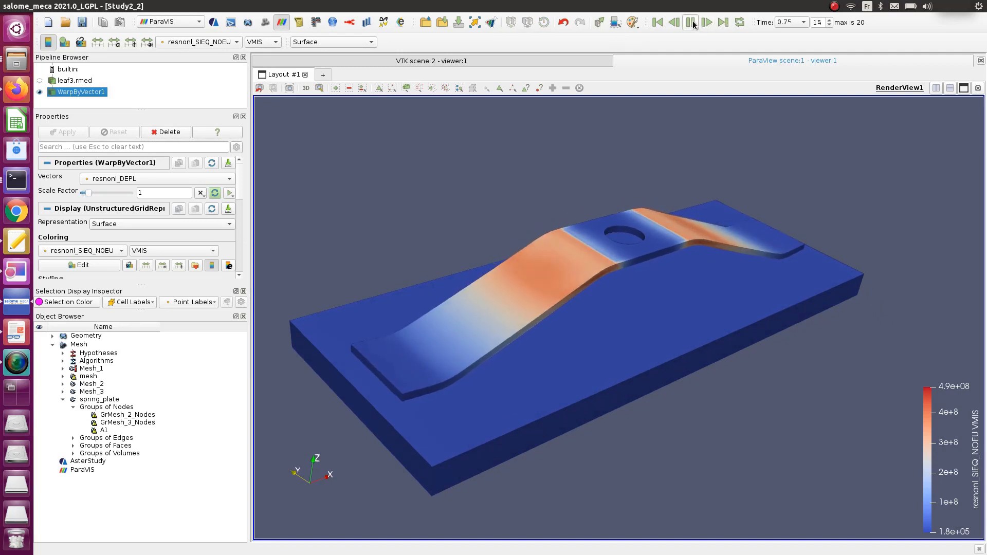
click(319, 41)
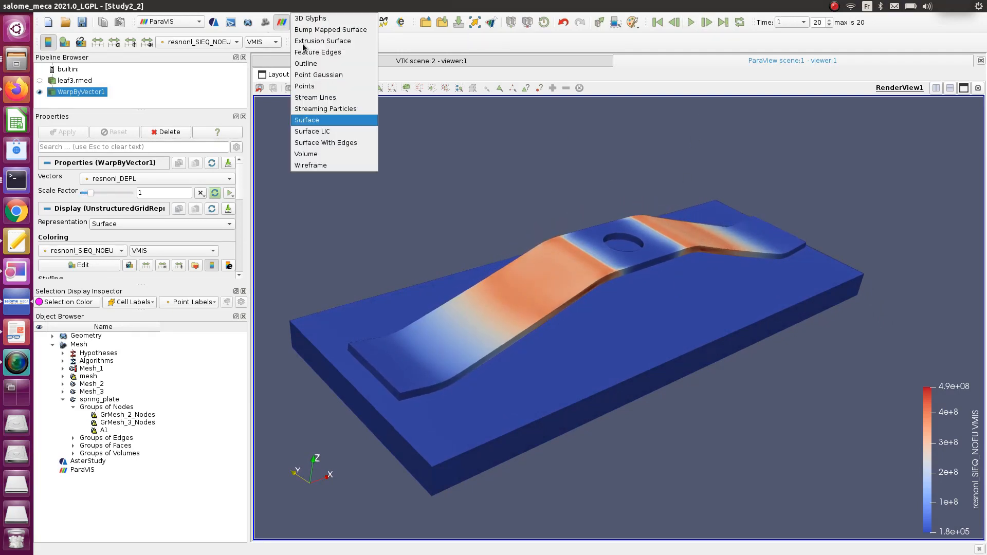
click(324, 143)
drag(674, 303, 625, 295)
scroll(599, 288, up, 5)
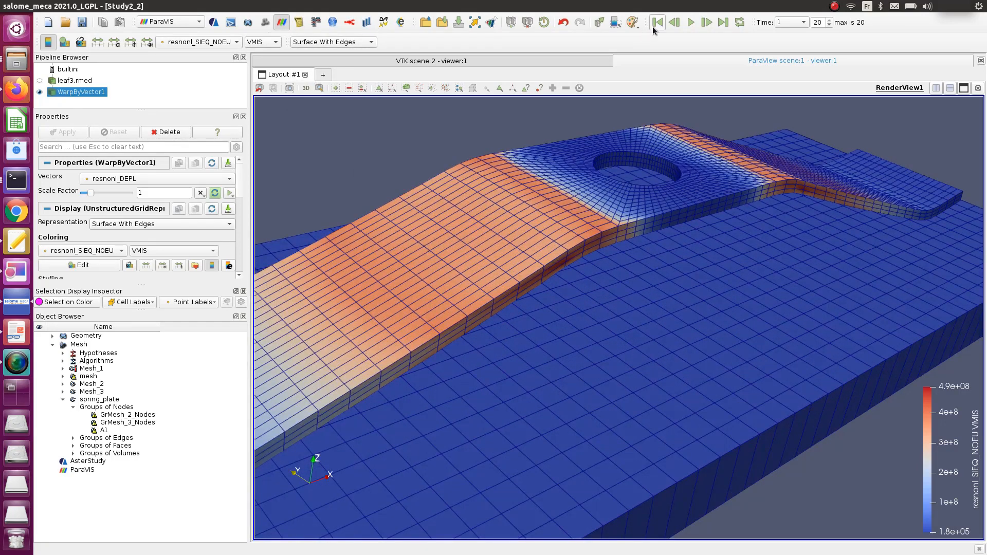
click(686, 27)
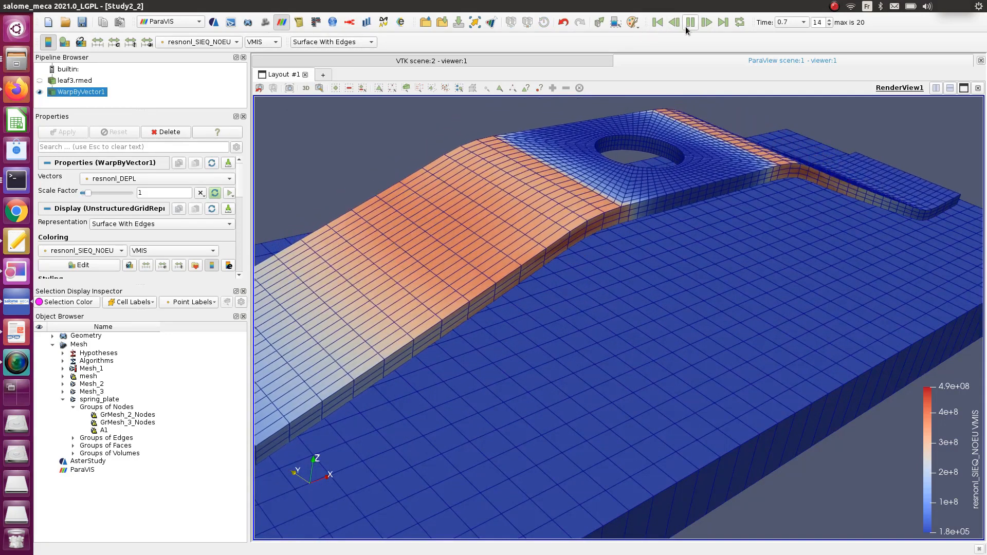
scroll(659, 149, down, 6)
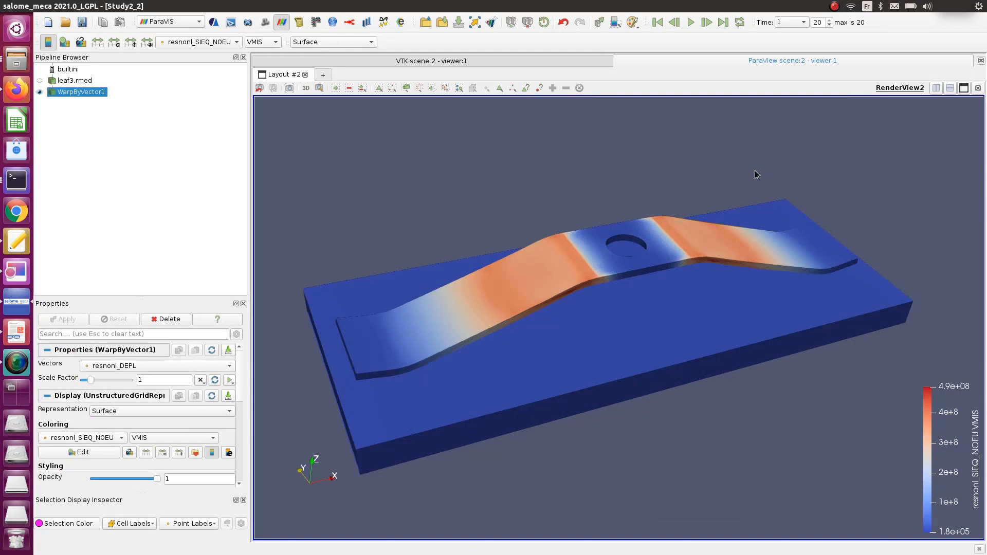
- Interactively select a point on the spring's sloped arm near the central hole and check that resnonl_SIEQ_NOEU is its point label
click(513, 88)
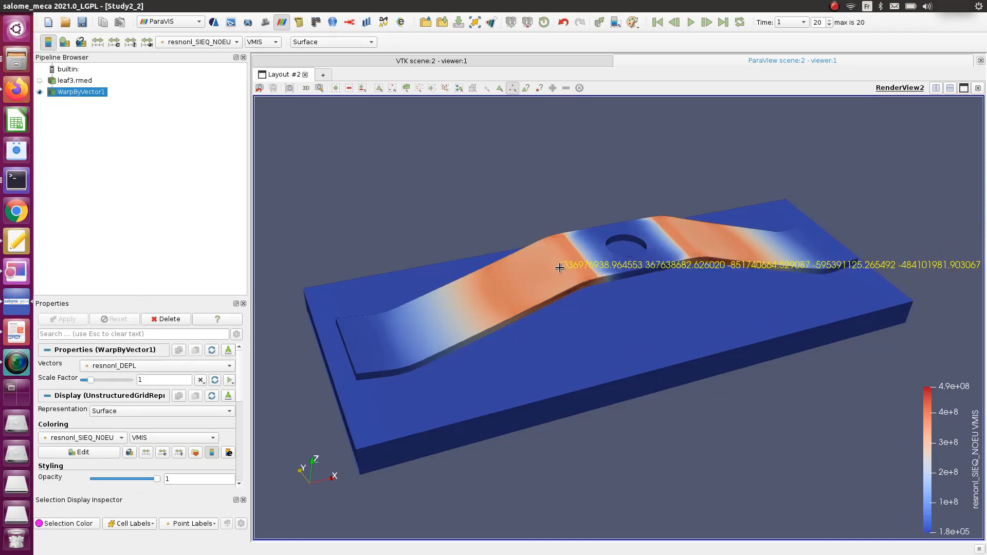
click(560, 268)
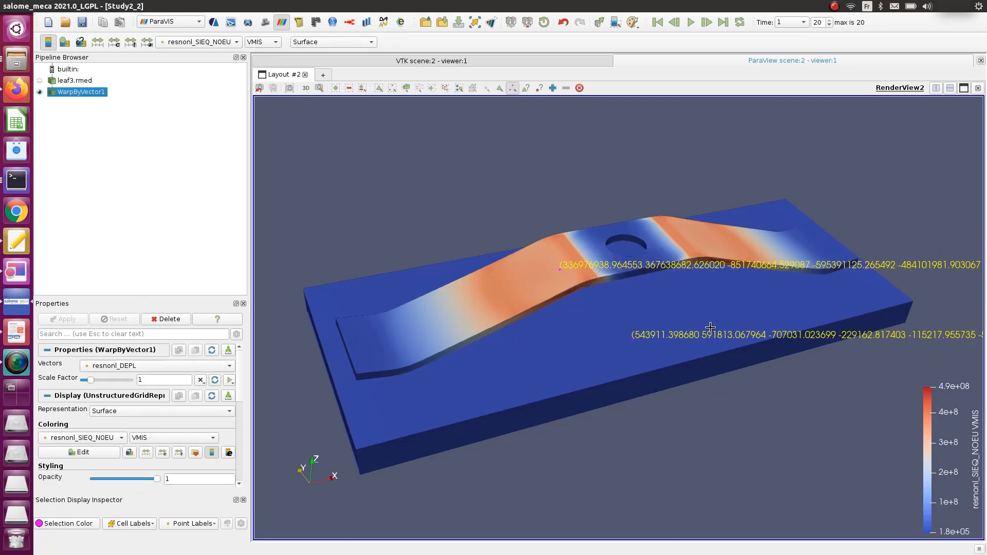
click(214, 523)
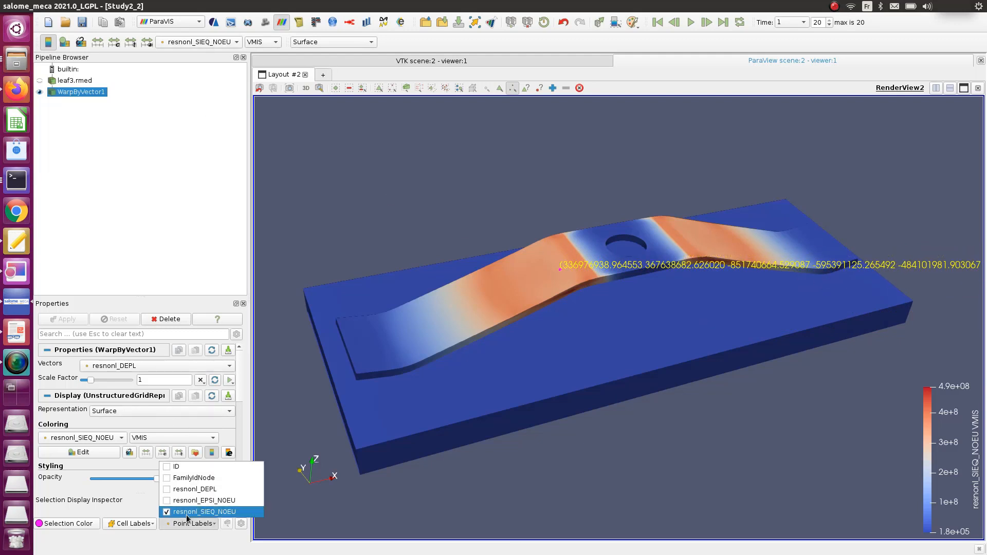
click(213, 525)
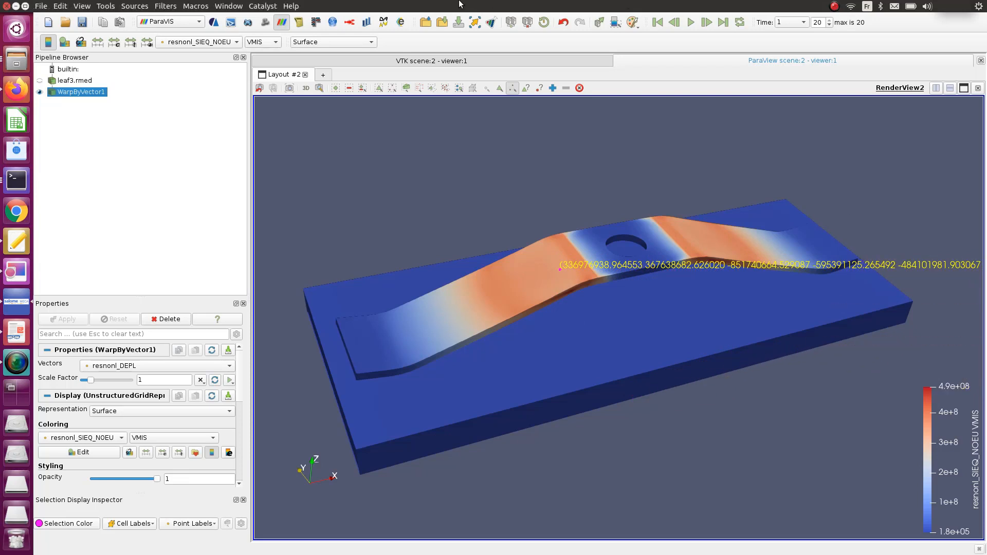
- Show the Animation View window with the time steps of the analysis
click(128, 5)
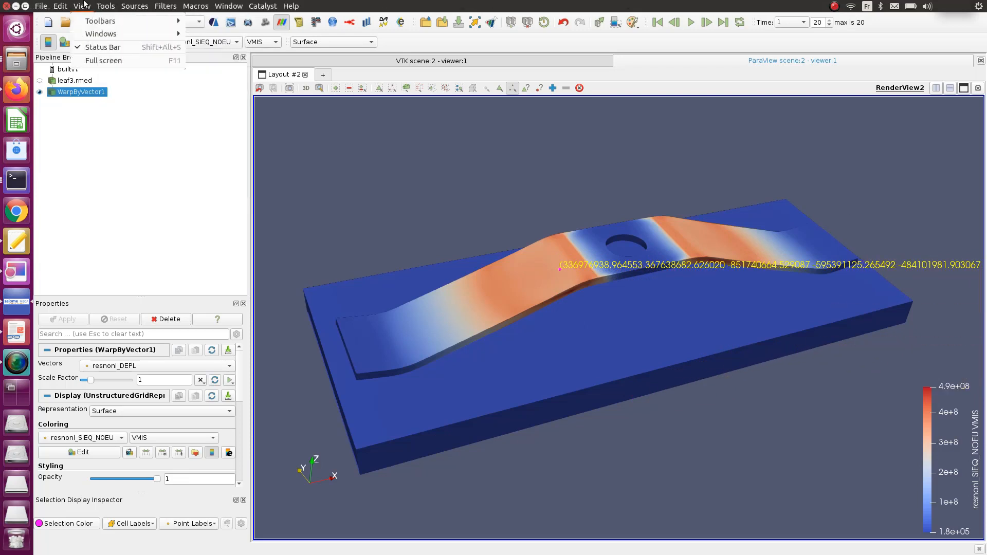
mouse_move(108, 32)
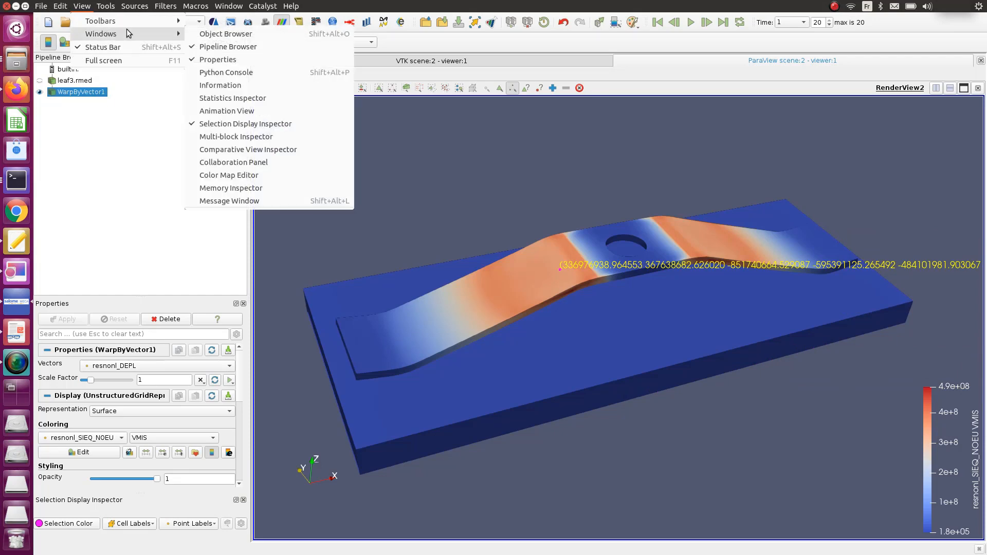
click(245, 109)
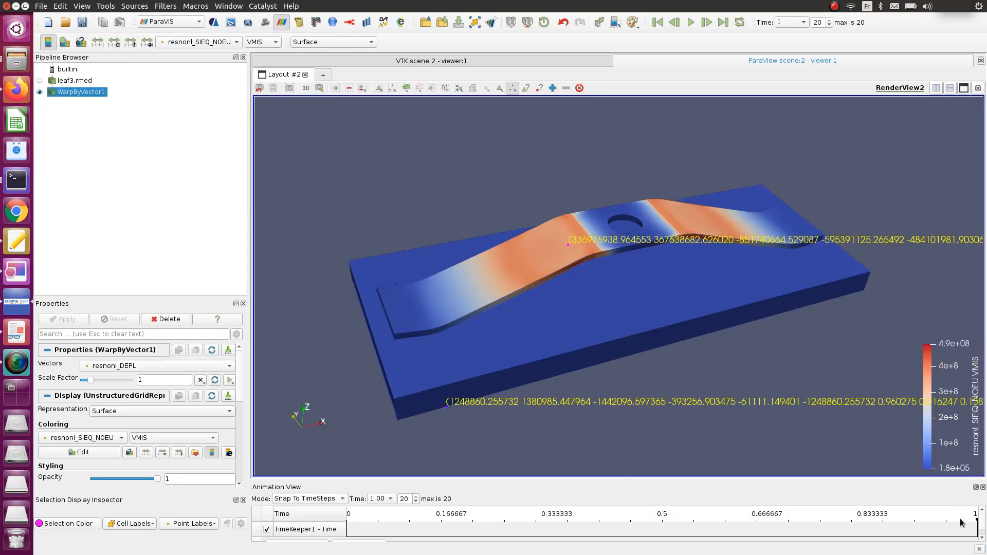
- Return to time 0 and advance one time step at a time to time 1, following the selected point's stress label
click(658, 22)
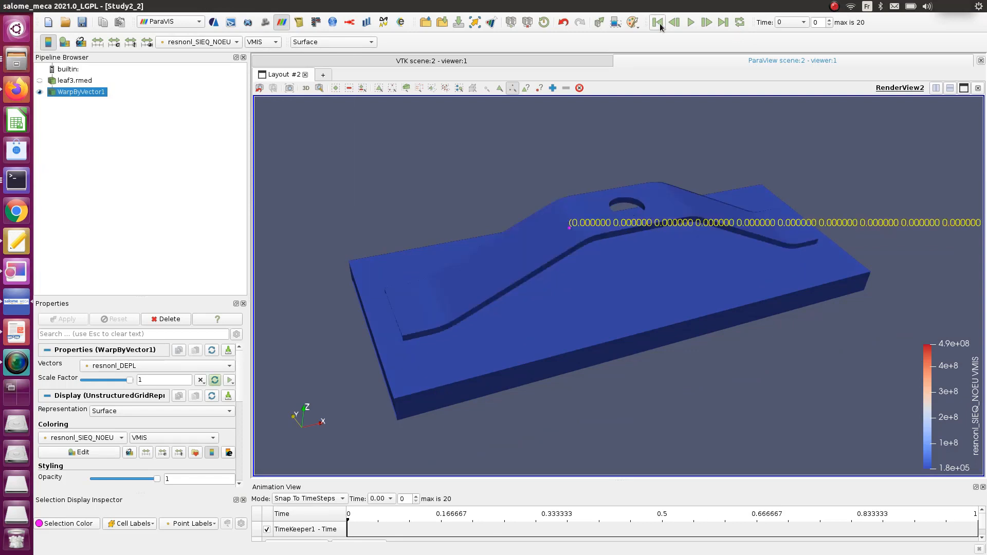
click(707, 24)
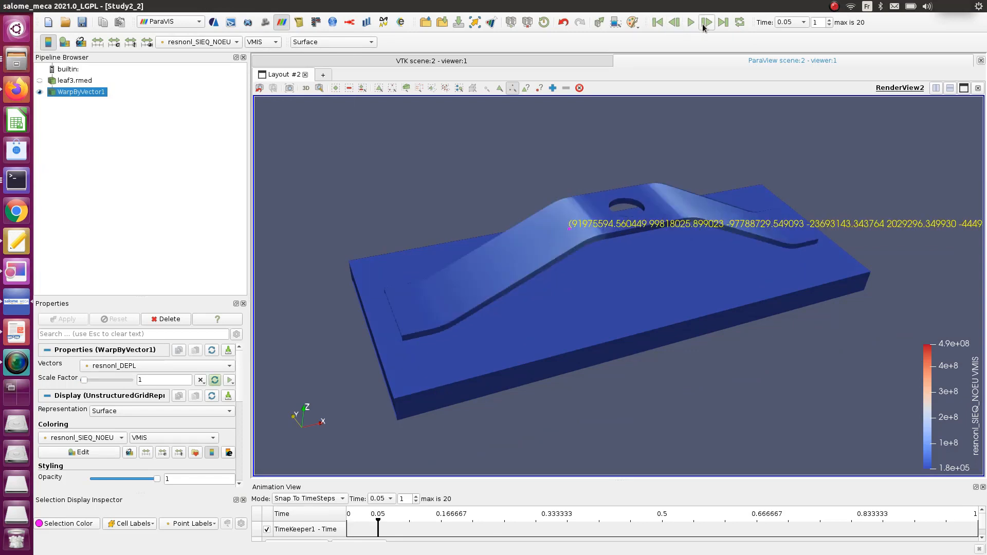
click(706, 23)
click(707, 24)
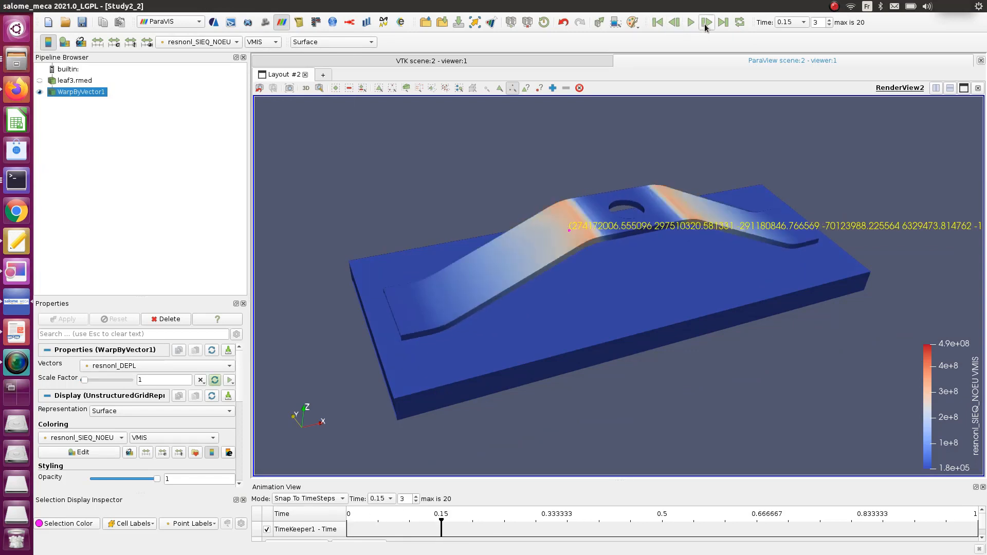
click(706, 23)
click(706, 24)
click(706, 23)
click(706, 23)
click(706, 24)
click(706, 24)
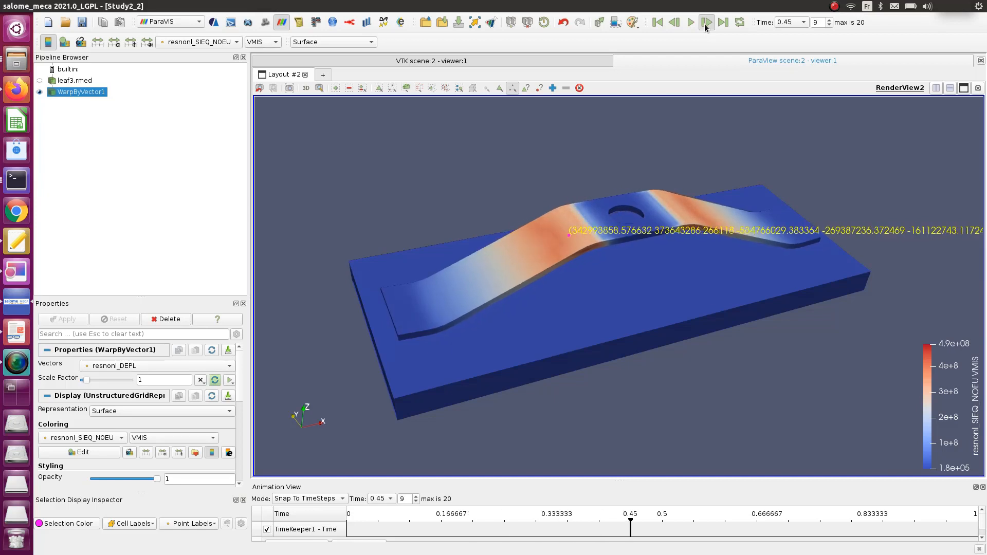
click(706, 23)
click(706, 24)
click(706, 24)
click(706, 24)
click(706, 24)
click(706, 23)
click(706, 24)
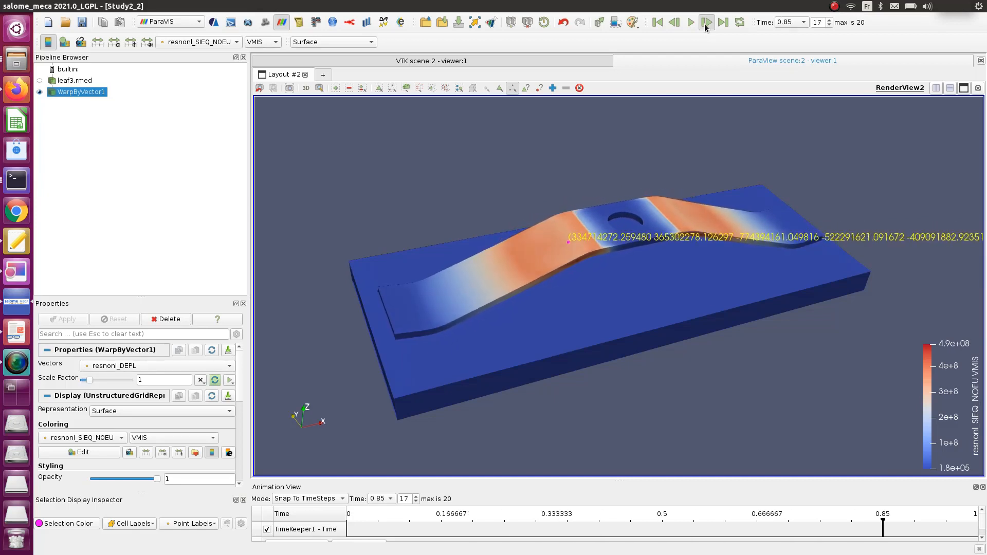
click(707, 24)
click(706, 23)
click(706, 23)
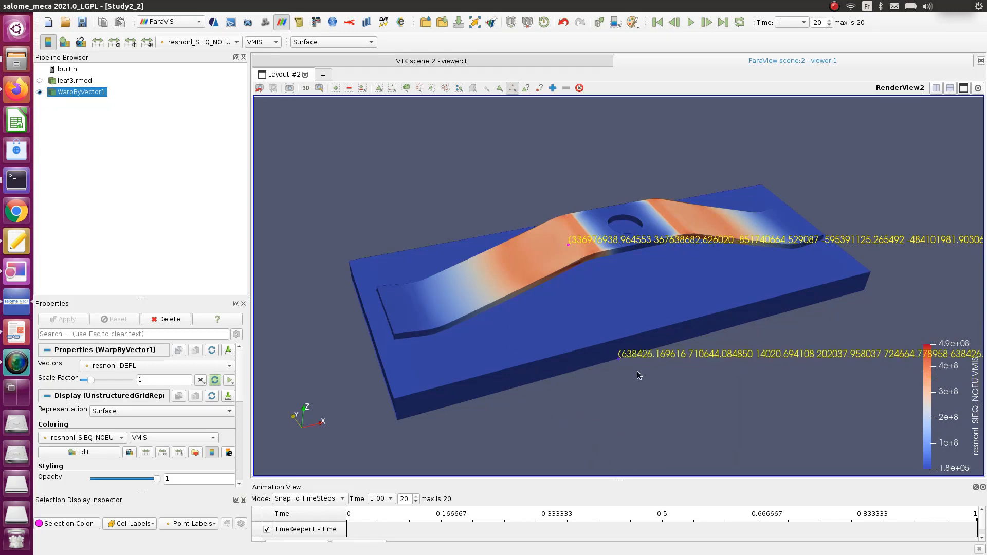
- Inspect the labelled point on the deformed spring from a closer angle and clear the point selection
middle_drag(661, 366, 653, 391)
scroll(653, 391, down, 2)
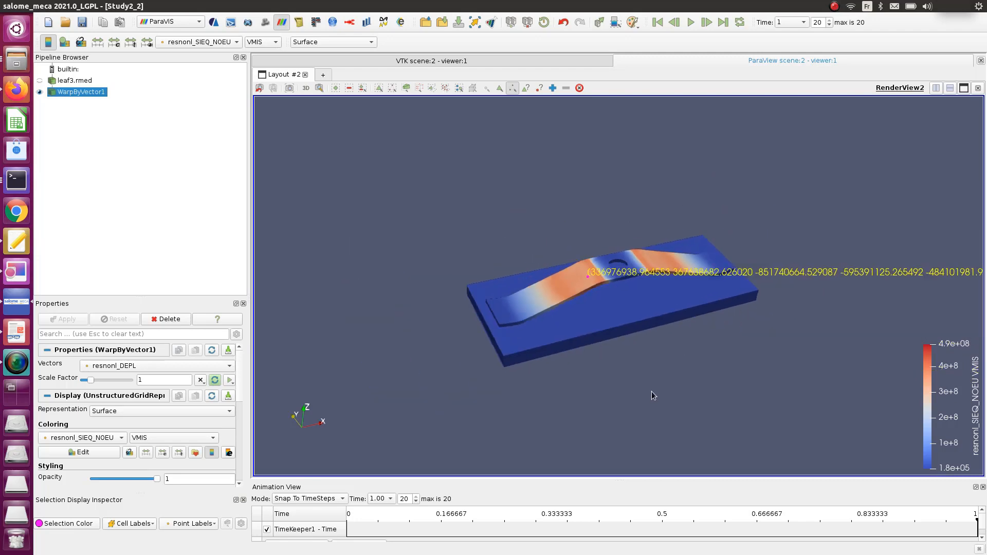
scroll(653, 392, up, 3)
drag(654, 396, 627, 394)
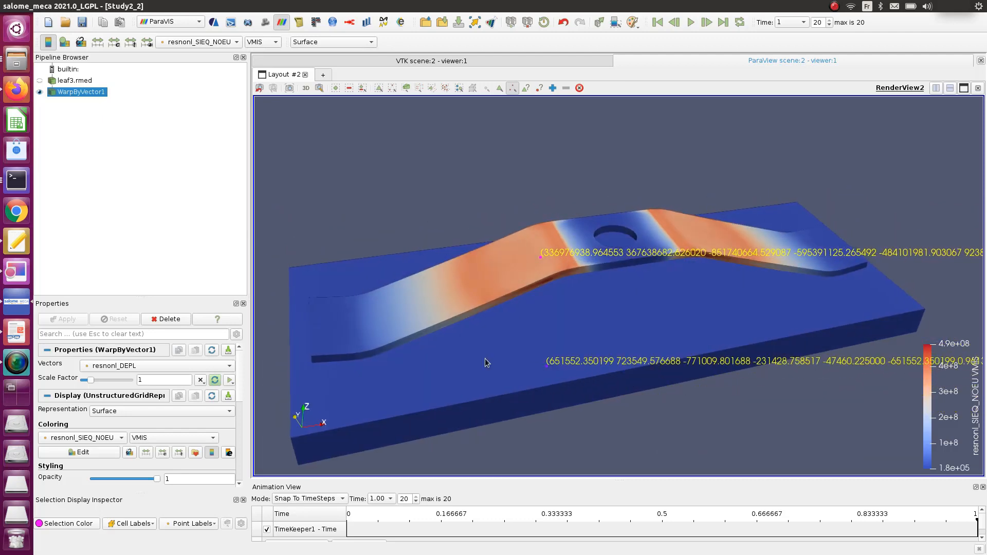
drag(394, 360, 396, 360)
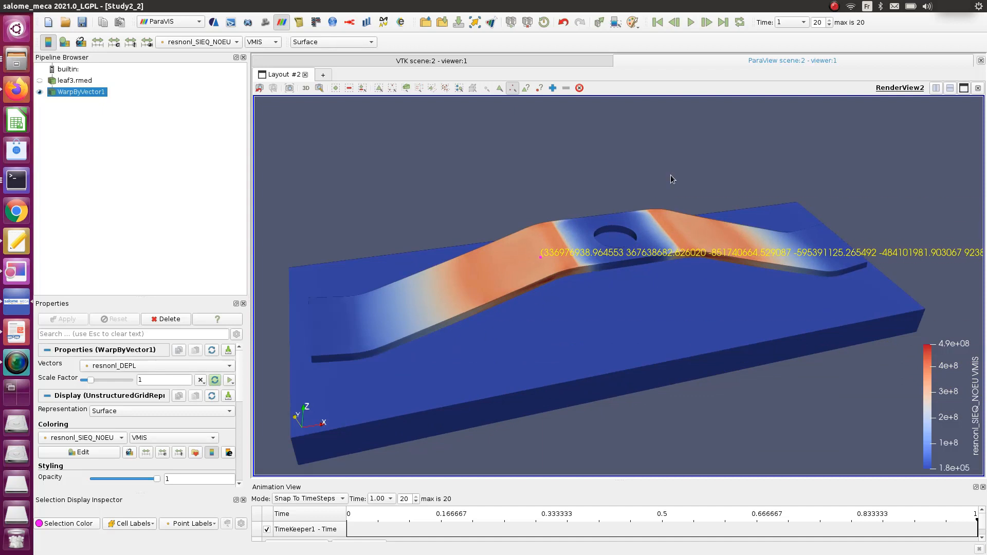
click(579, 88)
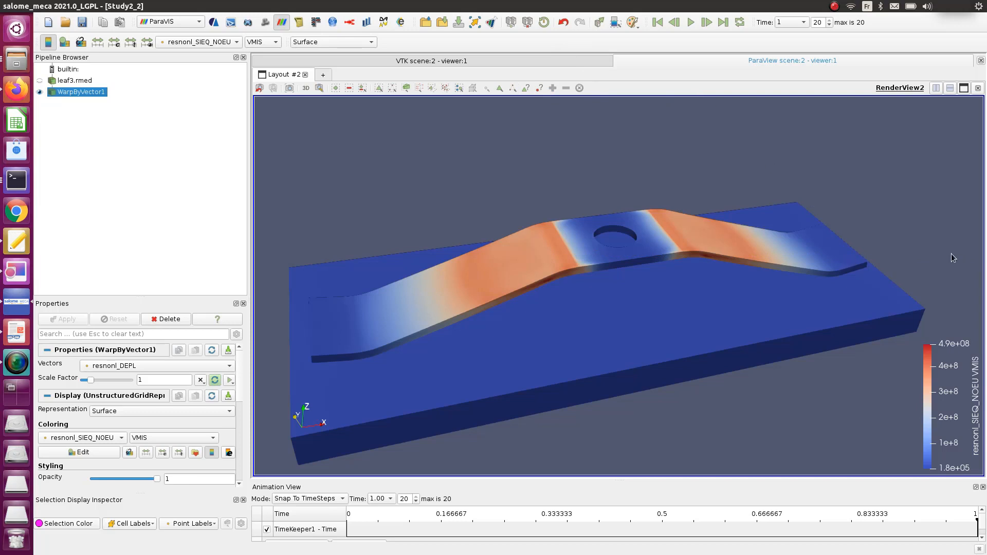